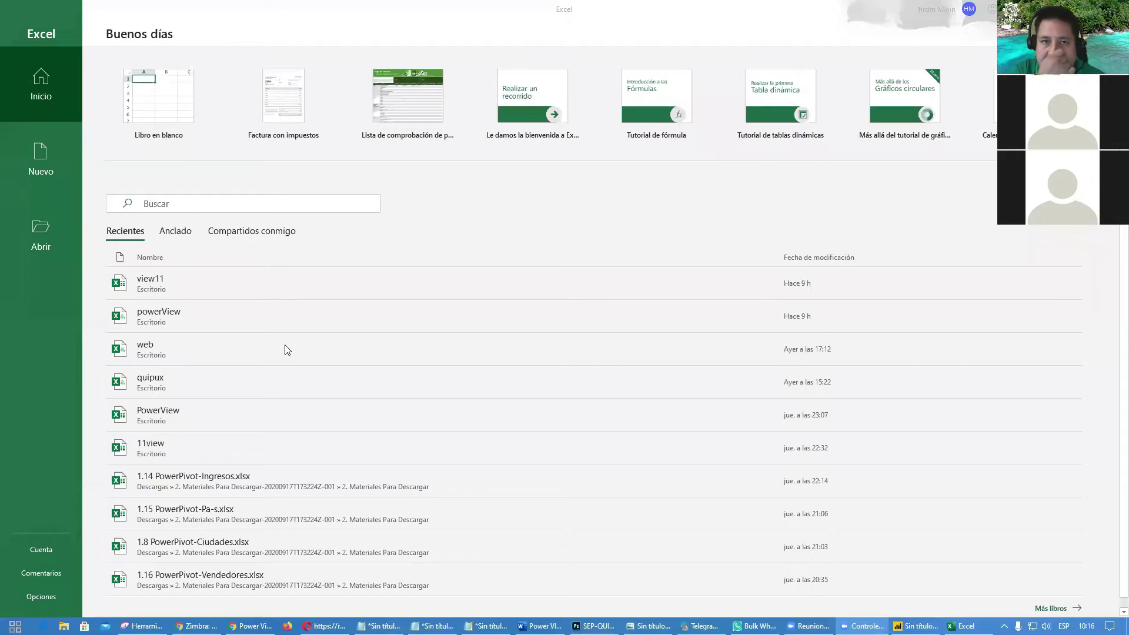
# - Create a blank workbook and open its file management view
pyautogui.click(184, 125)
pyautogui.click(386, 303)
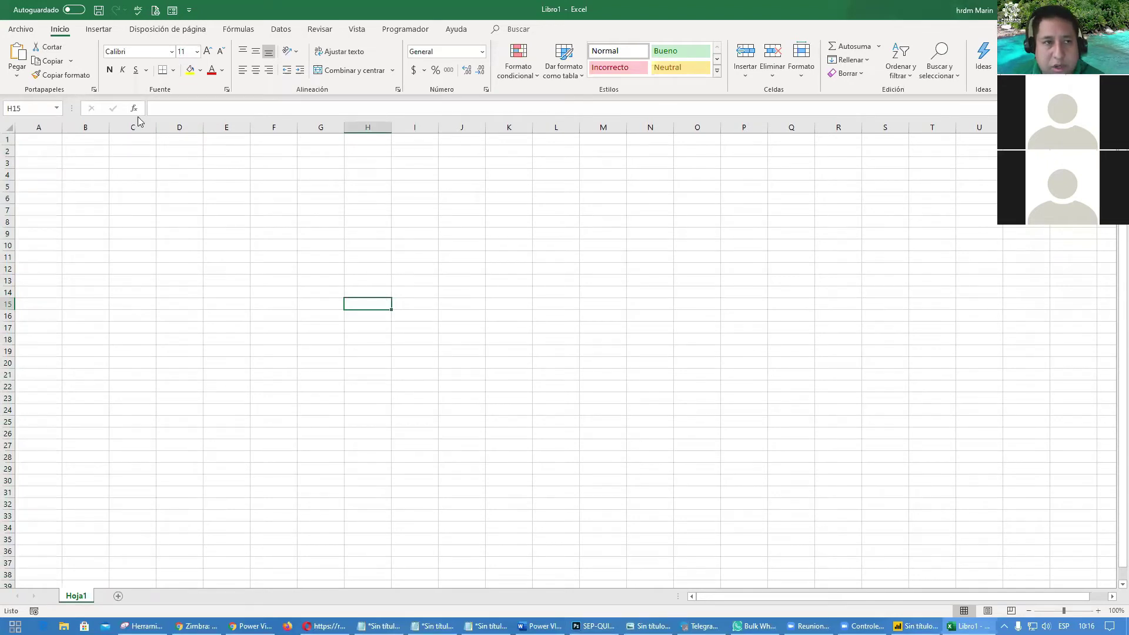
pyautogui.click(28, 31)
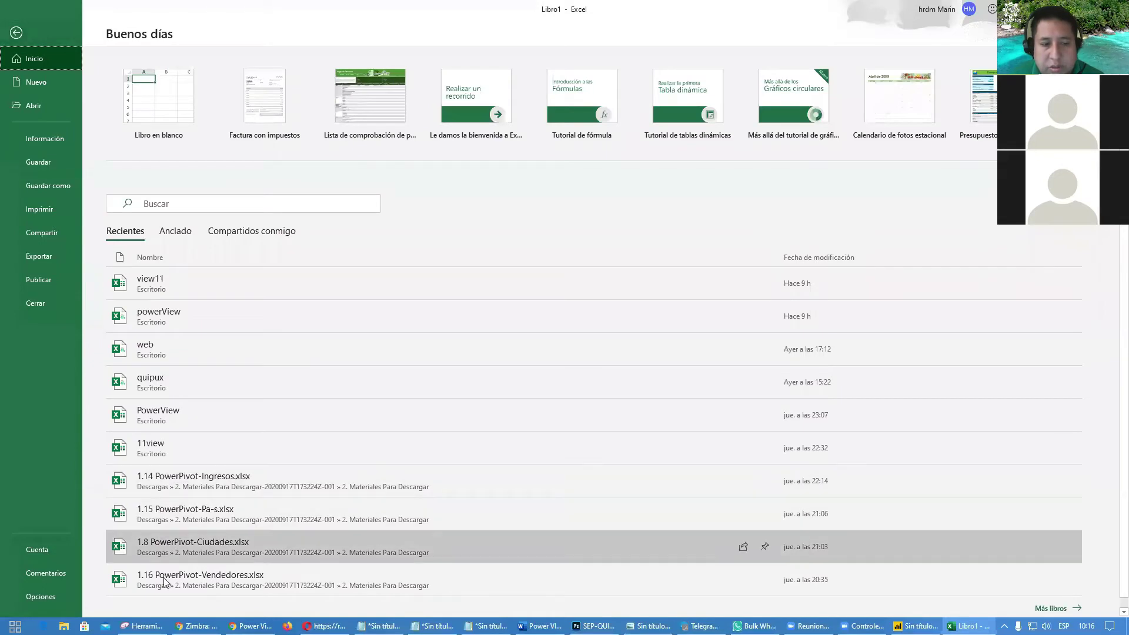
# - Switch to Herramienta Recortes and capture the part of Excel's start page showing the file commands and recent files
pyautogui.click(144, 626)
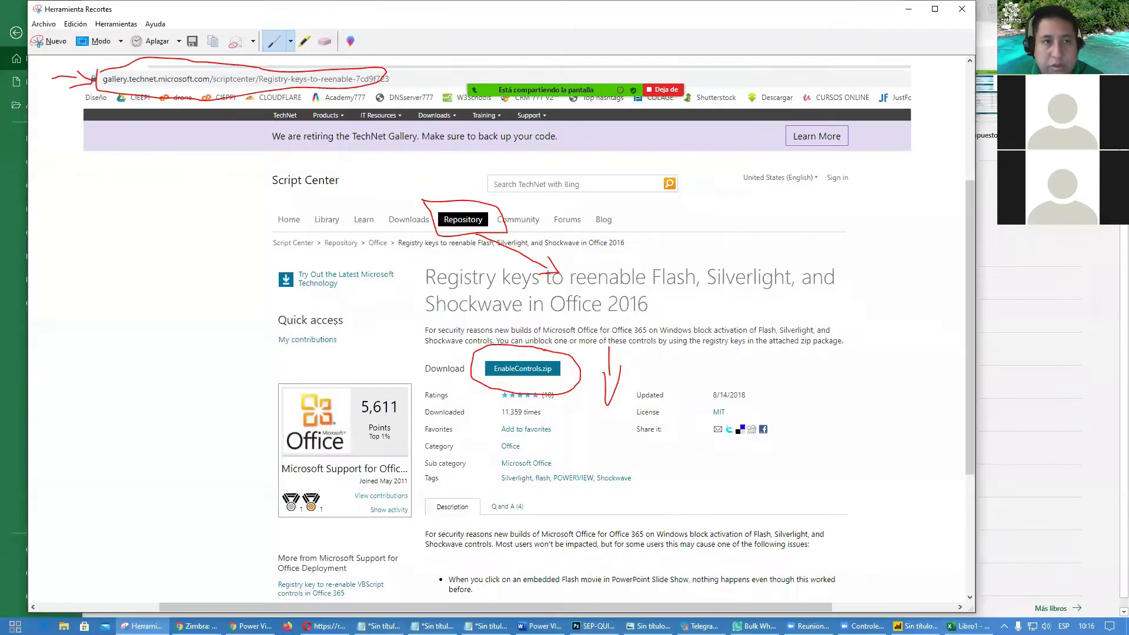
pyautogui.click(51, 42)
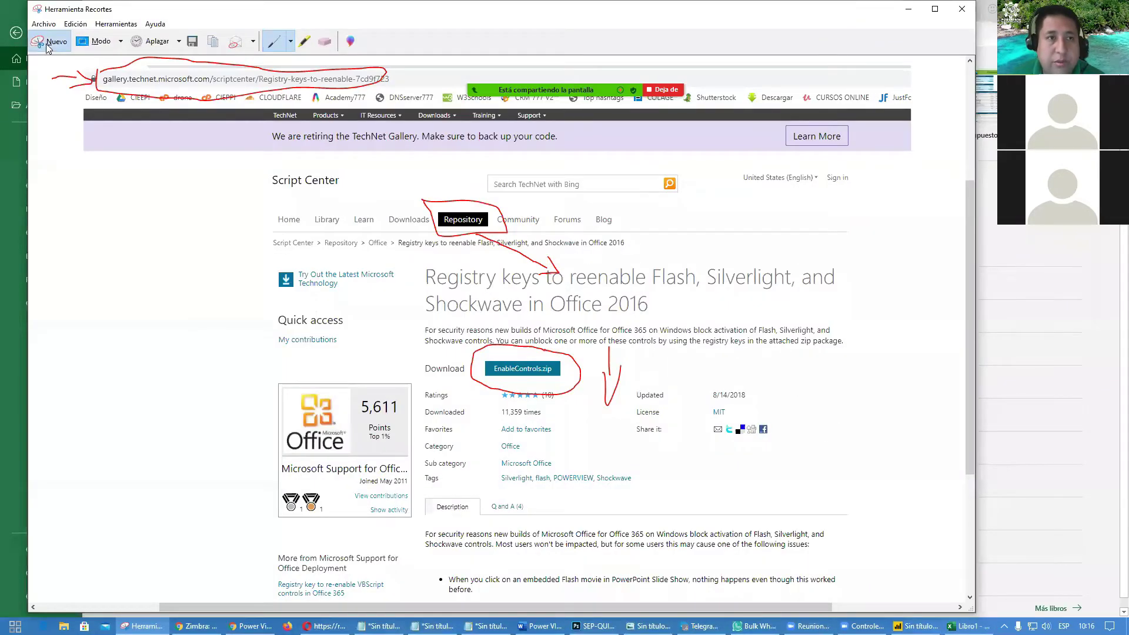
pyautogui.moveTo(1, 10); pyautogui.dragTo(643, 612)
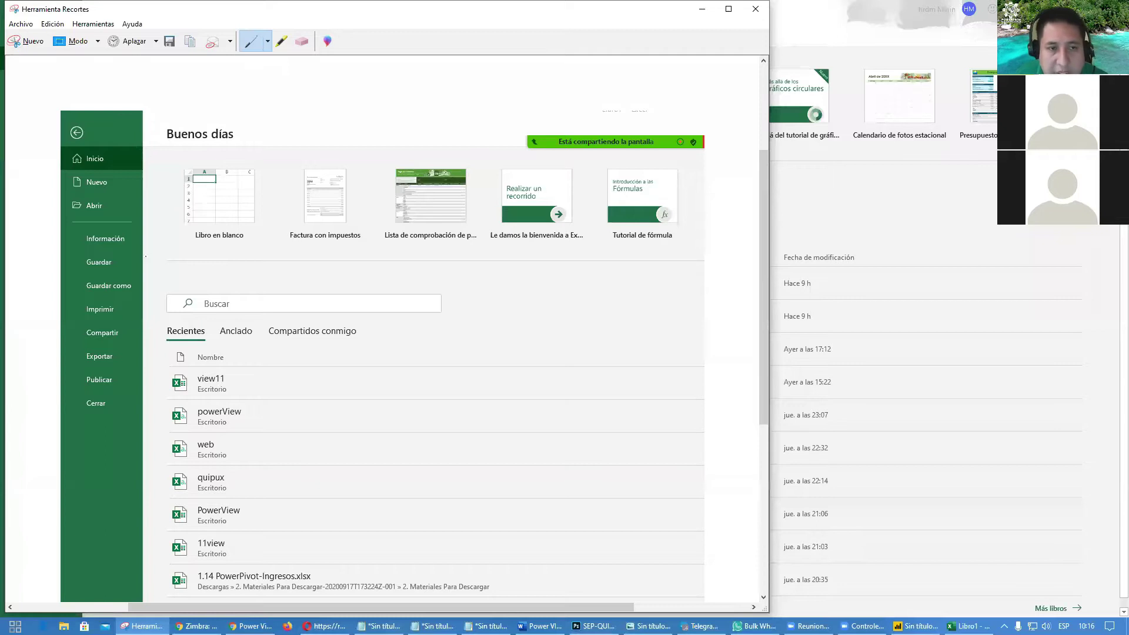
# - Circle Opciones in red on the capture, draw an arrow towards it, and minimize the snipping window
pyautogui.scroll(-4, 385, 330)
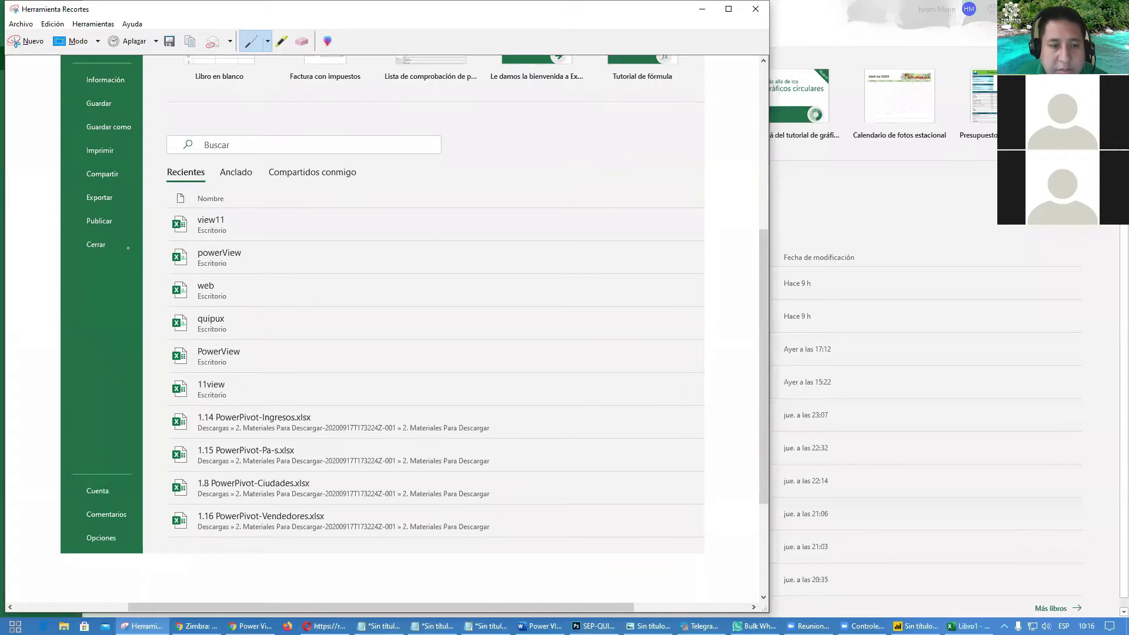
pyautogui.moveTo(78, 493)
pyautogui.mouseDown()
pyautogui.moveTo(59, 525)
pyautogui.moveTo(122, 530)
pyautogui.moveTo(155, 509)
pyautogui.moveTo(144, 499)
pyautogui.mouseUp()
pyautogui.moveTo(172, 425)
pyautogui.mouseDown()
pyautogui.moveTo(146, 472)
pyautogui.moveTo(155, 480)
pyautogui.mouseUp()
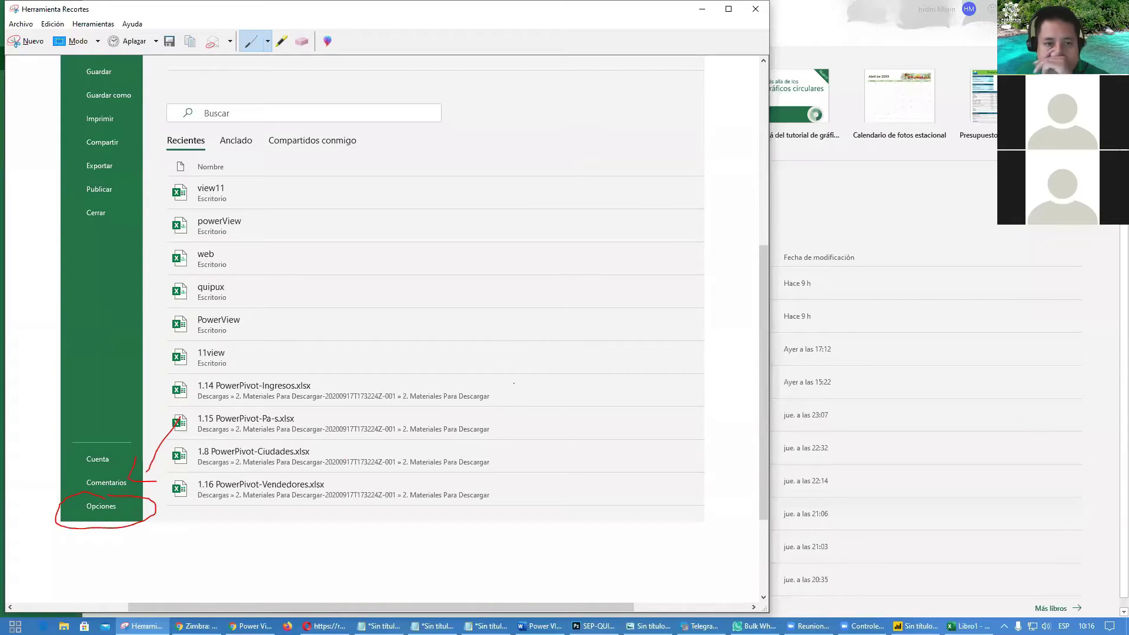
pyautogui.scroll(3, 412, 330)
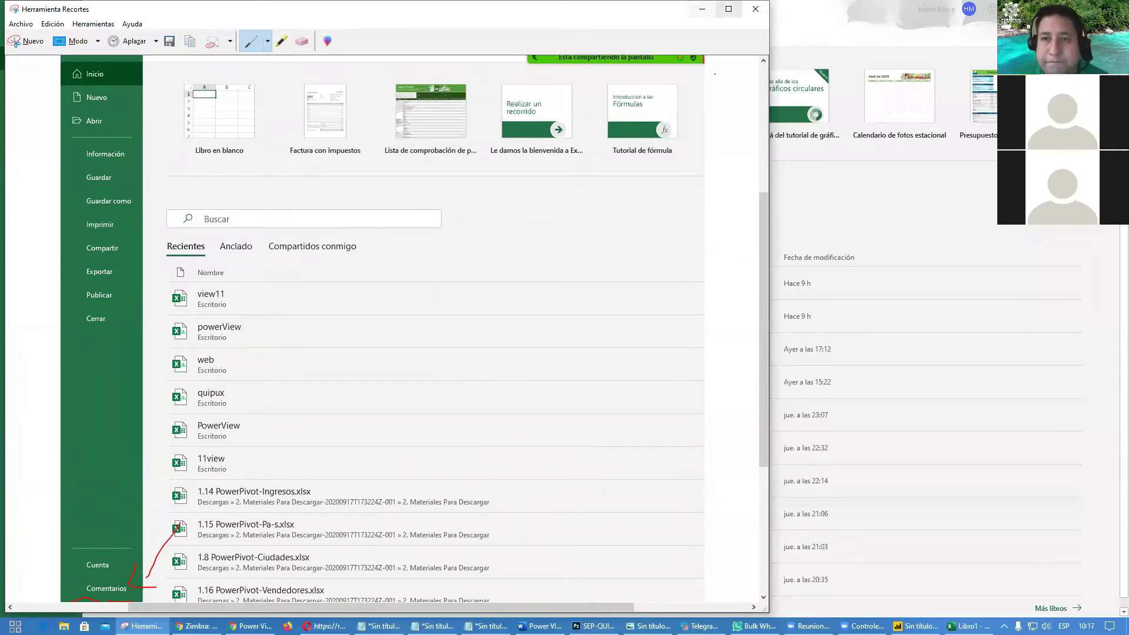
pyautogui.click(701, 9)
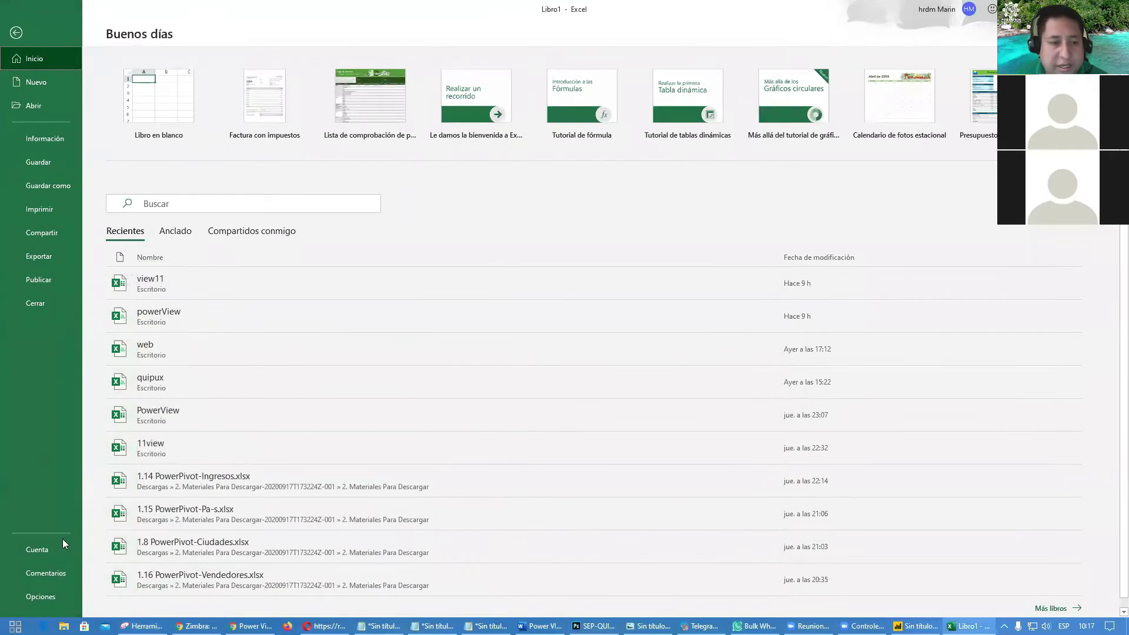
# - Open Excel's options at Complementos and choose Complementos COM as the add-in type to manage
pyautogui.press('Escape')
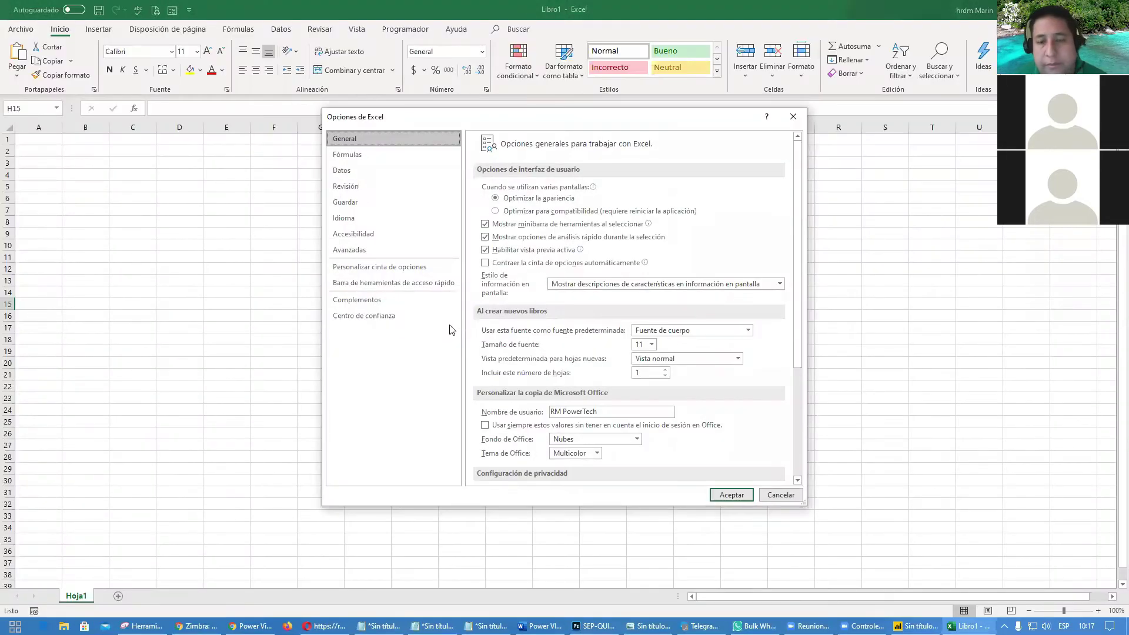
pyautogui.click(376, 300)
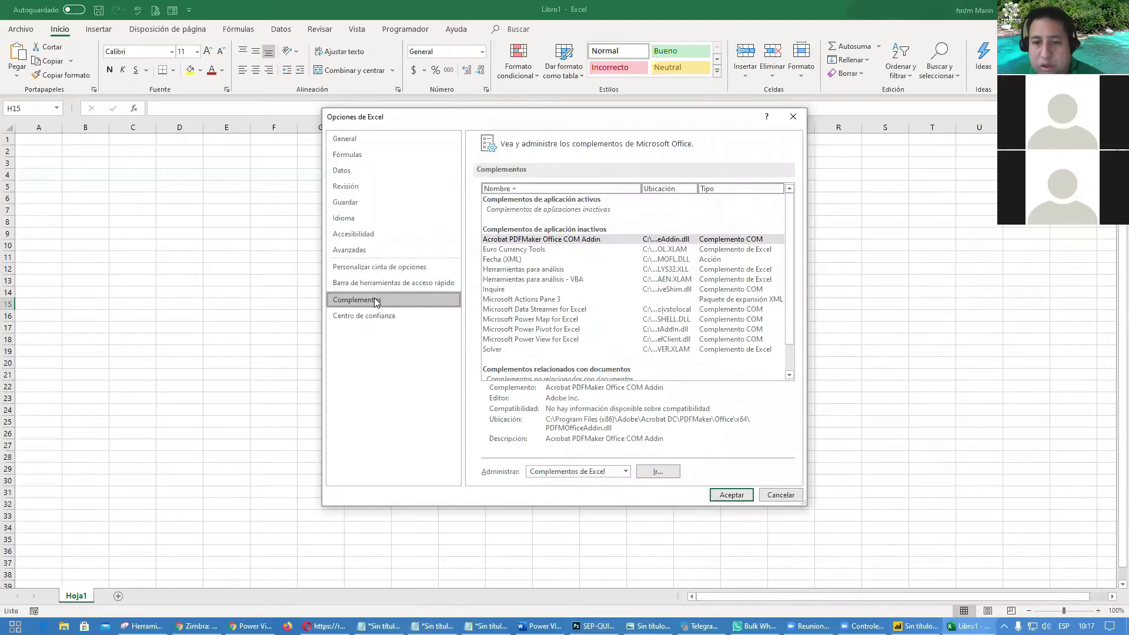
pyautogui.click(625, 473)
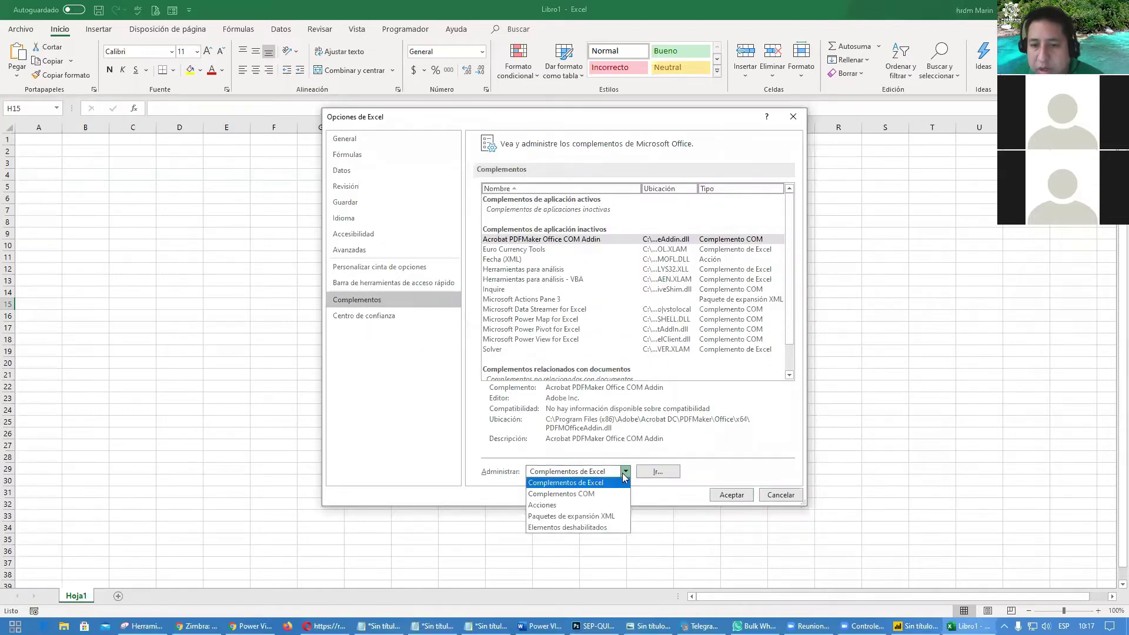
pyautogui.click(605, 495)
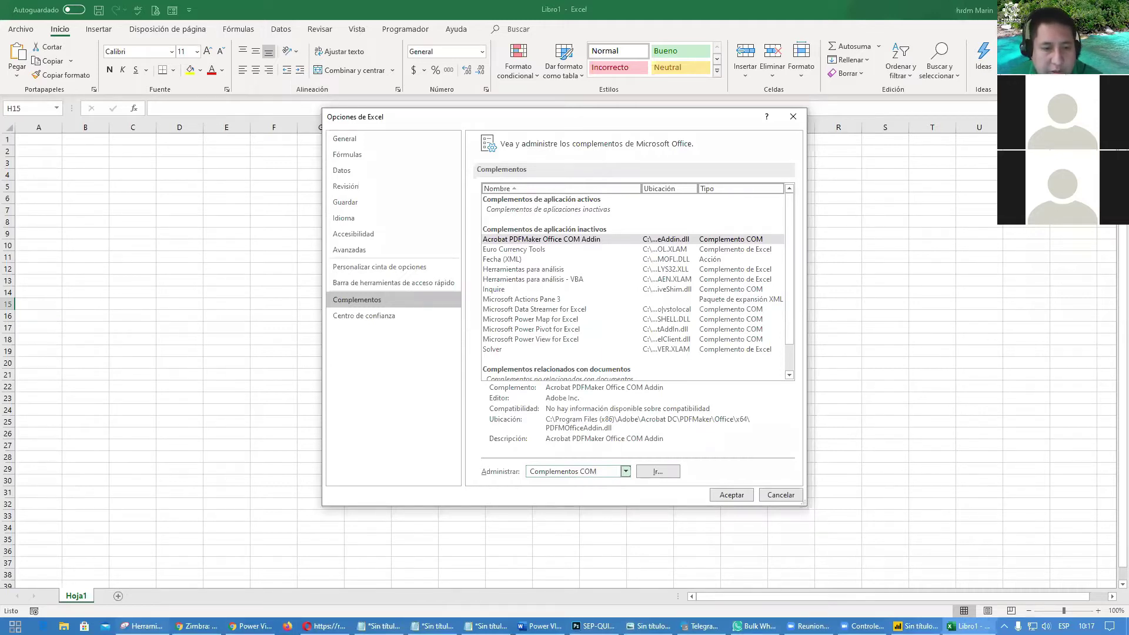
# - Return to the start page capture in Herramienta Recortes and draw another red arrow pointing at Opciones
pyautogui.click(142, 626)
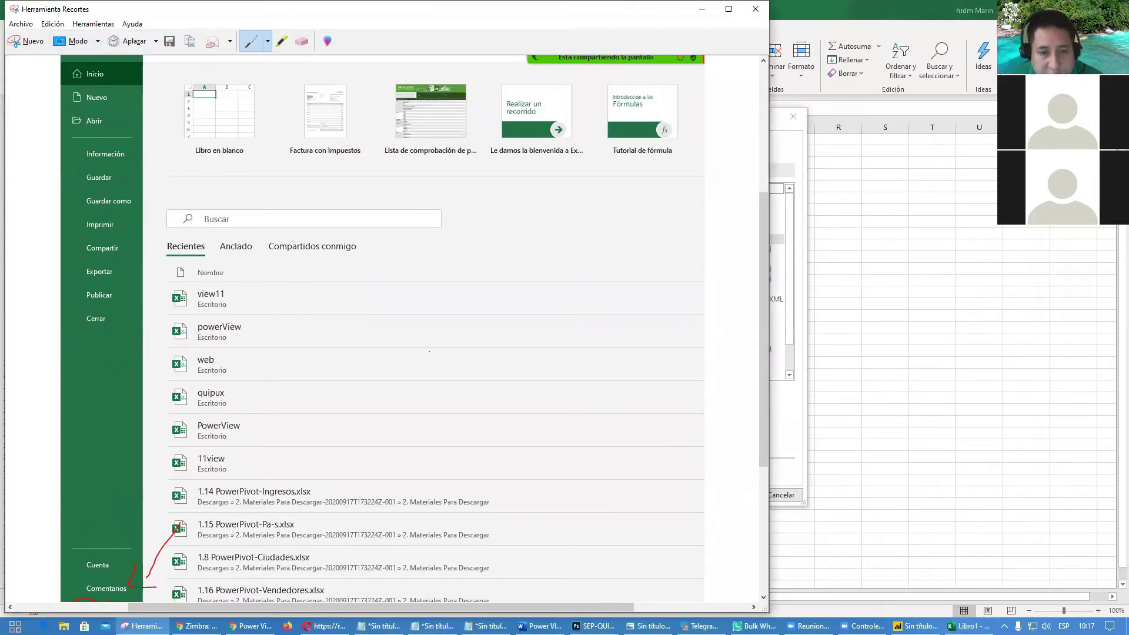
pyautogui.scroll(-3, 429, 351)
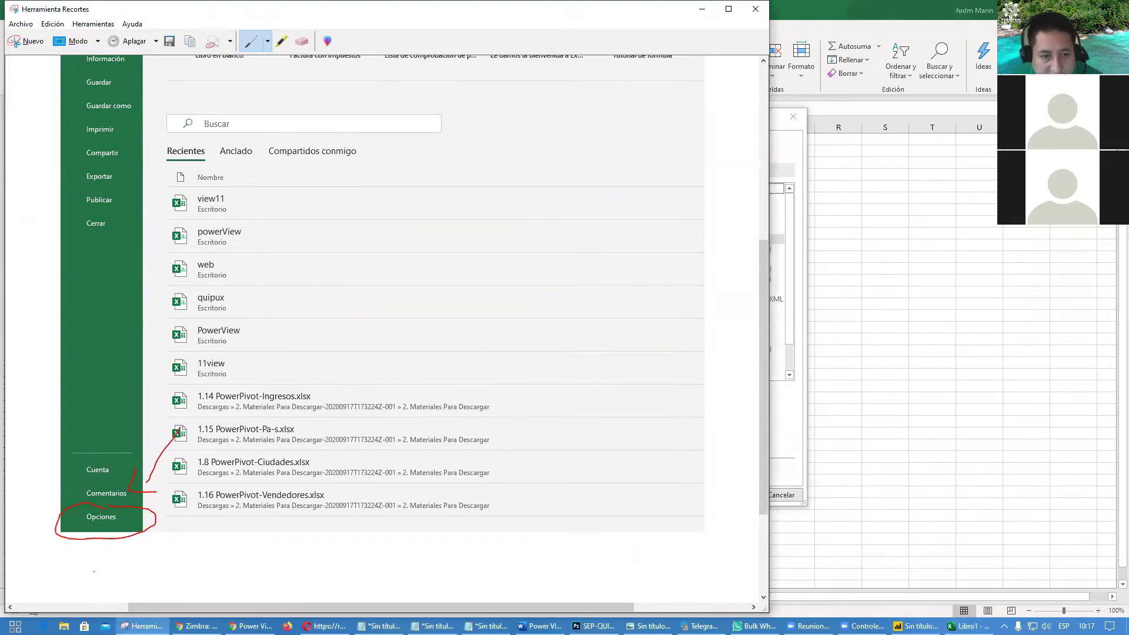
pyautogui.moveTo(34, 465)
pyautogui.mouseDown()
pyautogui.moveTo(51, 509)
pyautogui.moveTo(39, 517)
pyautogui.mouseUp()
# - Capture the Opciones de Excel dialog and mark Complementos, the Administrar selection and Ir in red
pyautogui.click(28, 41)
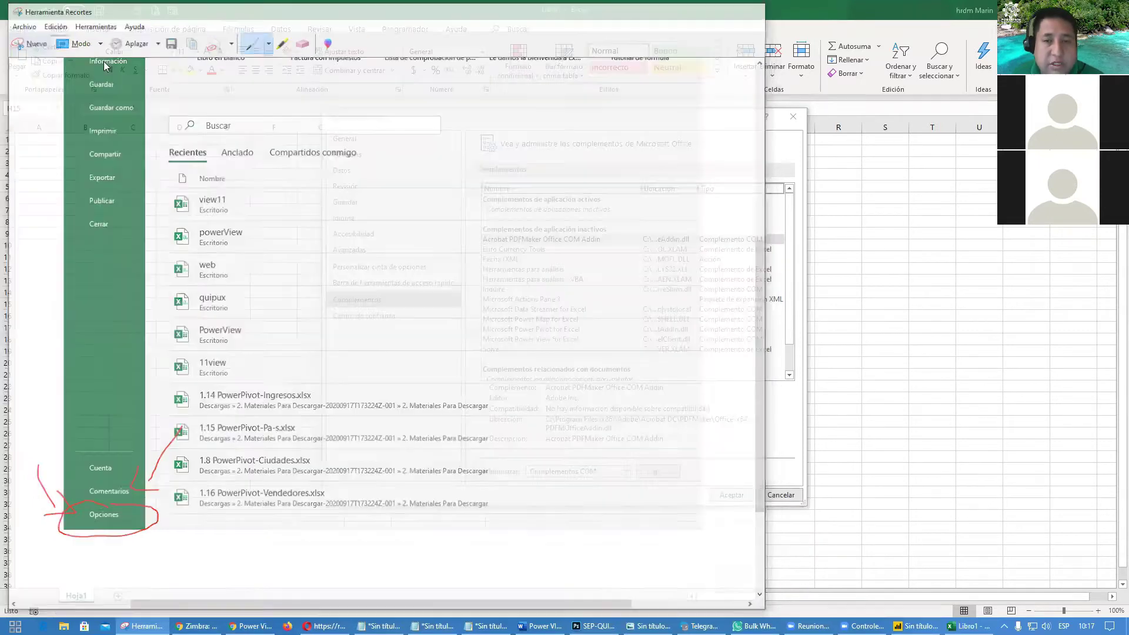
pyautogui.moveTo(316, 108); pyautogui.dragTo(818, 513)
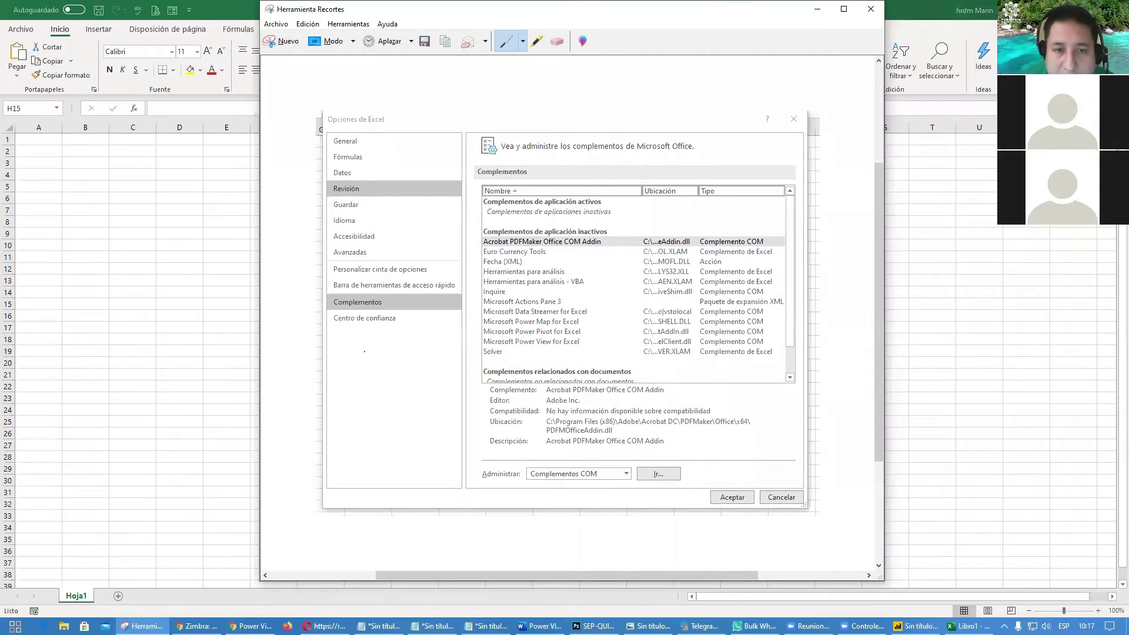
pyautogui.moveTo(286, 302)
pyautogui.mouseDown()
pyautogui.moveTo(322, 299)
pyautogui.moveTo(309, 312)
pyautogui.mouseUp()
pyautogui.moveTo(430, 306)
pyautogui.mouseDown()
pyautogui.moveTo(386, 307)
pyautogui.moveTo(400, 314)
pyautogui.mouseUp()
pyautogui.moveTo(626, 462)
pyautogui.mouseDown()
pyautogui.moveTo(615, 480)
pyautogui.moveTo(634, 483)
pyautogui.moveTo(626, 463)
pyautogui.mouseUp()
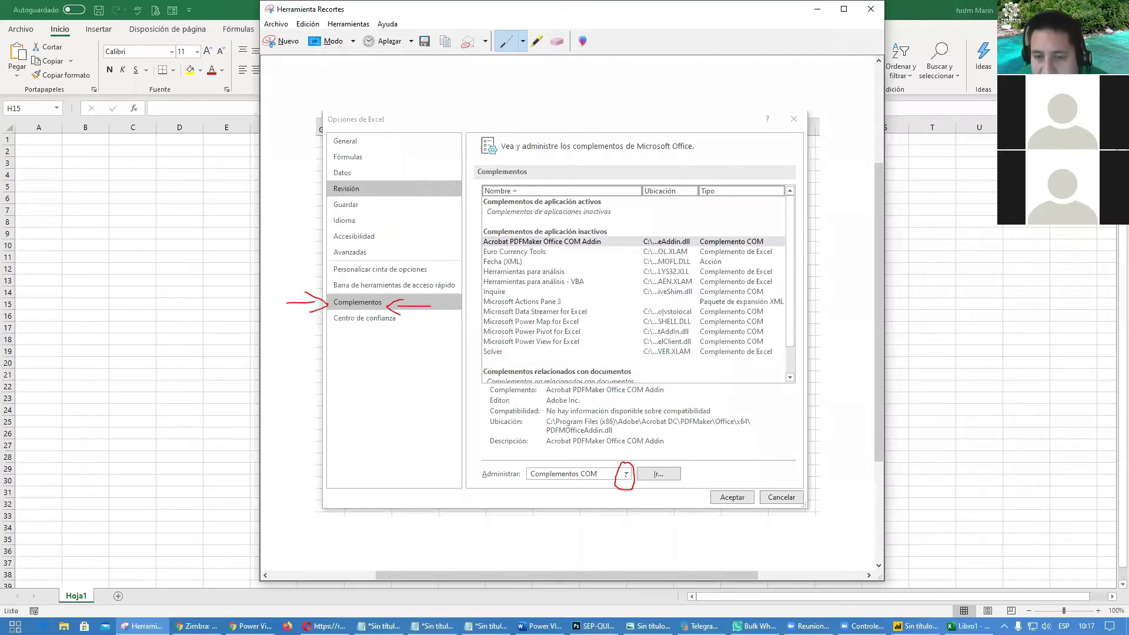
pyautogui.moveTo(559, 450)
pyautogui.mouseDown()
pyautogui.moveTo(559, 469)
pyautogui.moveTo(572, 465)
pyautogui.mouseUp()
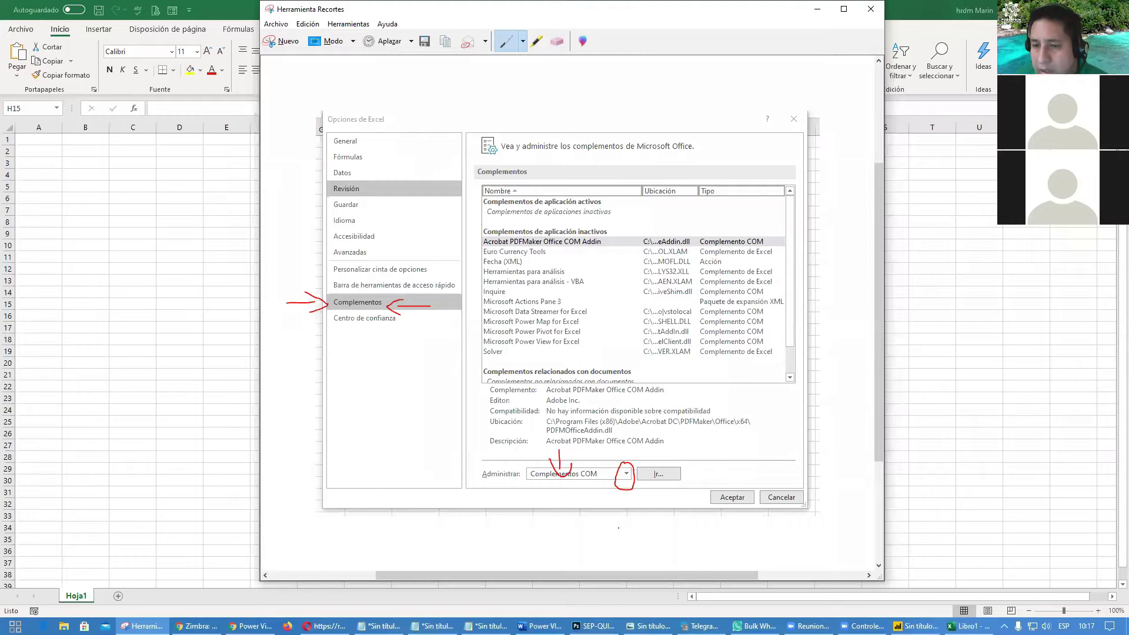
pyautogui.moveTo(693, 463)
pyautogui.mouseDown()
pyautogui.moveTo(673, 461)
pyautogui.moveTo(662, 478)
pyautogui.moveTo(683, 485)
pyautogui.moveTo(688, 465)
pyautogui.mouseUp()
pyautogui.click(818, 9)
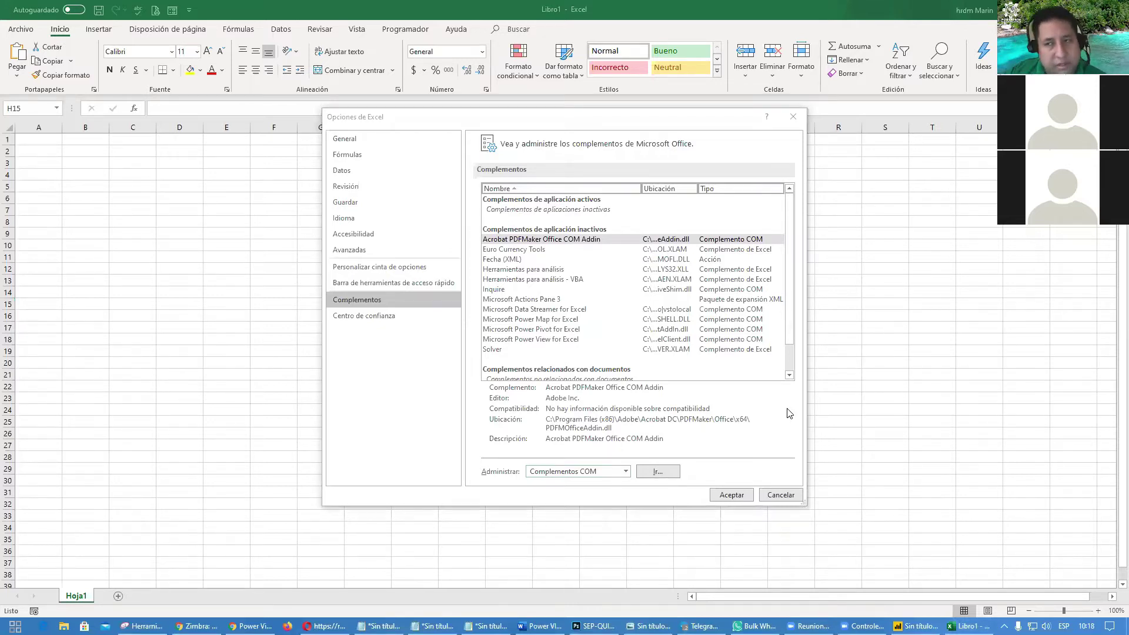
# - Open the Complementos COM dialog in Excel and capture it with Herramienta Recortes
pyautogui.click(656, 472)
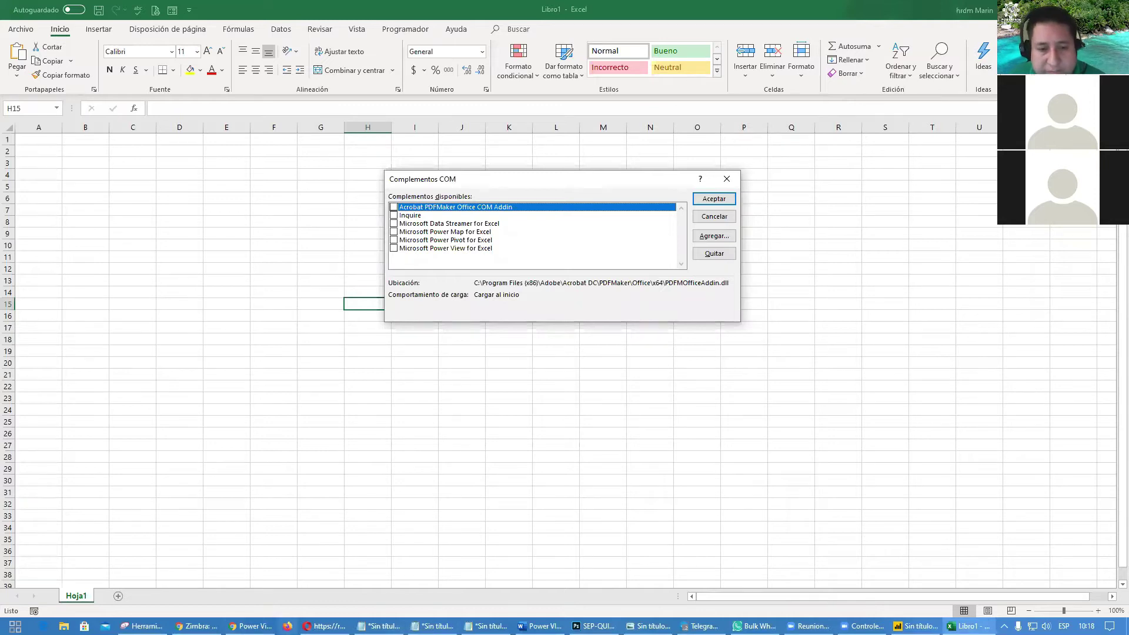
pyautogui.click(142, 626)
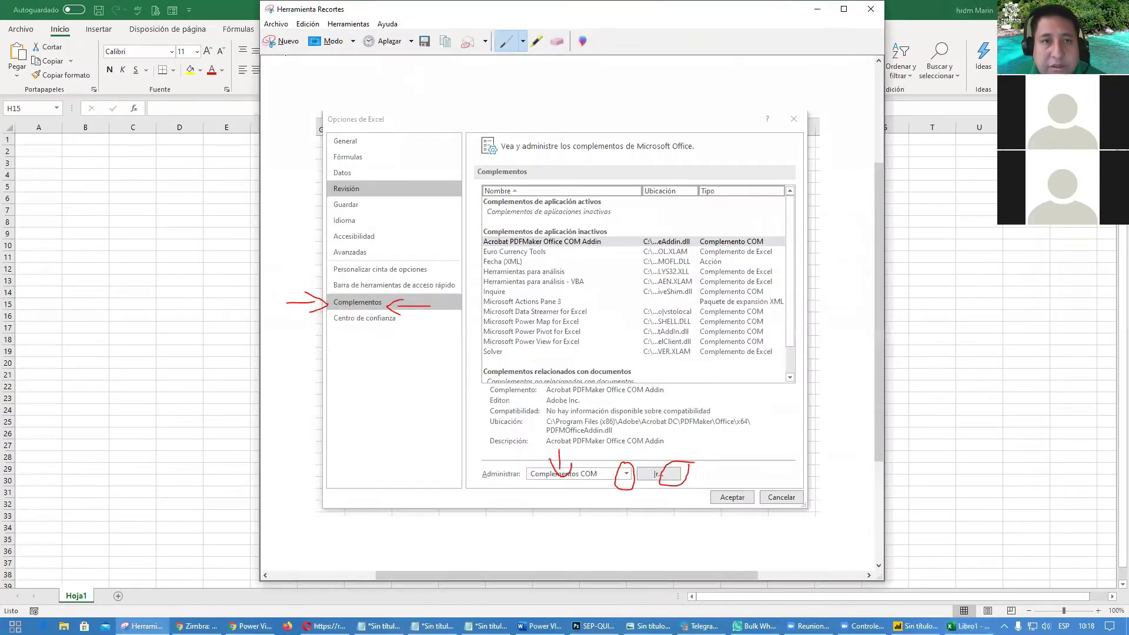
pyautogui.click(280, 43)
pyautogui.moveTo(386, 174); pyautogui.dragTo(742, 320)
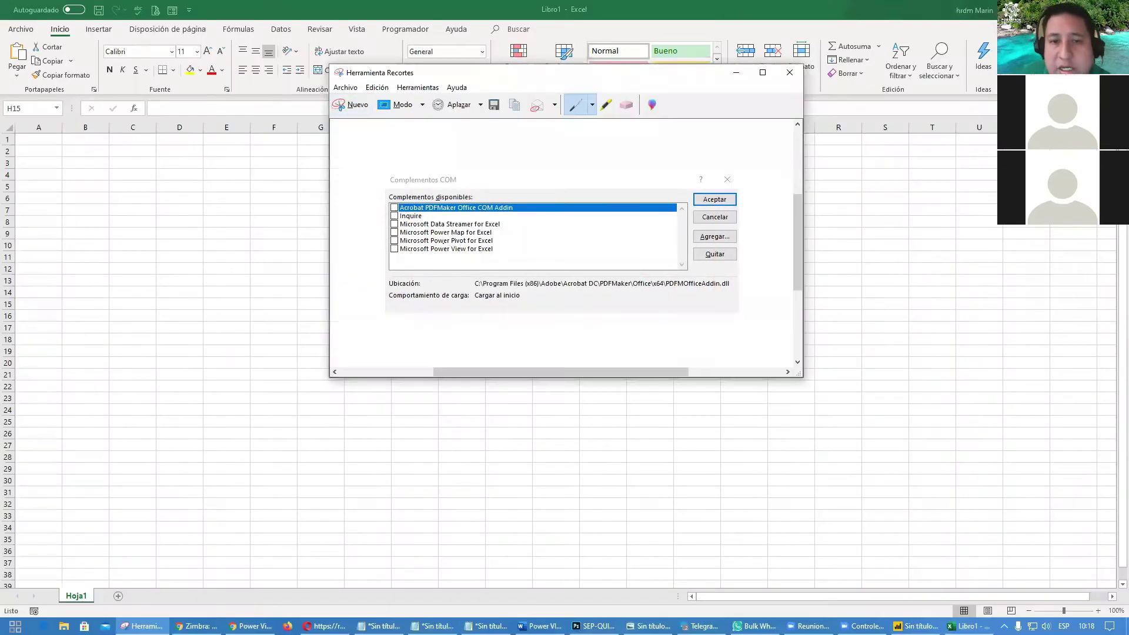
# - Mark the Power Map, Power Pivot and Power View add-ins, the first two entries and Aceptar in red on the capture
pyautogui.moveTo(495, 233); pyautogui.dragTo(511, 232)
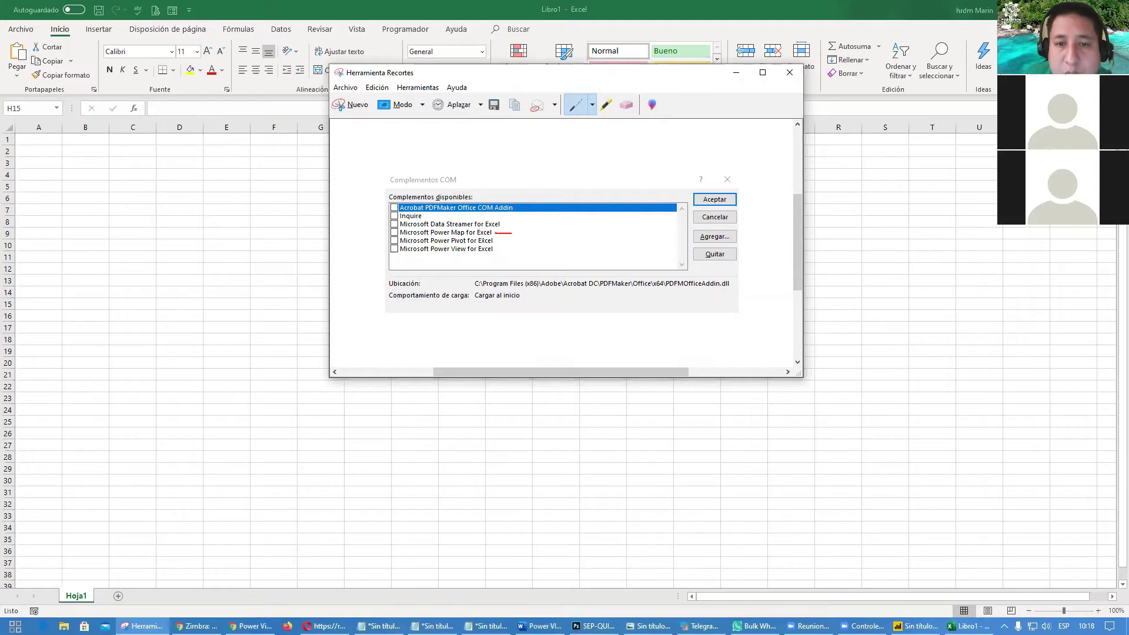
pyautogui.moveTo(497, 241); pyautogui.dragTo(513, 241)
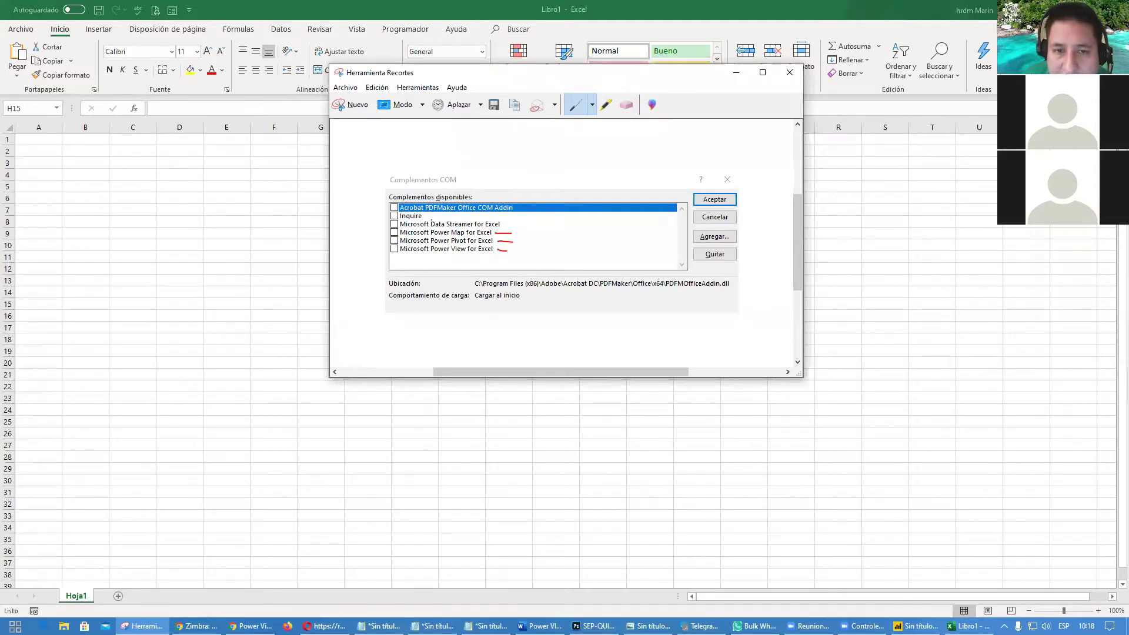
pyautogui.moveTo(431, 220)
pyautogui.mouseDown()
pyautogui.moveTo(386, 215)
pyautogui.moveTo(400, 196)
pyautogui.moveTo(520, 200)
pyautogui.moveTo(434, 219)
pyautogui.mouseUp()
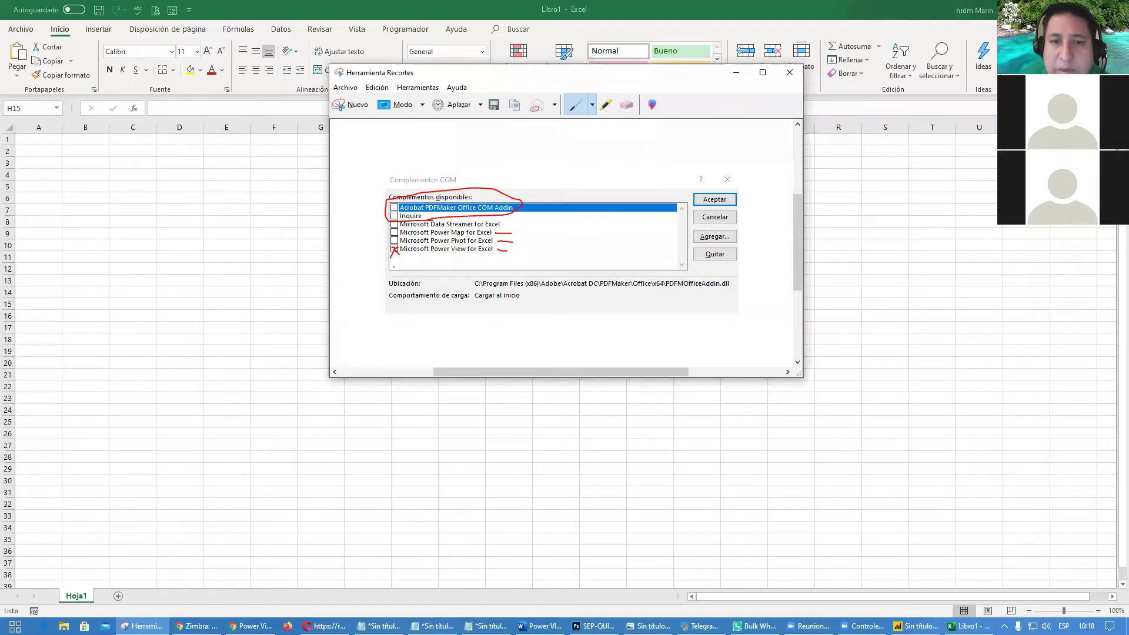
pyautogui.moveTo(710, 191)
pyautogui.mouseDown()
pyautogui.moveTo(685, 211)
pyautogui.moveTo(736, 211)
pyautogui.moveTo(704, 190)
pyautogui.mouseUp()
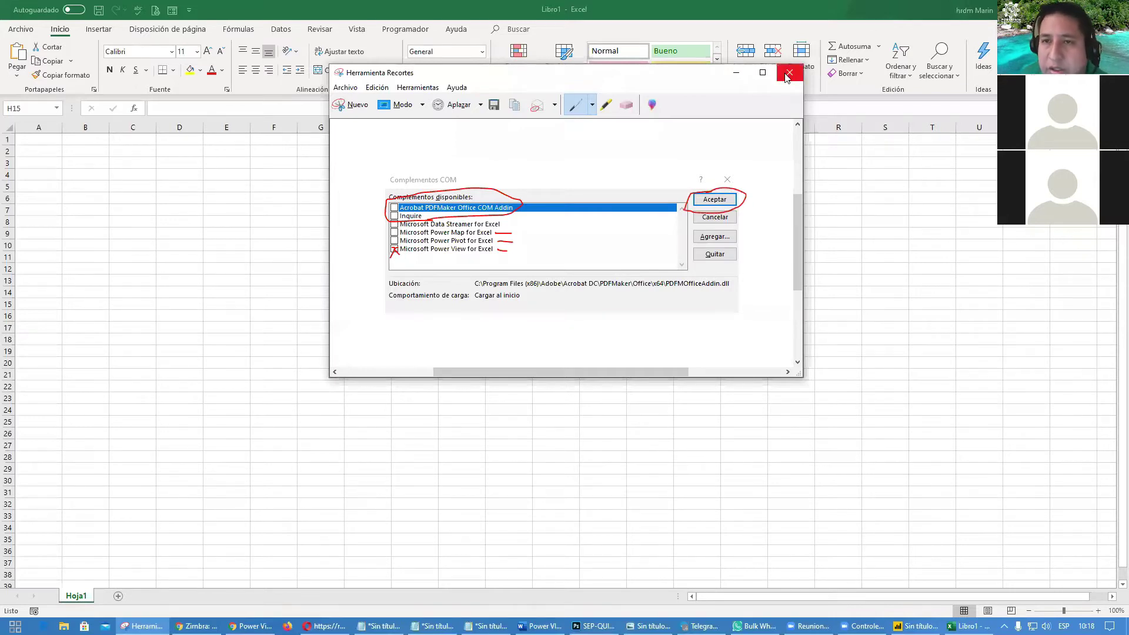
pyautogui.click(736, 76)
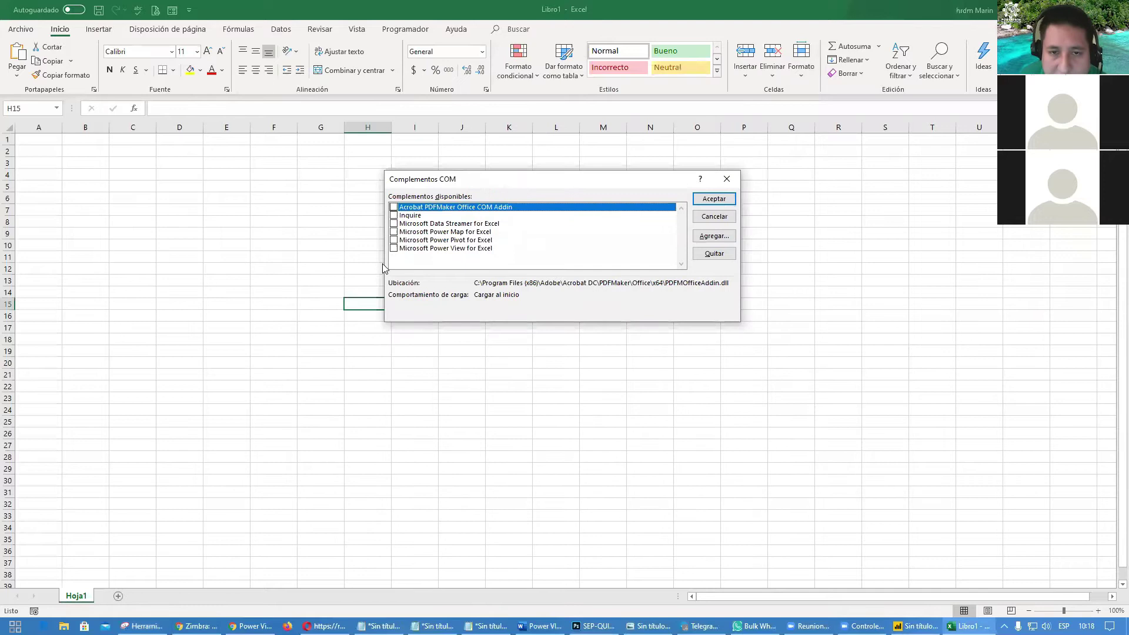
# - Select the Microsoft Power View for Excel add-in and cancel the Complementos COM dialog
pyautogui.click(395, 248)
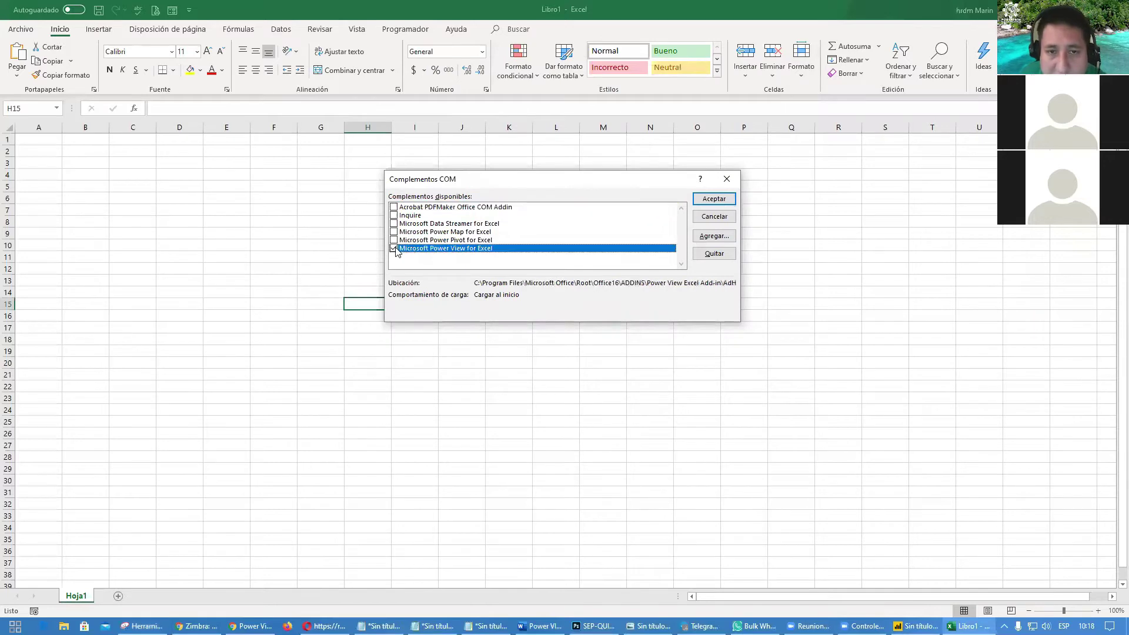
pyautogui.click(714, 217)
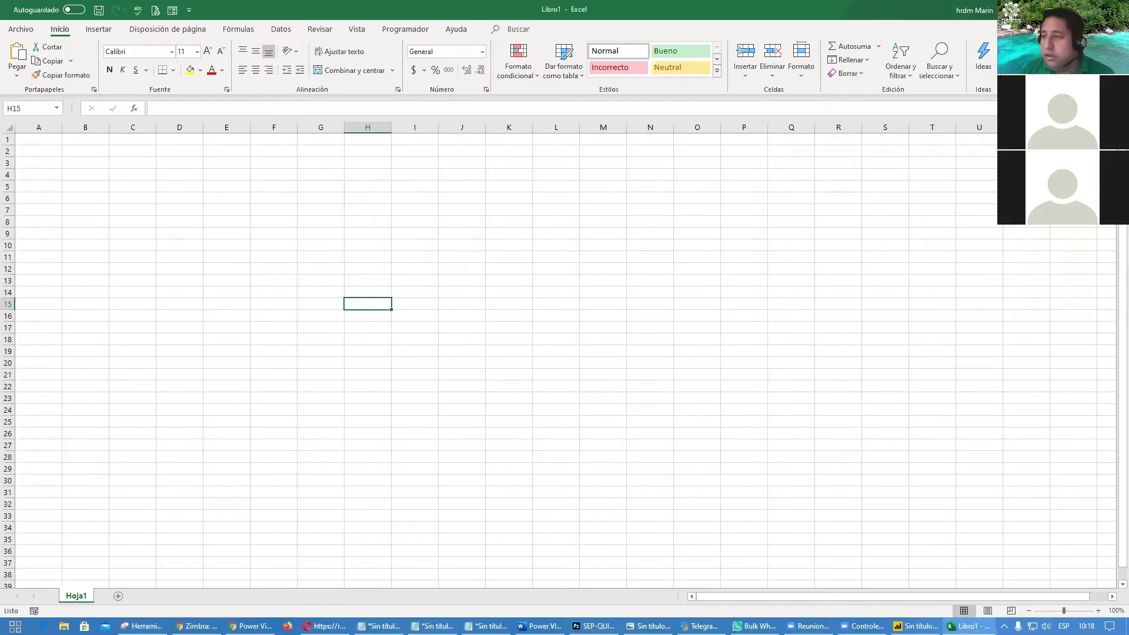
pyautogui.click(540, 626)
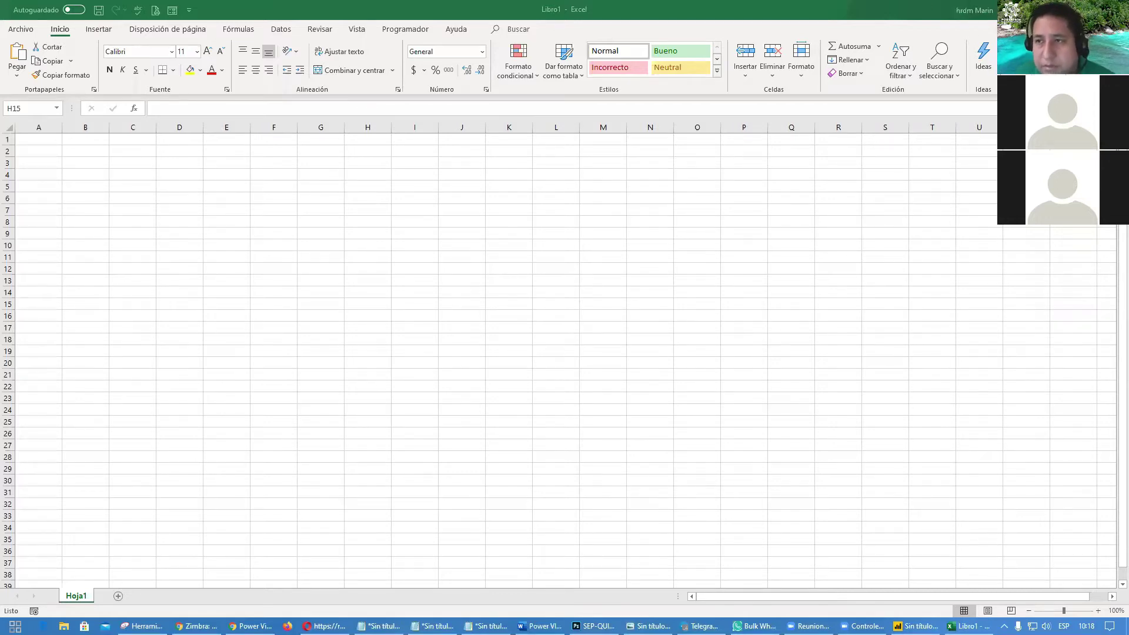
pyautogui.press('super+d')
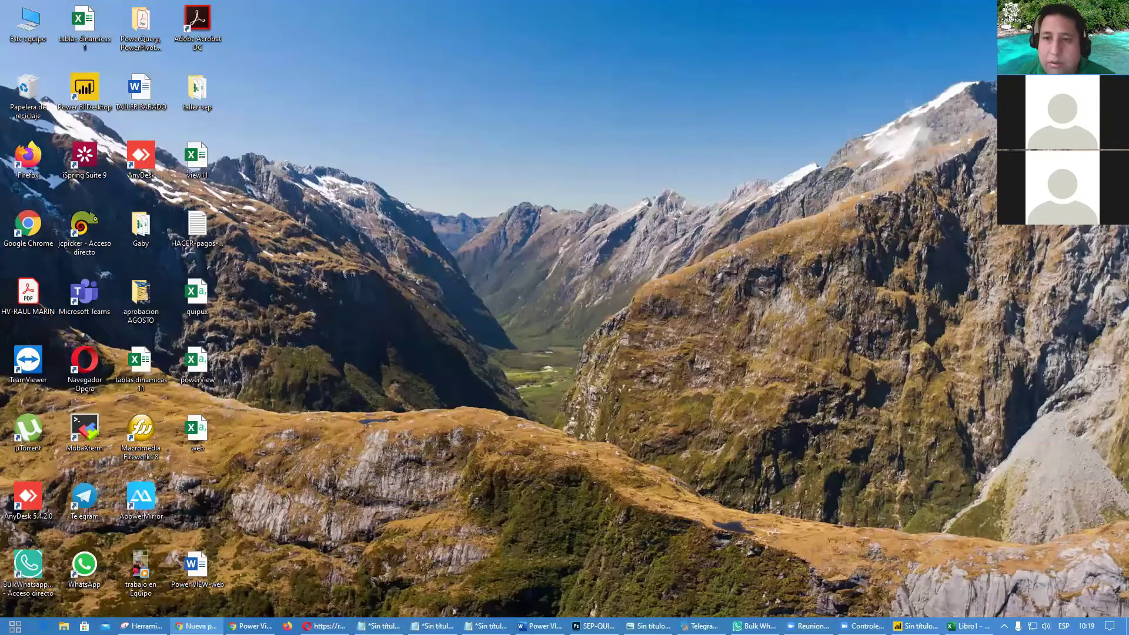
pyautogui.write('https://gallery.technet.microsoft.com/scriptcenter/Registry-keys-to-reenable-7cd9f723')
pyautogui.press('Return')
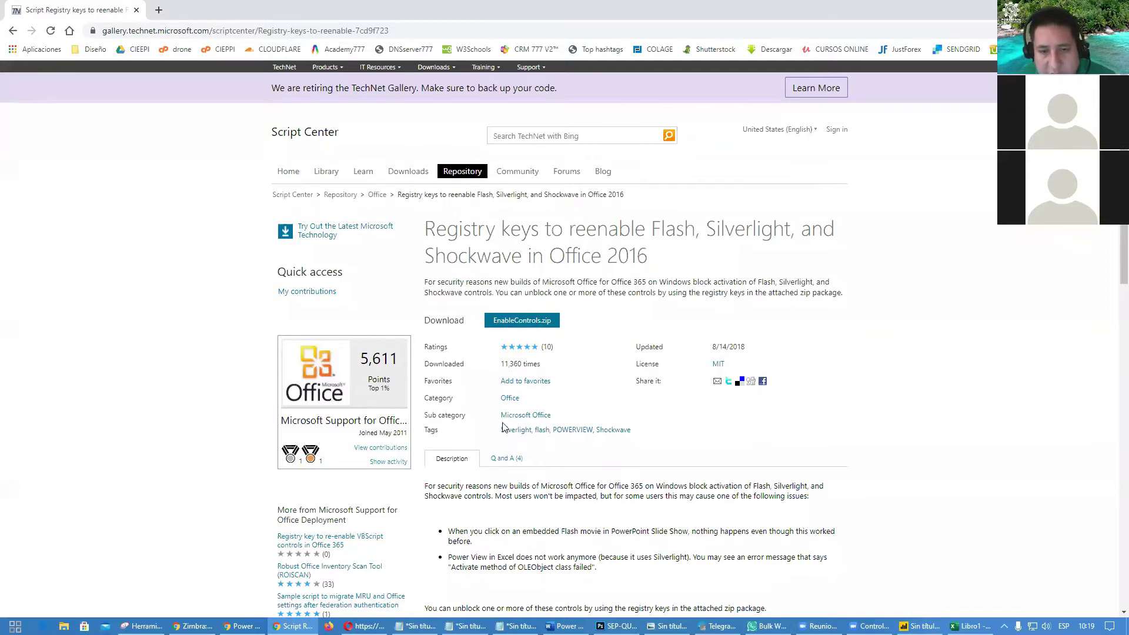
# - Download EnableControls.zip from the TechNet page and show the file in the Descargas folder
pyautogui.moveTo(467, 321)
pyautogui.mouseDown()
pyautogui.moveTo(422, 325)
pyautogui.moveTo(559, 334)
pyautogui.moveTo(485, 330)
pyautogui.mouseUp()
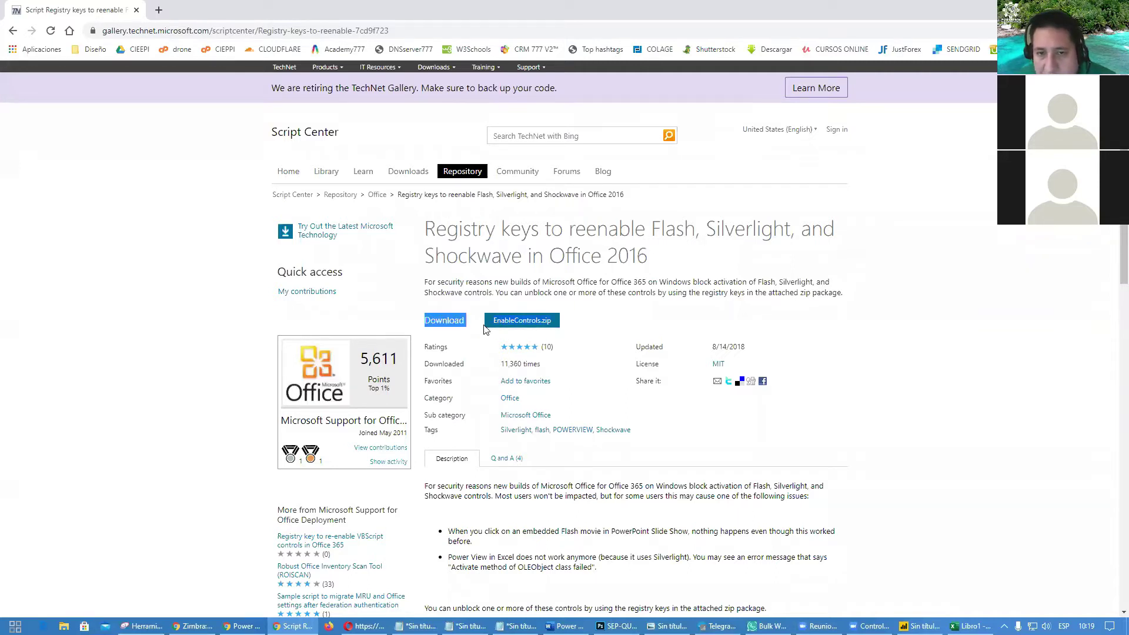
pyautogui.click(528, 323)
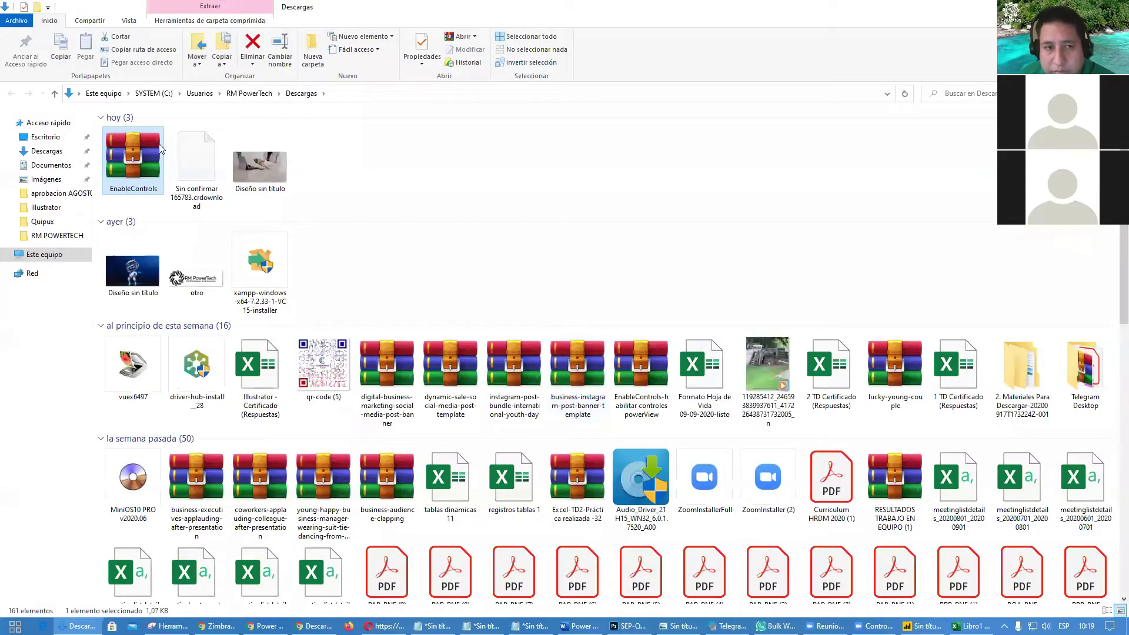
# - Open the EnableControls folder inside the downloaded EnableControls.zip and add EnableFlash.reg to the Windows registry
pyautogui.doubleClick(143, 166)
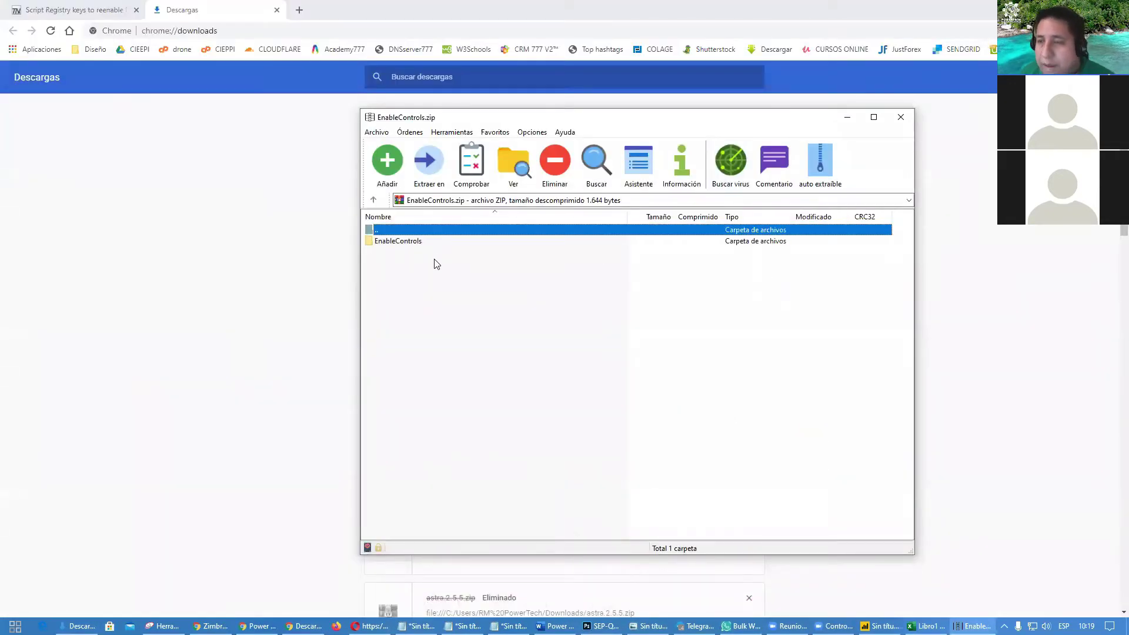
pyautogui.doubleClick(411, 241)
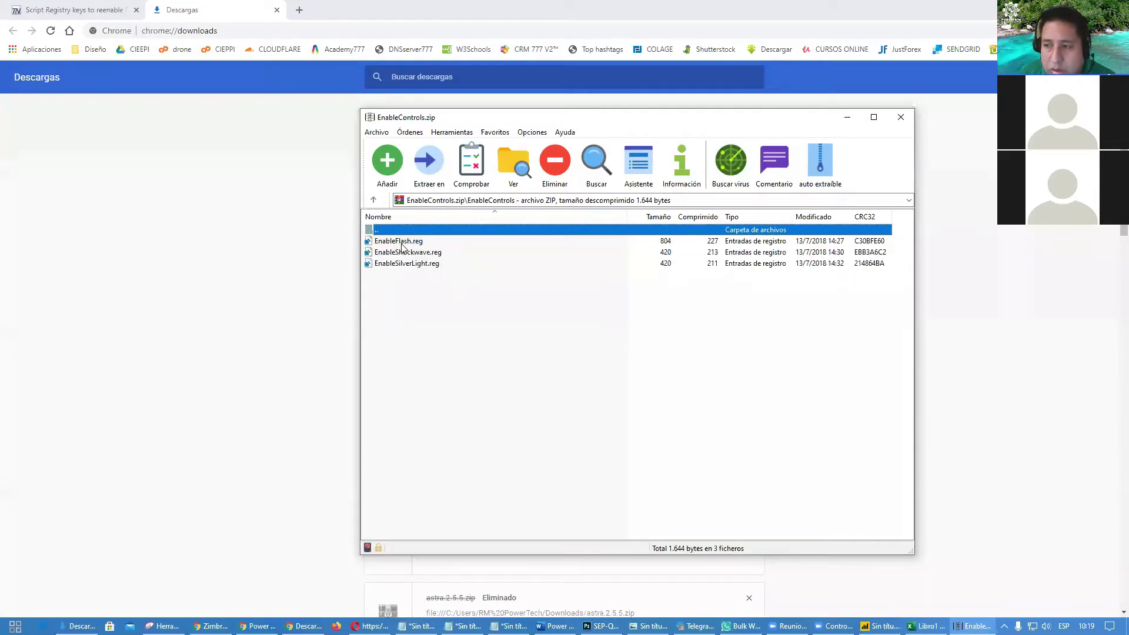
pyautogui.doubleClick(399, 243)
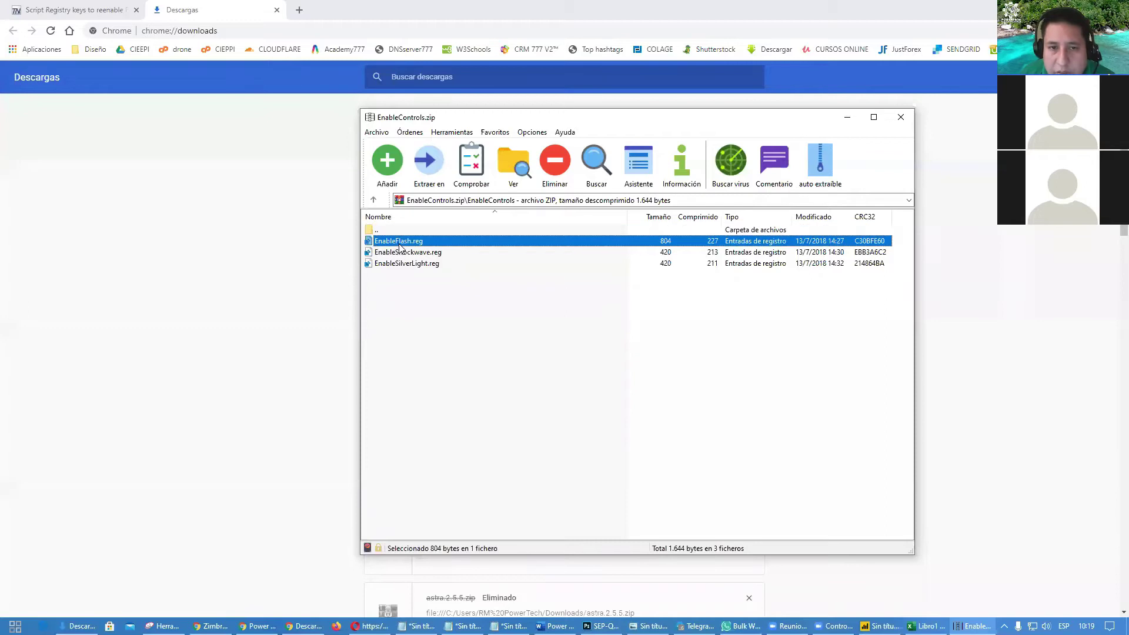
pyautogui.click(648, 336)
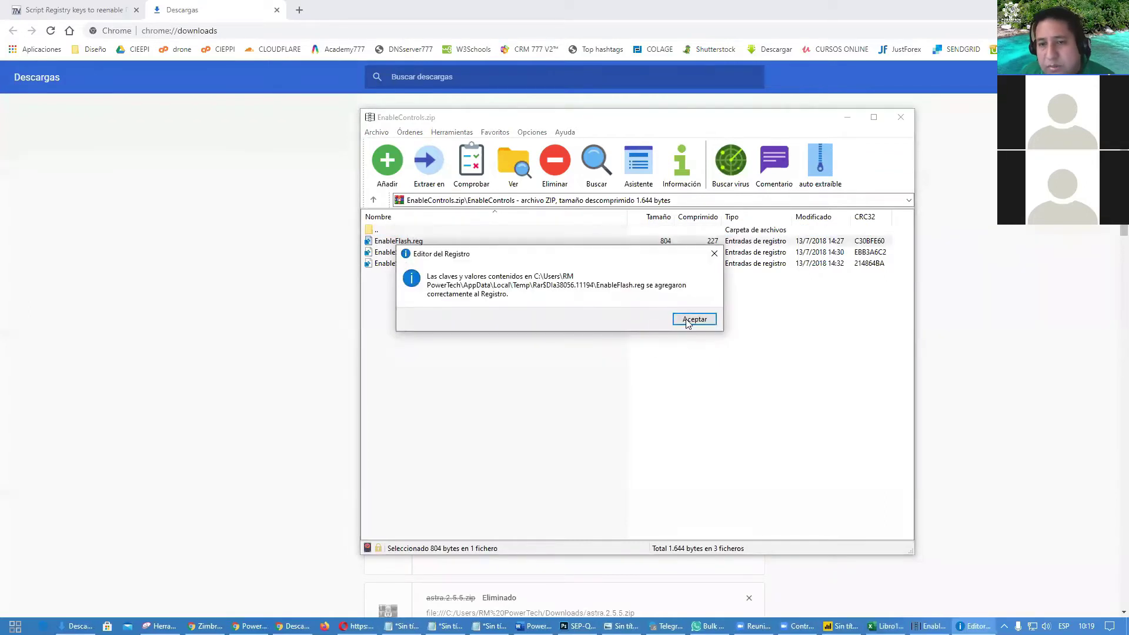
pyautogui.click(686, 321)
# - Add EnableShockwave.reg and EnableSilverLight.reg from the archive to the Windows registry
pyautogui.doubleClick(388, 253)
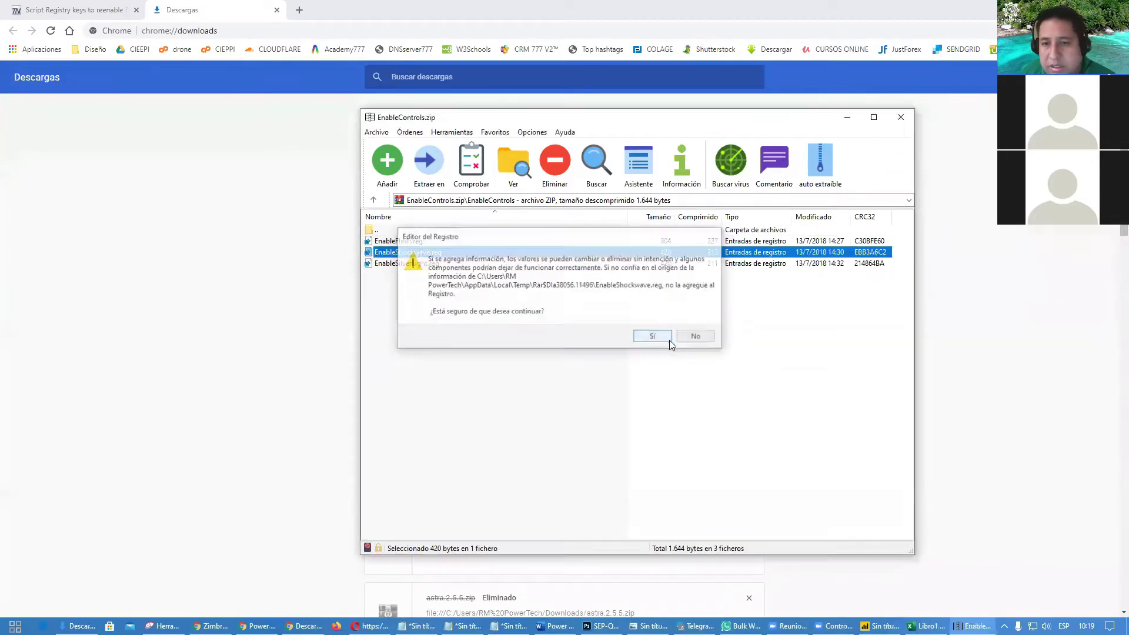
pyautogui.click(666, 336)
pyautogui.click(684, 321)
pyautogui.doubleClick(404, 263)
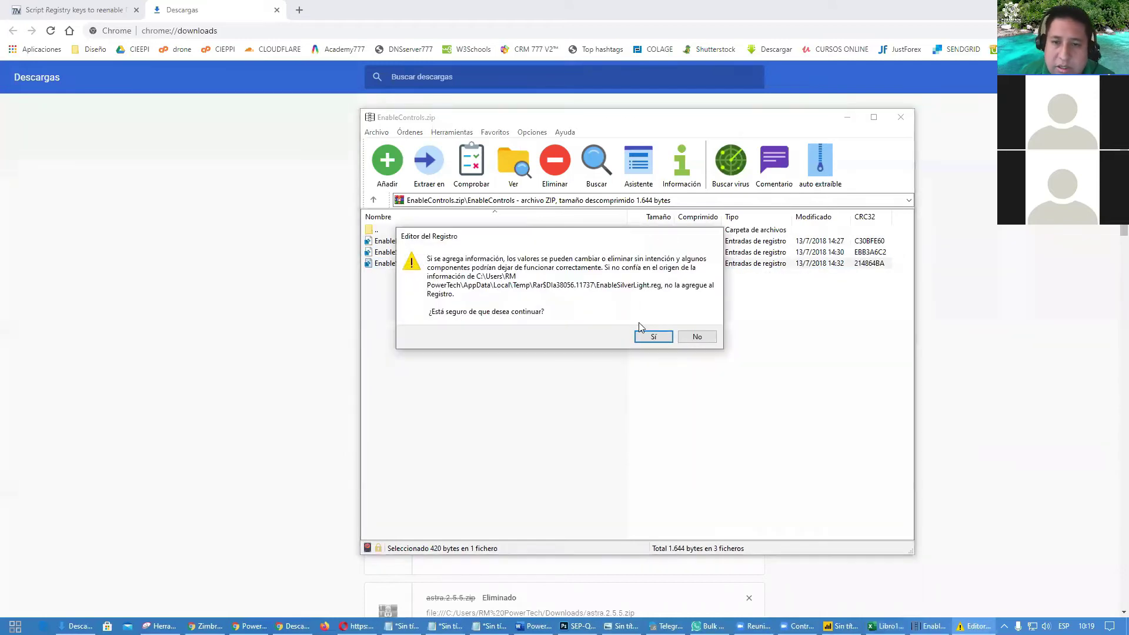
pyautogui.click(653, 337)
pyautogui.click(685, 321)
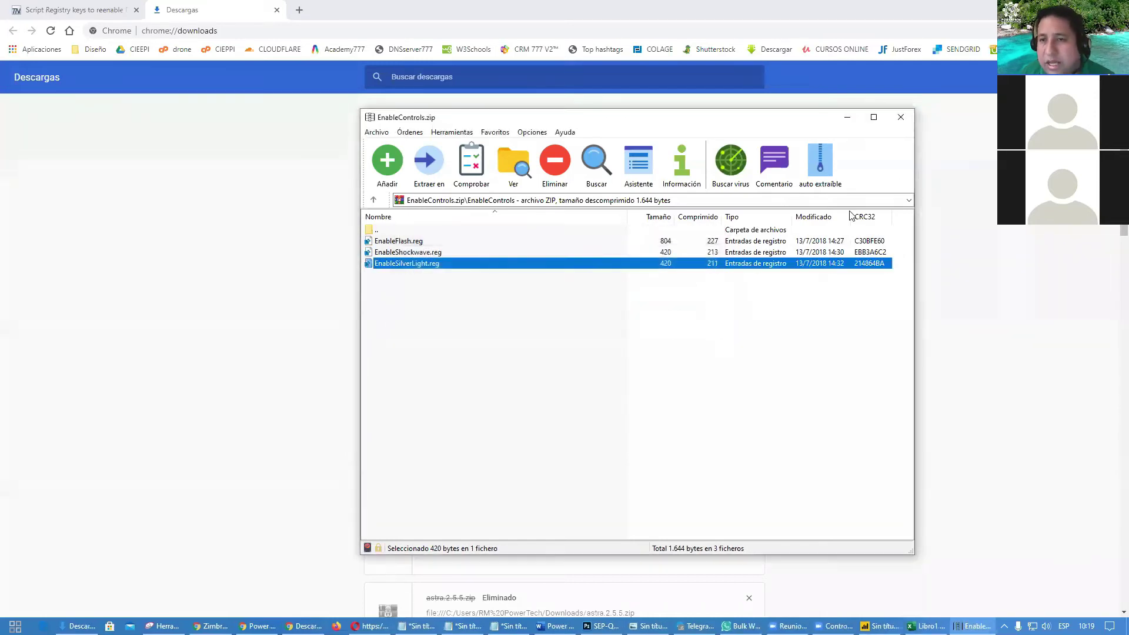
# - Close the archive and the browser's Descargas page, and switch to the Libro1 workbook in Excel
pyautogui.click(901, 117)
pyautogui.click(277, 10)
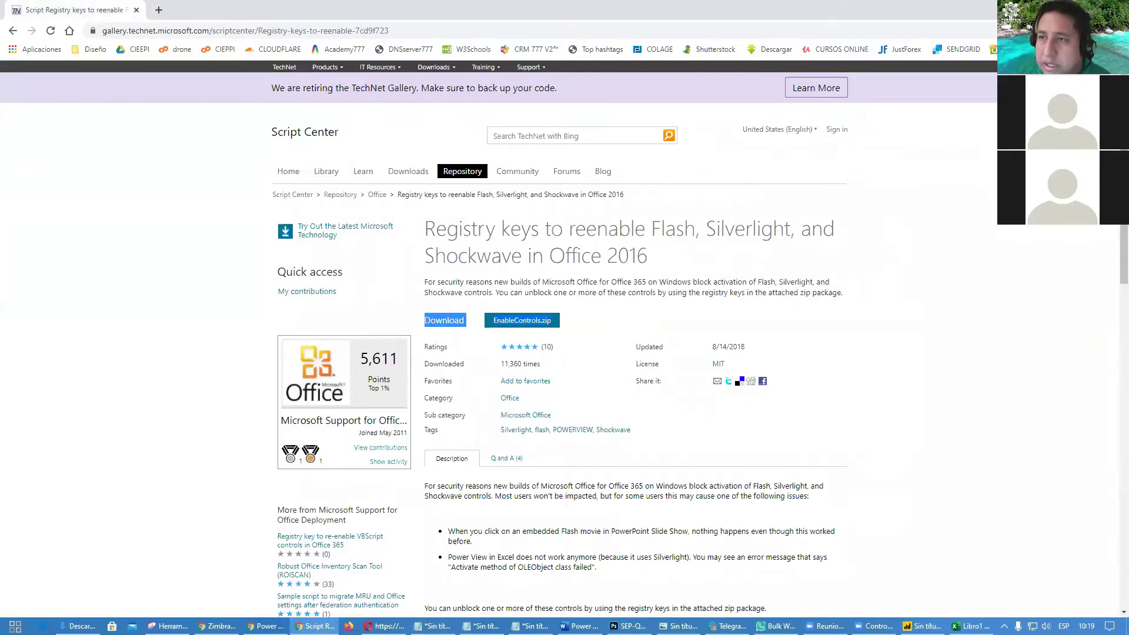
pyautogui.press('super+d')
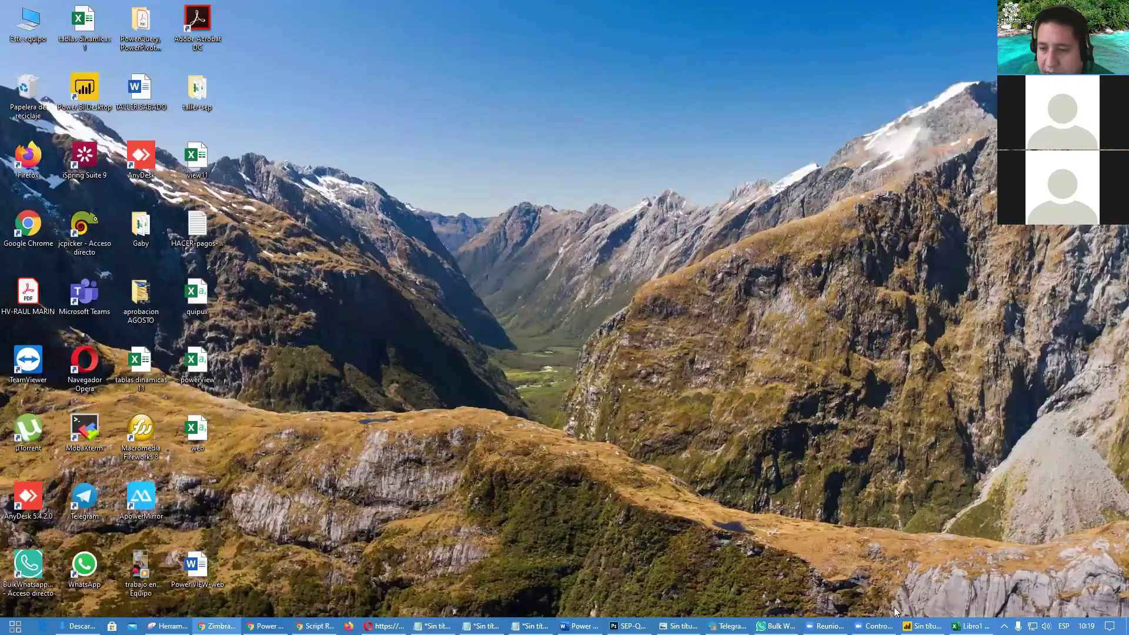
pyautogui.click(974, 626)
pyautogui.click(428, 238)
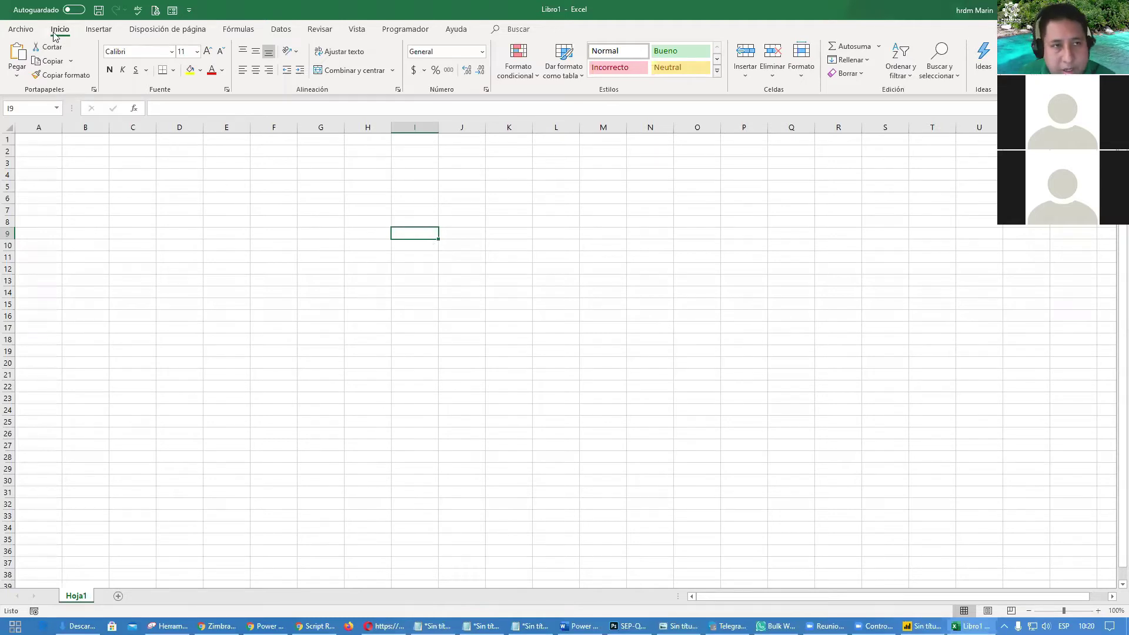
pyautogui.click(24, 29)
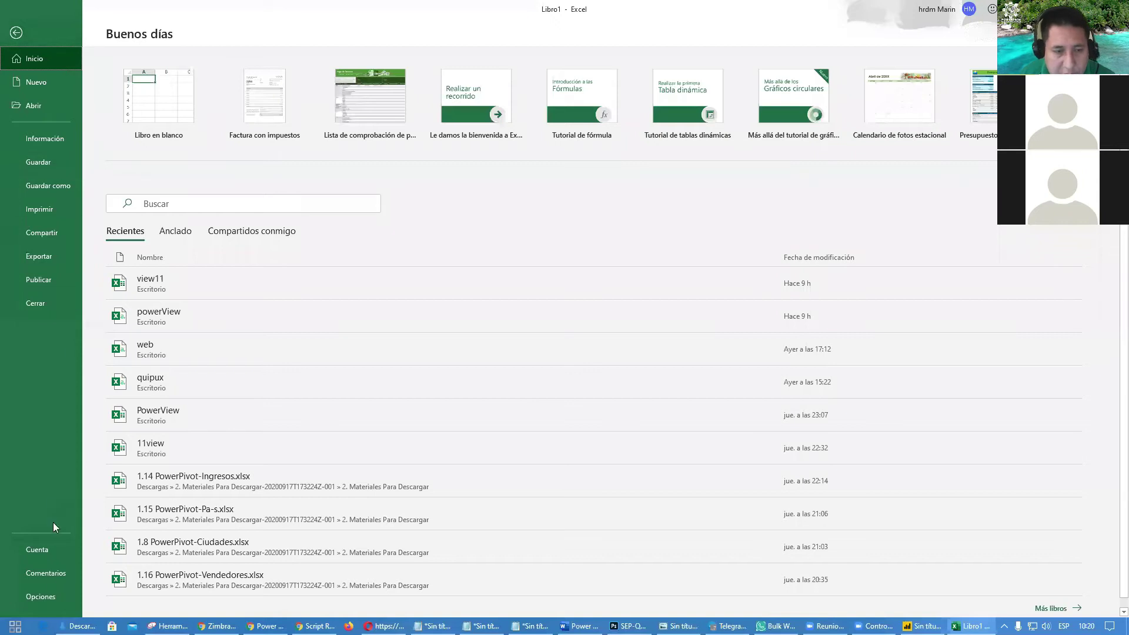
pyautogui.click(39, 596)
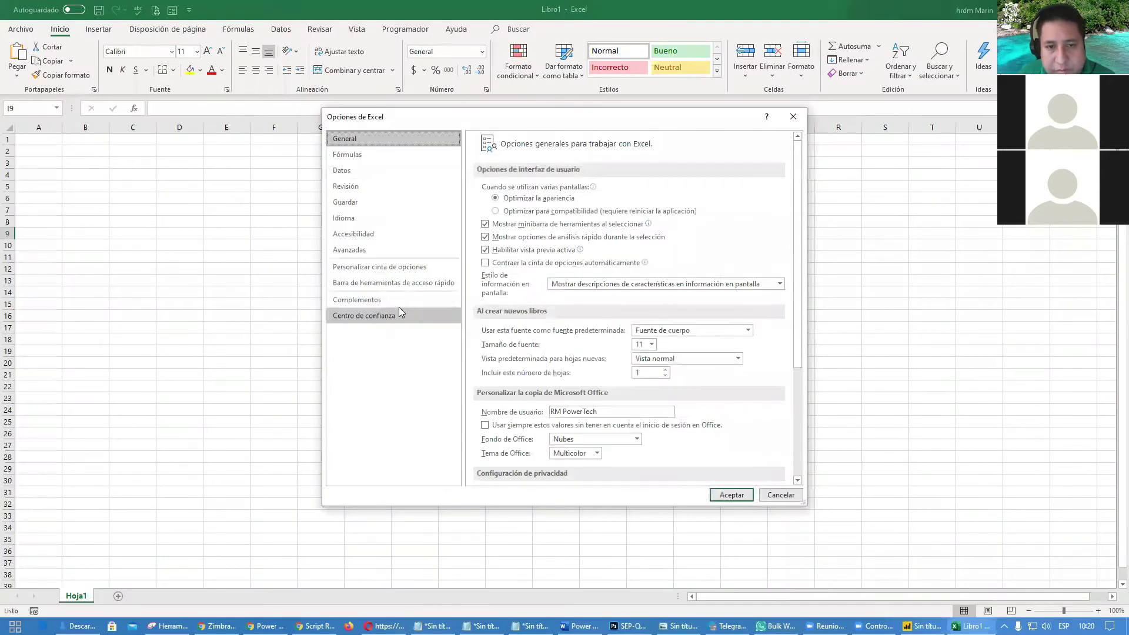
pyautogui.click(374, 298)
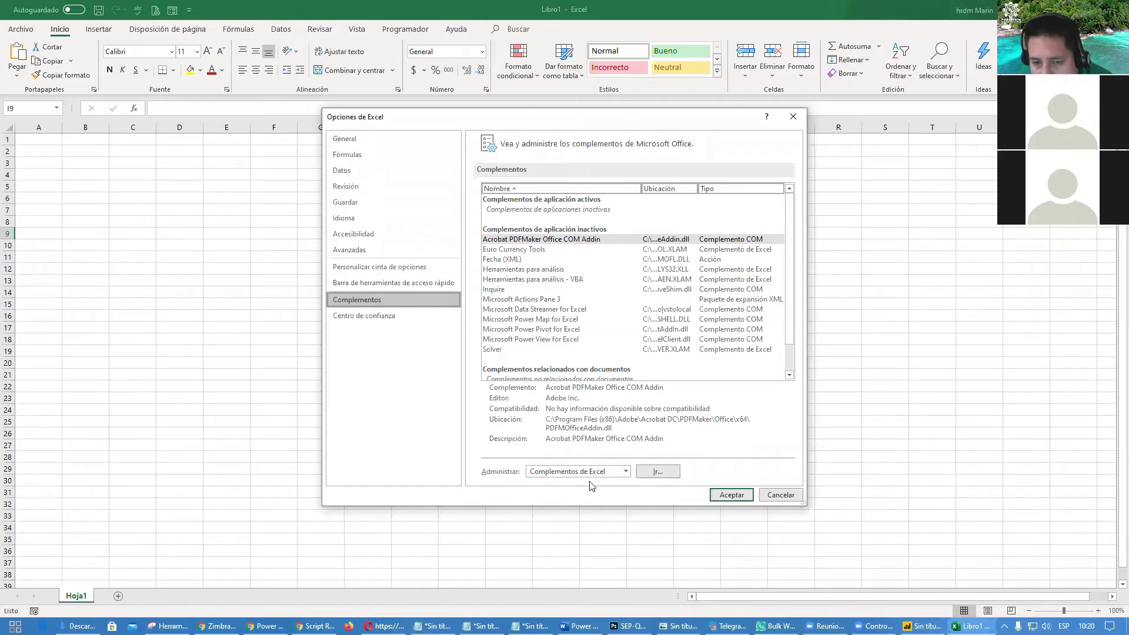
pyautogui.click(614, 472)
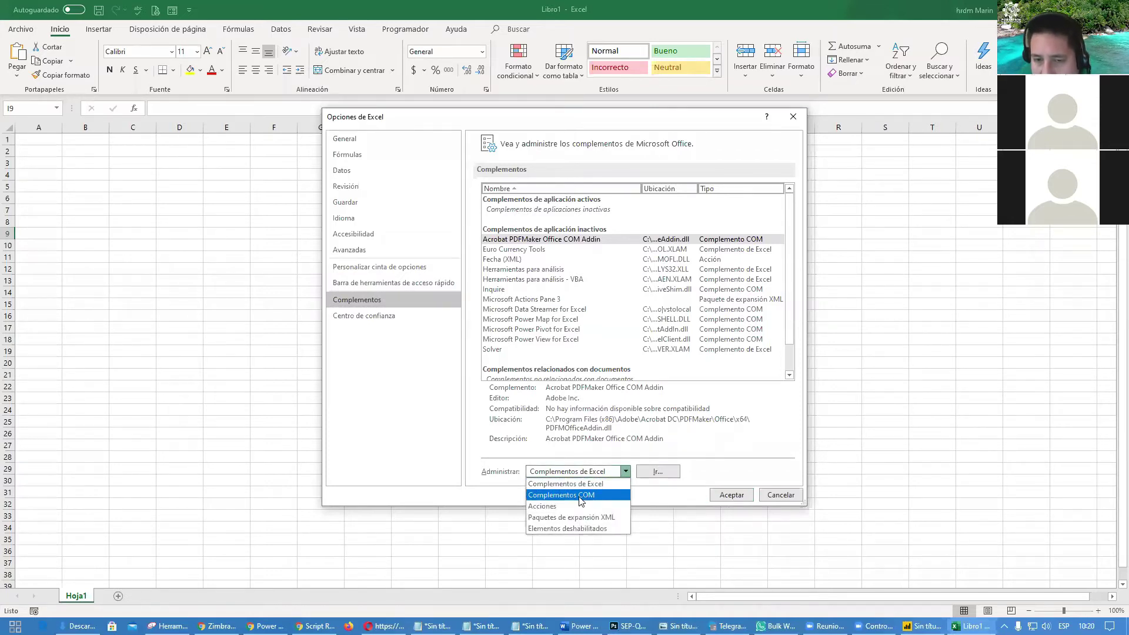
pyautogui.click(581, 499)
pyautogui.click(626, 474)
pyautogui.click(591, 484)
pyautogui.click(656, 471)
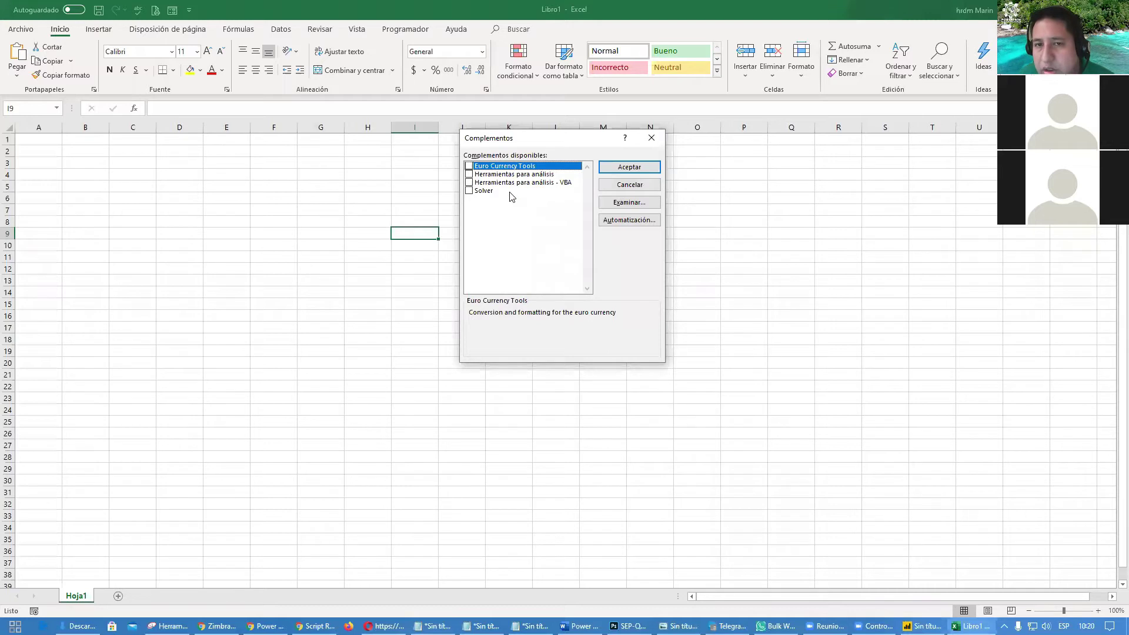
pyautogui.click(614, 185)
# - Open the Complementos COM dialog from the add-in settings in Excel's options
pyautogui.click(30, 31)
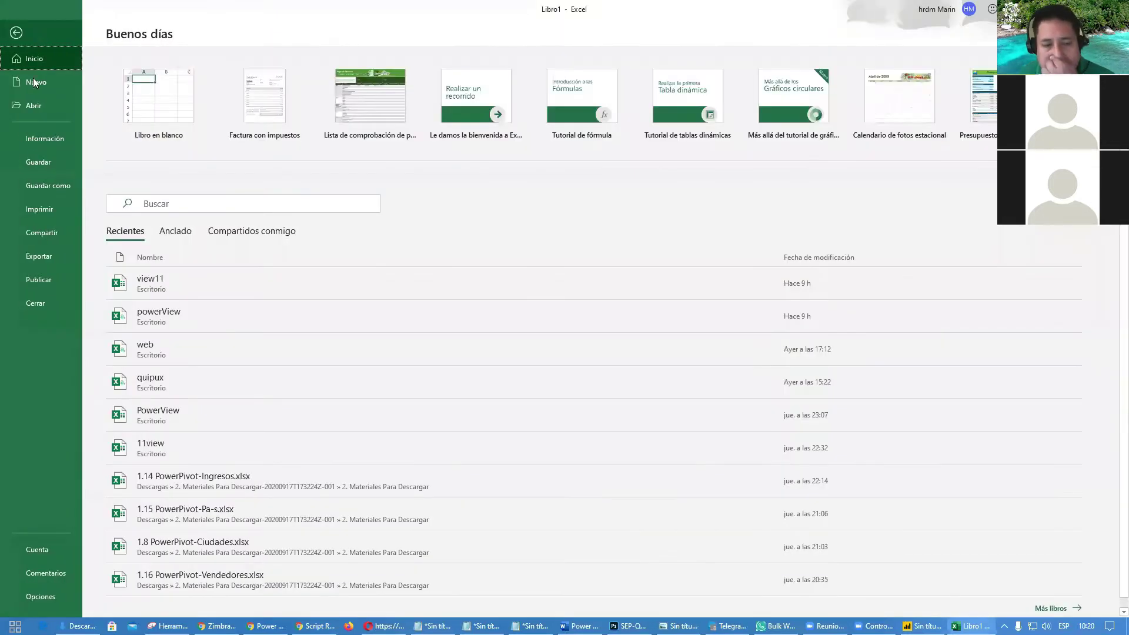
pyautogui.click(35, 596)
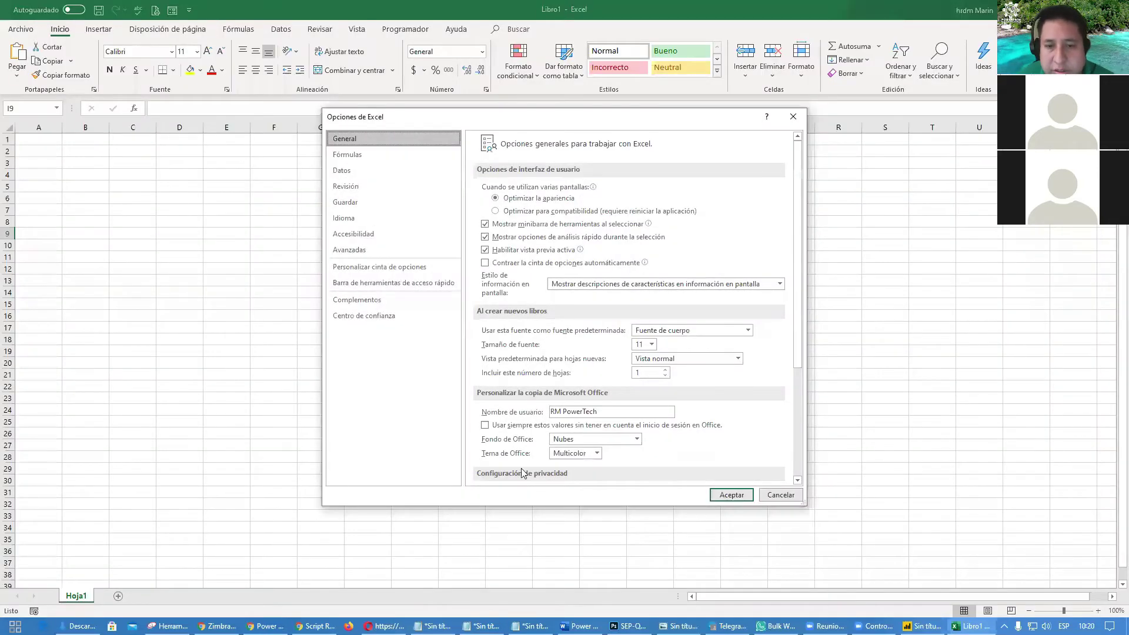
pyautogui.click(359, 300)
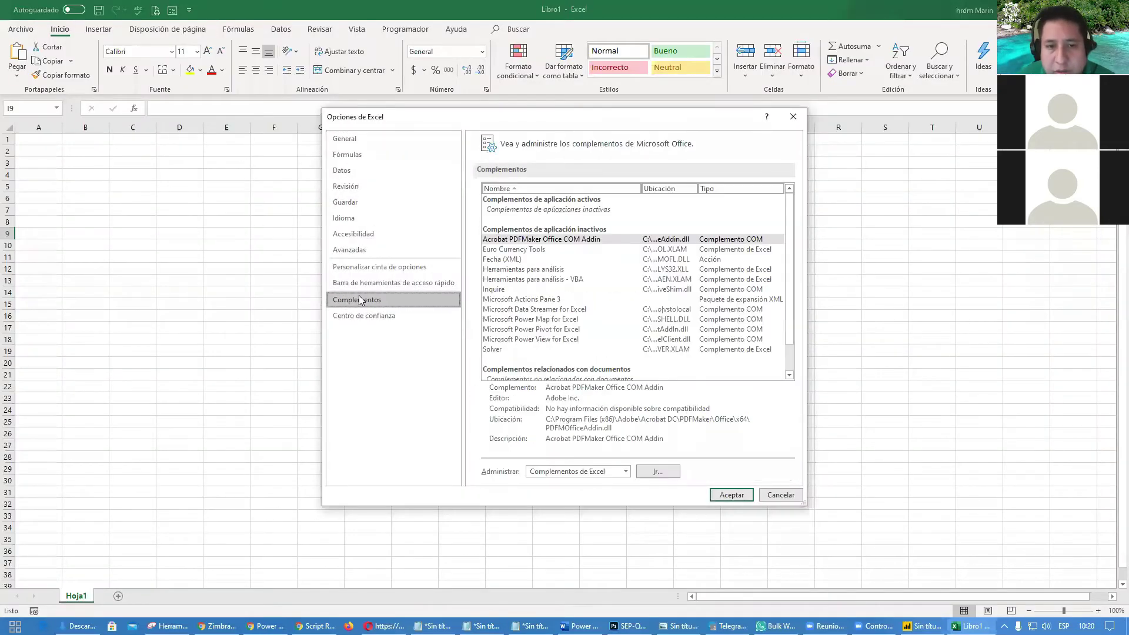
pyautogui.click(626, 471)
pyautogui.click(570, 496)
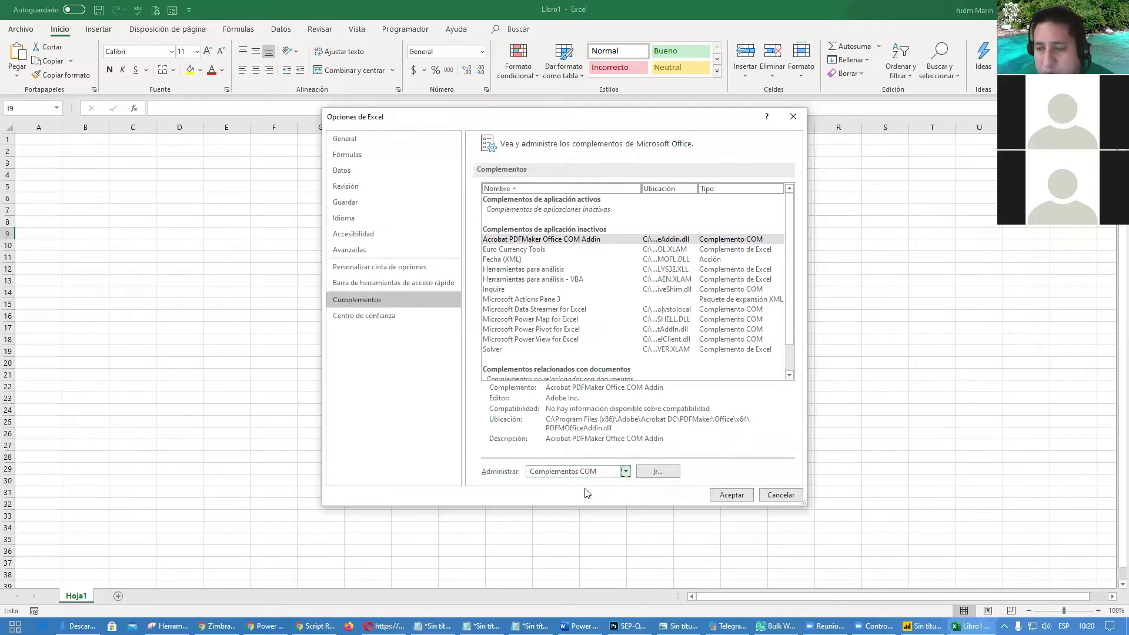
pyautogui.click(658, 472)
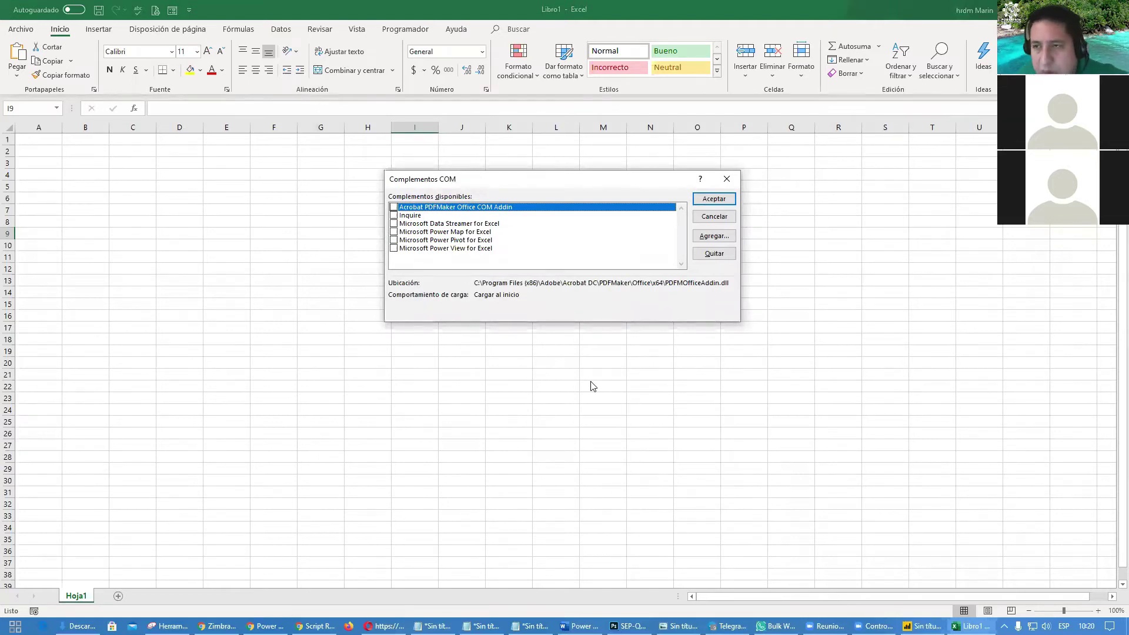
# - Enable the Microsoft Power View, Power Pivot and Power Map COM add-ins for Excel
pyautogui.click(394, 247)
pyautogui.click(394, 240)
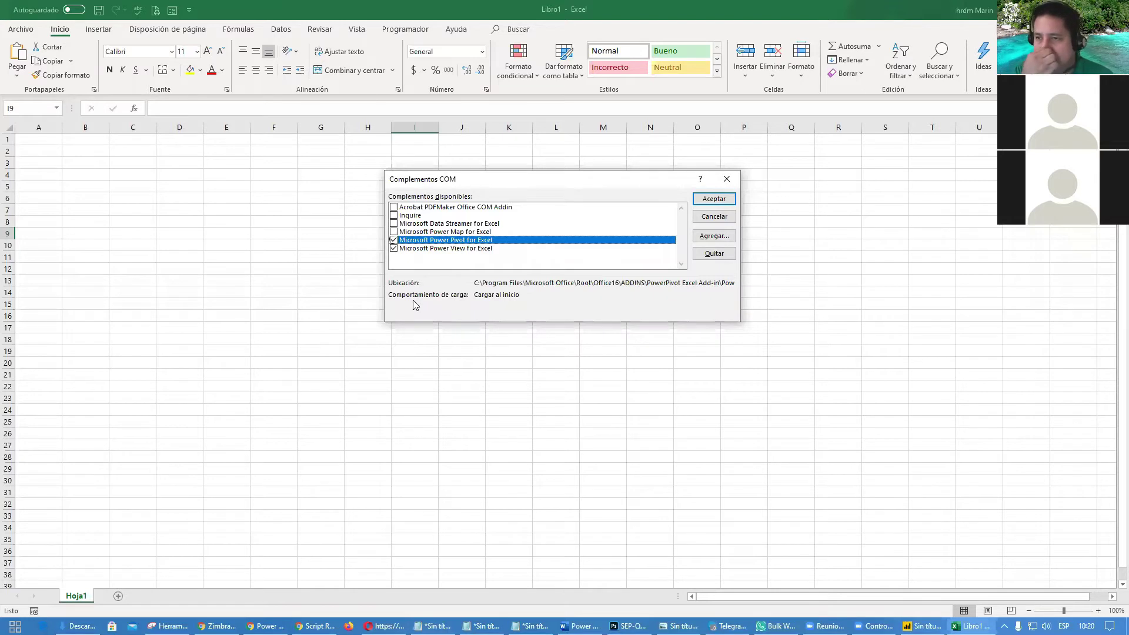
pyautogui.click(394, 232)
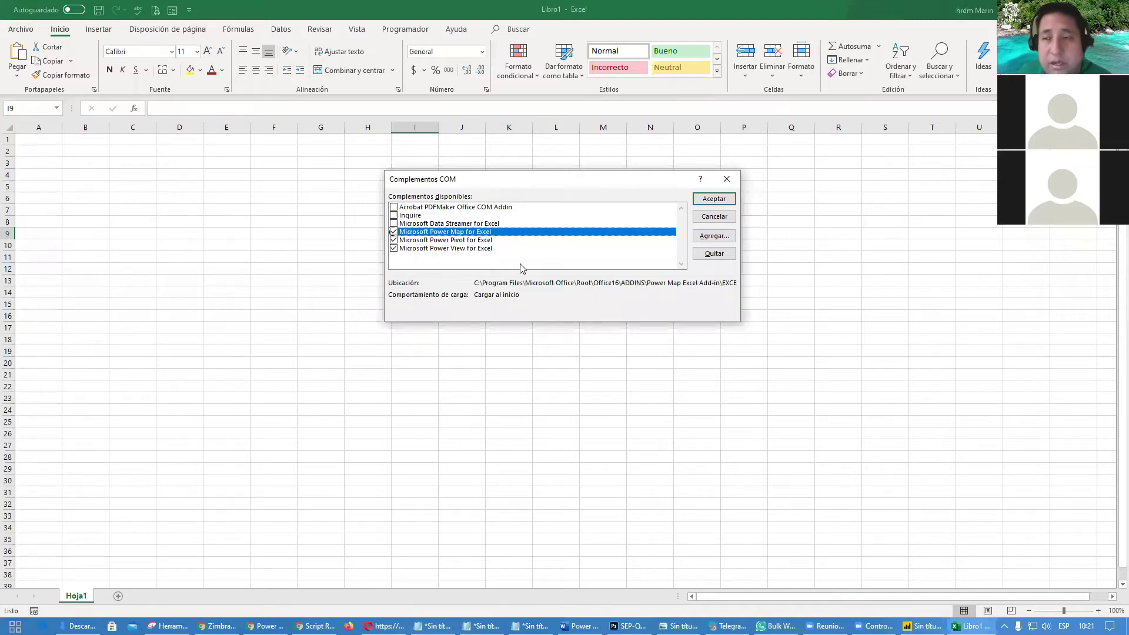
pyautogui.click(441, 248)
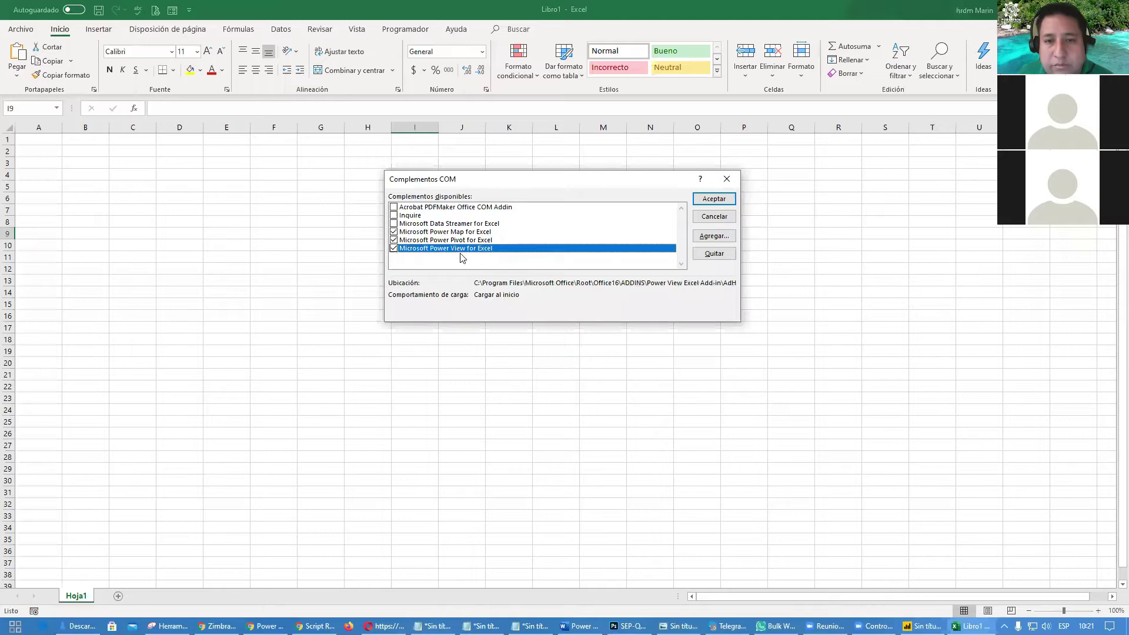
pyautogui.click(712, 199)
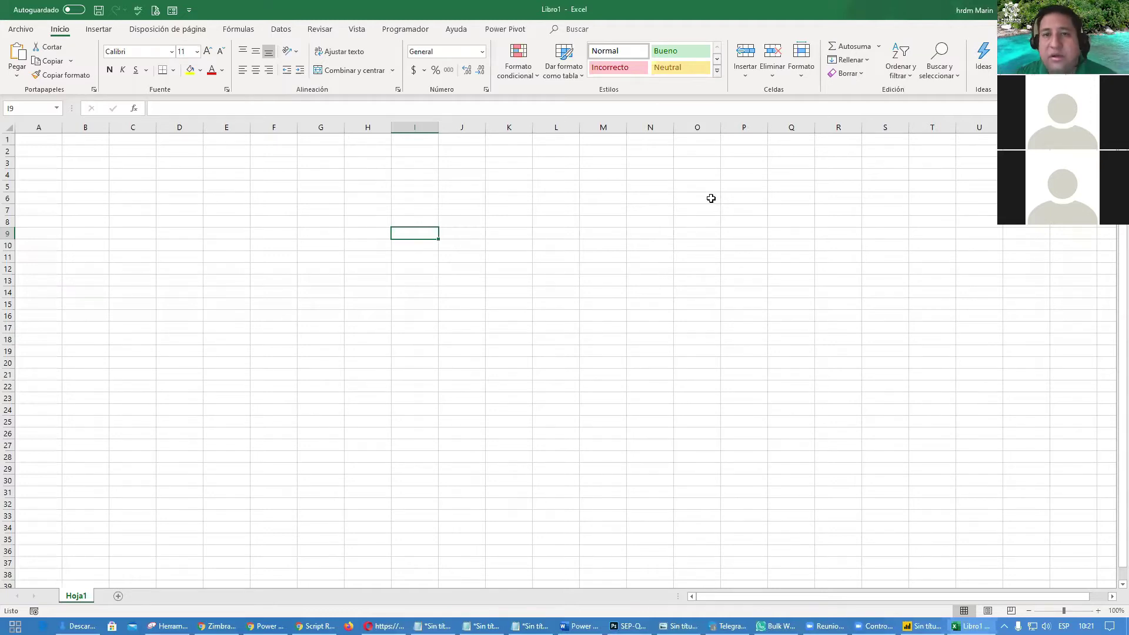
# - Capture the upper part of Excel's Insertar ribbon with Herramienta Recortes and mark Power Pivot in red on the capture
pyautogui.click(114, 33)
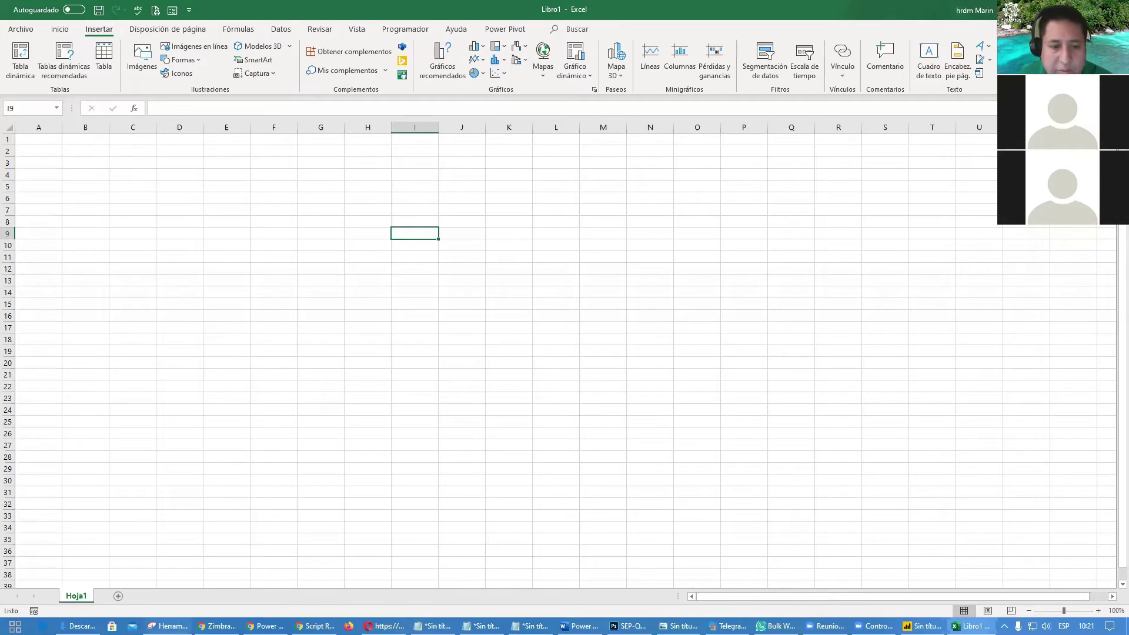
pyautogui.hotkey('alt', 'Tab')
pyautogui.doubleClick(331, 71)
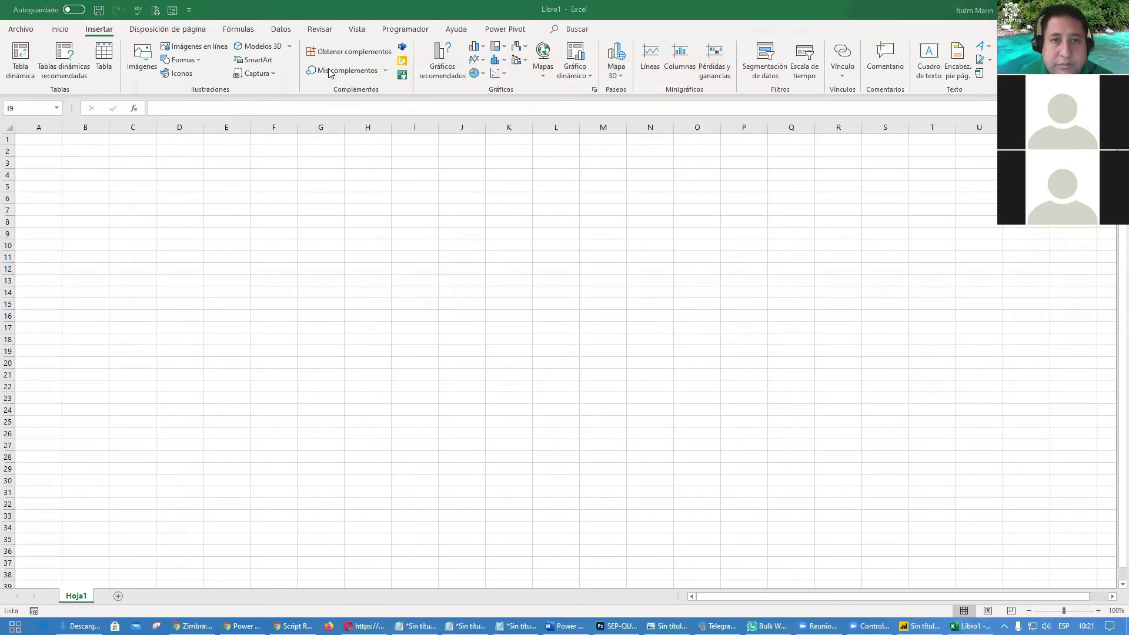
pyautogui.moveTo(242, 16); pyautogui.dragTo(595, 102)
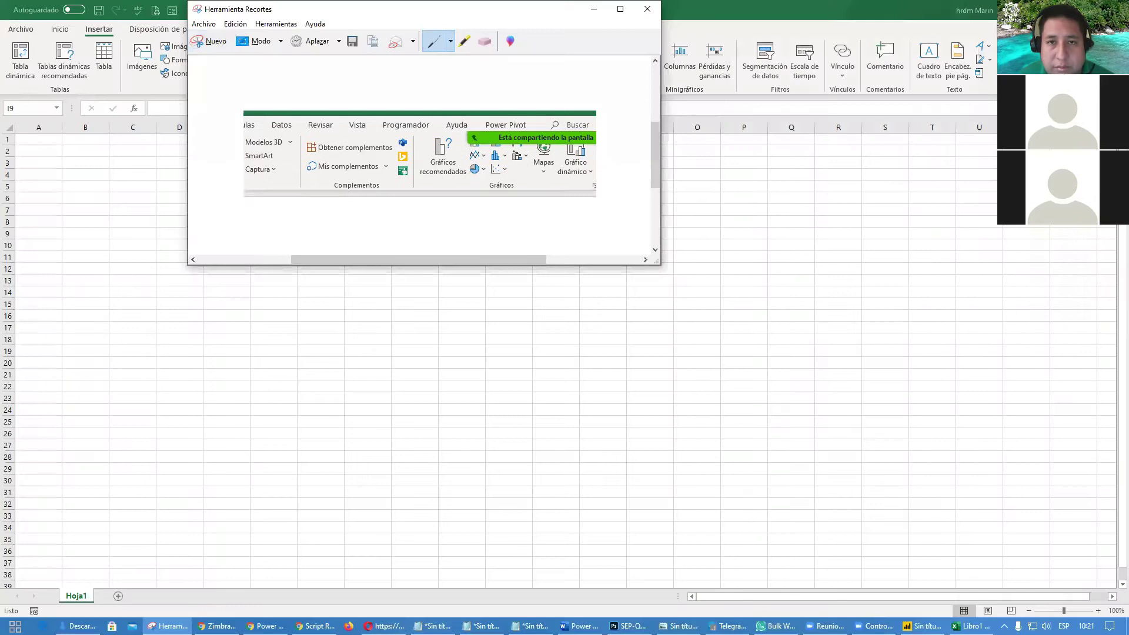
pyautogui.moveTo(551, 328)
pyautogui.mouseDown()
pyautogui.moveTo(529, 333)
pyautogui.moveTo(553, 347)
pyautogui.moveTo(580, 339)
pyautogui.moveTo(556, 329)
pyautogui.moveTo(554, 313)
pyautogui.moveTo(548, 327)
pyautogui.mouseUp()
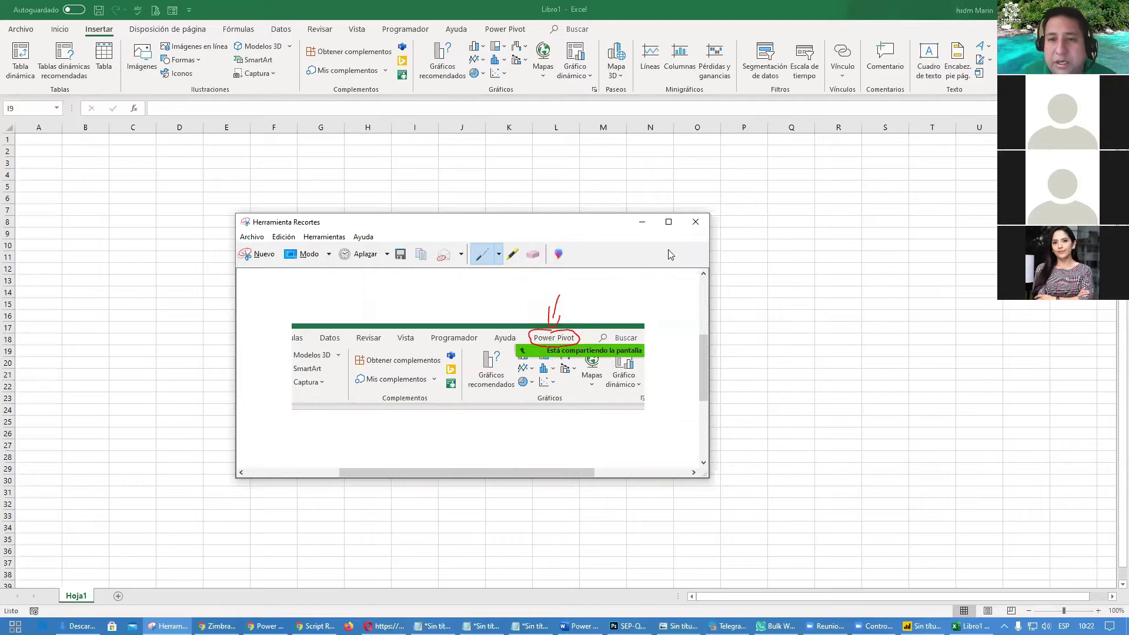
pyautogui.click(641, 225)
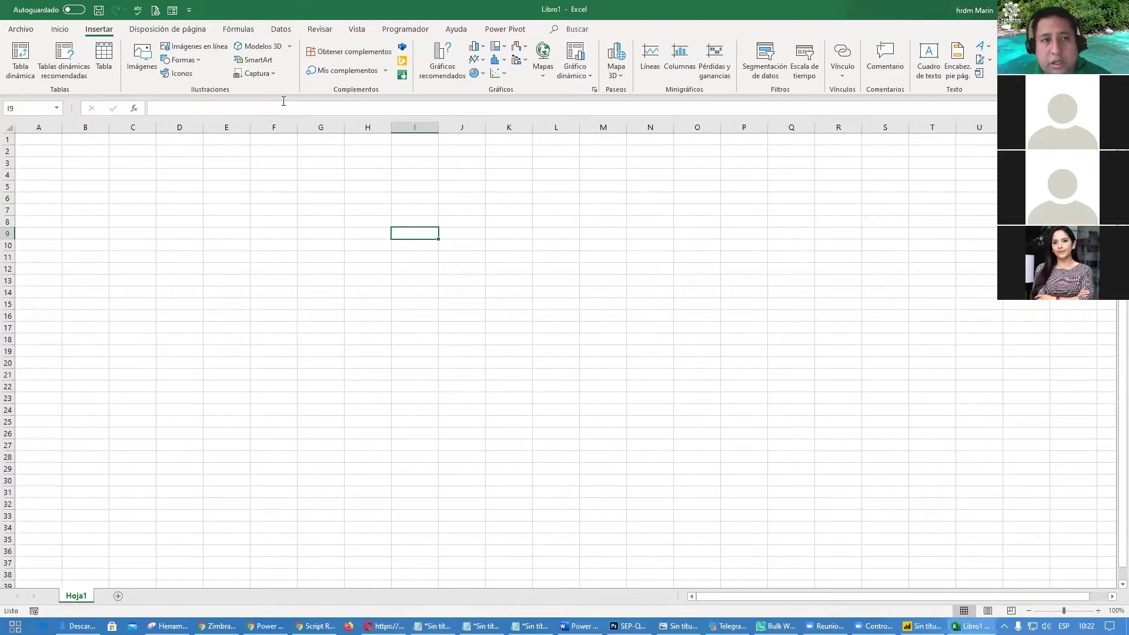
pyautogui.click(29, 33)
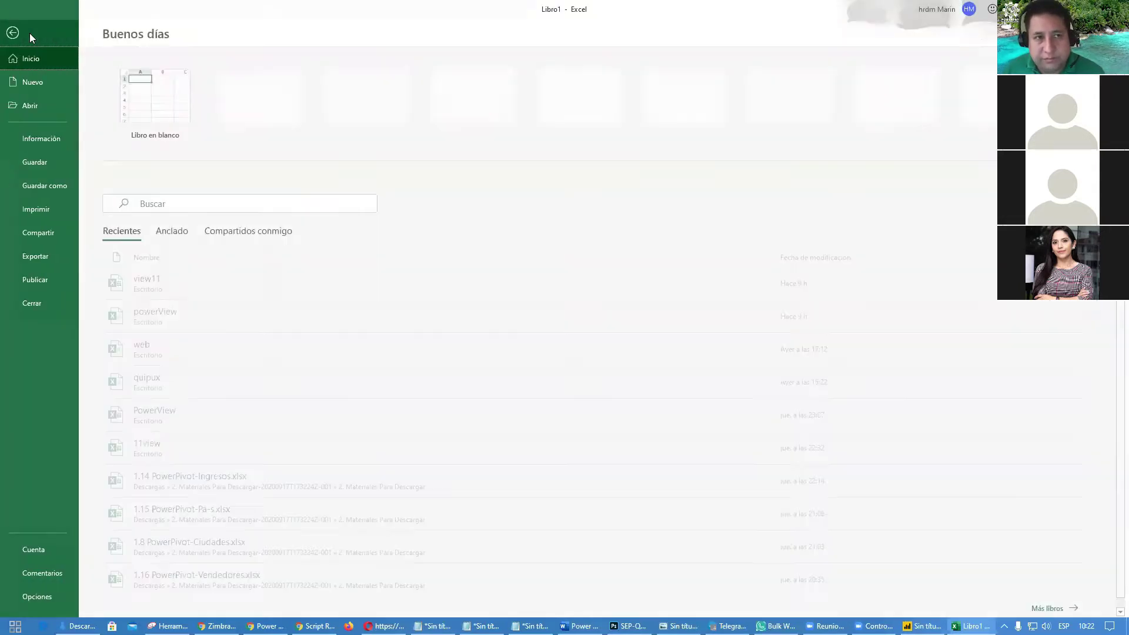
pyautogui.click(42, 550)
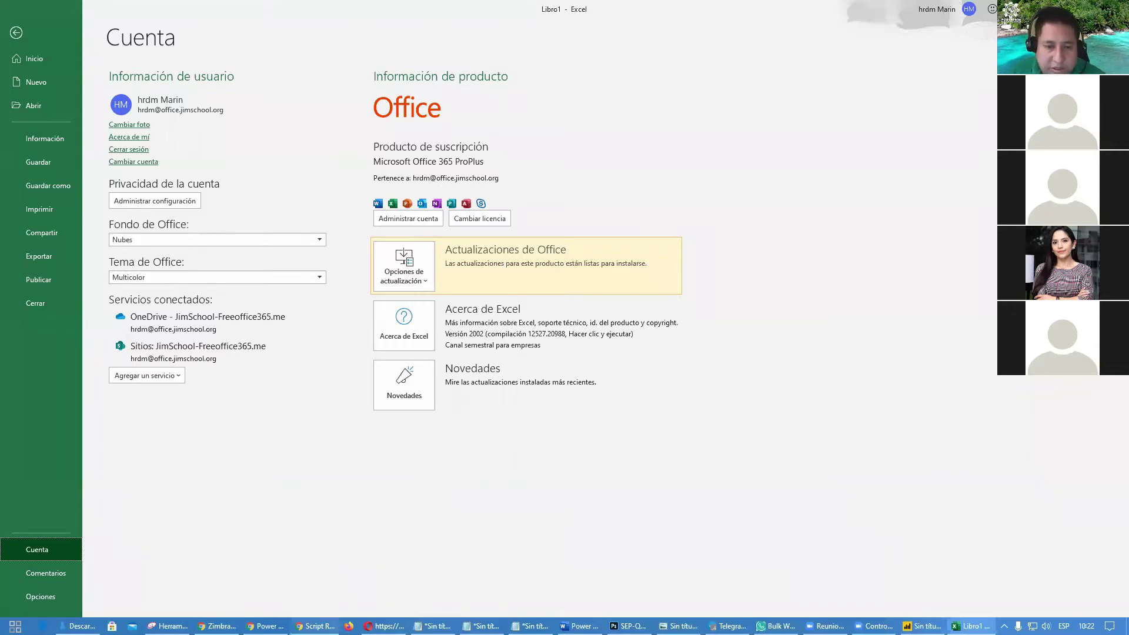
pyautogui.click(168, 626)
pyautogui.click(259, 253)
pyautogui.moveTo(307, 55); pyautogui.dragTo(767, 471)
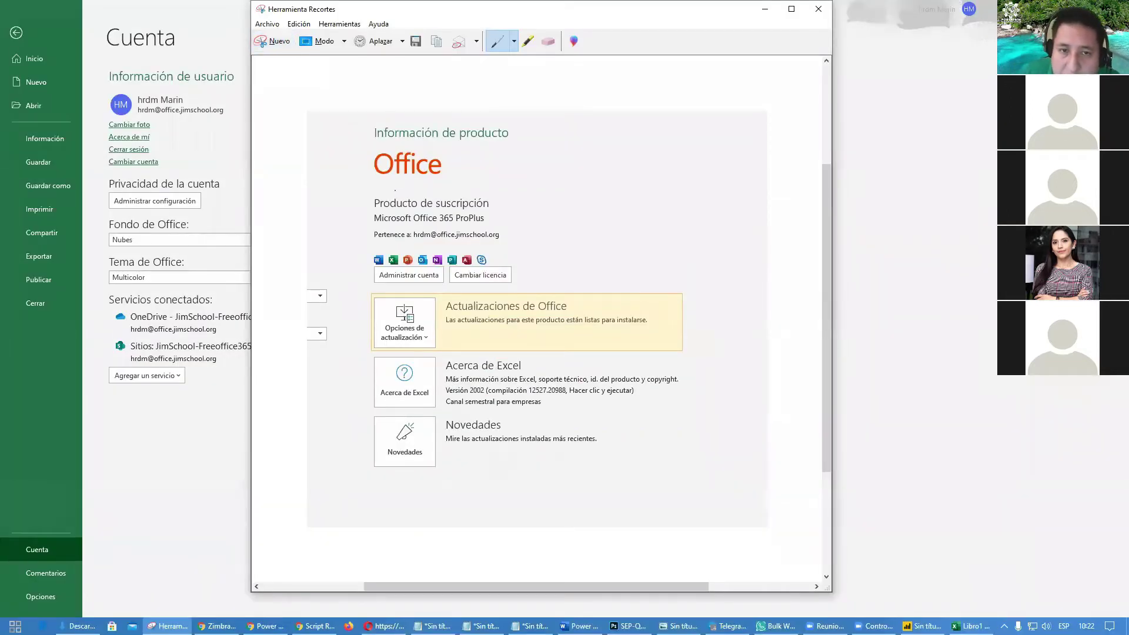
# - Circle and tick the Microsoft Office 365 ProPlus subscription details in red on the capture, and return to the empty worksheet
pyautogui.moveTo(382, 187)
pyautogui.mouseDown()
pyautogui.moveTo(366, 233)
pyautogui.moveTo(432, 248)
pyautogui.moveTo(538, 195)
pyautogui.moveTo(409, 189)
pyautogui.mouseUp()
pyautogui.moveTo(494, 166); pyautogui.dragTo(461, 196)
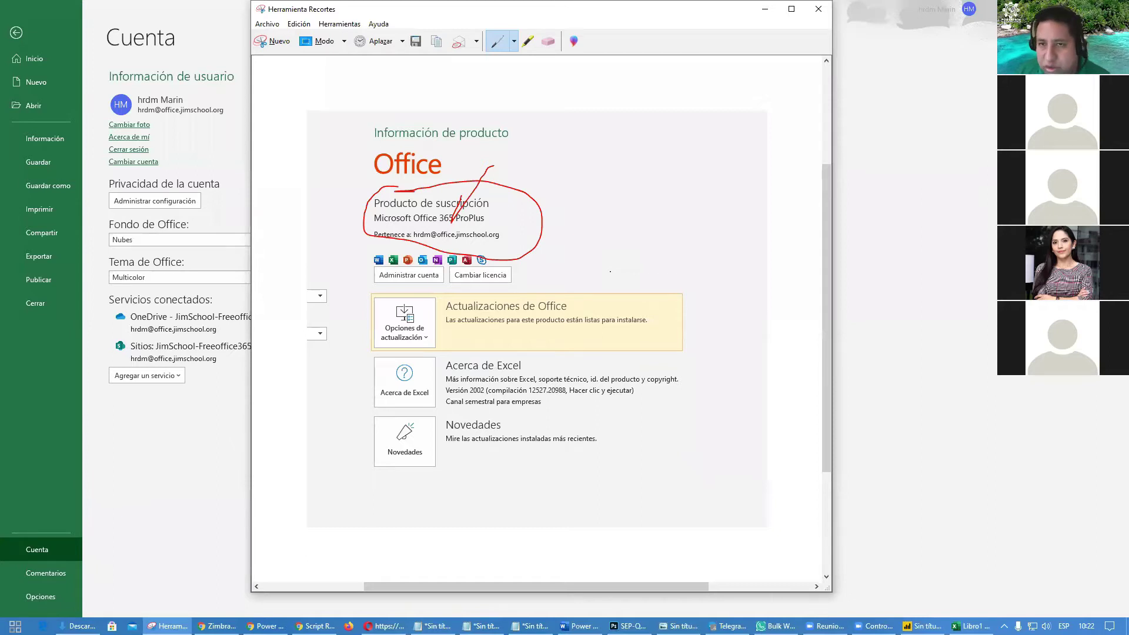
pyautogui.click(764, 9)
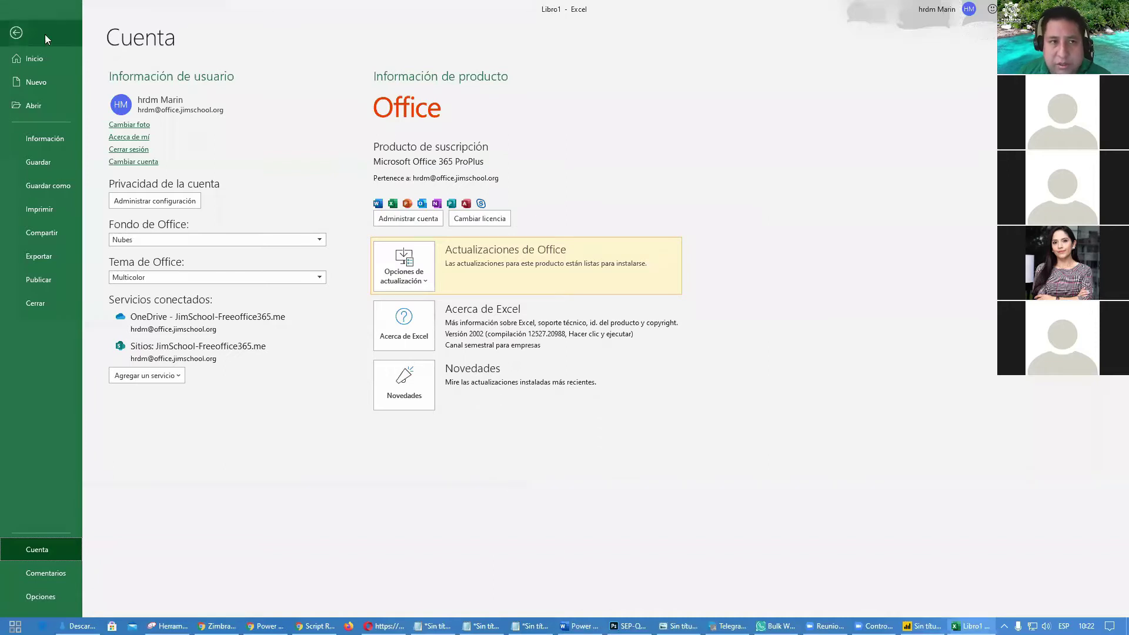
pyautogui.click(16, 33)
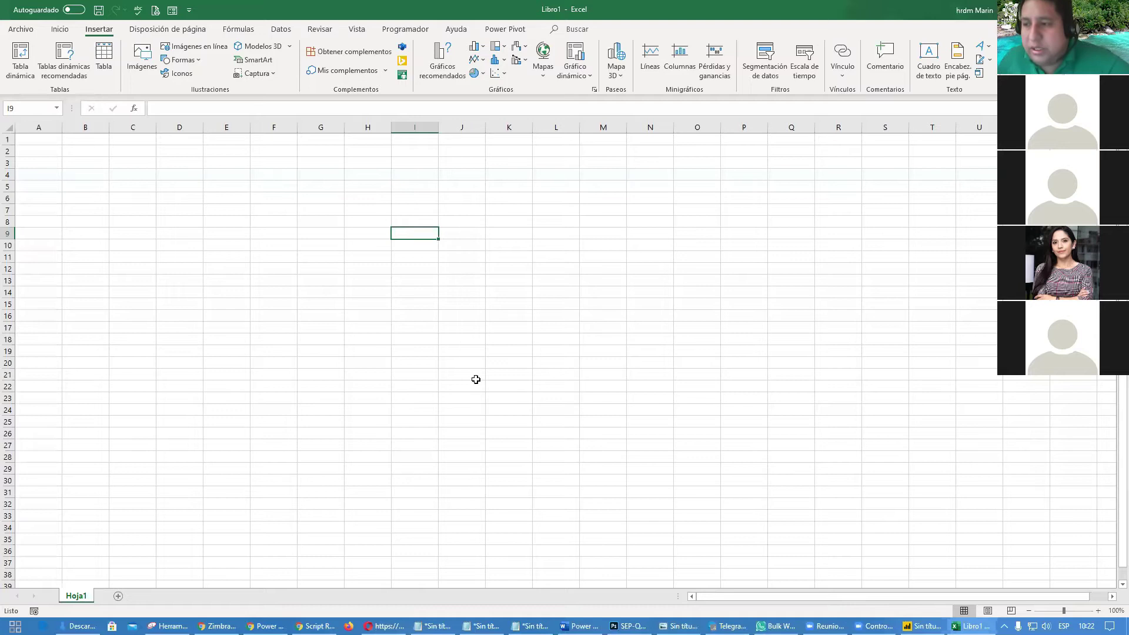
# - Check the Power Map, Power Pivot and Power View entries in Excel's COM add-ins list, and return to the worksheet
pyautogui.click(27, 31)
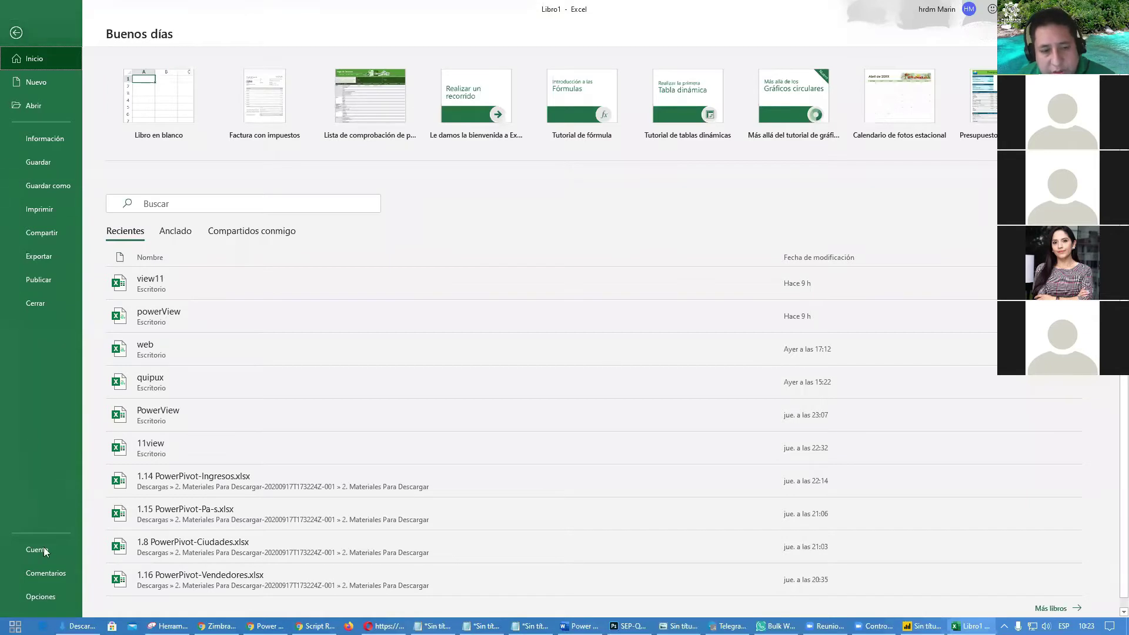
pyautogui.click(47, 597)
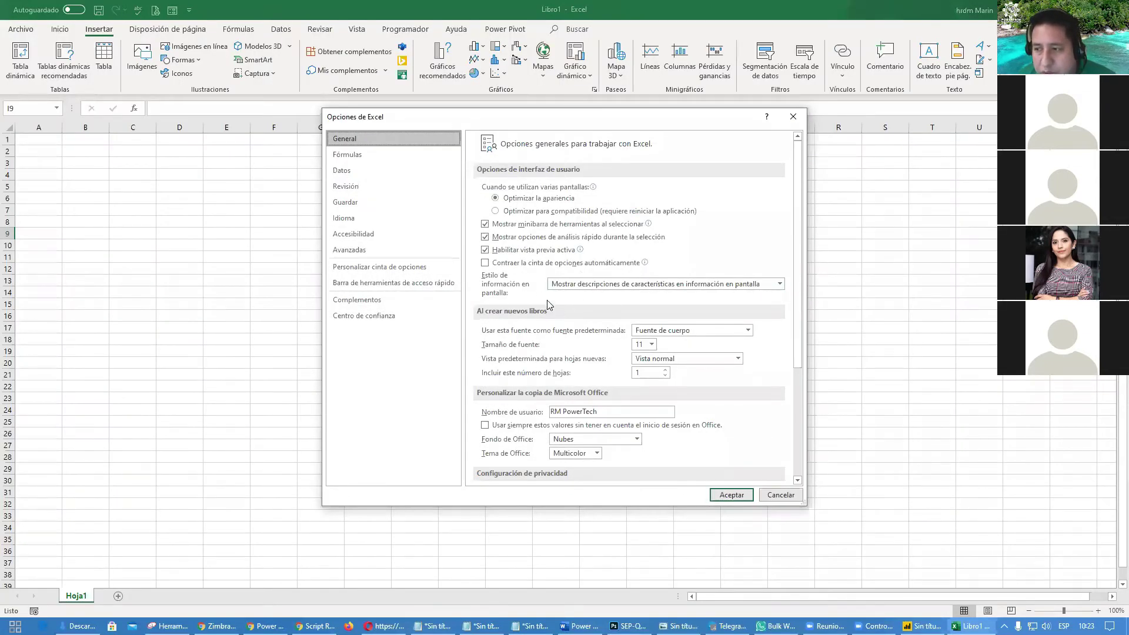
pyautogui.click(364, 303)
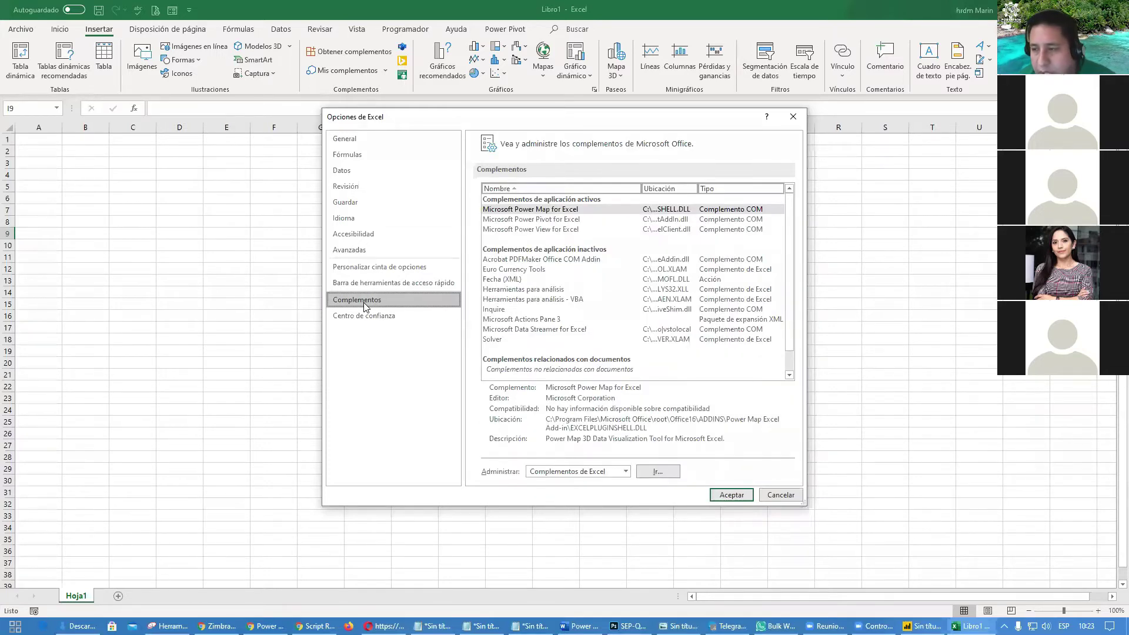
pyautogui.click(626, 471)
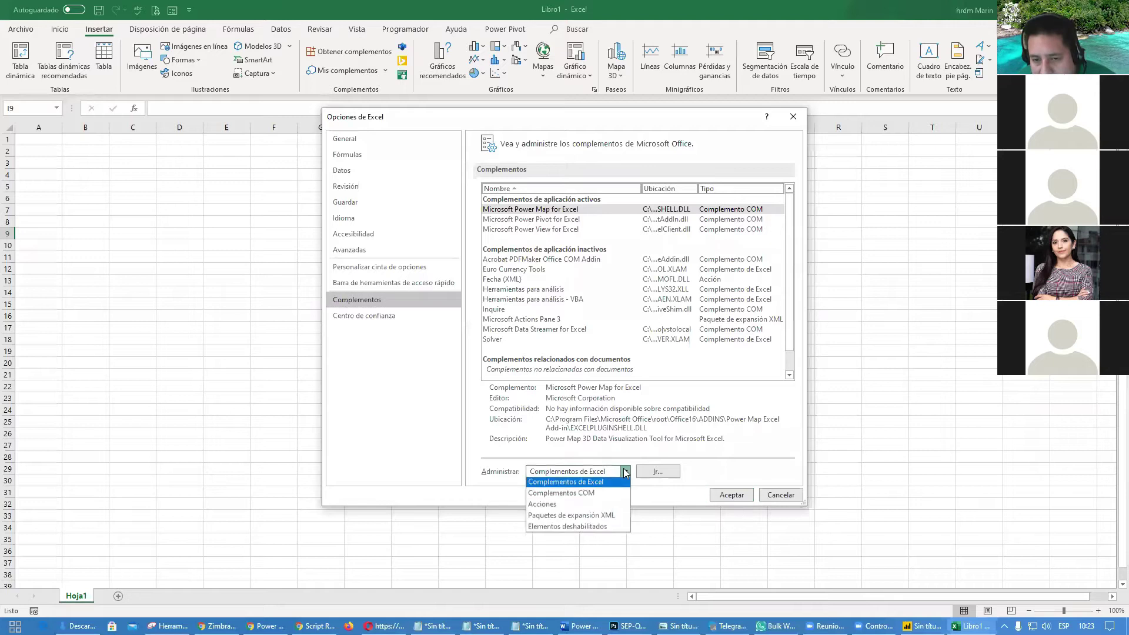
pyautogui.click(579, 497)
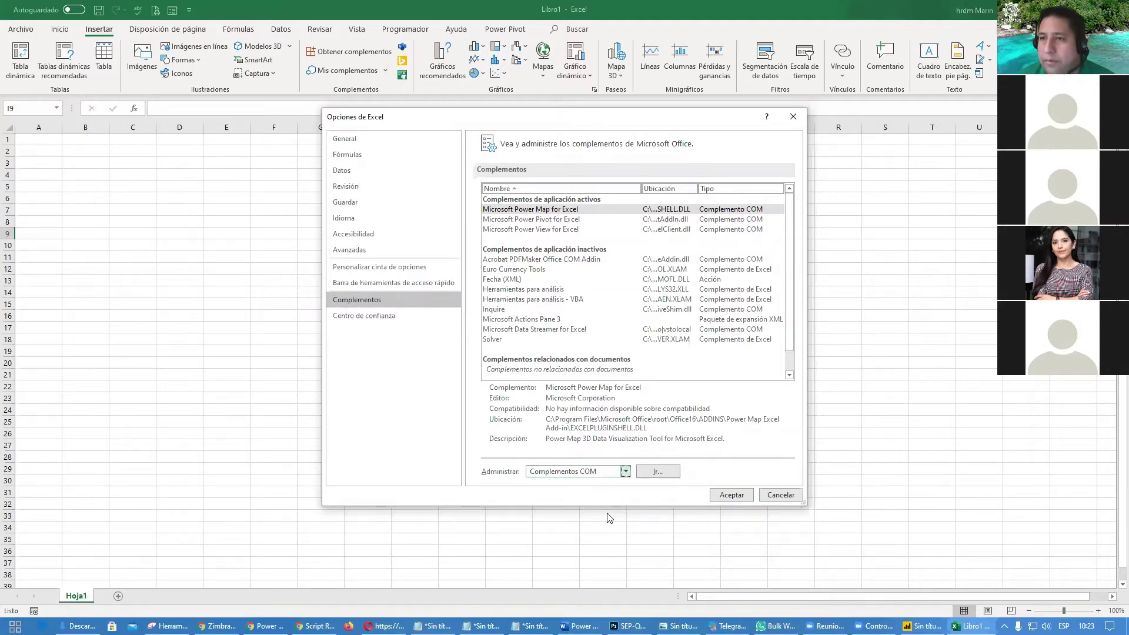
pyautogui.click(658, 471)
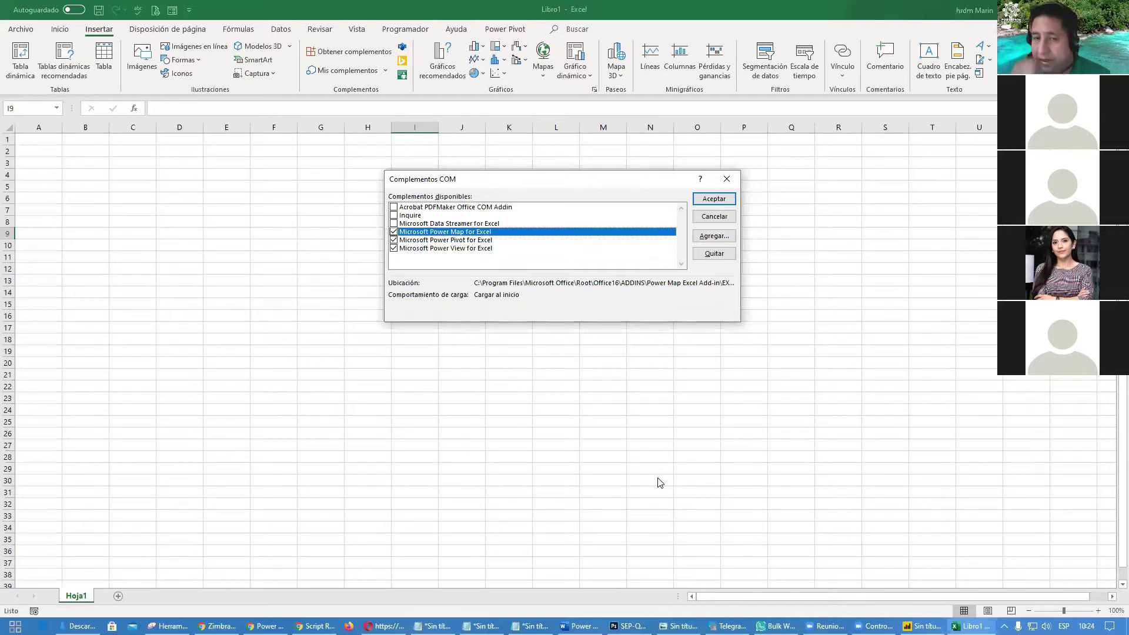
pyautogui.click(717, 202)
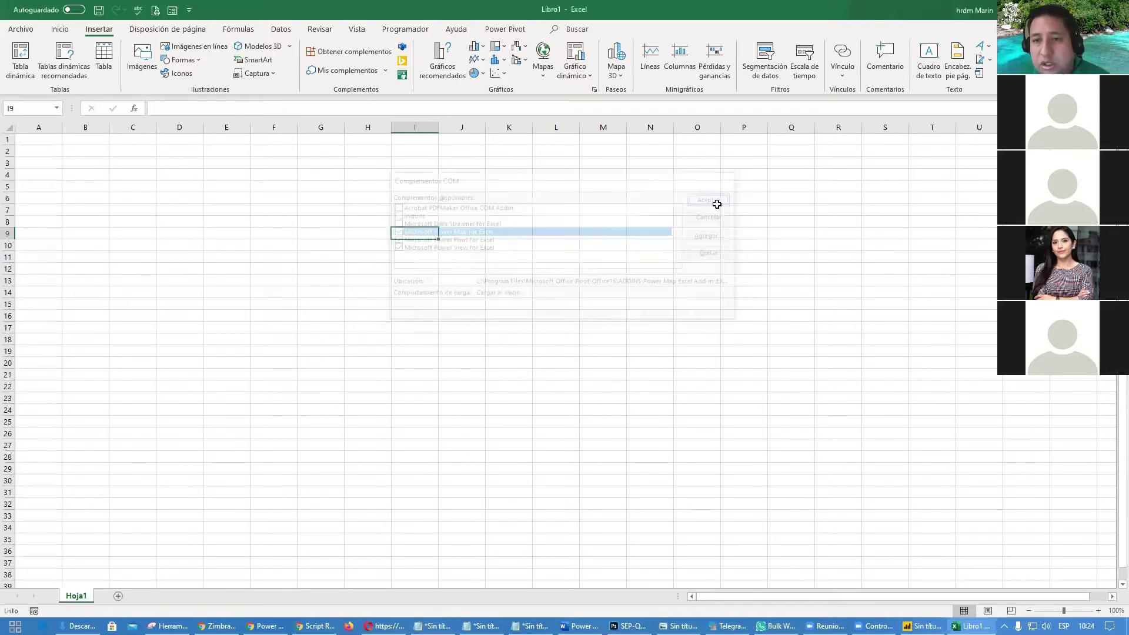
pyautogui.click(743, 282)
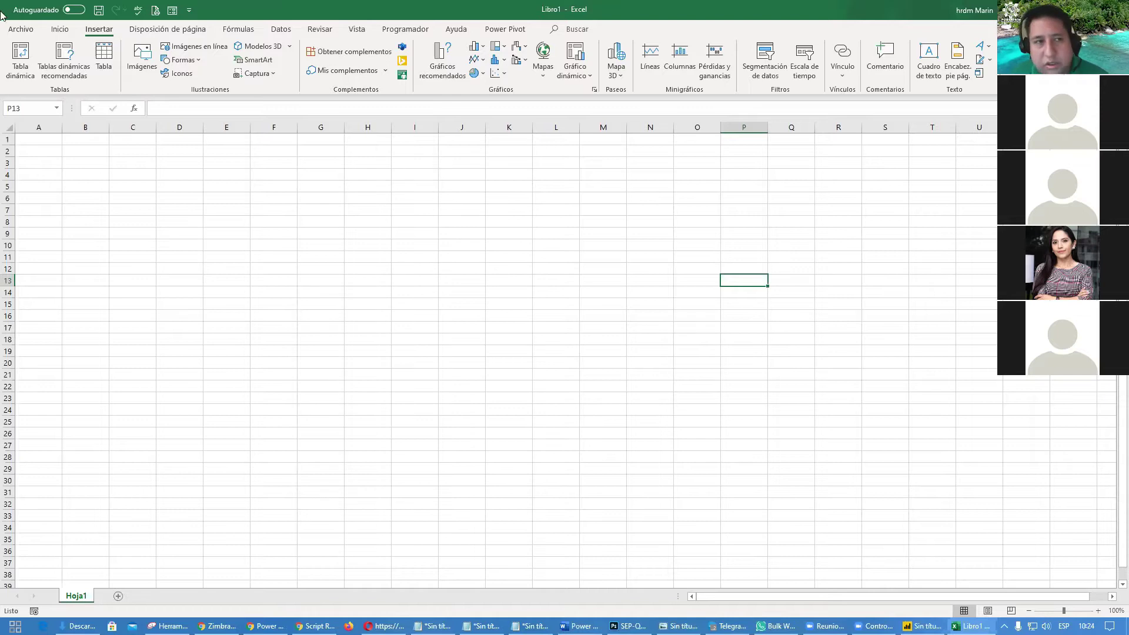
# - Open Excel's options on the quick access toolbar customization page and widen the dialog so its full contents fit
pyautogui.click(32, 30)
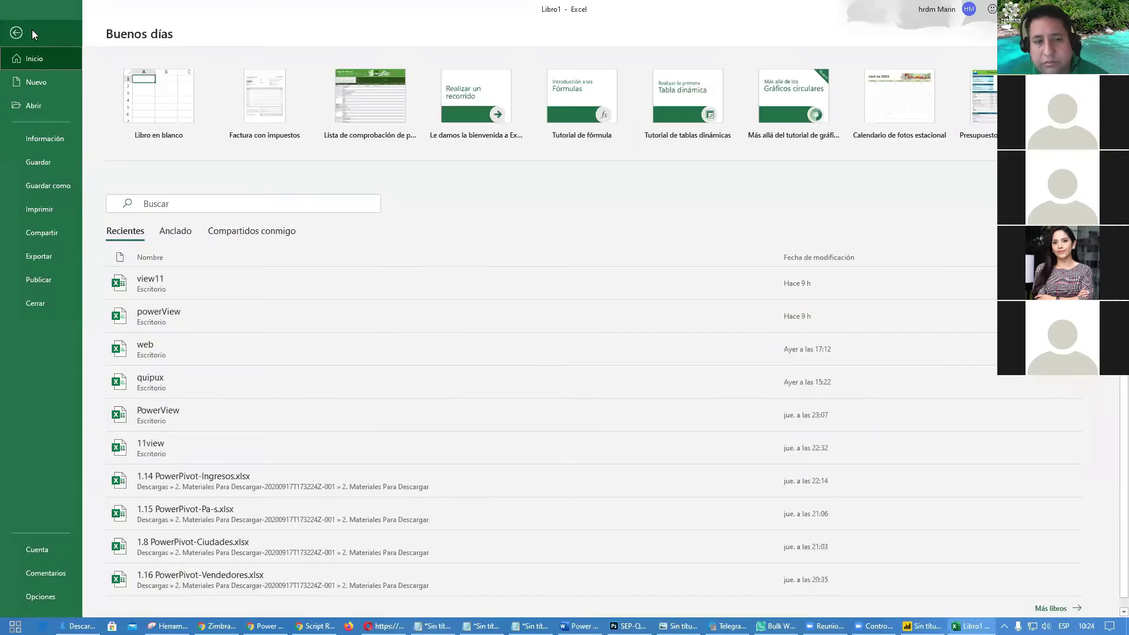
pyautogui.click(41, 597)
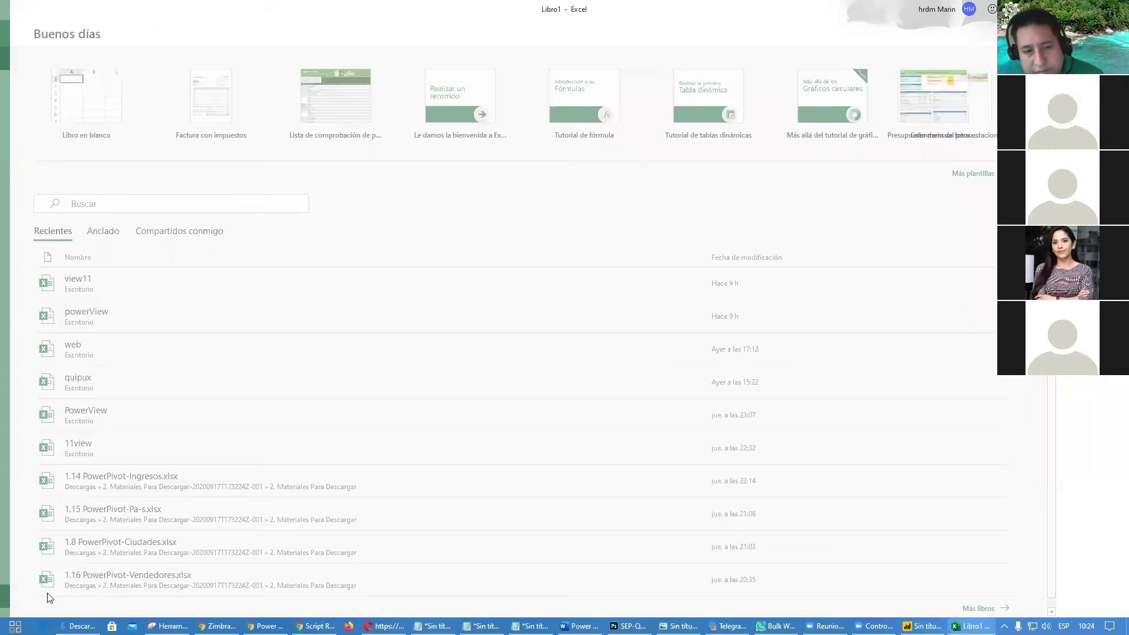
pyautogui.click(400, 286)
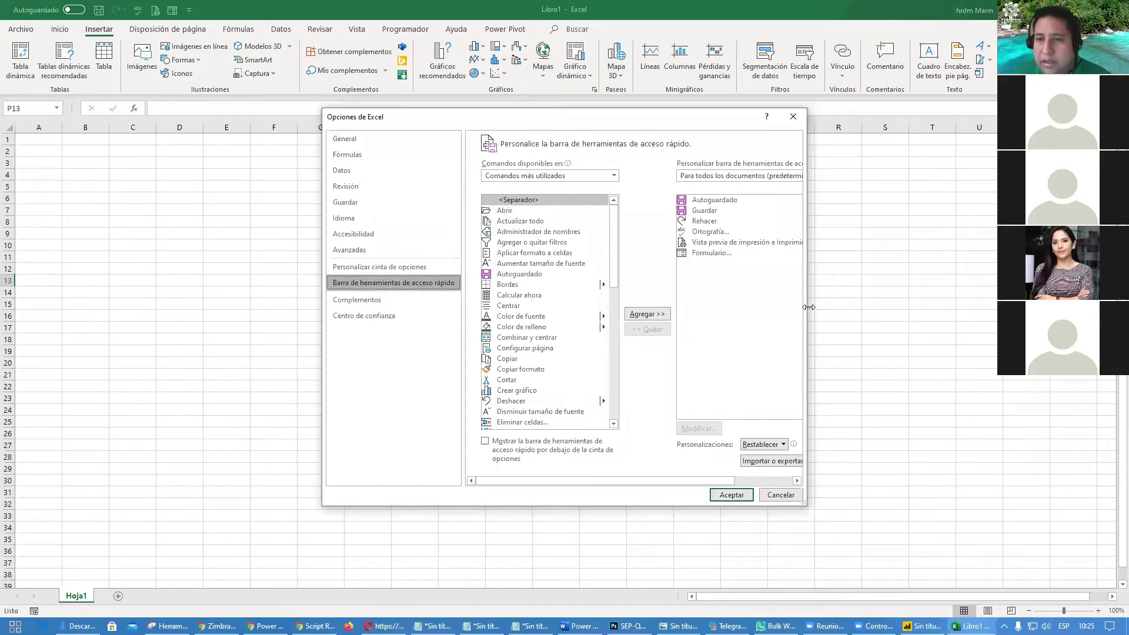
pyautogui.moveTo(809, 307); pyautogui.dragTo(928, 307)
pyautogui.click(858, 175)
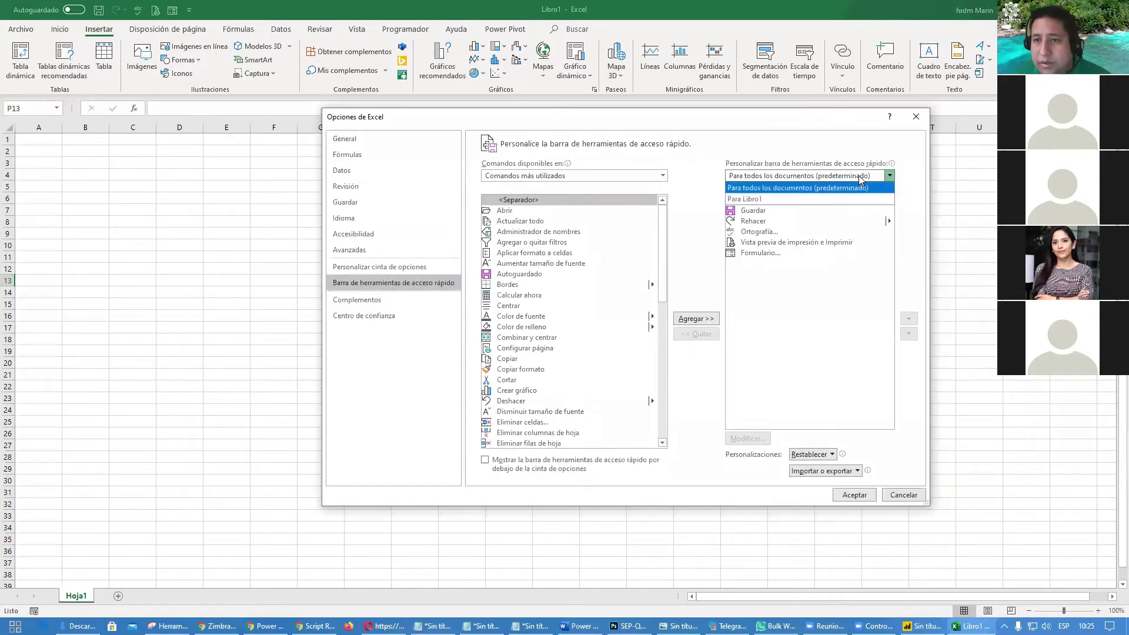
pyautogui.click(759, 200)
pyautogui.click(780, 176)
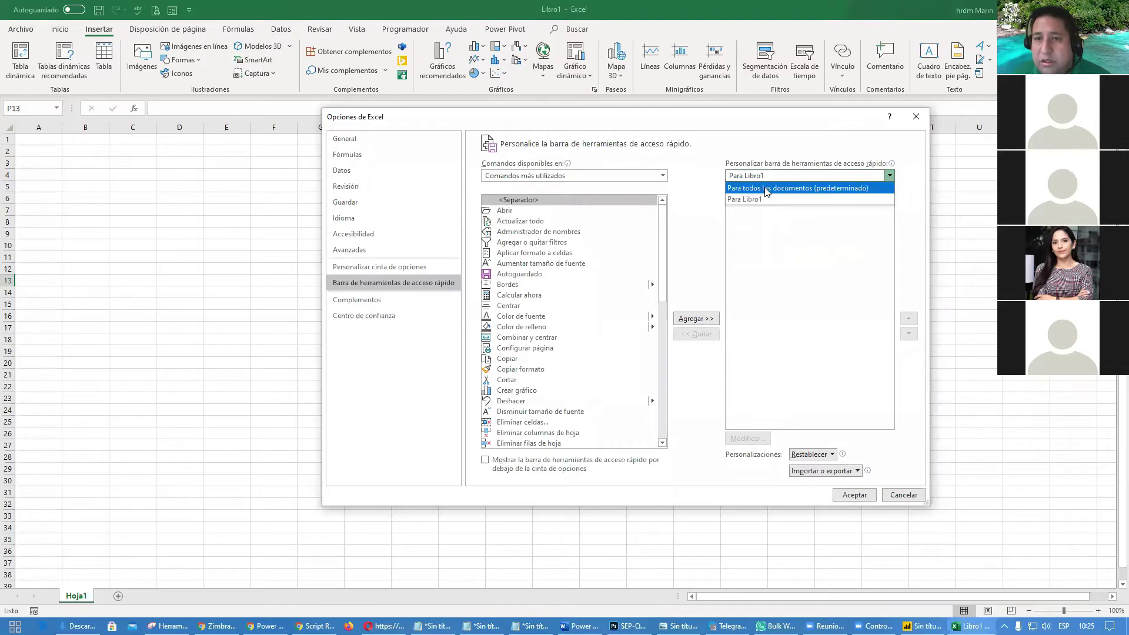
pyautogui.click(767, 188)
# - Show the ribbon customization options with the Insertar main tab selected and list Comandos que no están en la cinta de opciones
pyautogui.click(415, 268)
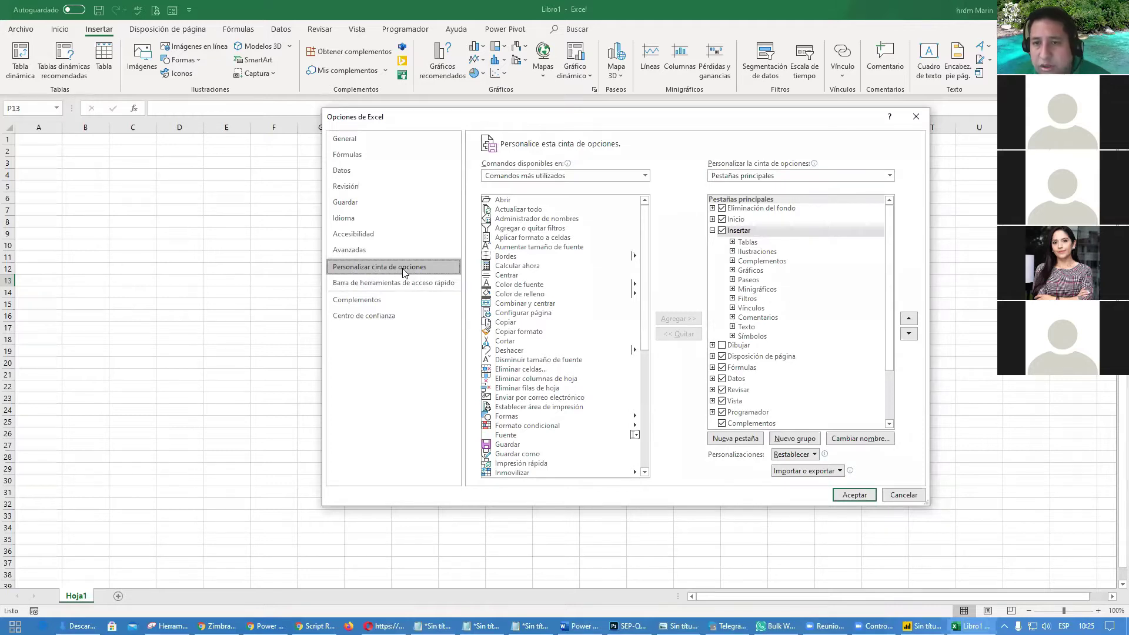
pyautogui.click(750, 233)
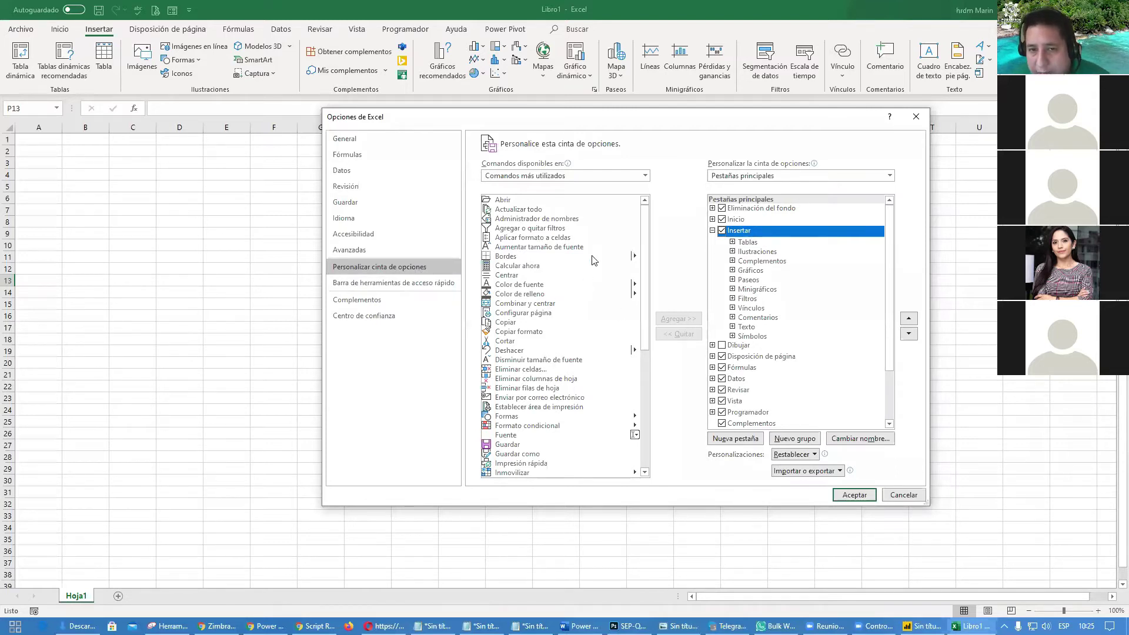
pyautogui.click(587, 176)
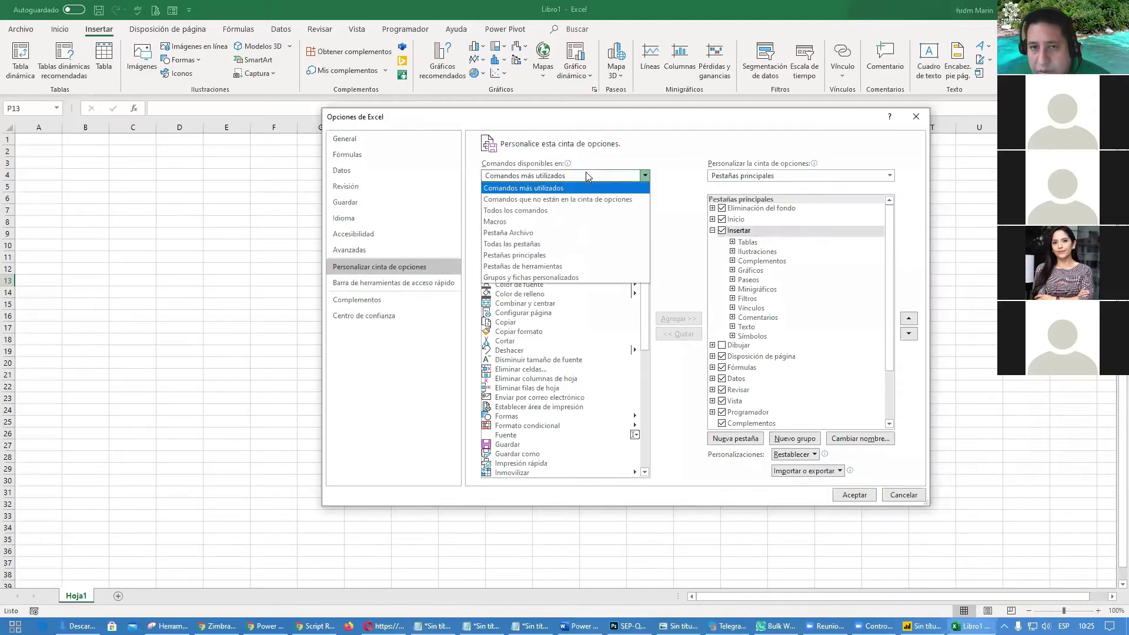
pyautogui.click(574, 200)
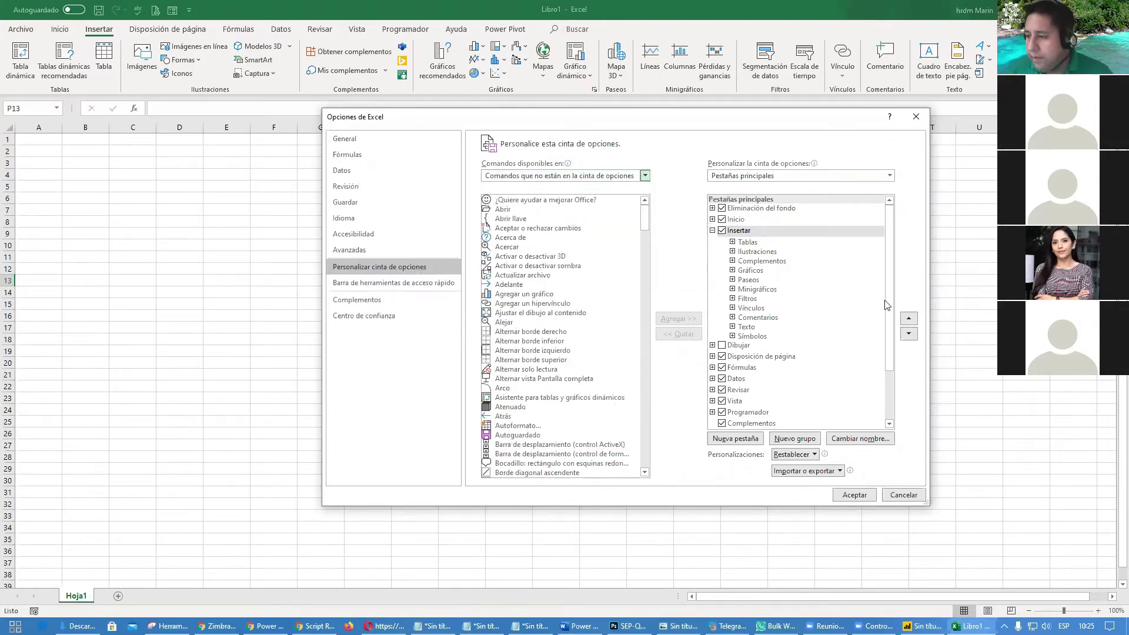
# - Find and select the command Insertar un informe de Power View among the commands not in the ribbon
pyautogui.hotkey('alt', 'Tab')
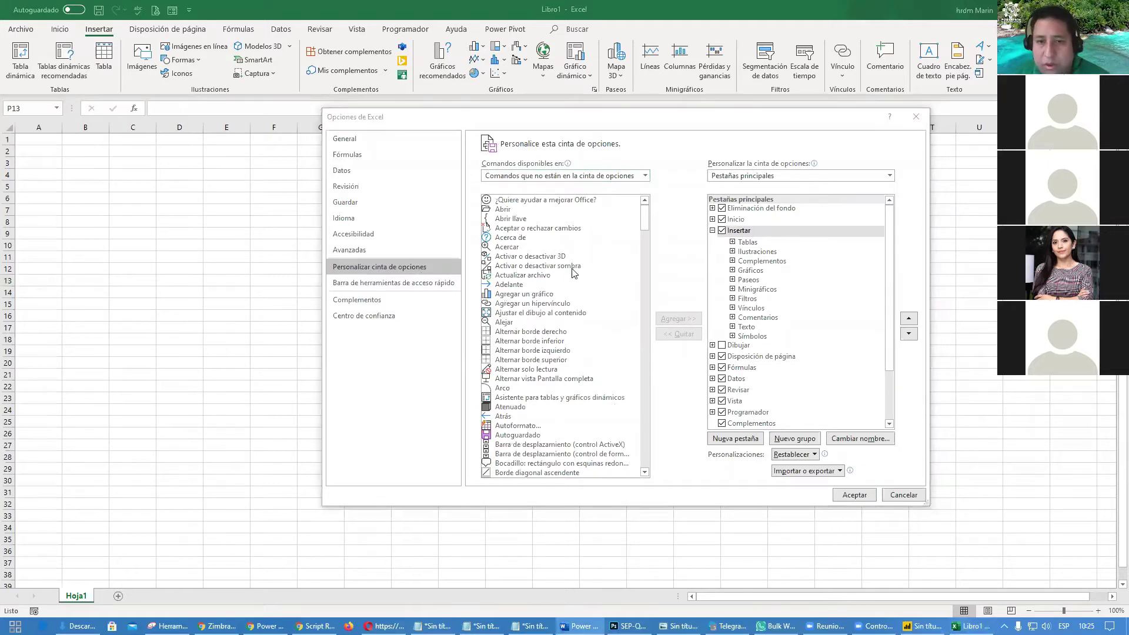
pyautogui.click(552, 276)
pyautogui.press('pagedown')
pyautogui.press('pagedown')
pyautogui.press('pagedown')
pyautogui.press('pagedown')
pyautogui.press('pagedown')
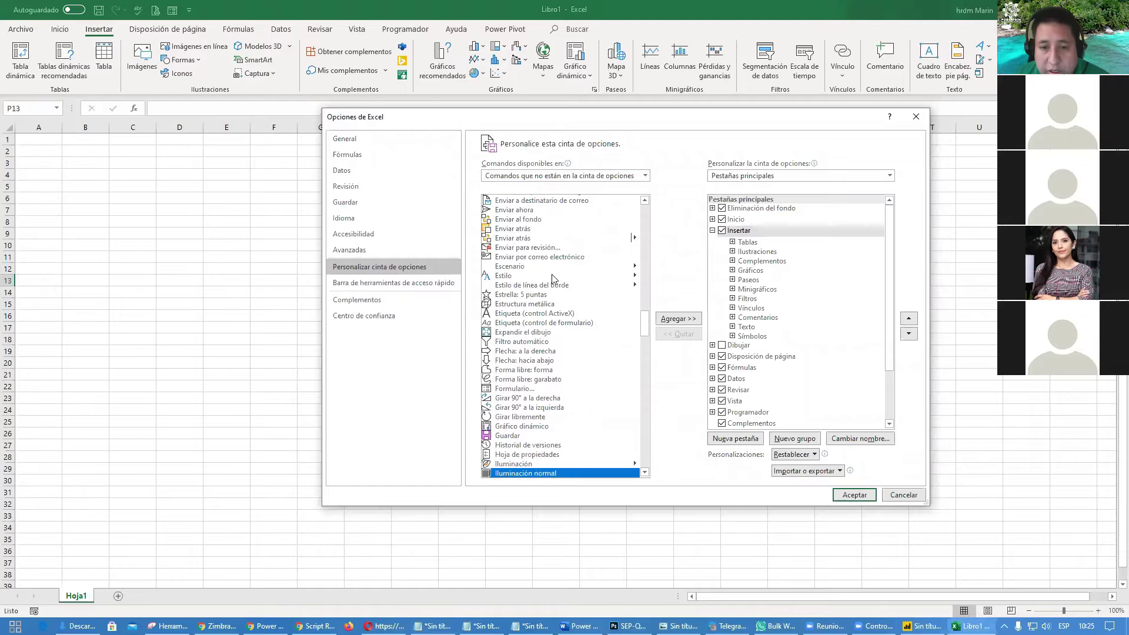
pyautogui.press('Down')
pyautogui.press('Down')
pyautogui.press('Down')
pyautogui.press('Down')
pyautogui.press('Down')
pyautogui.press('Down')
pyautogui.press('Down')
pyautogui.press('Down')
pyautogui.press('Down')
pyautogui.press('Down')
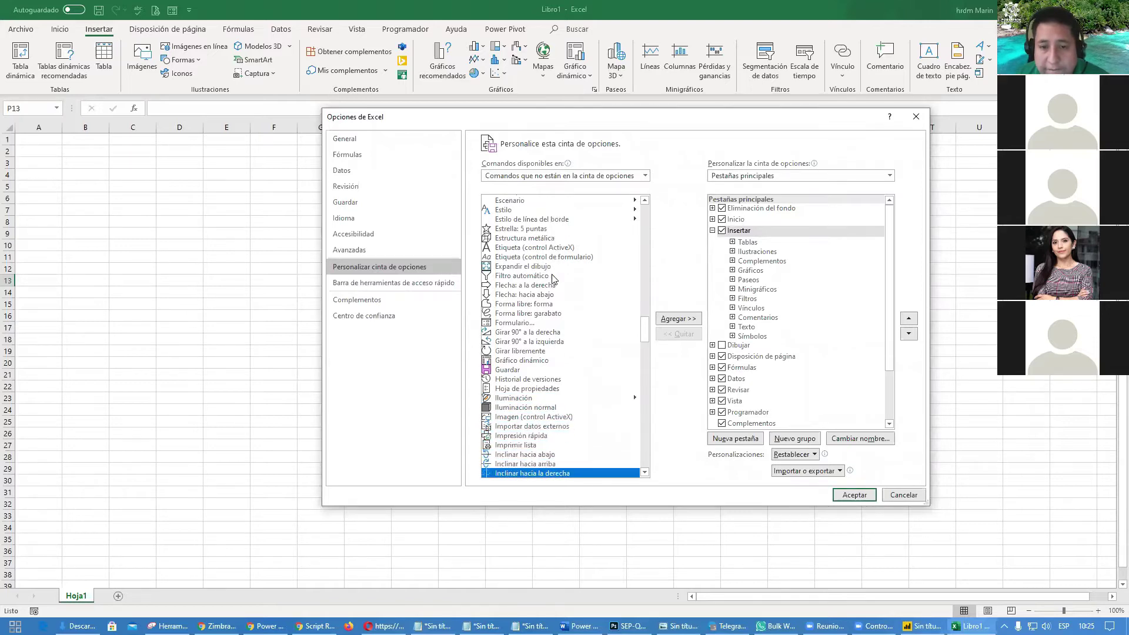
pyautogui.press('Down')
pyautogui.press('Down')
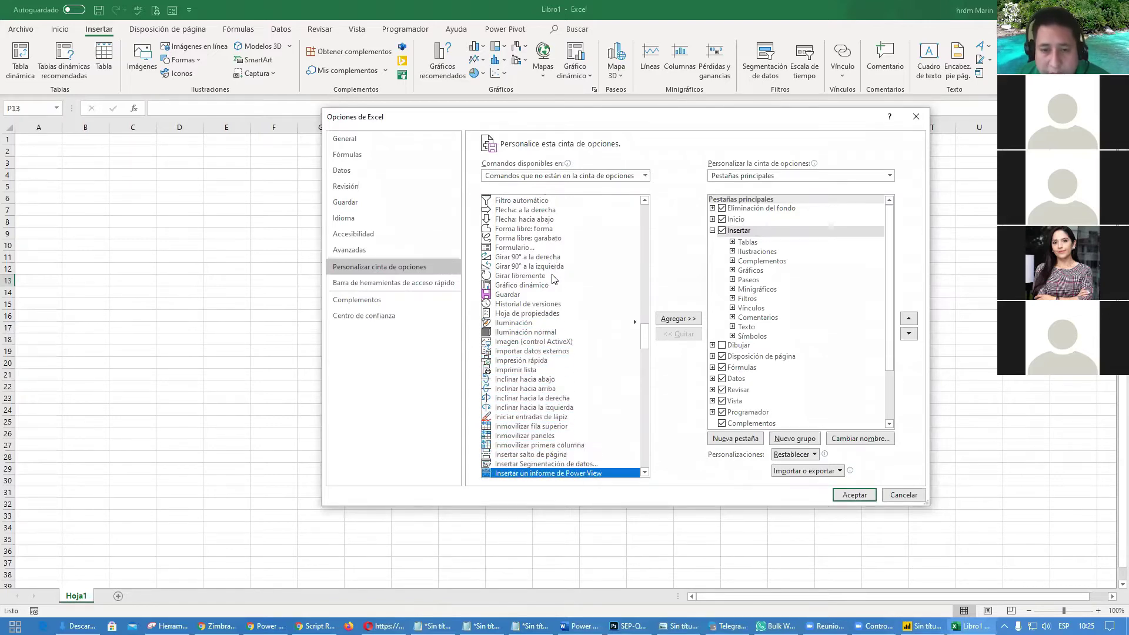
pyautogui.scroll(-3, 588, 411)
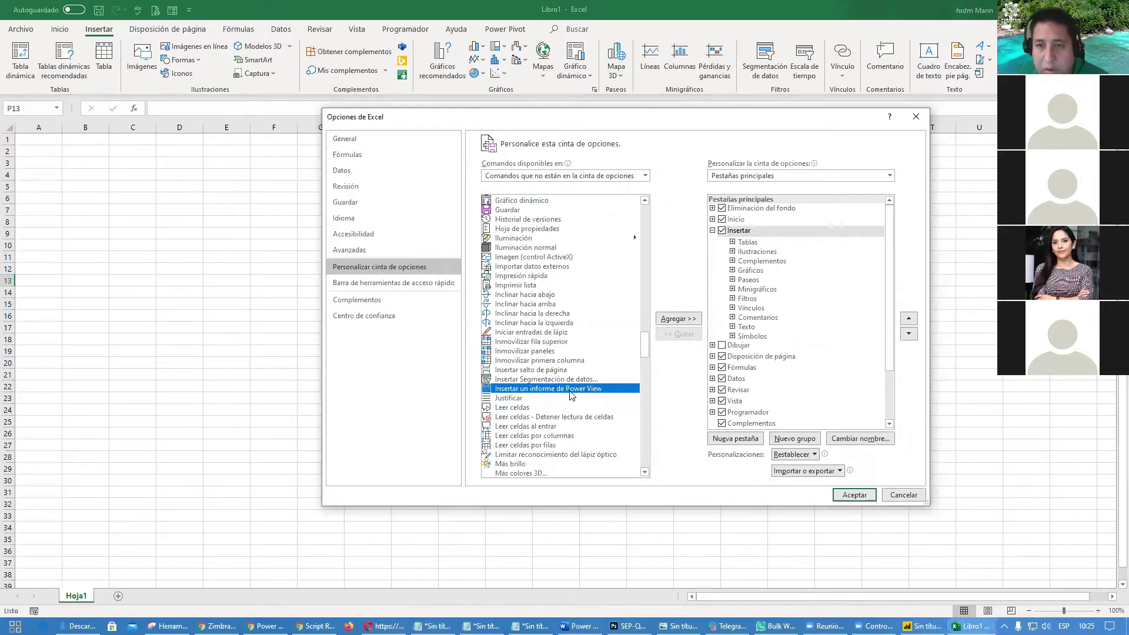
pyautogui.scroll(-3, 599, 285)
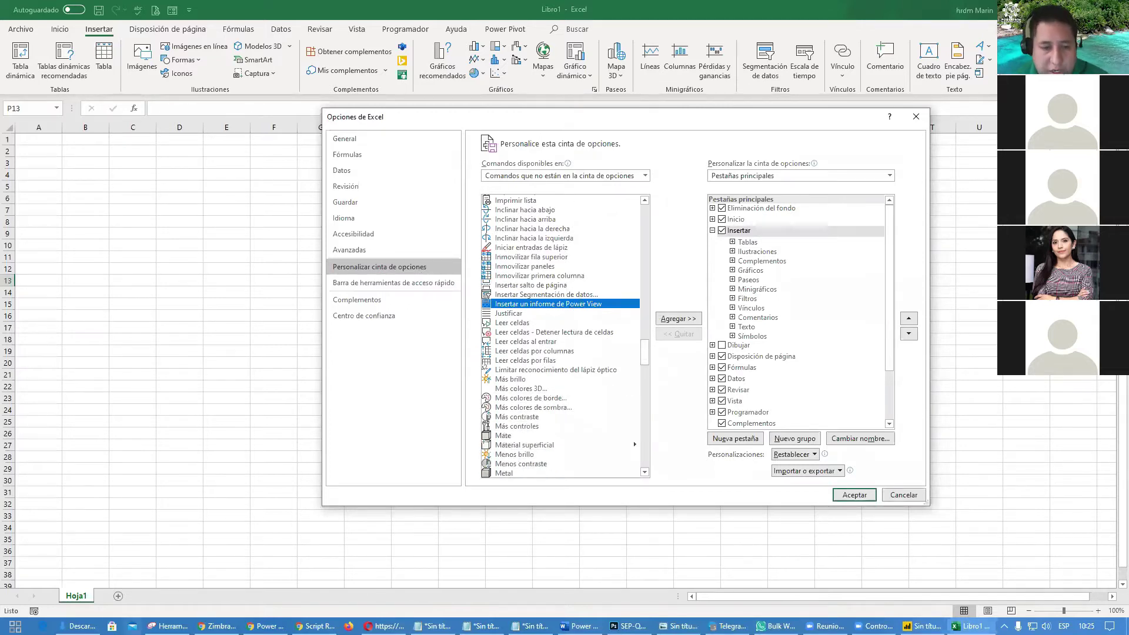
# - Capture the Opciones de Excel dialog in a new snip with Herramienta Recortes
pyautogui.click(168, 626)
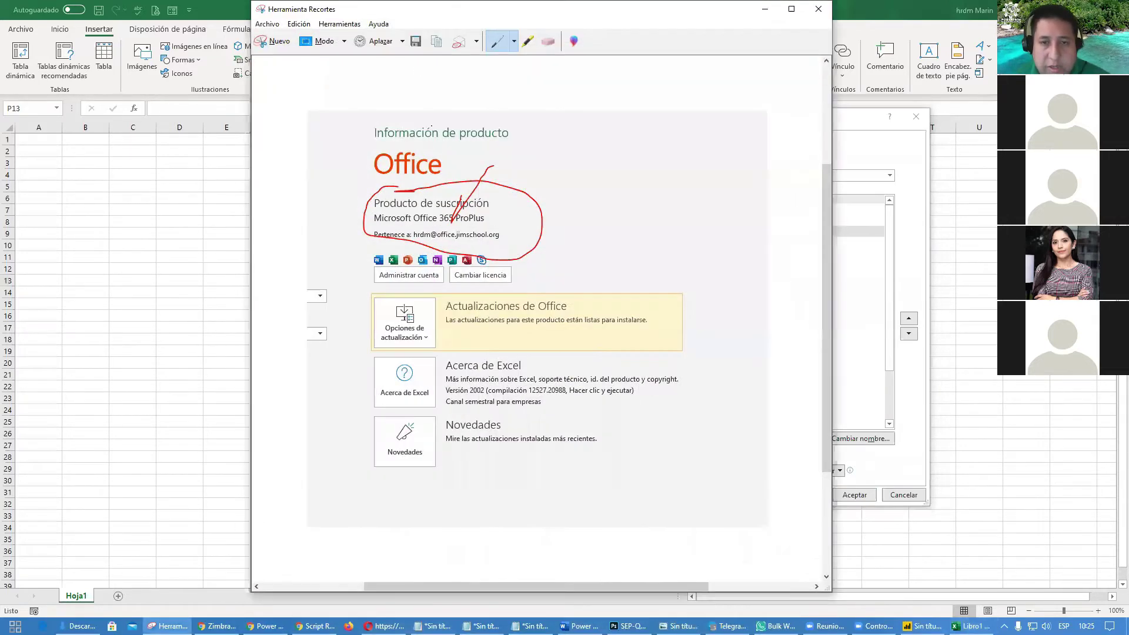
pyautogui.click(272, 41)
pyautogui.moveTo(324, 108); pyautogui.dragTo(929, 506)
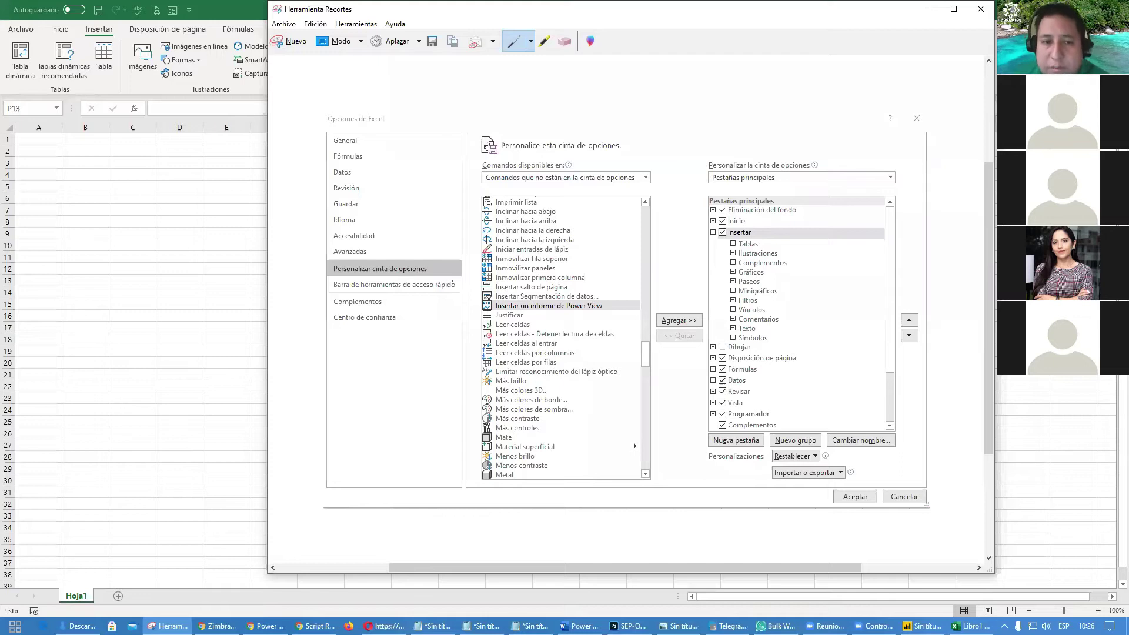
# - On the capture, draw red arrows at Personalizar cinta de opciones and Insertar, and circle Comandos que no están en la cinta de opciones
pyautogui.moveTo(293, 272)
pyautogui.mouseDown()
pyautogui.moveTo(326, 271)
pyautogui.moveTo(314, 279)
pyautogui.mouseUp()
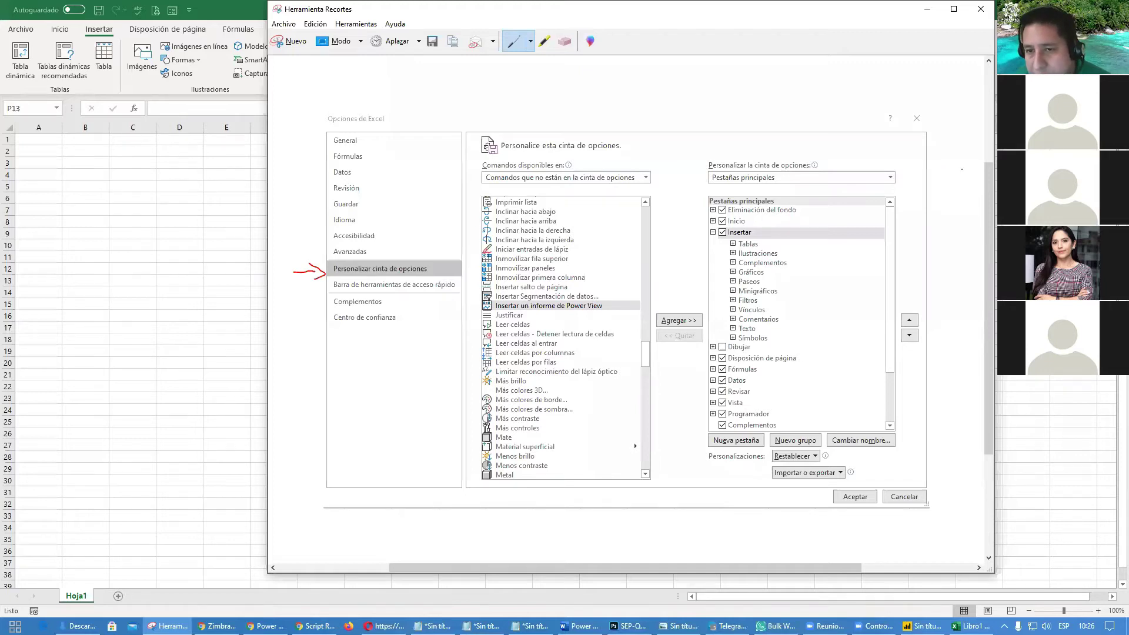
pyautogui.moveTo(771, 232); pyautogui.dragTo(751, 239)
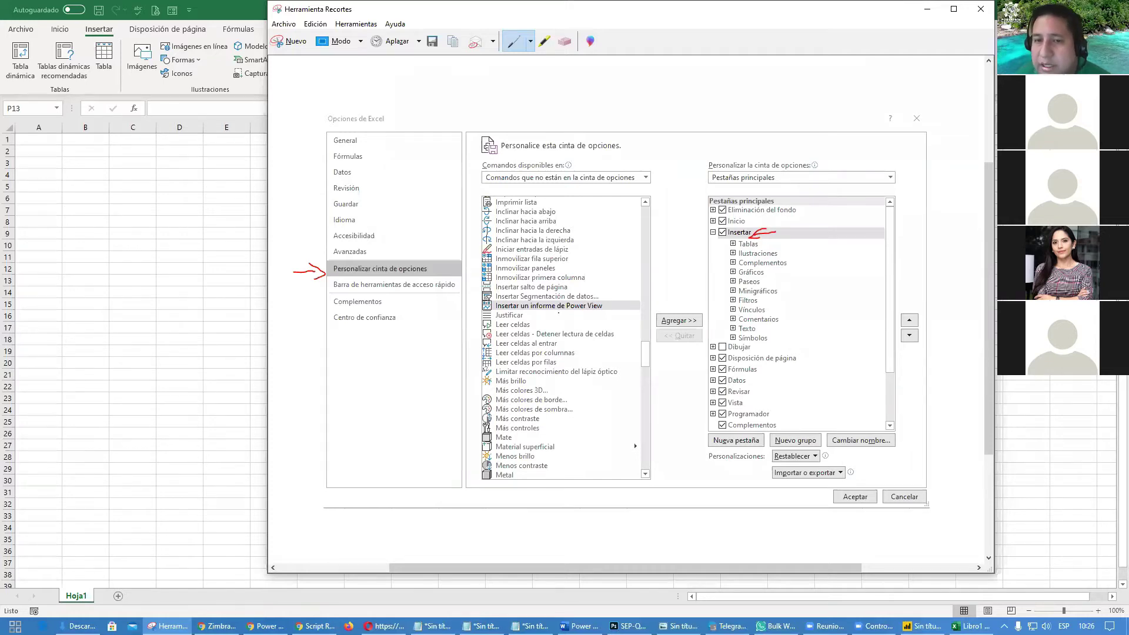
pyautogui.moveTo(474, 171)
pyautogui.mouseDown()
pyautogui.moveTo(533, 195)
pyautogui.moveTo(649, 190)
pyautogui.moveTo(614, 159)
pyautogui.moveTo(476, 164)
pyautogui.mouseUp()
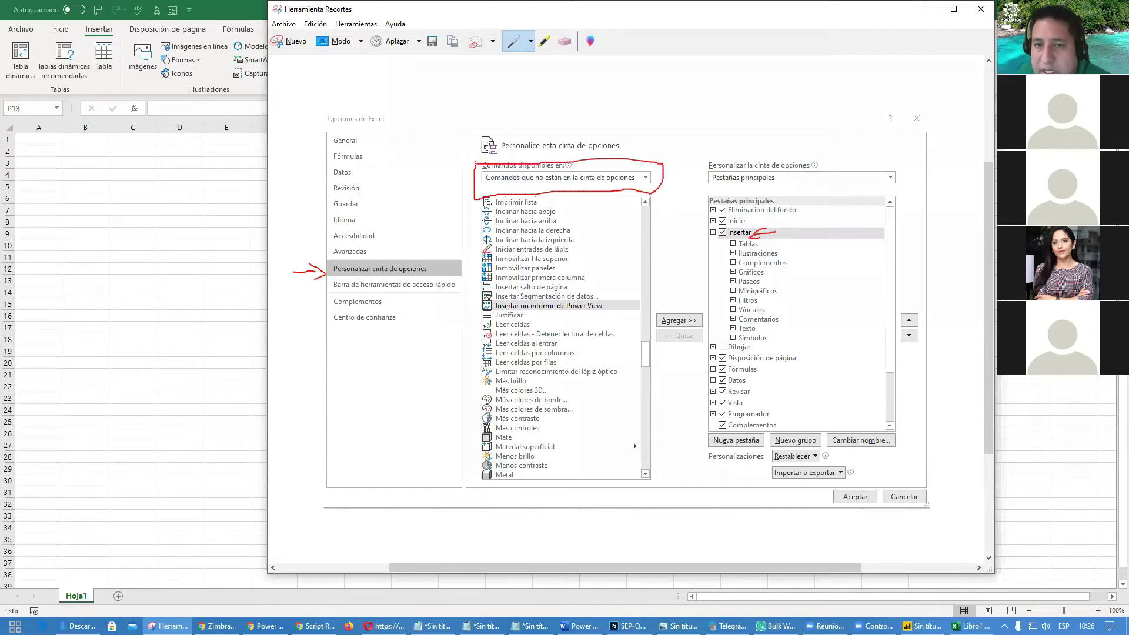
pyautogui.moveTo(643, 171)
pyautogui.mouseDown()
pyautogui.moveTo(650, 178)
pyautogui.moveTo(644, 171)
pyautogui.mouseUp()
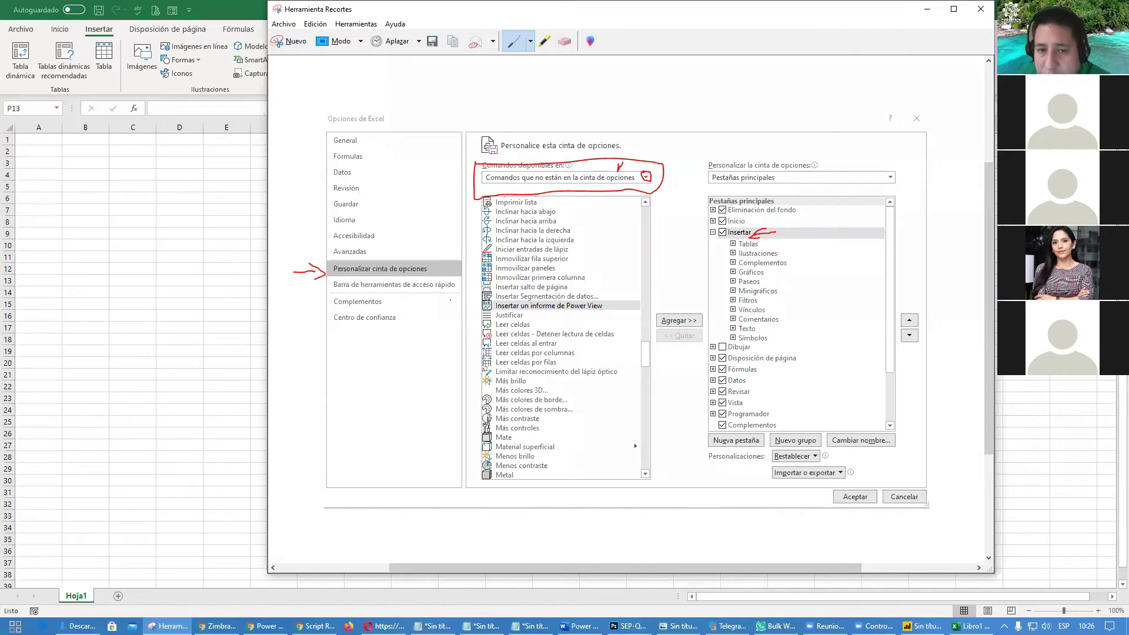
# - Draw a red arrow at Insertar un informe de Power View, circle Nuevo grupo on the capture, and return to Excel's options
pyautogui.moveTo(453, 307); pyautogui.dragTo(469, 307)
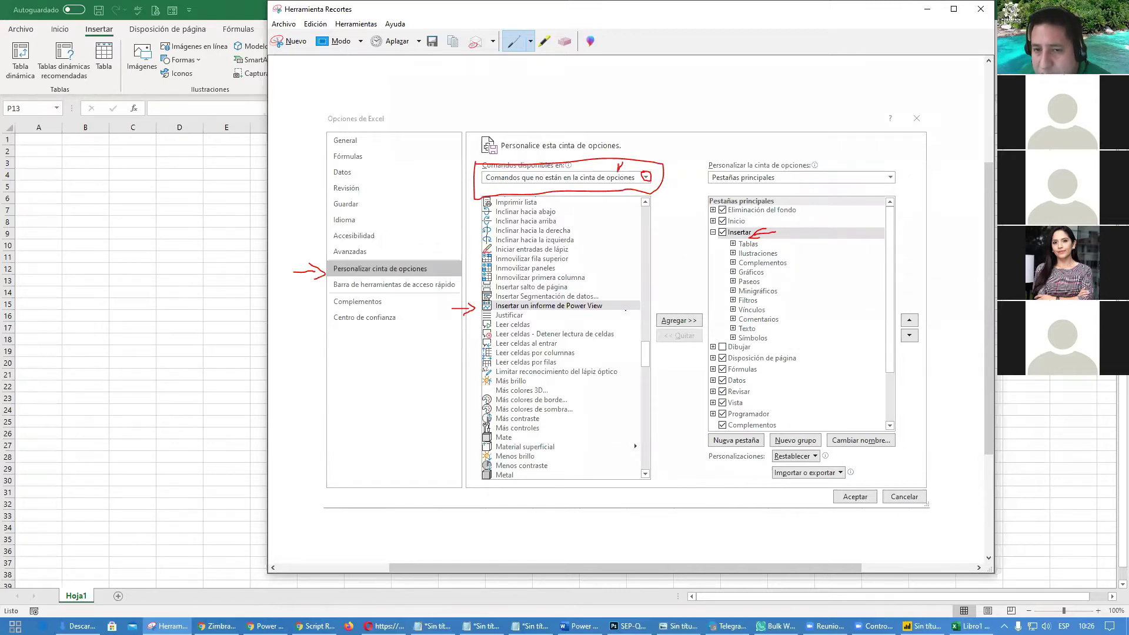
pyautogui.moveTo(802, 430)
pyautogui.mouseDown()
pyautogui.moveTo(769, 440)
pyautogui.moveTo(813, 447)
pyautogui.moveTo(819, 436)
pyautogui.moveTo(795, 432)
pyautogui.moveTo(782, 450)
pyautogui.mouseUp()
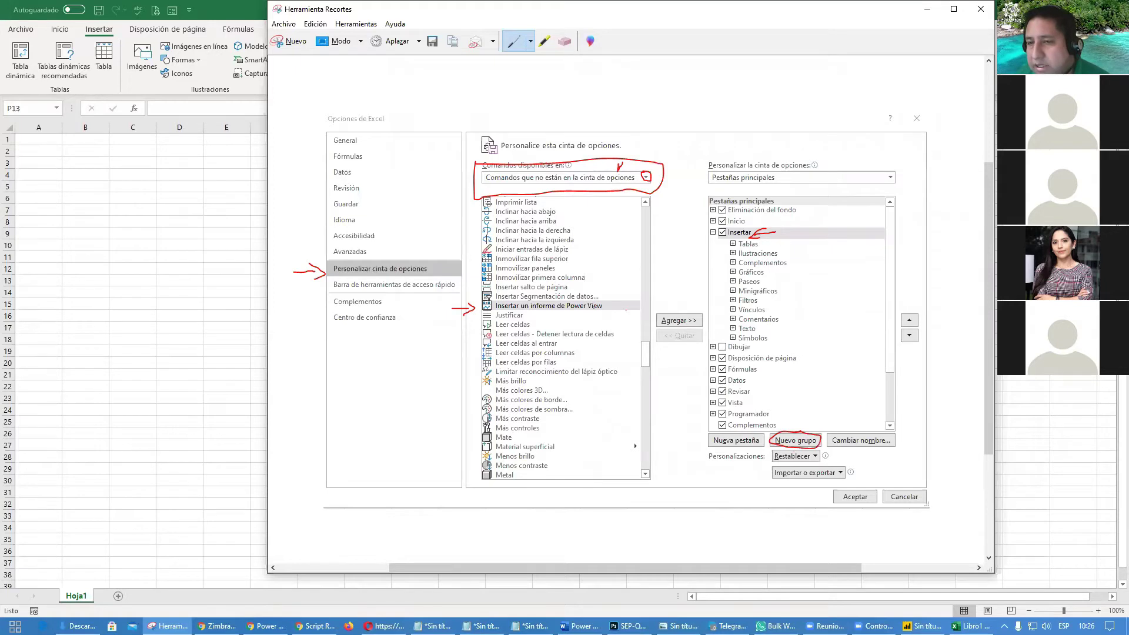
pyautogui.click(927, 9)
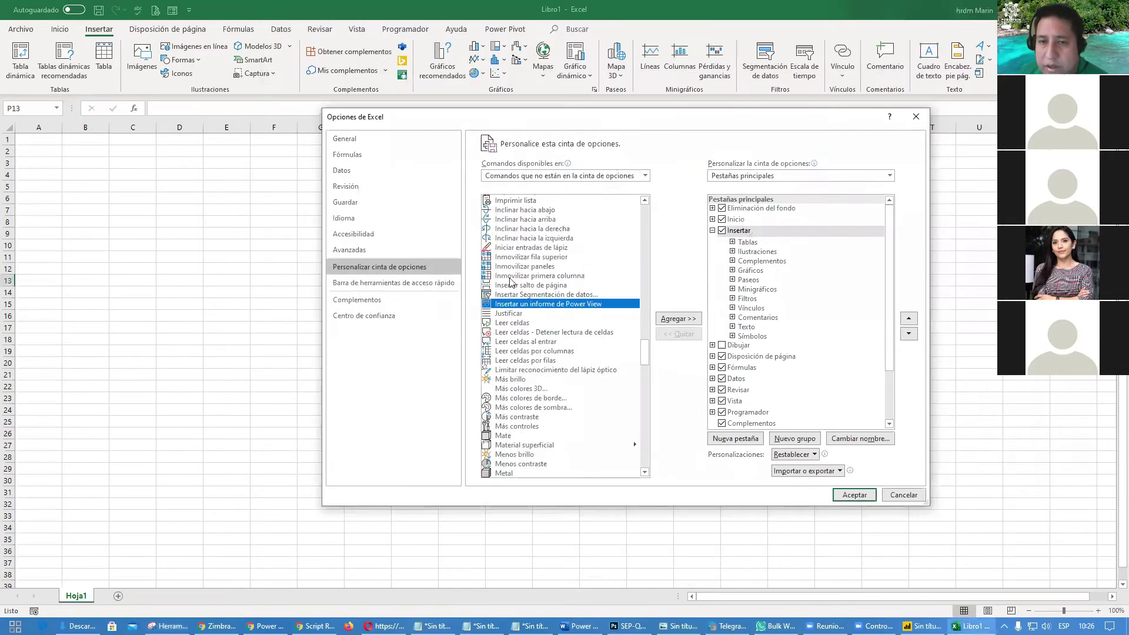
# - Add a new custom group to the Insertar tab in the ribbon customization options
pyautogui.click(439, 276)
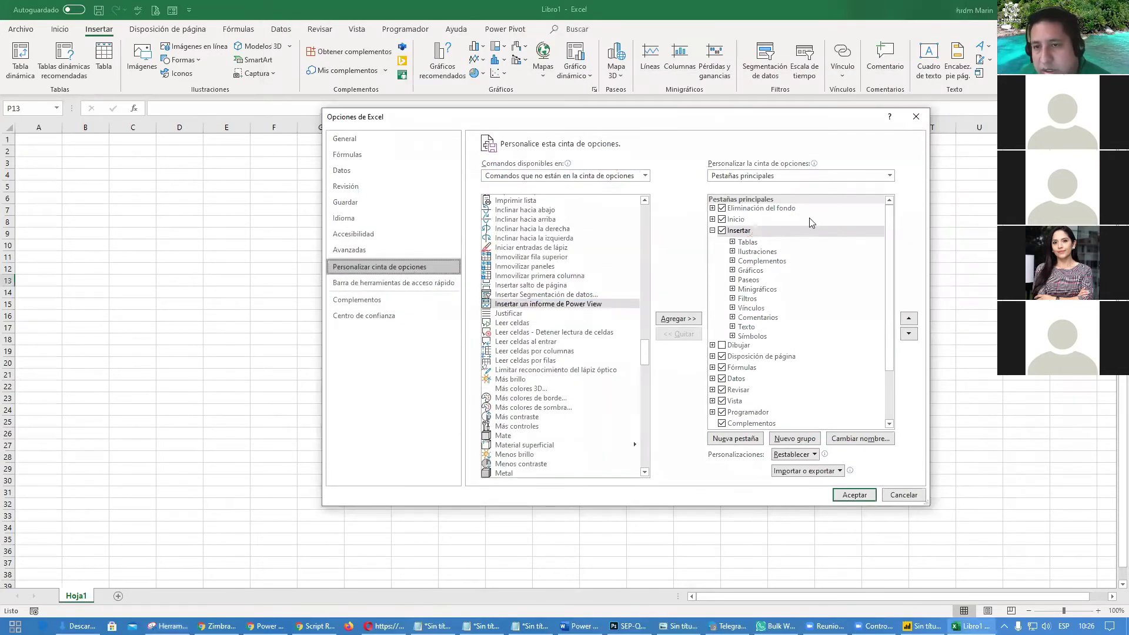
pyautogui.click(742, 231)
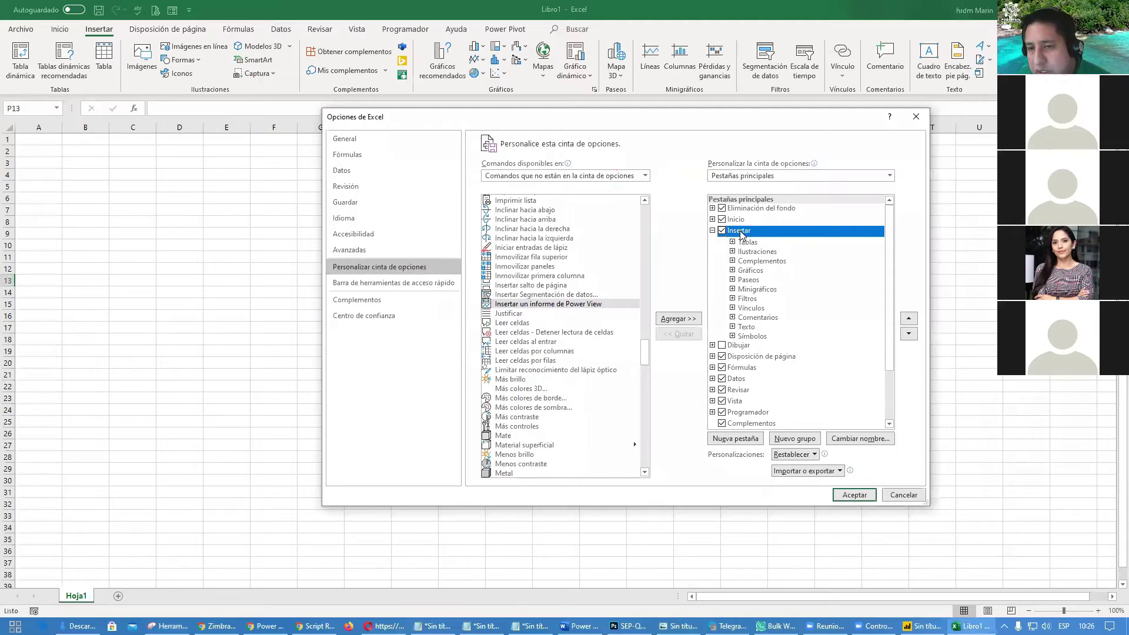
pyautogui.click(805, 440)
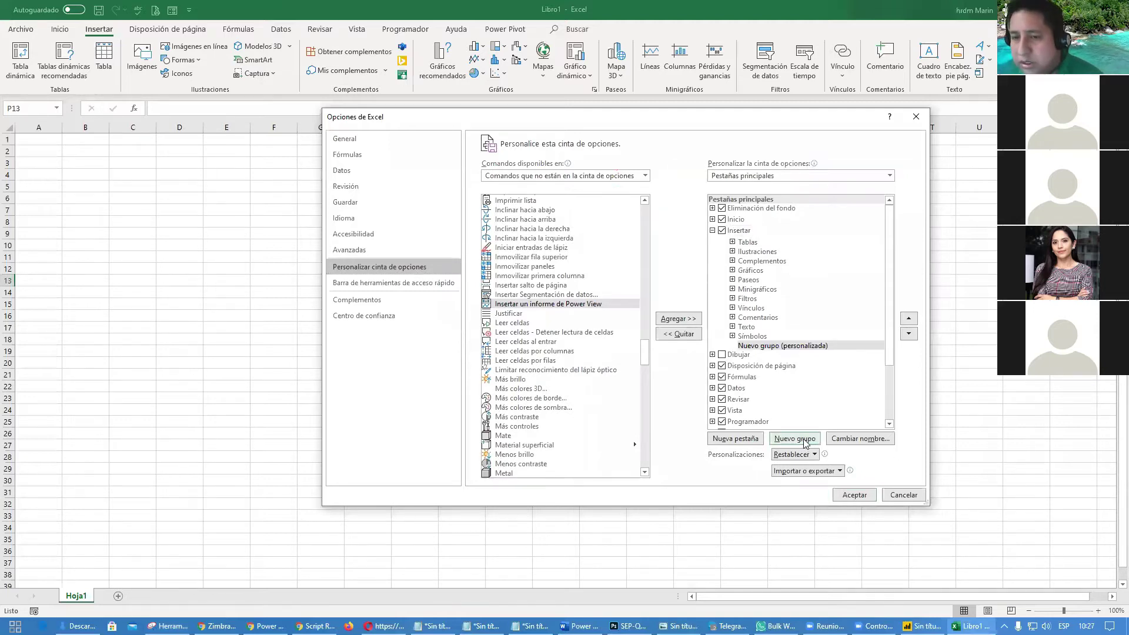
# - Rename the new custom group in the Insertar tab as Power View
pyautogui.click(854, 446)
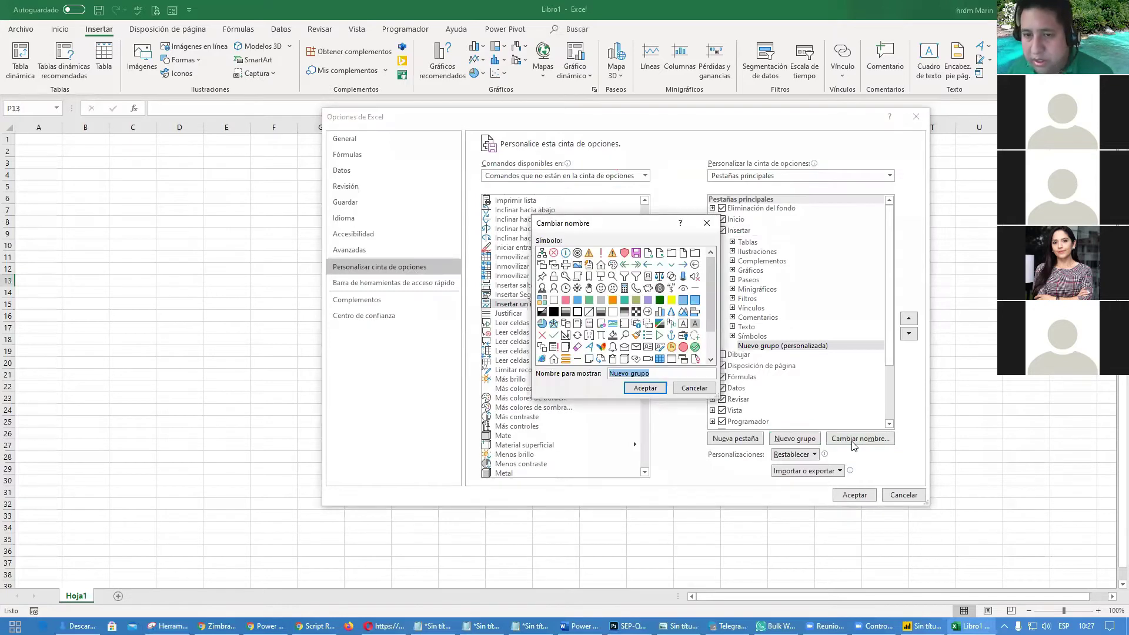
pyautogui.write('Power View')
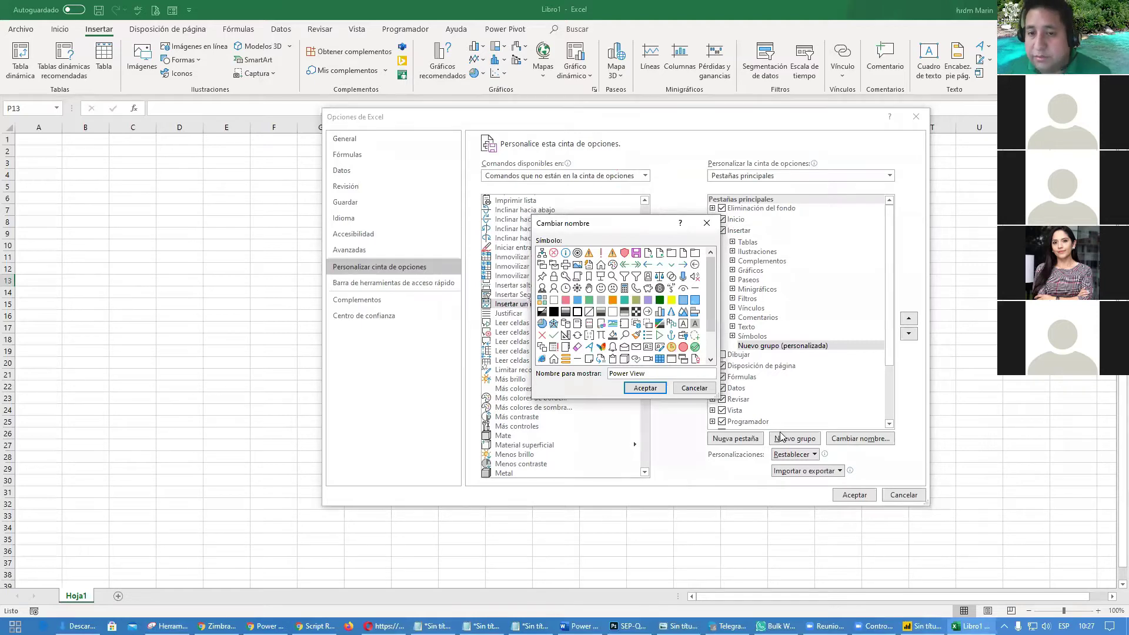
pyautogui.click(636, 391)
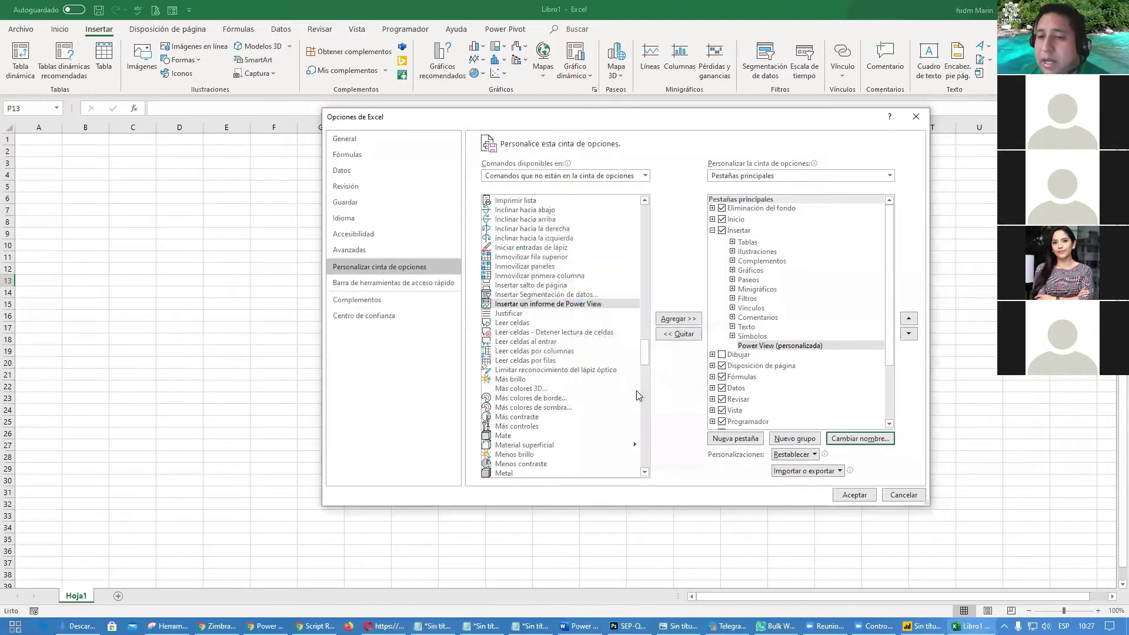
# - Add the Insertar un informe de Power View command to the custom Power View group and apply the ribbon changes
pyautogui.click(551, 306)
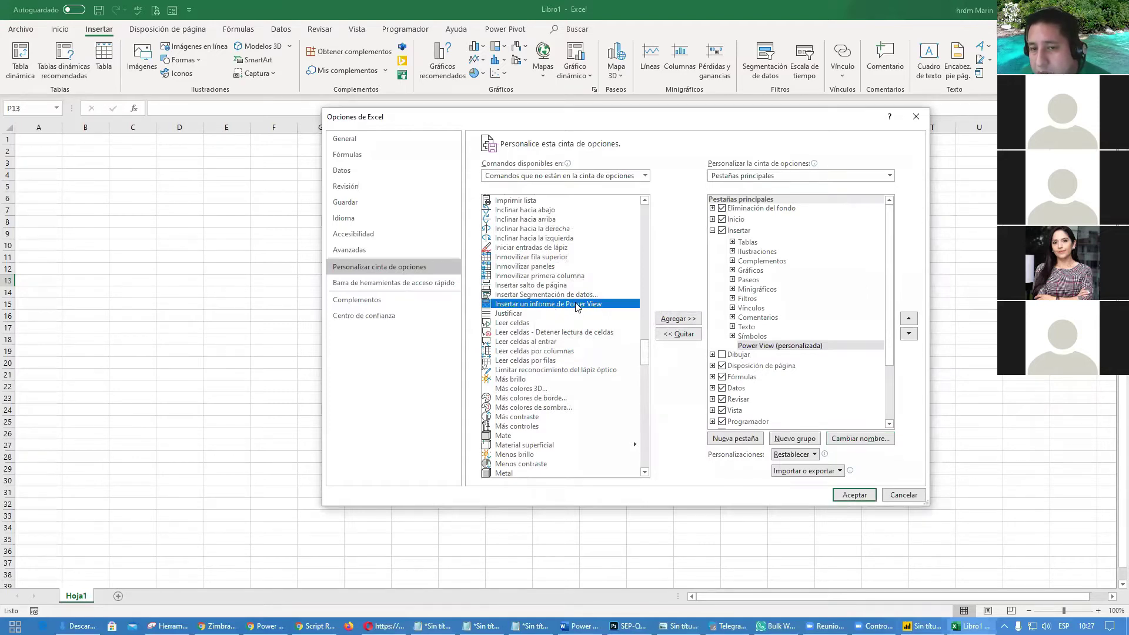
pyautogui.click(674, 321)
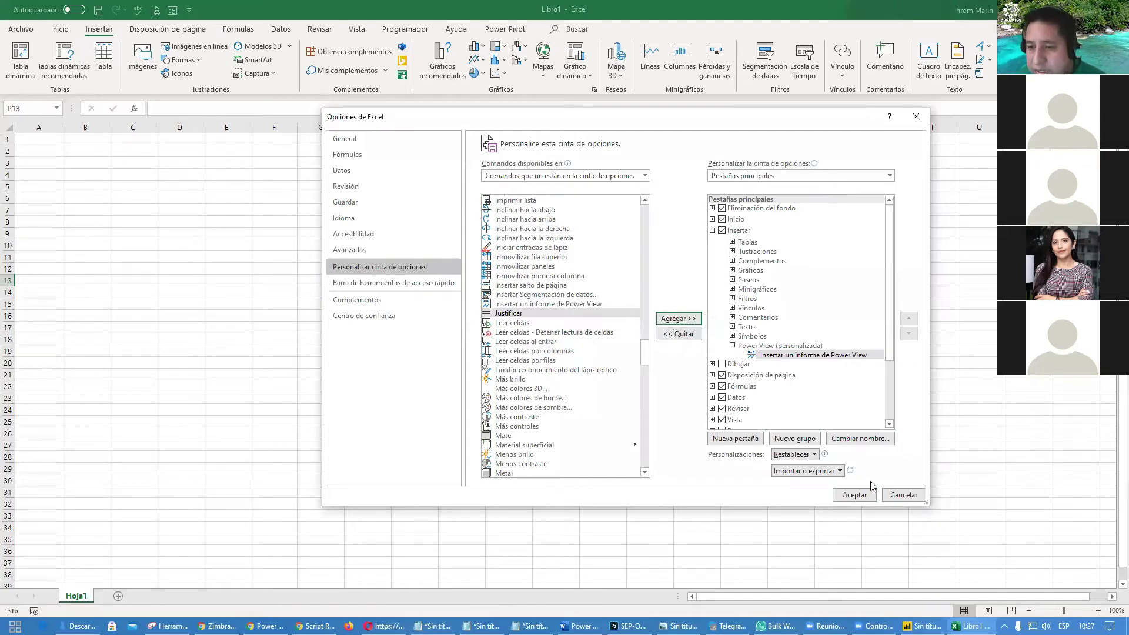
pyautogui.click(854, 494)
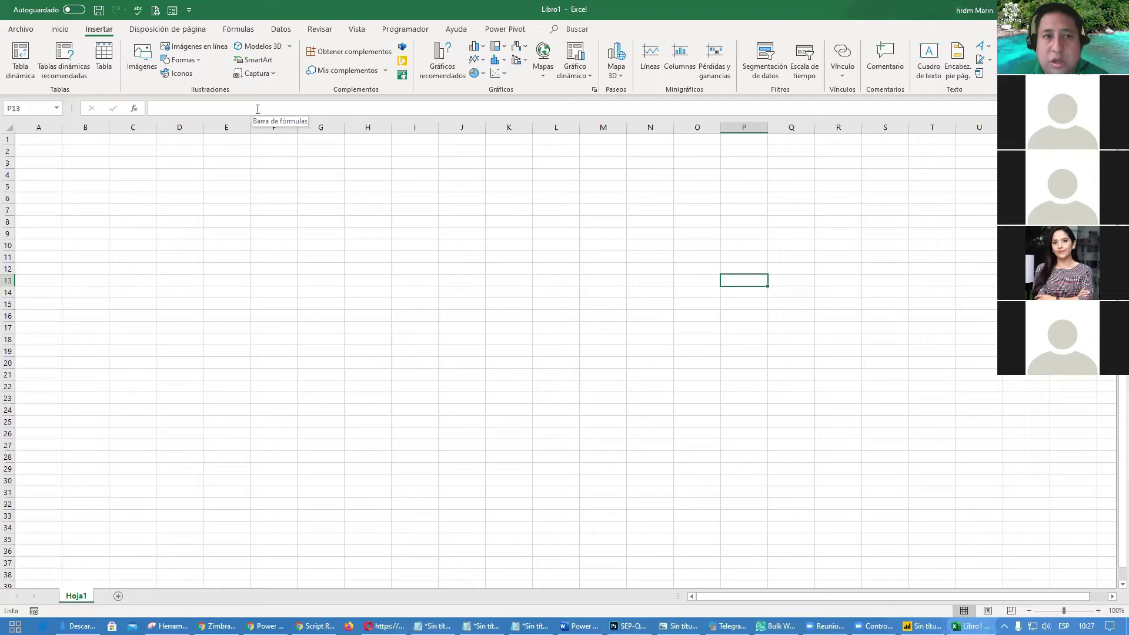
# - Switch to Herramienta Recortes and capture Excel's ribbon with the Insertar tab displayed in a new snip
pyautogui.click(60, 29)
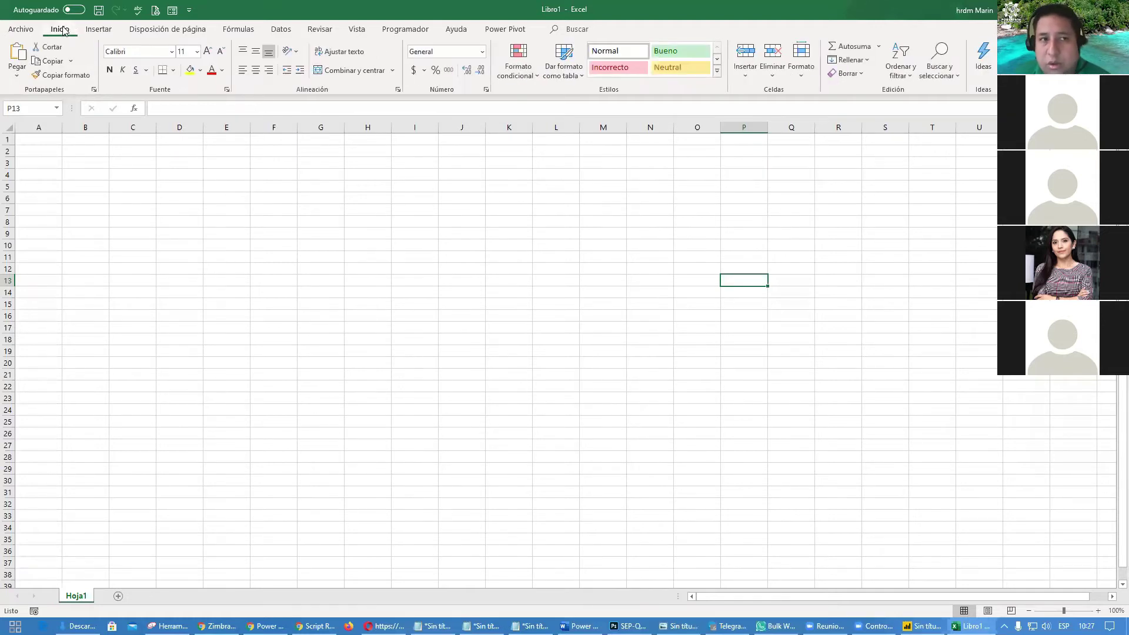
pyautogui.click(100, 31)
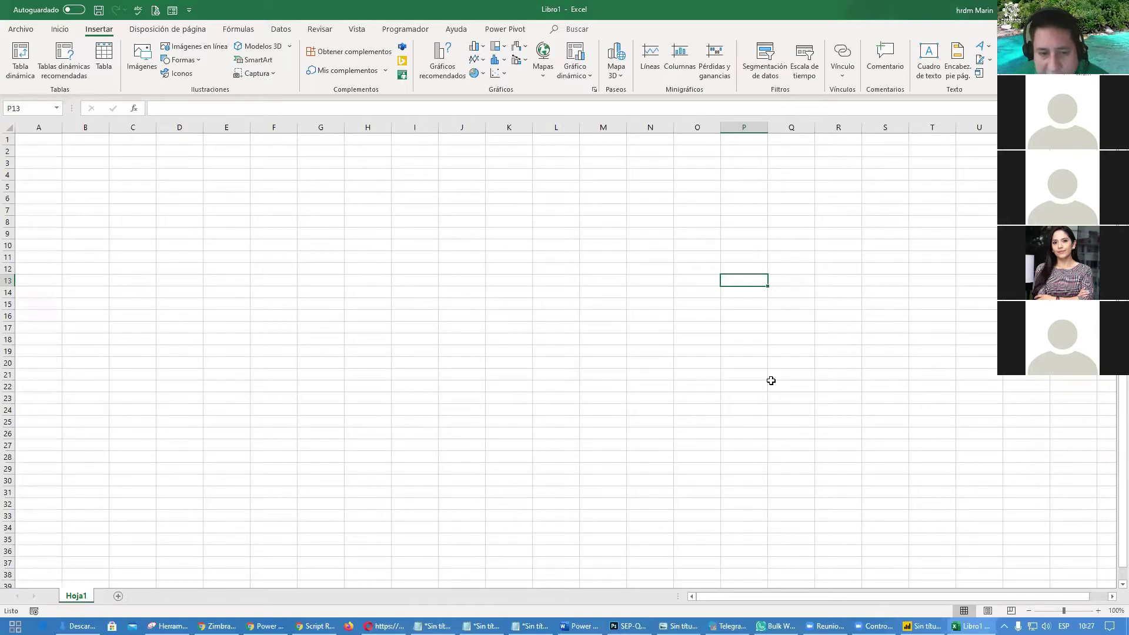
pyautogui.click(169, 626)
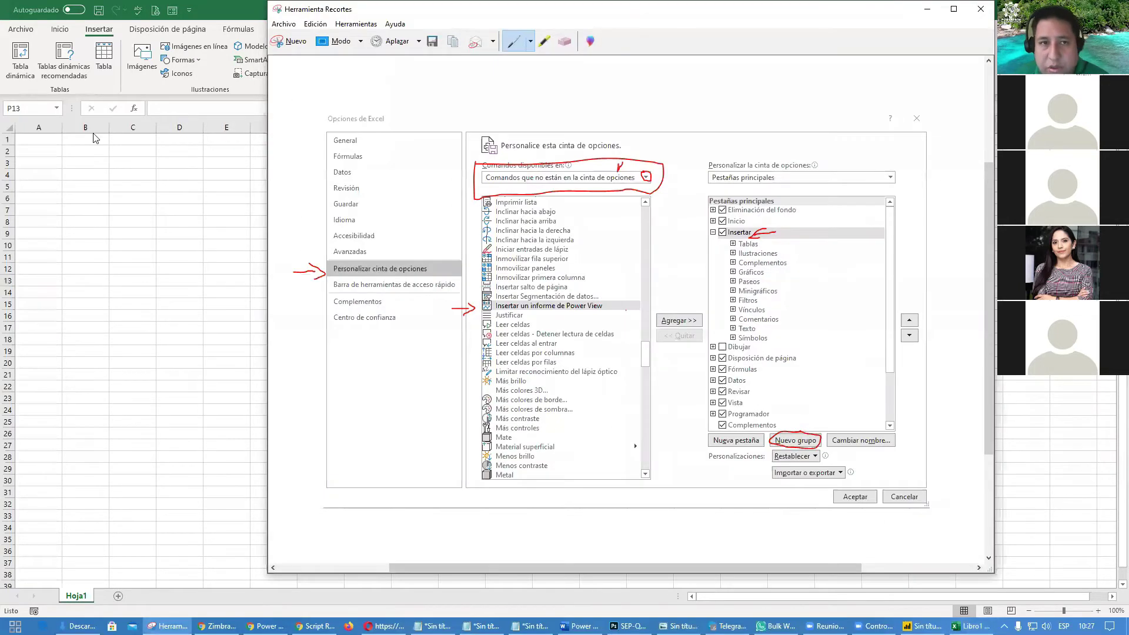
pyautogui.click(288, 41)
pyautogui.moveTo(2, 16); pyautogui.dragTo(988, 106)
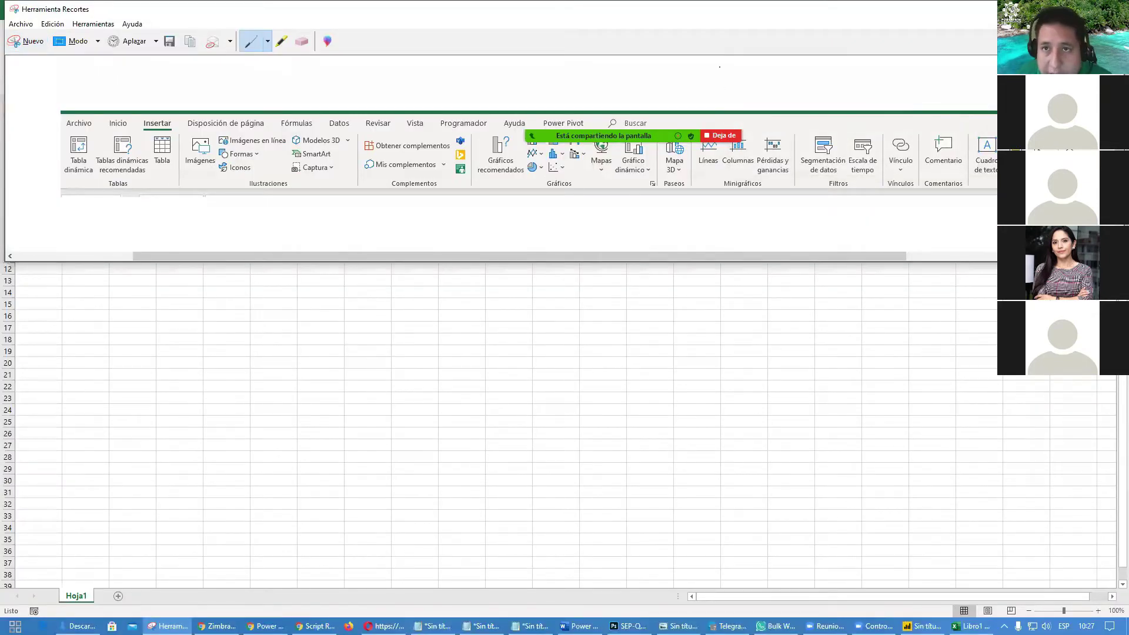
# - Circle the Insertar tab and the Power View command in red on the ribbon capture, and return to Excel
pyautogui.moveTo(470, 9); pyautogui.dragTo(443, 115)
pyautogui.moveTo(131, 212)
pyautogui.mouseDown()
pyautogui.moveTo(112, 230)
pyautogui.moveTo(143, 241)
pyautogui.moveTo(138, 215)
pyautogui.moveTo(120, 213)
pyautogui.mouseUp()
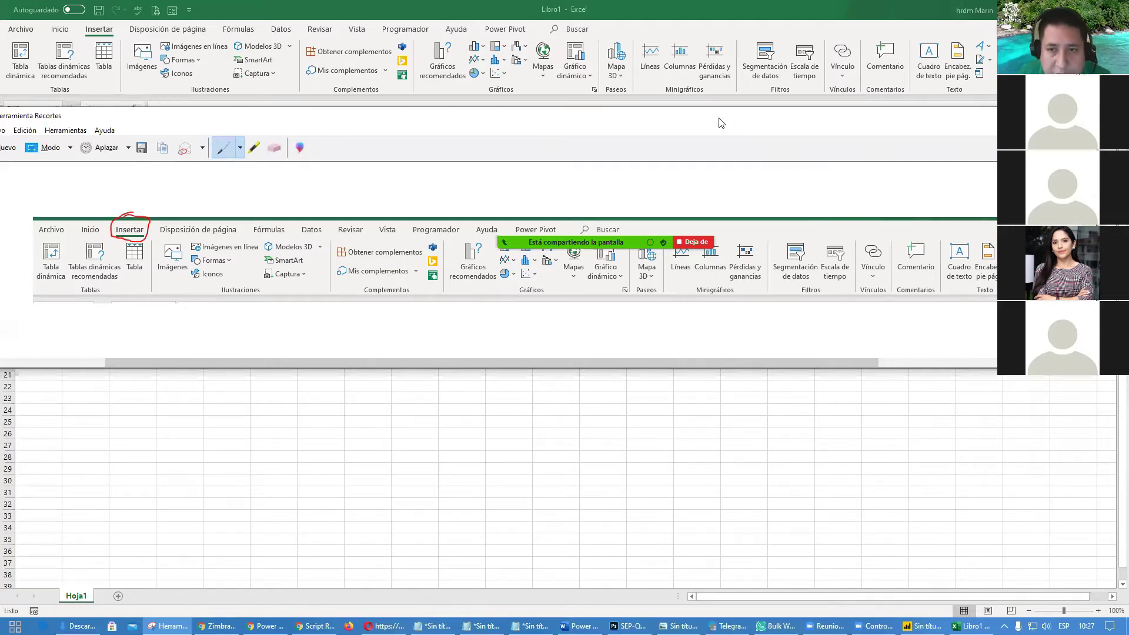
pyautogui.moveTo(721, 122); pyautogui.dragTo(388, 157)
pyautogui.moveTo(525, 400); pyautogui.dragTo(717, 412)
pyautogui.moveTo(521, 275)
pyautogui.mouseDown()
pyautogui.moveTo(501, 315)
pyautogui.moveTo(547, 334)
pyautogui.moveTo(551, 281)
pyautogui.mouseUp()
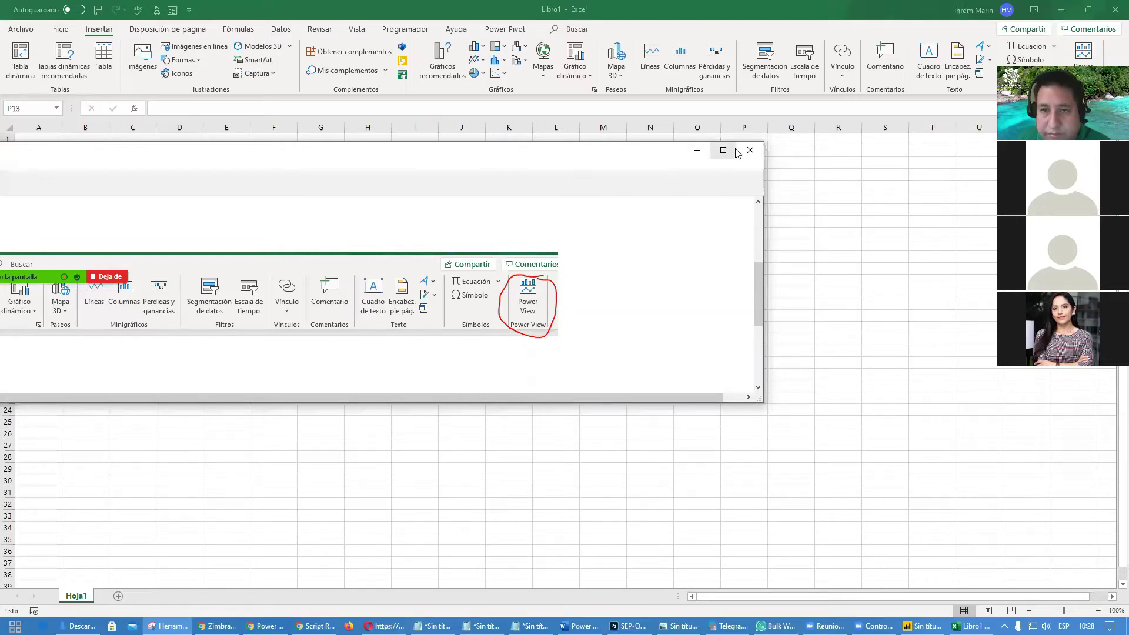
pyautogui.moveTo(664, 156); pyautogui.dragTo(865, 118)
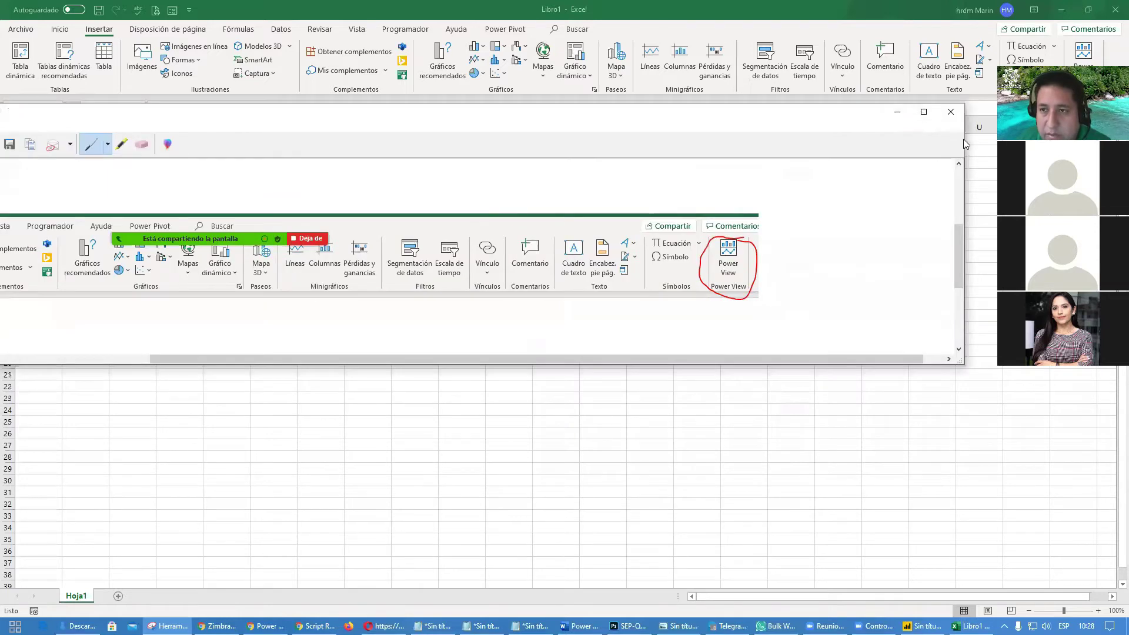
pyautogui.moveTo(964, 138); pyautogui.dragTo(822, 115)
pyautogui.click(900, 114)
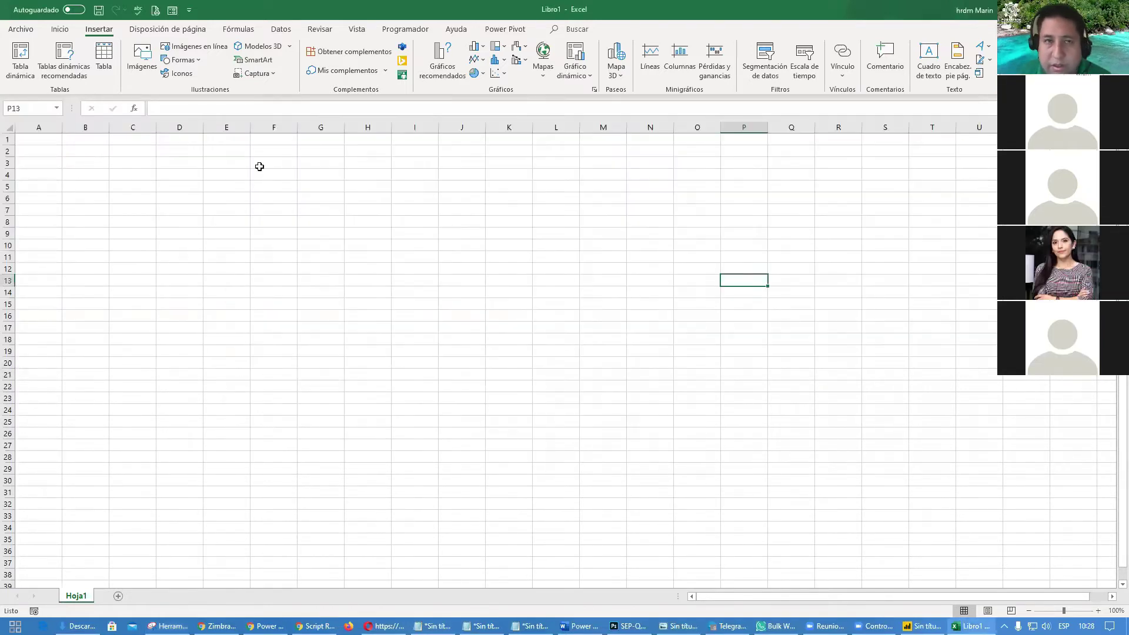
# - Remove the custom Power View group from the Insertar tab in the ribbon customization options and apply the change
pyautogui.click(27, 30)
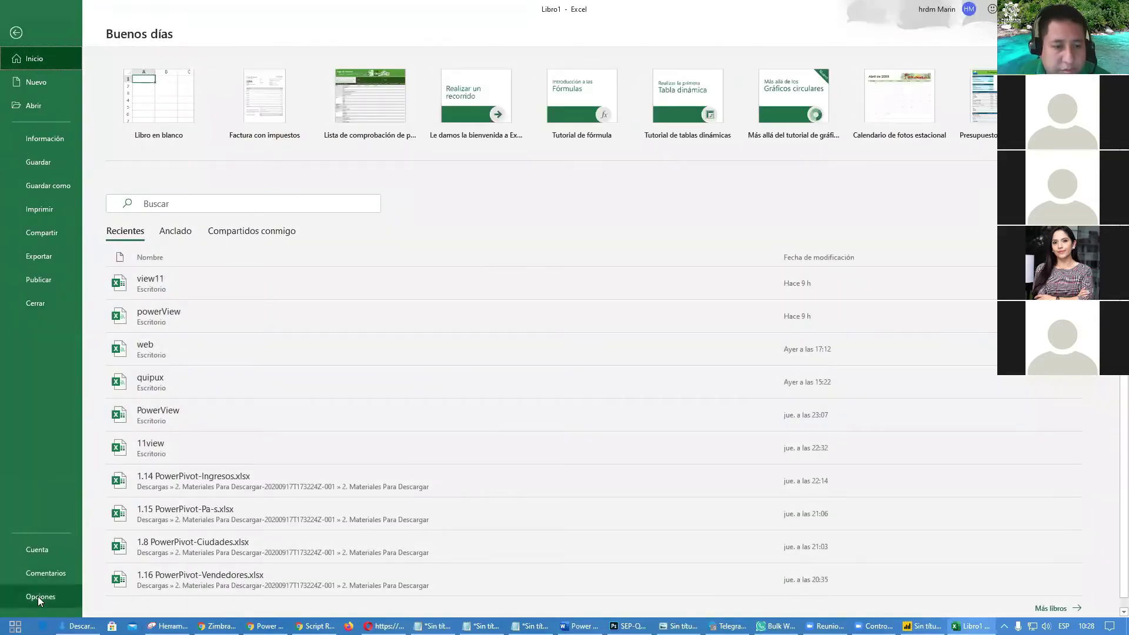
pyautogui.click(40, 597)
pyautogui.click(380, 266)
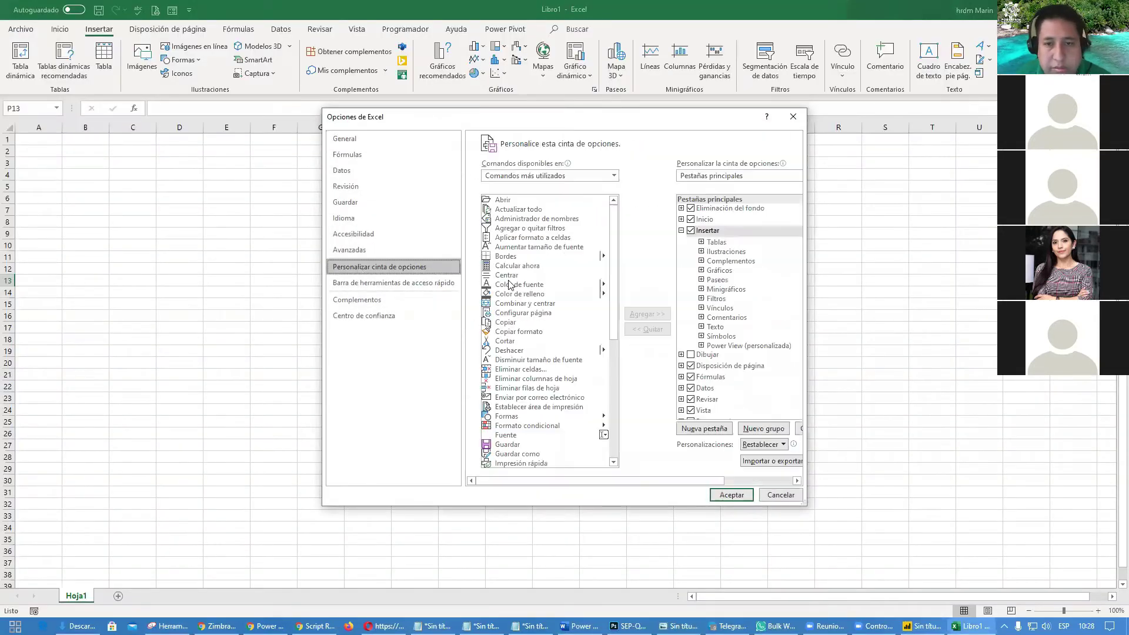
pyautogui.click(719, 346)
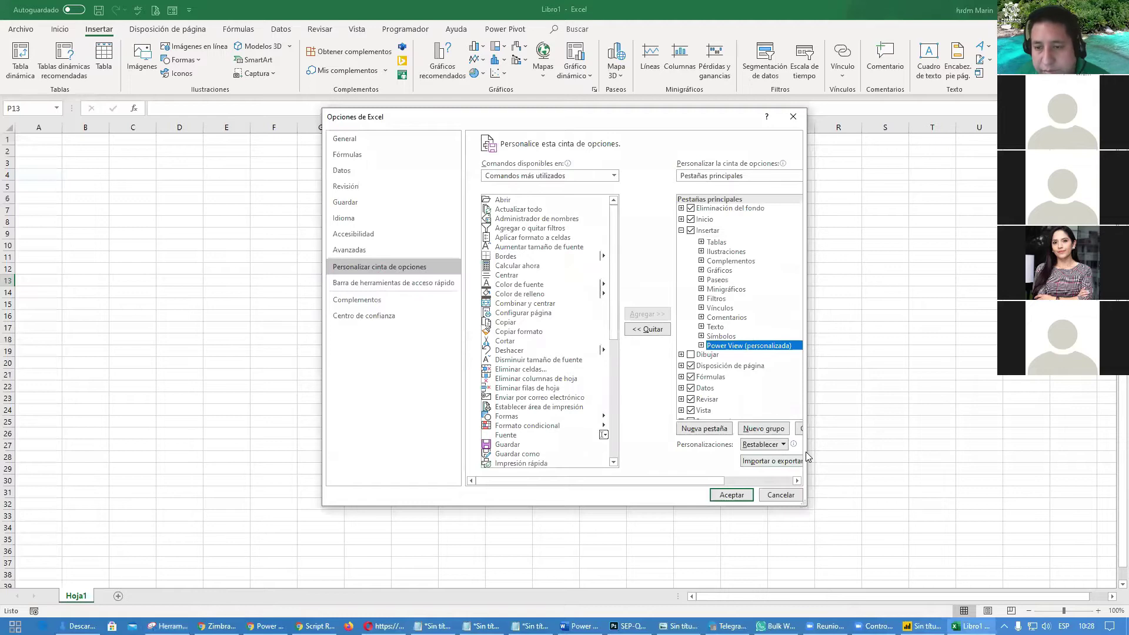
pyautogui.moveTo(807, 449); pyautogui.dragTo(915, 445)
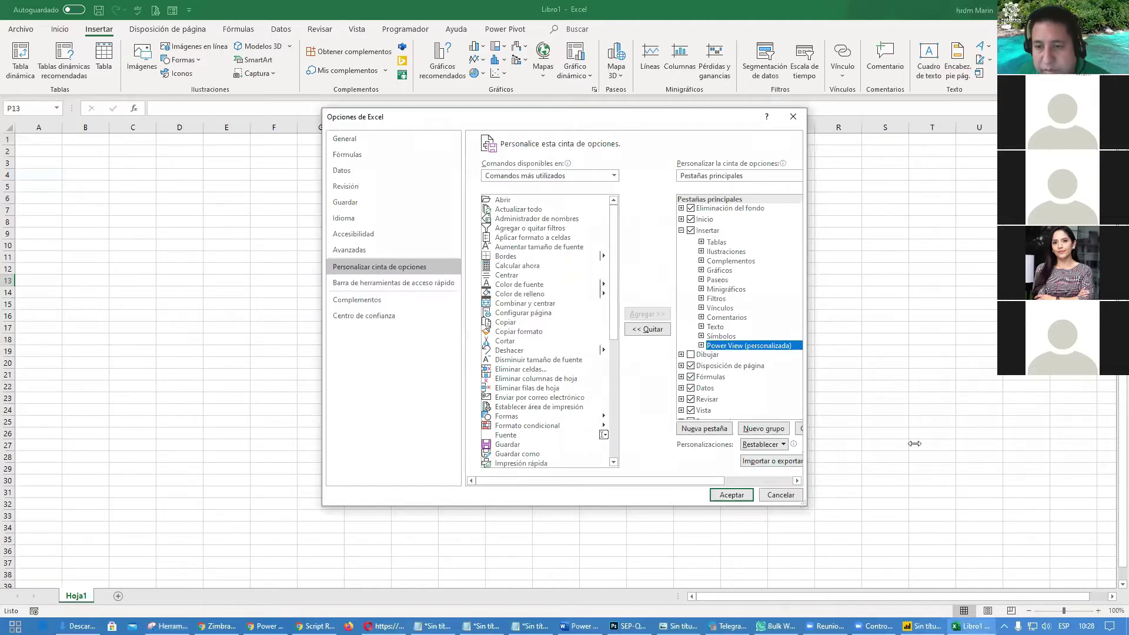
pyautogui.rightClick(768, 346)
pyautogui.click(802, 404)
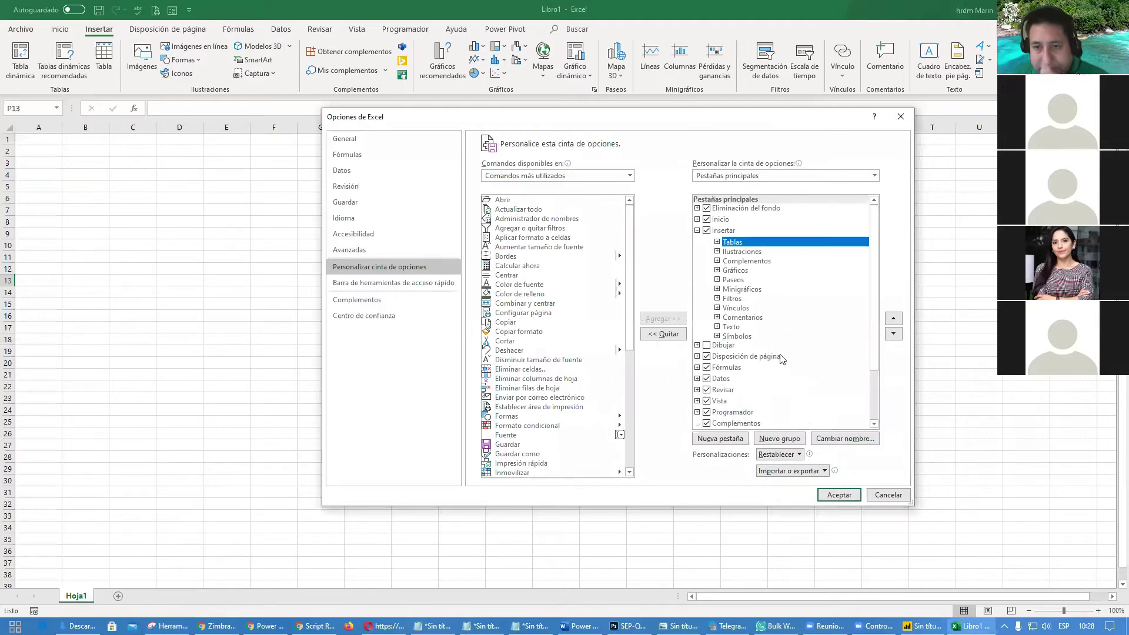
pyautogui.click(862, 495)
pyautogui.click(660, 410)
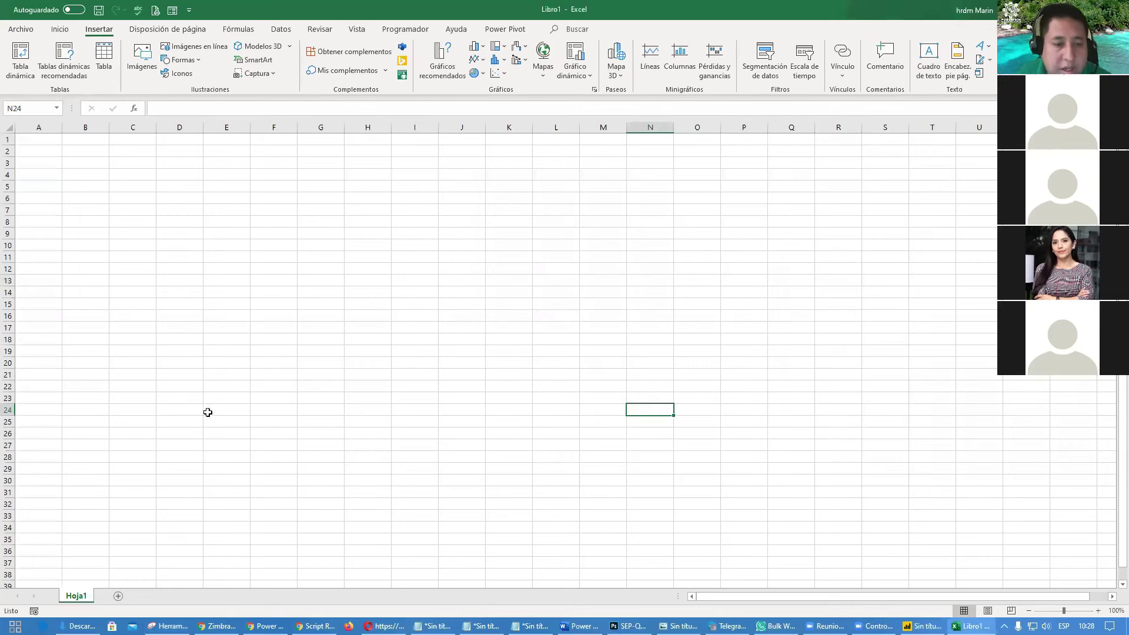
# - Reopen the ribbon customization options, widen and reposition the dialog, and select the Insertar main tab
pyautogui.click(21, 29)
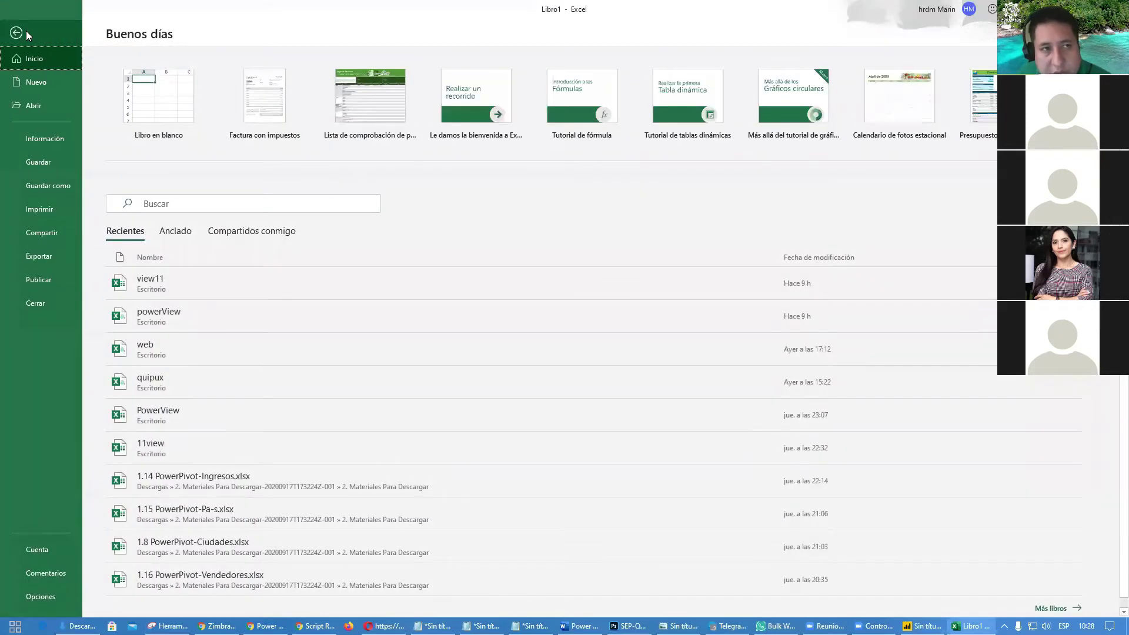
pyautogui.click(41, 598)
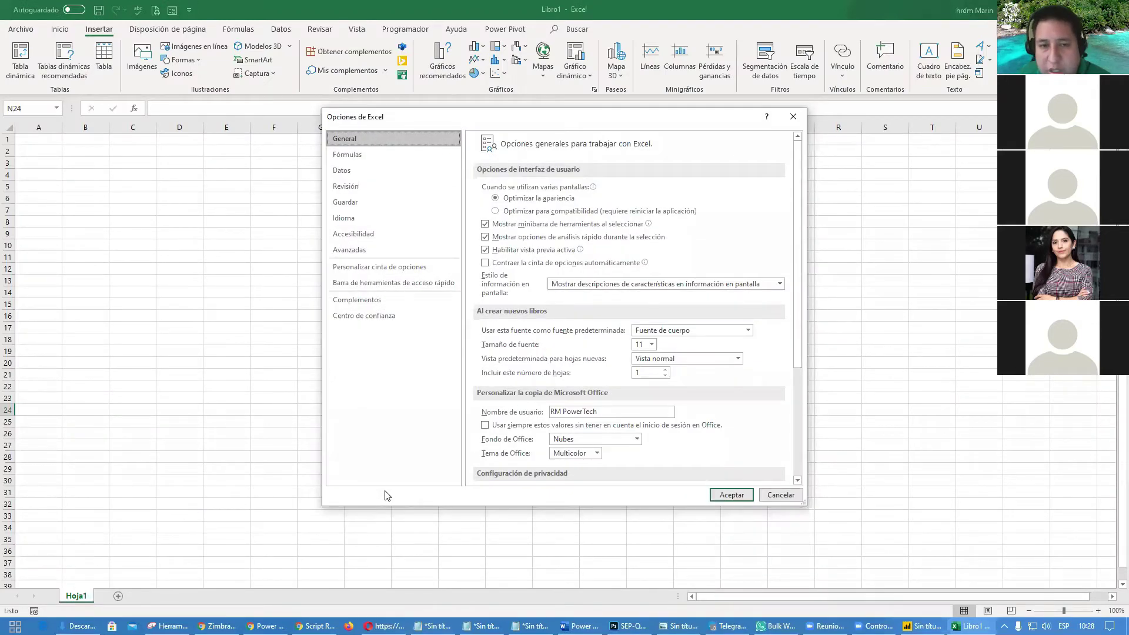
pyautogui.click(366, 268)
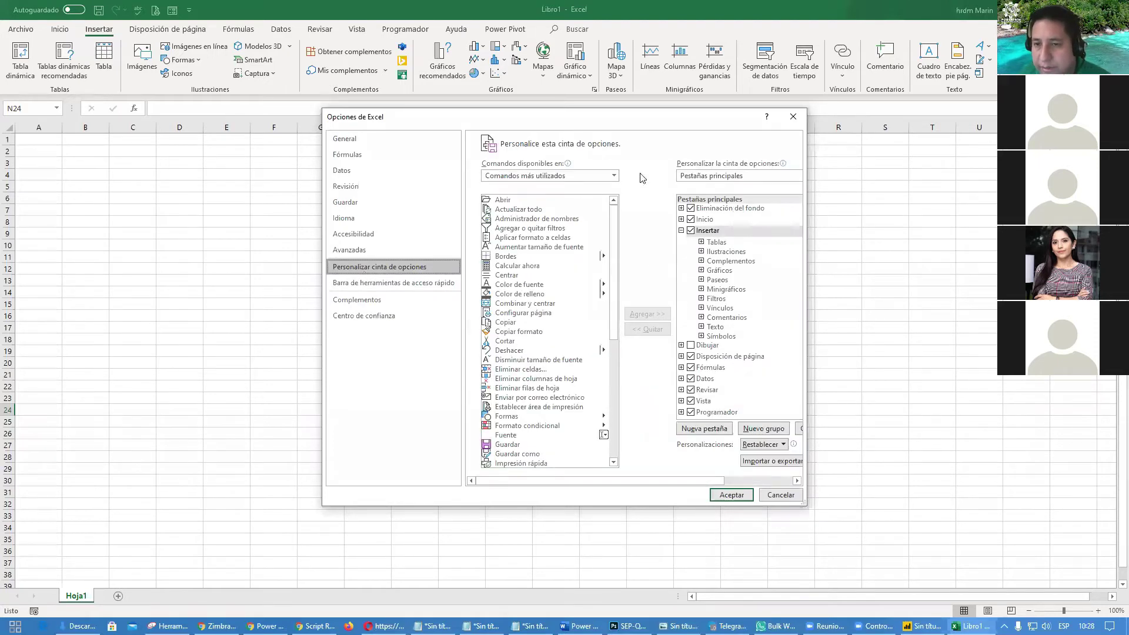
pyautogui.moveTo(810, 284); pyautogui.dragTo(928, 284)
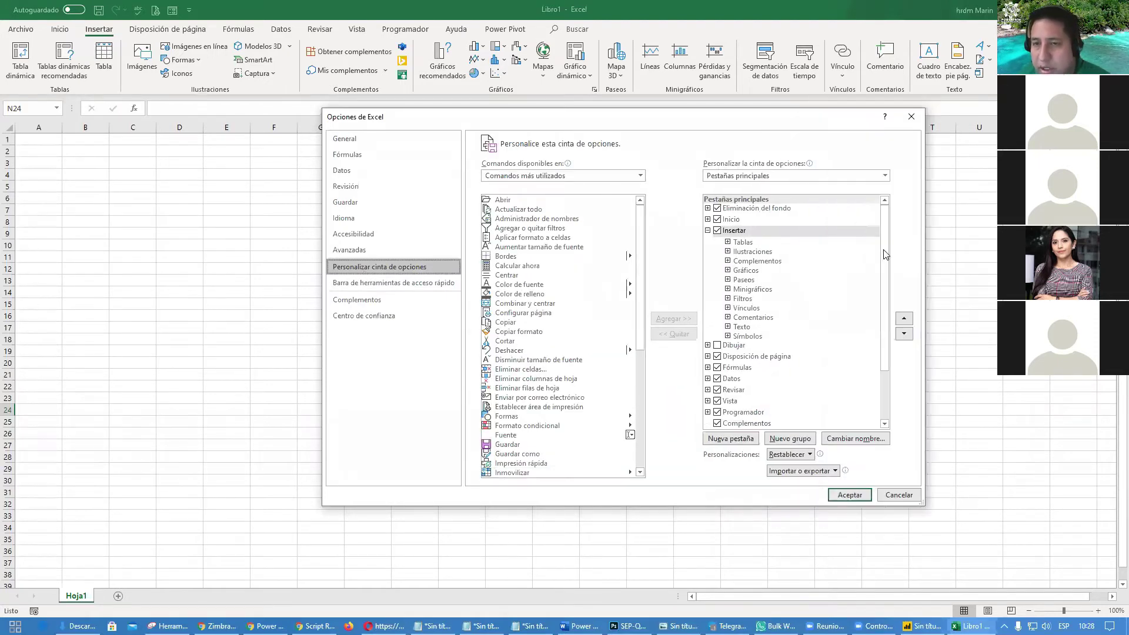
pyautogui.moveTo(724, 118); pyautogui.dragTo(557, 102)
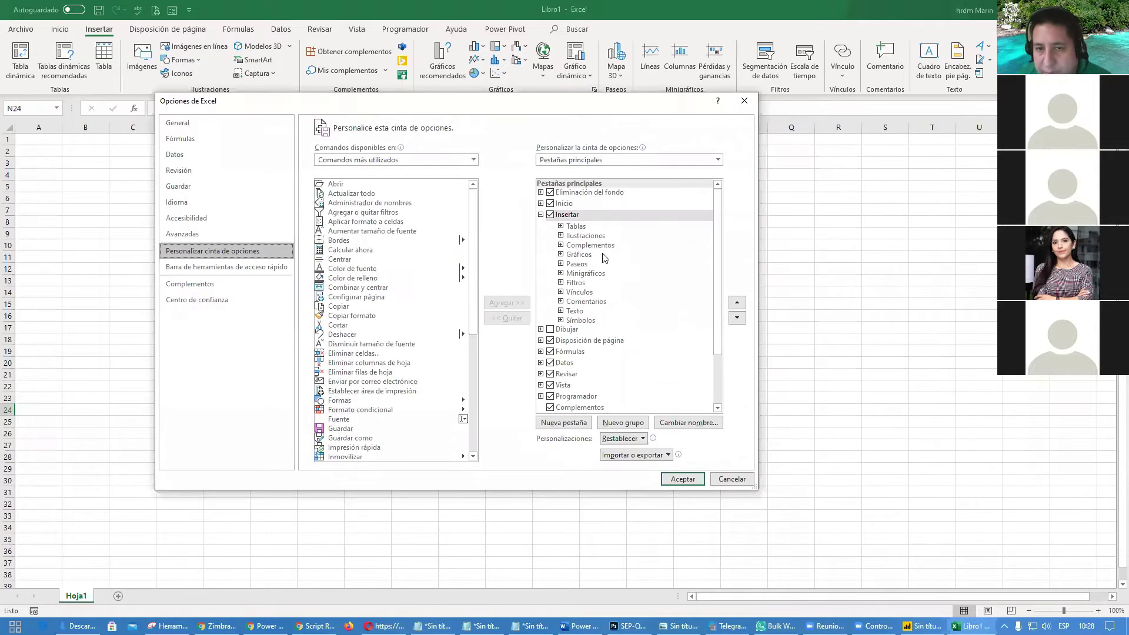
pyautogui.click(578, 219)
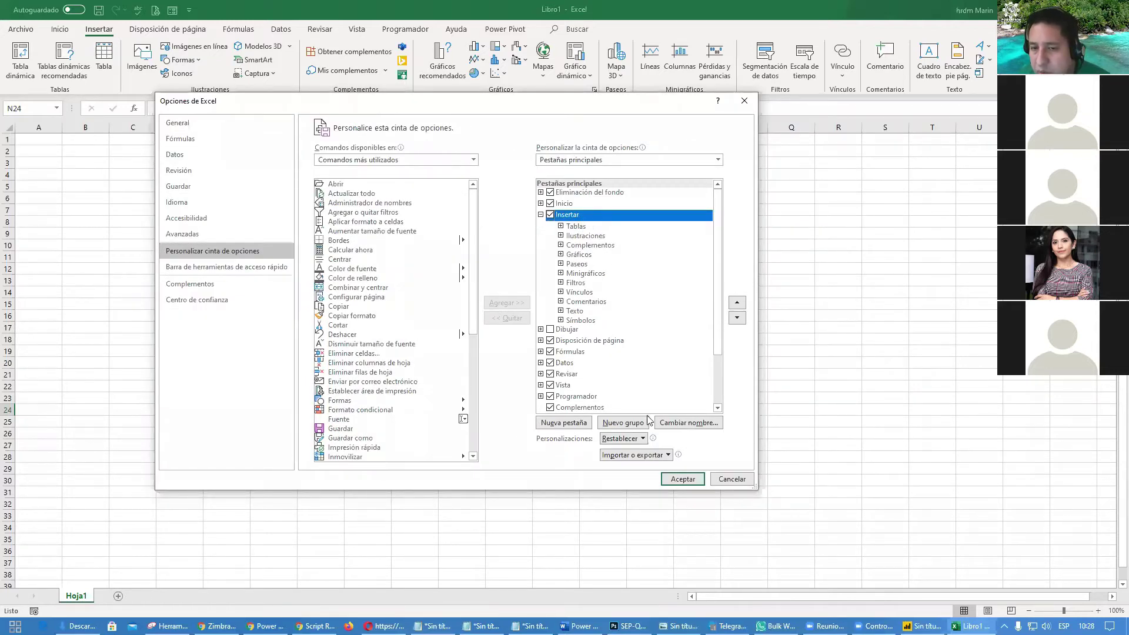
# - Capture the Opciones de Excel dialog in a new snip with Herramienta Recortes
pyautogui.click(167, 625)
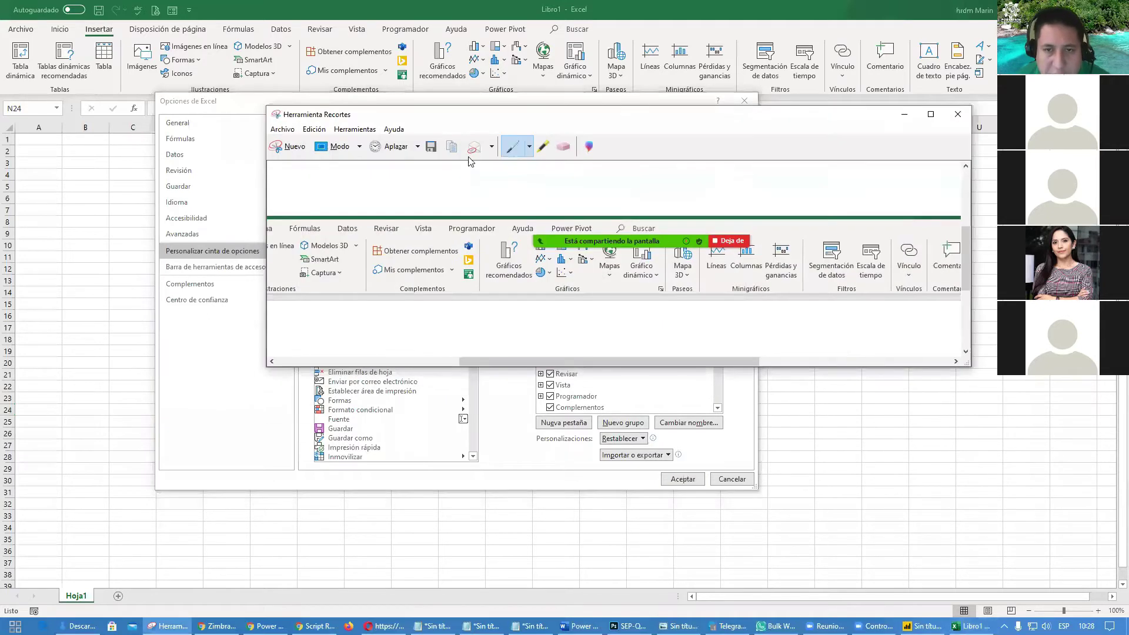
pyautogui.click(285, 146)
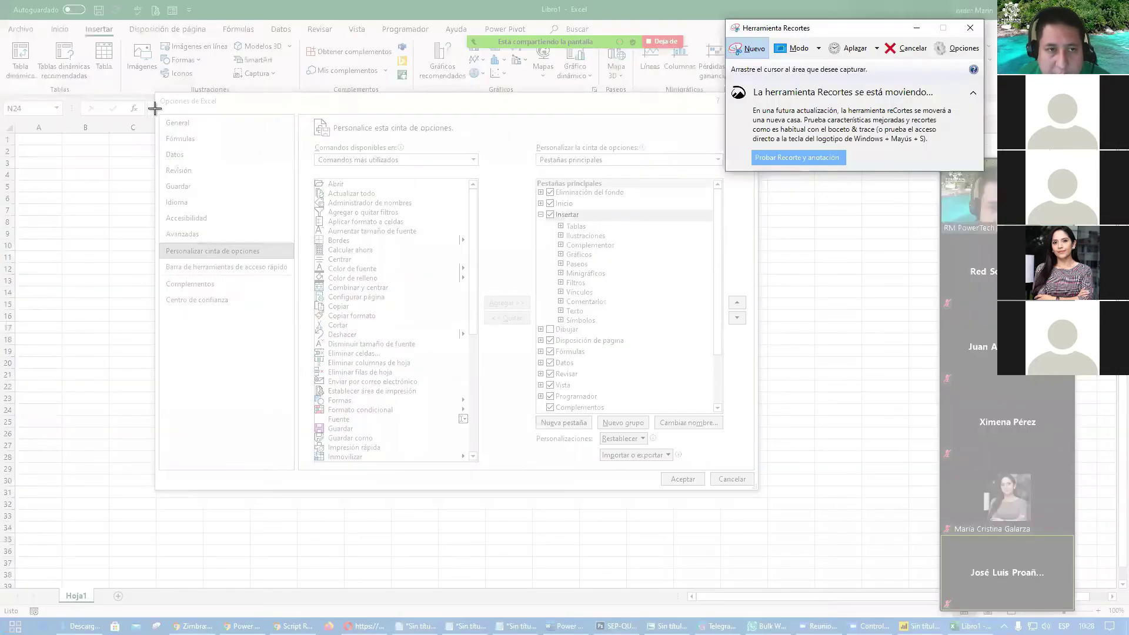
pyautogui.moveTo(157, 94); pyautogui.dragTo(758, 497)
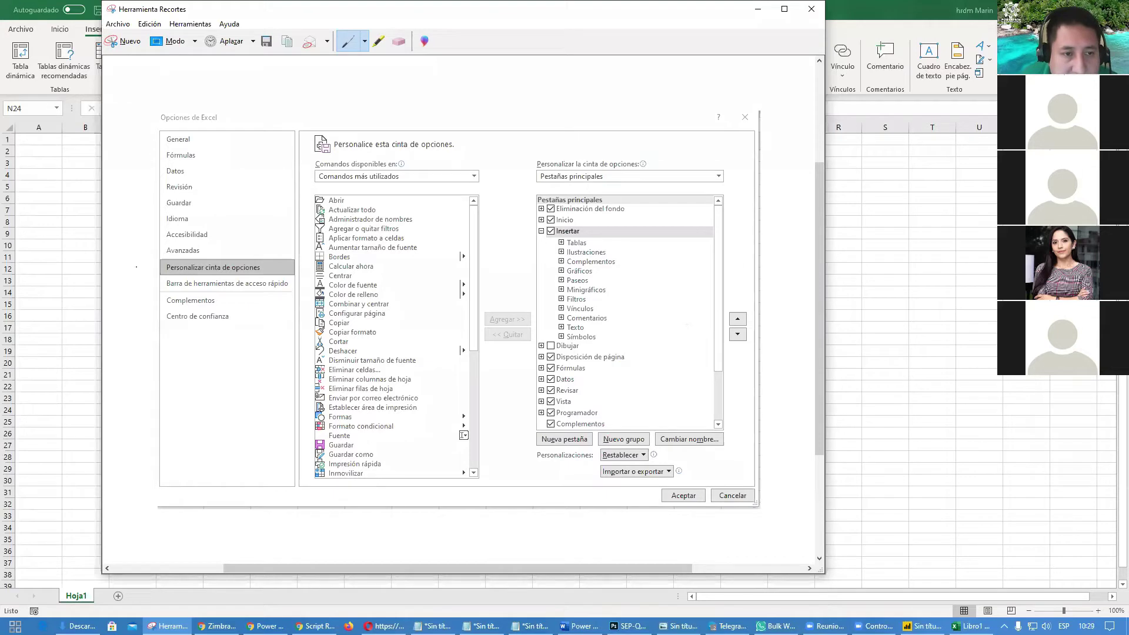
# - On the capture, draw red arrows at Personalizar cinta de opciones, Nuevo grupo and Cambiar nombre, and circle Insertar
pyautogui.moveTo(145, 261)
pyautogui.mouseDown()
pyautogui.moveTo(159, 267)
pyautogui.moveTo(148, 273)
pyautogui.mouseUp()
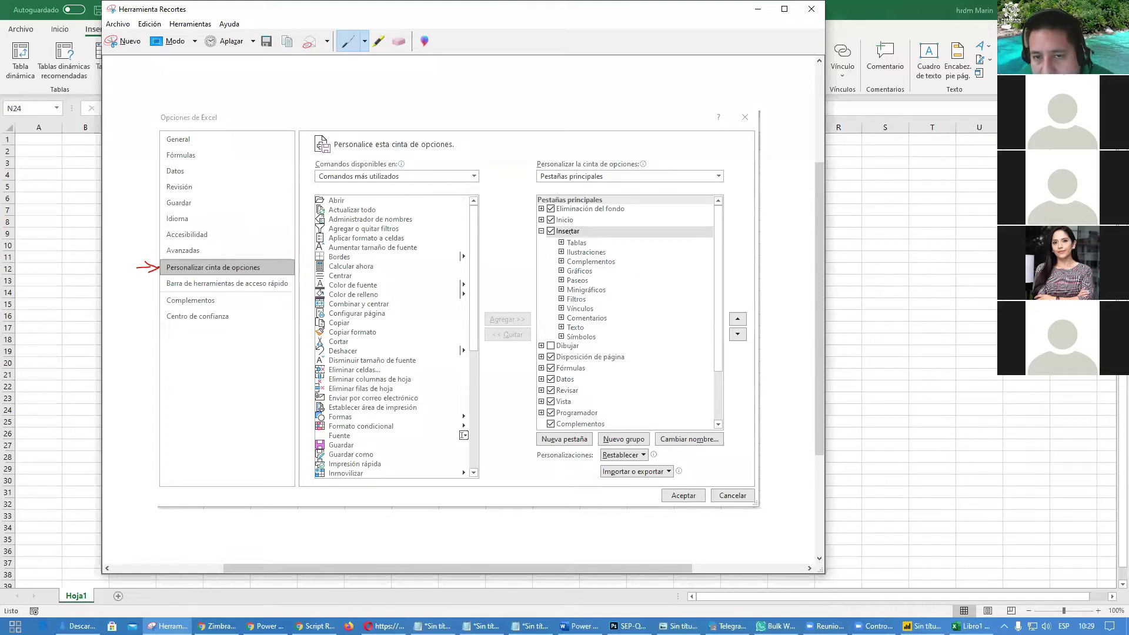
pyautogui.moveTo(578, 225)
pyautogui.mouseDown()
pyautogui.moveTo(556, 224)
pyautogui.moveTo(567, 236)
pyautogui.mouseUp()
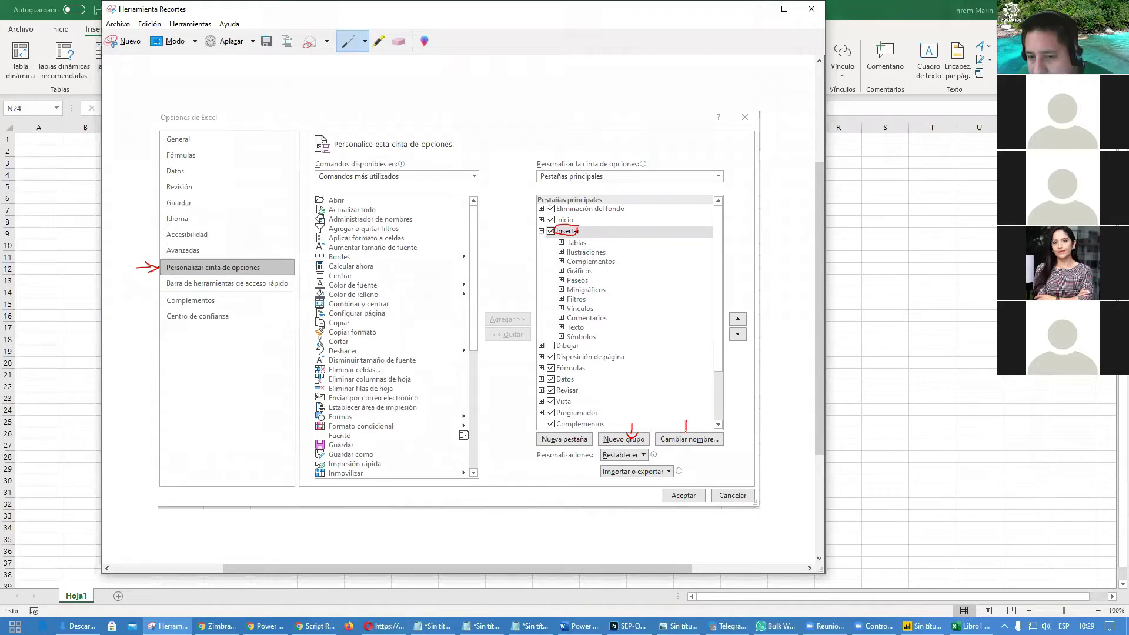
pyautogui.moveTo(685, 438); pyautogui.dragTo(697, 431)
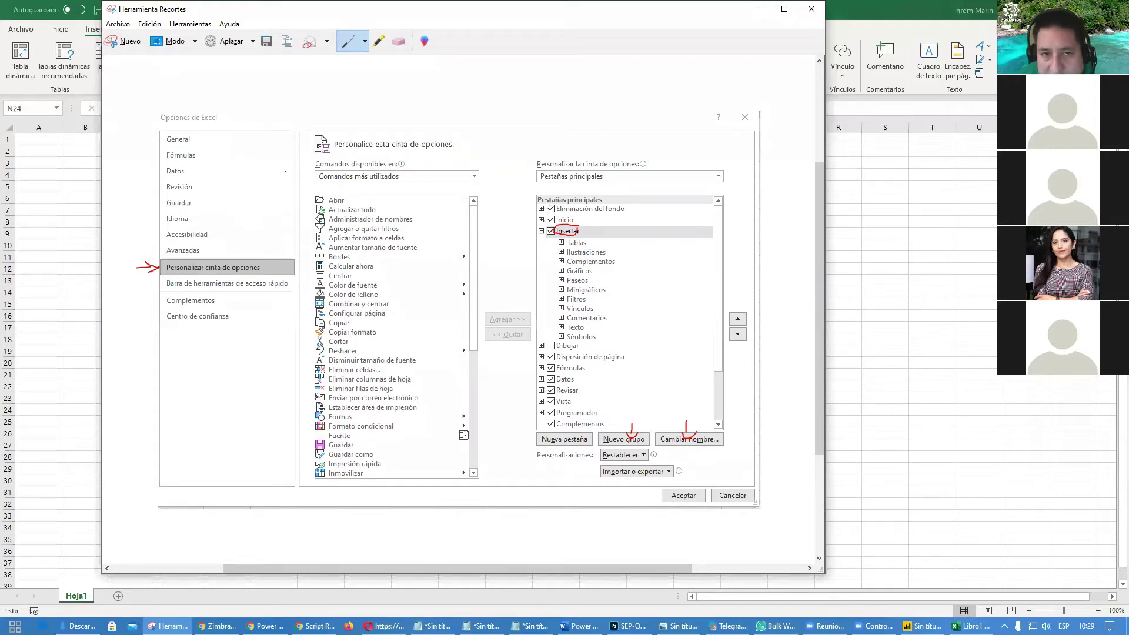
# - Draw a red arrow at Comandos más utilizados, circle its list arrow on the capture, and return to Excel's options
pyautogui.moveTo(297, 173)
pyautogui.mouseDown()
pyautogui.moveTo(314, 177)
pyautogui.moveTo(301, 182)
pyautogui.mouseUp()
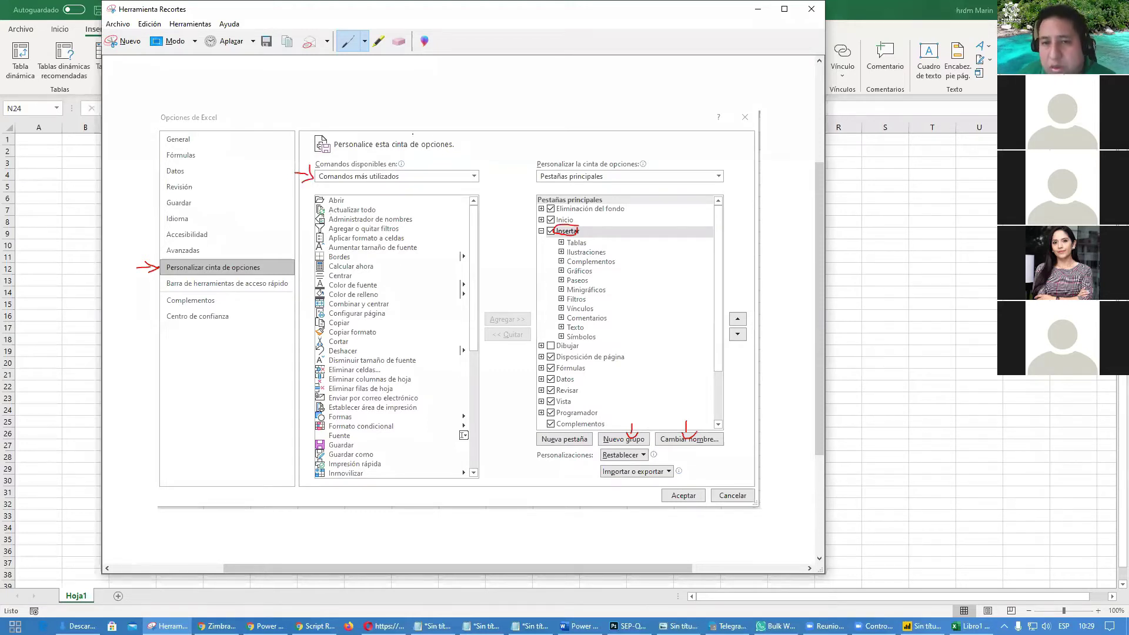
pyautogui.moveTo(469, 170)
pyautogui.mouseDown()
pyautogui.moveTo(468, 182)
pyautogui.moveTo(481, 173)
pyautogui.moveTo(471, 168)
pyautogui.mouseUp()
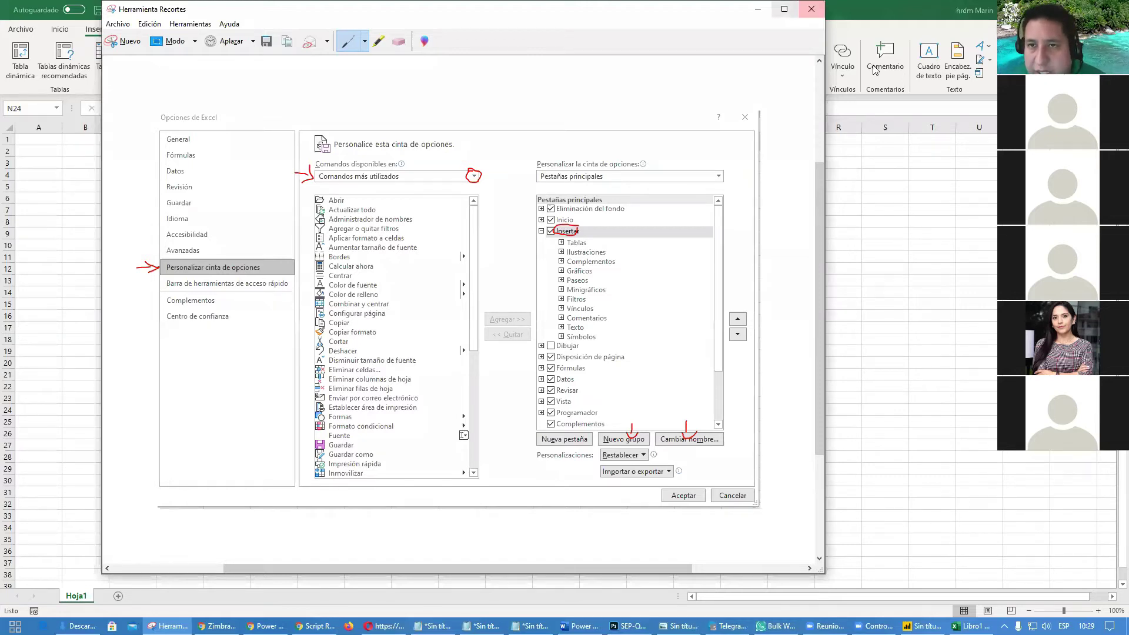
pyautogui.click(758, 9)
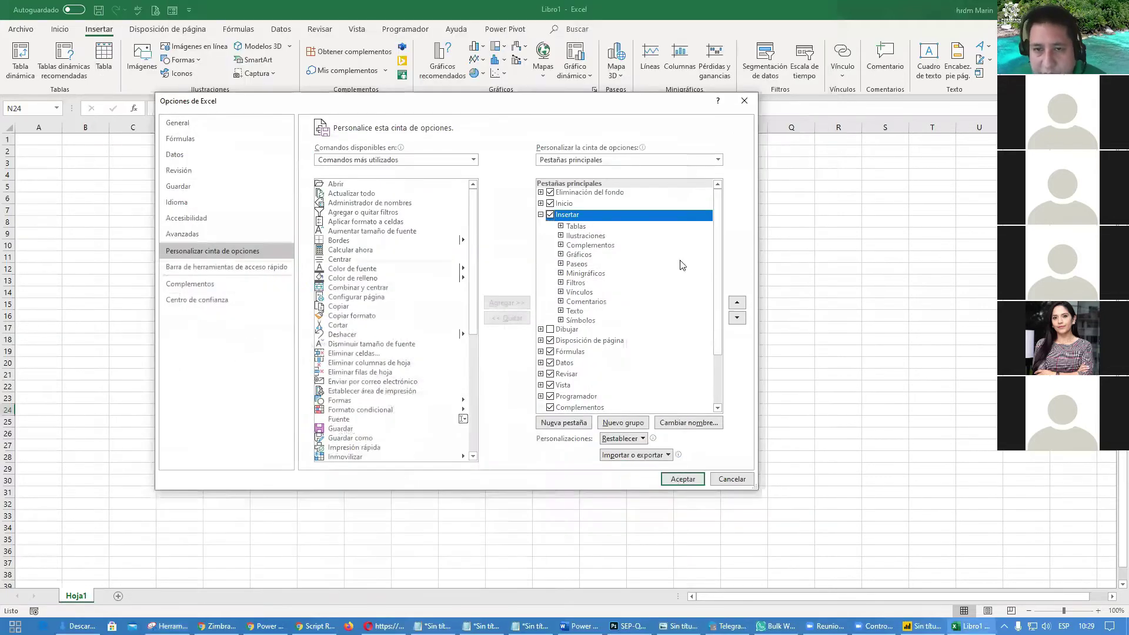
# - Create a new custom group under the Insertar main tab and rename it PowerView
pyautogui.click(237, 247)
pyautogui.click(600, 217)
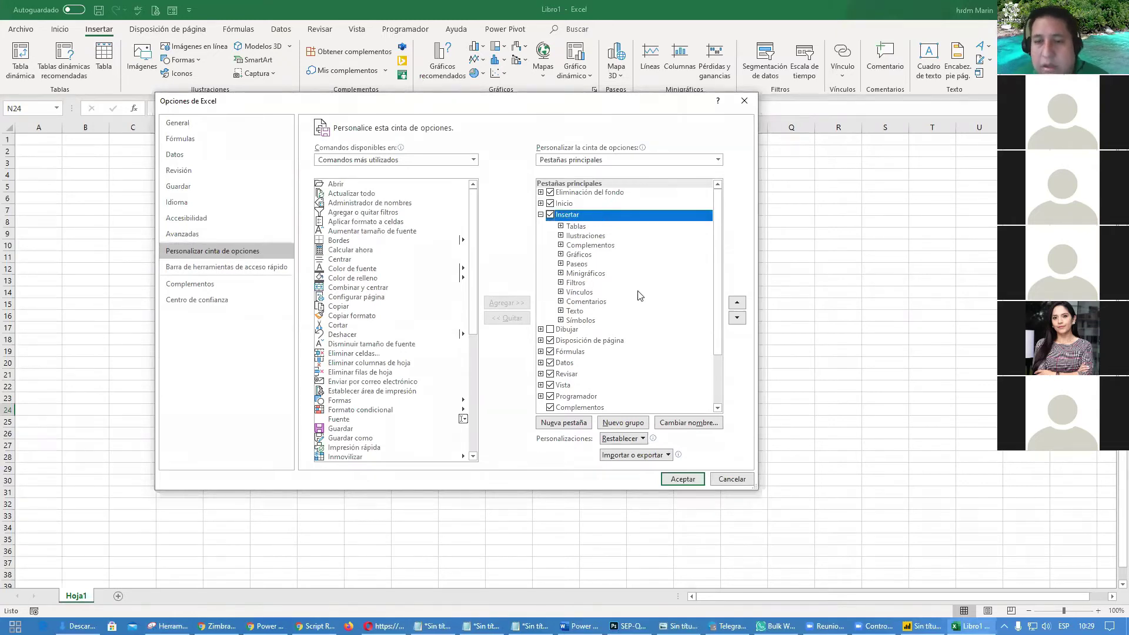
pyautogui.click(621, 423)
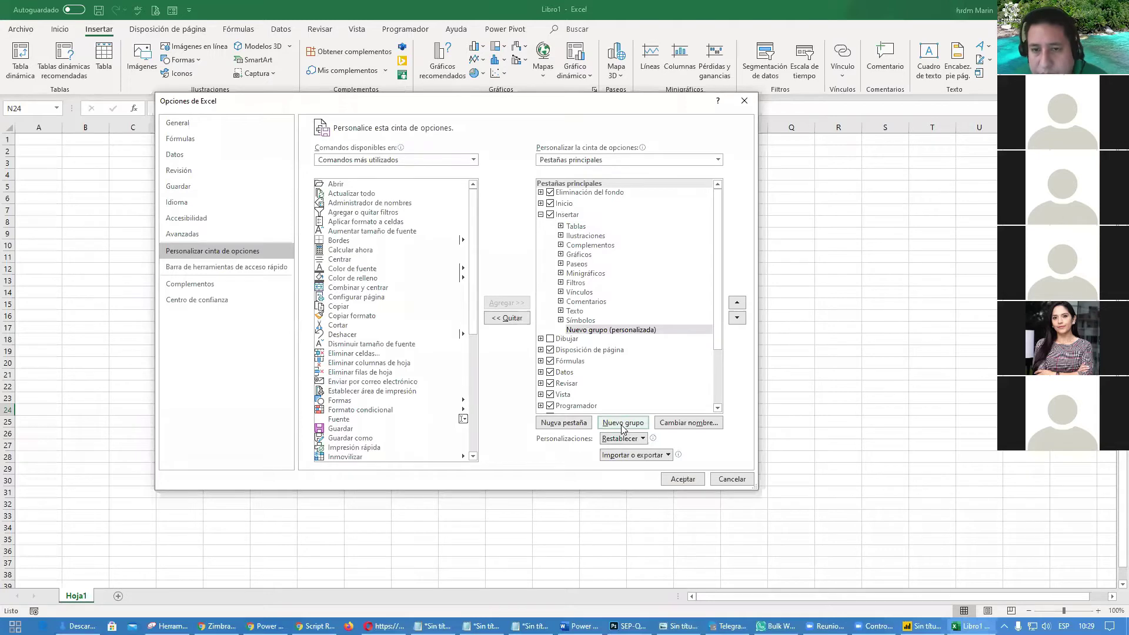
pyautogui.click(664, 424)
pyautogui.write('Po')
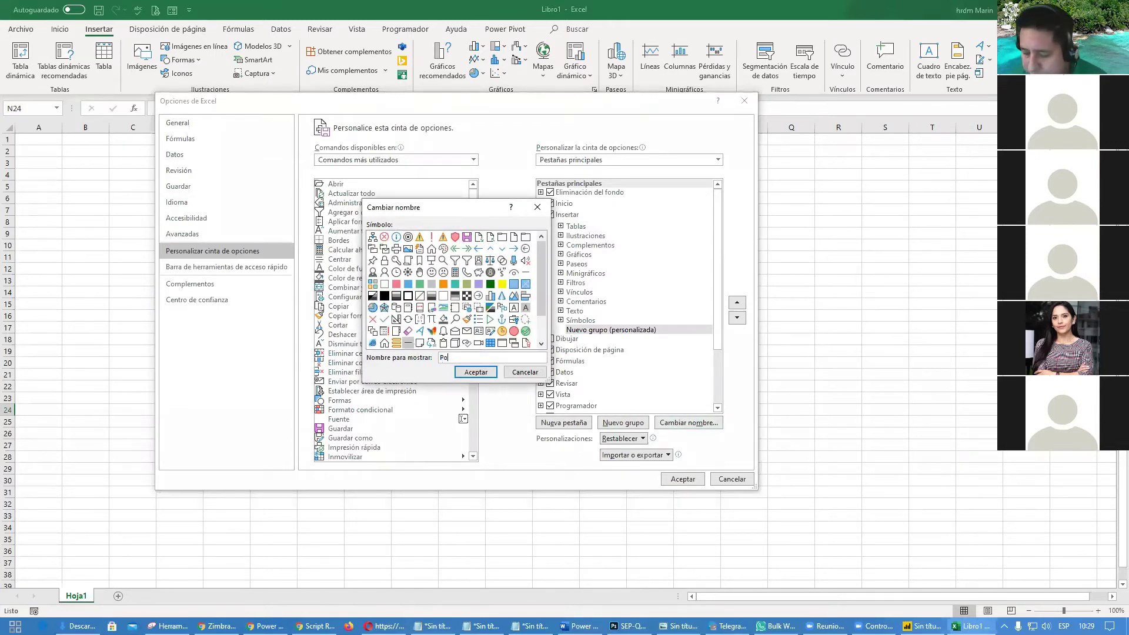
pyautogui.write('werView')
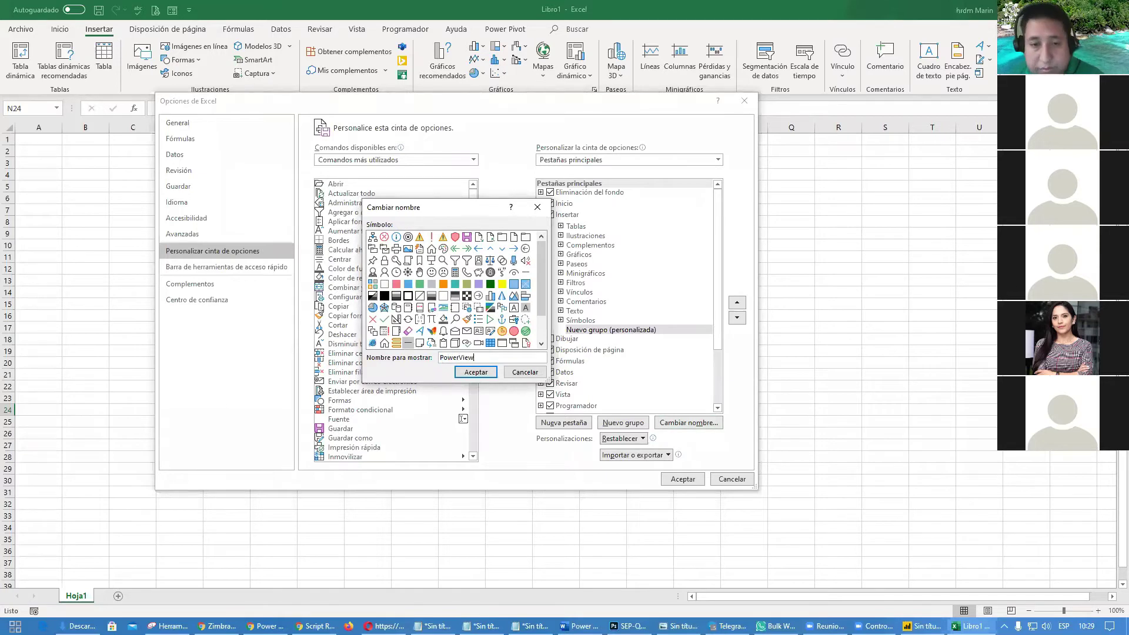
pyautogui.click(481, 372)
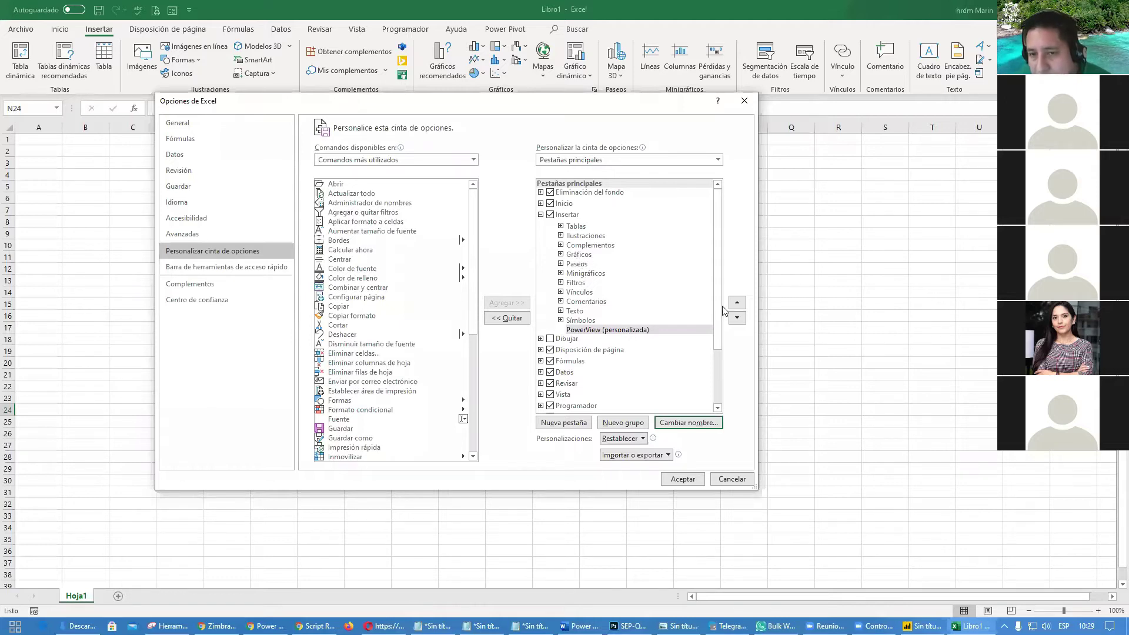
# - Snip the Pestañas principales list with Herramienta Recortes, marking PowerView (personalizada) with a red arrow and circling the move-up arrow
pyautogui.click(167, 626)
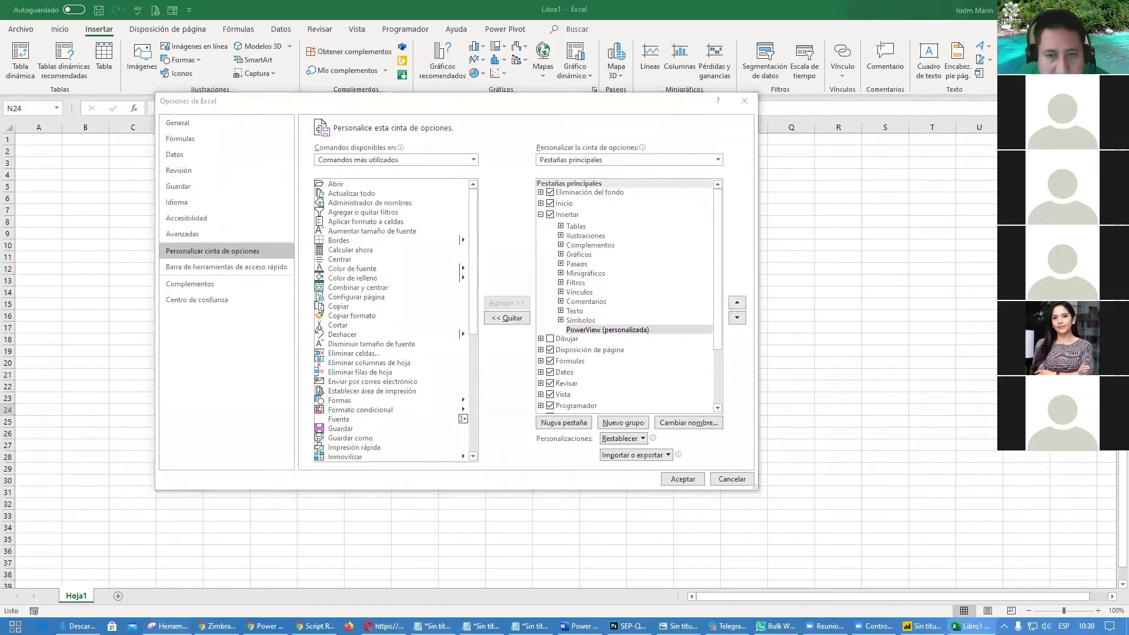
pyautogui.click(125, 41)
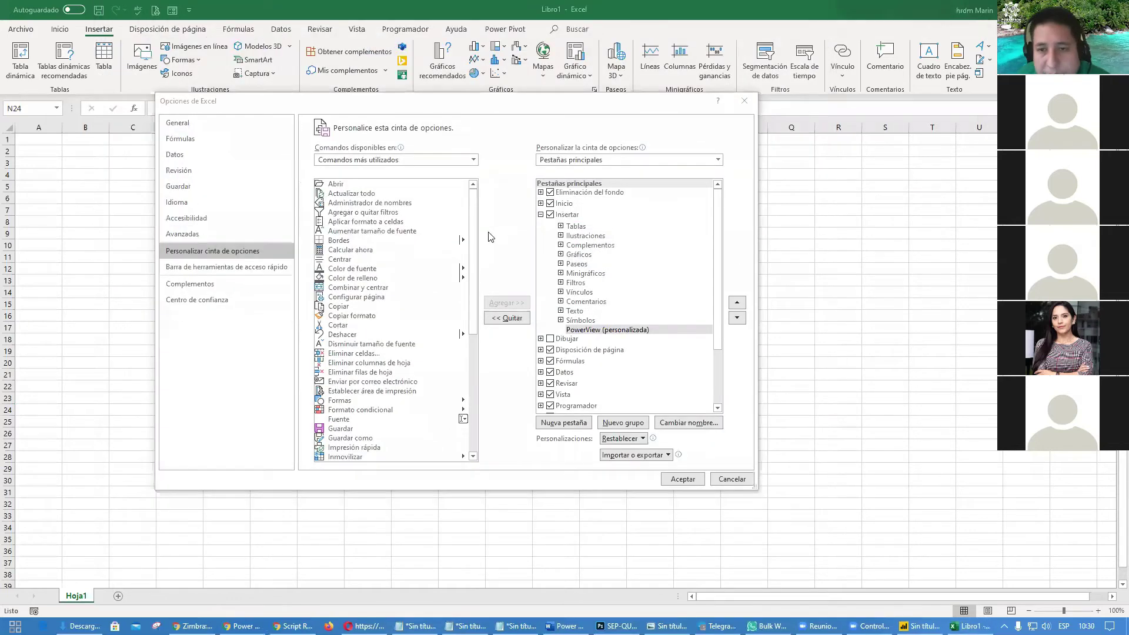
pyautogui.moveTo(532, 178); pyautogui.dragTo(749, 367)
pyautogui.moveTo(680, 328); pyautogui.dragTo(659, 329)
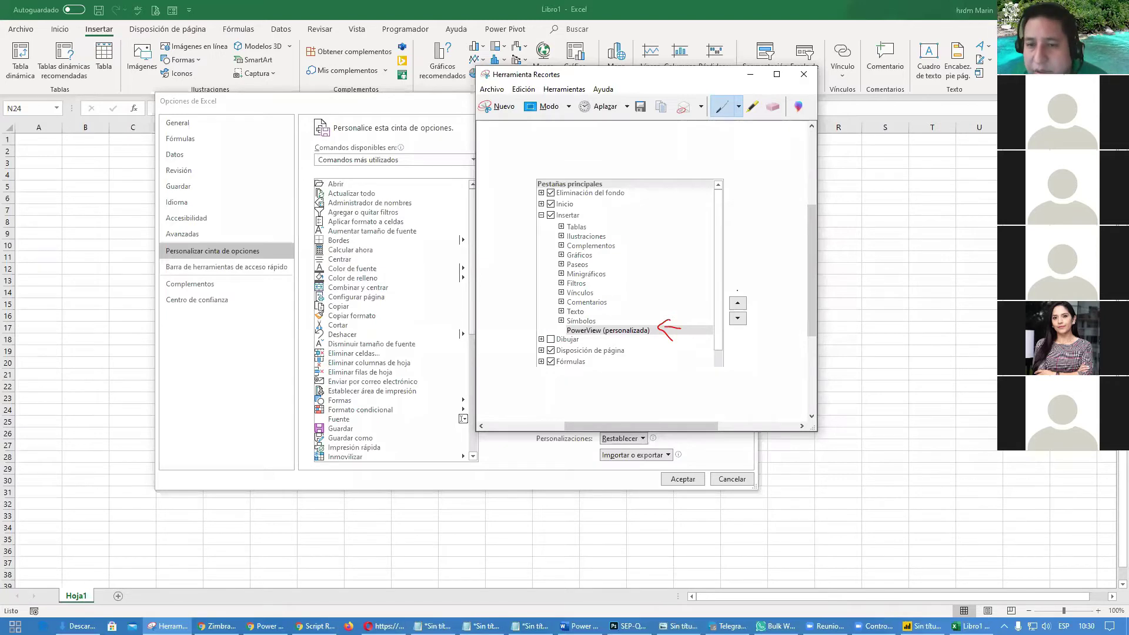
pyautogui.moveTo(733, 290)
pyautogui.mouseDown()
pyautogui.moveTo(729, 312)
pyautogui.moveTo(729, 293)
pyautogui.mouseUp()
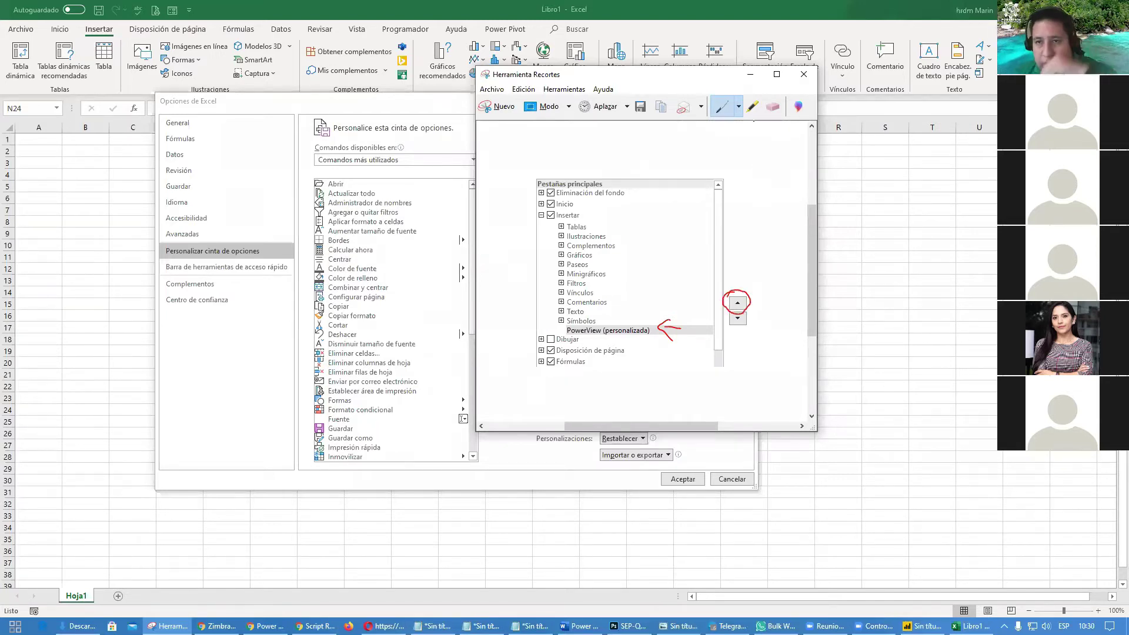
pyautogui.click(751, 74)
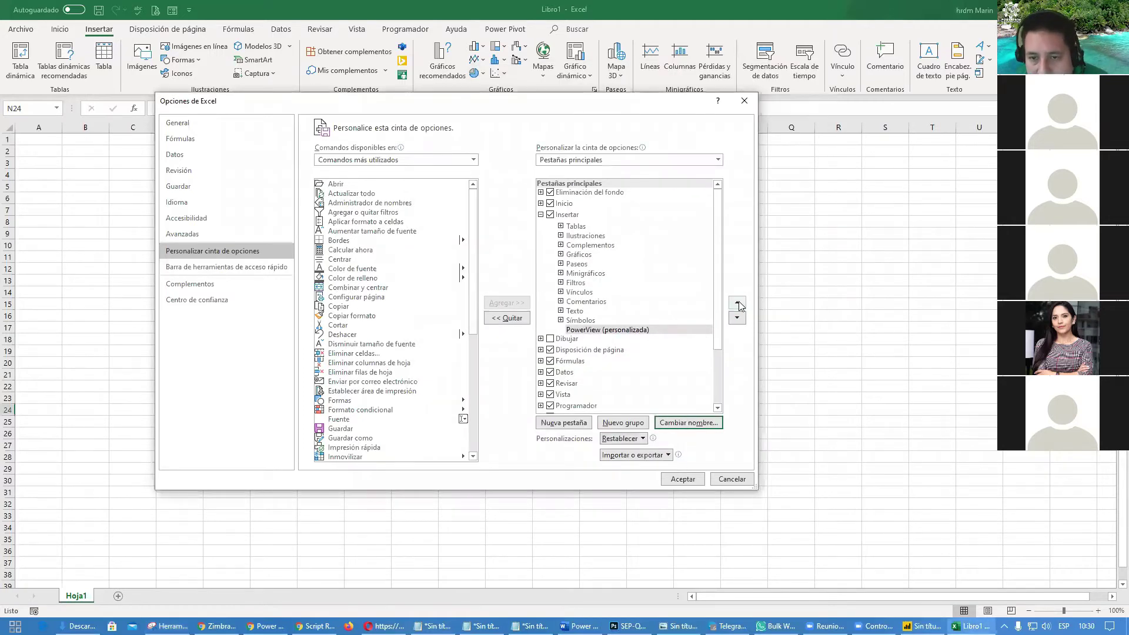
# - Move the PowerView custom group up within Insertar until it sits between Gráficos and Paseos
pyautogui.click(737, 303)
pyautogui.click(737, 303)
pyautogui.click(737, 304)
pyautogui.click(738, 304)
pyautogui.click(738, 304)
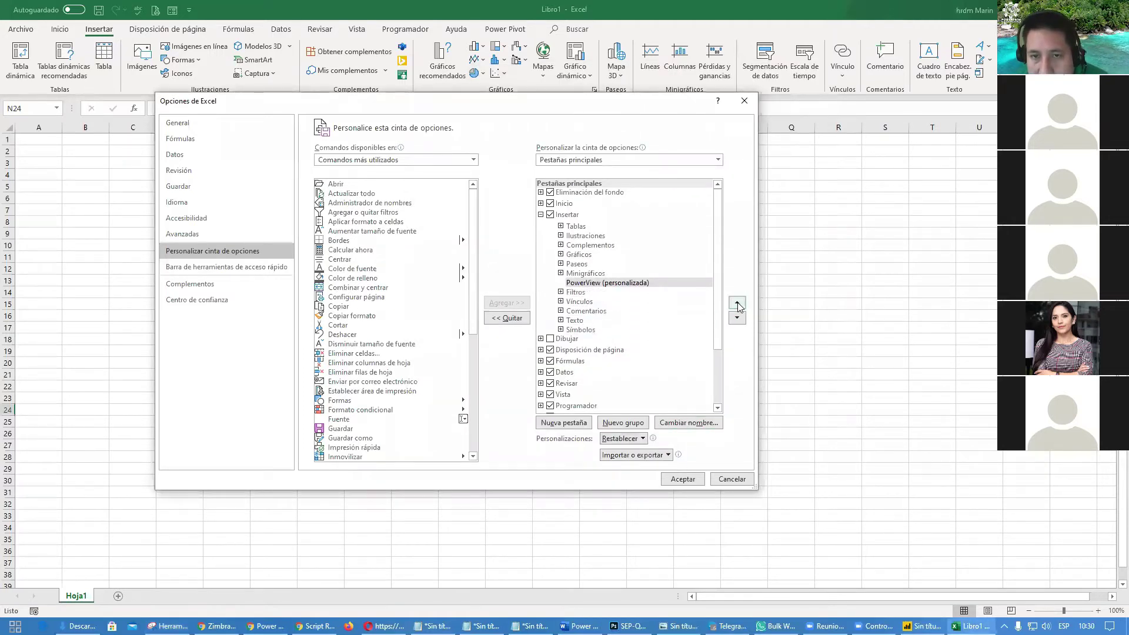
pyautogui.click(737, 303)
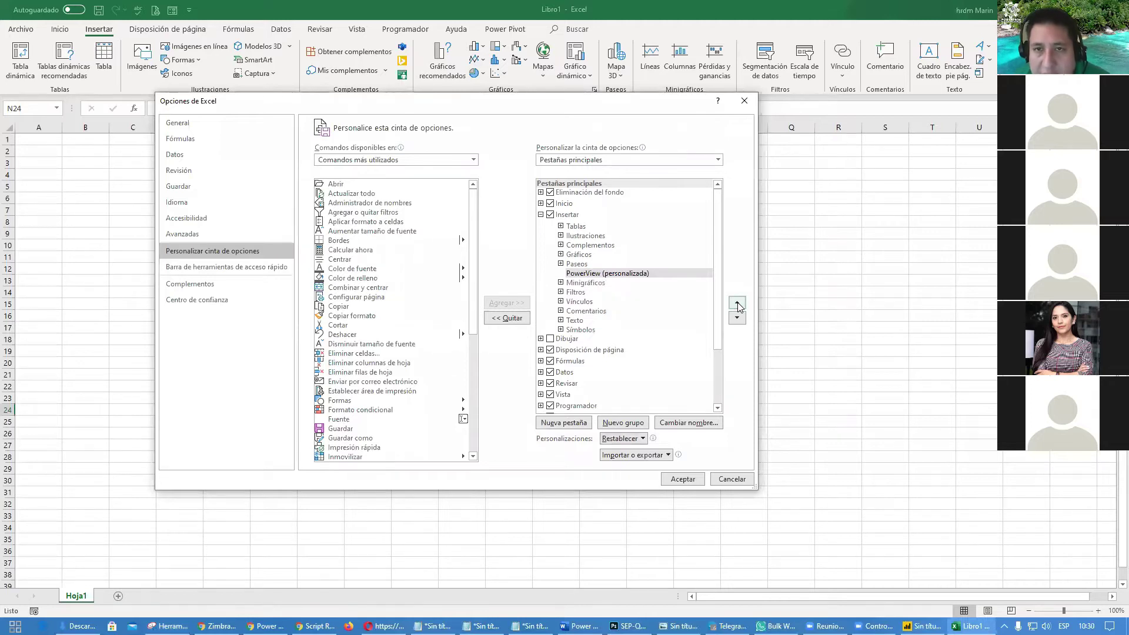
pyautogui.click(738, 304)
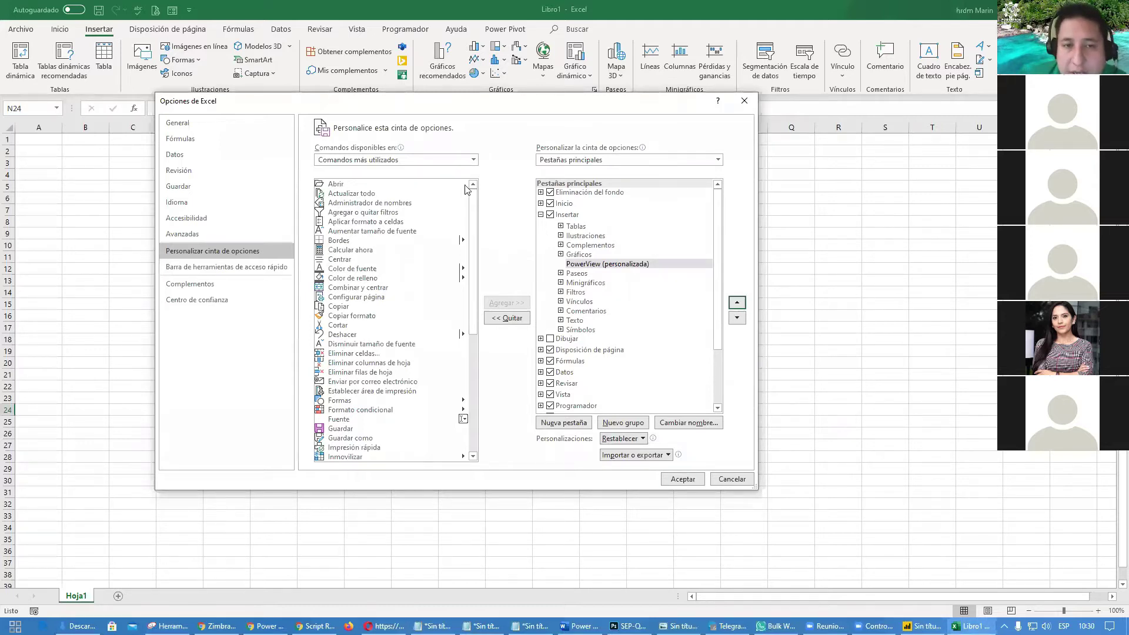
# - List the commands that are not in the ribbon and select Insertar un informe de Power View
pyautogui.click(421, 160)
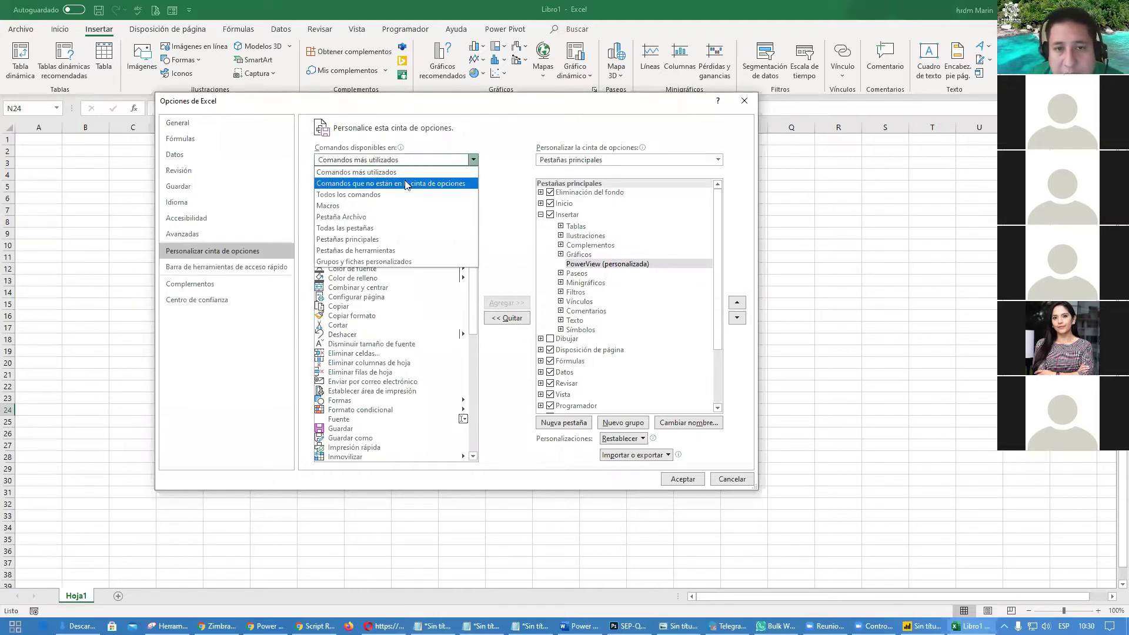
pyautogui.click(447, 186)
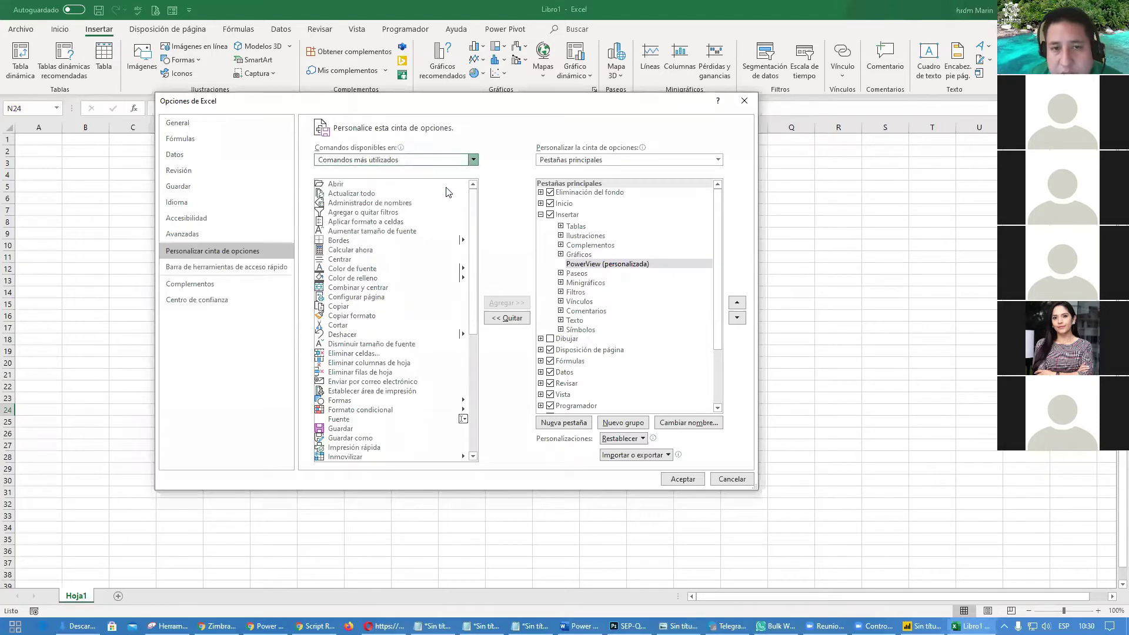
pyautogui.click(371, 163)
pyautogui.click(384, 185)
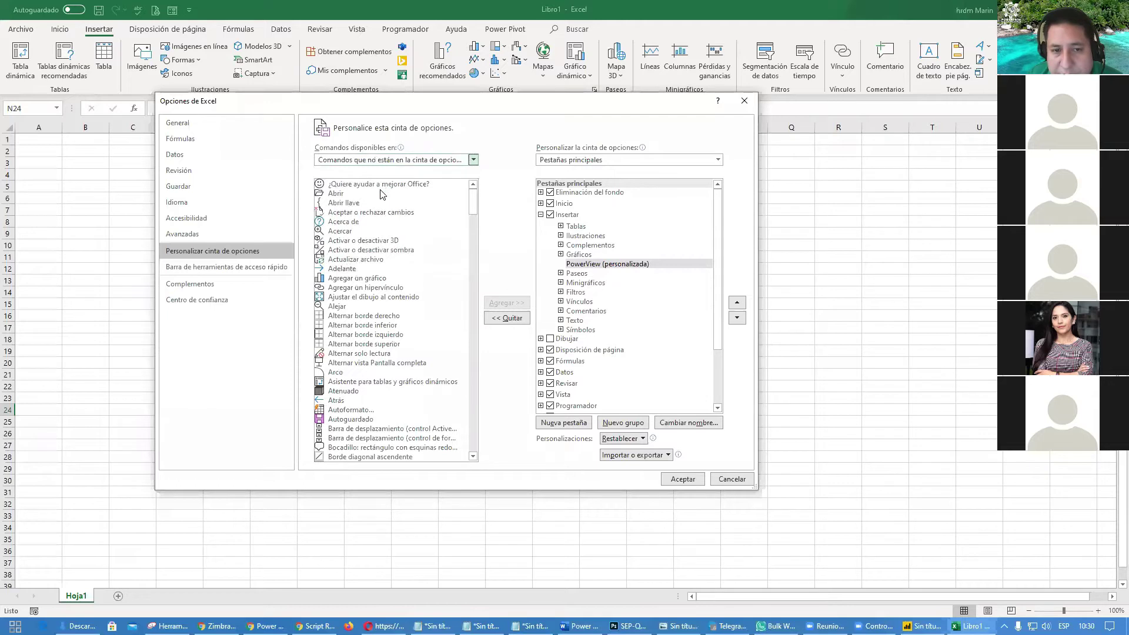
pyautogui.click(387, 297)
pyautogui.press('i')
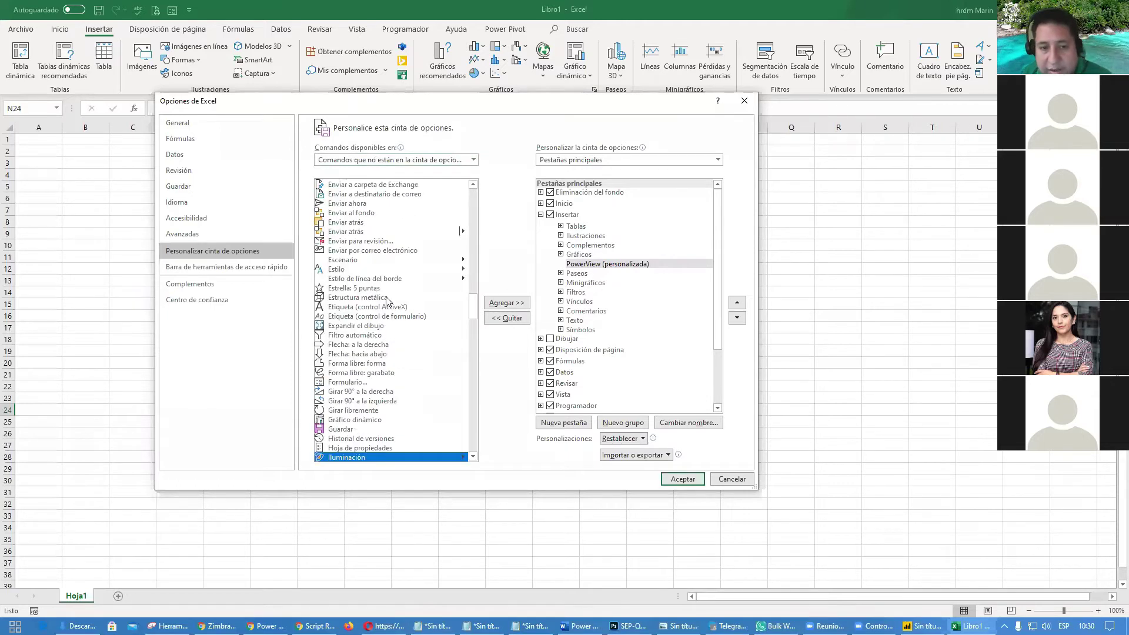
pyautogui.scroll(-8, 387, 300)
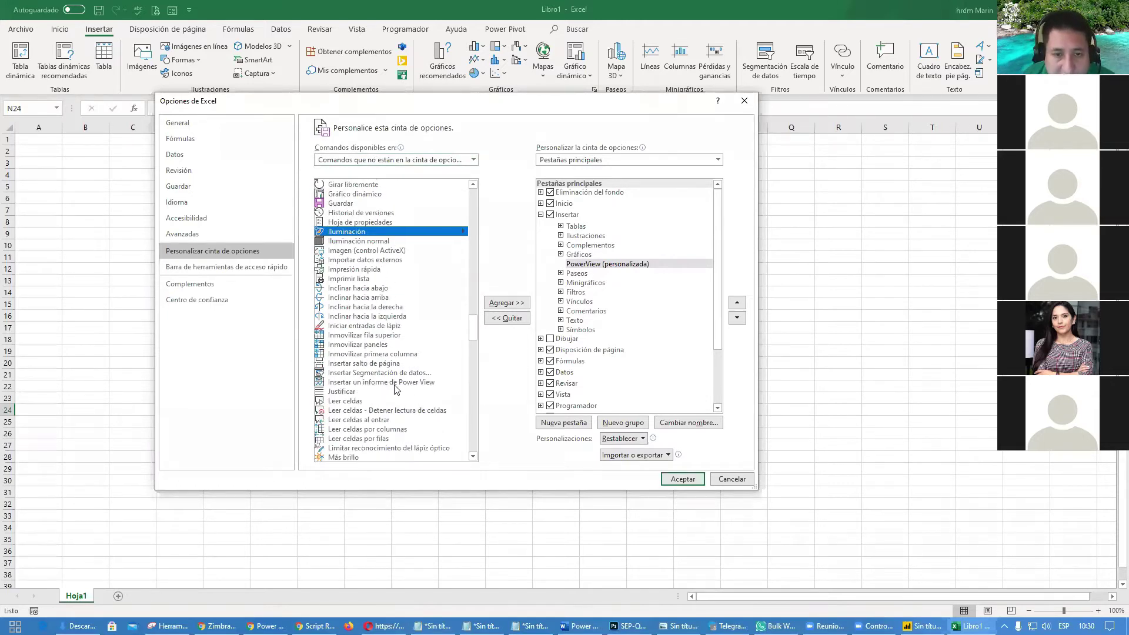
pyautogui.click(396, 384)
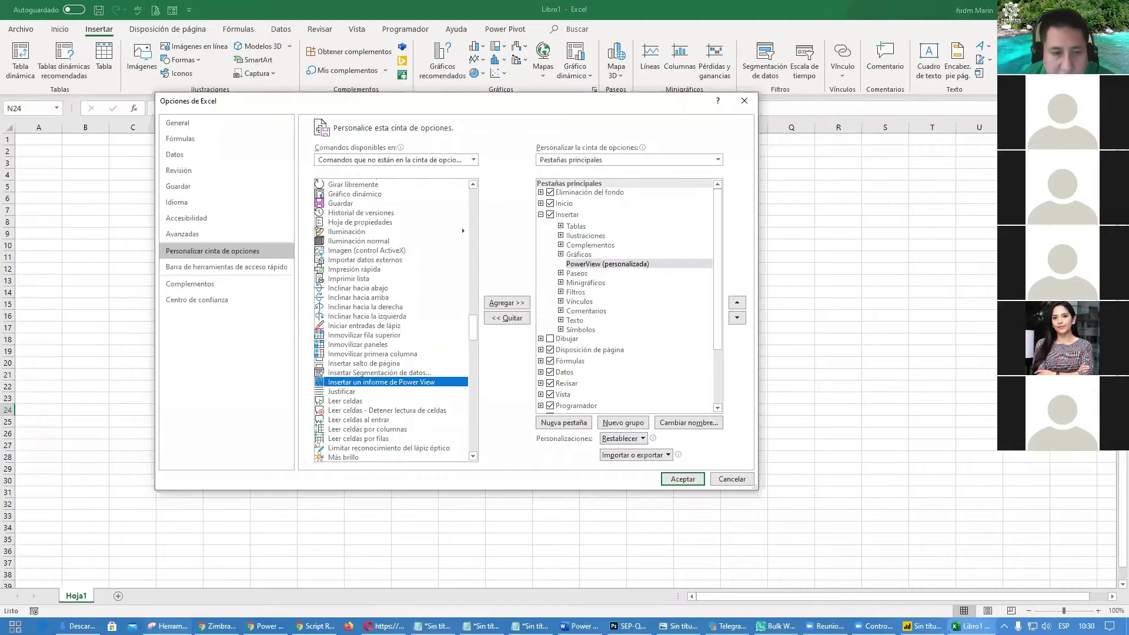
# - Capture the ribbon customization pane with both command lists in a new snip with Herramienta Recortes
pyautogui.click(168, 626)
pyautogui.click(504, 109)
pyautogui.moveTo(293, 107); pyautogui.dragTo(760, 488)
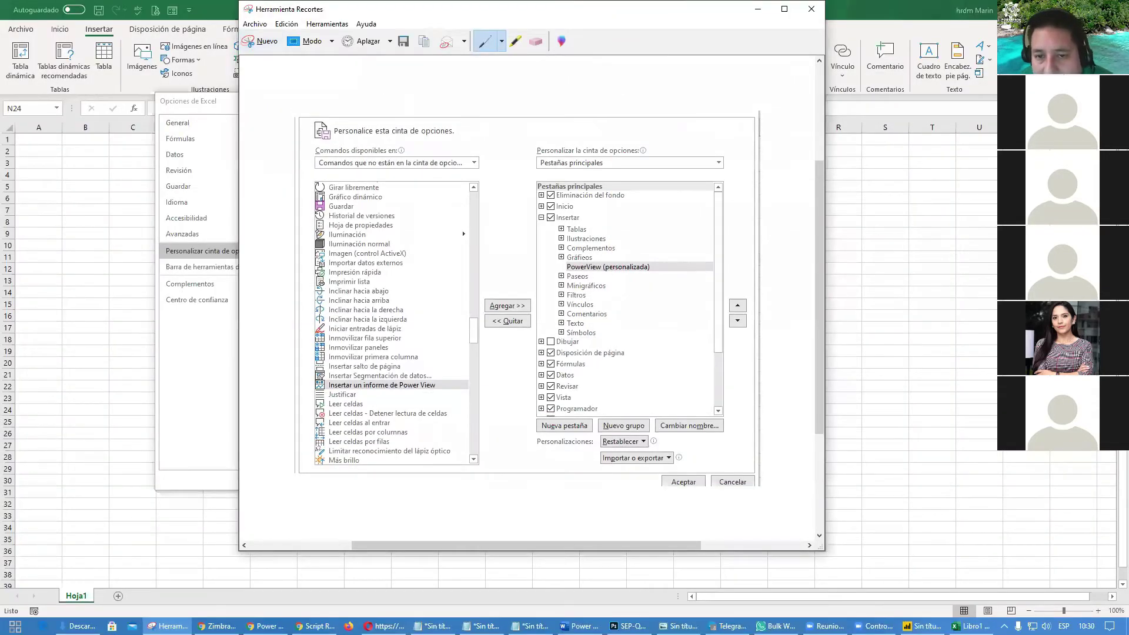
# - On the capture, circle PowerView, the command category and Agregar in red, point to Insertar un informe de Power View, and return to Excel's options
pyautogui.moveTo(570, 260)
pyautogui.mouseDown()
pyautogui.moveTo(564, 268)
pyautogui.moveTo(612, 274)
pyautogui.moveTo(650, 259)
pyautogui.moveTo(565, 263)
pyautogui.mouseUp()
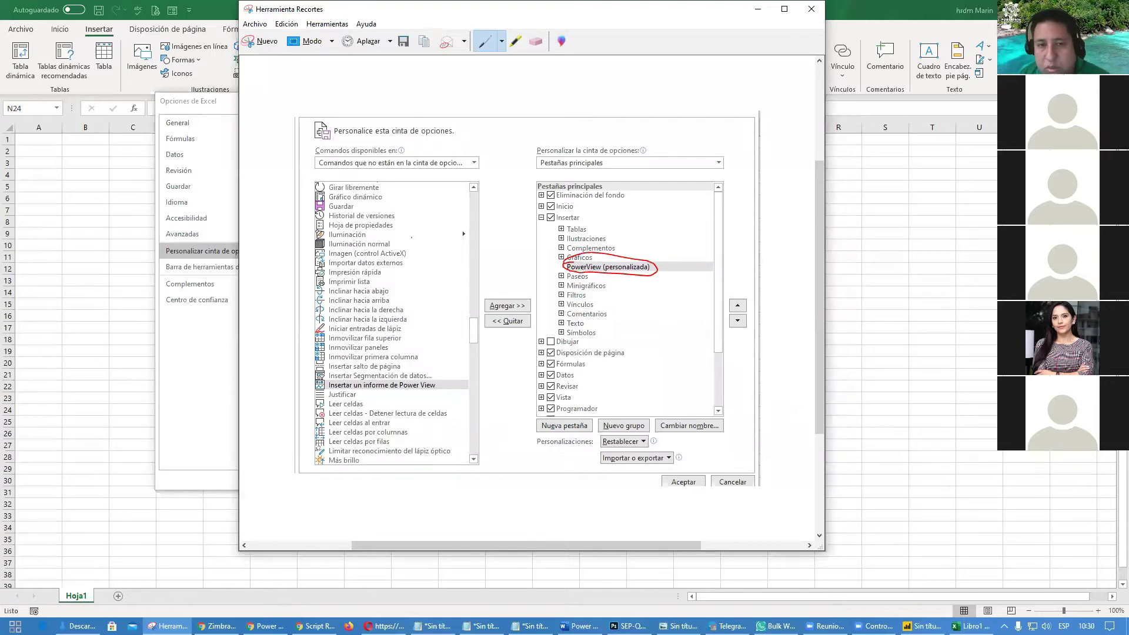
pyautogui.moveTo(439, 145)
pyautogui.mouseDown()
pyautogui.moveTo(305, 160)
pyautogui.moveTo(360, 174)
pyautogui.moveTo(482, 161)
pyautogui.moveTo(423, 147)
pyautogui.moveTo(457, 146)
pyautogui.mouseUp()
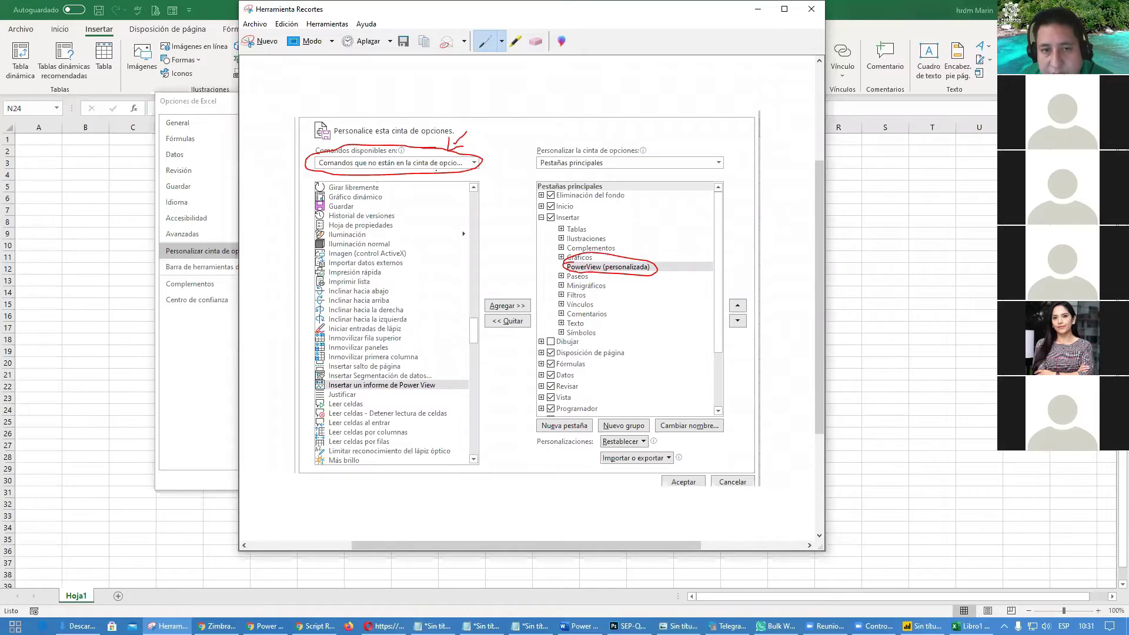
pyautogui.moveTo(283, 389); pyautogui.dragTo(312, 382)
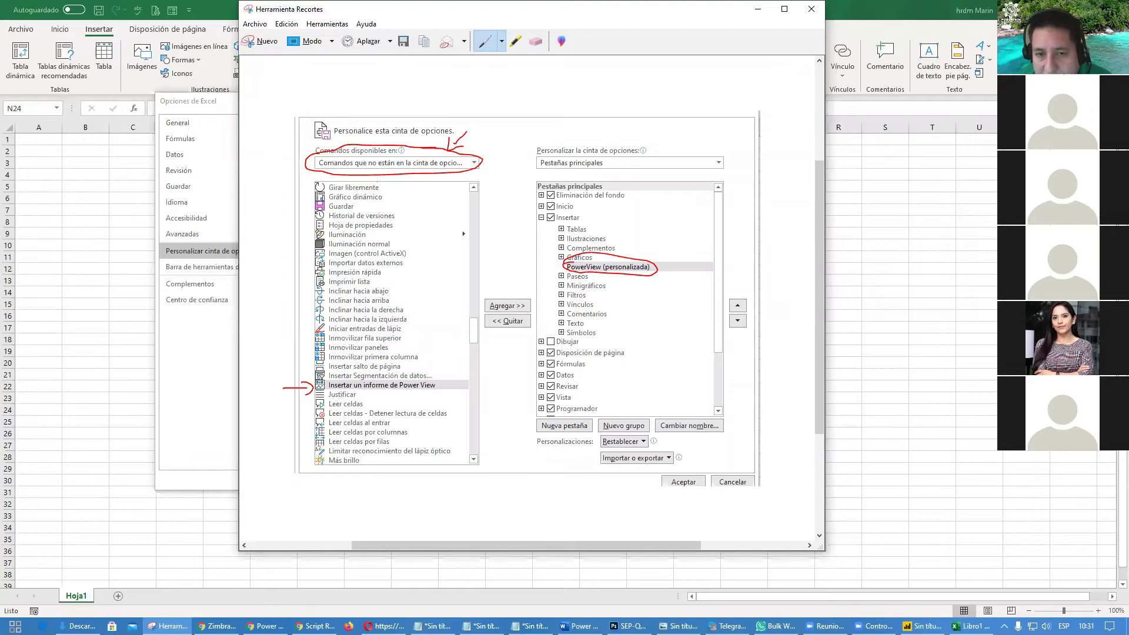
pyautogui.moveTo(511, 296)
pyautogui.mouseDown()
pyautogui.moveTo(489, 298)
pyautogui.moveTo(501, 318)
pyautogui.moveTo(536, 300)
pyautogui.moveTo(510, 298)
pyautogui.moveTo(559, 287)
pyautogui.moveTo(574, 271)
pyautogui.moveTo(573, 287)
pyautogui.mouseUp()
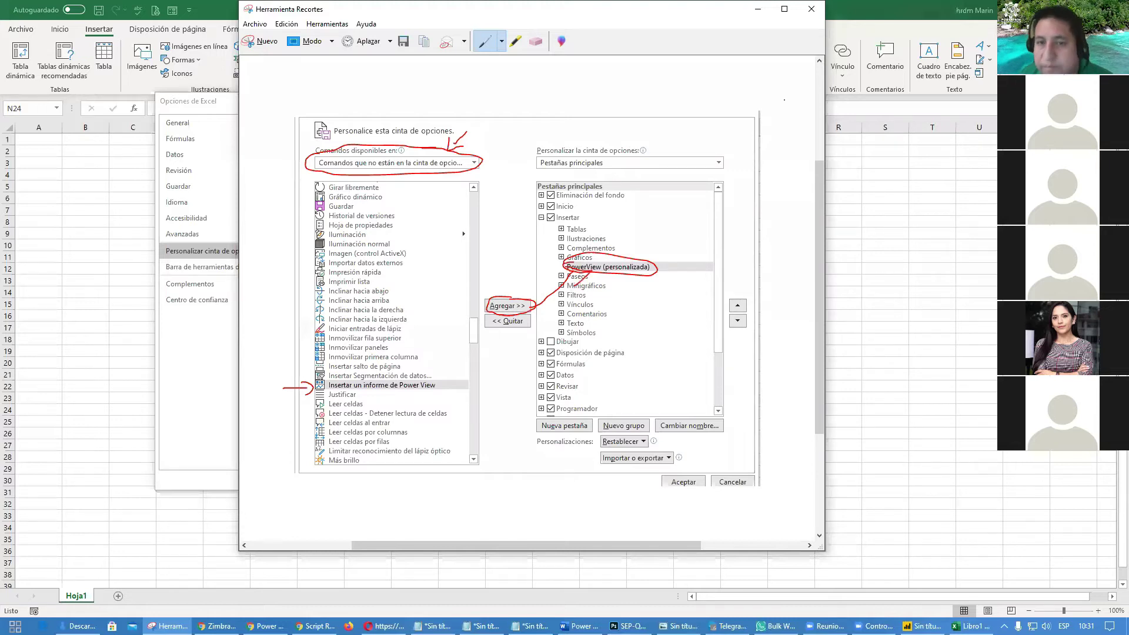
pyautogui.click(759, 9)
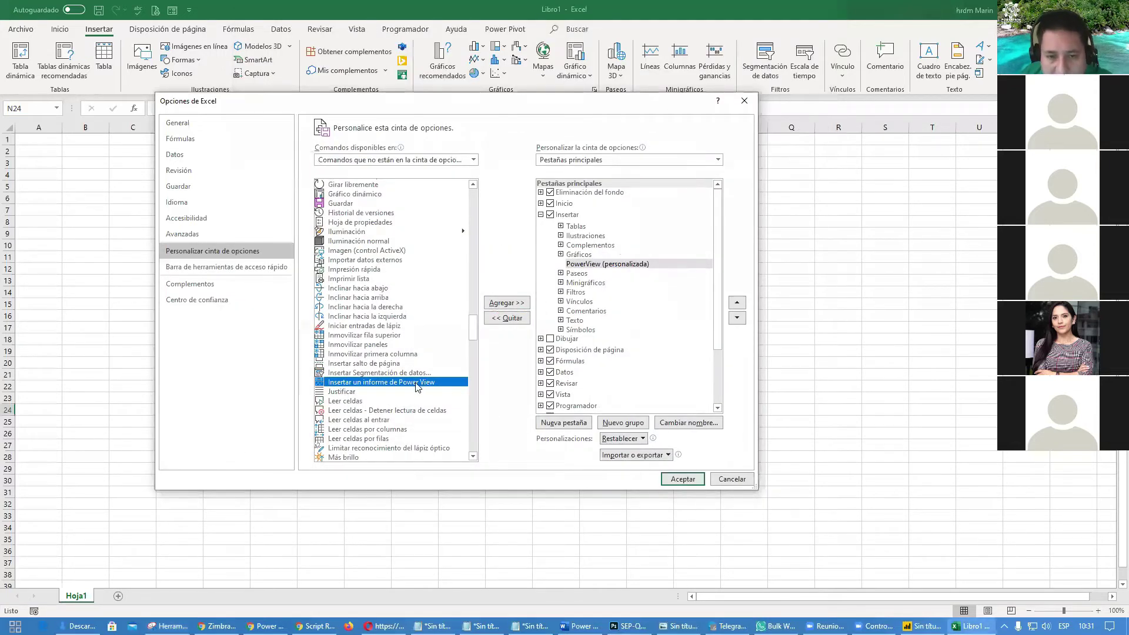
# - Add Insertar un informe de Power View to the PowerView group, accept the options and display the Insertar ribbon
pyautogui.click(500, 303)
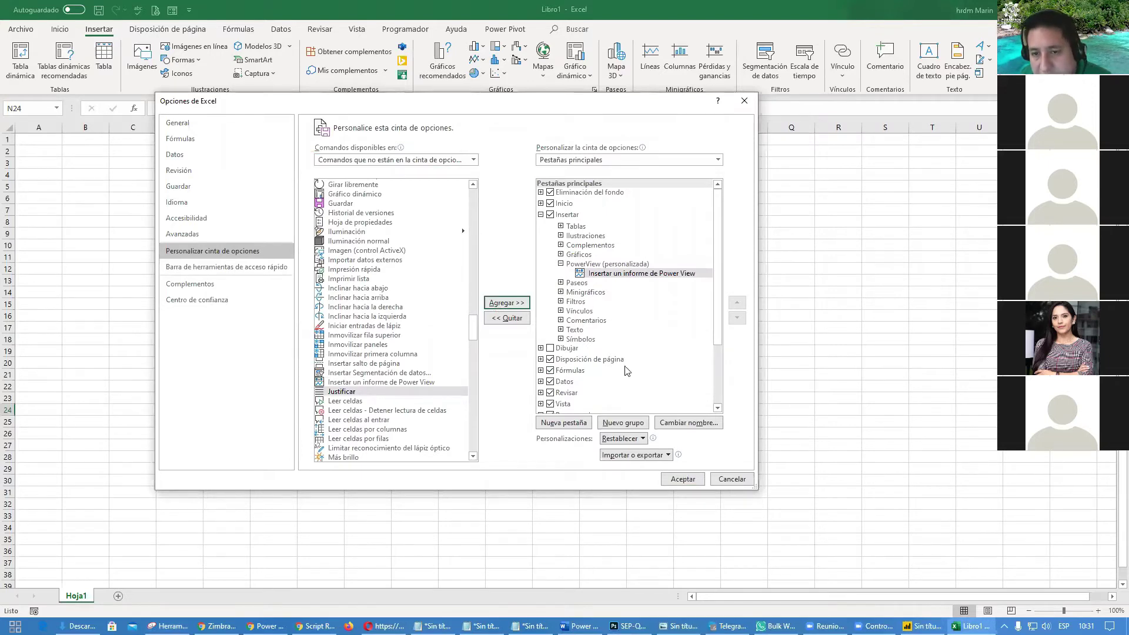
pyautogui.click(683, 480)
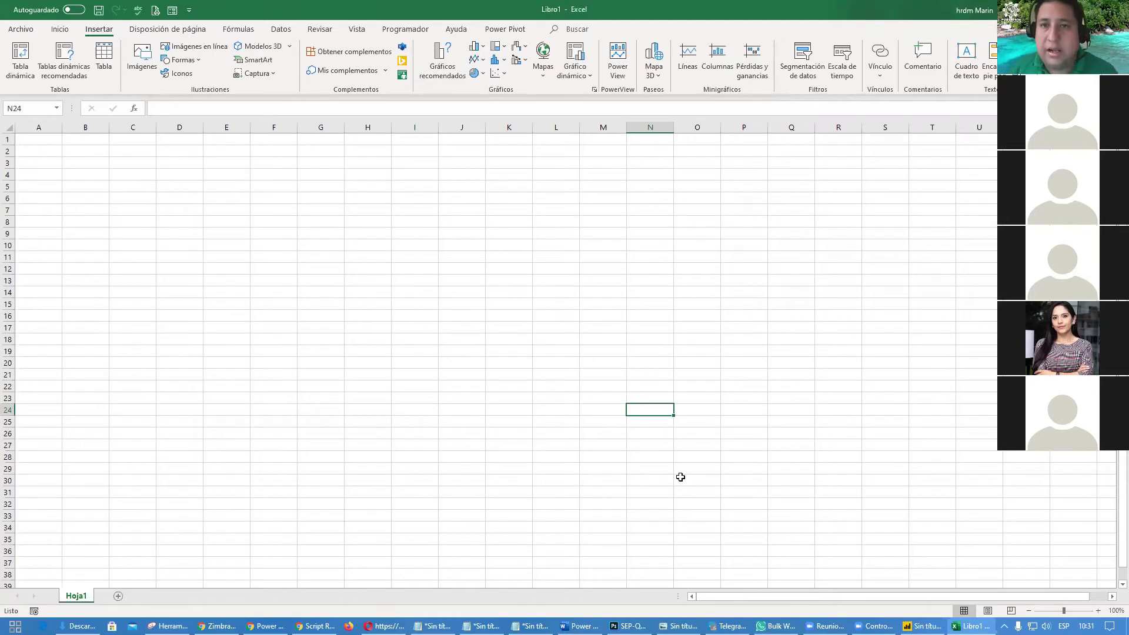
pyautogui.click(68, 31)
pyautogui.click(97, 30)
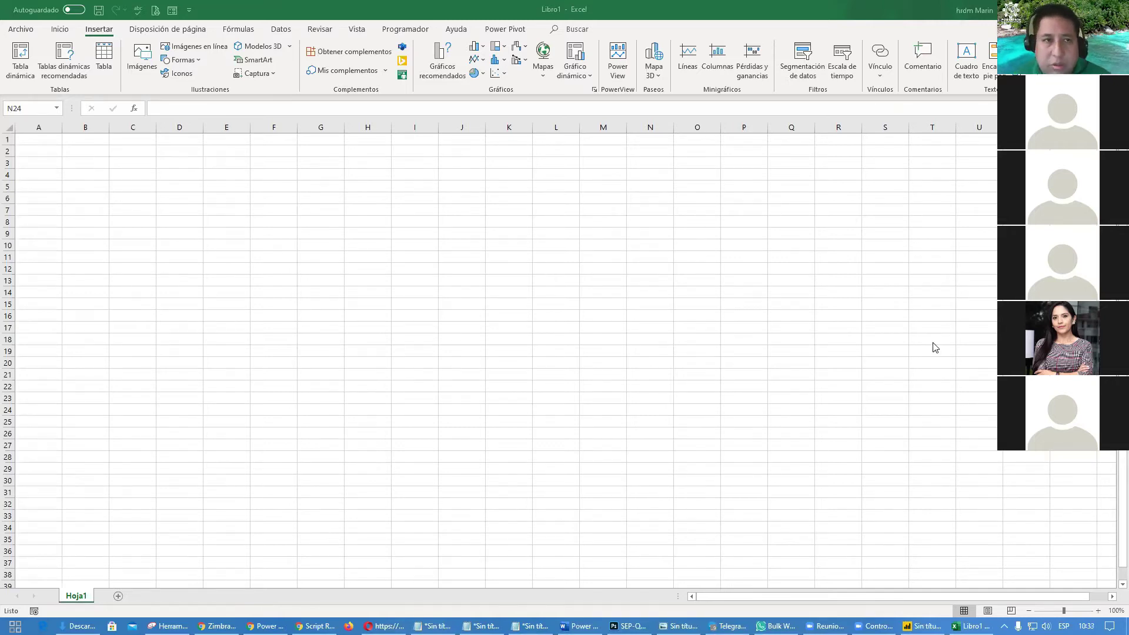
# - Open the view11 workbook from the Escritorio folder on this PC
pyautogui.click(970, 626)
pyautogui.click(60, 28)
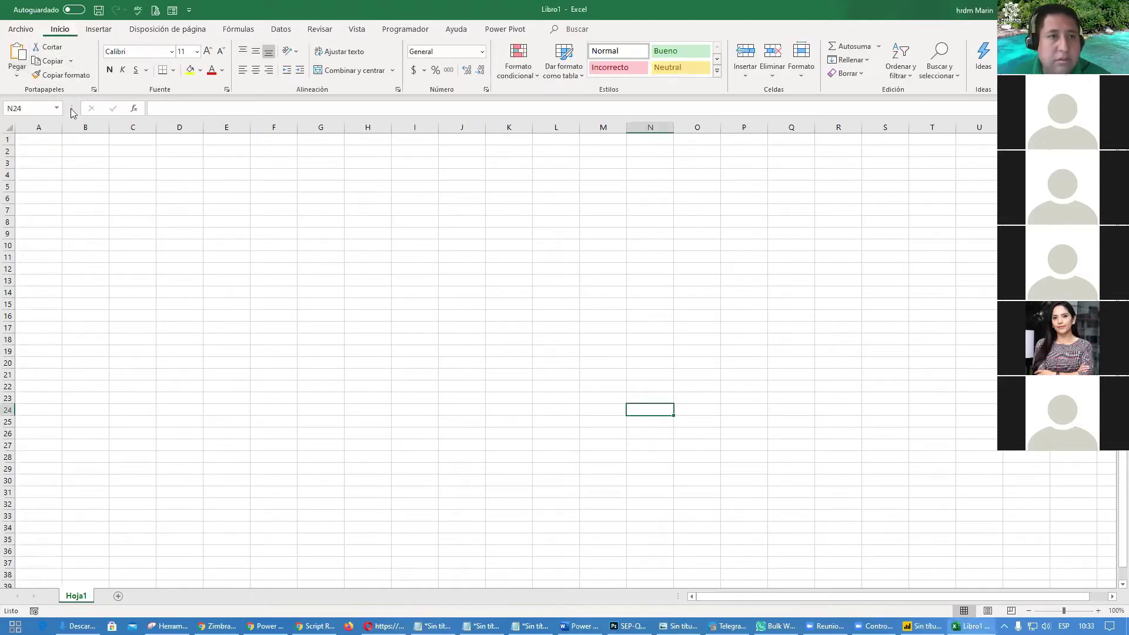
pyautogui.click(167, 334)
pyautogui.hotkey('ctrl', 'o')
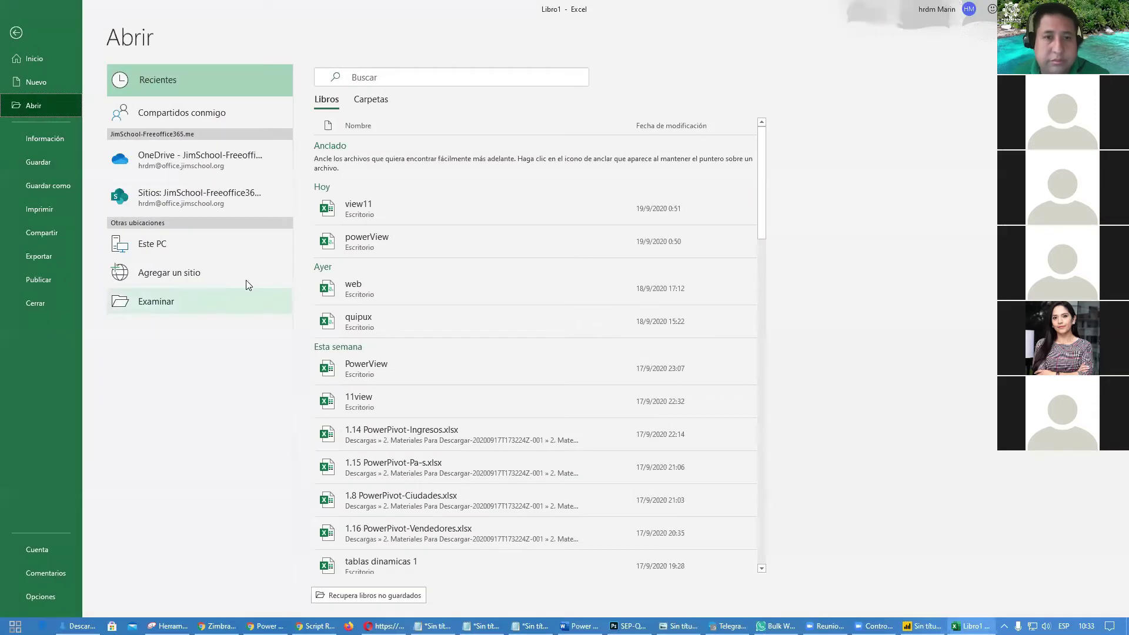
pyautogui.click(153, 243)
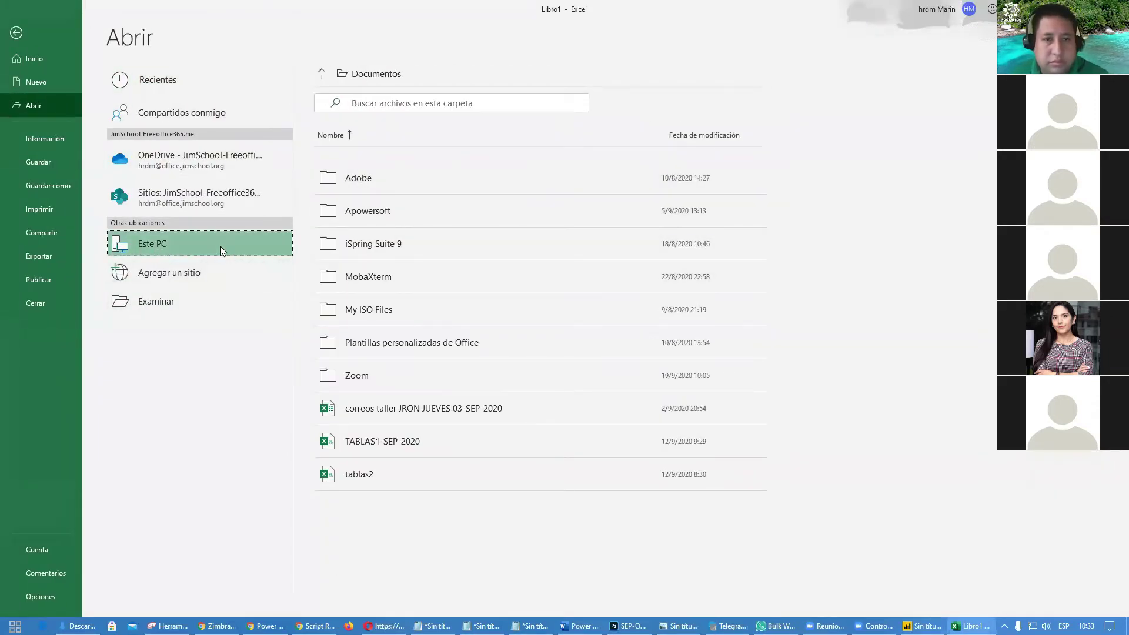
pyautogui.click(50, 92)
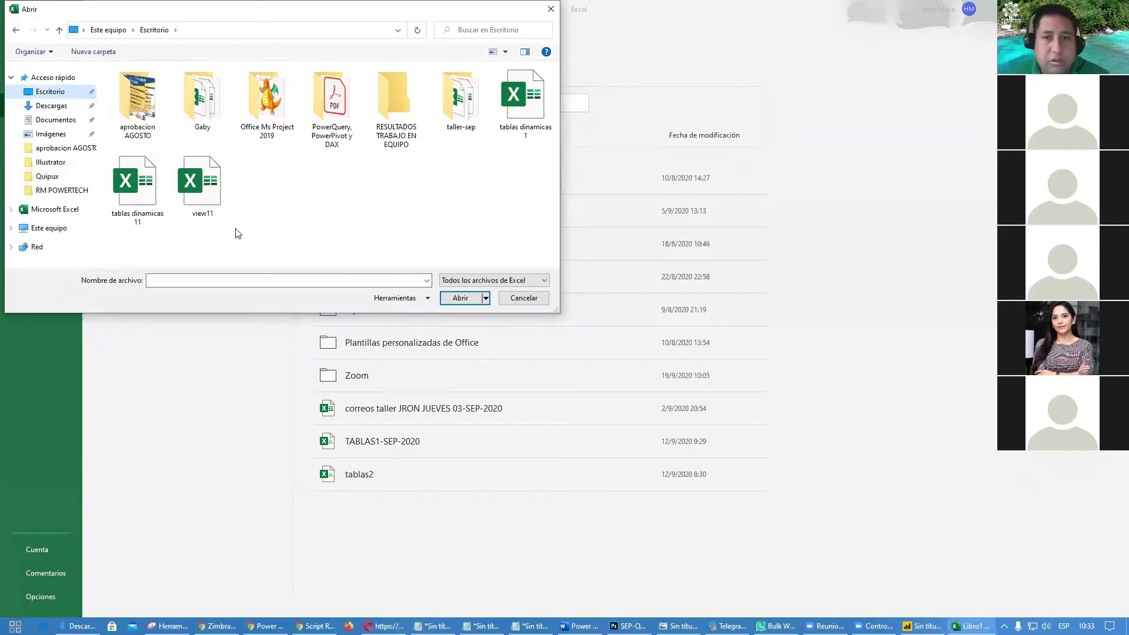
pyautogui.doubleClick(202, 185)
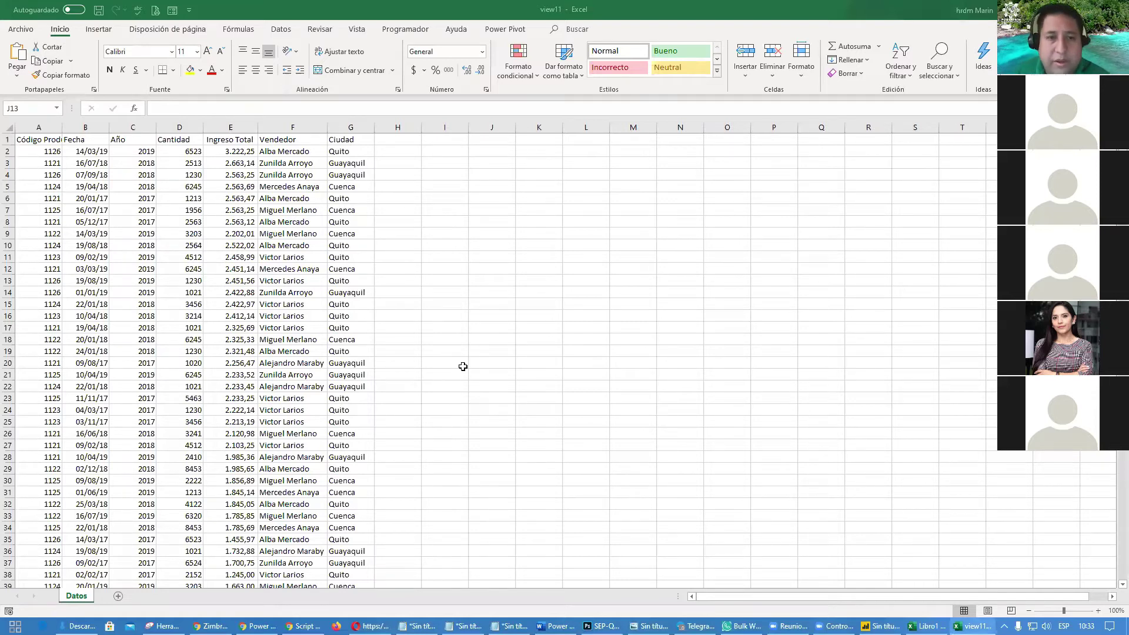
# - Center the column headers in row 1 of the Datos sheet horizontally
pyautogui.click(7, 140)
pyautogui.click(253, 71)
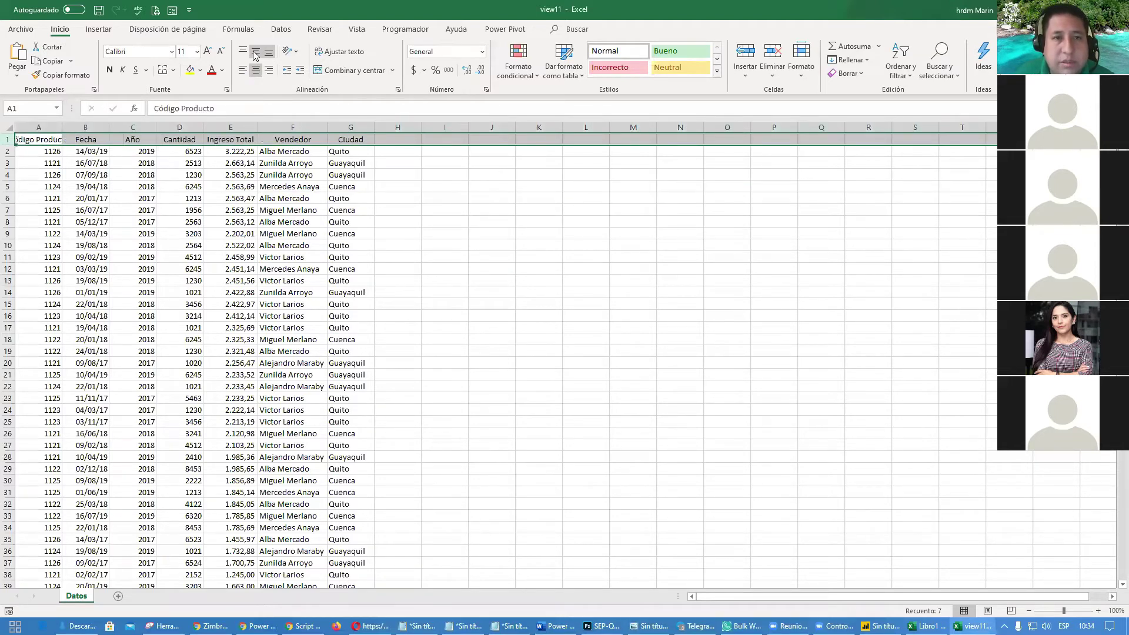
pyautogui.click(482, 292)
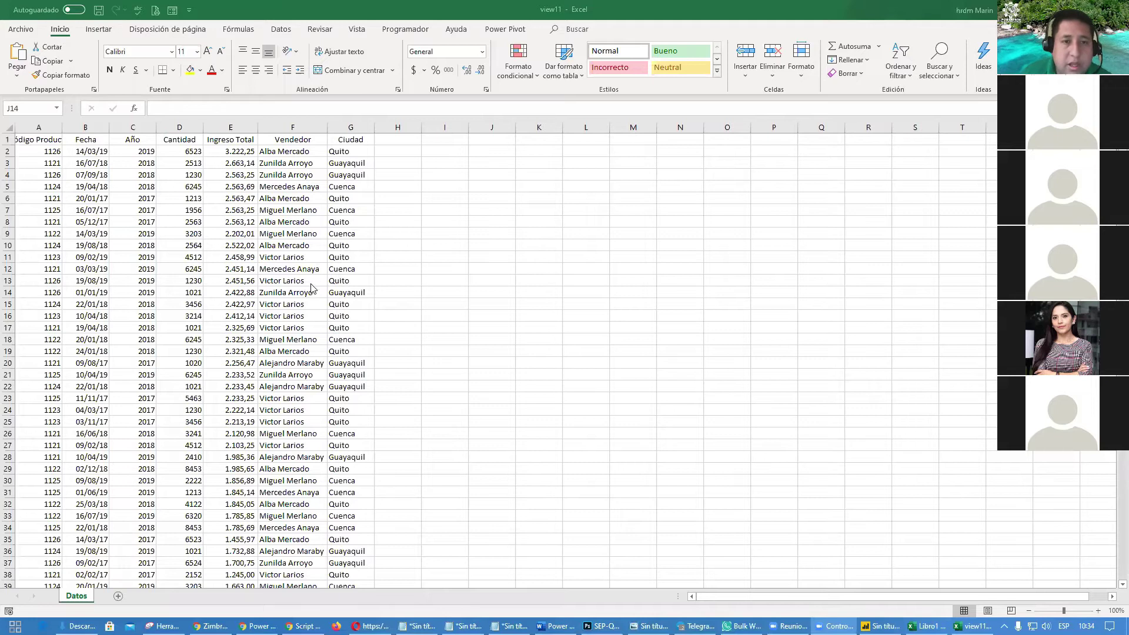
# - Convert the data range A1:G195 on the Datos sheet into a table with headers
pyautogui.click(289, 279)
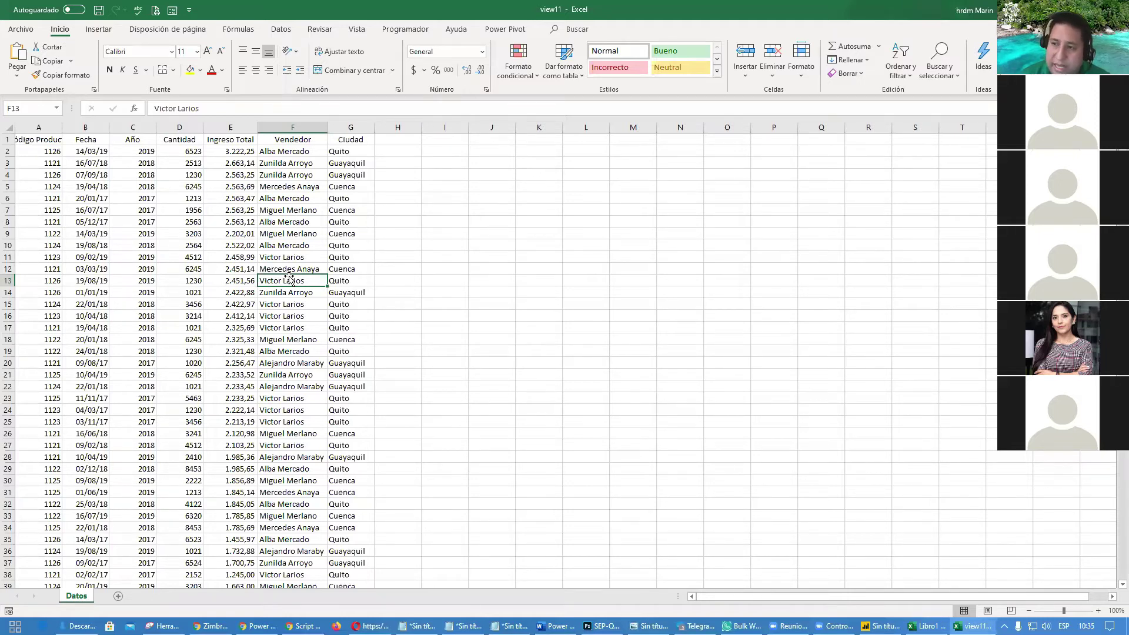
pyautogui.click(148, 352)
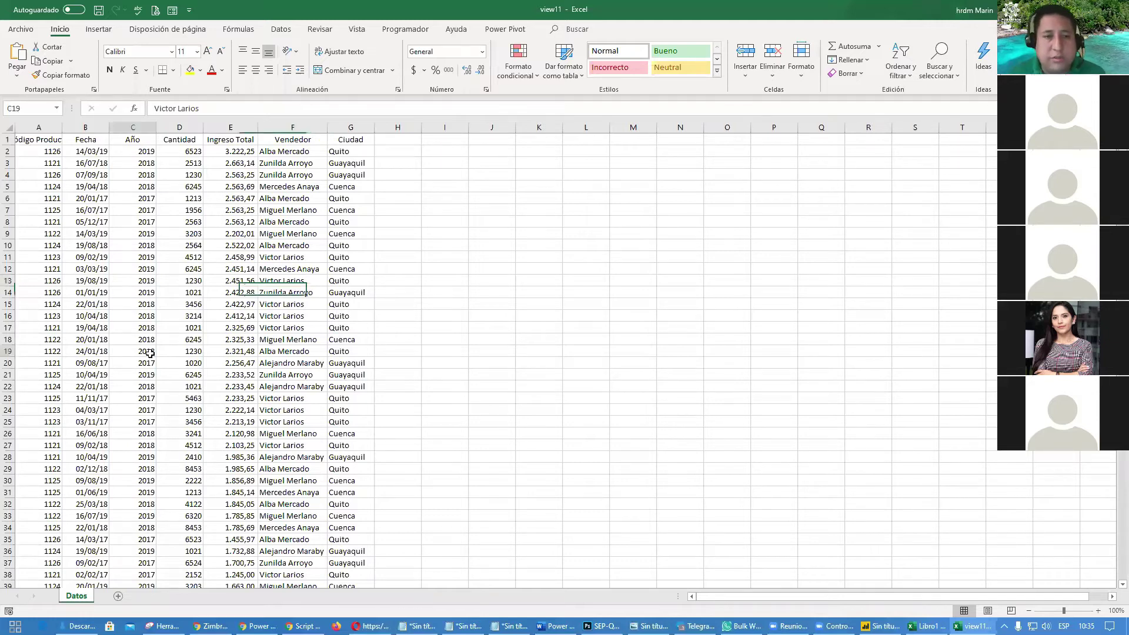
pyautogui.hotkey('ctrl', 't')
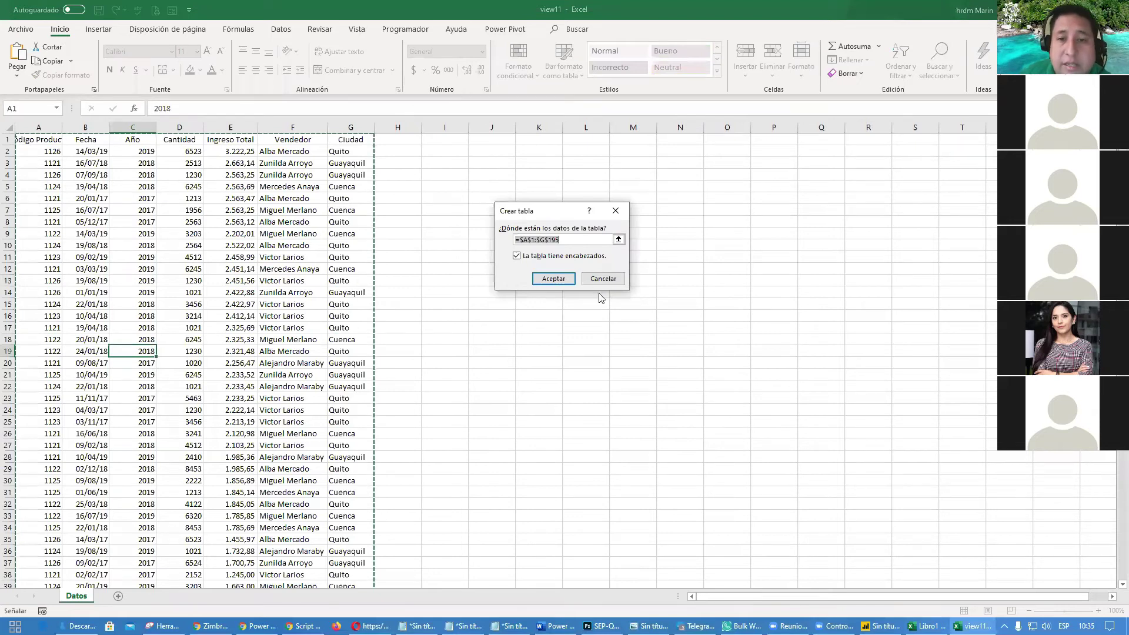
pyautogui.click(554, 278)
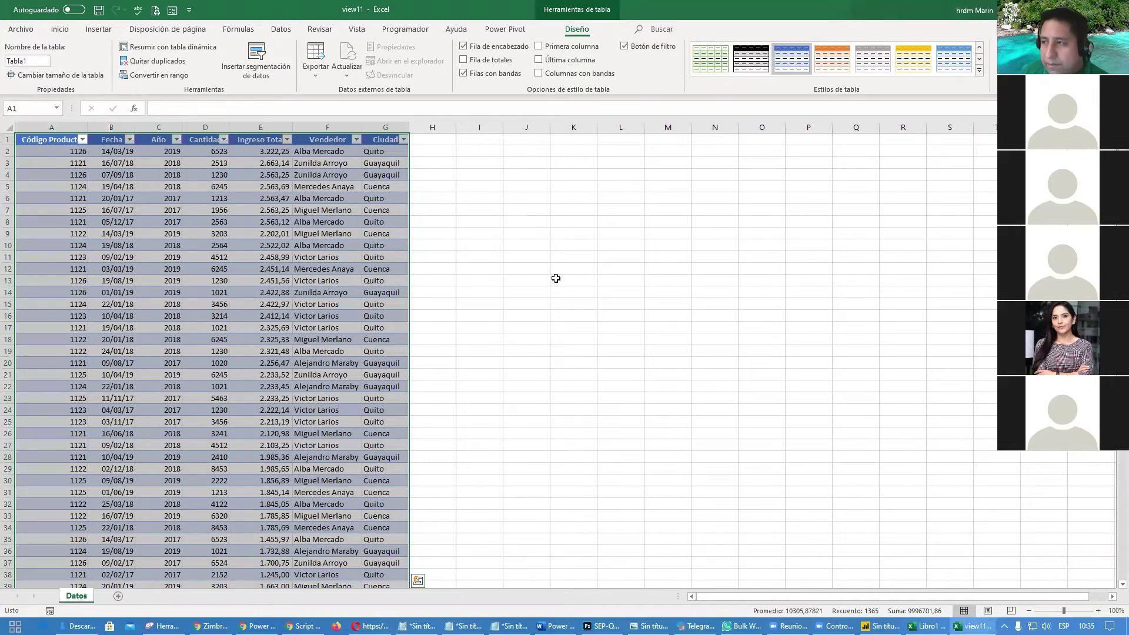
pyautogui.click(270, 337)
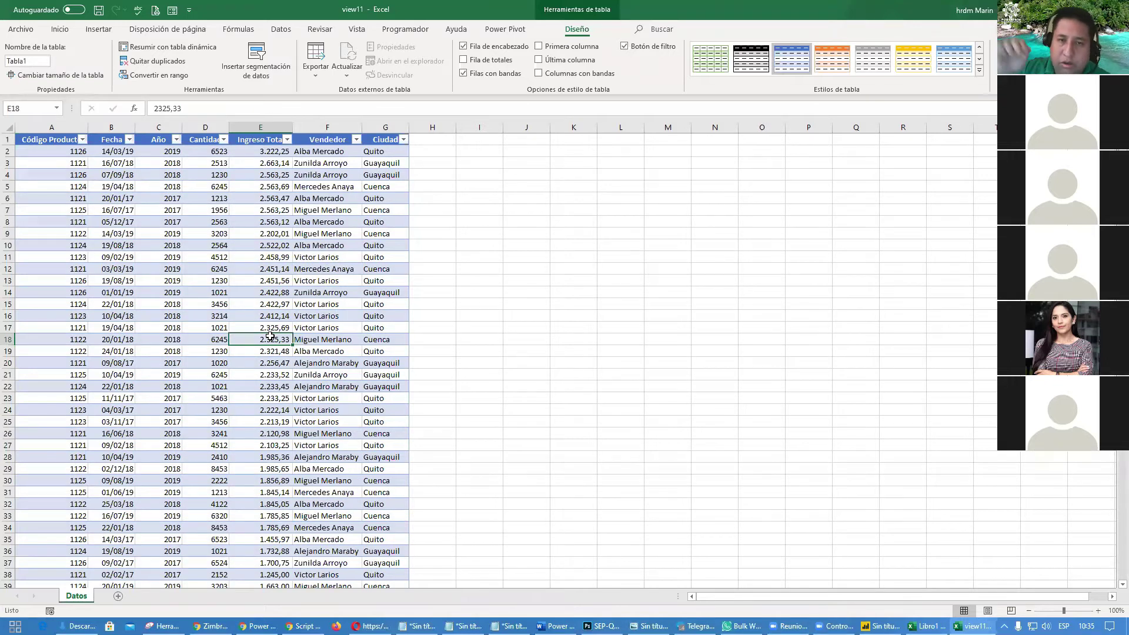
# - Create a pivot table from Tabla1 on a new sheet, with Vendedor as rows and the sum of Ingreso Total as values
pyautogui.click(271, 271)
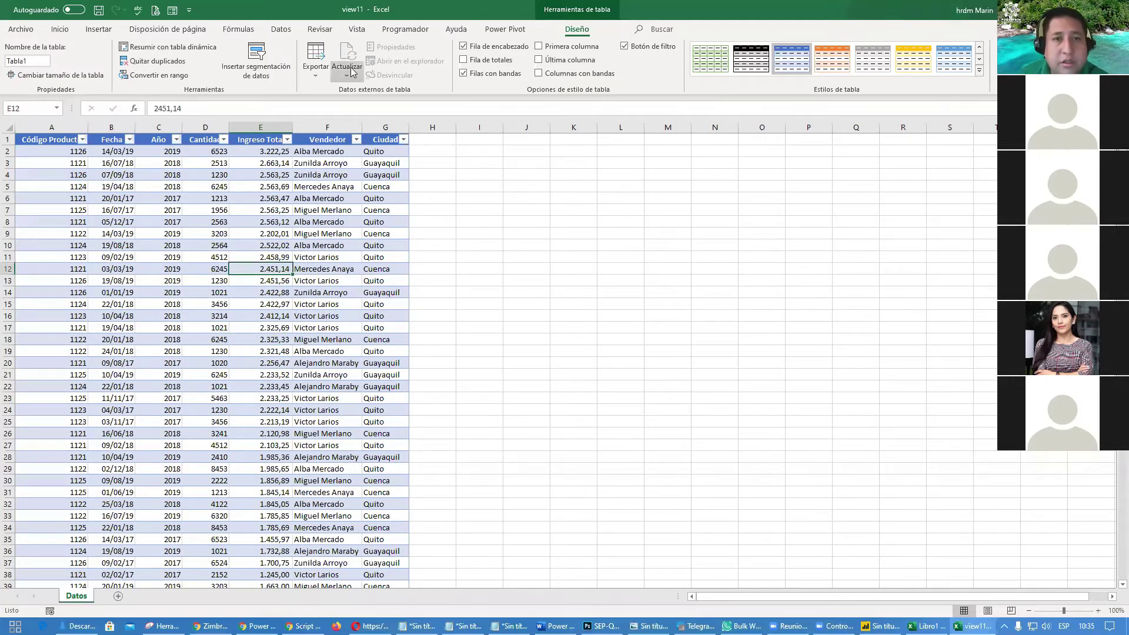
pyautogui.click(99, 29)
pyautogui.click(20, 59)
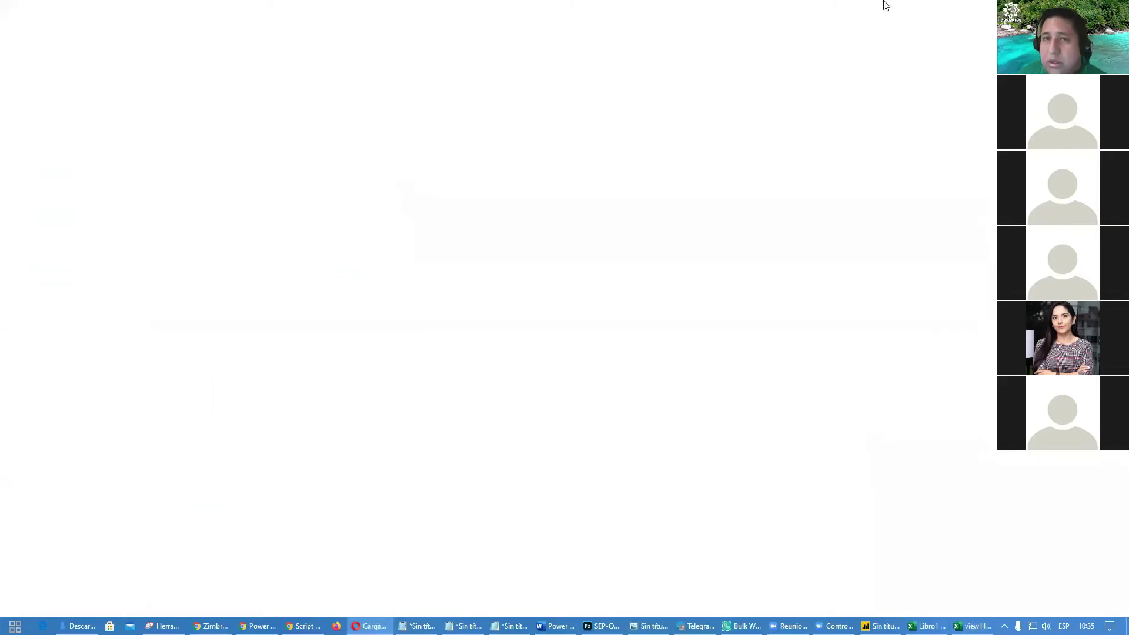
pyautogui.hotkey('alt', 'Tab')
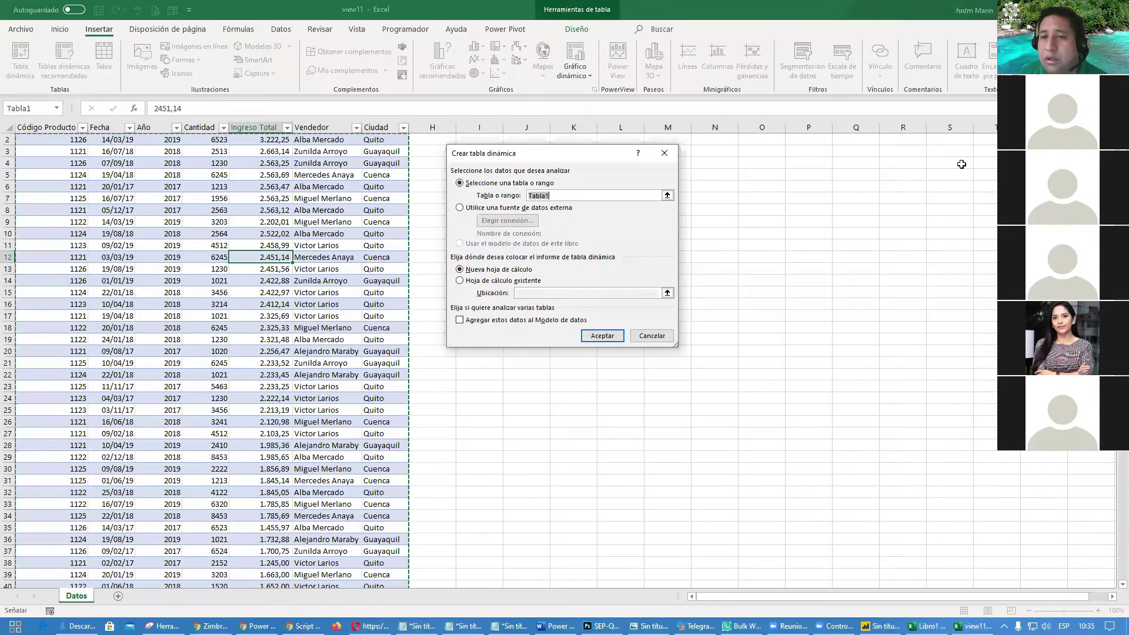
pyautogui.click(617, 336)
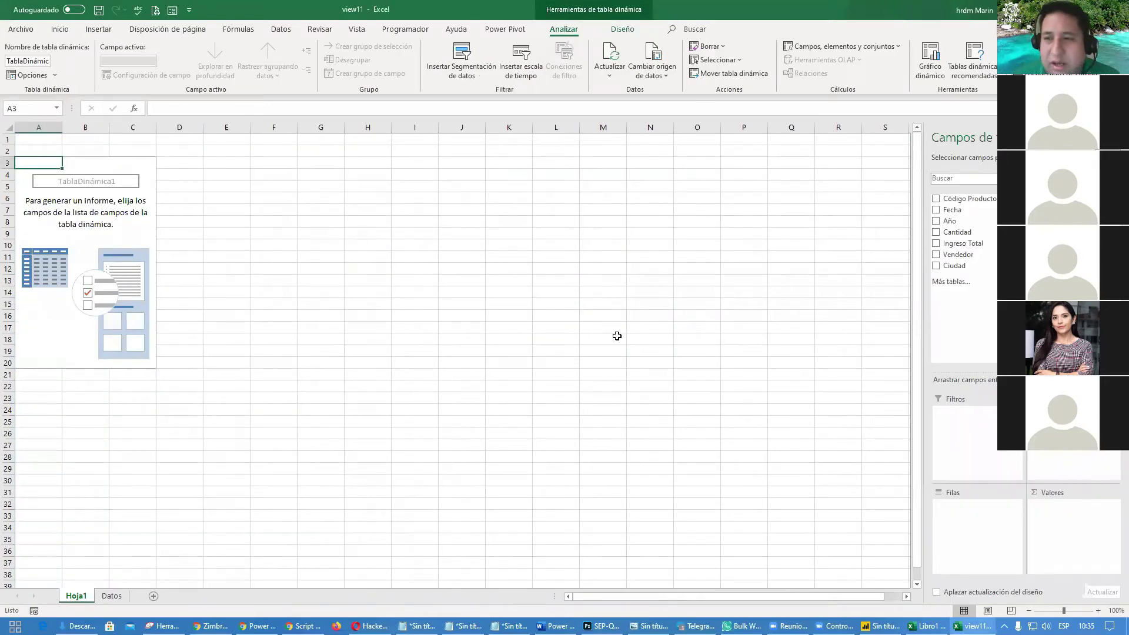
pyautogui.click(937, 256)
pyautogui.click(936, 244)
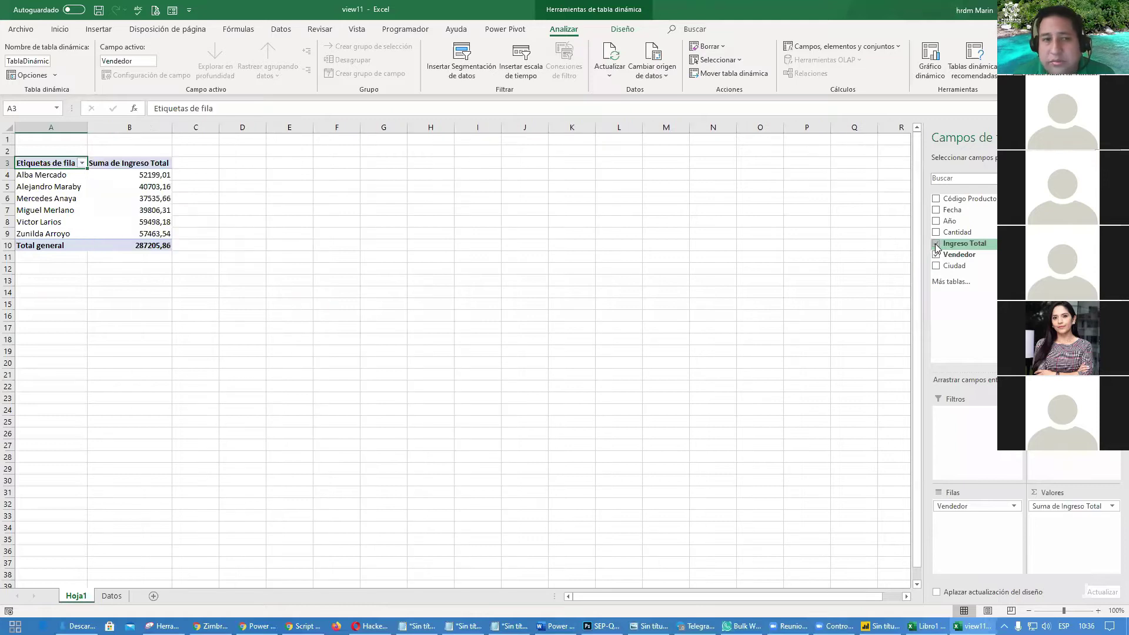
# - Copy the pivot table at A3:B10 on Hoja1 and paste the duplicate at A13
pyautogui.moveTo(32, 163); pyautogui.dragTo(117, 245)
pyautogui.hotkey('ctrl', 'c')
pyautogui.click(44, 280)
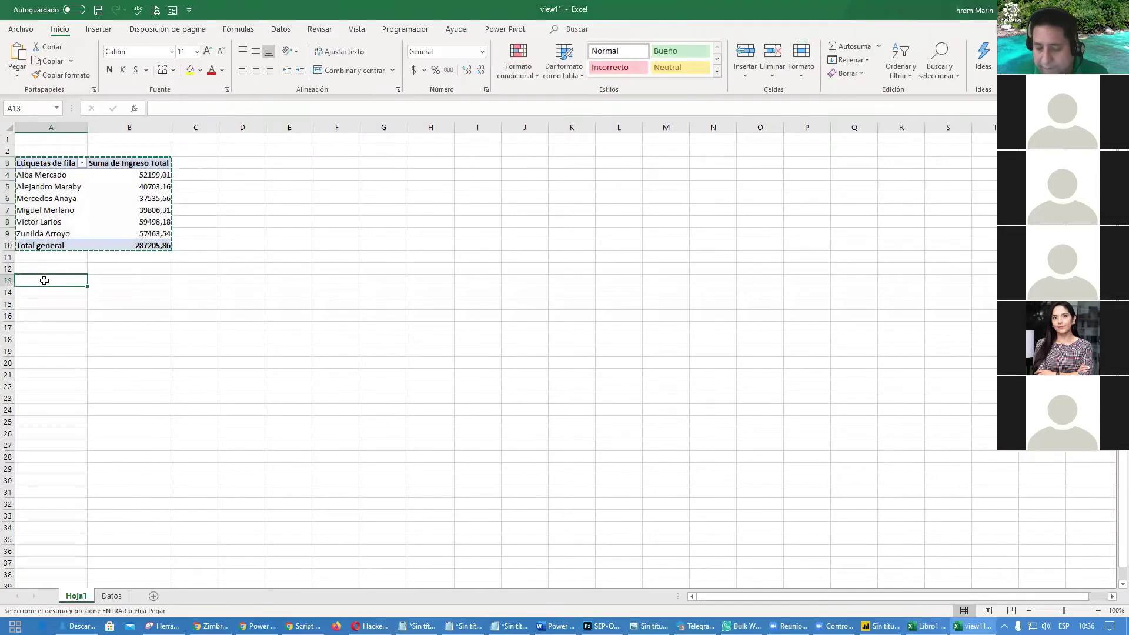
pyautogui.hotkey('ctrl', 'v')
pyautogui.click(129, 328)
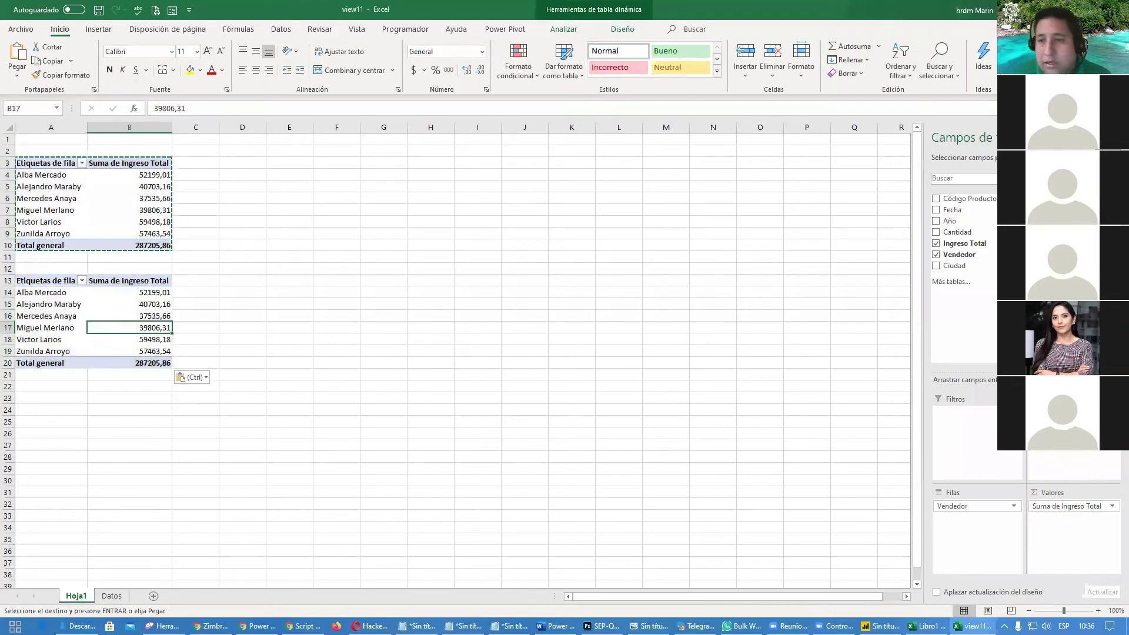
# - Rearrange the pivot table at A13 to show the sum of Ingreso Total by Vendedor in rows and Año in columns
pyautogui.click(941, 245)
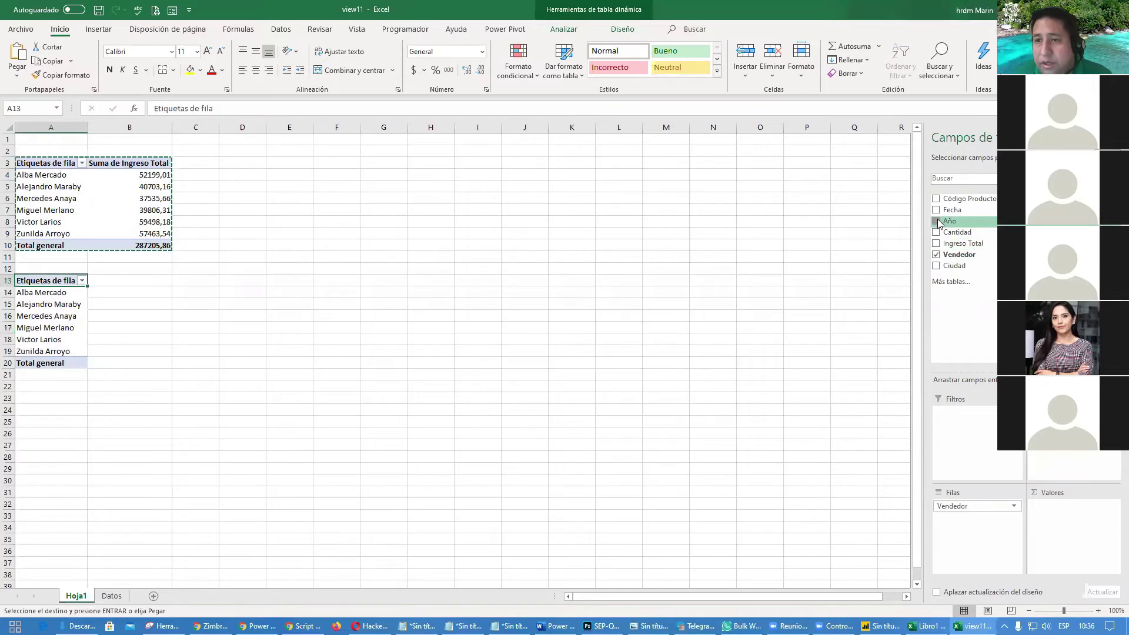
pyautogui.click(937, 222)
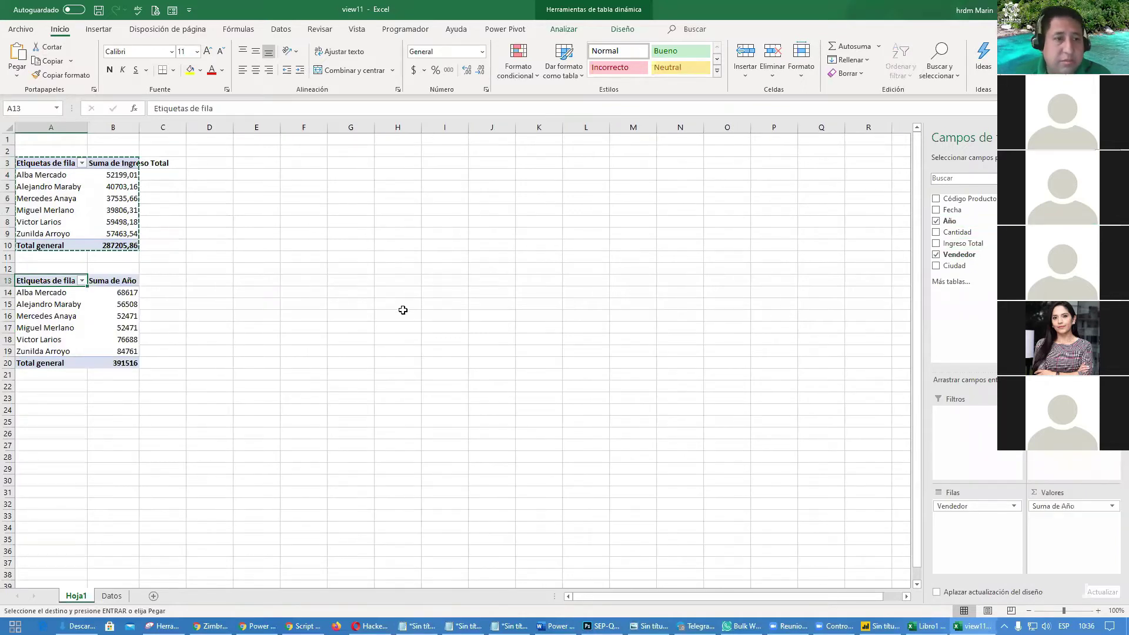
pyautogui.click(937, 221)
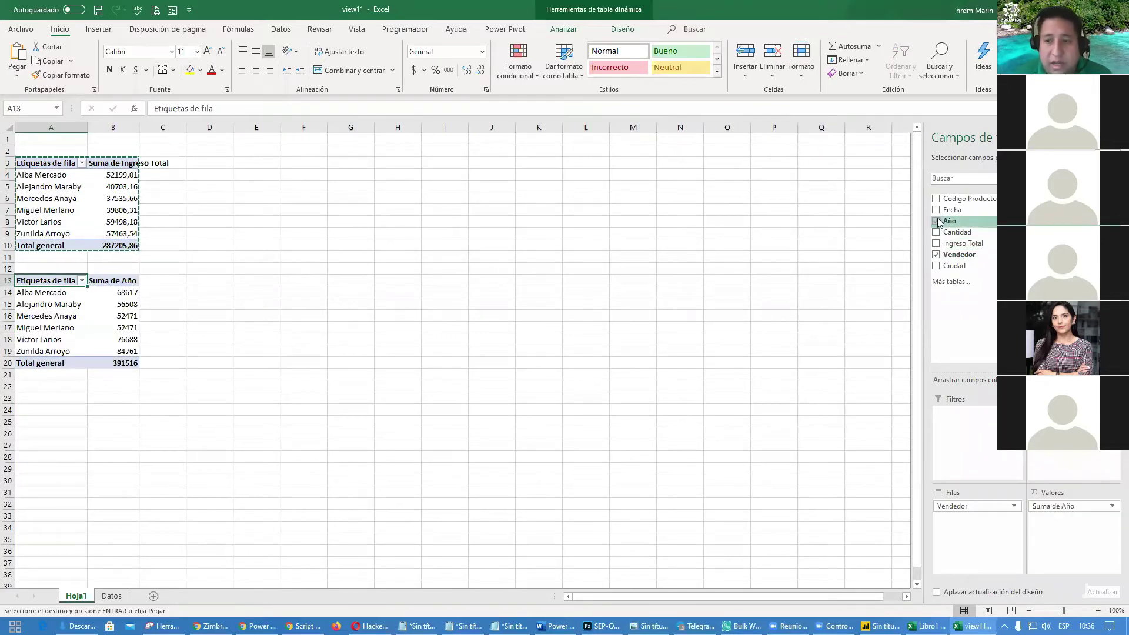
pyautogui.click(937, 221)
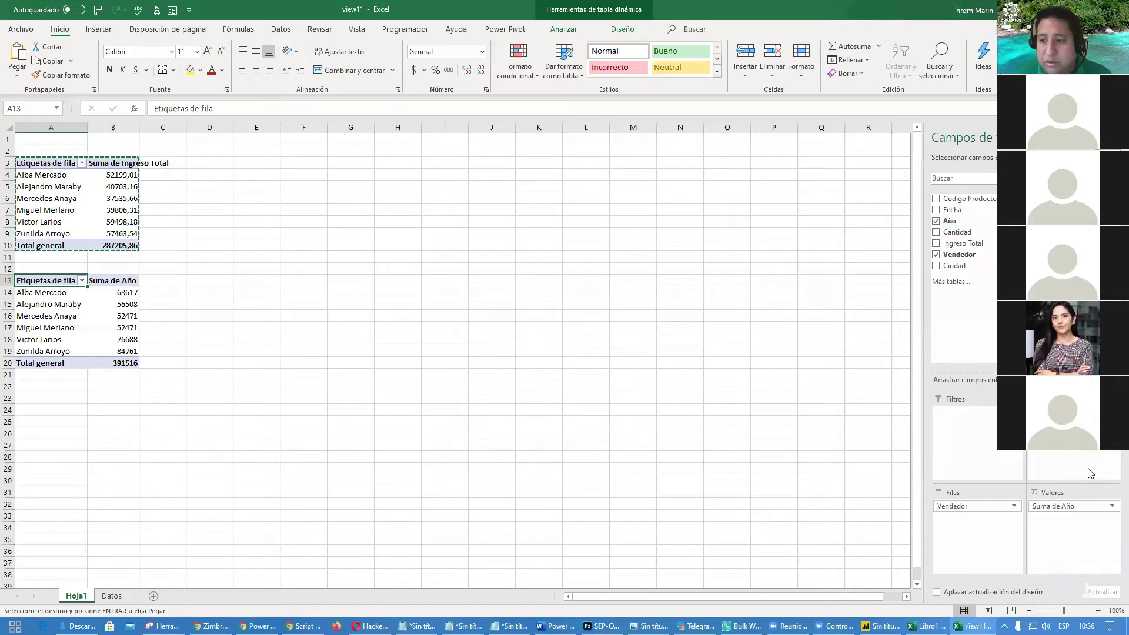
pyautogui.moveTo(1060, 507); pyautogui.dragTo(1058, 468)
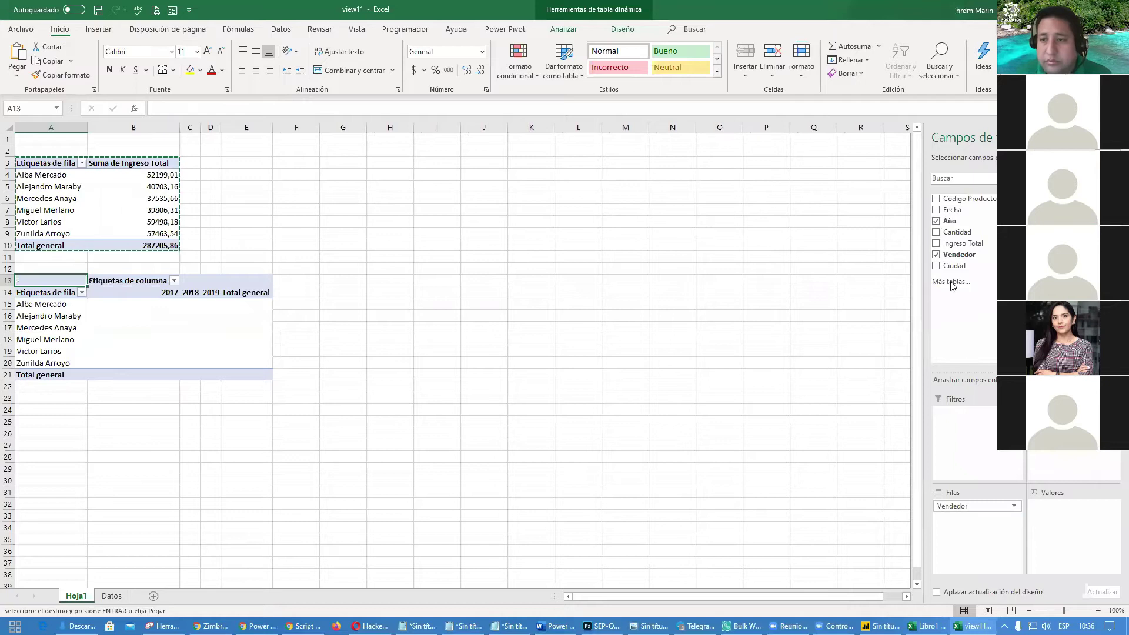
pyautogui.click(937, 244)
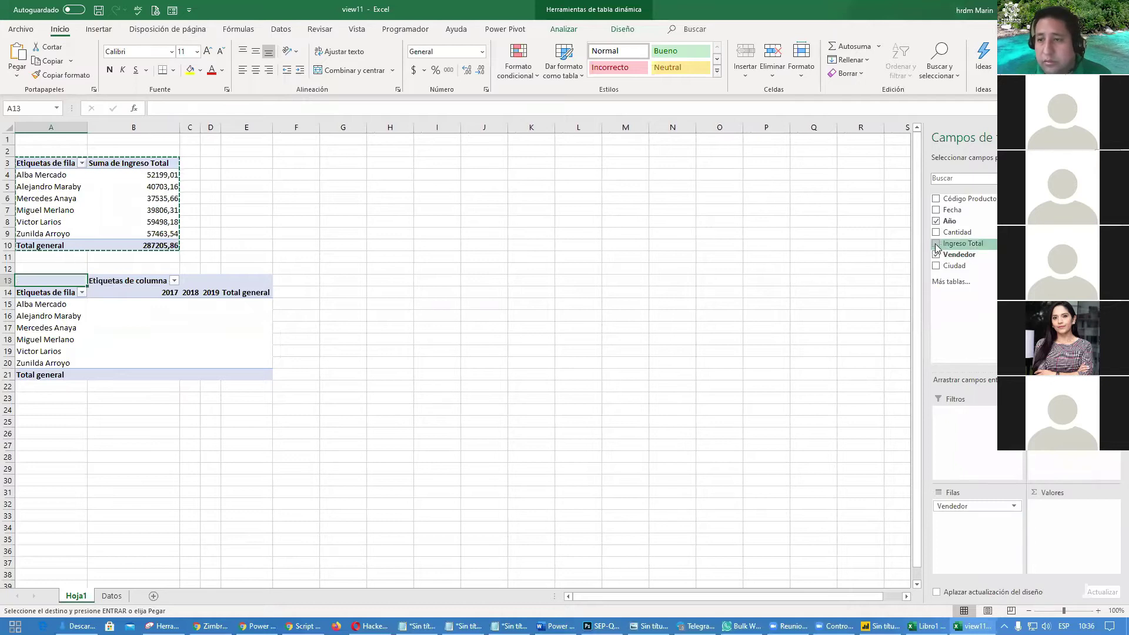
pyautogui.click(506, 409)
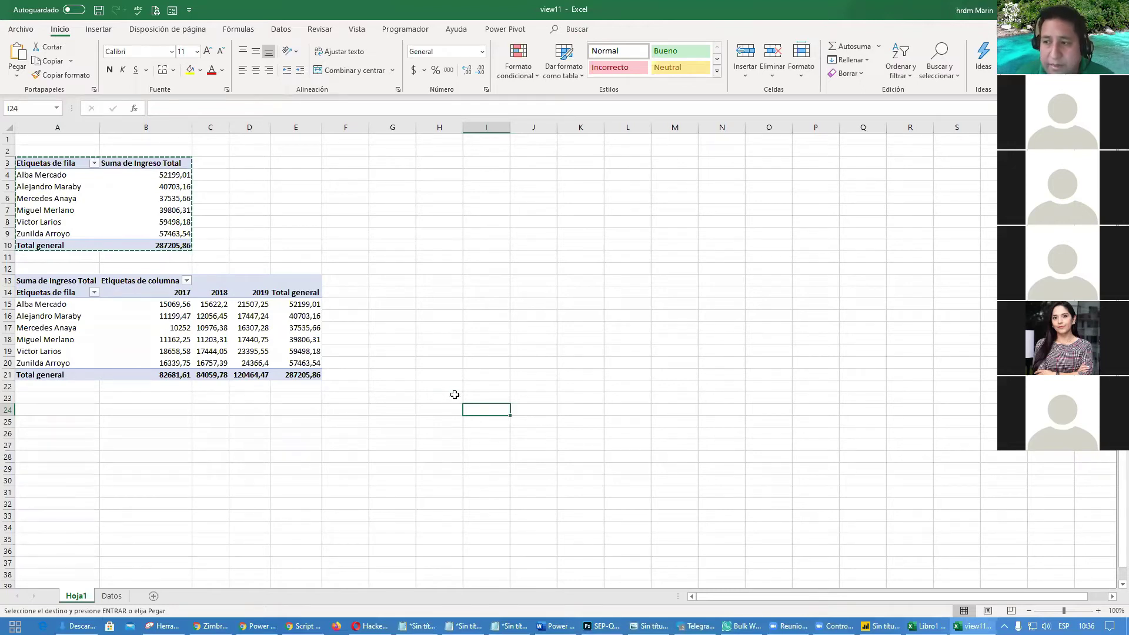
# - Paste another copy of the vendor pivot table at A24 and replace its Vendedor rows with Código Producto, keeping Ingreso Total as values
pyautogui.click(63, 410)
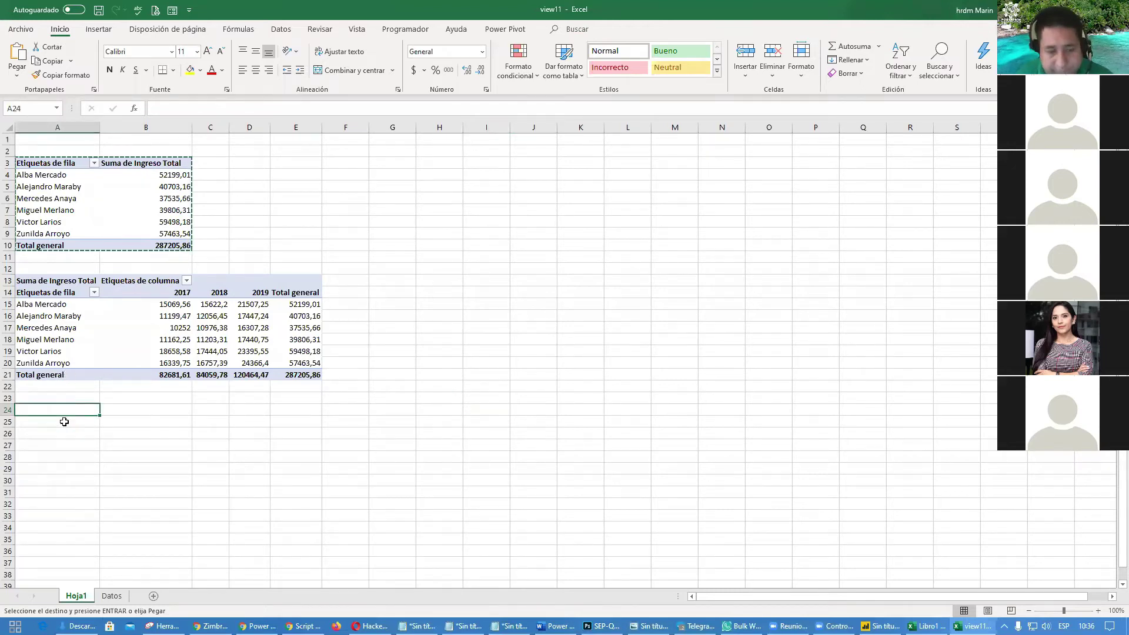
pyautogui.hotkey('ctrl', 'v')
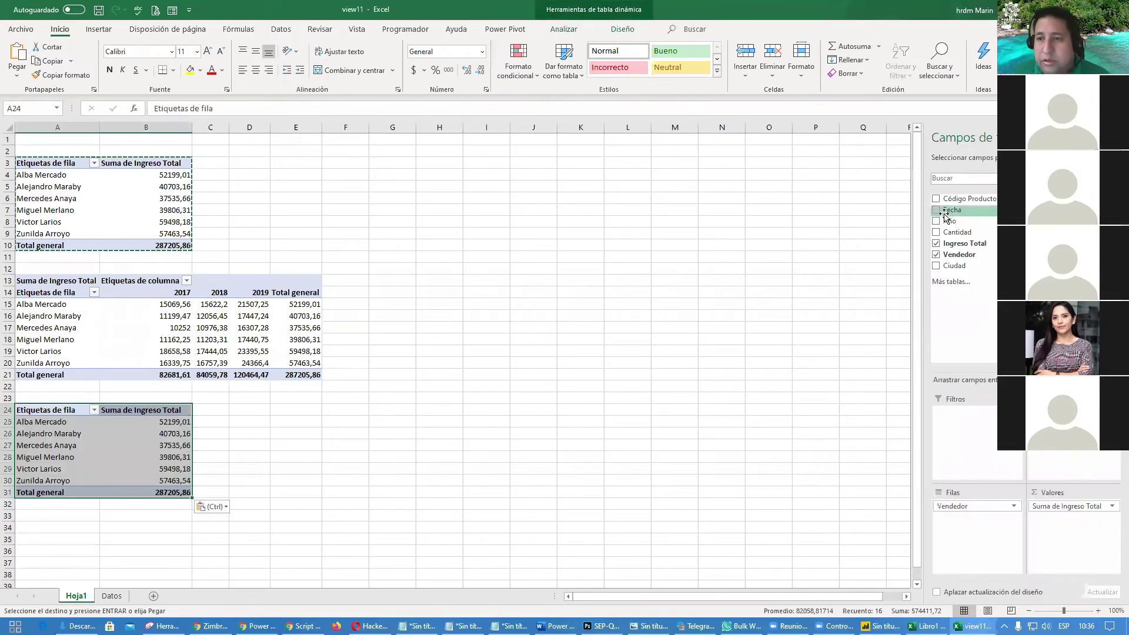
pyautogui.click(936, 200)
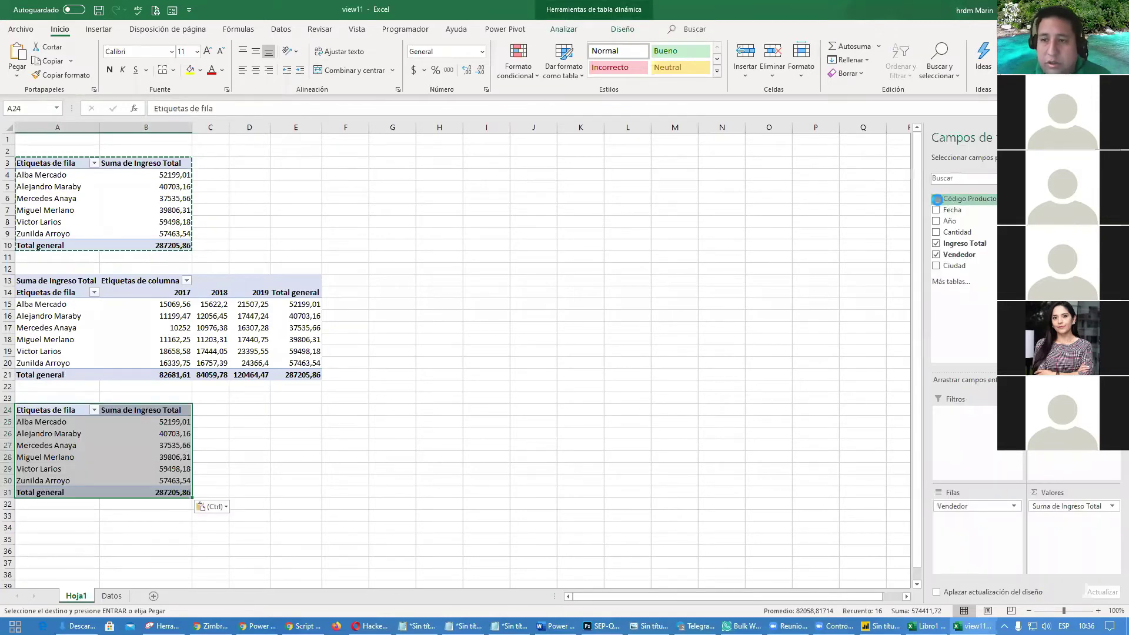
pyautogui.click(936, 255)
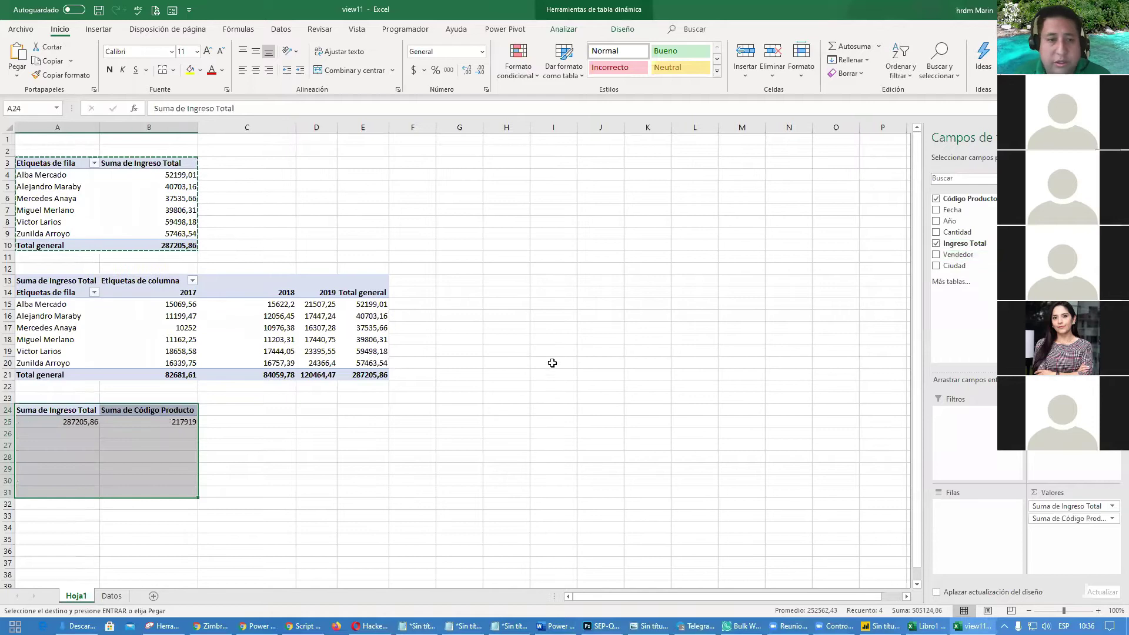
pyautogui.click(504, 398)
pyautogui.moveTo(39, 404); pyautogui.dragTo(56, 422)
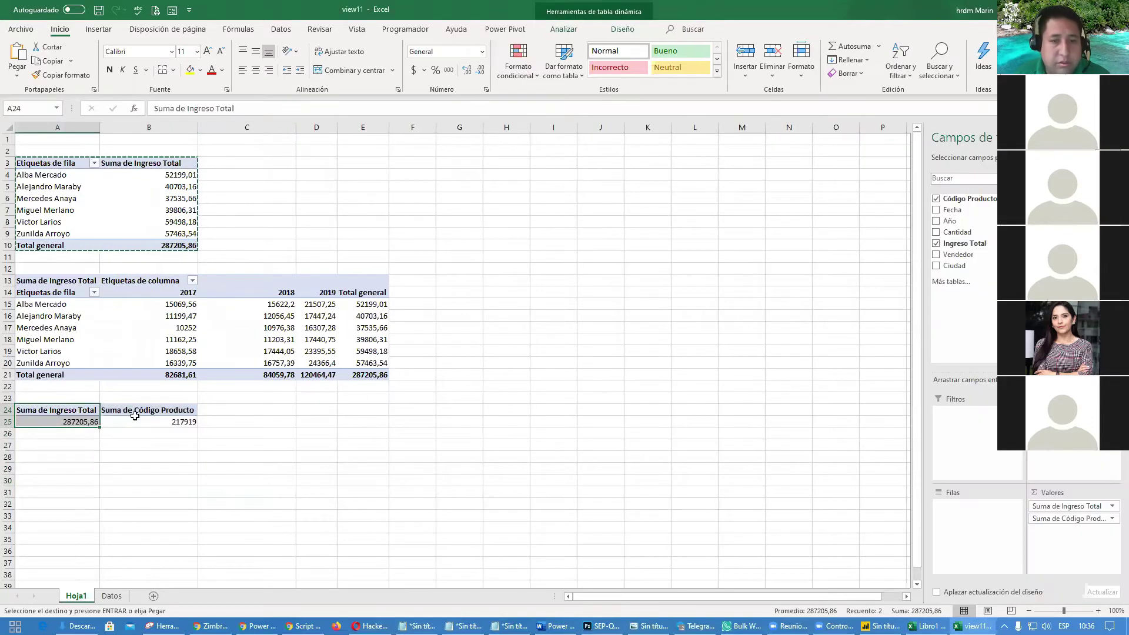
pyautogui.moveTo(1071, 518); pyautogui.dragTo(949, 518)
pyautogui.click(380, 444)
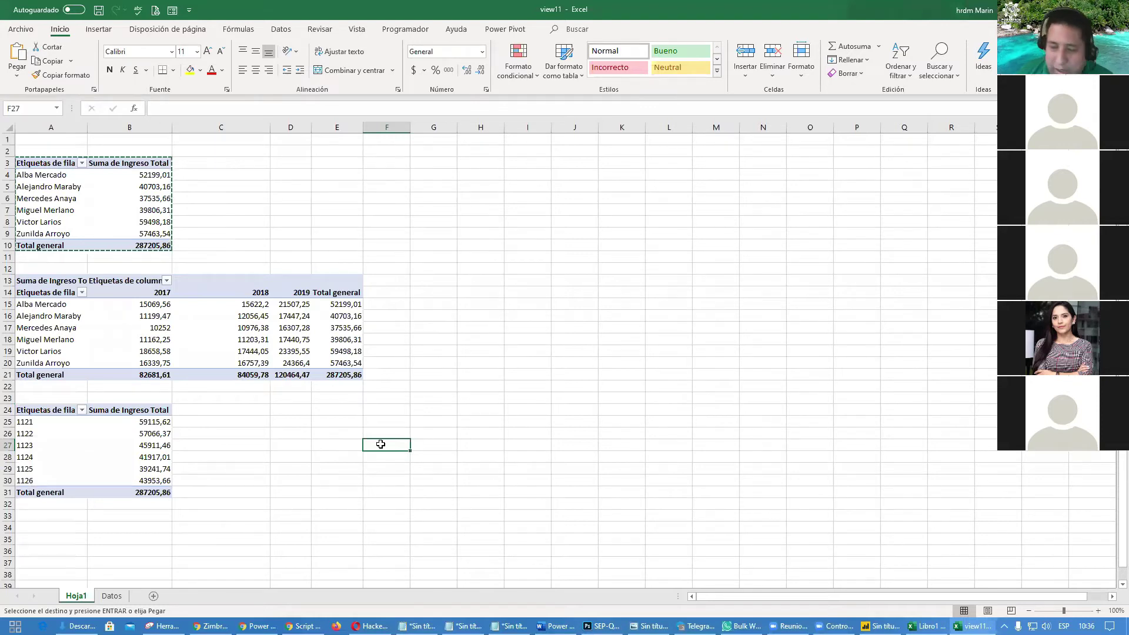
# - Review the source table on the Datos sheet with the insert commands displayed
pyautogui.click(309, 255)
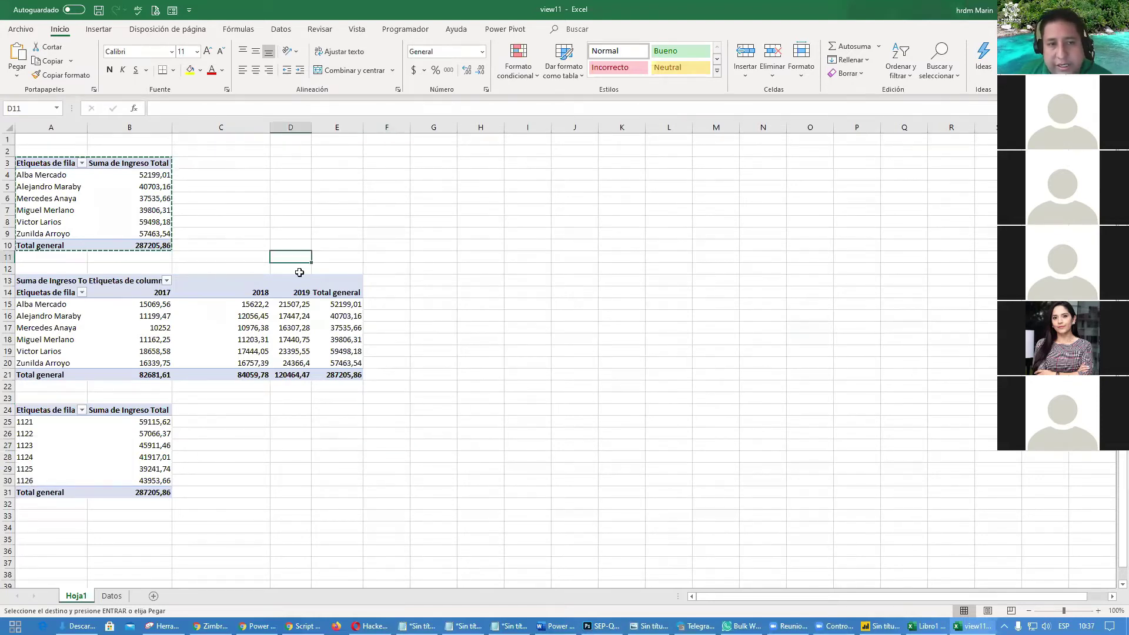
pyautogui.click(110, 595)
pyautogui.click(259, 464)
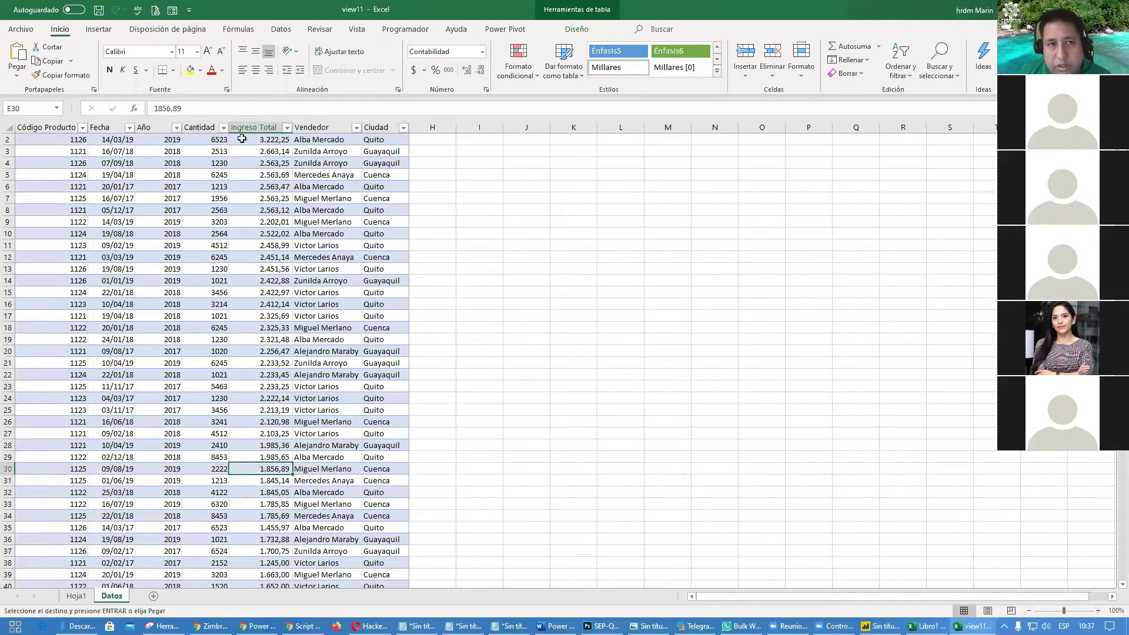
pyautogui.click(99, 29)
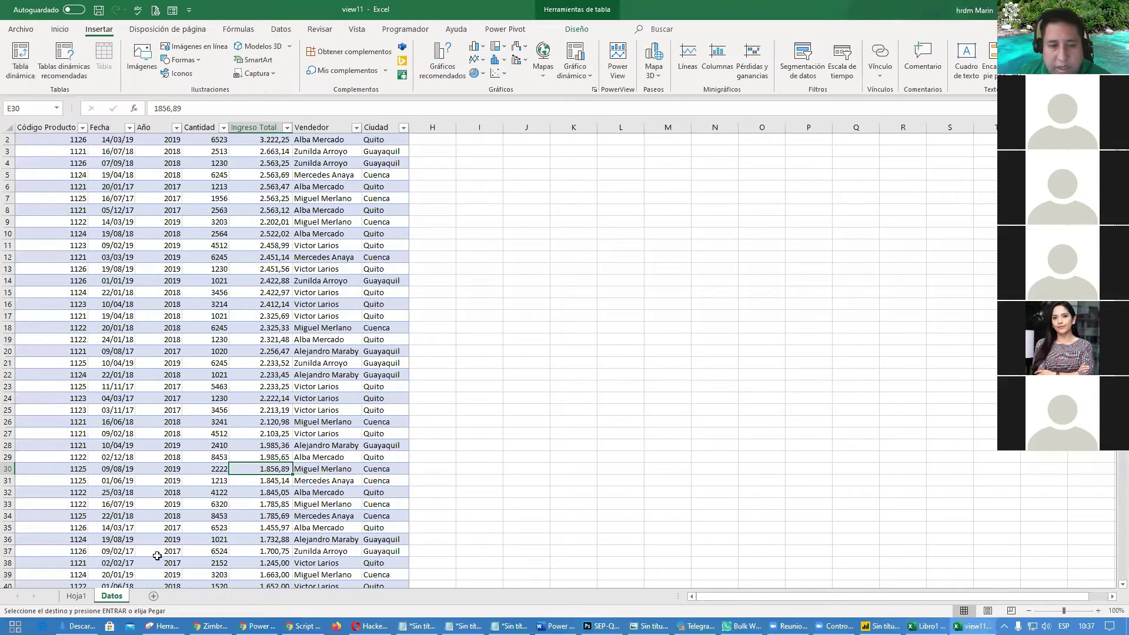
# - Return to Hoja1, clear the pending copy selection and narrow column C
pyautogui.click(76, 596)
pyautogui.click(394, 200)
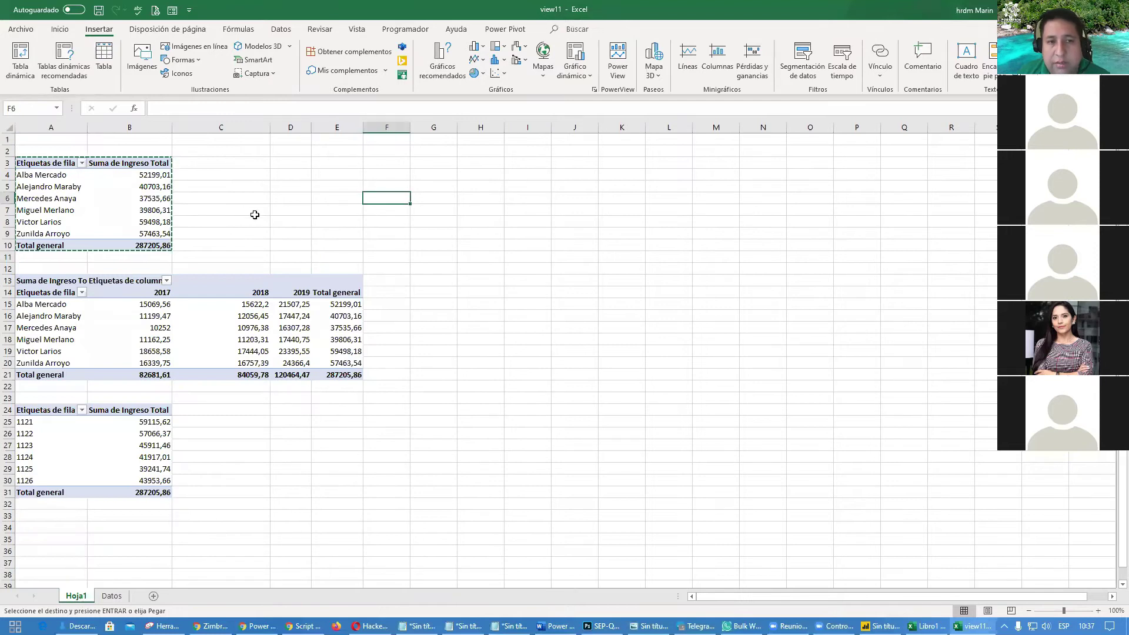
pyautogui.press('Escape')
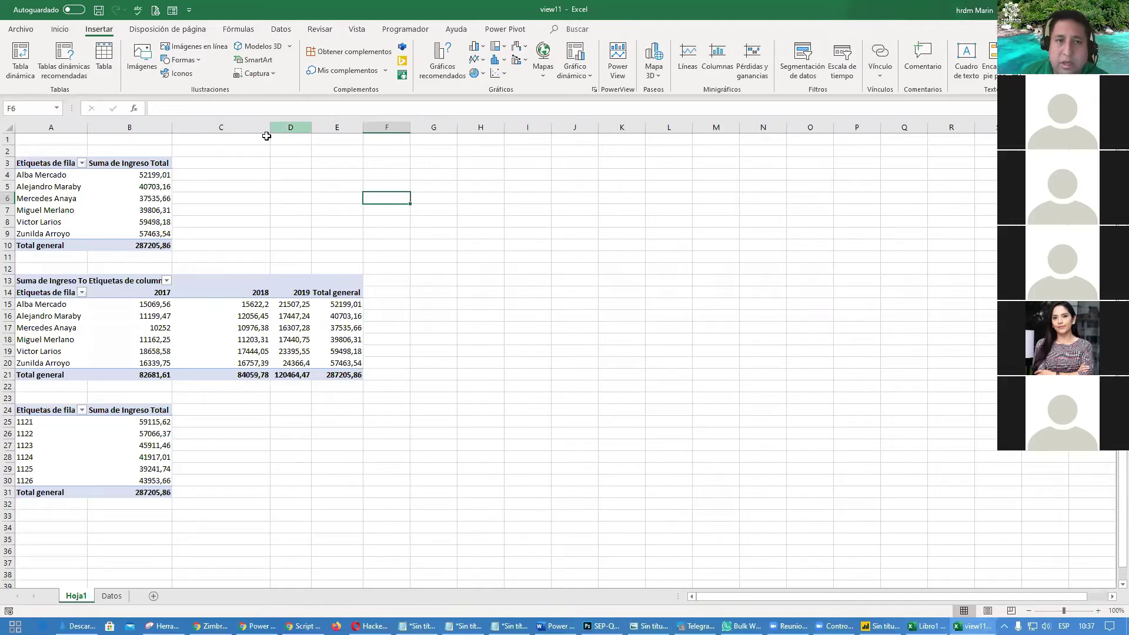
pyautogui.moveTo(270, 128); pyautogui.dragTo(232, 134)
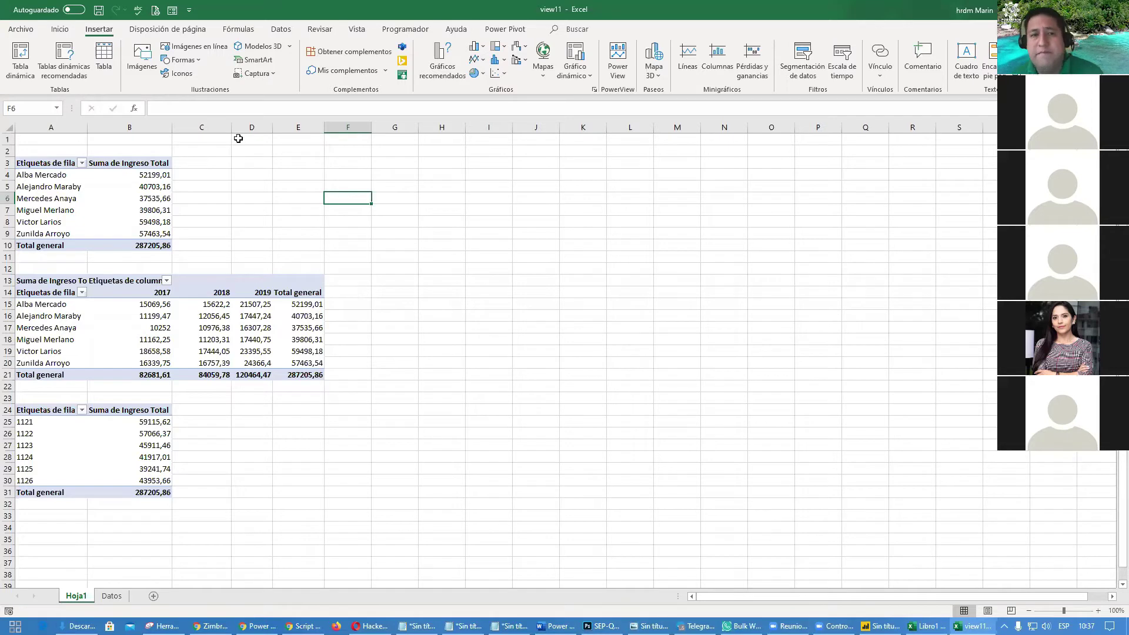
# - Examine the fields used by each of the three pivot tables on Hoja1
pyautogui.click(110, 189)
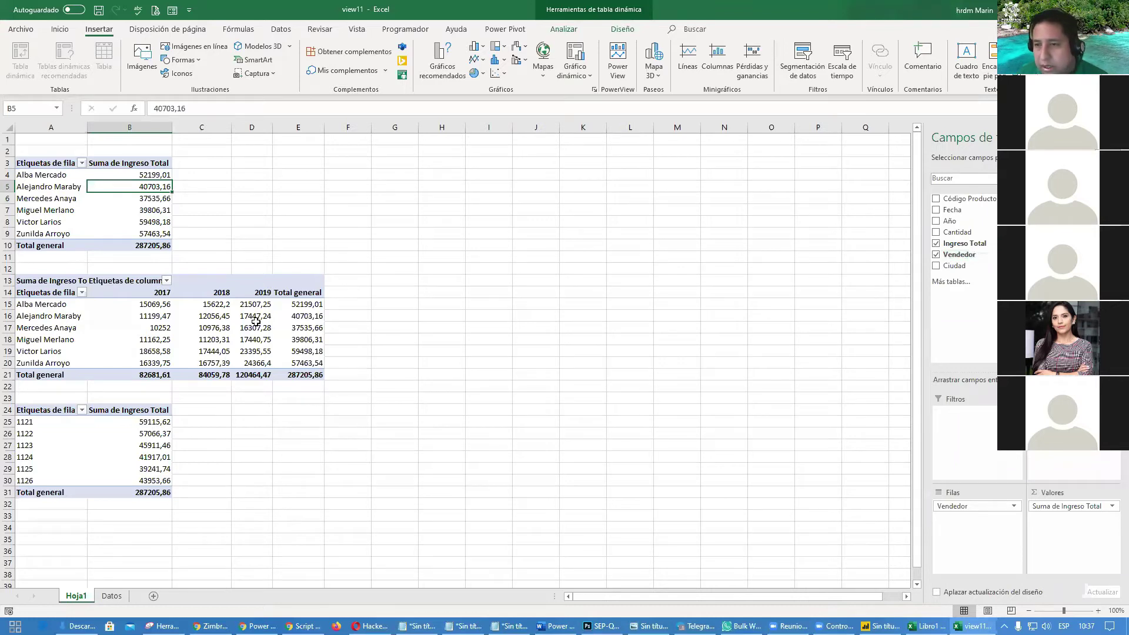
pyautogui.click(258, 325)
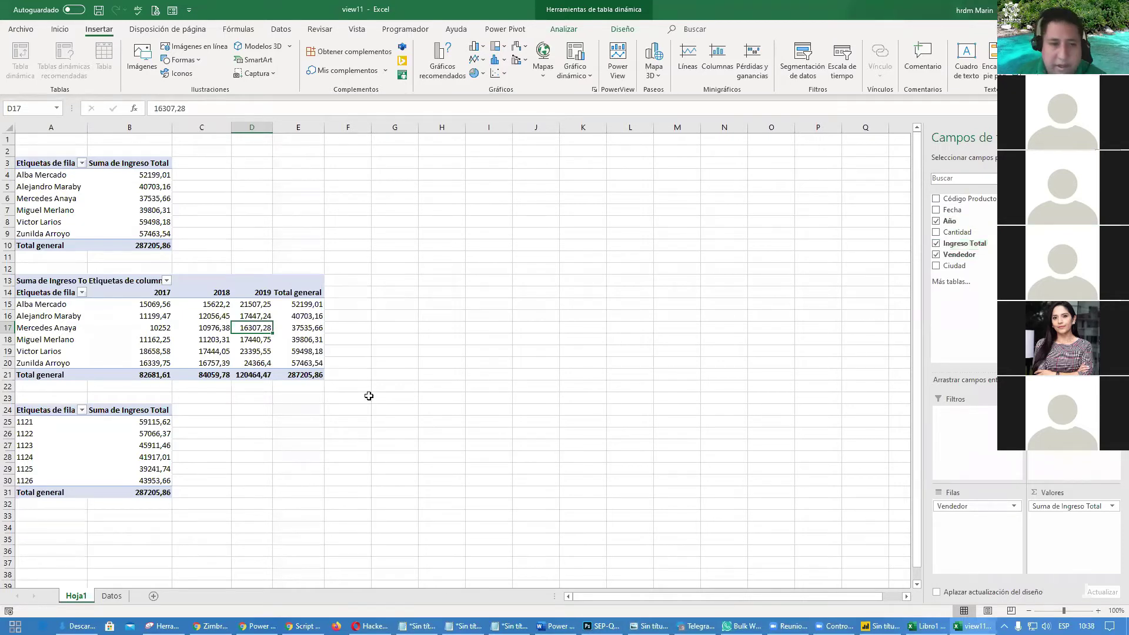
pyautogui.click(66, 447)
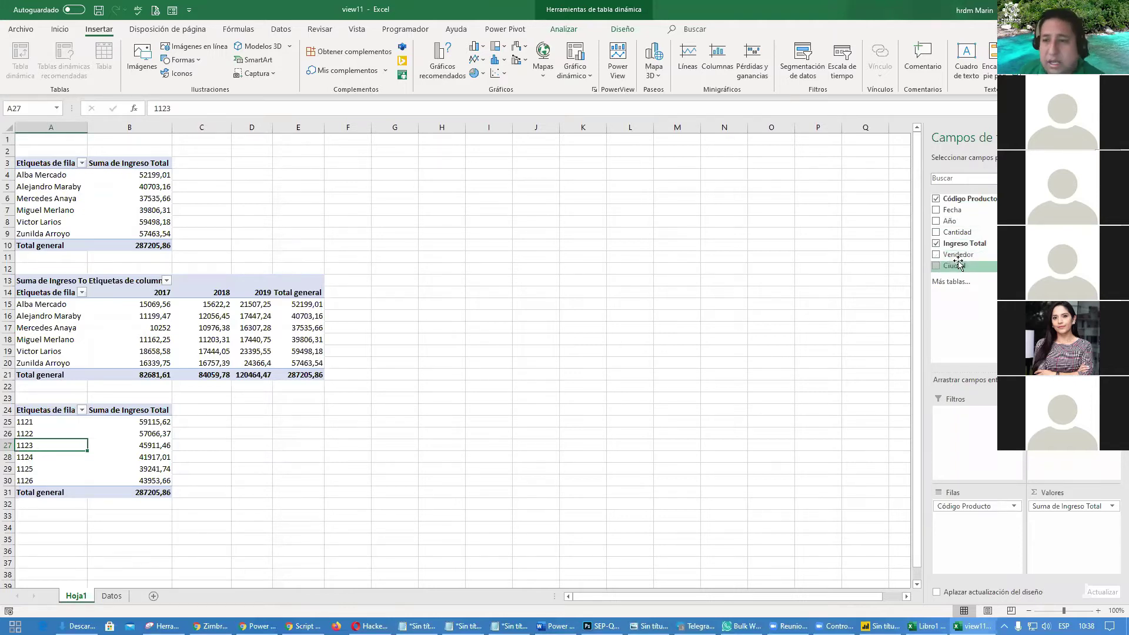
# - Paste a copy of the product pivot table at A34 and replace its Código Producto rows with Ciudad
pyautogui.click(480, 447)
pyautogui.moveTo(33, 410); pyautogui.dragTo(173, 494)
pyautogui.hotkey('ctrl', 'c')
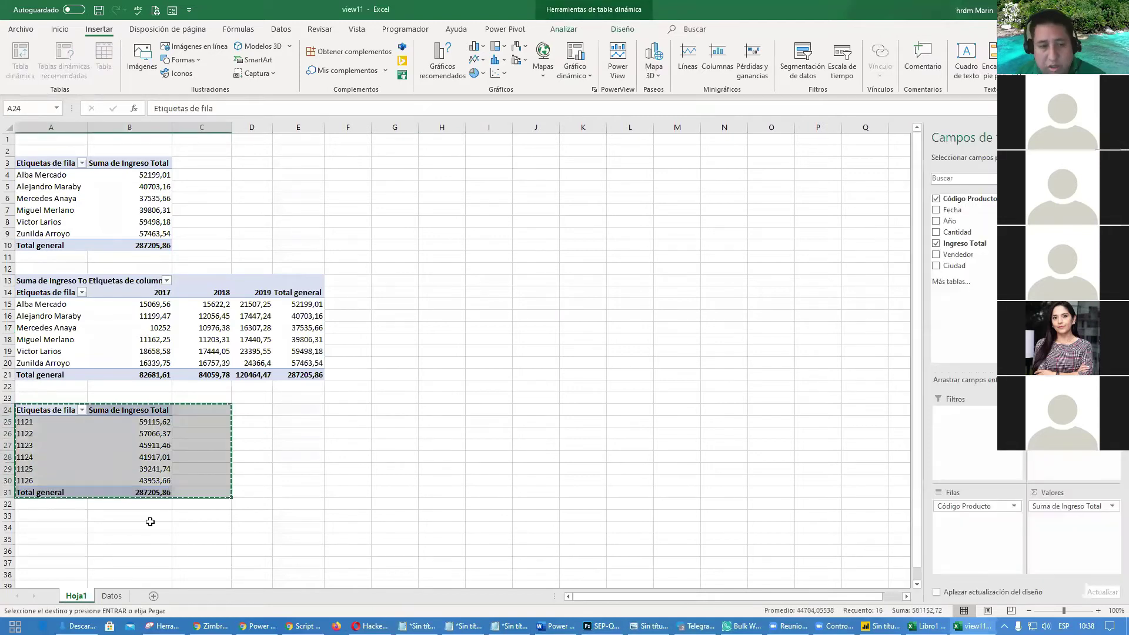
pyautogui.click(75, 527)
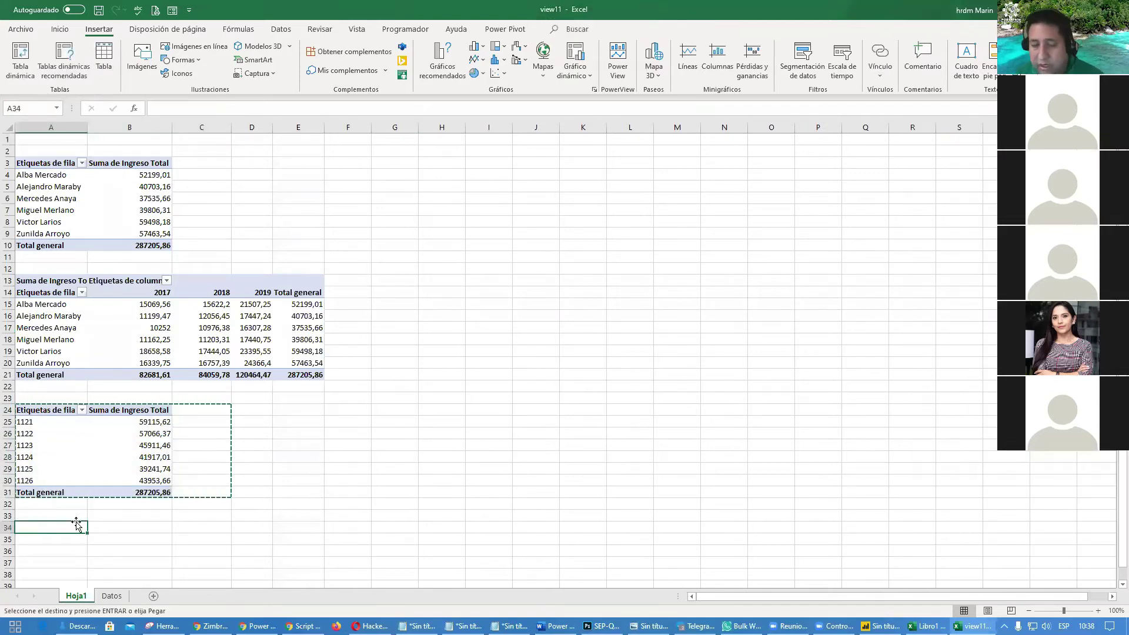
pyautogui.hotkey('ctrl', 'v')
pyautogui.click(82, 555)
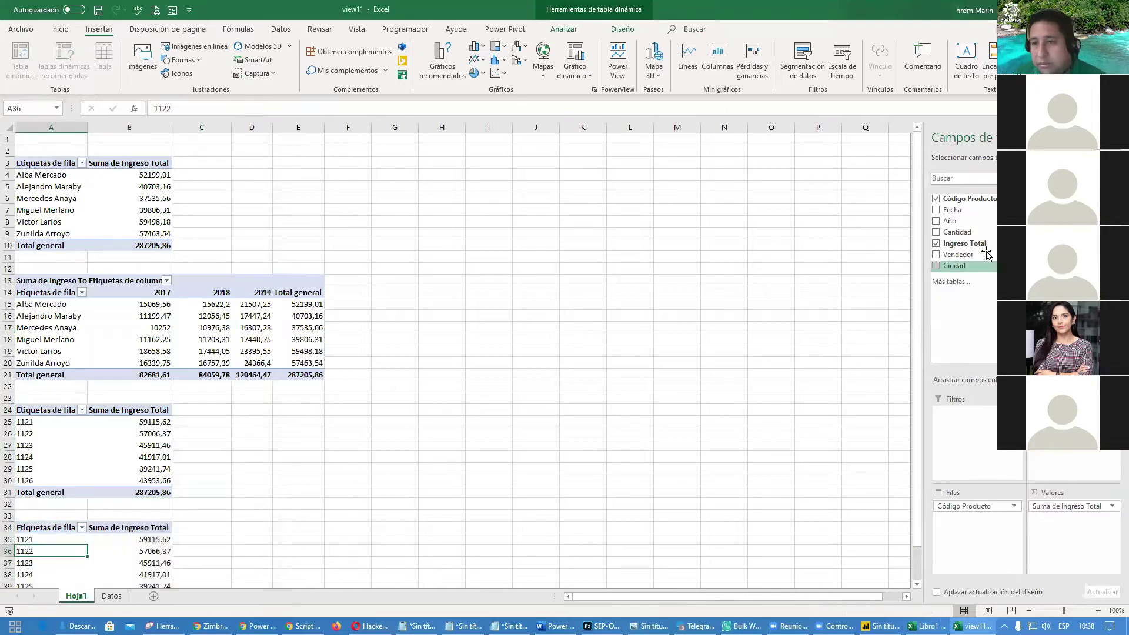
pyautogui.click(936, 200)
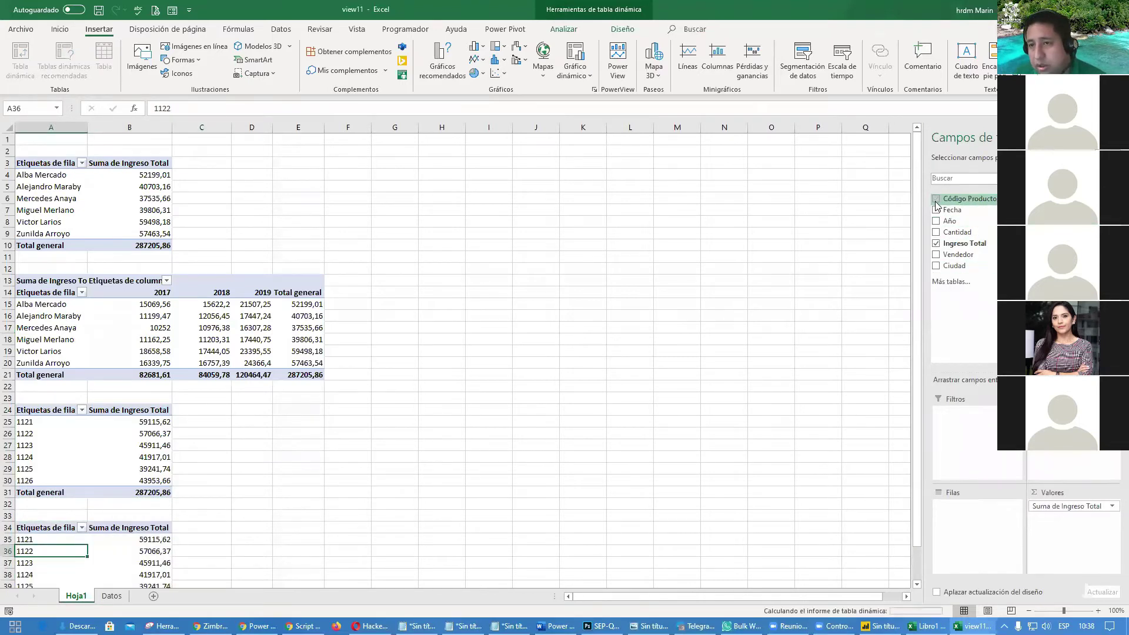
pyautogui.click(936, 266)
pyautogui.scroll(-3, 379, 409)
pyautogui.scroll(3, 282, 464)
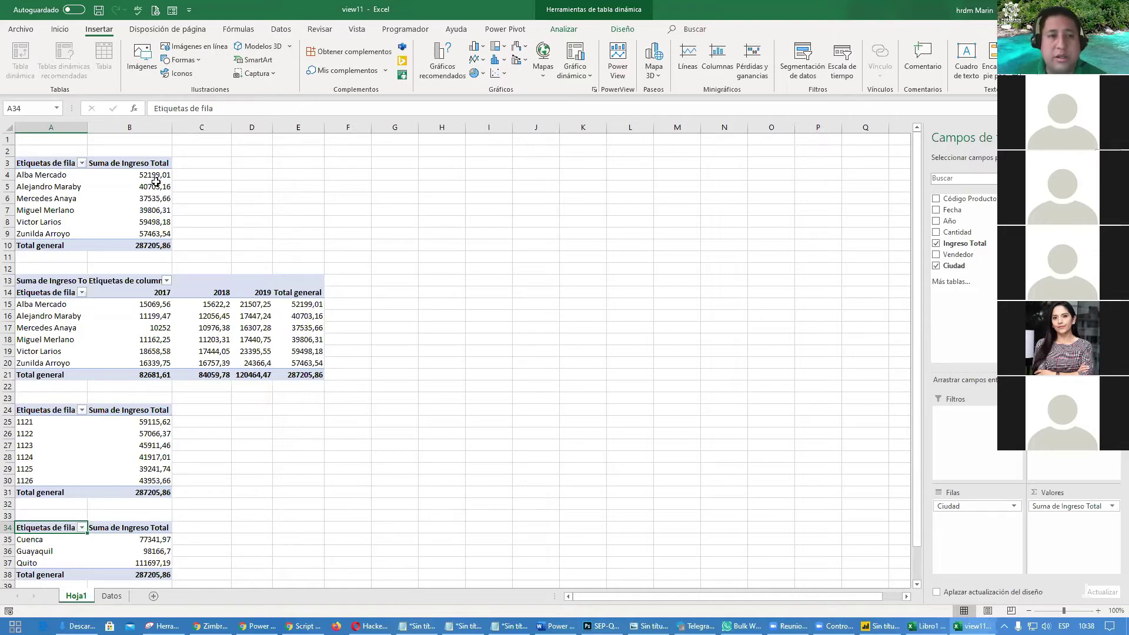
# - Remove Vendedor from the first pivot table on Hoja1, and Vendedor and Ingreso Total from the second one
pyautogui.moveTo(157, 179)
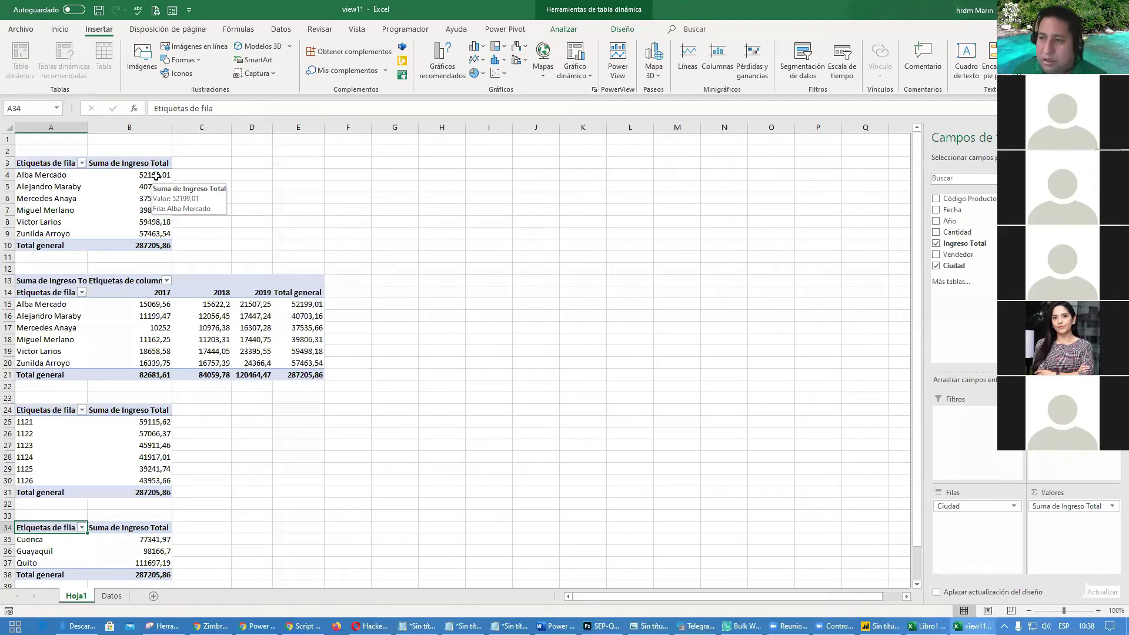
pyautogui.rightClick(144, 201)
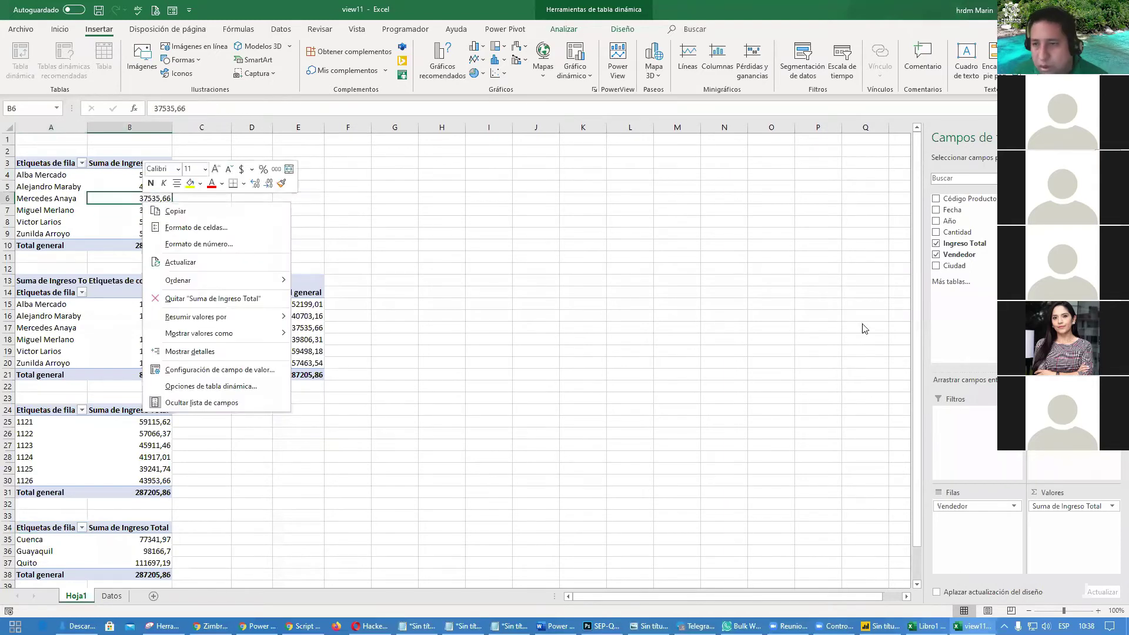
pyautogui.click(936, 254)
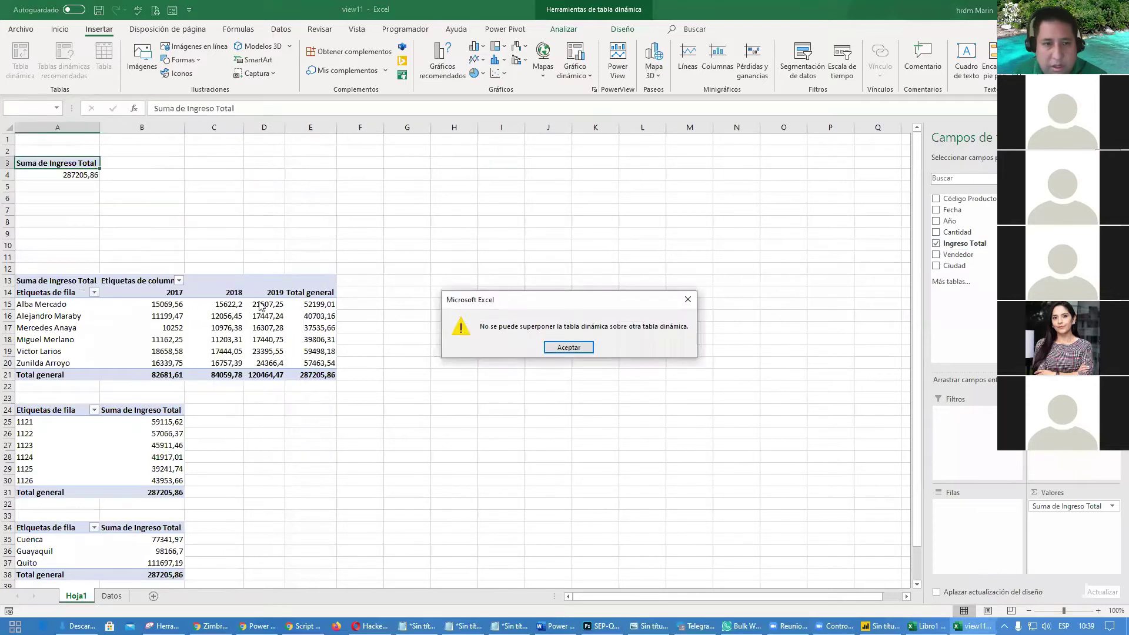
pyautogui.click(569, 348)
pyautogui.click(258, 318)
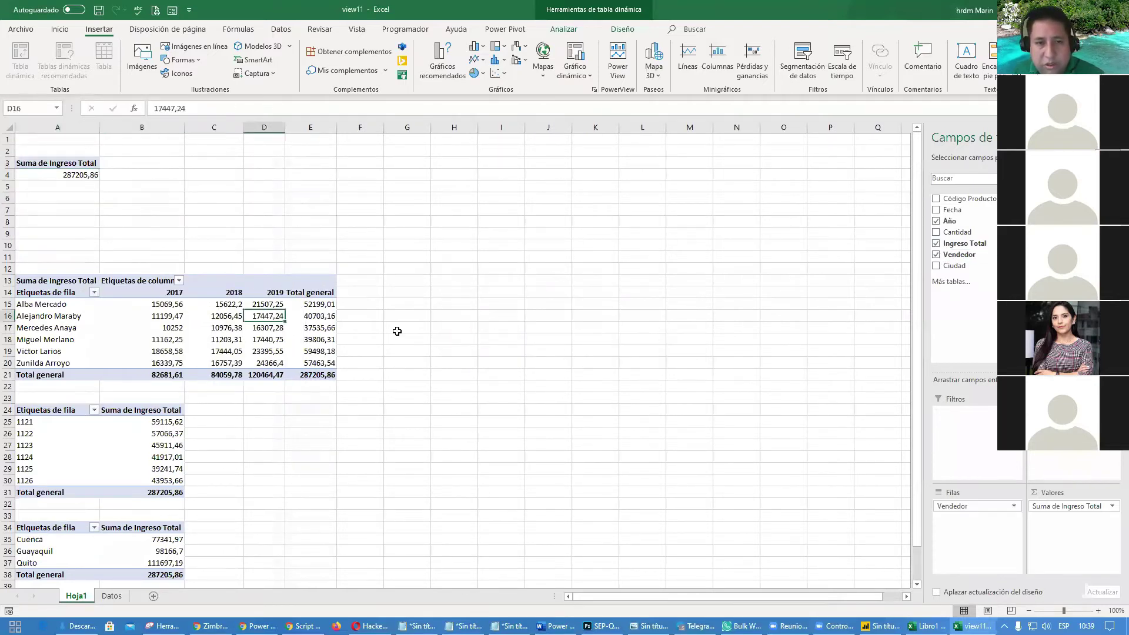
pyautogui.click(935, 254)
pyautogui.click(936, 243)
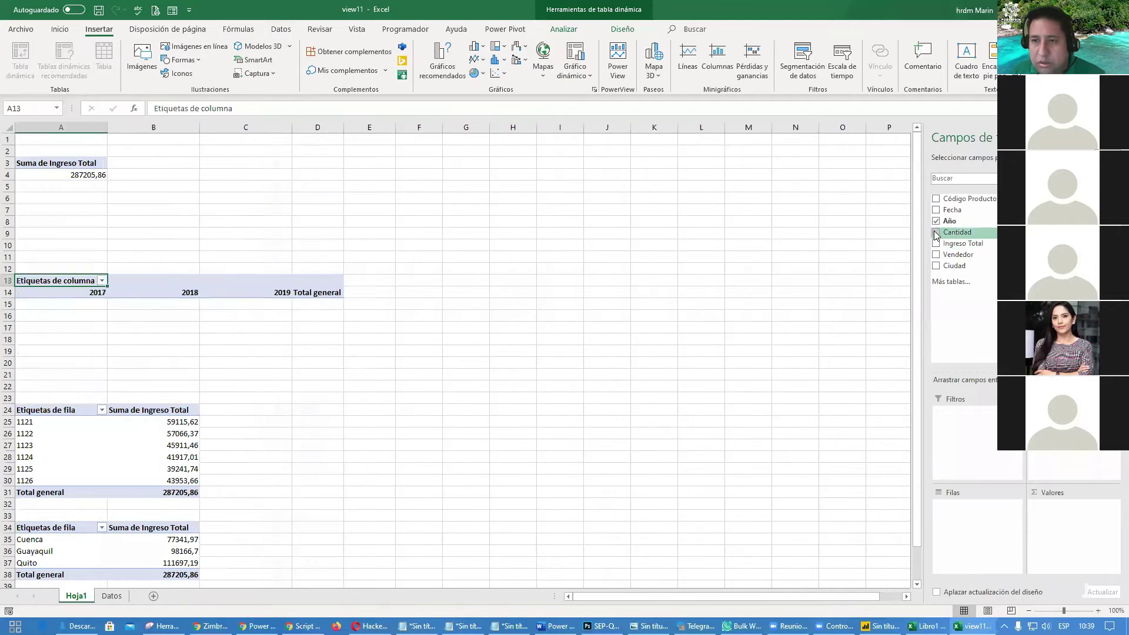
# - Delete the Hoja1 sheet with all its pivot tables
pyautogui.click(164, 445)
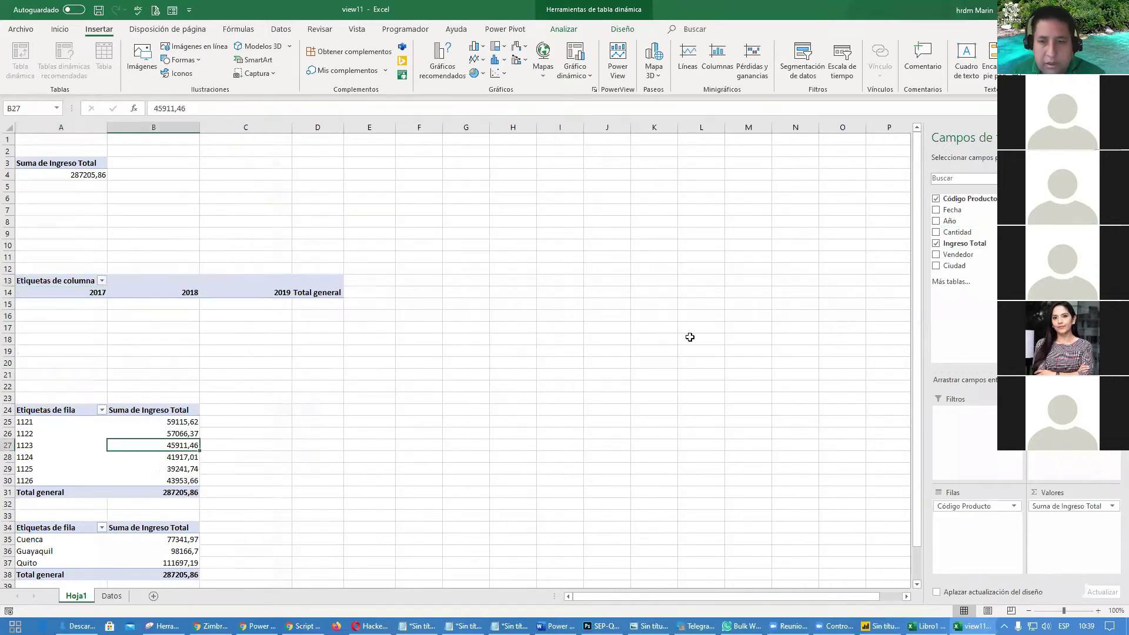
pyautogui.rightClick(75, 596)
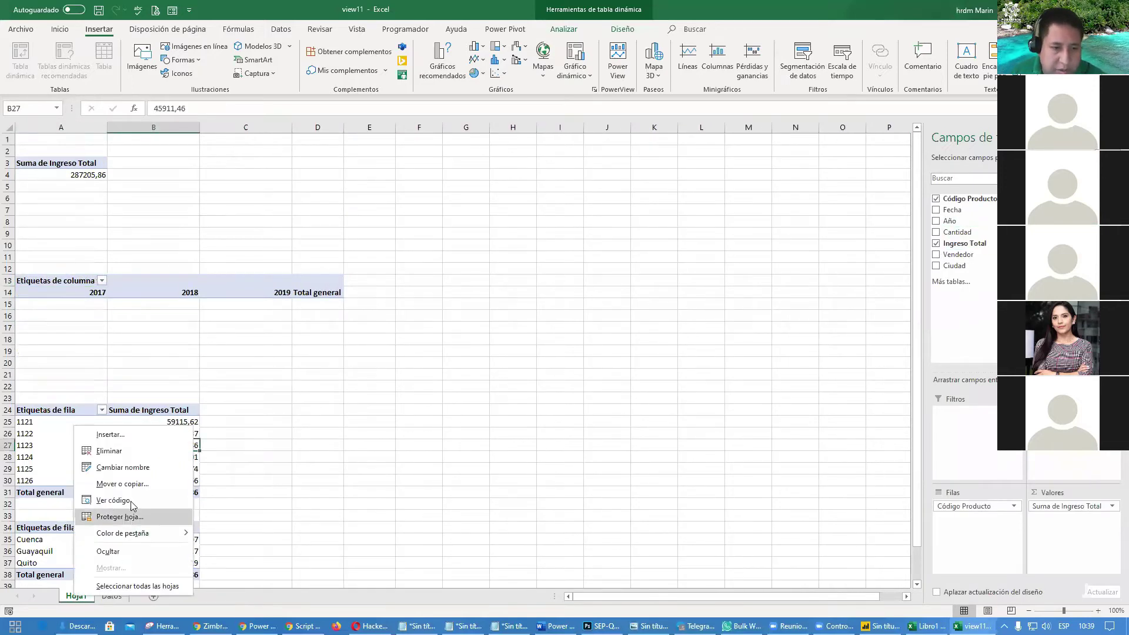
pyautogui.click(136, 450)
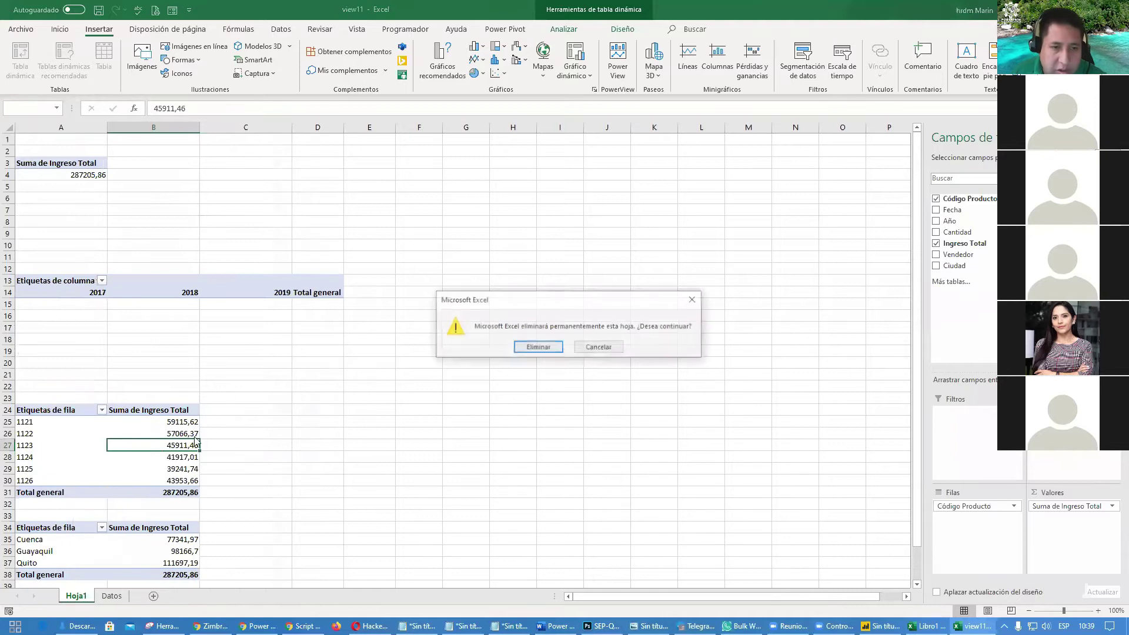
pyautogui.click(554, 347)
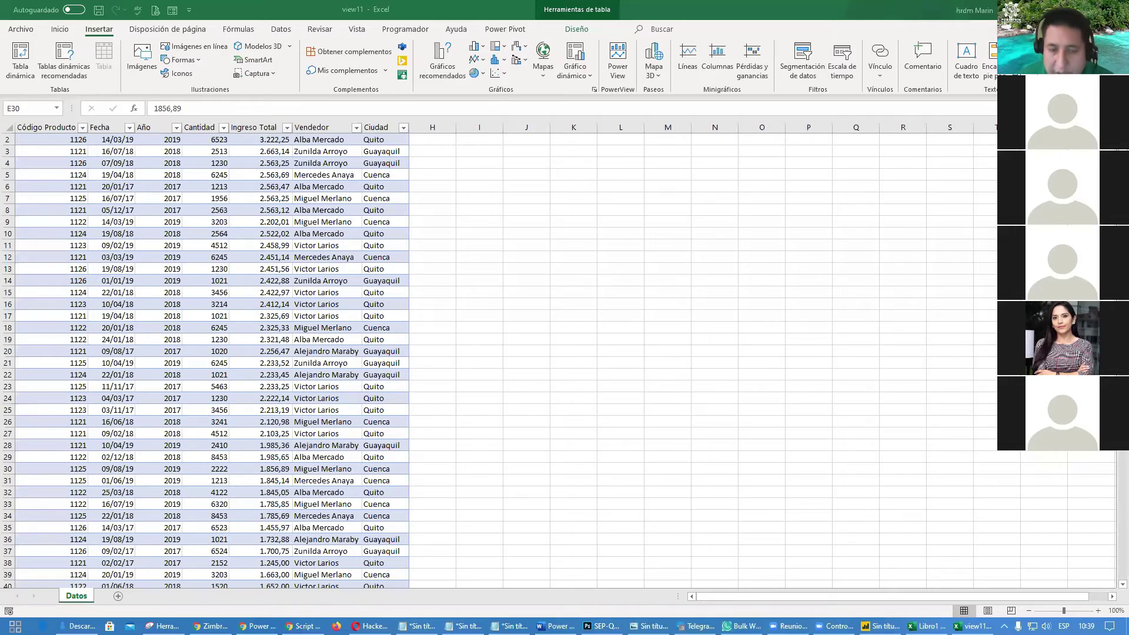
# - Sort the table on the Datos sheet by Ingreso Total from largest to smallest
pyautogui.hotkey('alt', 'Tab')
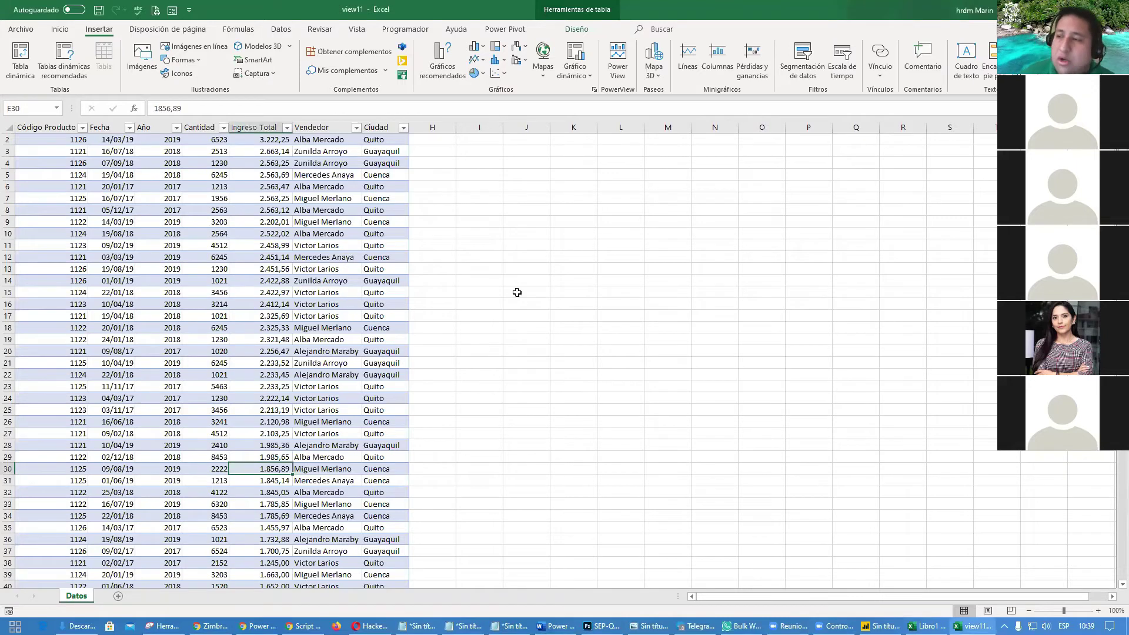
pyautogui.scroll(1, 517, 292)
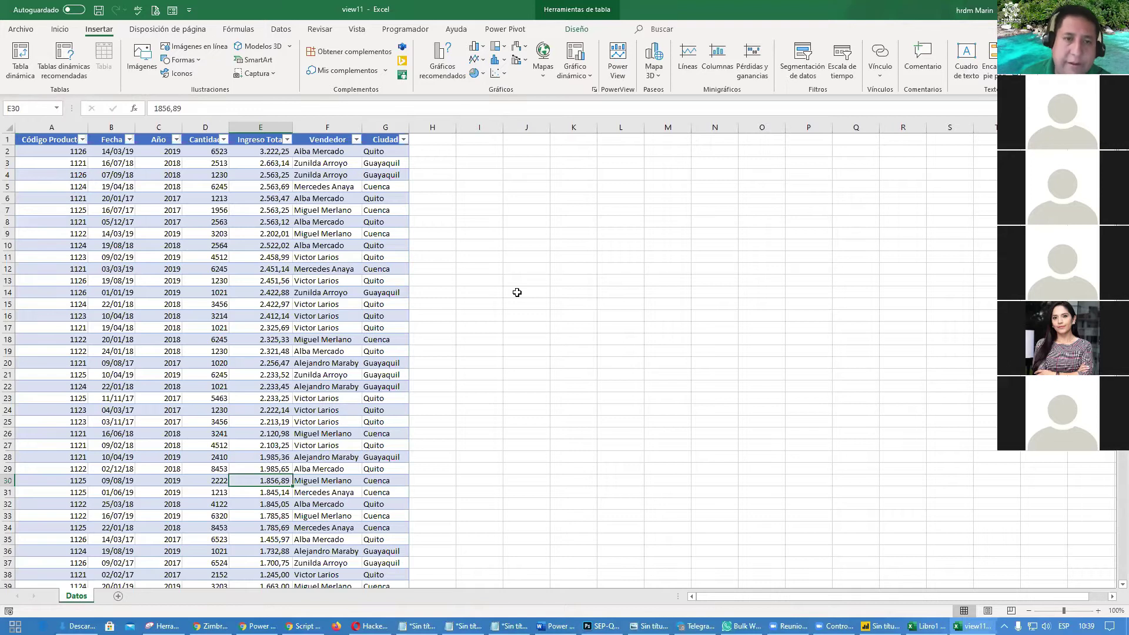
pyautogui.click(327, 270)
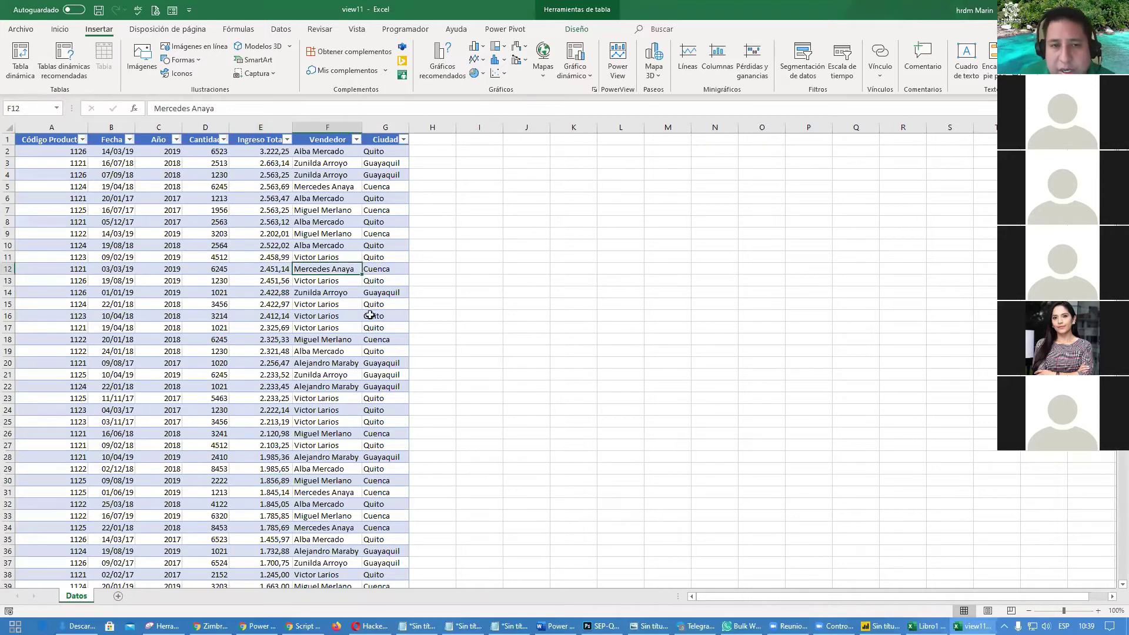
pyautogui.click(288, 140)
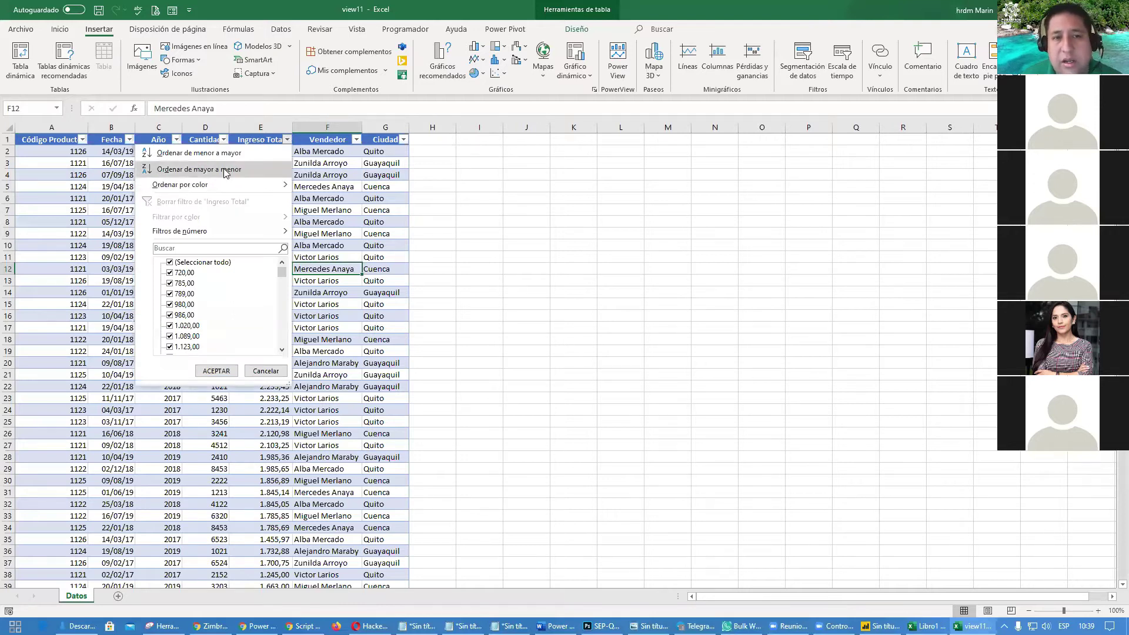
pyautogui.click(224, 169)
# - Apply orange gradient-fill data bars to all the Ingreso Total values in the Datos table
pyautogui.moveTo(262, 152); pyautogui.dragTo(283, 553)
pyautogui.scroll(13, 283, 553)
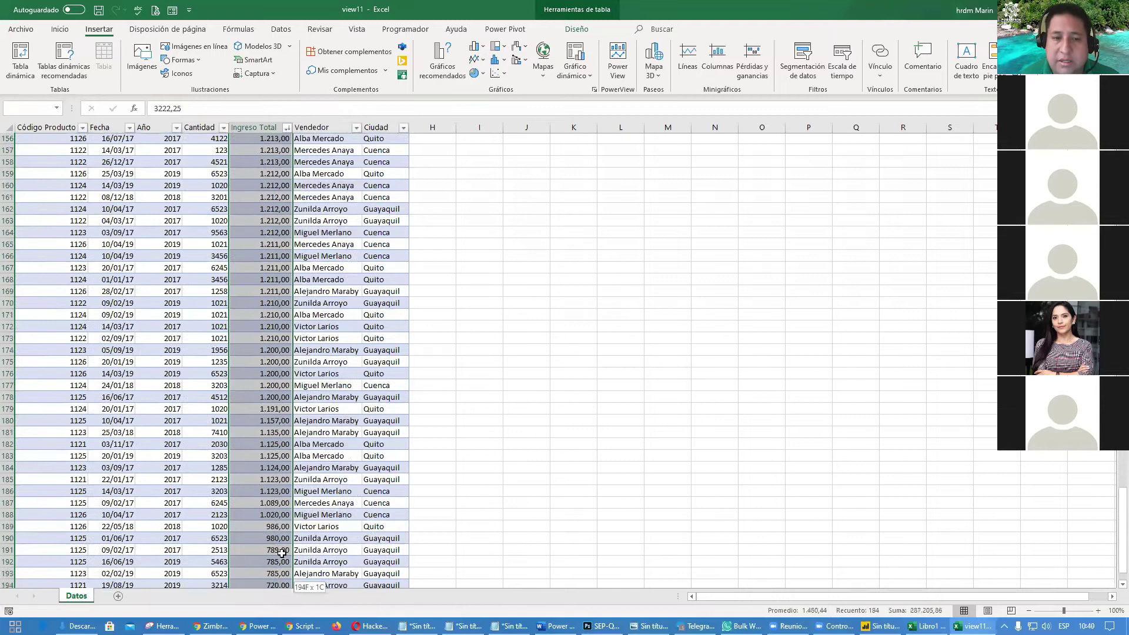
pyautogui.scroll(20, 280, 469)
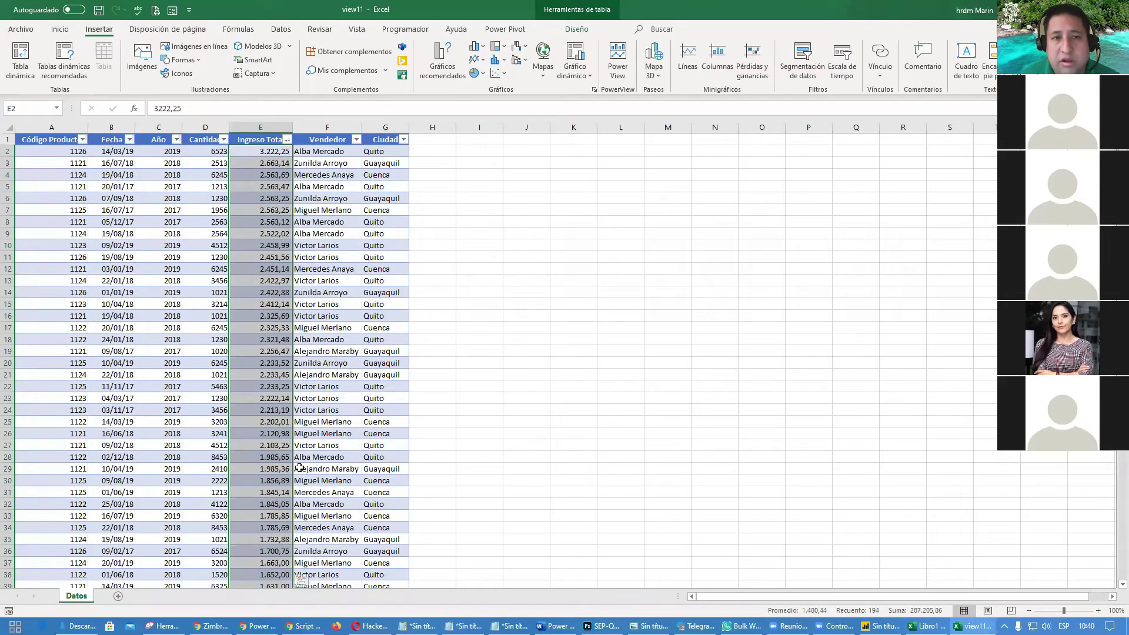
pyautogui.click(60, 29)
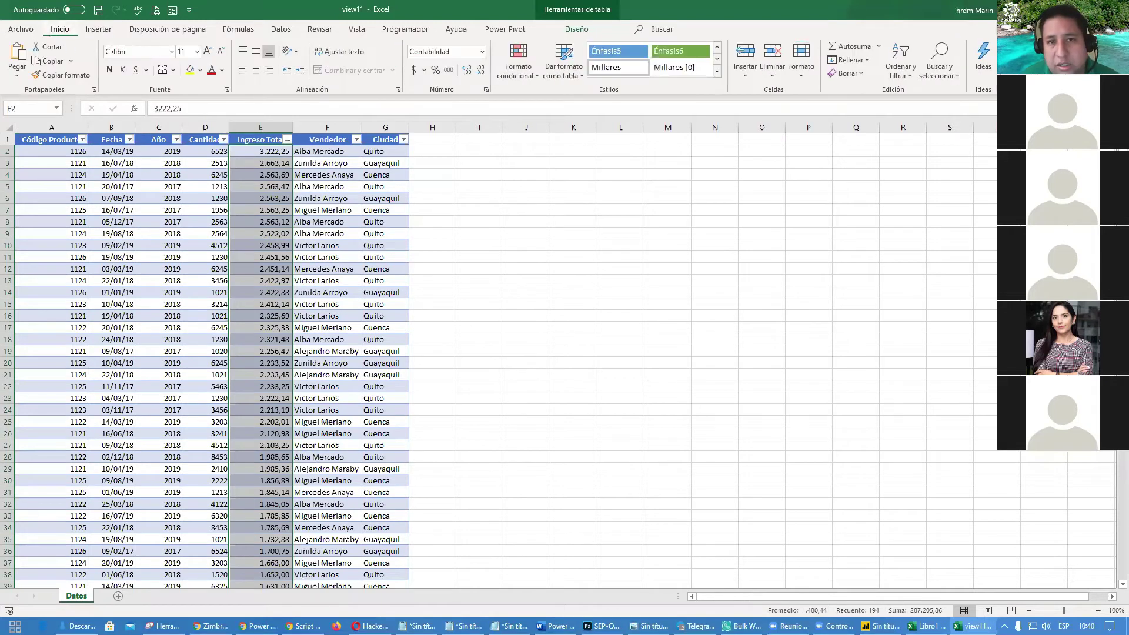
pyautogui.click(542, 79)
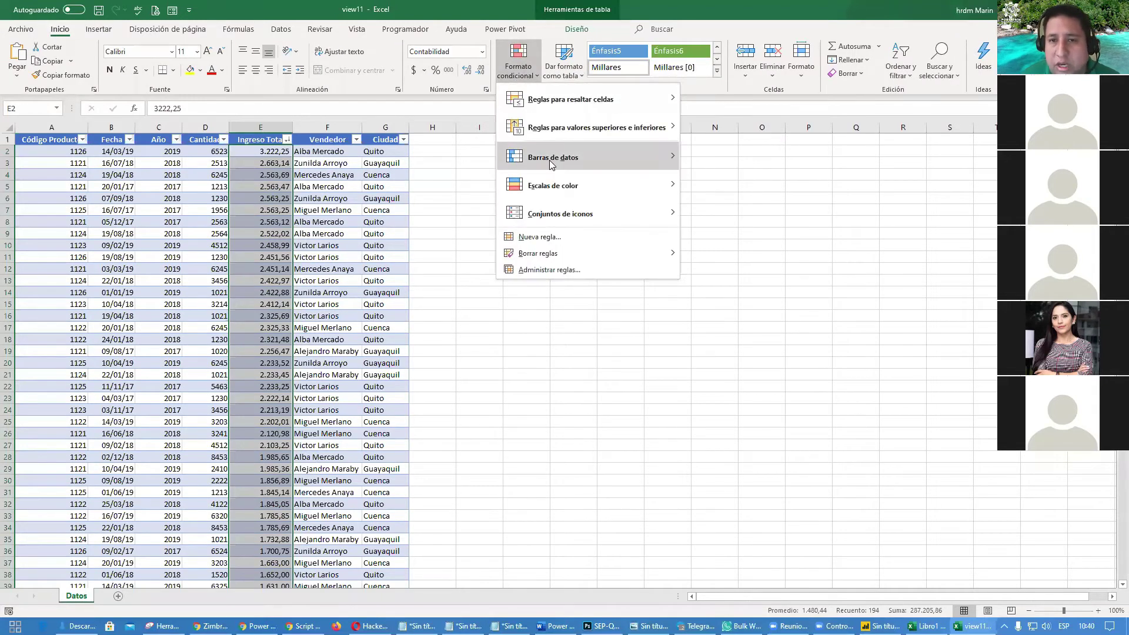
pyautogui.moveTo(553, 157)
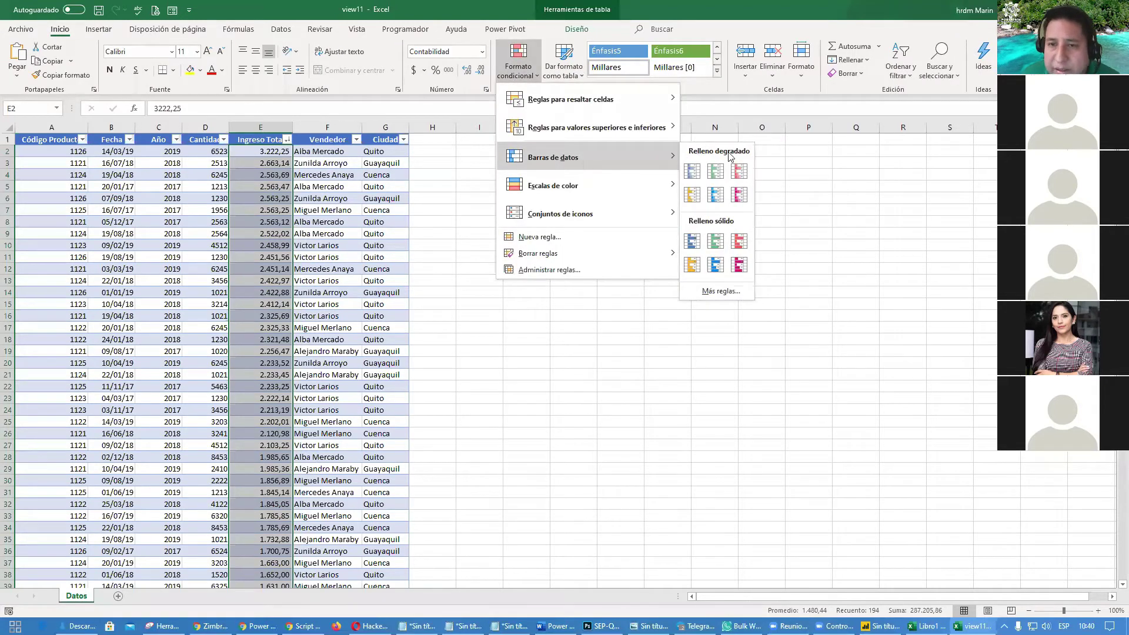
pyautogui.click(694, 194)
pyautogui.click(544, 360)
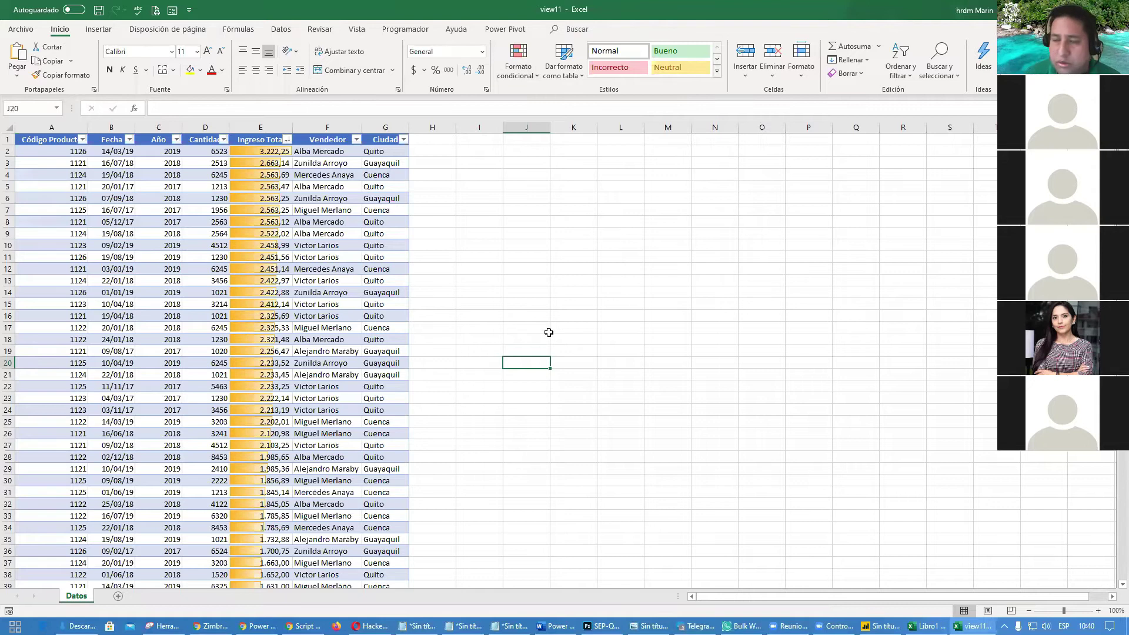
pyautogui.click(340, 301)
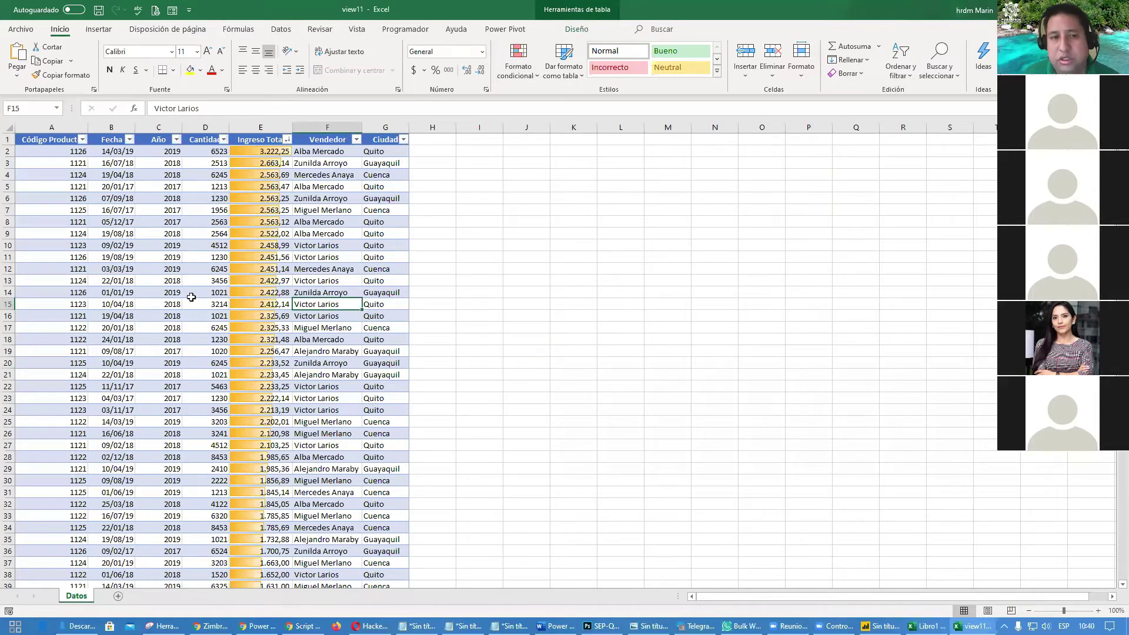
pyautogui.click(191, 295)
pyautogui.click(162, 344)
pyautogui.click(350, 363)
pyautogui.click(166, 445)
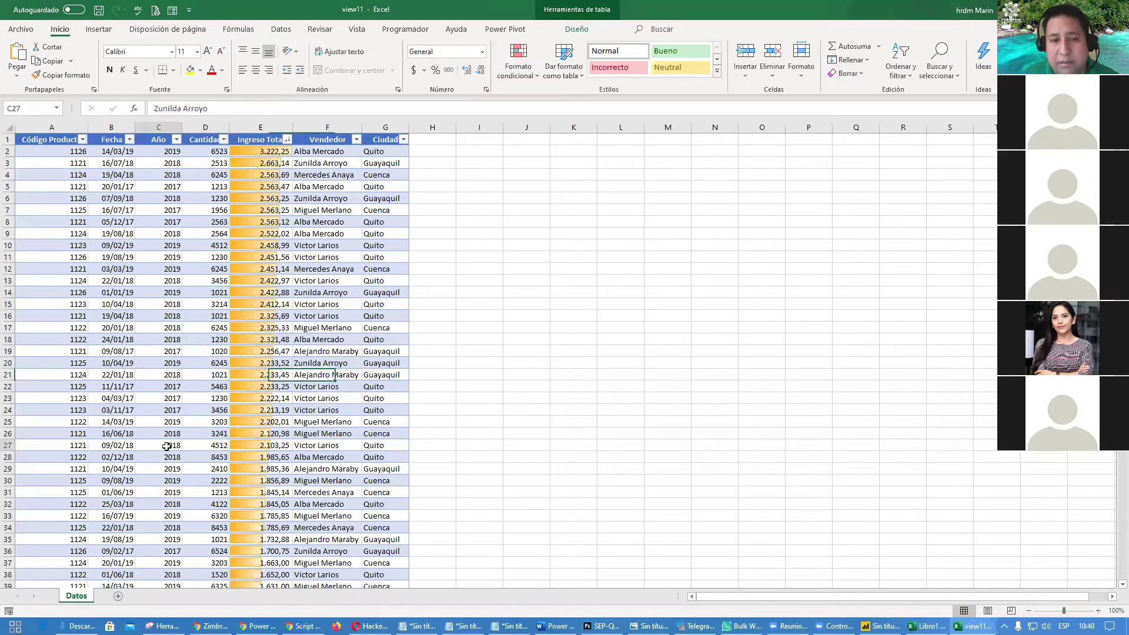
# - Create a pivot table from Tabla1 on a new worksheet, with Ciudad as rows and Ingreso Total as values
pyautogui.click(370, 409)
pyautogui.click(89, 30)
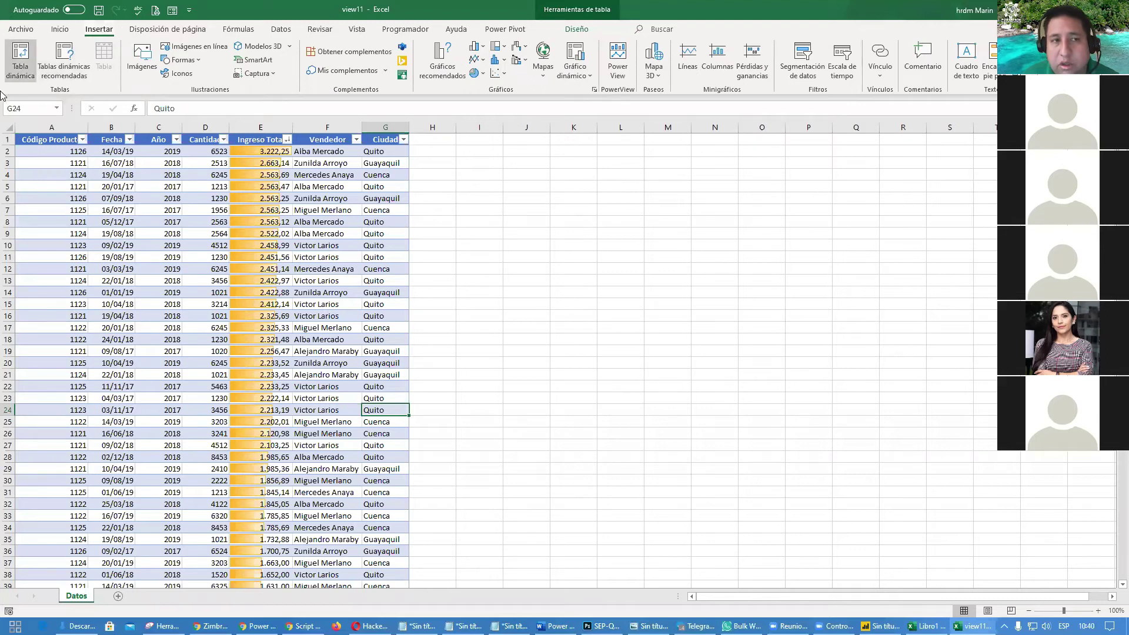
pyautogui.click(23, 70)
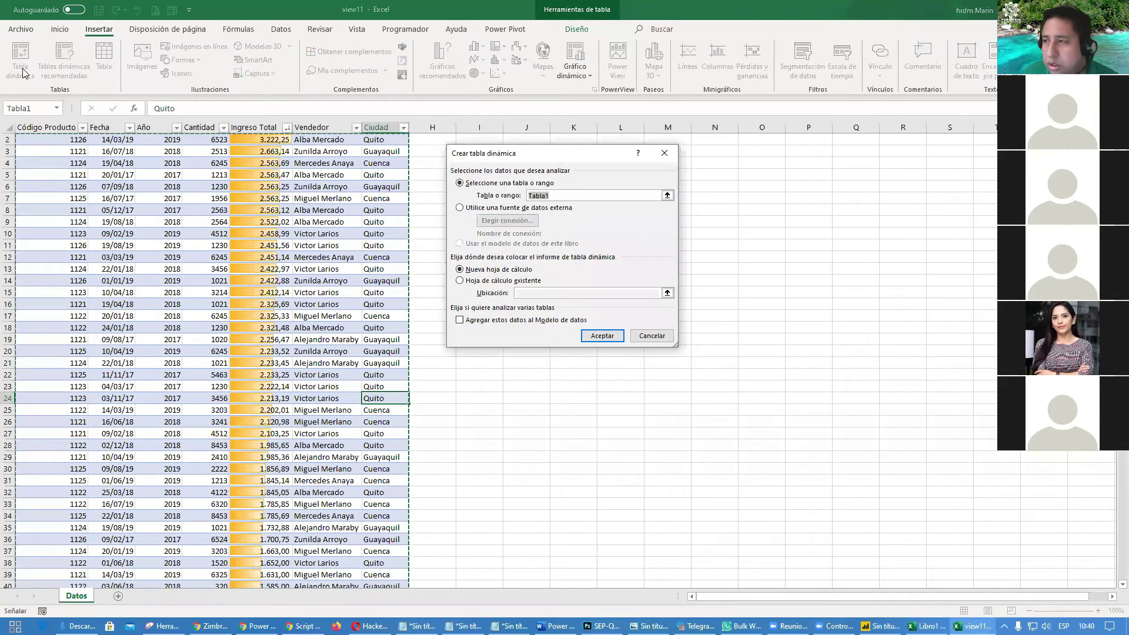
pyautogui.click(583, 334)
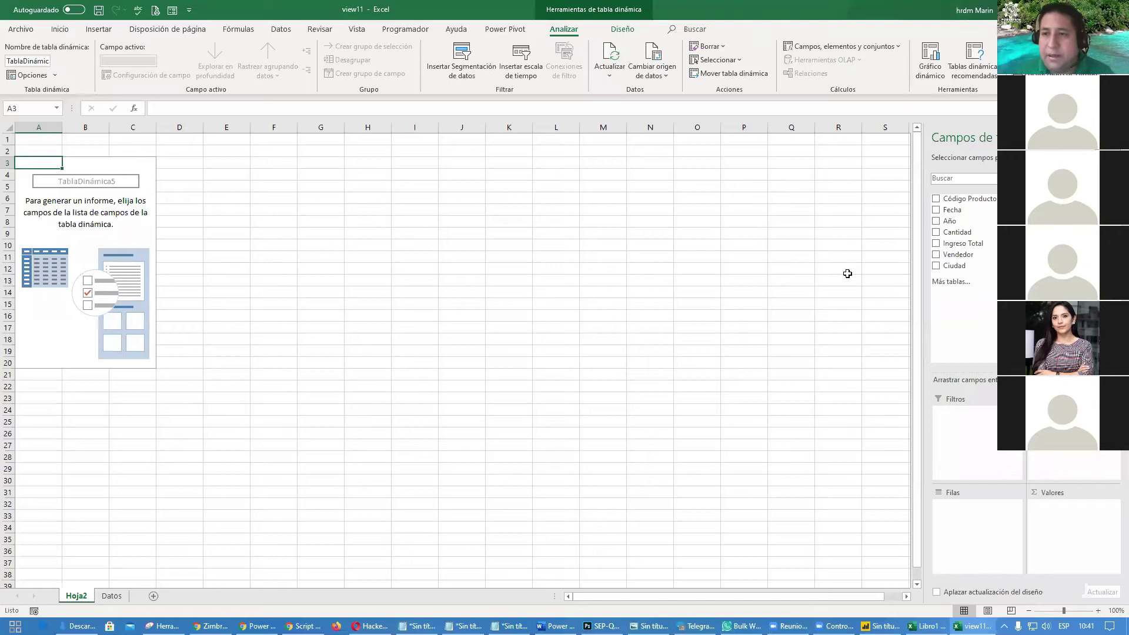
pyautogui.click(936, 267)
pyautogui.click(936, 244)
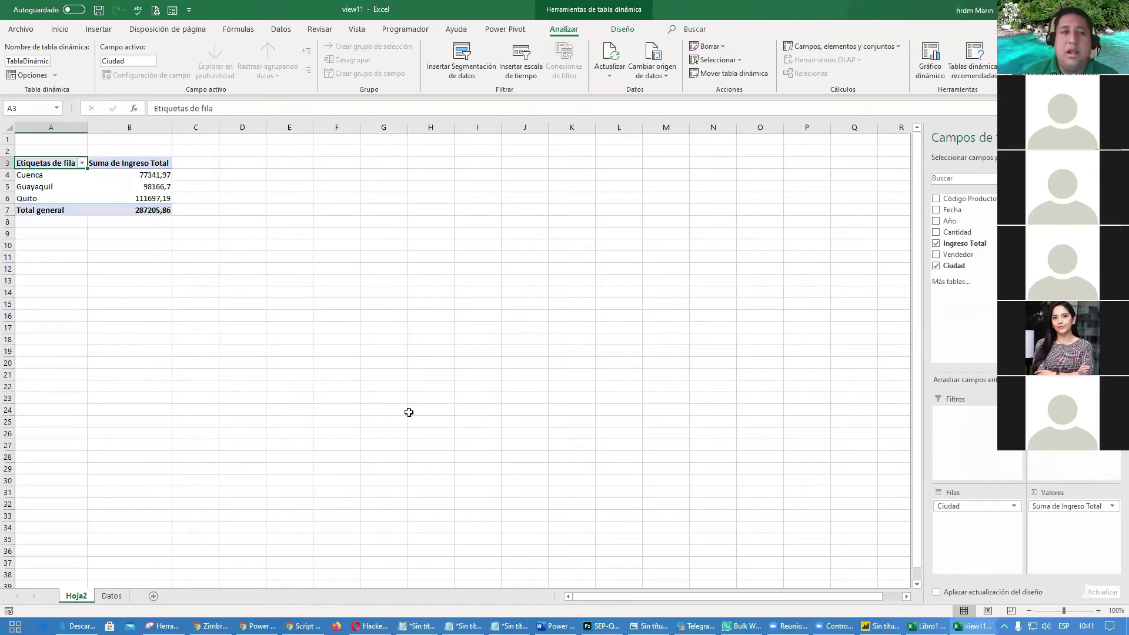
# - Sort the cities in the pivot table by their Ingreso Total from largest to smallest
pyautogui.click(125, 182)
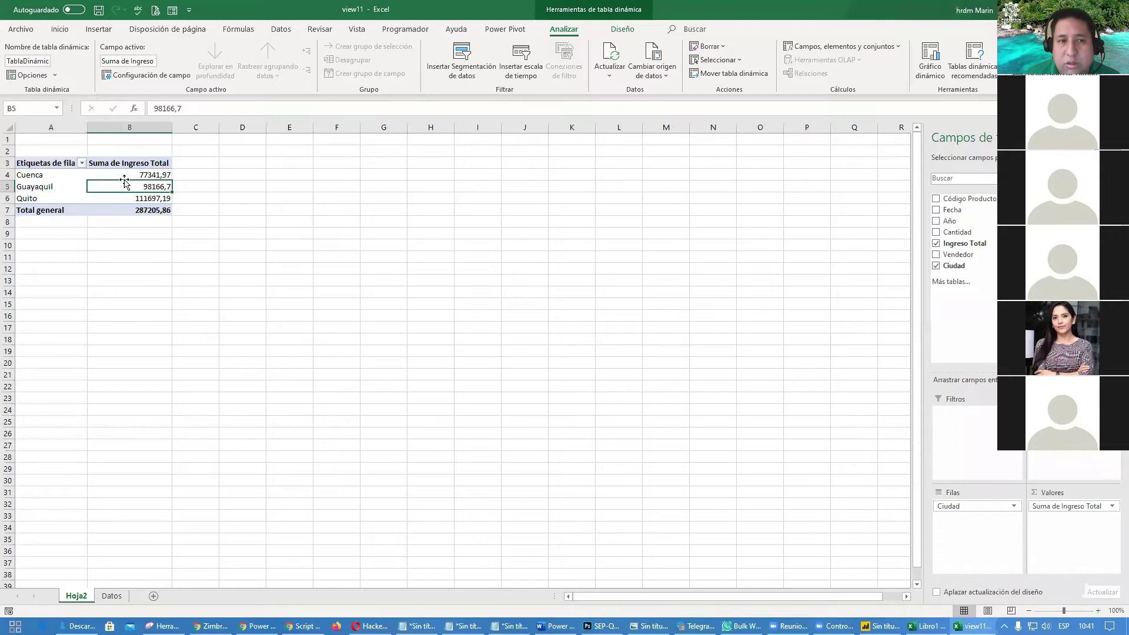
pyautogui.rightClick(158, 175)
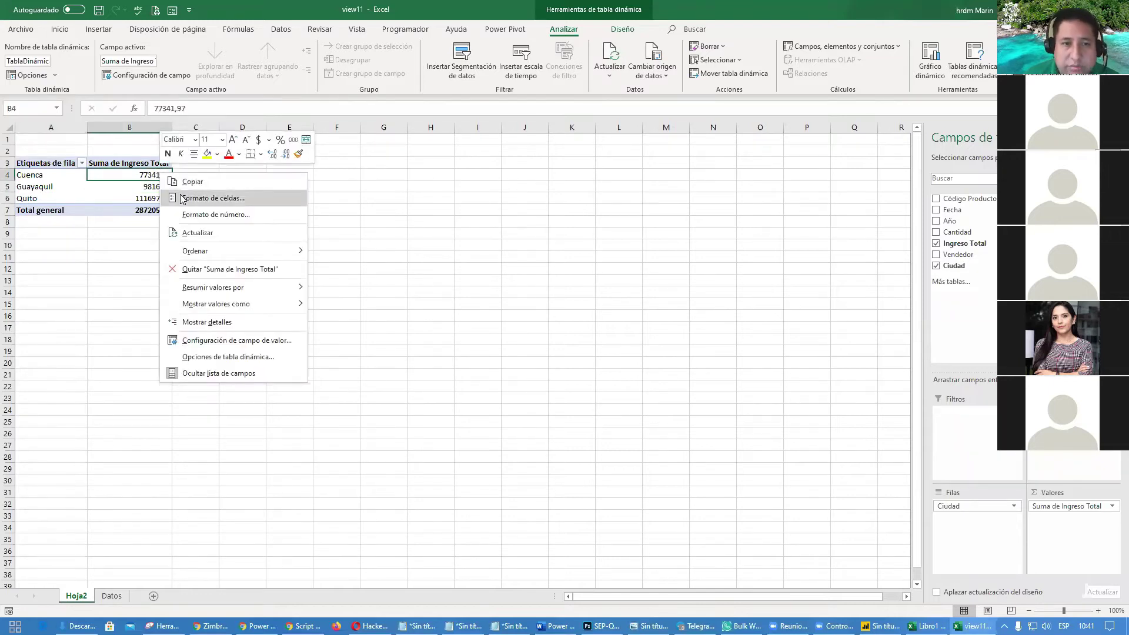
pyautogui.moveTo(203, 253)
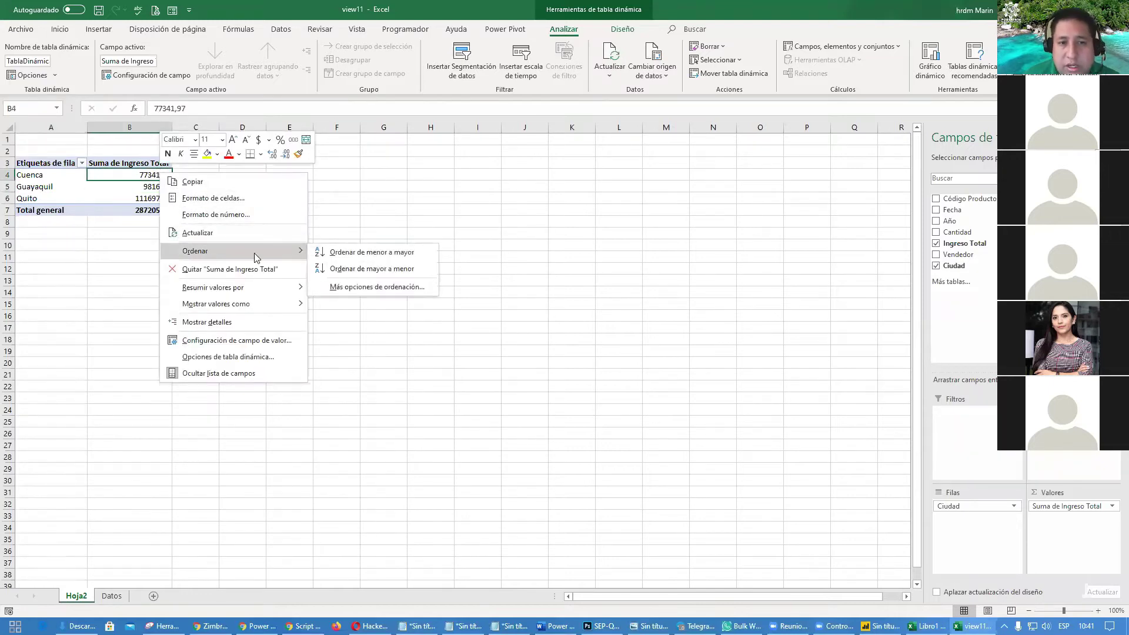
pyautogui.click(347, 270)
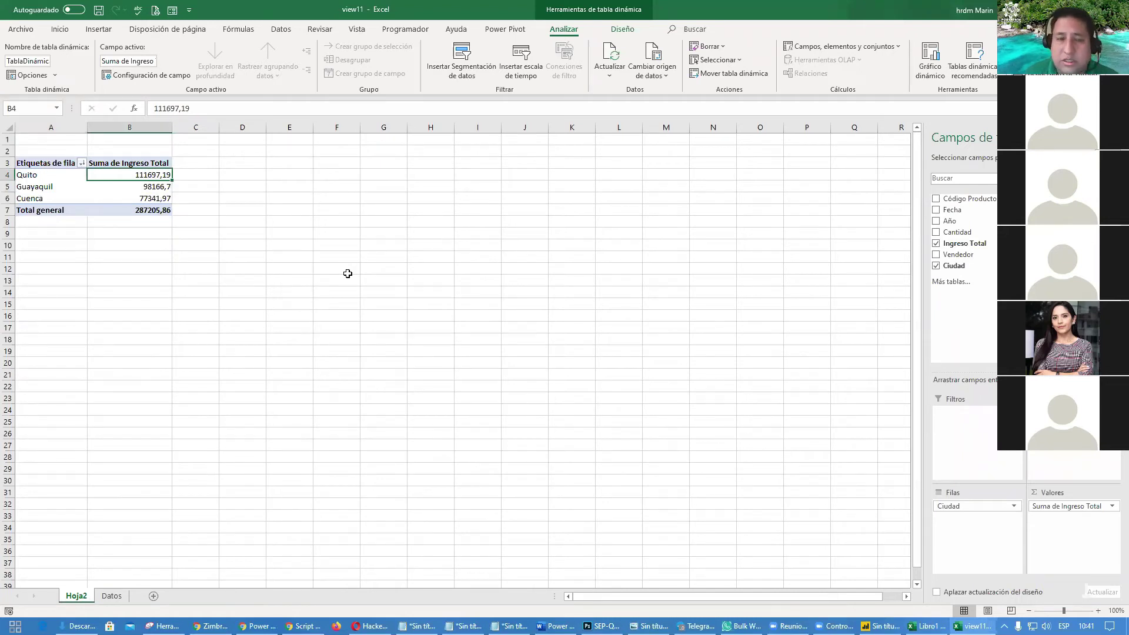
# - Apply the Contabilidad number format to the Ingreso Total values in the city pivot table
pyautogui.rightClick(162, 178)
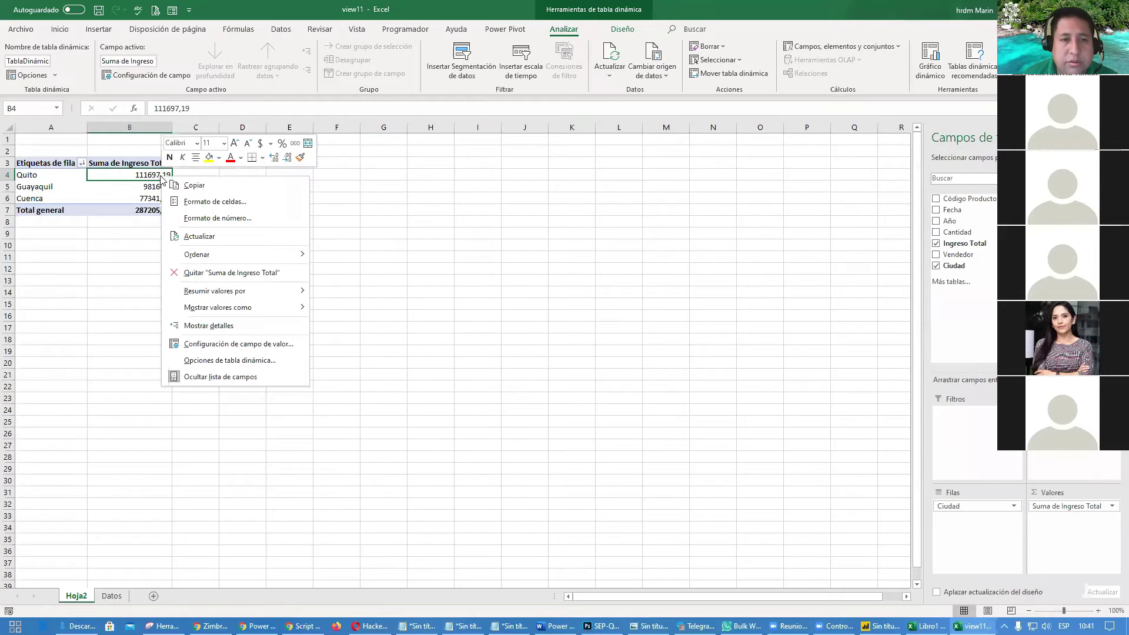
pyautogui.press('Escape')
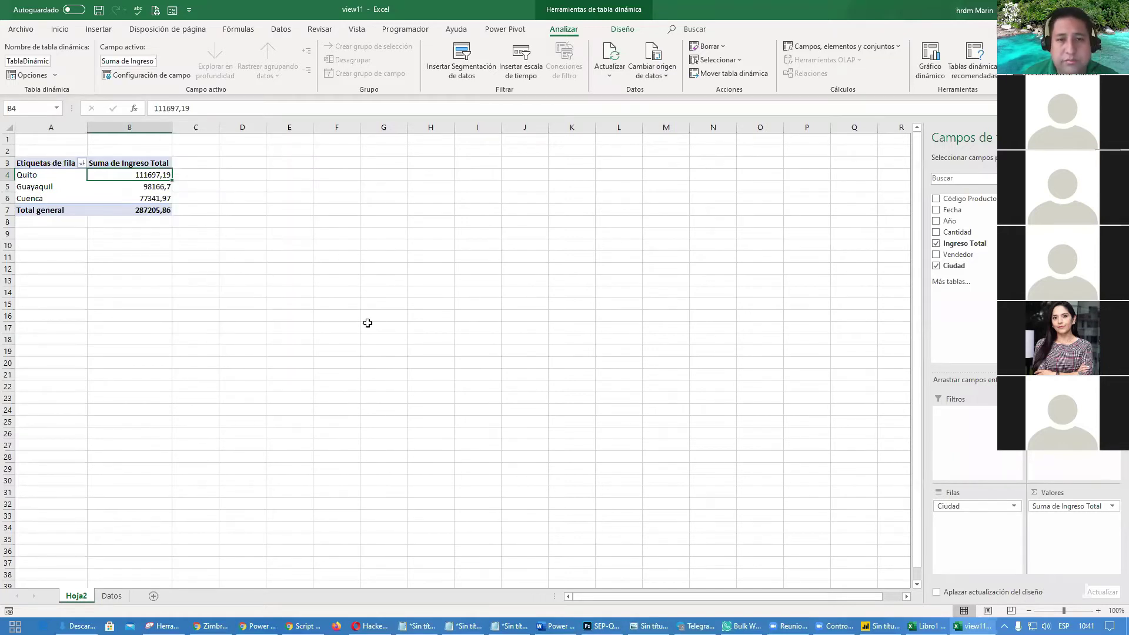
pyautogui.click(81, 151)
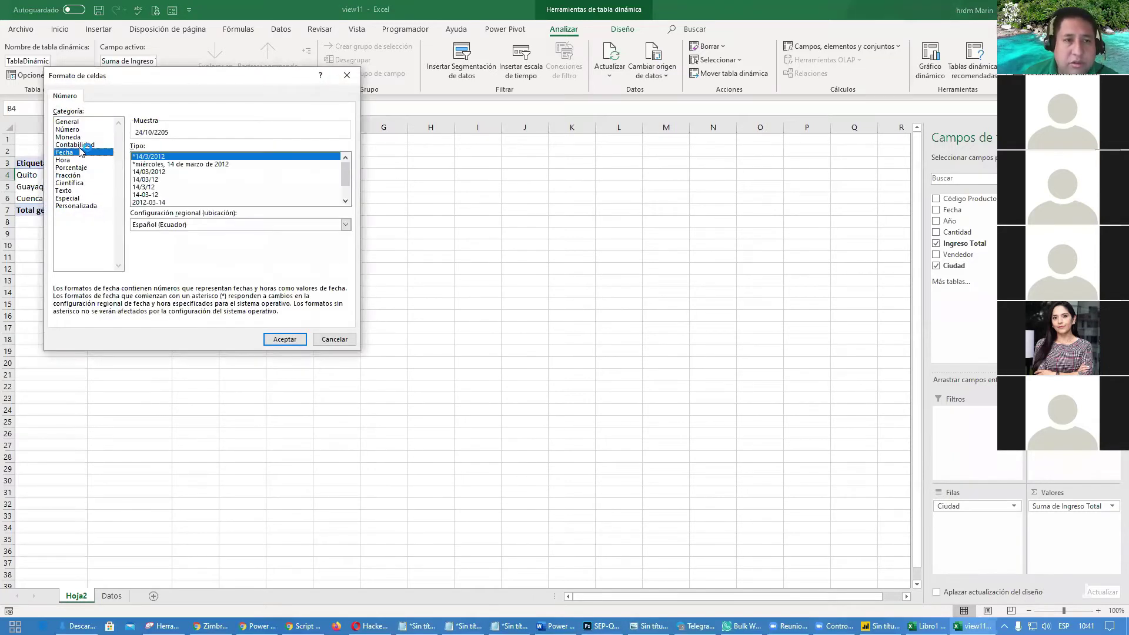
pyautogui.click(74, 145)
pyautogui.click(272, 340)
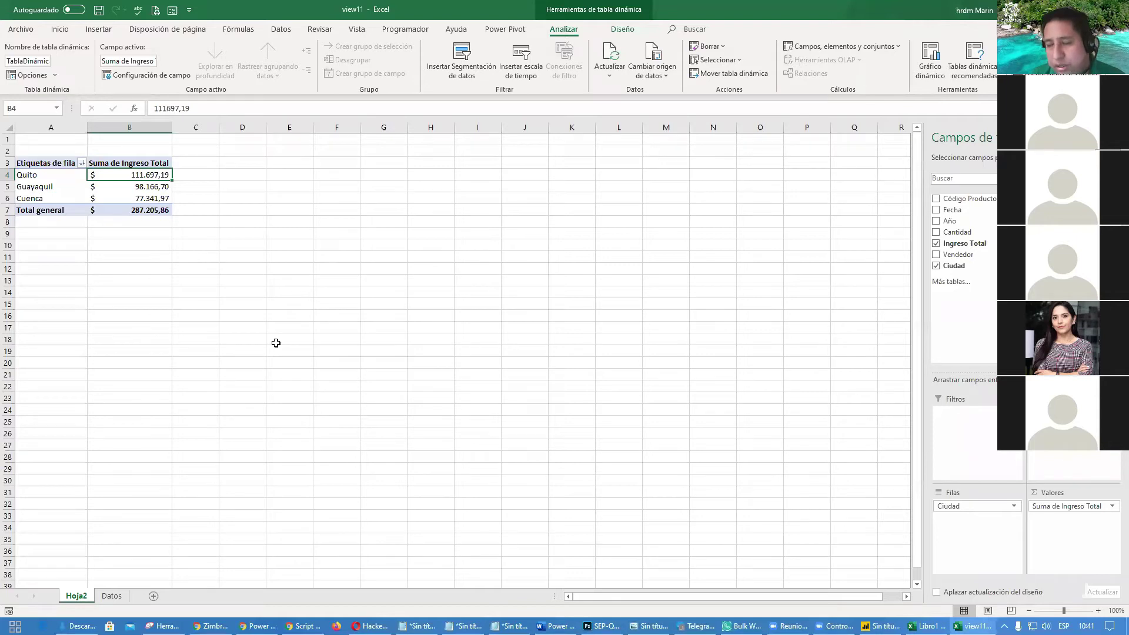
pyautogui.click(197, 269)
pyautogui.click(158, 173)
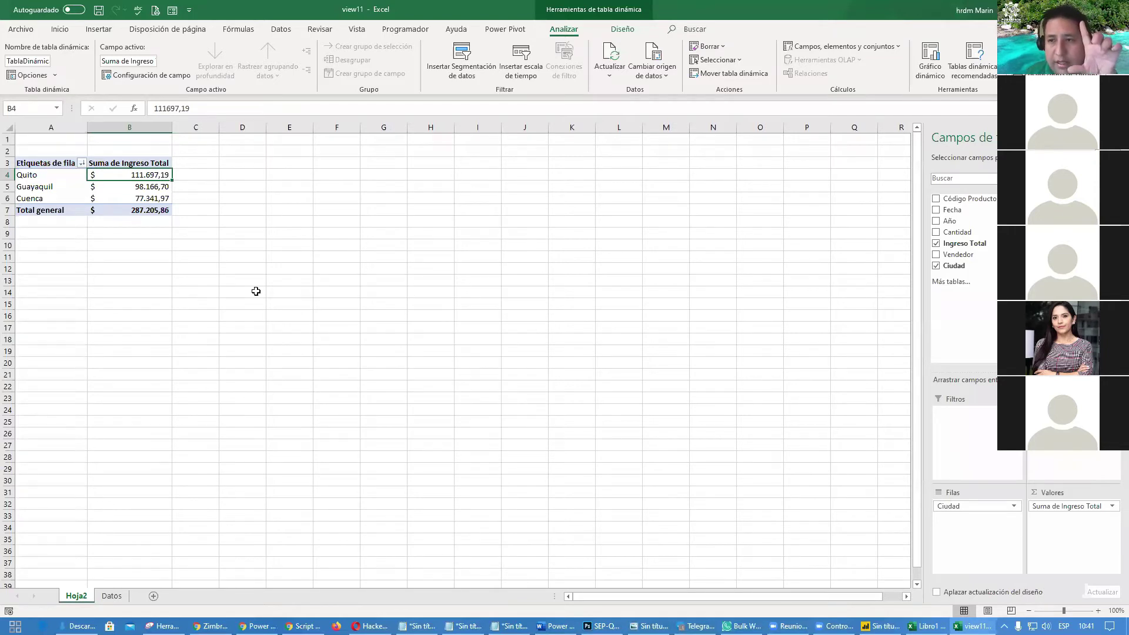
# - Copy the city pivot table to cell A10 and replace its Ciudad field with Vendedor in the rows
pyautogui.moveTo(39, 166); pyautogui.dragTo(131, 216)
pyautogui.hotkey('ctrl', 'c')
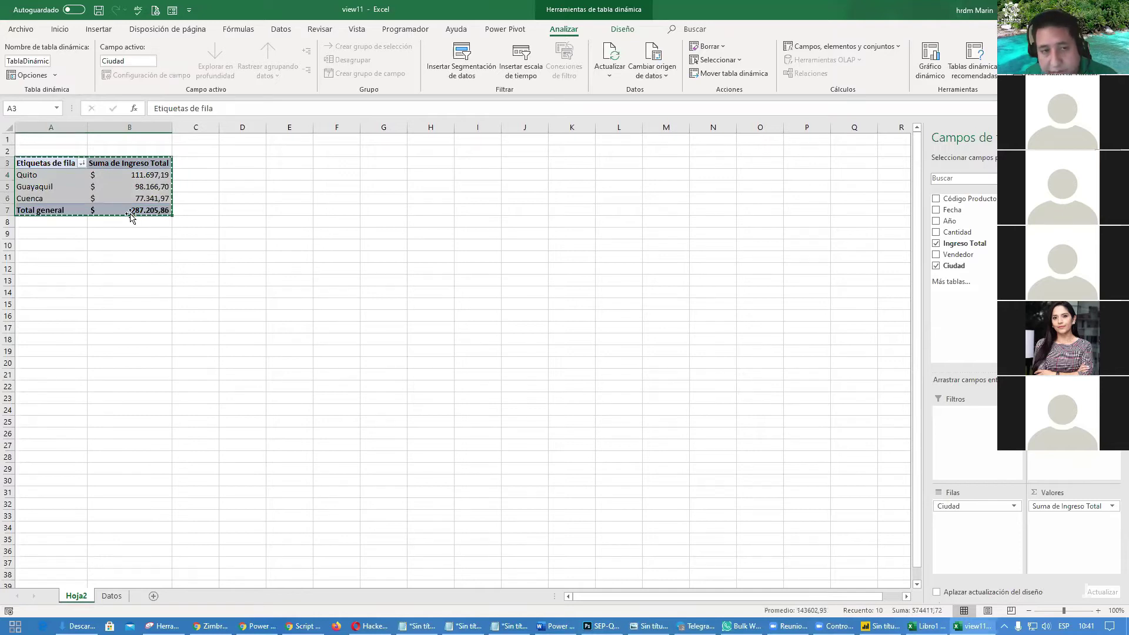
pyautogui.click(50, 245)
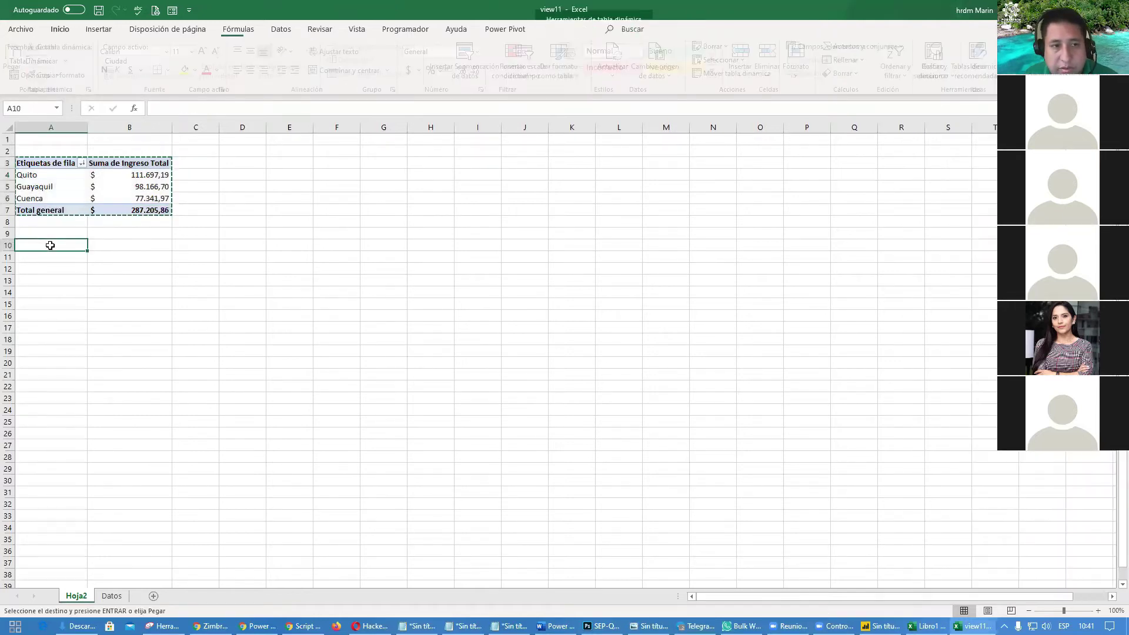
pyautogui.press('Return')
pyautogui.click(50, 268)
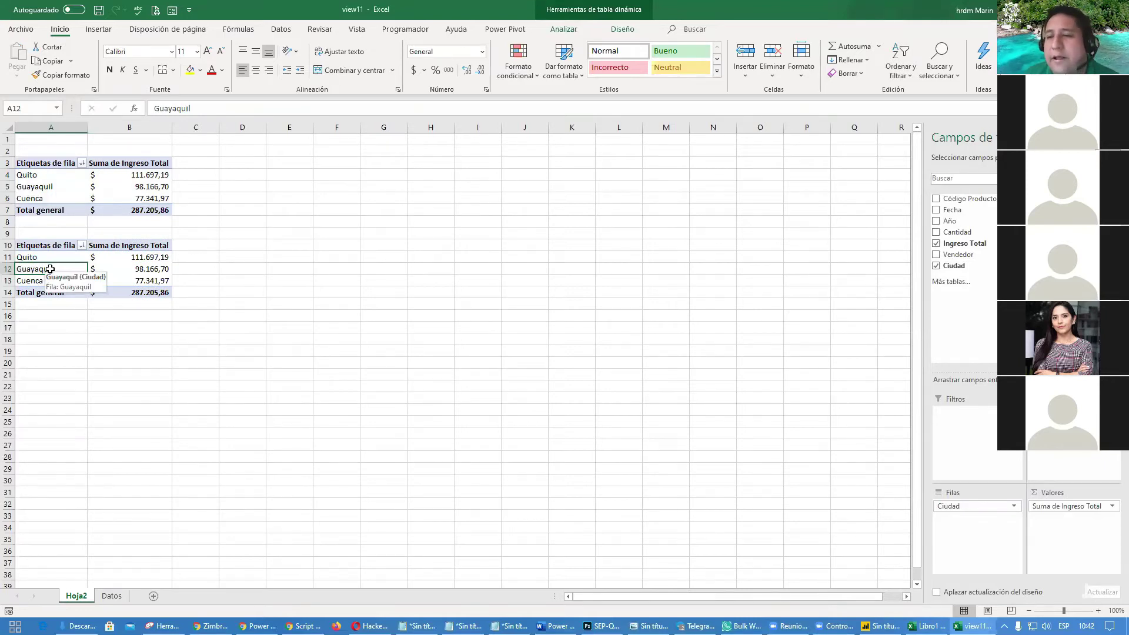
pyautogui.click(937, 268)
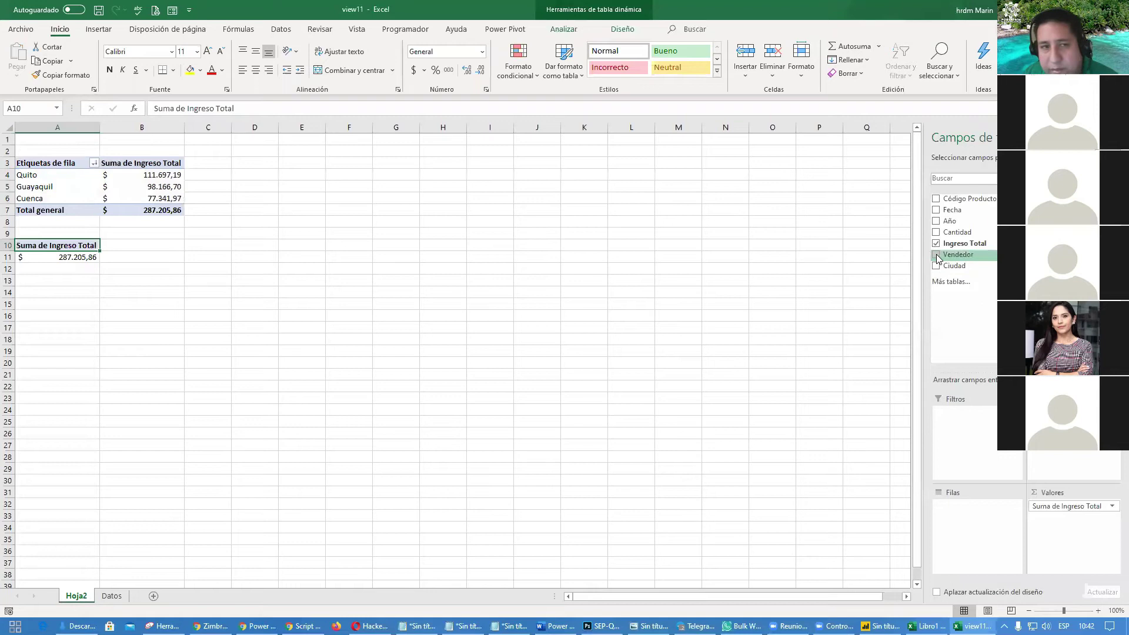
pyautogui.click(937, 255)
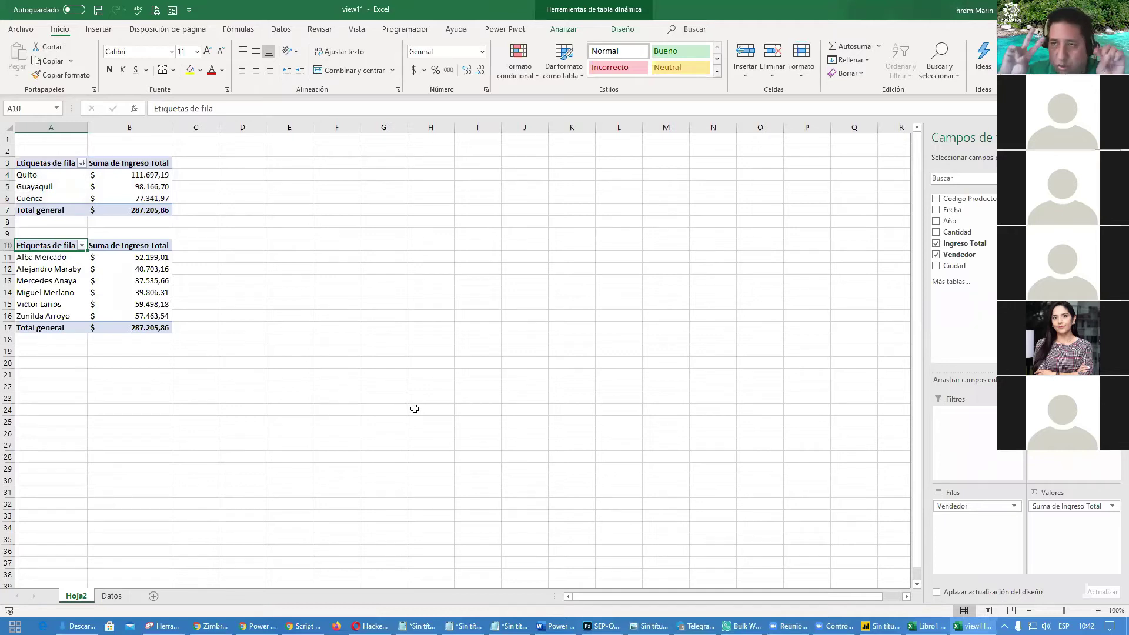
# - Copy the Vendedor pivot table to cell A20, remove Vendedor from the copy and add the Año field
pyautogui.moveTo(66, 246); pyautogui.dragTo(129, 323)
pyautogui.hotkey('ctrl', 'c')
pyautogui.click(67, 361)
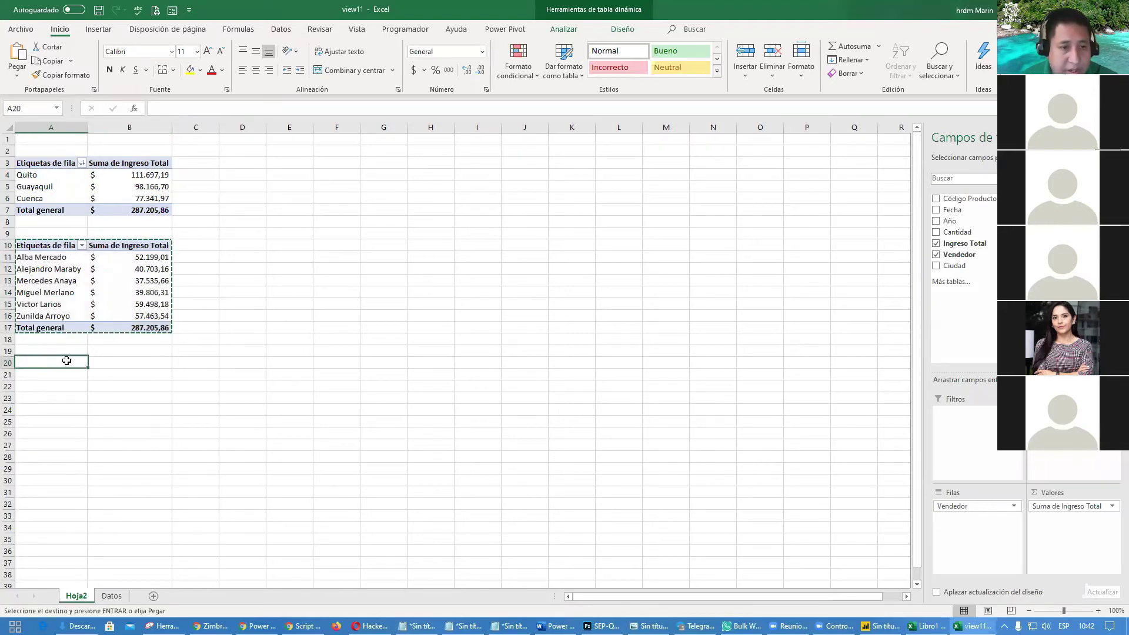
pyautogui.hotkey('ctrl', 'v')
pyautogui.click(62, 365)
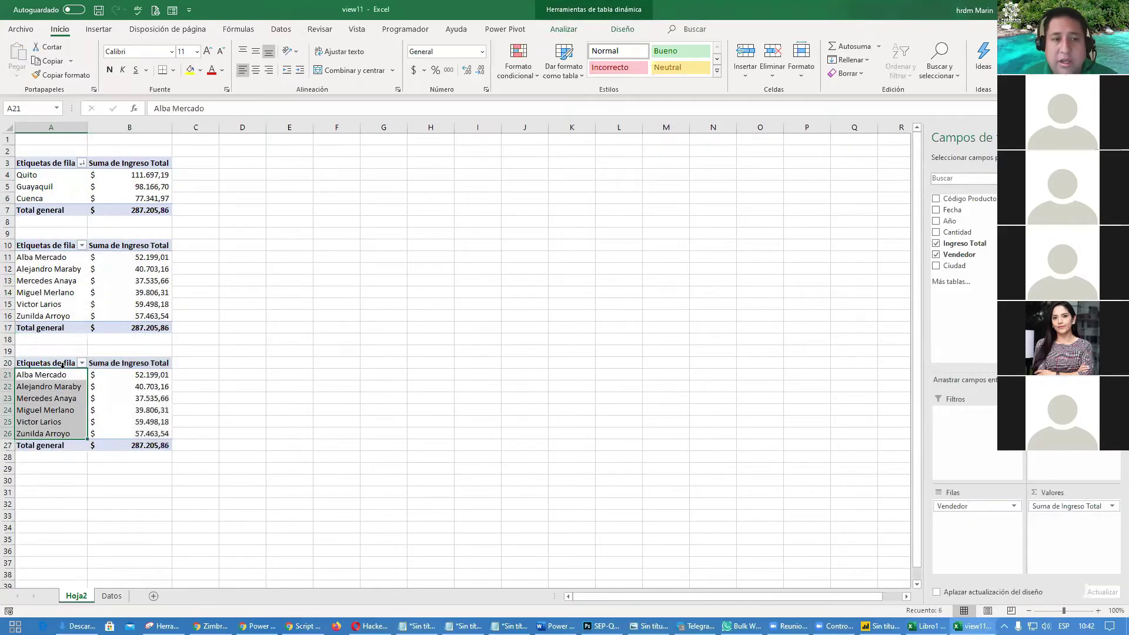
pyautogui.keyDown('ctrl'); pyautogui.click(77, 406); pyautogui.keyUp('ctrl')
pyautogui.click(49, 388)
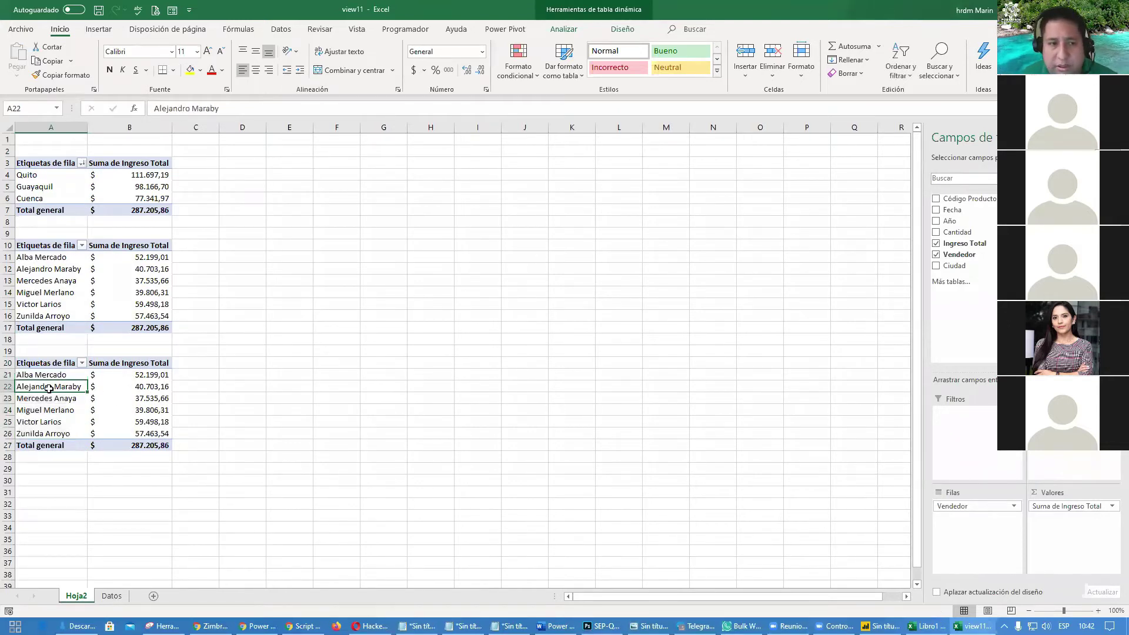
pyautogui.click(936, 257)
pyautogui.click(936, 221)
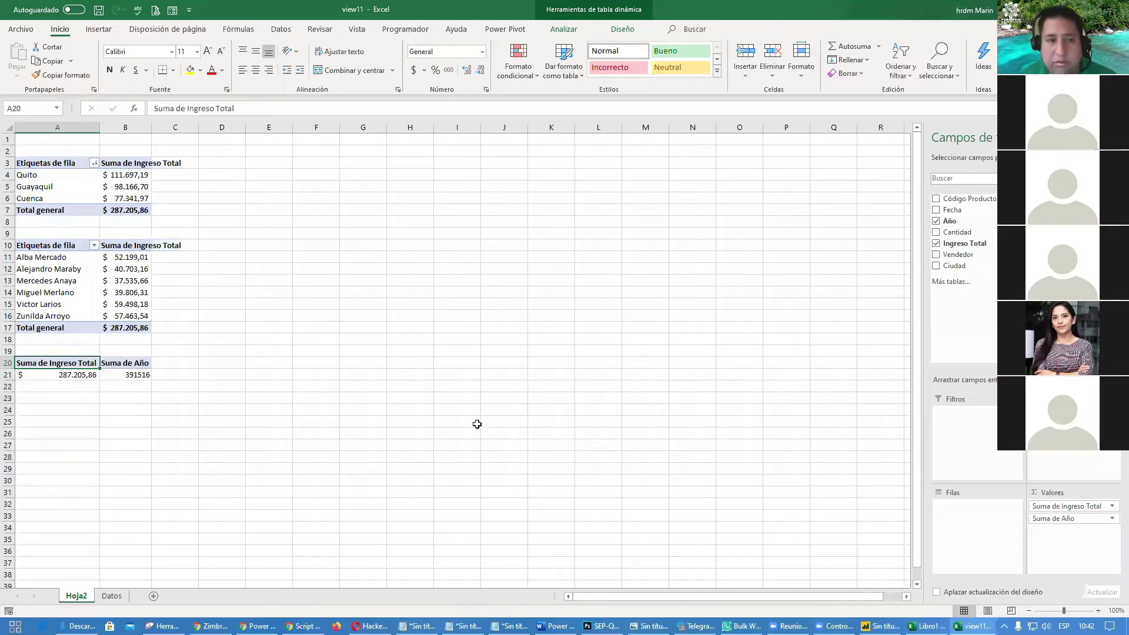
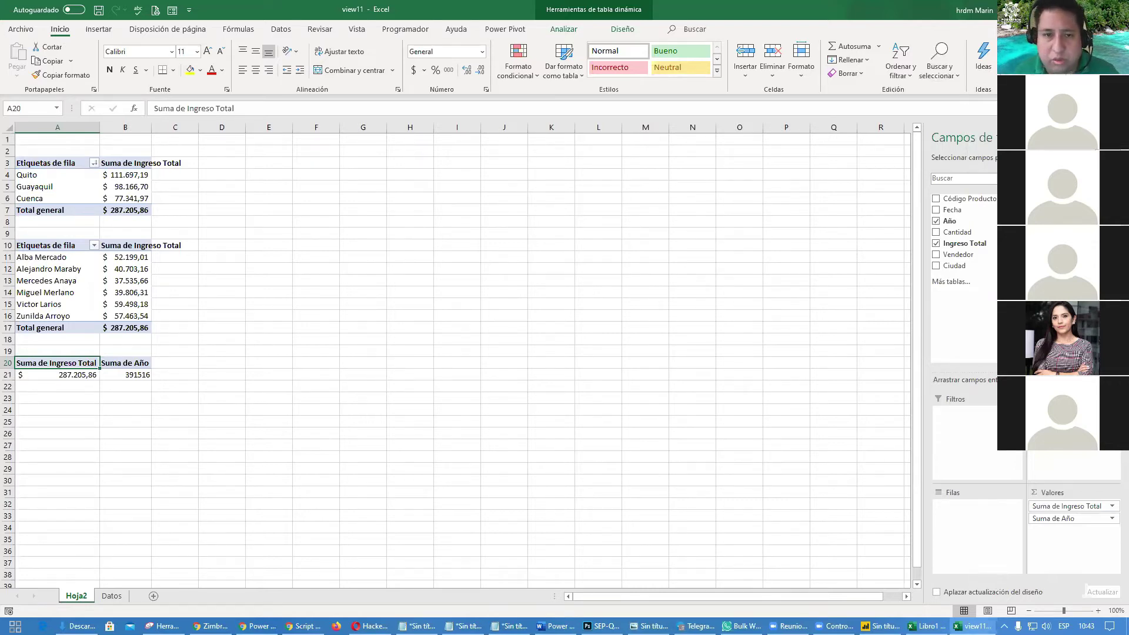
# - Show the desktop and duplicate the view11 workbook there
pyautogui.hotkey('ctrl', 'Tab')
pyautogui.press('super+d')
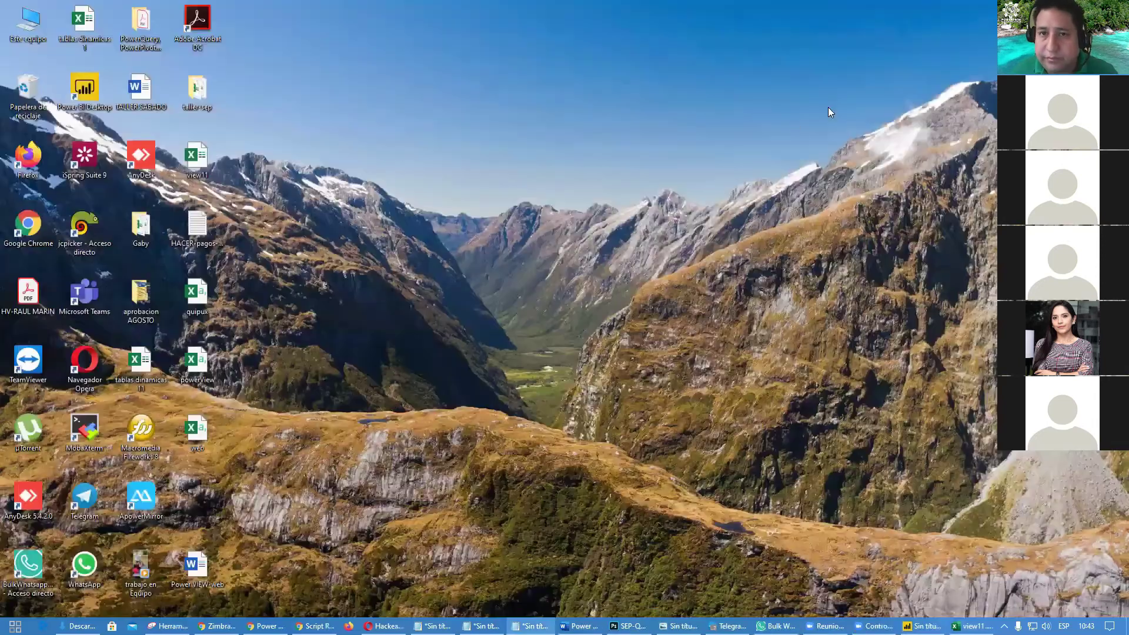
pyautogui.click(205, 176)
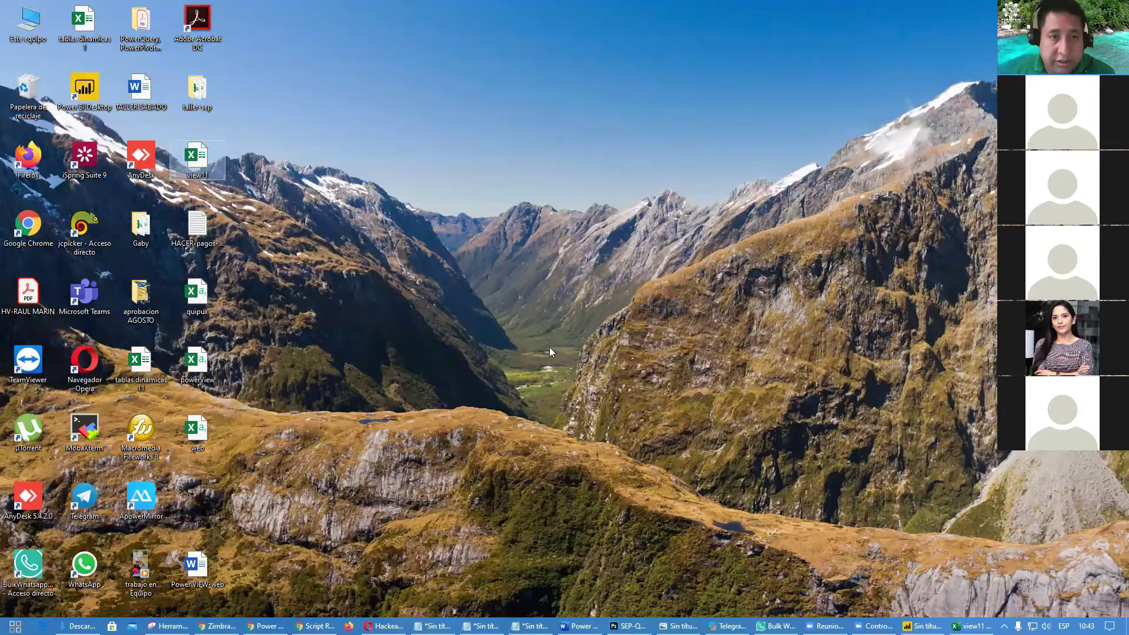
pyautogui.hotkey('ctrl', 'v')
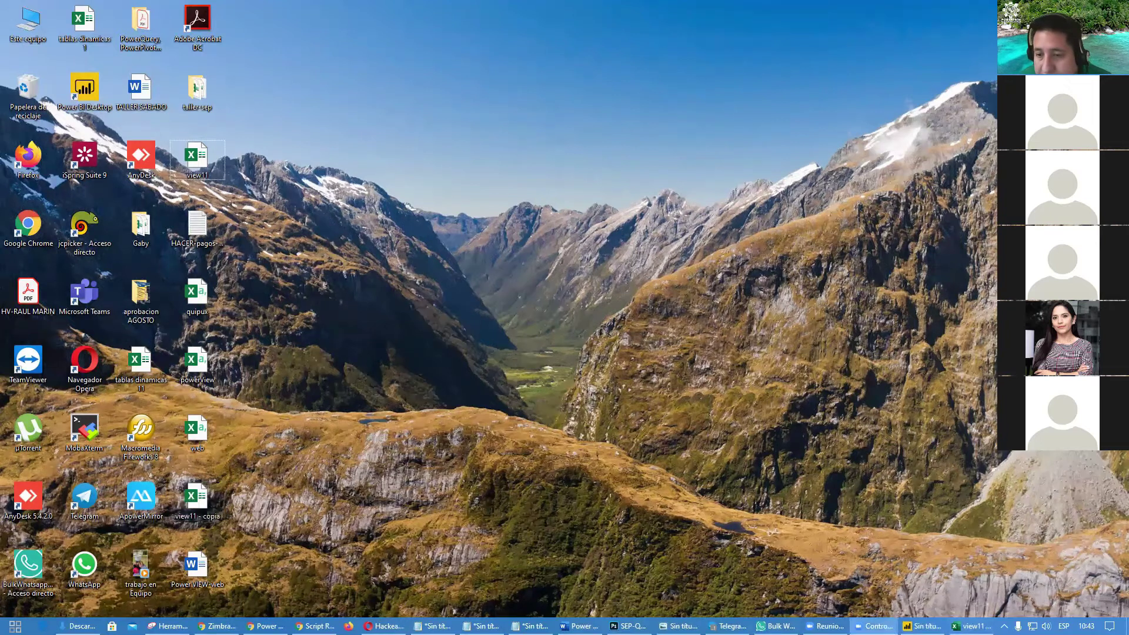
pyautogui.click(826, 625)
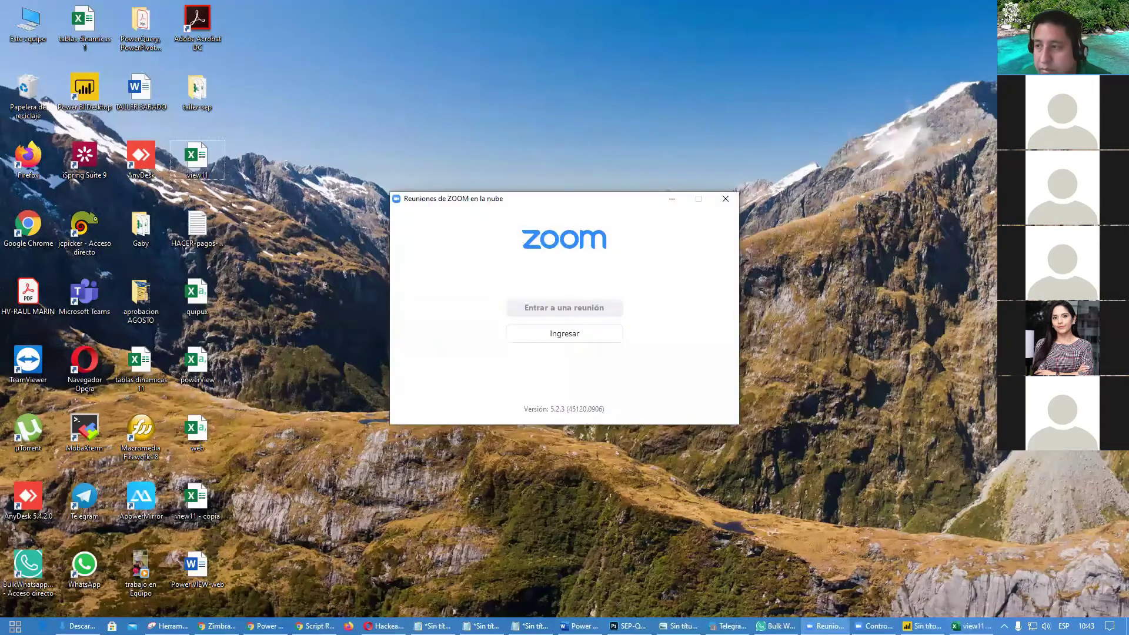
pyautogui.click(197, 500)
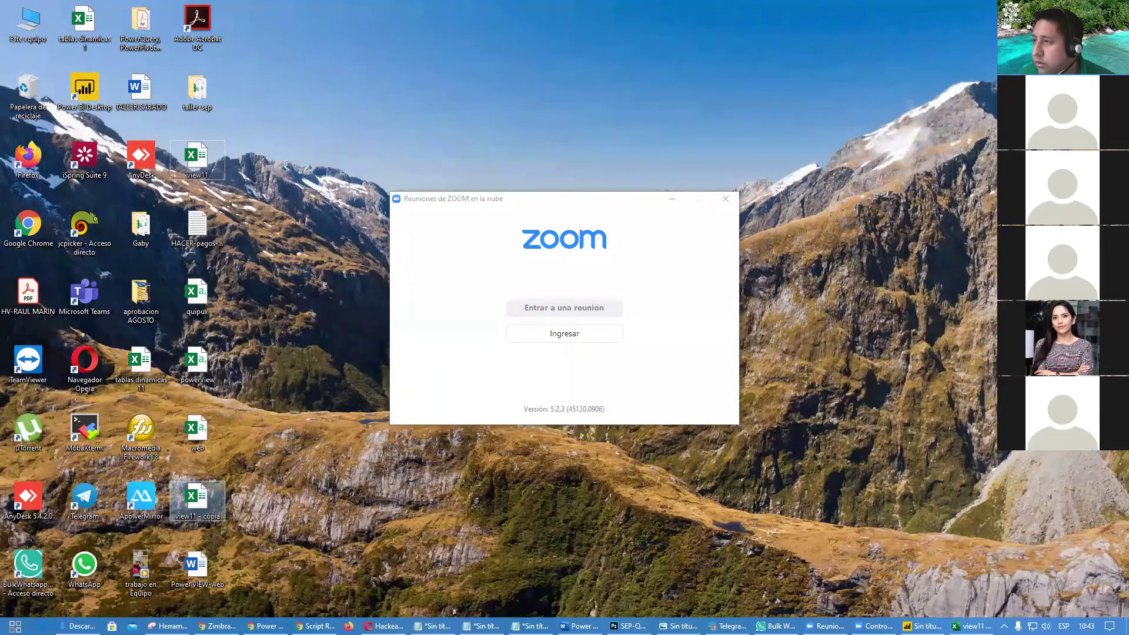
pyautogui.click(672, 199)
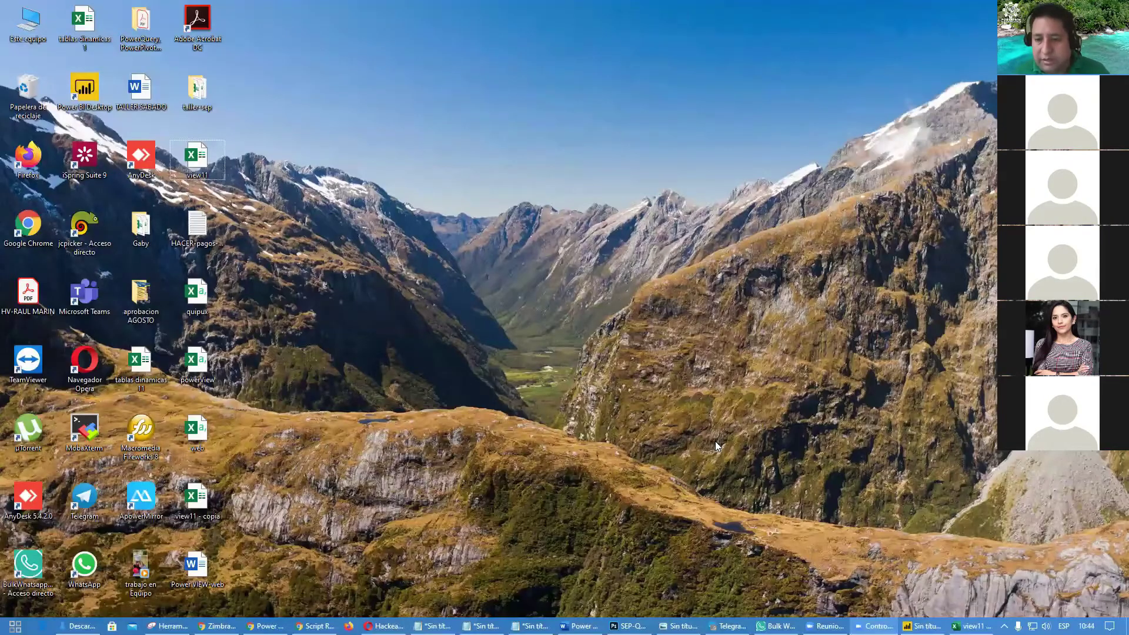
# - Return to the view11 workbook in Excel and capture the lowest pivot table and its field areas with Herramienta Recortes
pyautogui.click(972, 626)
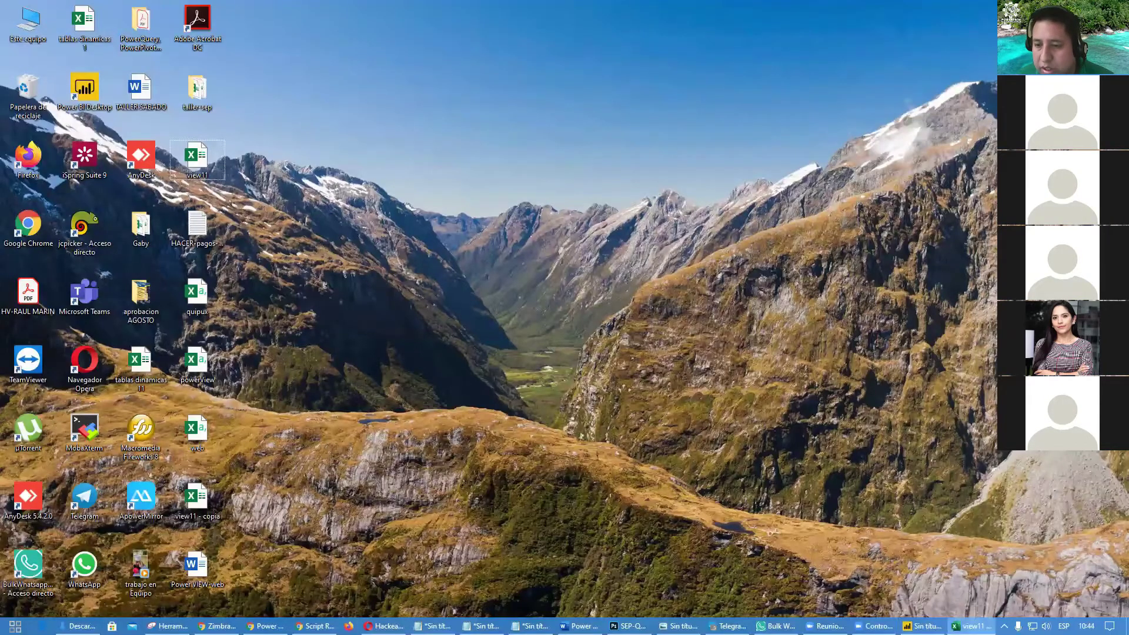
pyautogui.click(416, 341)
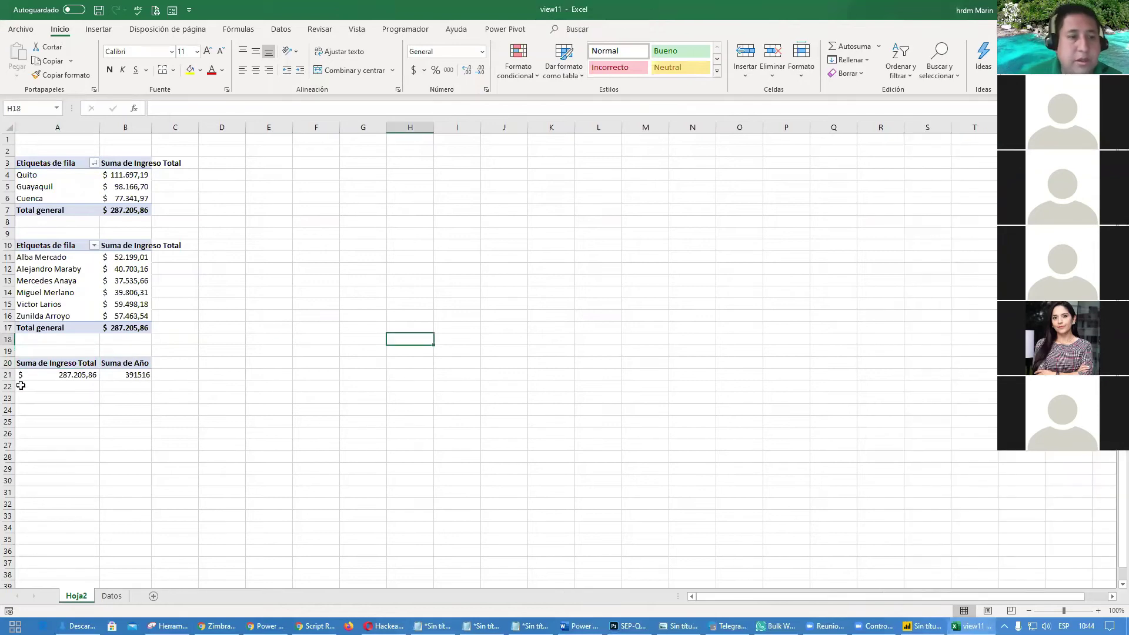
pyautogui.click(76, 366)
pyautogui.moveTo(85, 375)
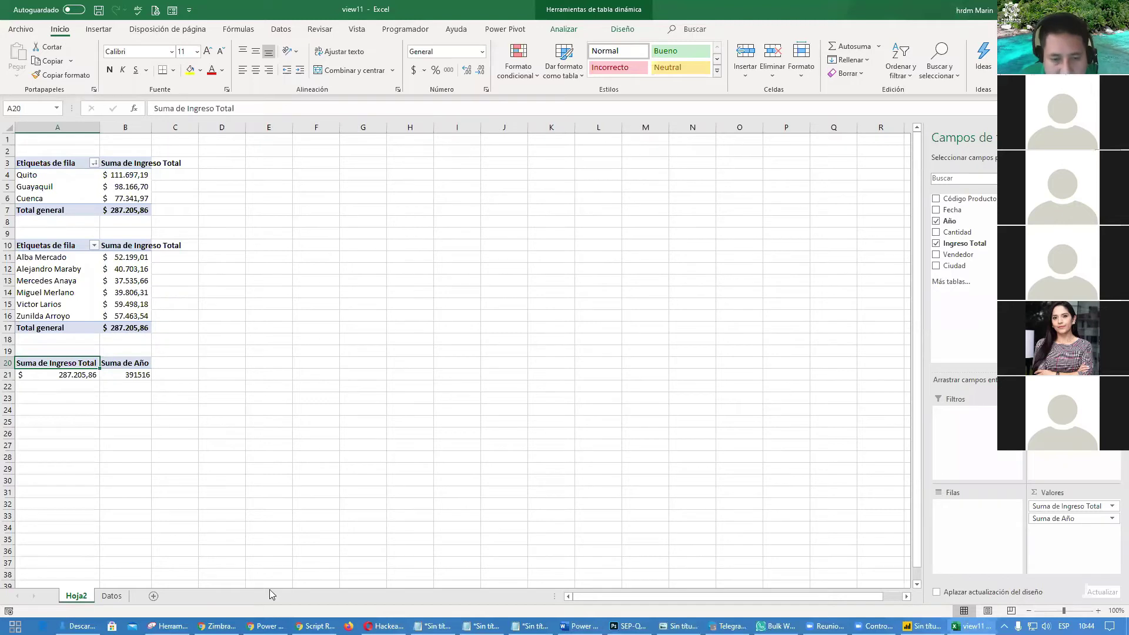
pyautogui.click(168, 626)
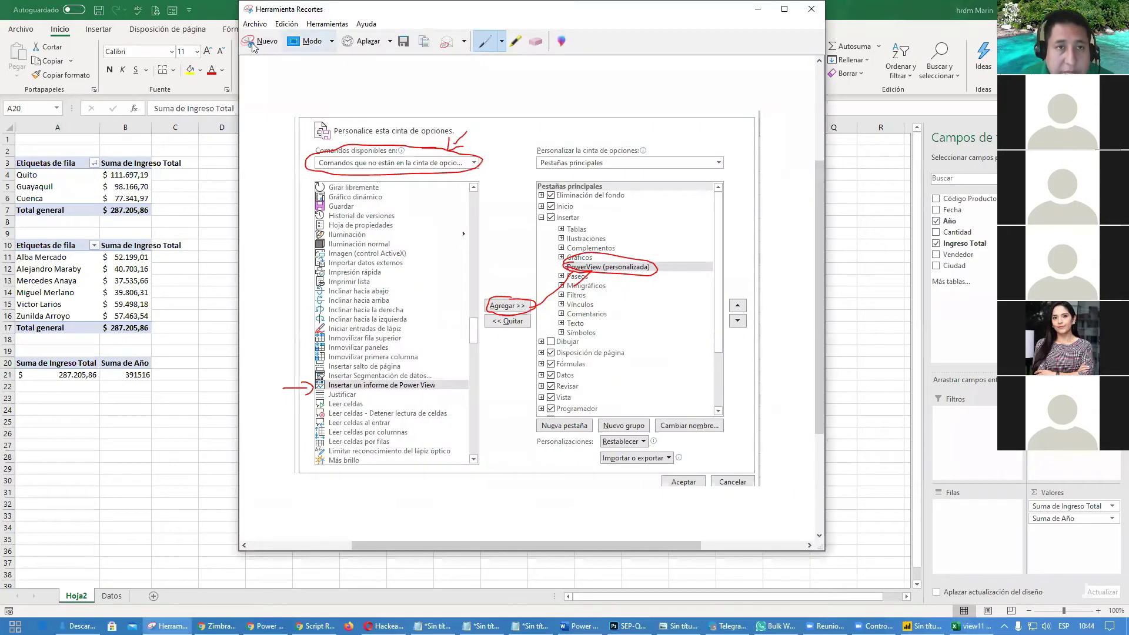
pyautogui.click(268, 47)
pyautogui.moveTo(14, 340); pyautogui.dragTo(1114, 575)
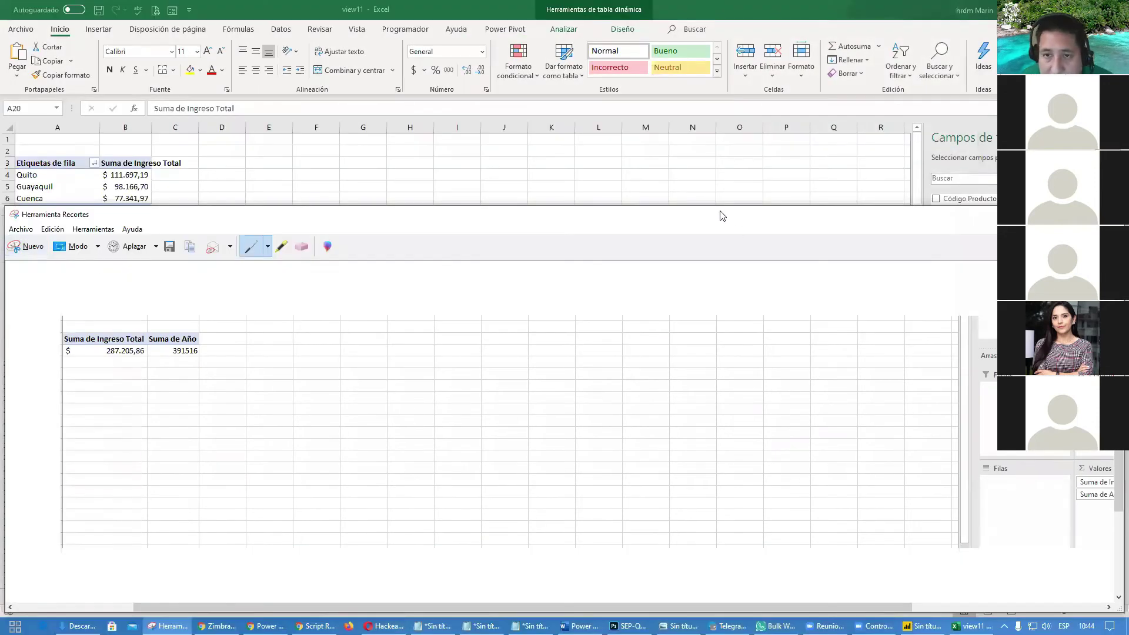
pyautogui.moveTo(715, 210); pyautogui.dragTo(684, 184)
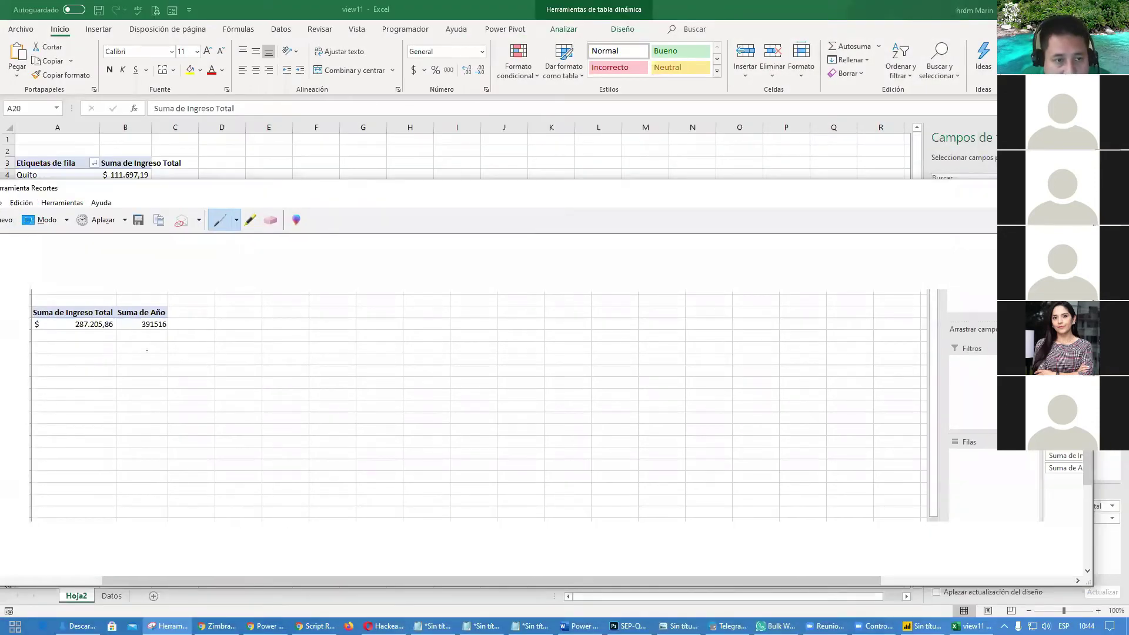
# - Mark the pivot table and Suma de Año in the snip, draw an arrow from it to Filas, and minimize the snip
pyautogui.moveTo(76, 271)
pyautogui.mouseDown()
pyautogui.moveTo(50, 331)
pyautogui.moveTo(95, 299)
pyautogui.moveTo(85, 291)
pyautogui.mouseUp()
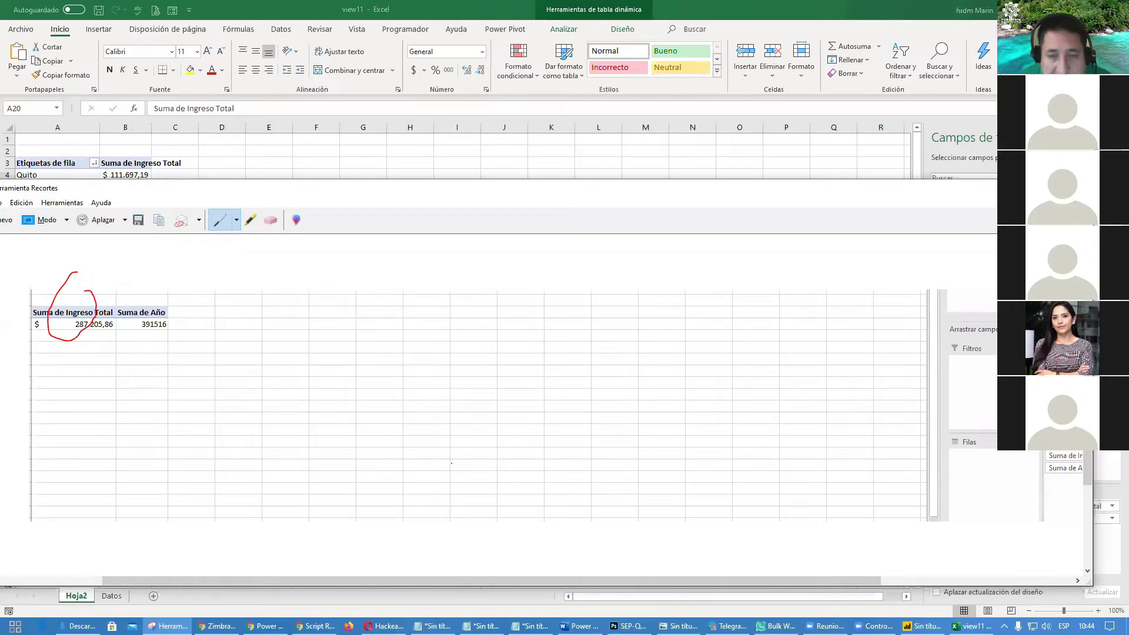
pyautogui.moveTo(793, 579); pyautogui.dragTo(918, 586)
pyautogui.moveTo(889, 461)
pyautogui.mouseDown()
pyautogui.moveTo(867, 464)
pyautogui.moveTo(895, 479)
pyautogui.moveTo(947, 474)
pyautogui.moveTo(889, 458)
pyautogui.mouseUp()
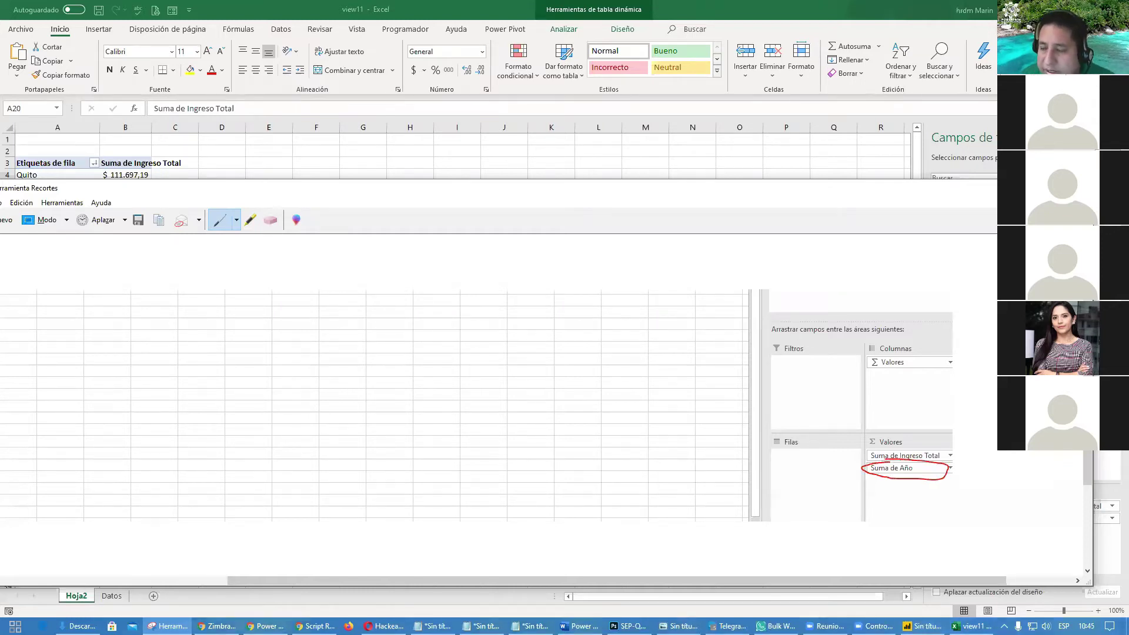
pyautogui.moveTo(916, 422)
pyautogui.mouseDown()
pyautogui.moveTo(899, 435)
pyautogui.moveTo(904, 467)
pyautogui.moveTo(810, 477)
pyautogui.mouseUp()
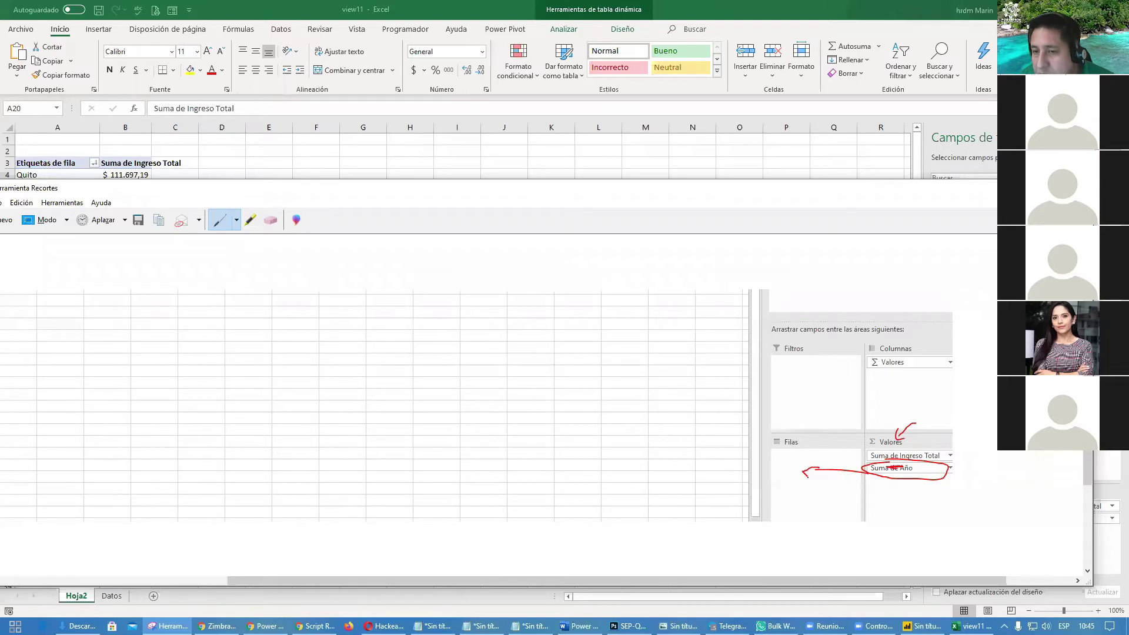
pyautogui.click(1026, 188)
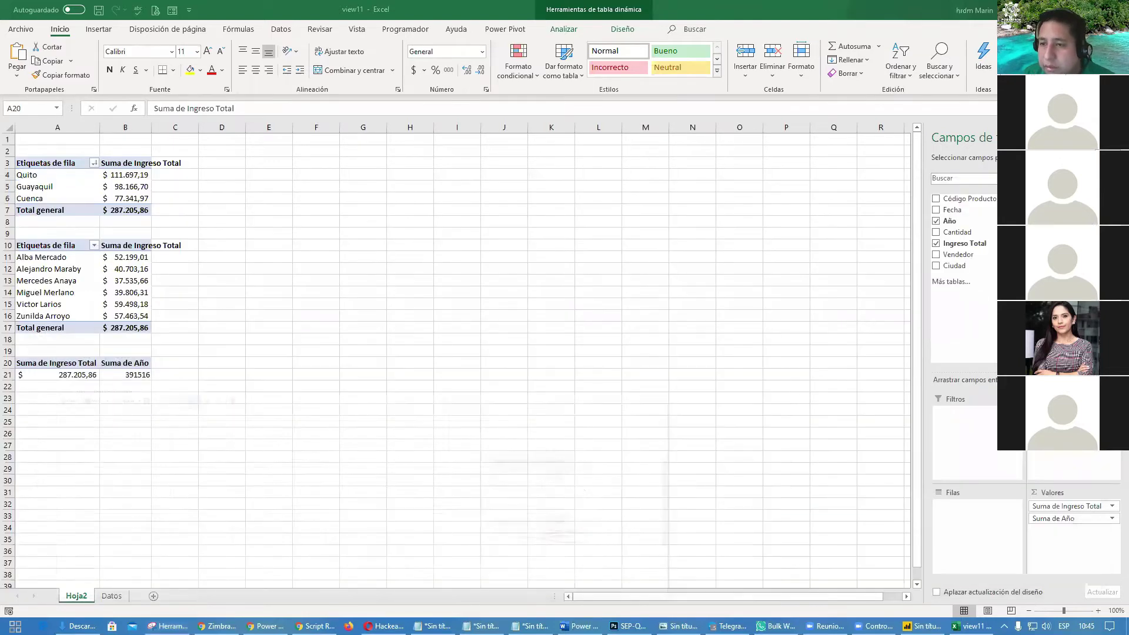
# - Move the Año field of the lowest pivot table from the values area to the rows area
pyautogui.click(1057, 518)
pyautogui.moveTo(1057, 519); pyautogui.dragTo(980, 506)
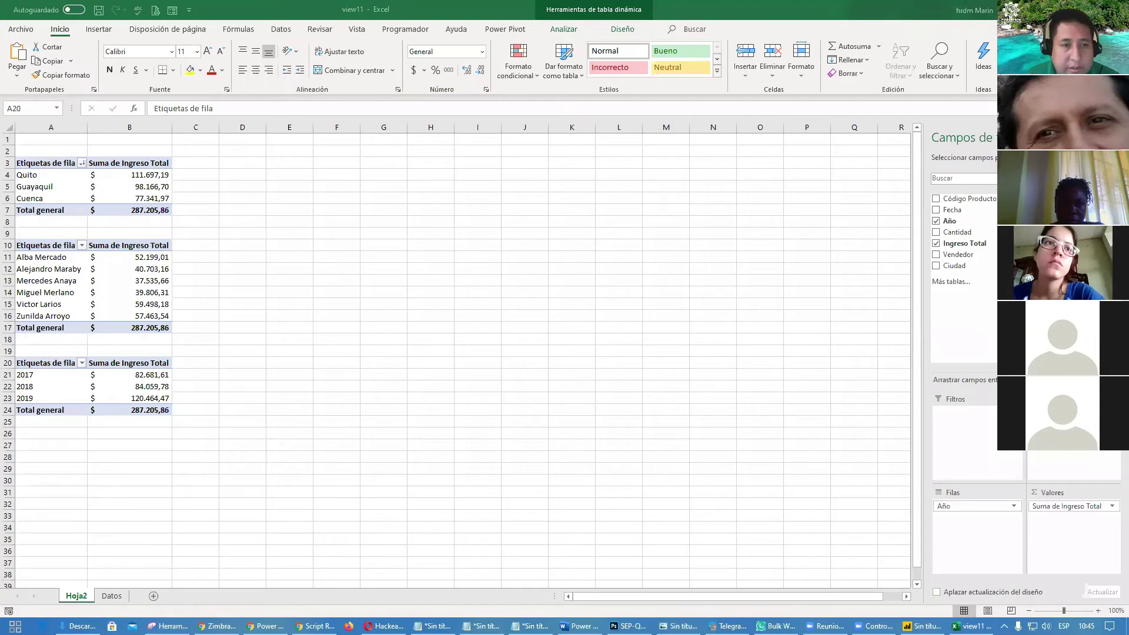
pyautogui.hotkey('alt', 'Tab')
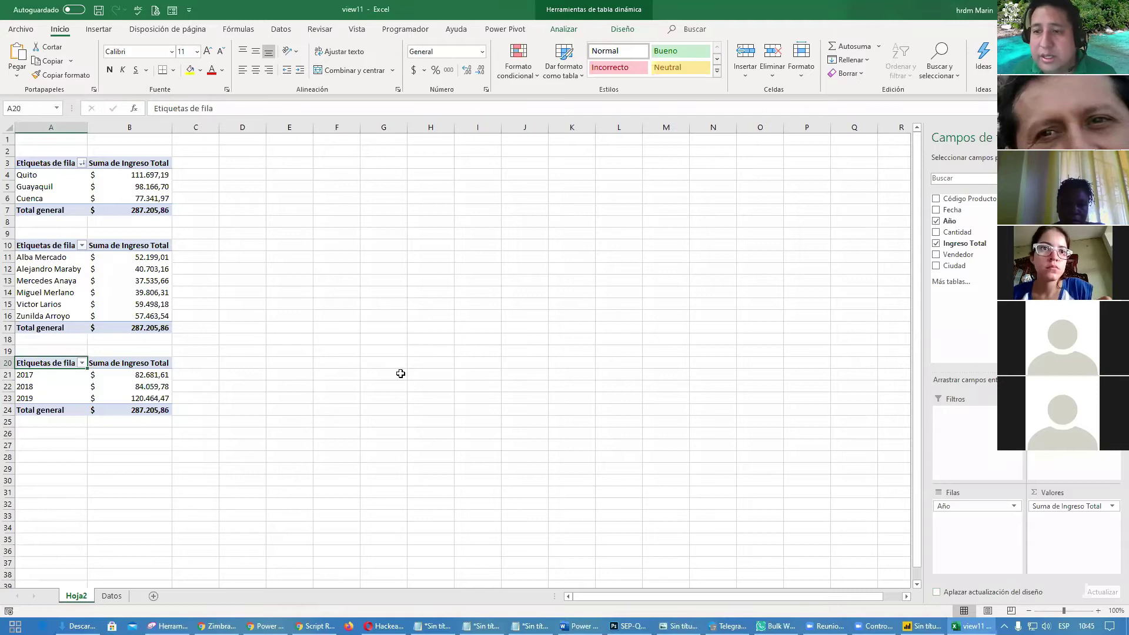
# - Insert a 2D pie chart based on the income-by-city pivot table
pyautogui.click(343, 332)
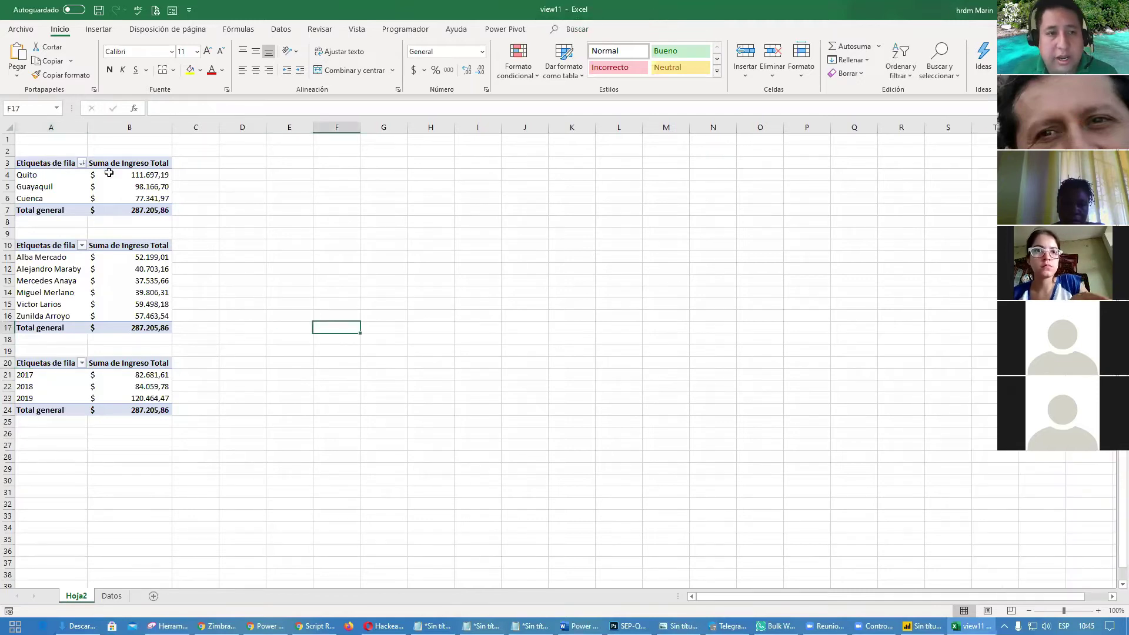
pyautogui.click(143, 185)
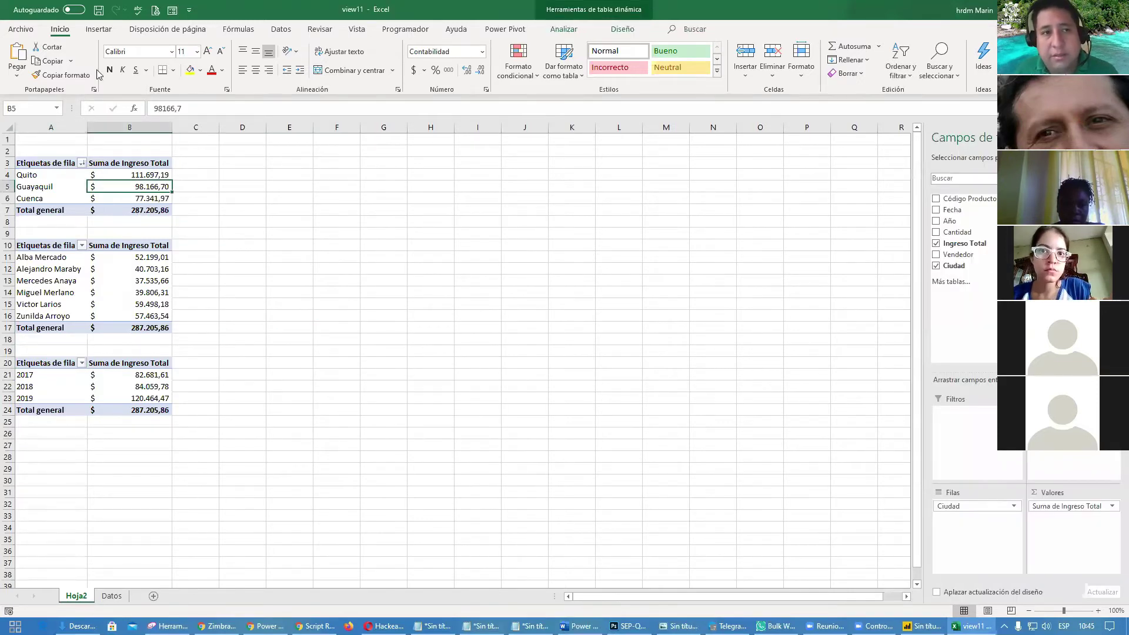
pyautogui.click(99, 29)
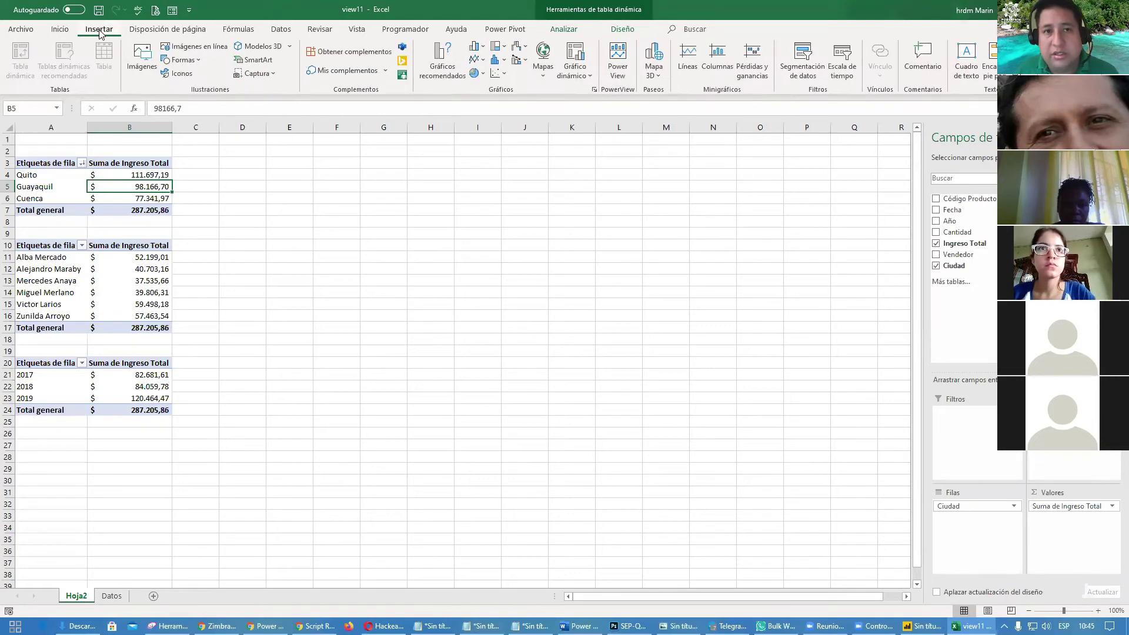
pyautogui.click(474, 73)
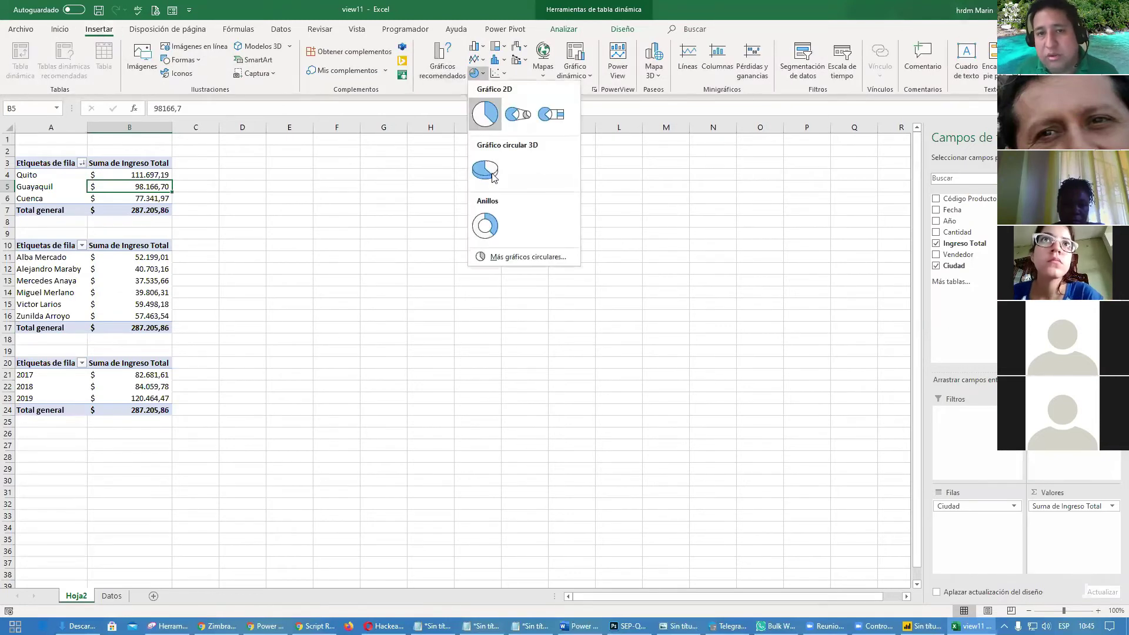
pyautogui.click(485, 113)
# - Move the pie chart beside the city pivot table and shrink it to span about columns D to H
pyautogui.moveTo(506, 308); pyautogui.dragTo(407, 180)
pyautogui.moveTo(503, 319); pyautogui.dragTo(427, 277)
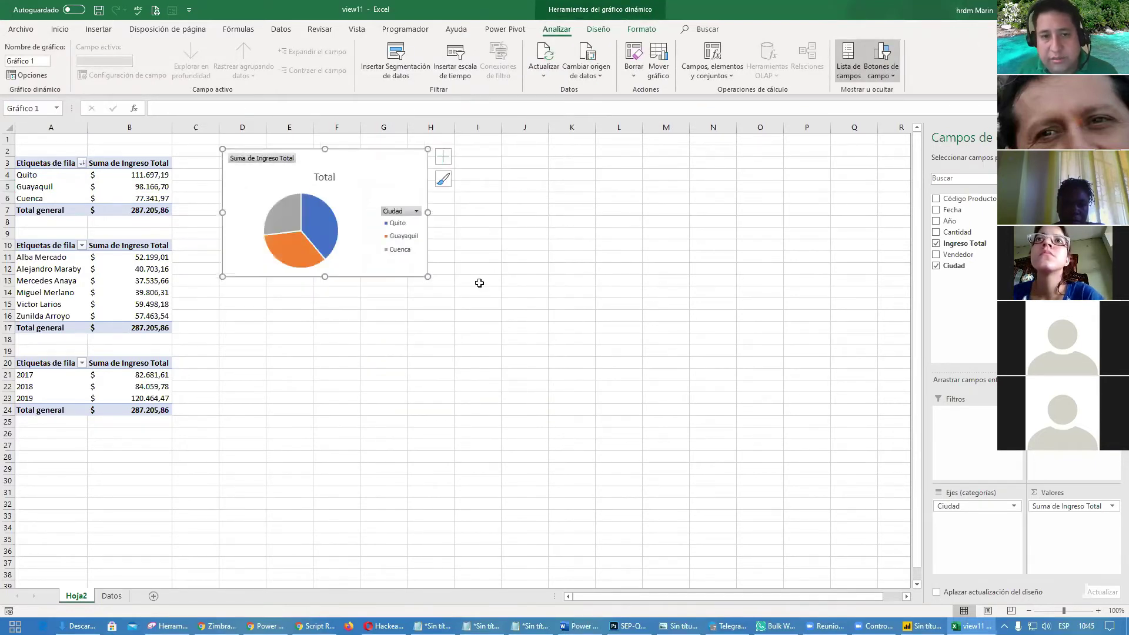
pyautogui.click(512, 291)
# - Insert a 2D clustered bar chart from the income-by-seller pivot table and place it just right of the pie chart
pyautogui.click(102, 313)
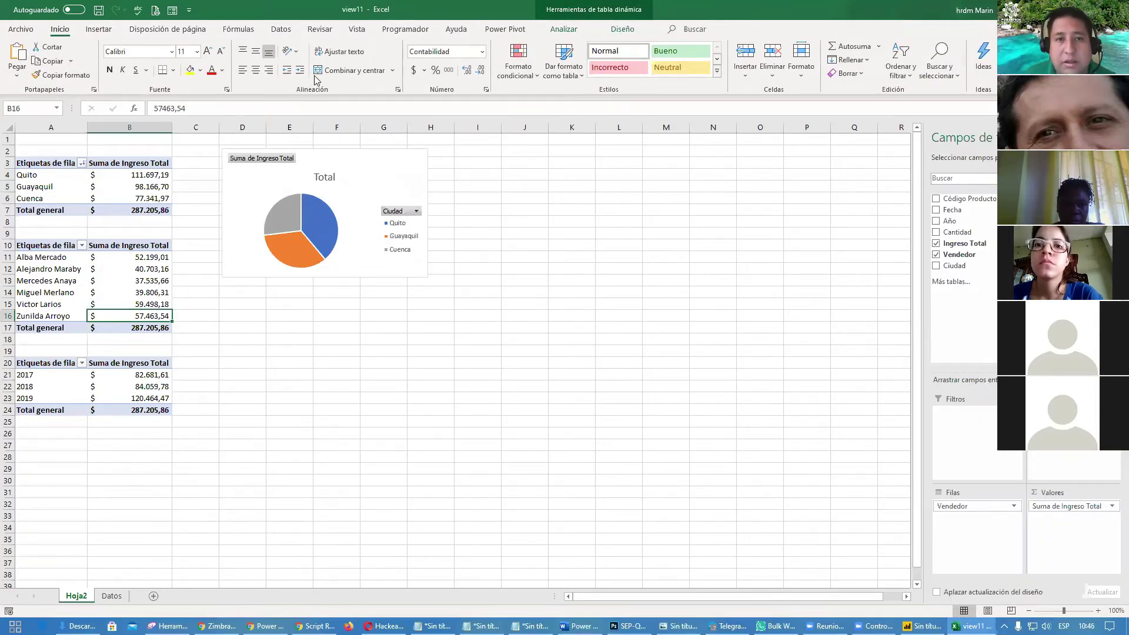
pyautogui.click(99, 30)
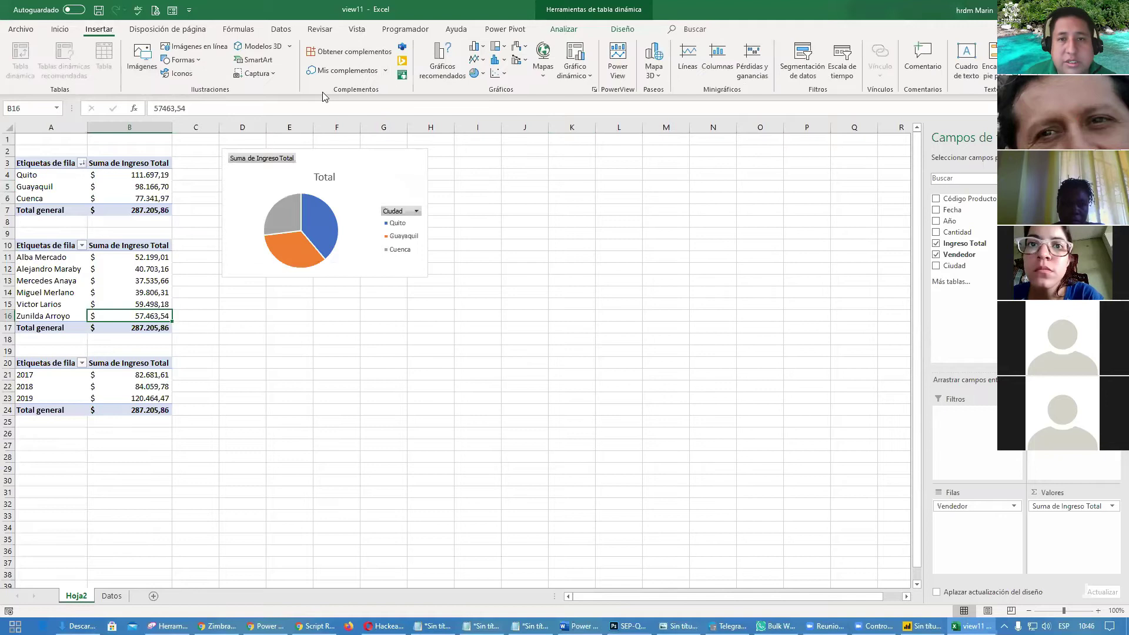
pyautogui.click(478, 59)
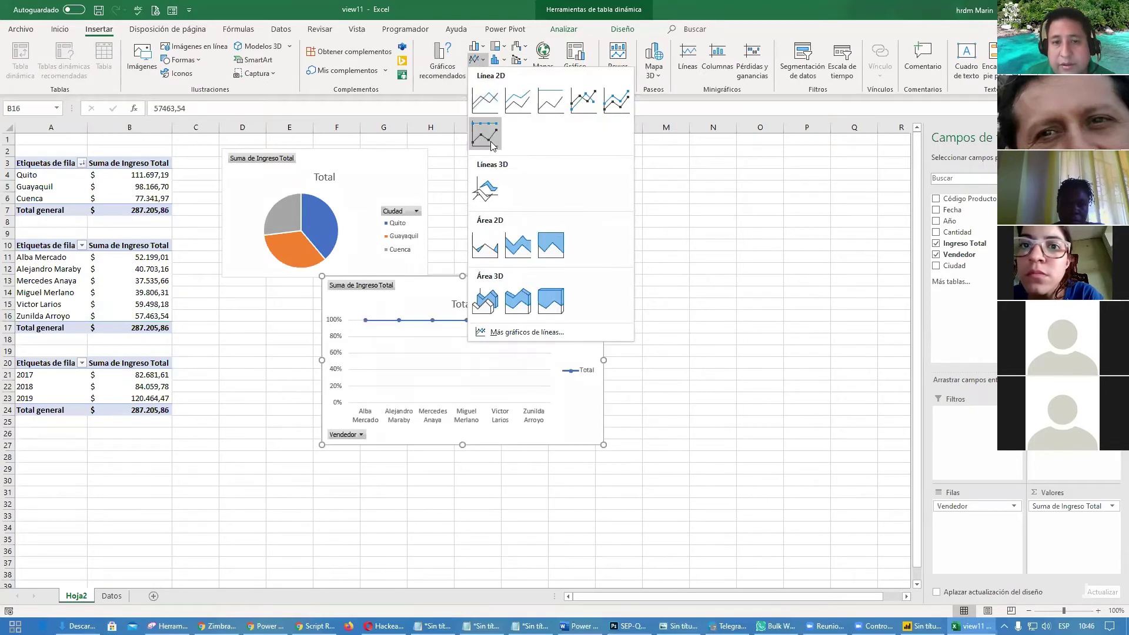
pyautogui.click(478, 59)
pyautogui.click(476, 46)
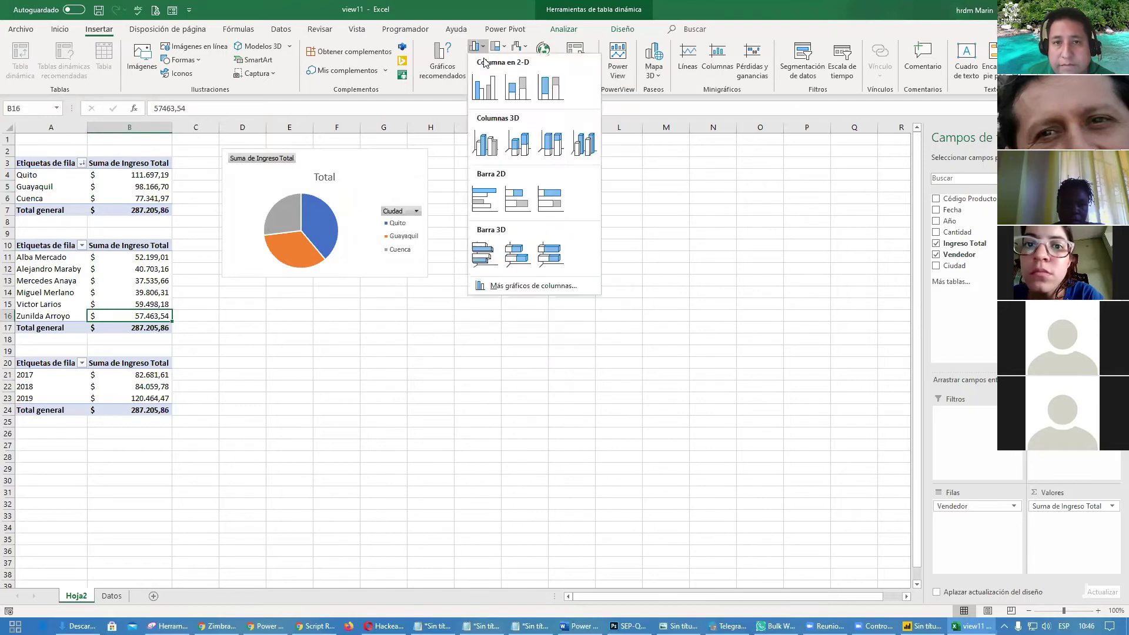
pyautogui.click(486, 198)
pyautogui.moveTo(459, 294); pyautogui.dragTo(584, 151)
pyautogui.click(553, 464)
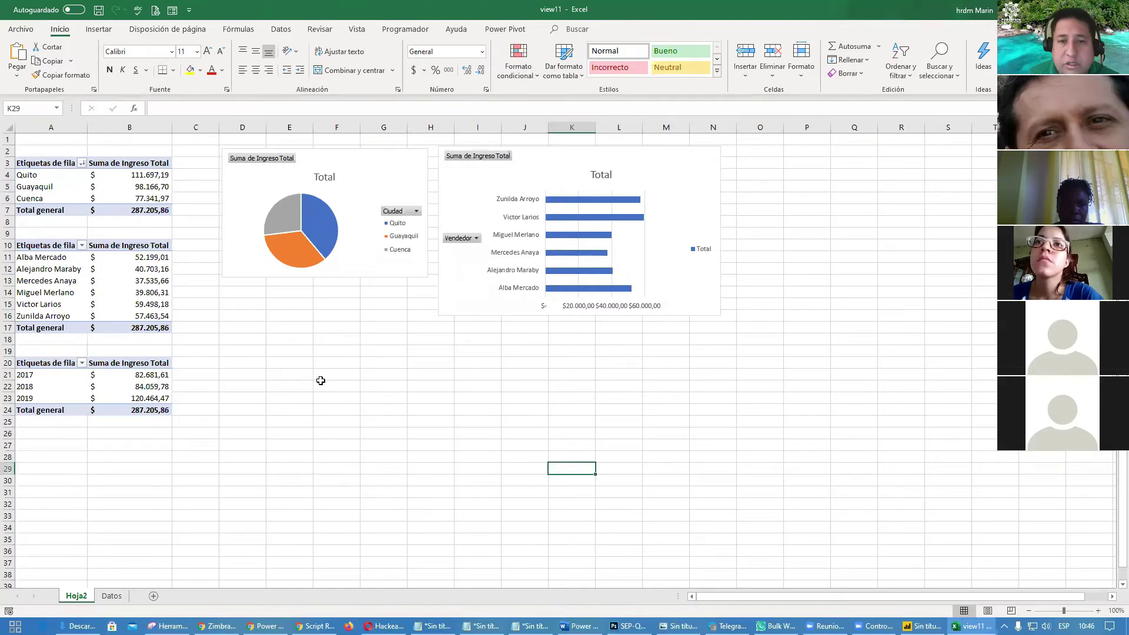
# - Select entire rows 8 to 11, starting from the blank rows between the city and seller pivot tables
pyautogui.click(379, 389)
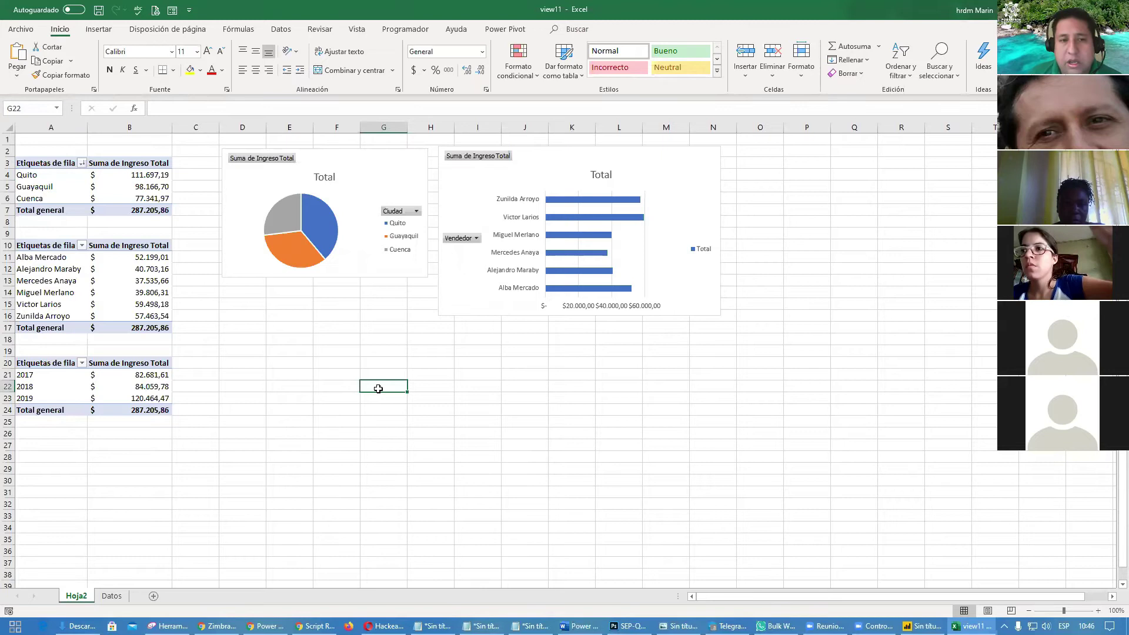
pyautogui.click(134, 272)
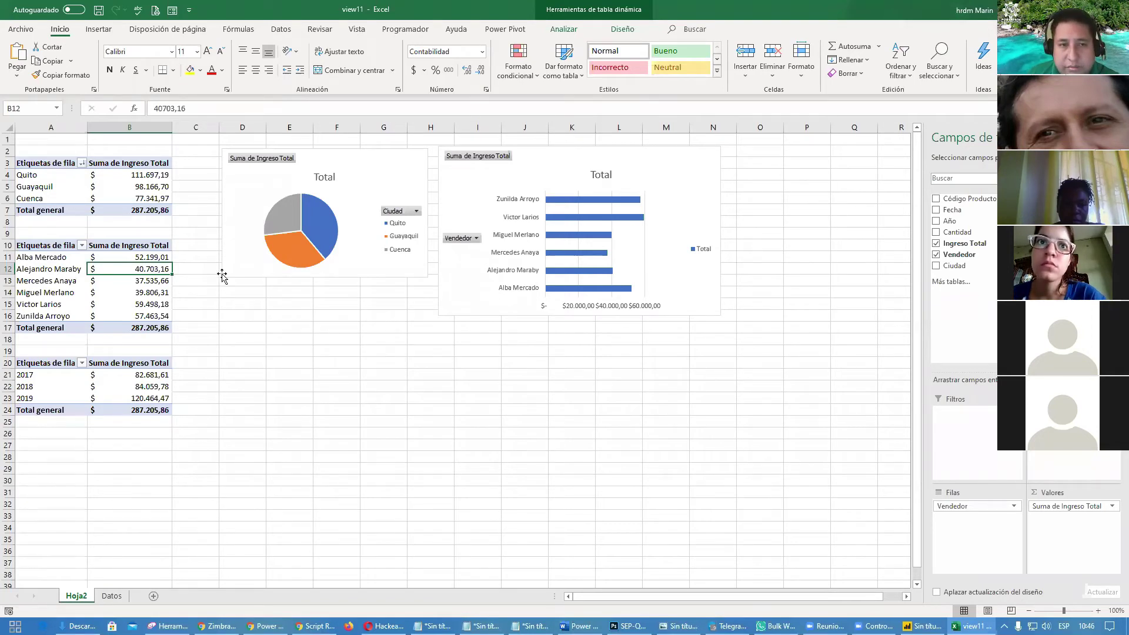
pyautogui.moveTo(5, 222); pyautogui.dragTo(4, 254)
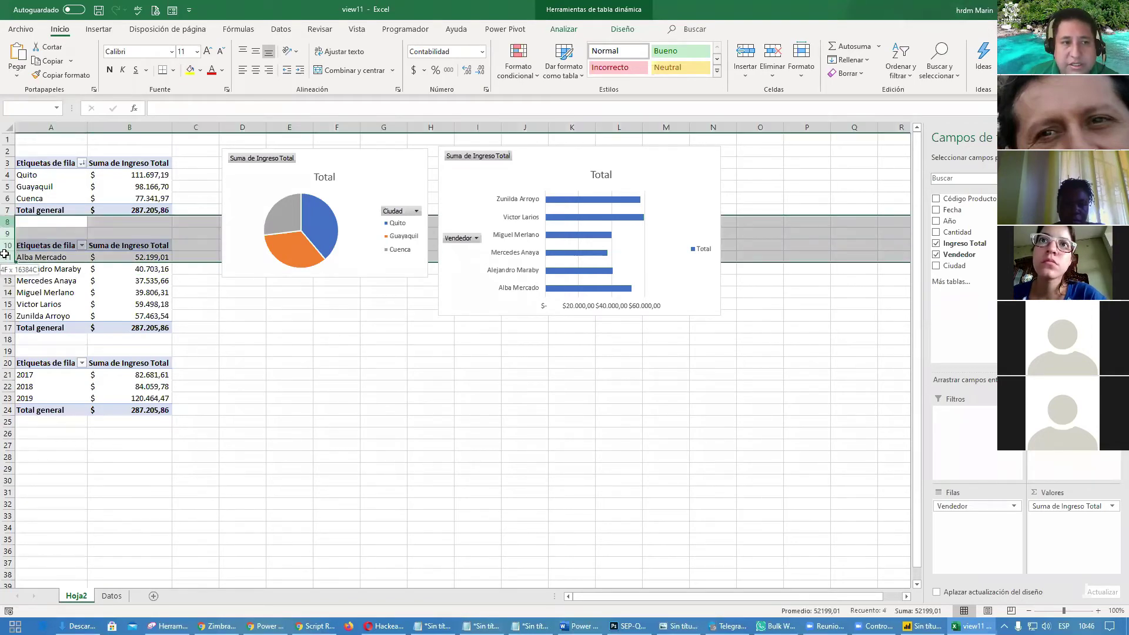
# - Insert four blank rows between the city pivot table and the Vendedor pivot table
pyautogui.rightClick(111, 232)
pyautogui.click(151, 330)
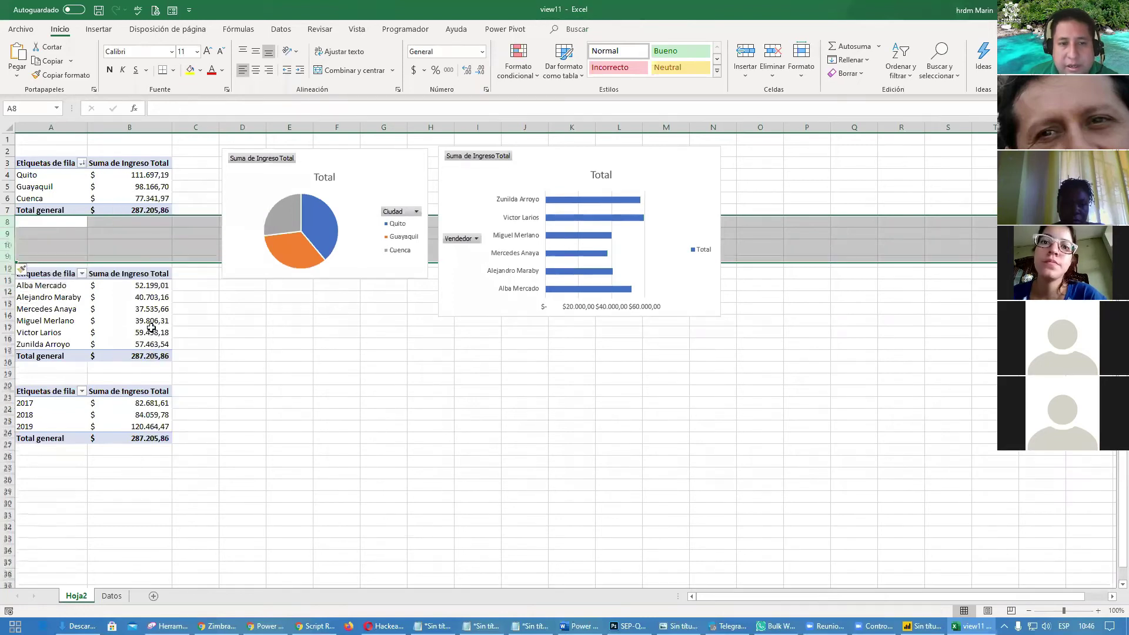
pyautogui.click(335, 375)
# - Shorten the city pie chart and the Vendedor bar chart so both end near row 13
pyautogui.click(358, 322)
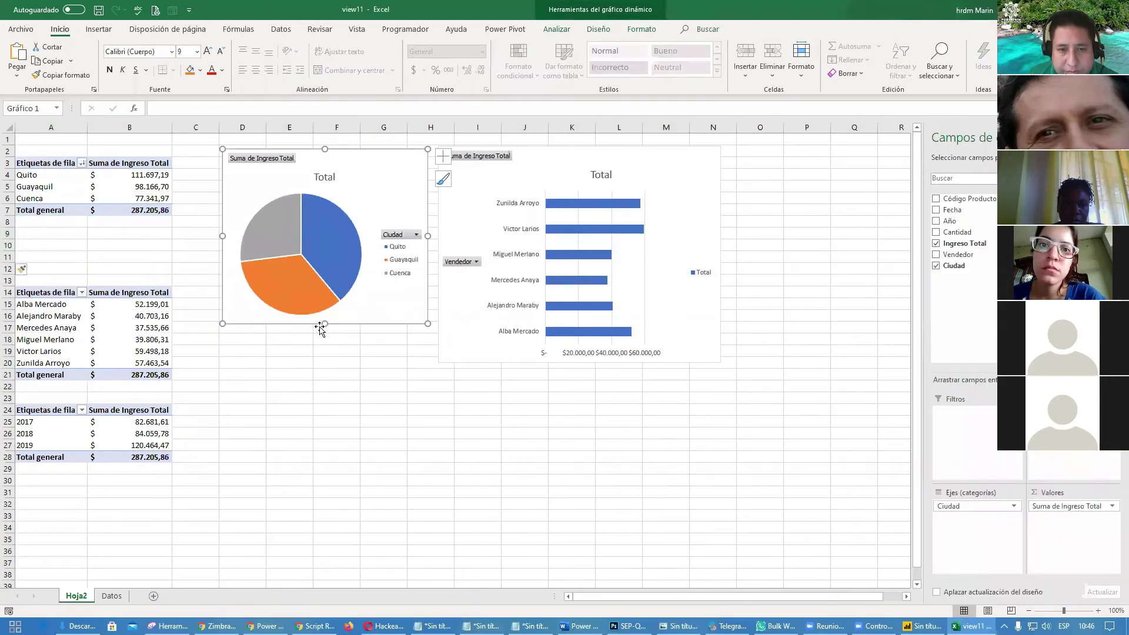
pyautogui.moveTo(323, 324); pyautogui.dragTo(324, 283)
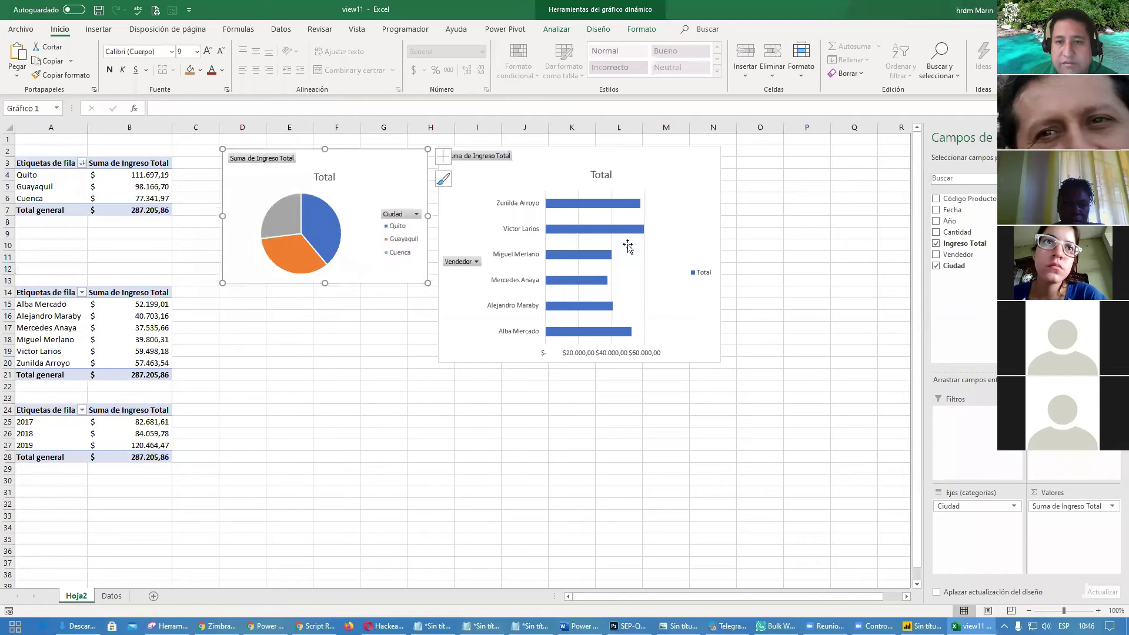
pyautogui.click(684, 191)
pyautogui.moveTo(579, 363); pyautogui.dragTo(579, 283)
pyautogui.click(572, 340)
pyautogui.click(556, 158)
# - Check the available chart types for the Vendedor pivot table, including XY scatter with smooth lines and markers, without inserting one
pyautogui.click(134, 339)
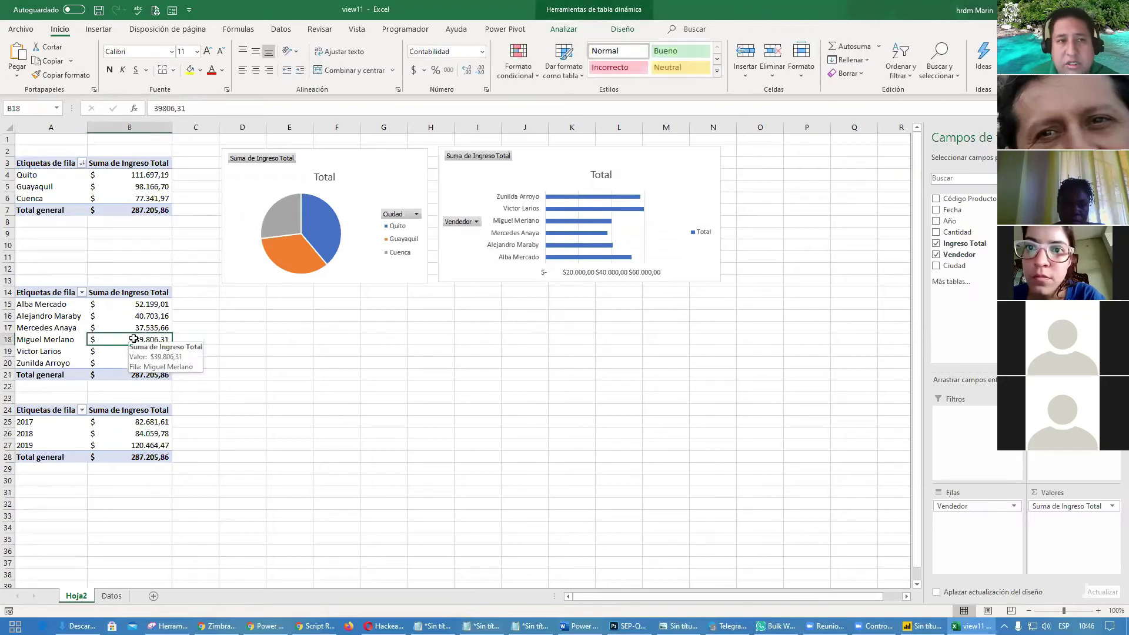
pyautogui.click(99, 28)
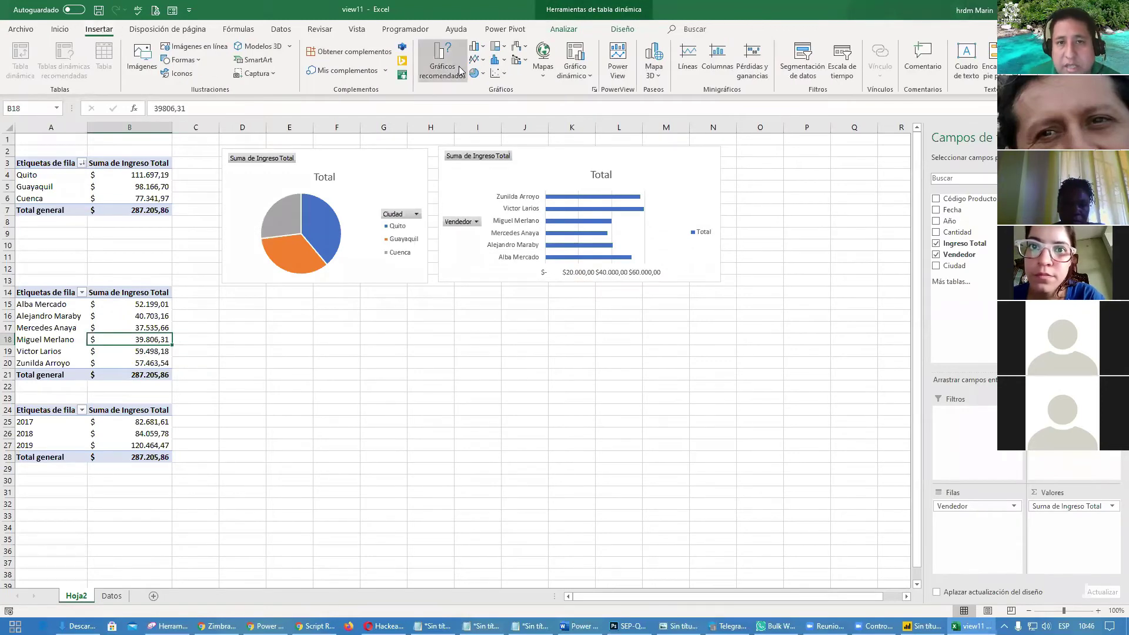
pyautogui.click(481, 60)
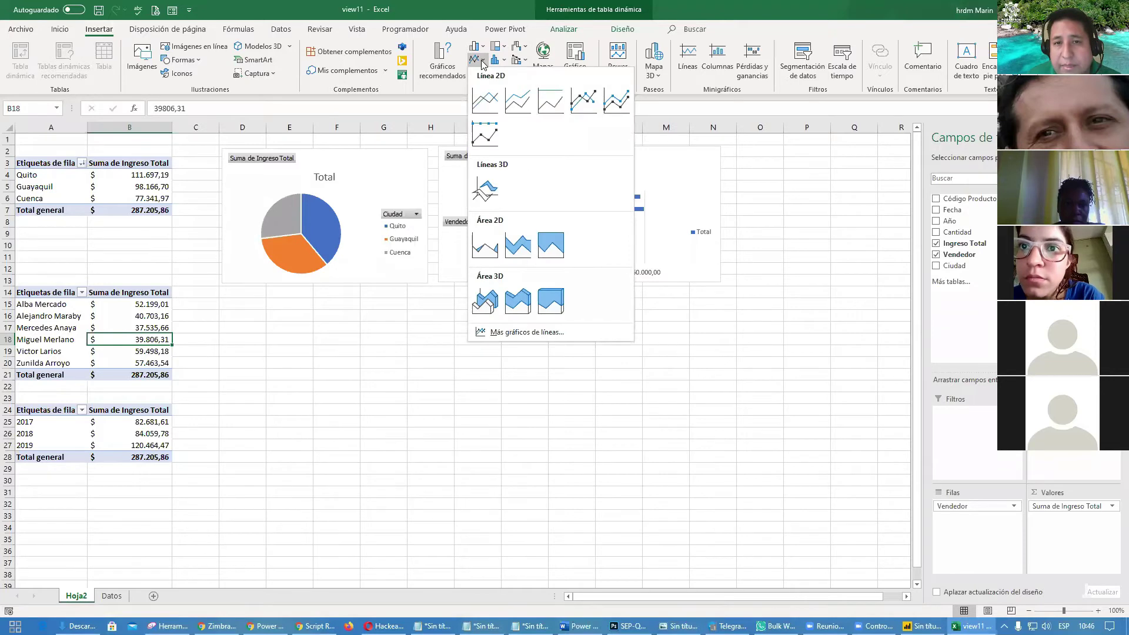
pyautogui.click(449, 73)
pyautogui.click(448, 74)
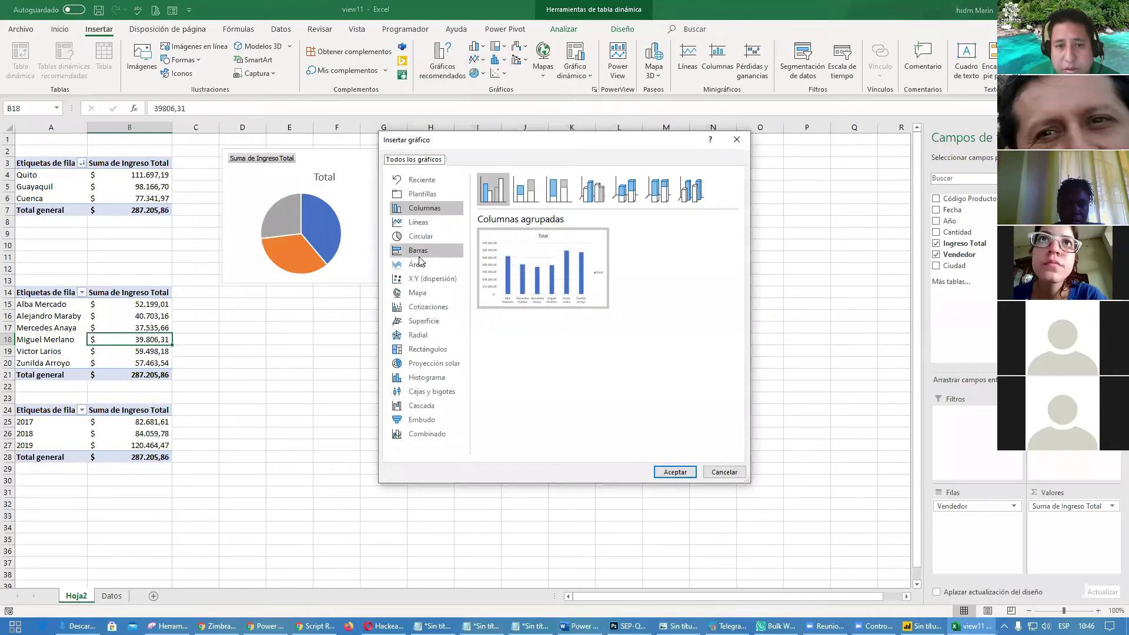
pyautogui.click(424, 279)
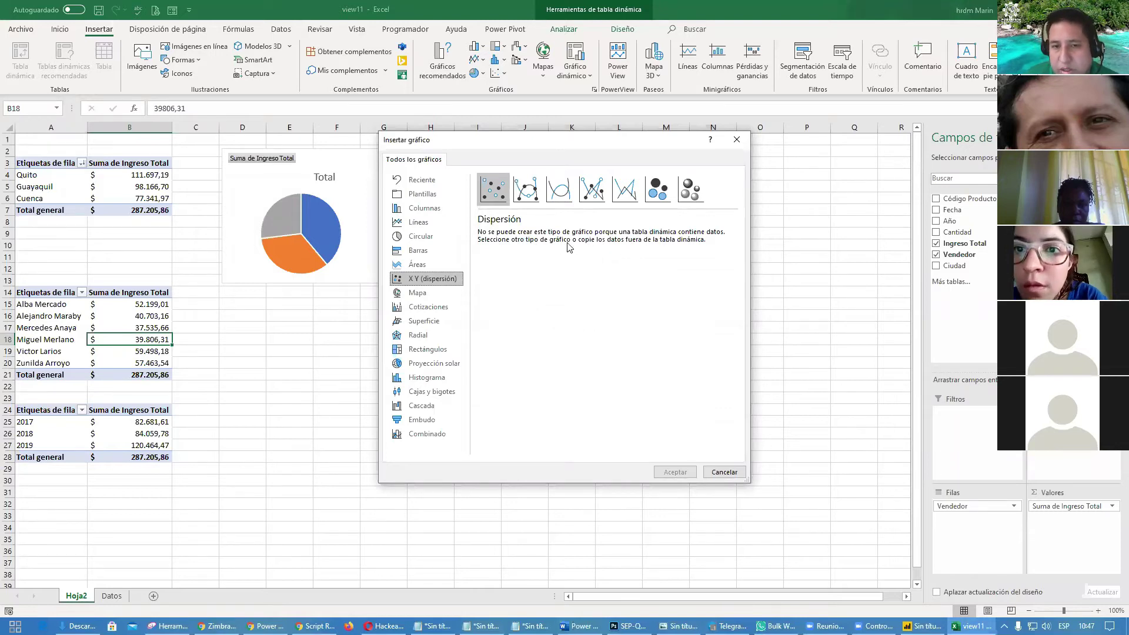
pyautogui.click(536, 197)
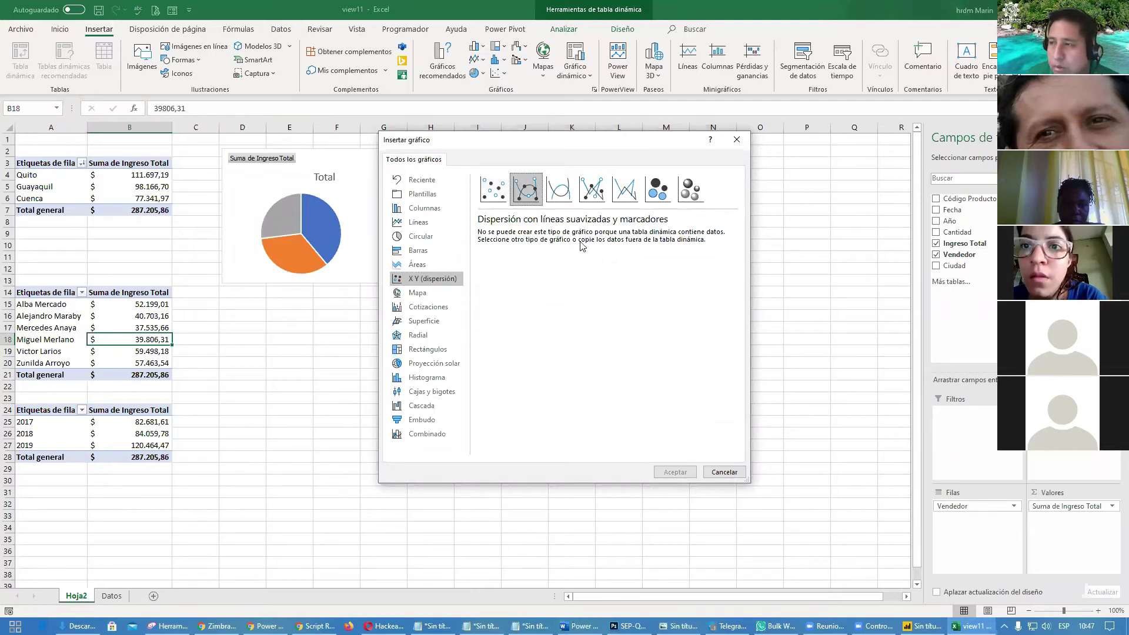
pyautogui.click(723, 473)
pyautogui.click(321, 398)
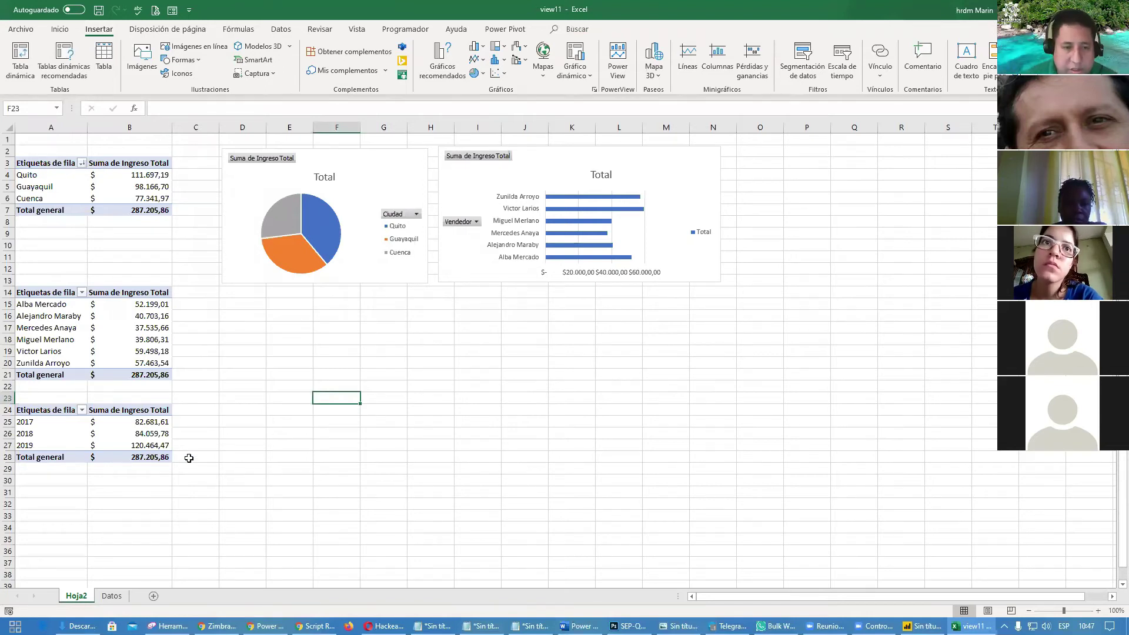
# - Enter a formula in cell B31 that references the grand total of the yearly pivot table
pyautogui.click(146, 494)
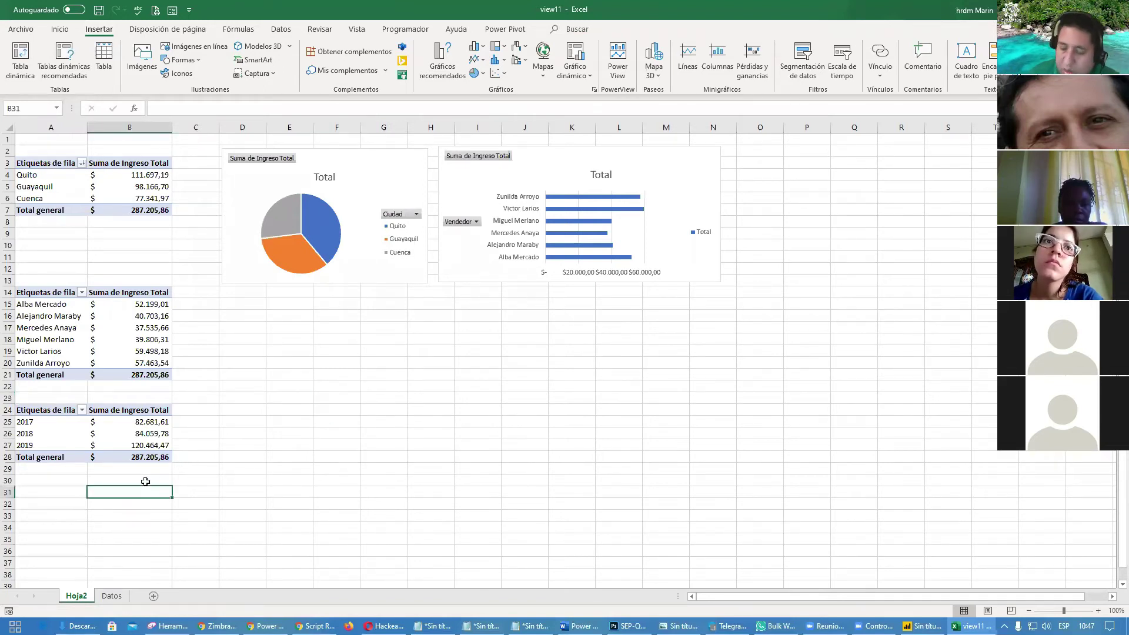
pyautogui.write('=')
pyautogui.press('Up')
pyautogui.press('Up')
pyautogui.press('Up')
pyautogui.press('Return')
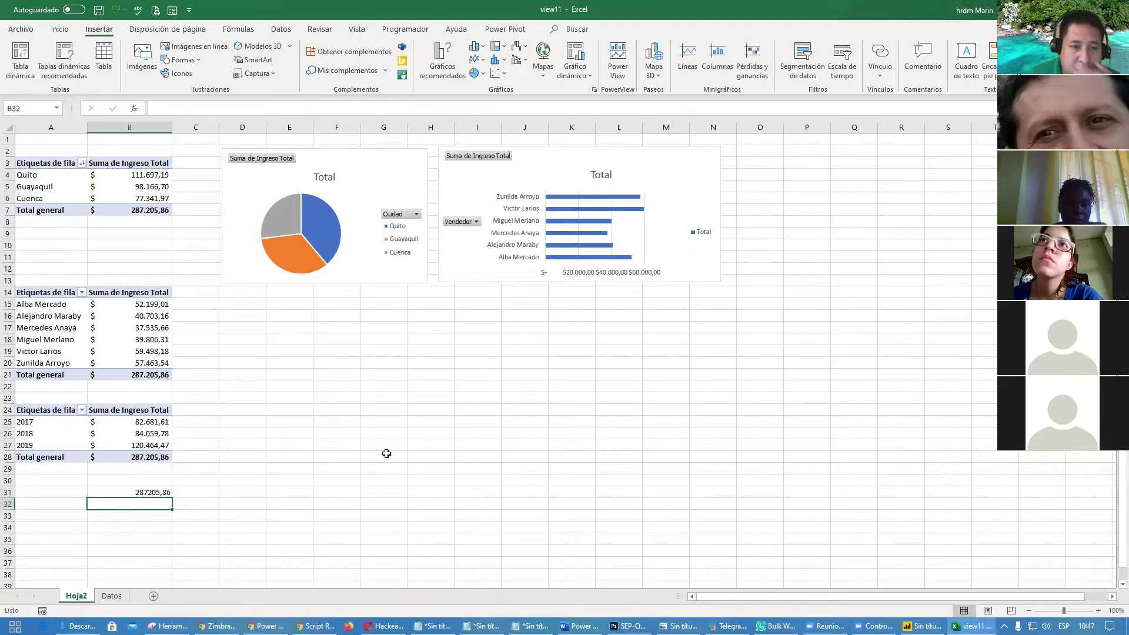
pyautogui.click(410, 435)
# - Apply the dollar accounting number format to cell B31
pyautogui.click(155, 494)
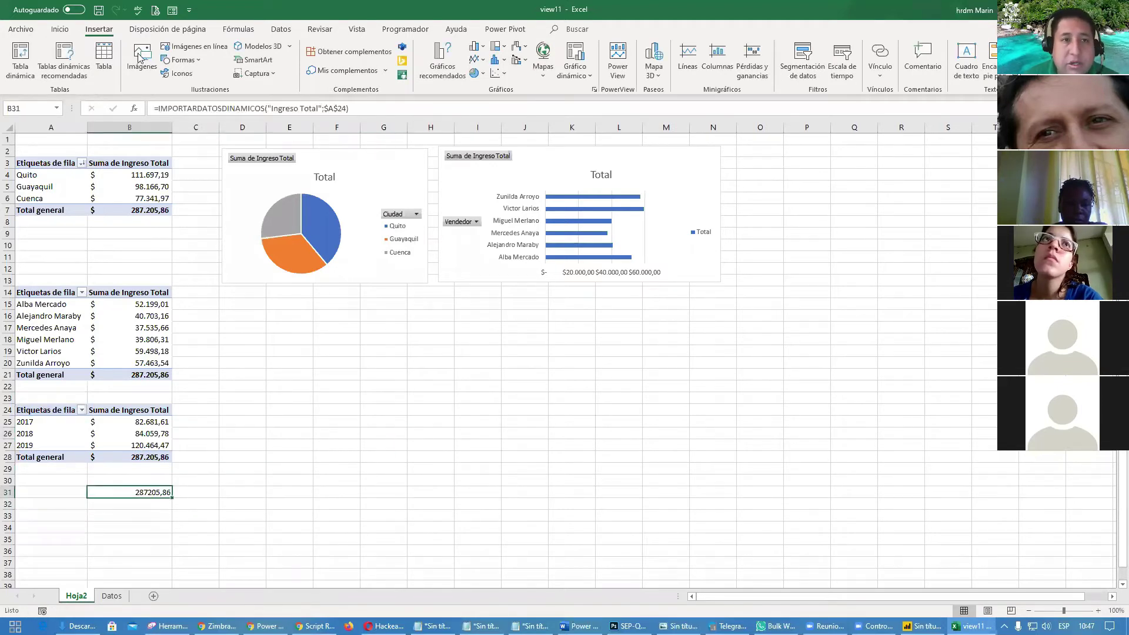
pyautogui.click(59, 28)
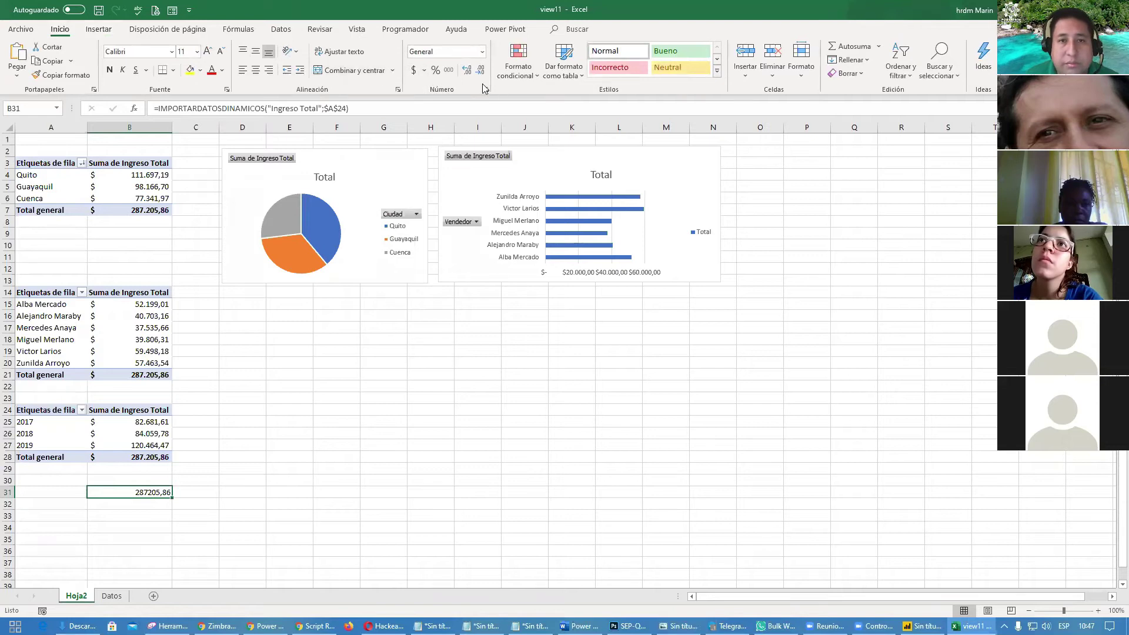
pyautogui.click(414, 70)
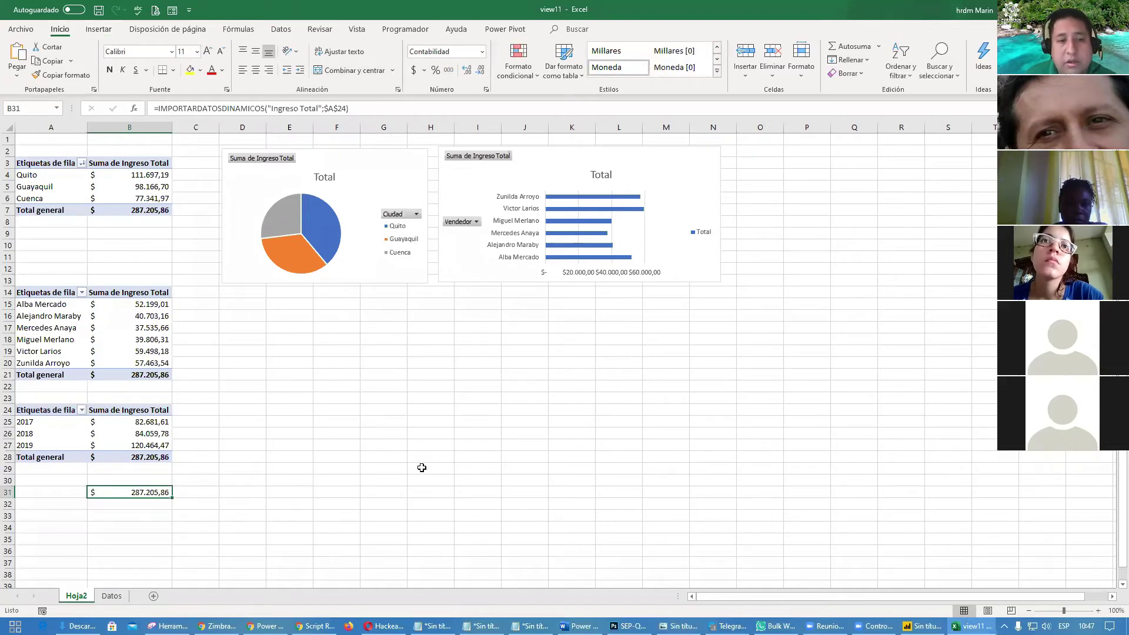
# - Draw a rounded rectangle about 8.8 cm wide and 3 cm high in the empty area below the charts
pyautogui.click(104, 33)
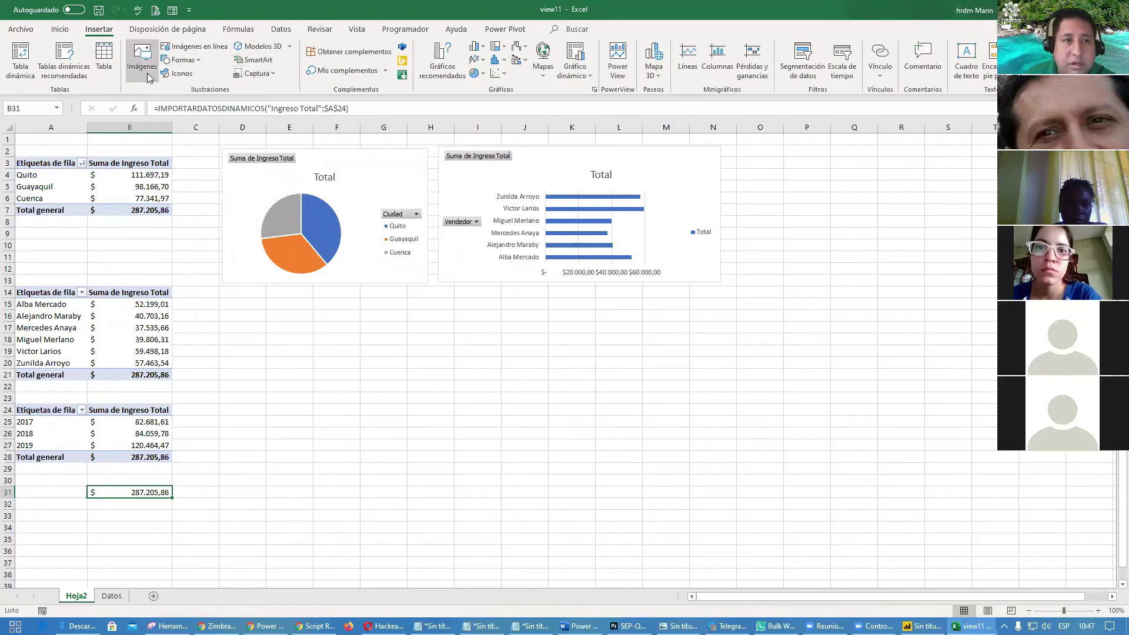
pyautogui.click(181, 59)
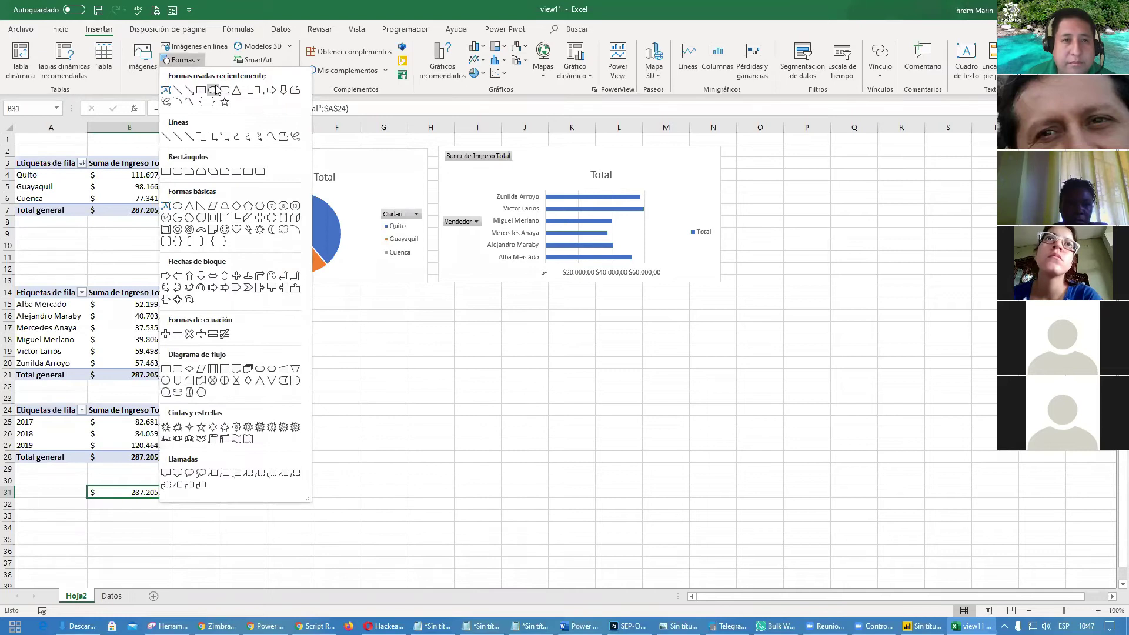
pyautogui.click(216, 90)
pyautogui.moveTo(348, 363); pyautogui.dragTo(542, 429)
pyautogui.click(612, 361)
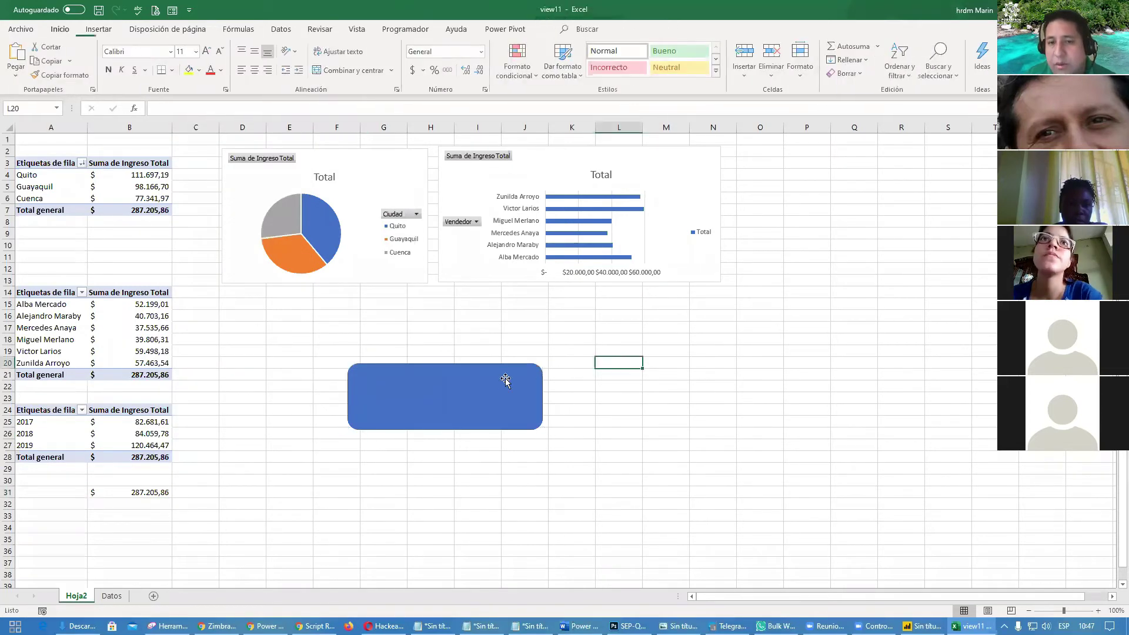
# - Link the rounded rectangle's text to cell B31 with the formula =$B$31
pyautogui.click(490, 405)
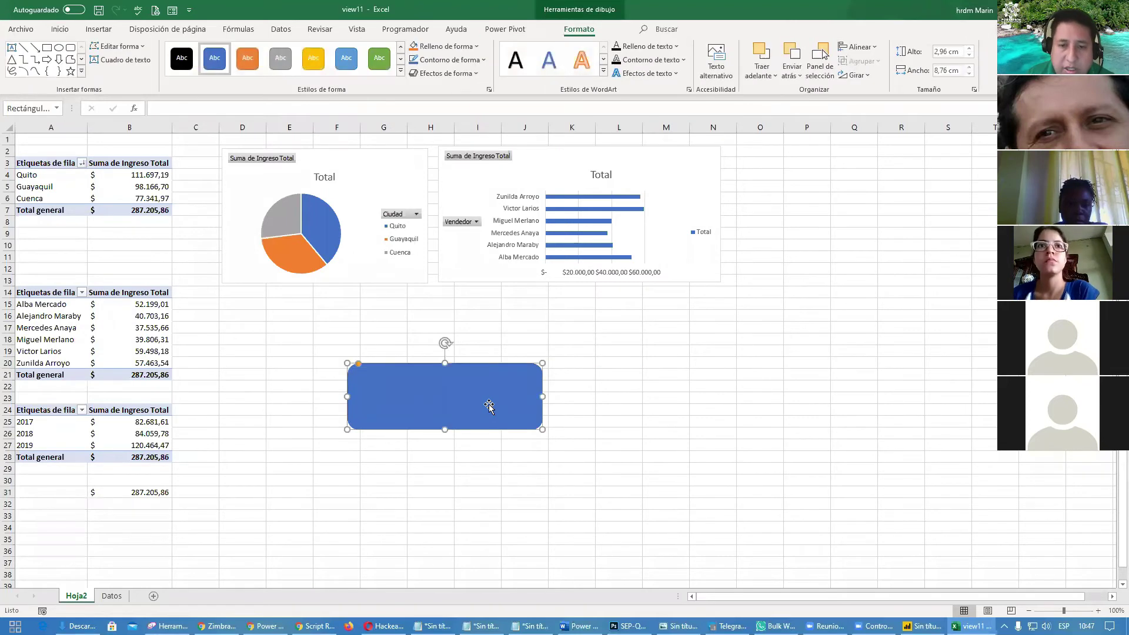
pyautogui.click(177, 111)
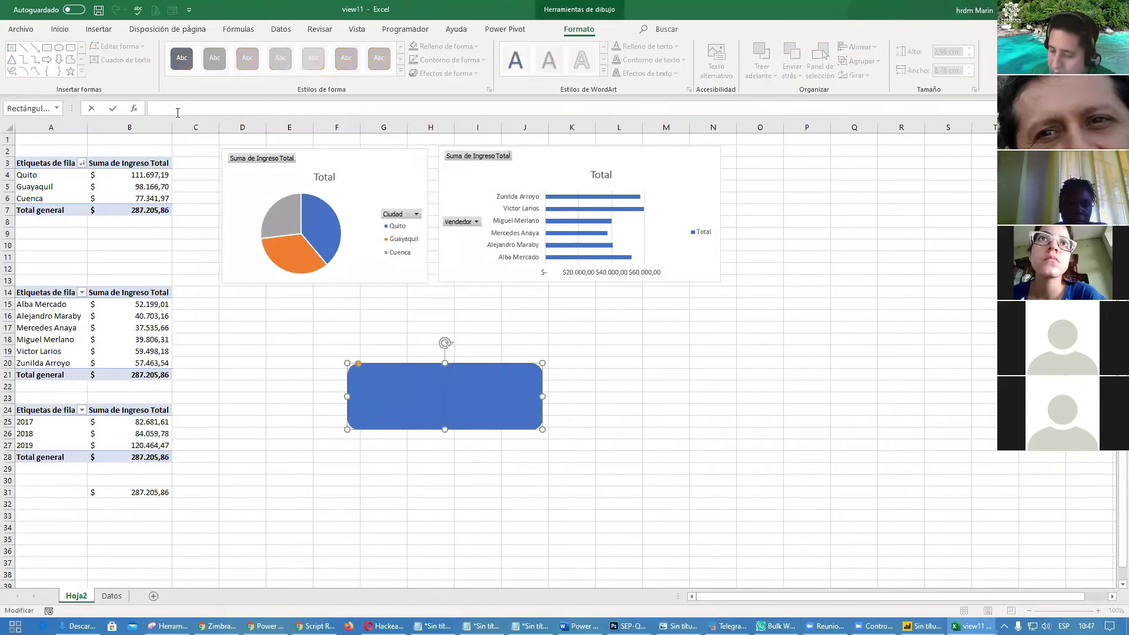
pyautogui.write('=')
pyautogui.click(157, 489)
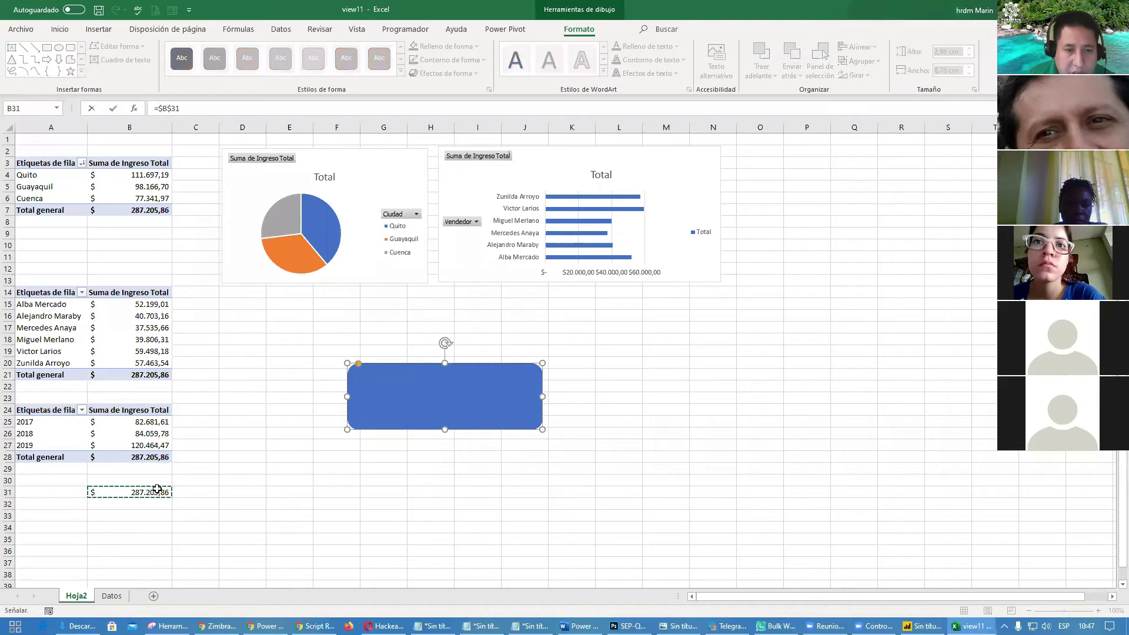
pyautogui.press('Return')
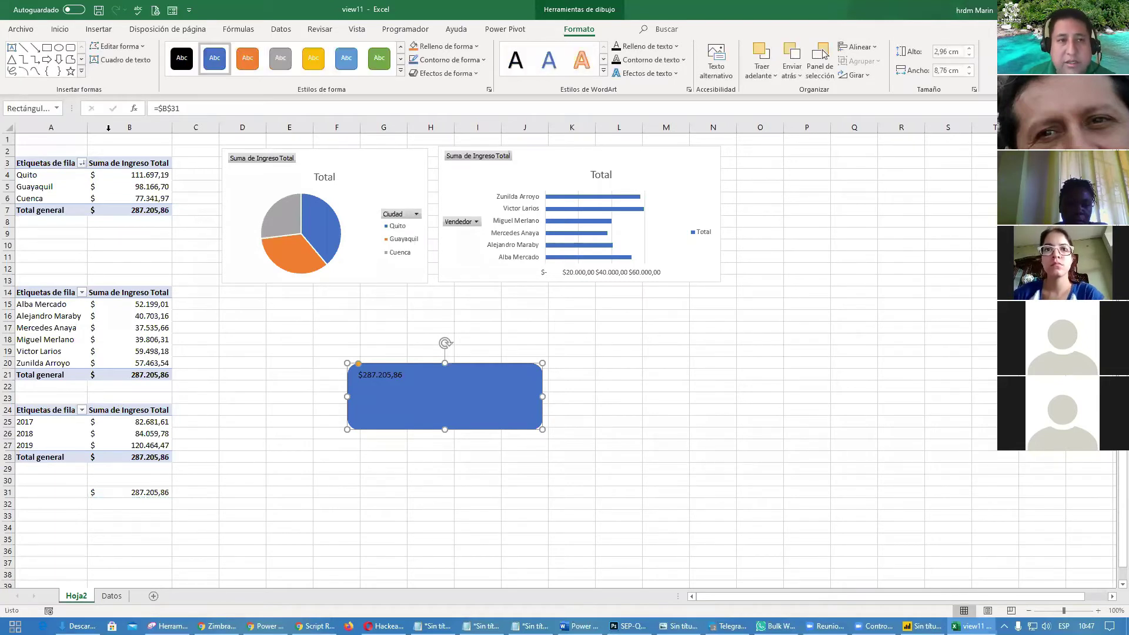
# - Centre the rectangle's text horizontally and vertically and colour it white
pyautogui.click(59, 31)
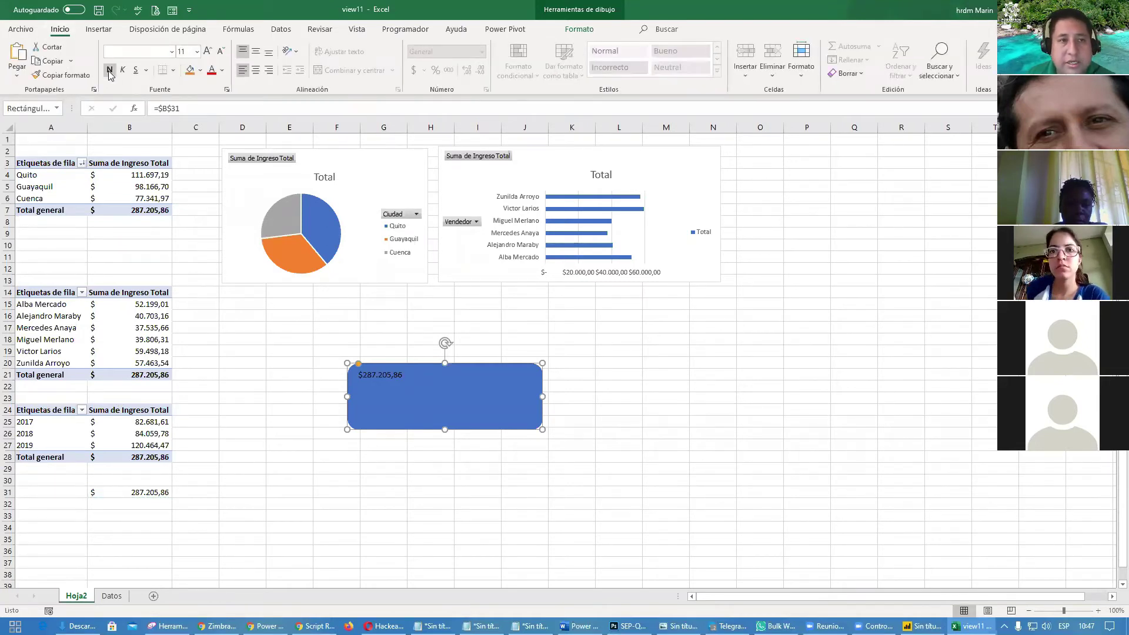
pyautogui.click(258, 71)
pyautogui.click(256, 52)
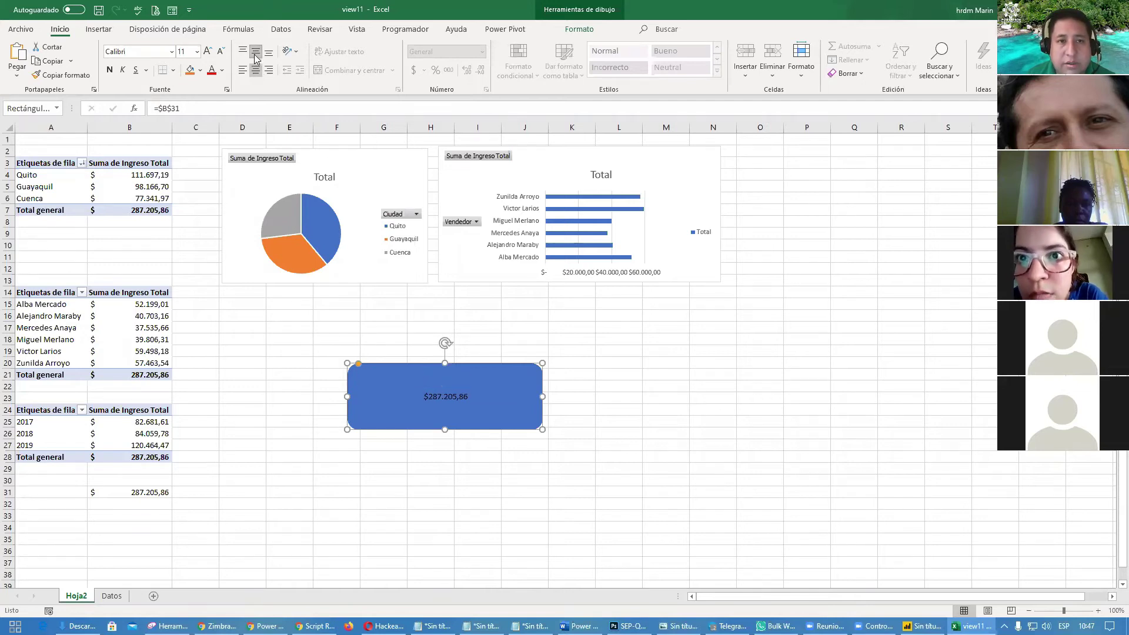
pyautogui.click(223, 71)
pyautogui.click(211, 122)
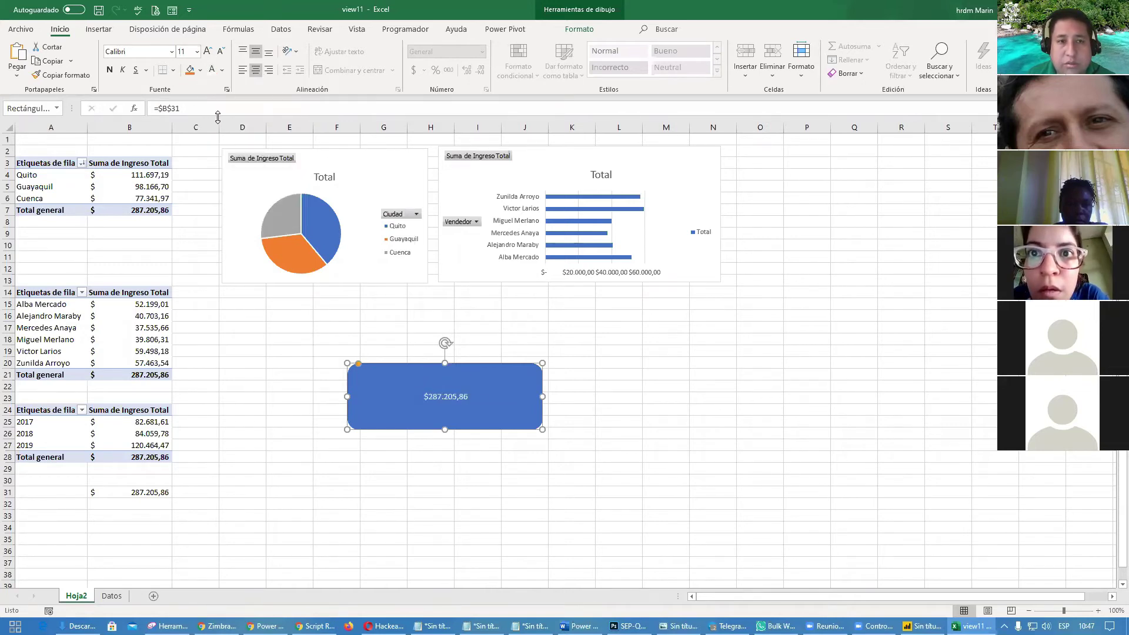
# - Increase the rectangle's text to size 24 and move the shape up closer to the pie chart
pyautogui.click(209, 53)
pyautogui.click(208, 52)
pyautogui.click(209, 53)
pyautogui.click(209, 52)
pyautogui.click(208, 53)
pyautogui.click(209, 53)
pyautogui.click(209, 52)
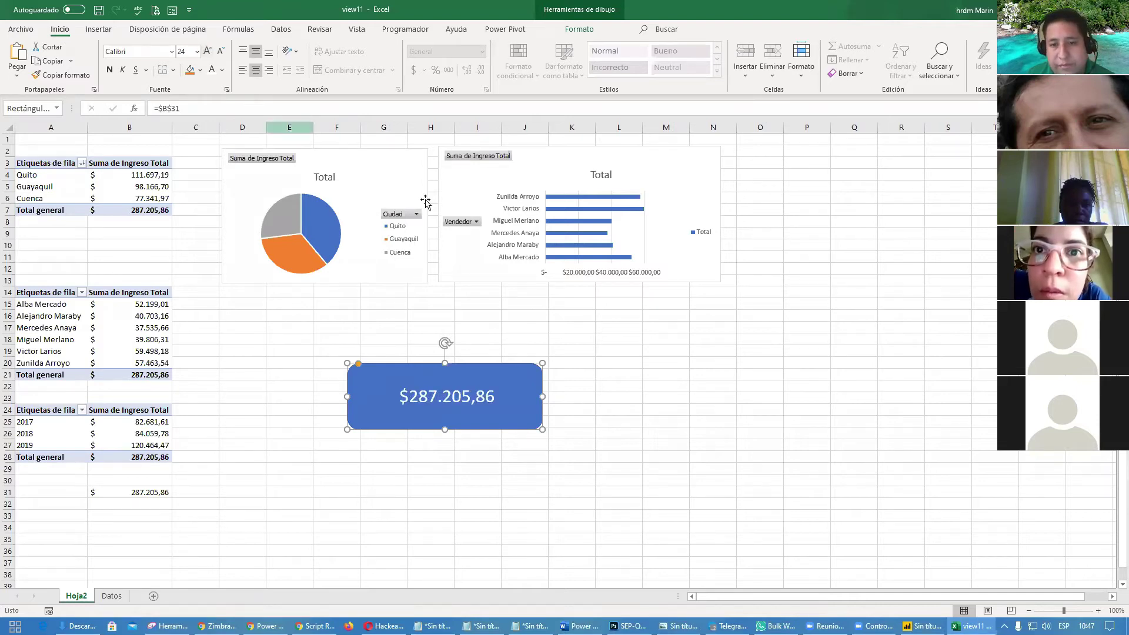
pyautogui.moveTo(490, 377); pyautogui.dragTo(419, 351)
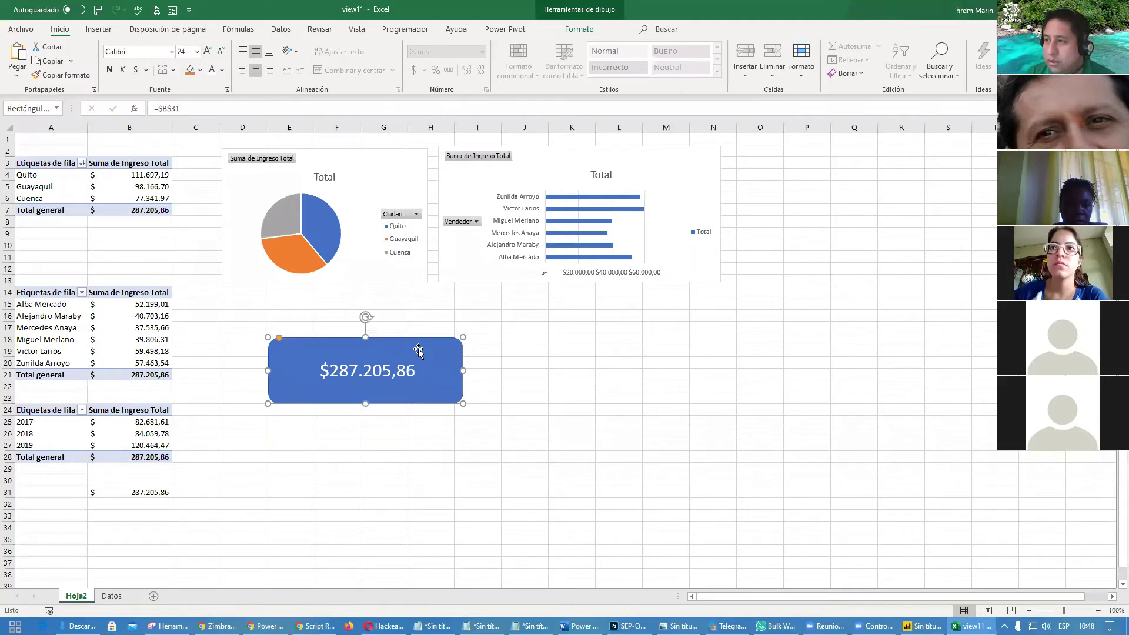
# - Insert a Power View sheet in the workbook and return to the Hoja2 sheet
pyautogui.click(108, 31)
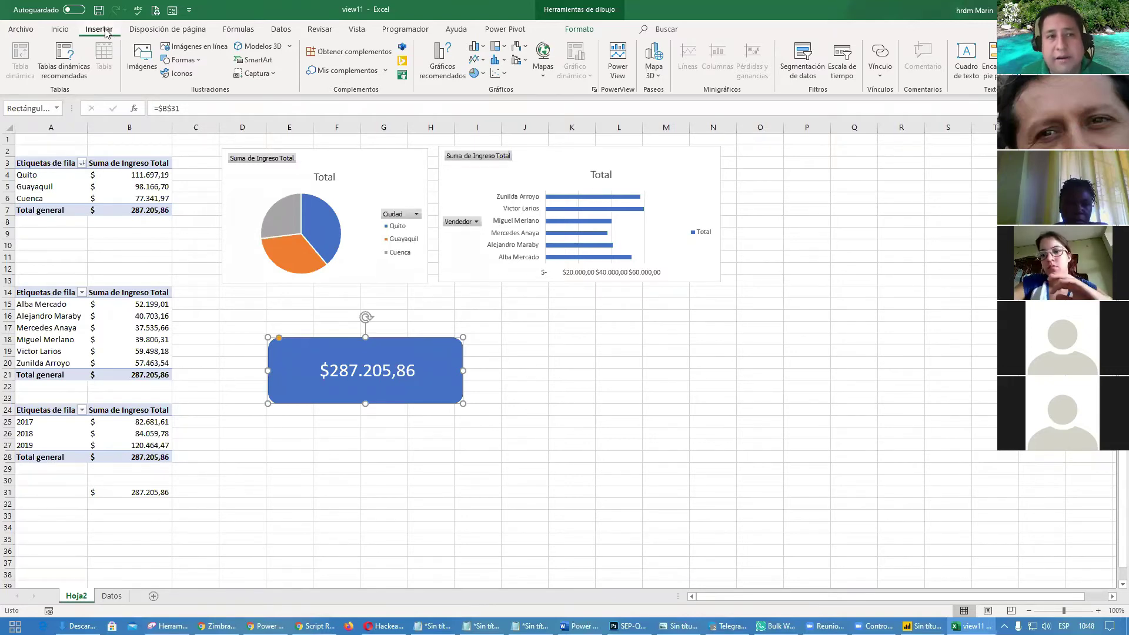
pyautogui.click(611, 78)
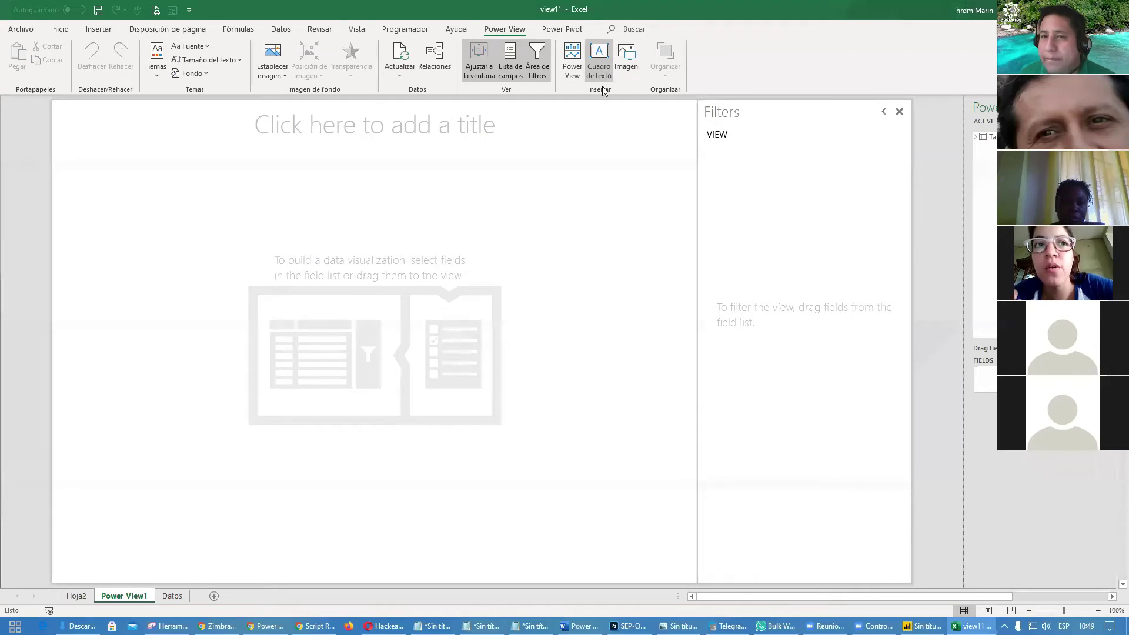
pyautogui.click(173, 594)
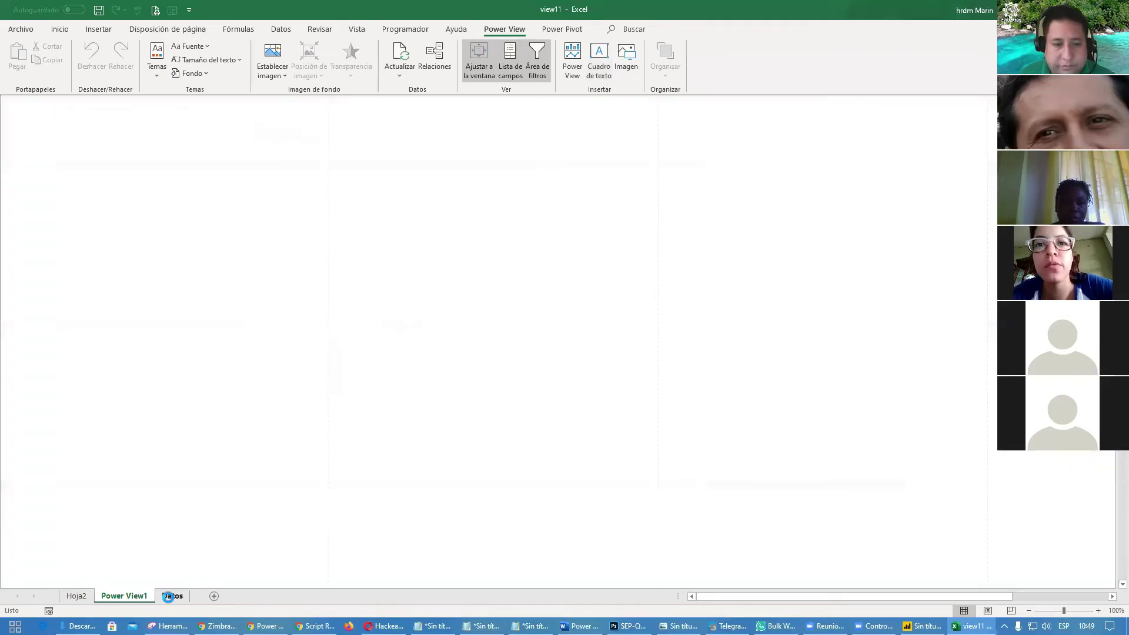
pyautogui.click(80, 596)
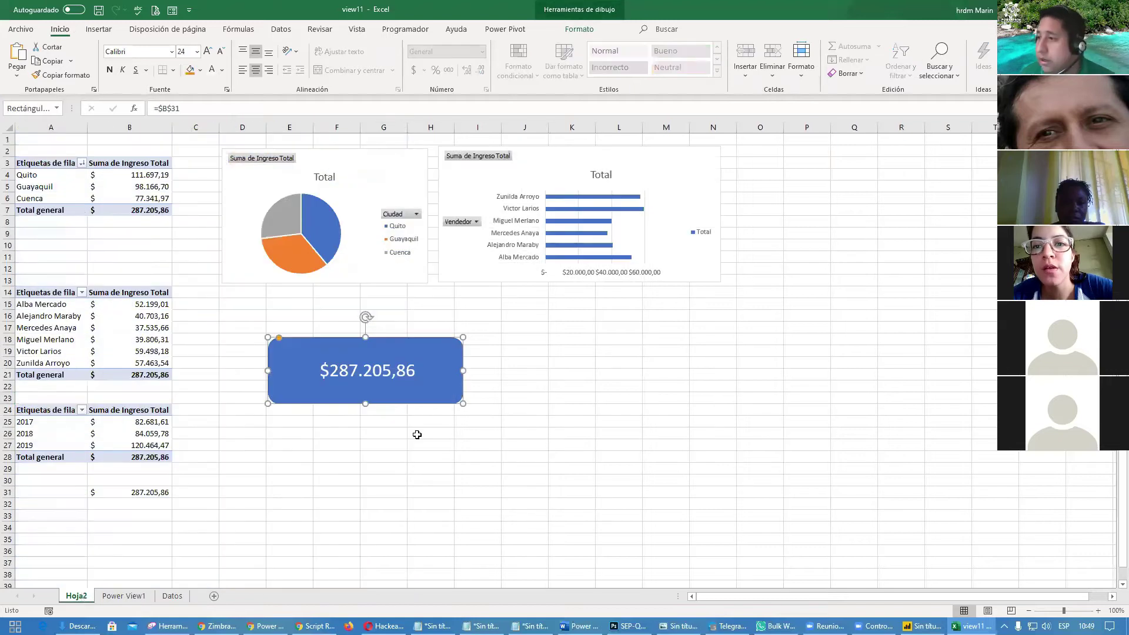
# - Move the rounded rectangle directly beneath the Vendedor bar chart, aligned with the chart's right edge
pyautogui.click(663, 351)
pyautogui.click(447, 348)
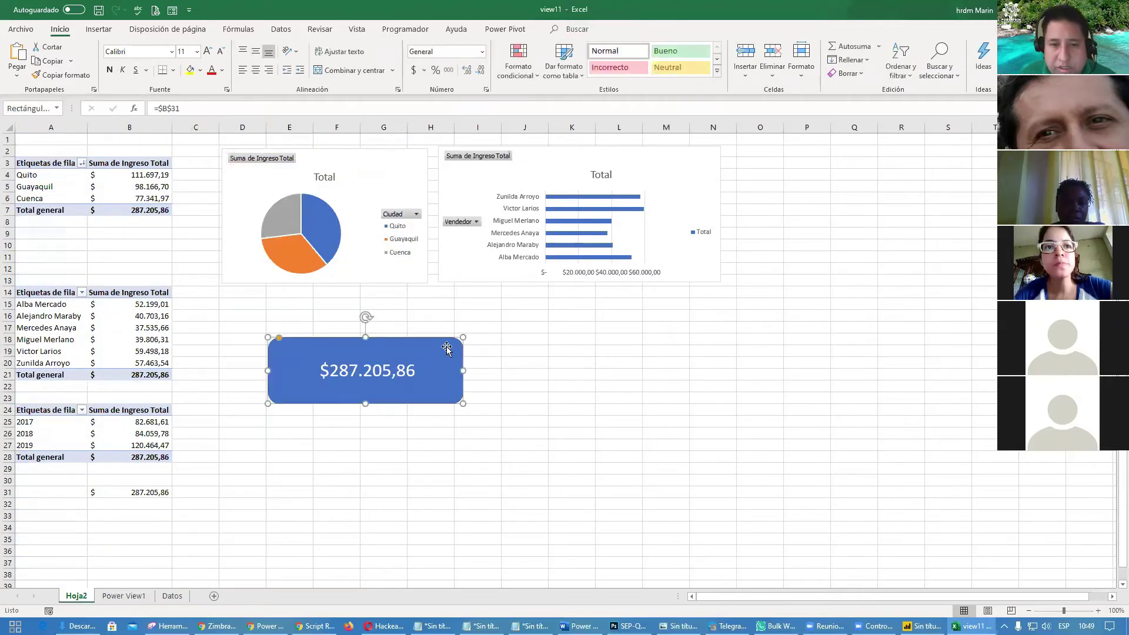
pyautogui.moveTo(447, 349); pyautogui.dragTo(705, 302)
pyautogui.click(527, 475)
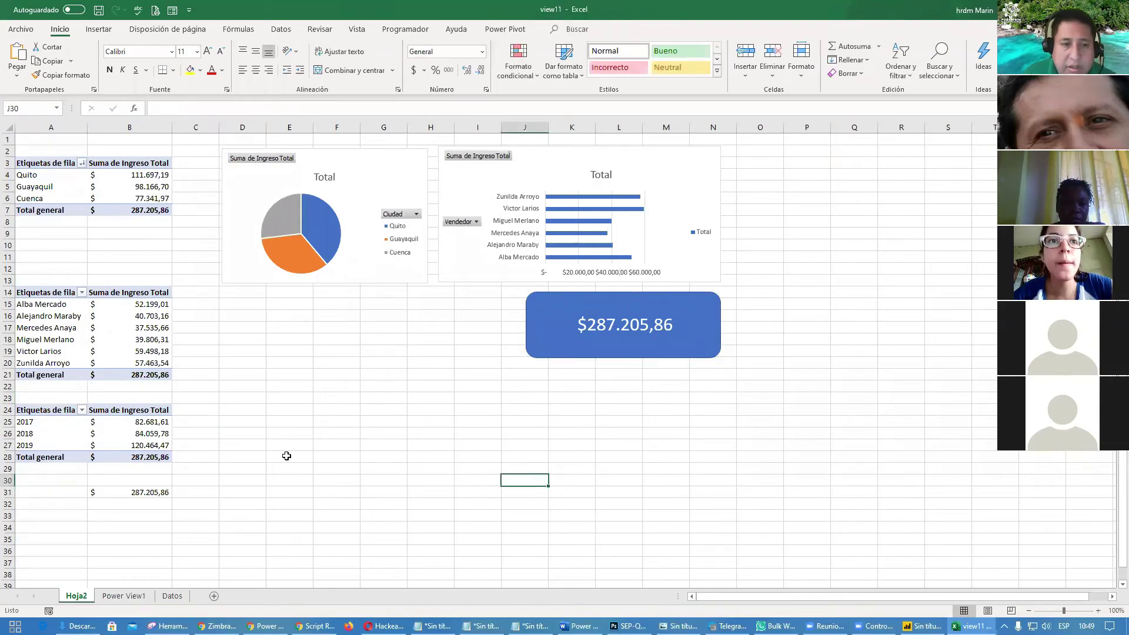
# - Clear the formula from cell B31
pyautogui.click(152, 493)
pyautogui.press('Delete')
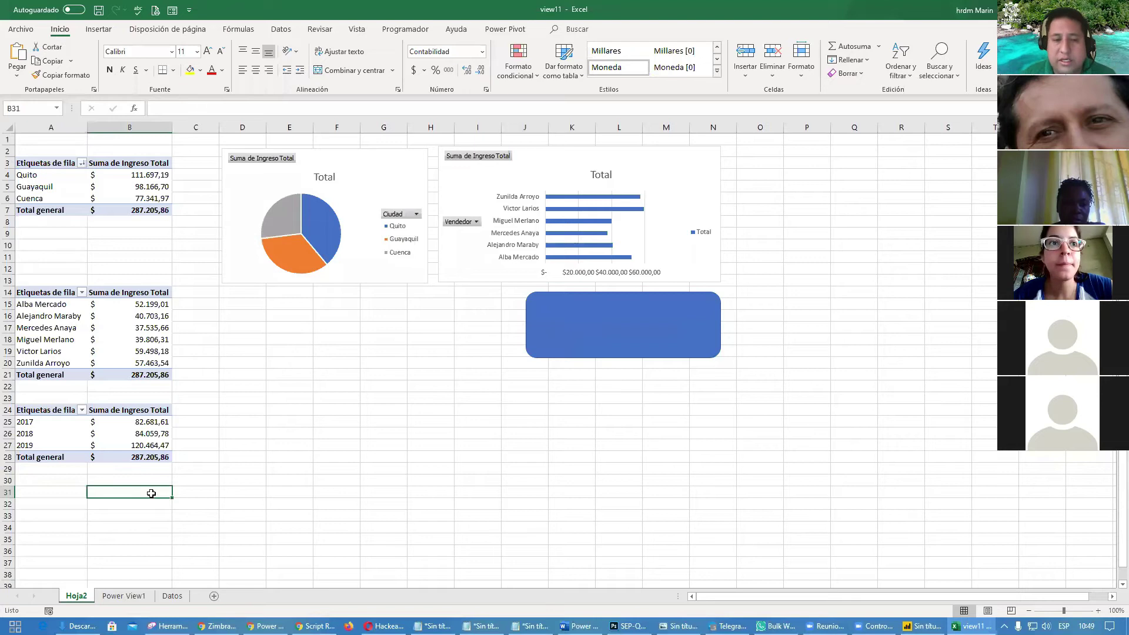
pyautogui.click(150, 456)
pyautogui.click(131, 351)
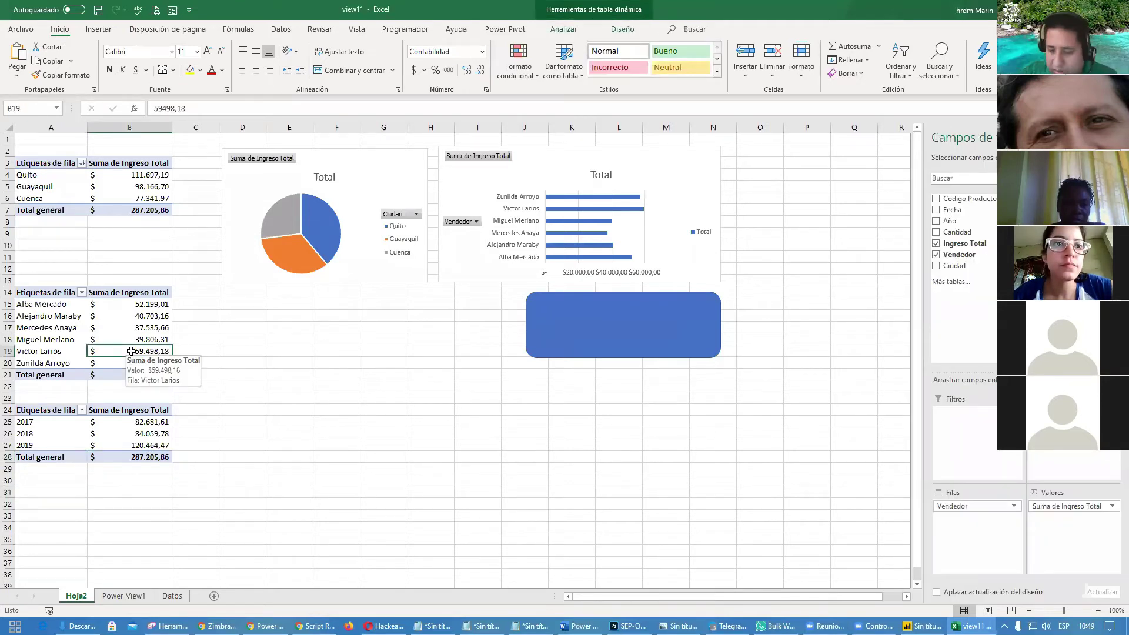
# - Try to clear cell B19 inside the Vendedor pivot table, and view the source table on the Datos sheet
pyautogui.press('Delete')
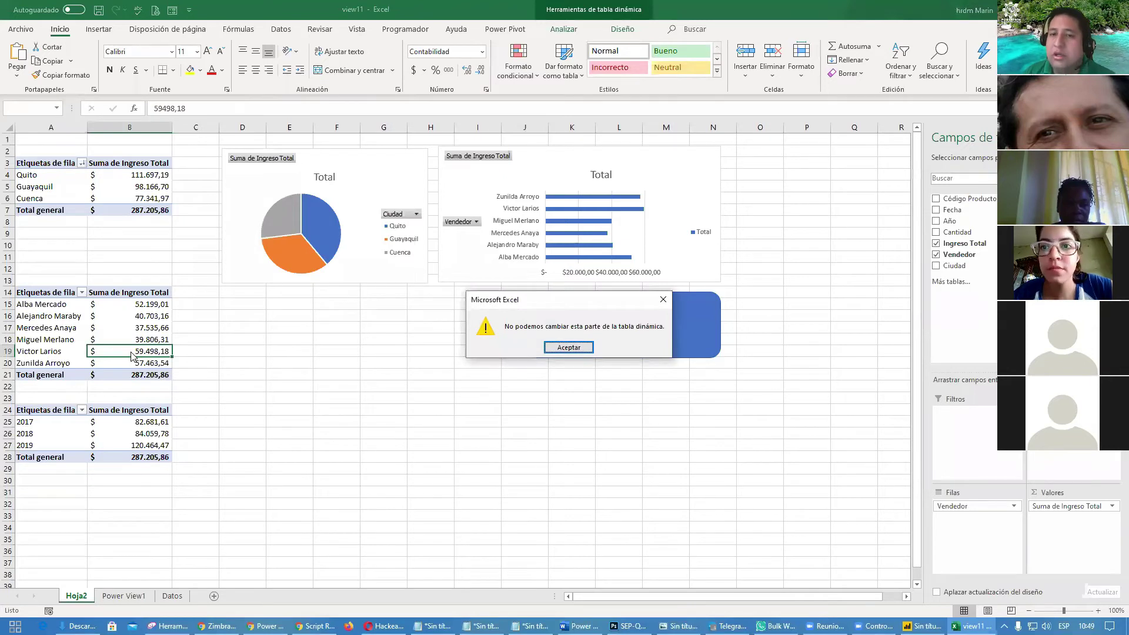
pyautogui.press('Return')
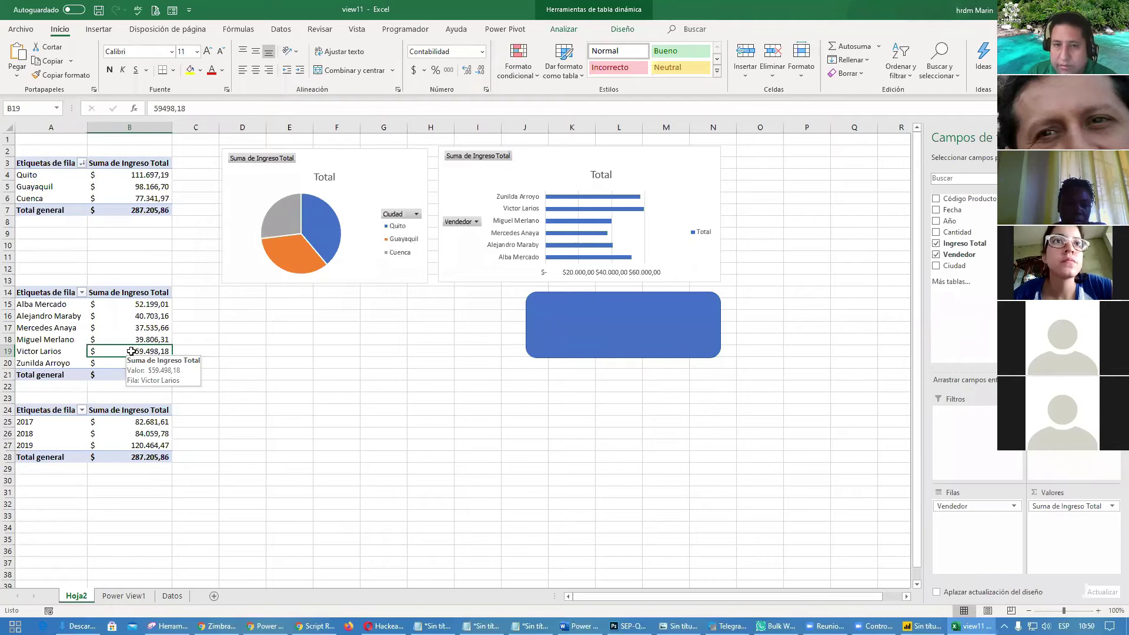
pyautogui.click(171, 596)
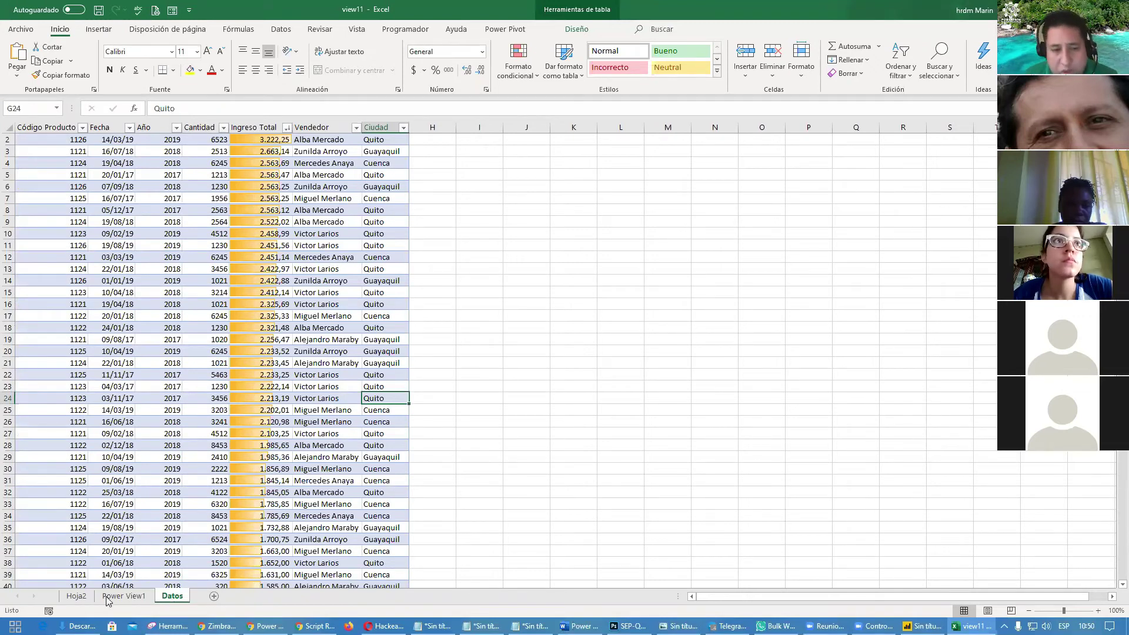
pyautogui.click(78, 597)
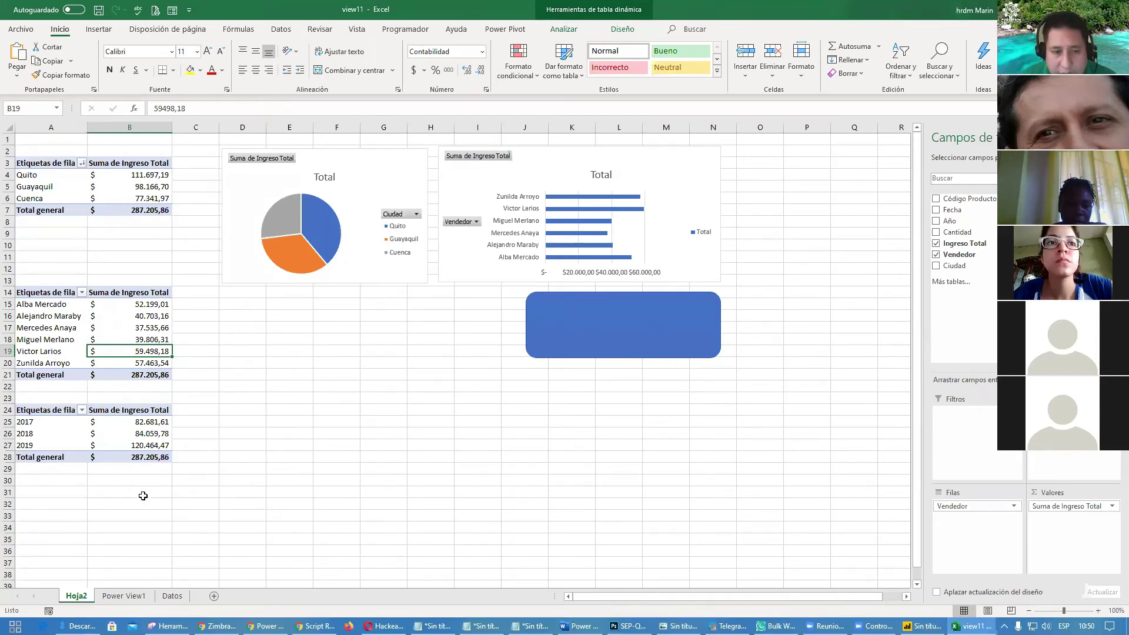
# - Enter a formula in cell B31 that references the yearly pivot table's grand total in B28
pyautogui.click(143, 496)
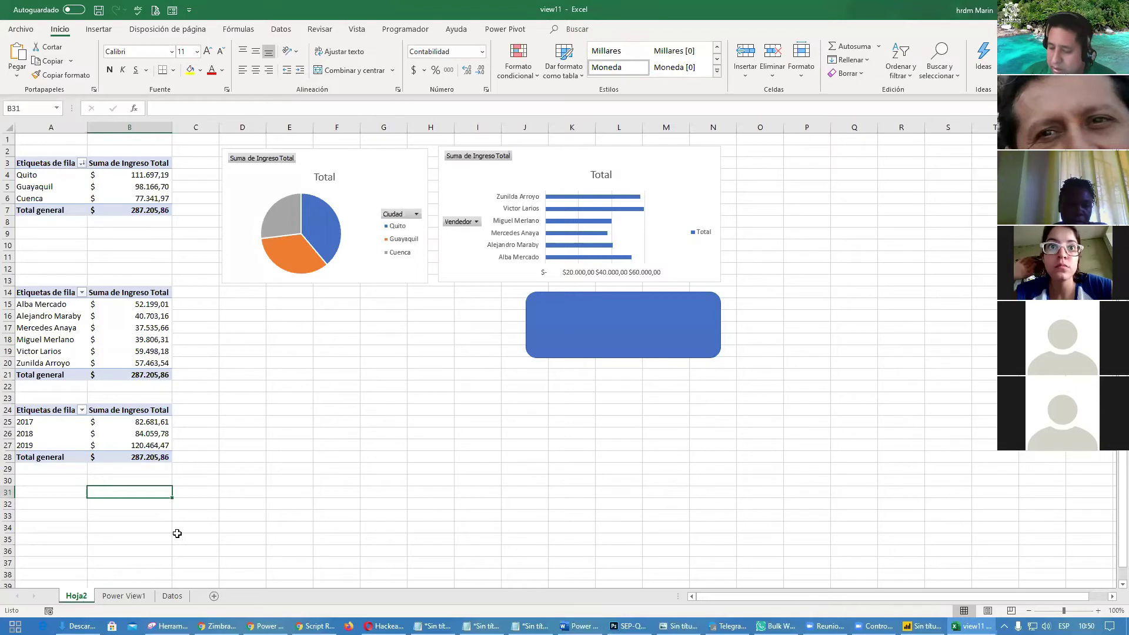
pyautogui.write('=')
pyautogui.press('Up')
pyautogui.press('Up')
pyautogui.press('Up')
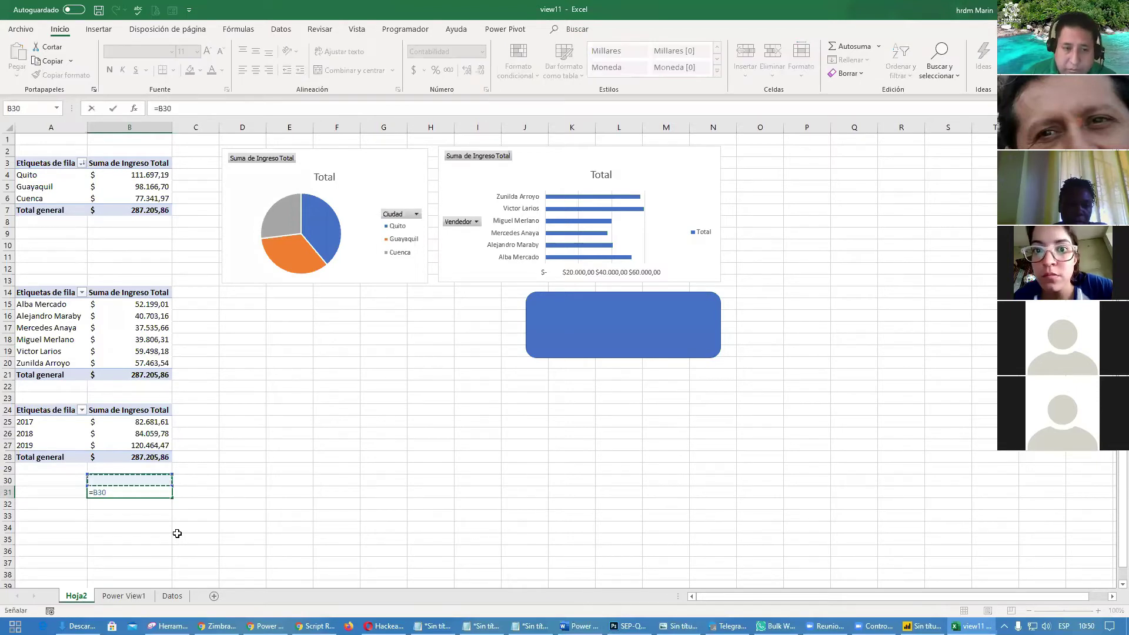
pyautogui.press('Return')
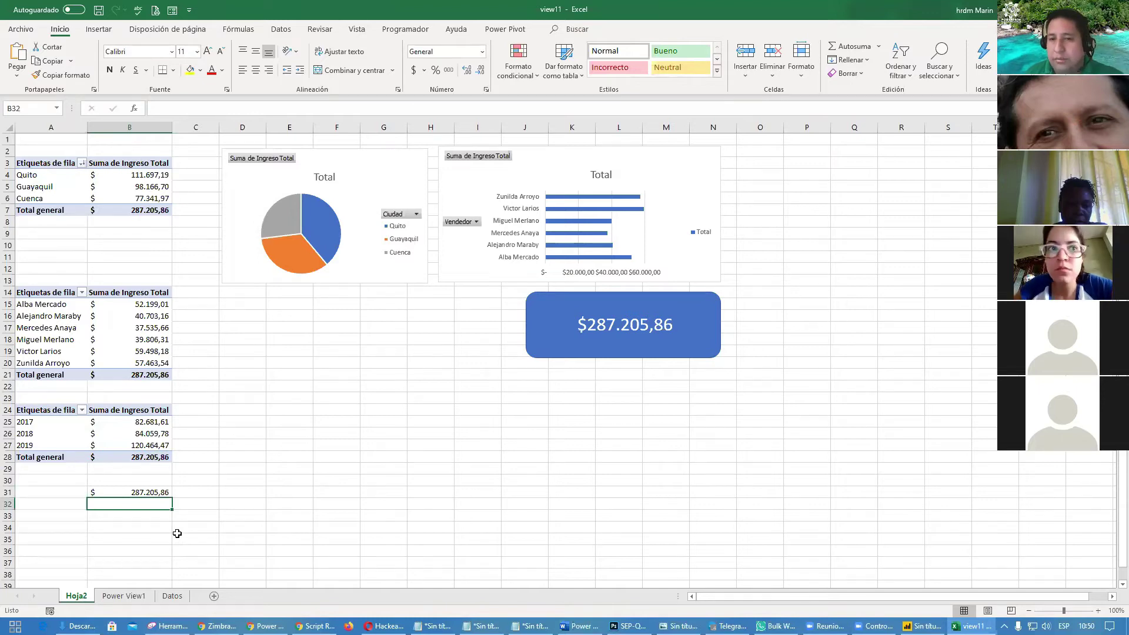
pyautogui.click(92, 31)
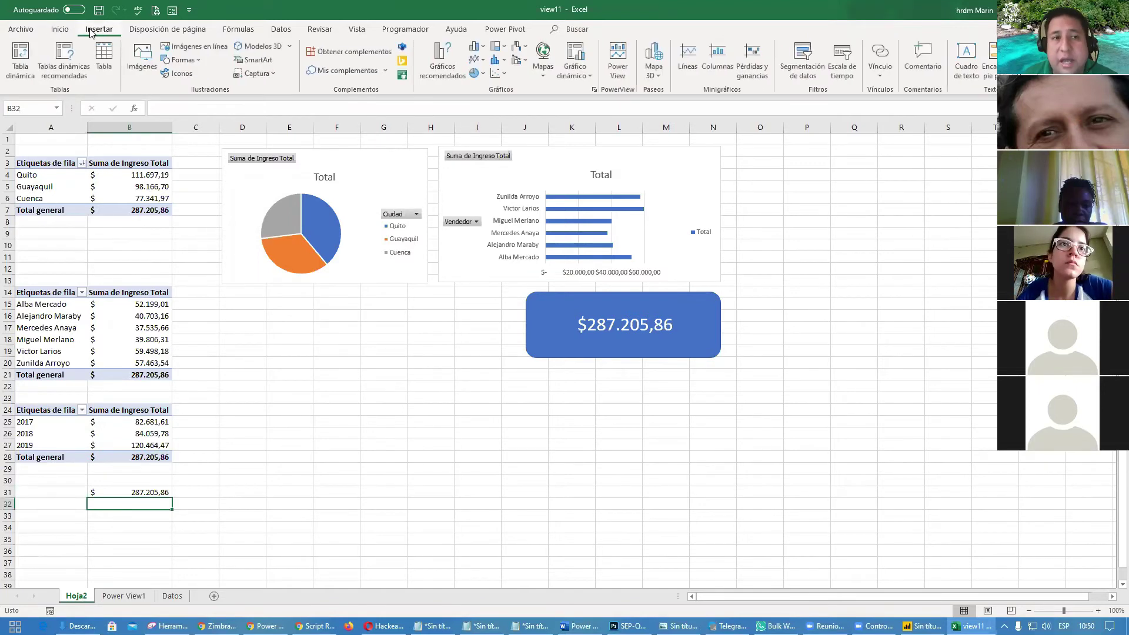
pyautogui.click(192, 60)
pyautogui.click(241, 291)
pyautogui.moveTo(289, 375); pyautogui.dragTo(522, 478)
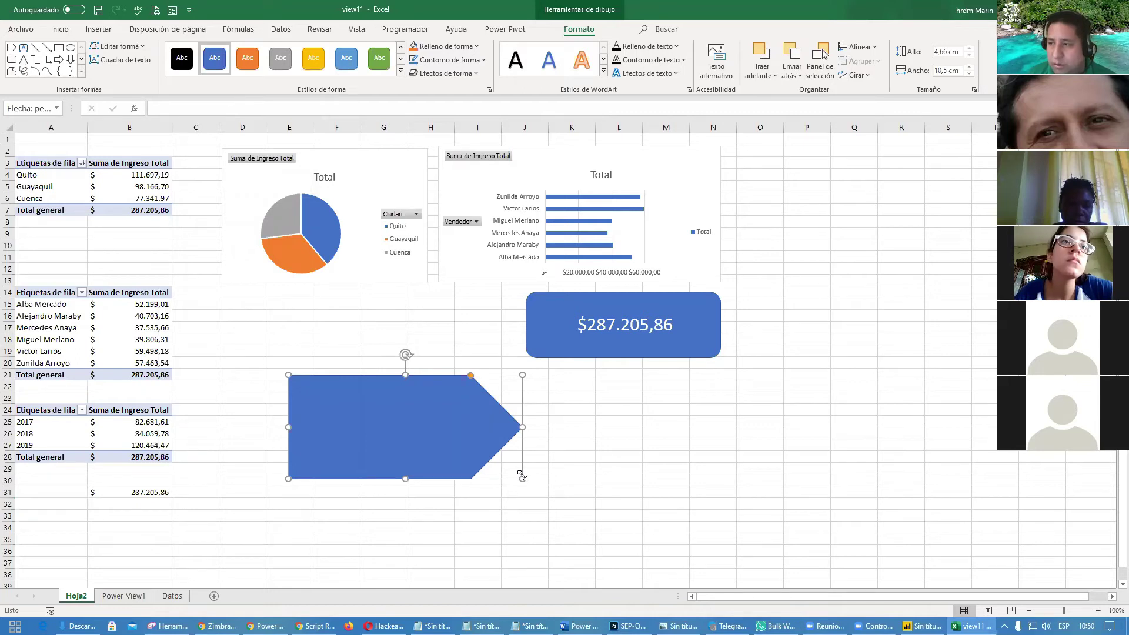
pyautogui.press('Delete')
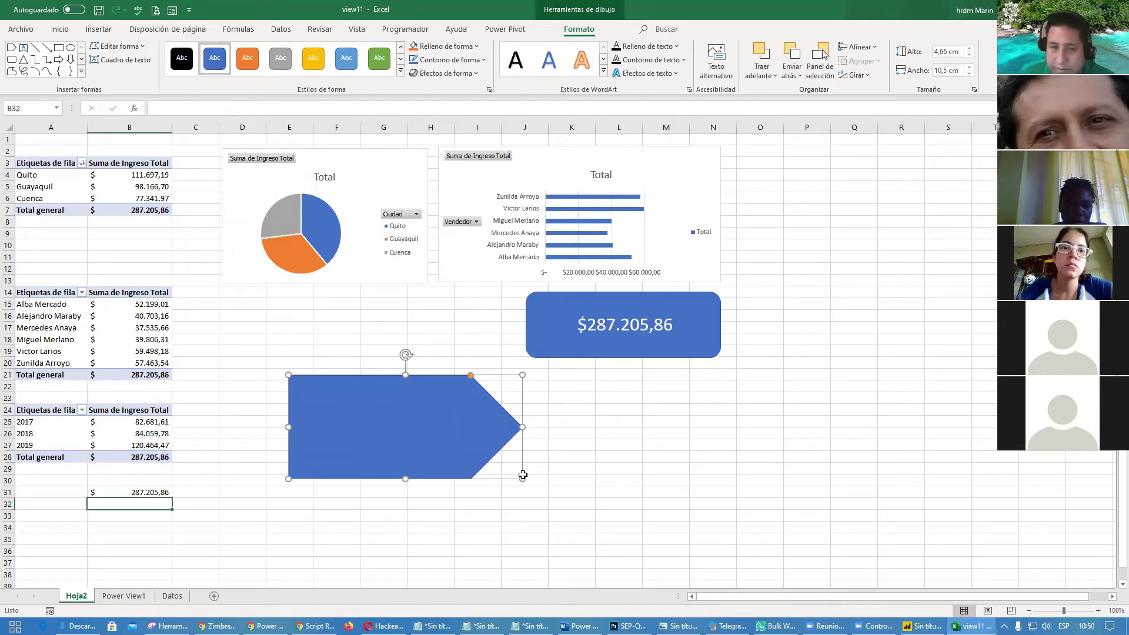
pyautogui.click(336, 410)
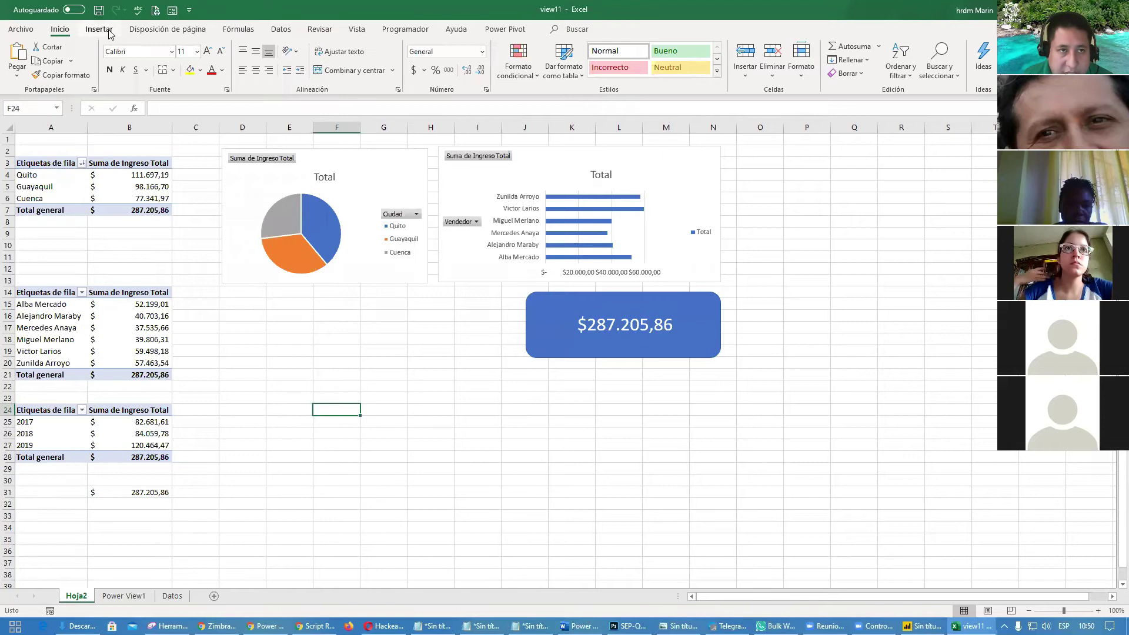
# - Draw a double wave shape about 4.42 cm high and 10.85 cm wide, and place it below the pie chart
pyautogui.click(99, 29)
pyautogui.click(199, 63)
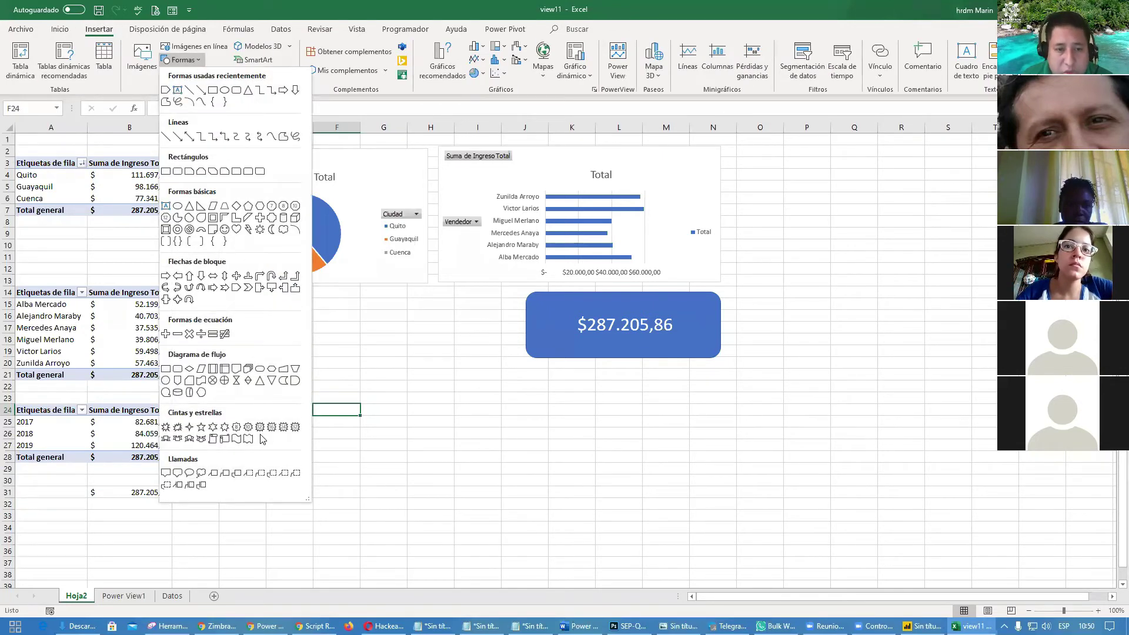
pyautogui.click(248, 439)
pyautogui.moveTo(326, 380); pyautogui.dragTo(566, 477)
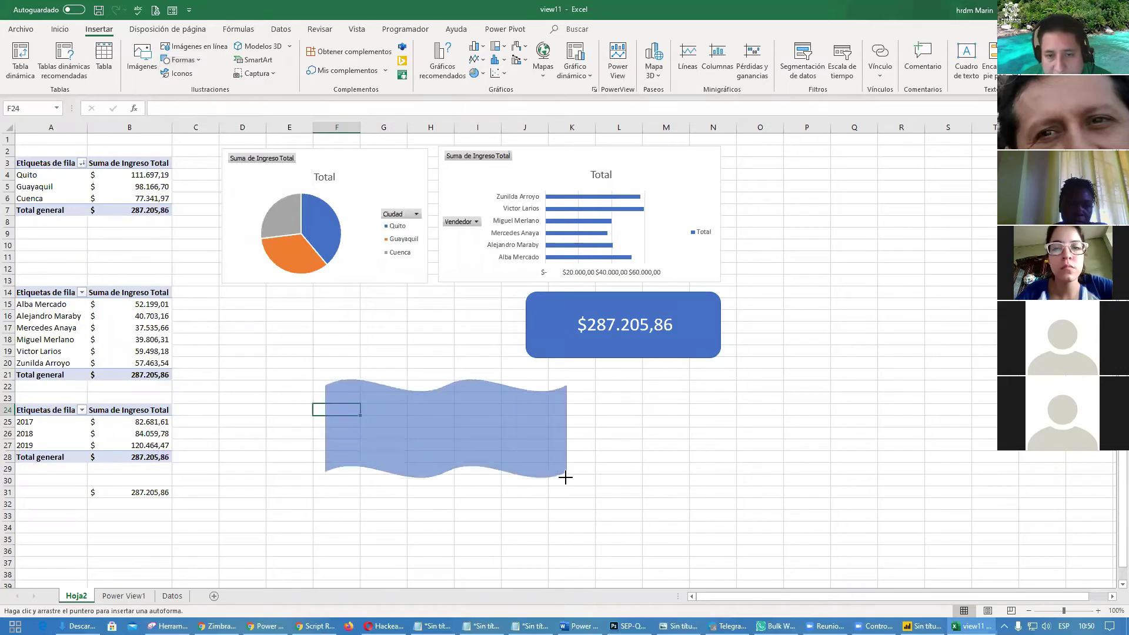
pyautogui.moveTo(483, 432); pyautogui.dragTo(384, 408)
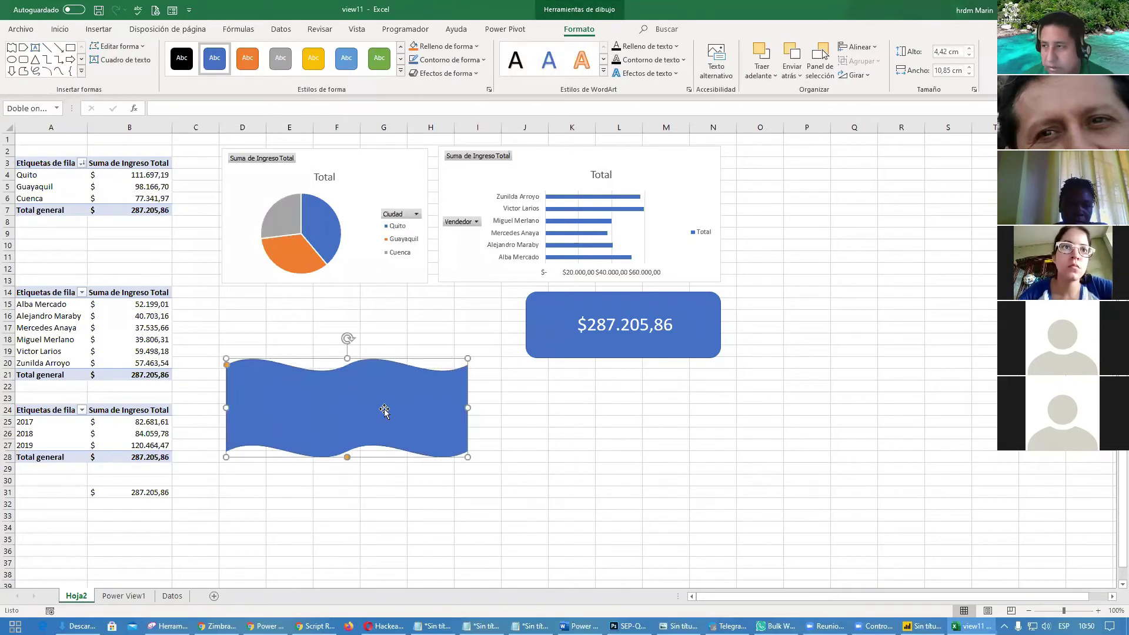
# - Link the double wave shape's text to cell B31 with the formula =$B$31
pyautogui.click(555, 431)
pyautogui.click(429, 410)
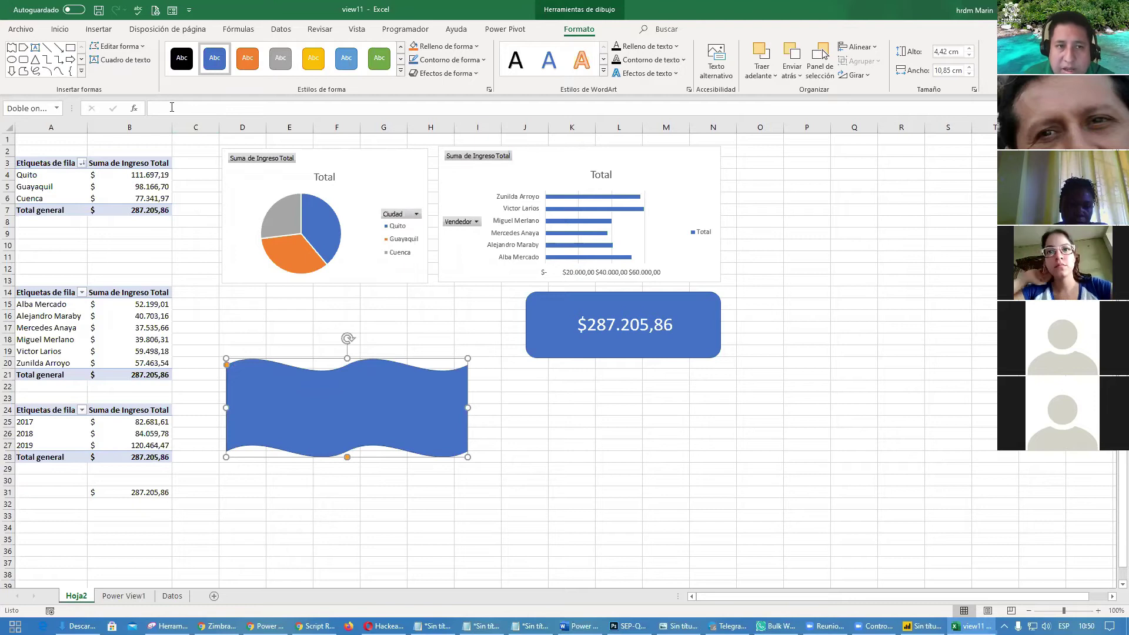
pyautogui.write('=')
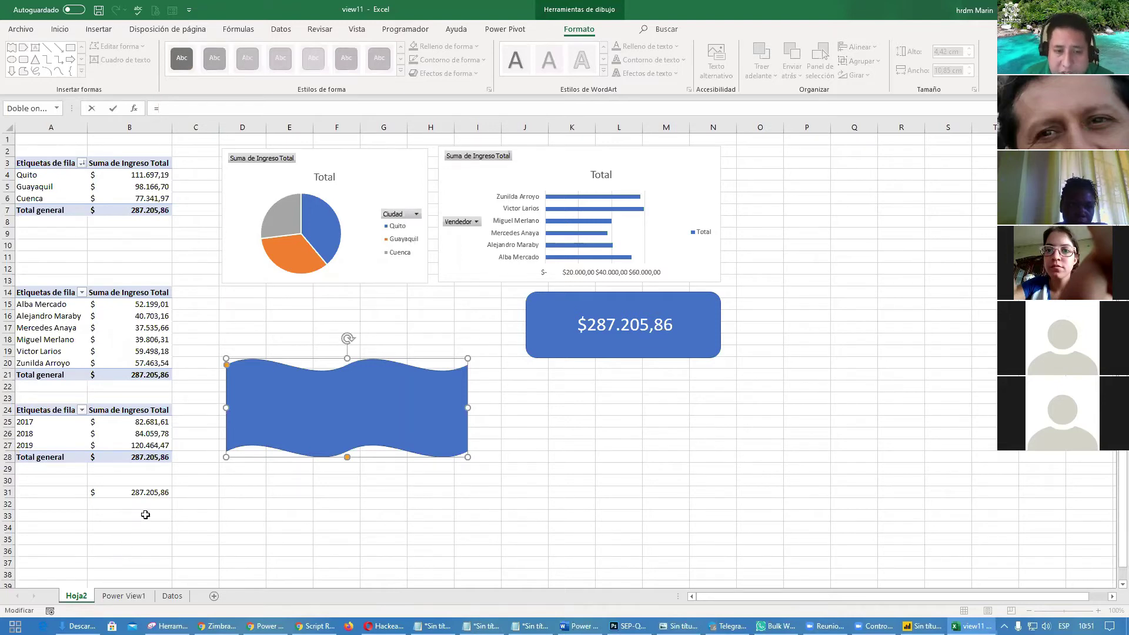
pyautogui.click(150, 492)
pyautogui.press('Return')
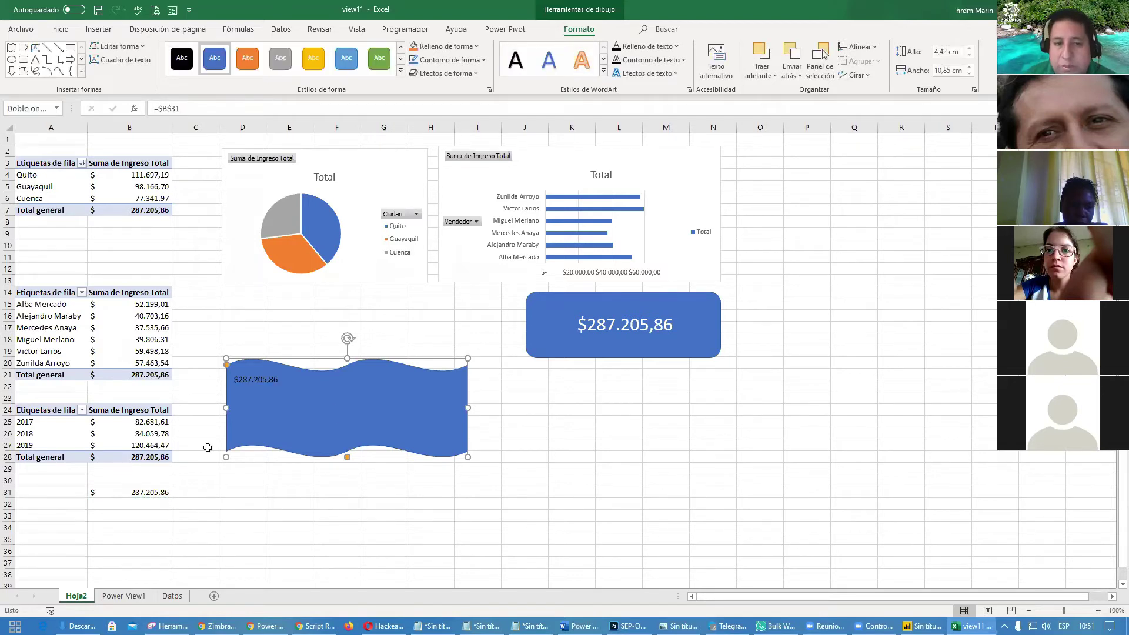
# - Format the double wave shape's text as white, bold and size 28
pyautogui.click(59, 29)
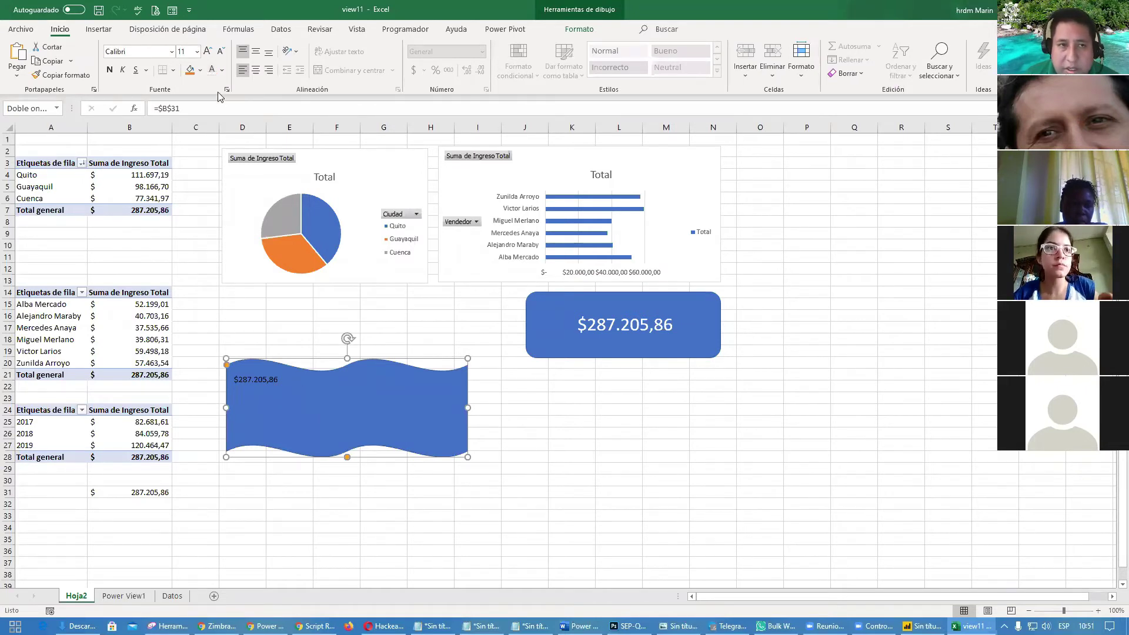
pyautogui.click(211, 70)
pyautogui.click(110, 70)
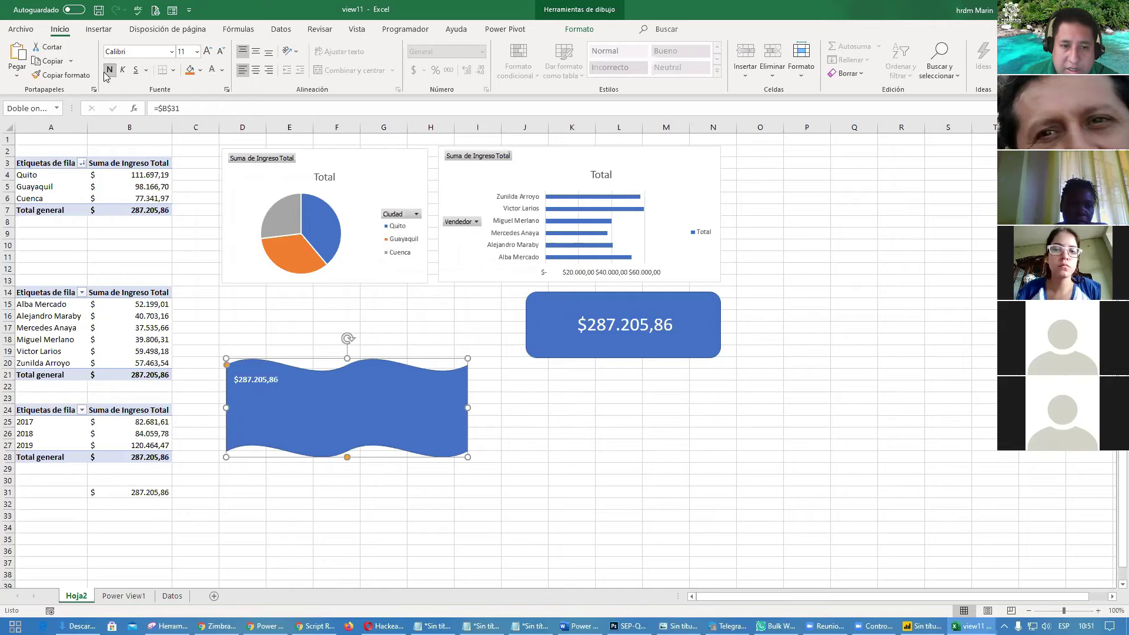
pyautogui.click(210, 52)
pyautogui.click(210, 52)
pyautogui.click(212, 53)
pyautogui.click(212, 53)
pyautogui.click(212, 53)
pyautogui.click(212, 53)
pyautogui.click(212, 53)
pyautogui.click(212, 53)
pyautogui.click(211, 53)
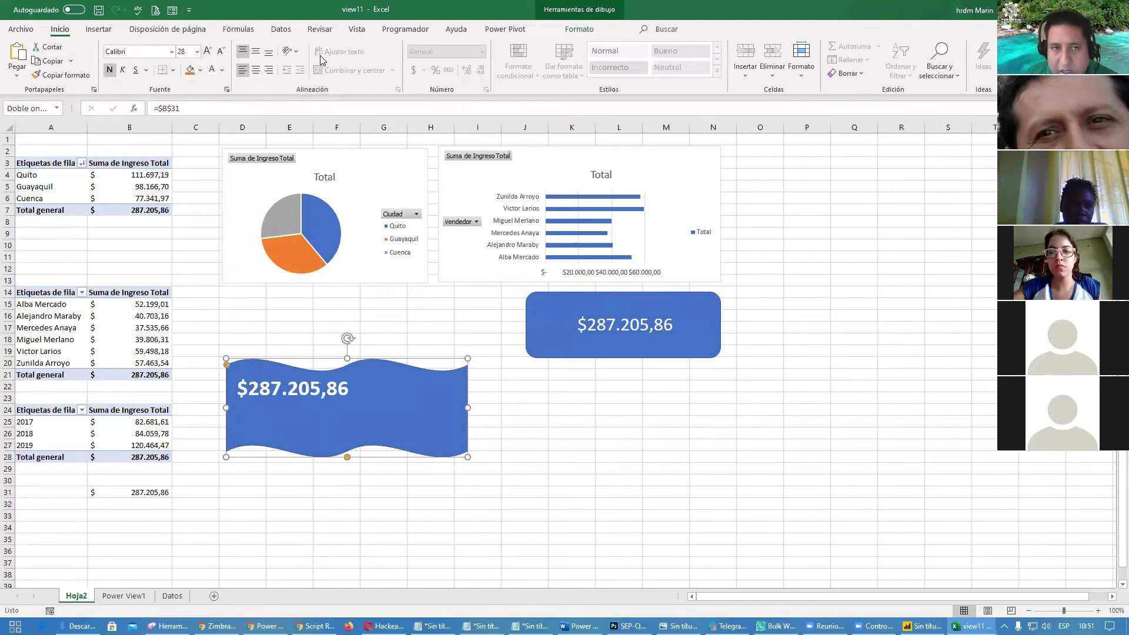
# - Centre the amount horizontally and vertically within the double wave shape
pyautogui.click(254, 70)
pyautogui.click(290, 387)
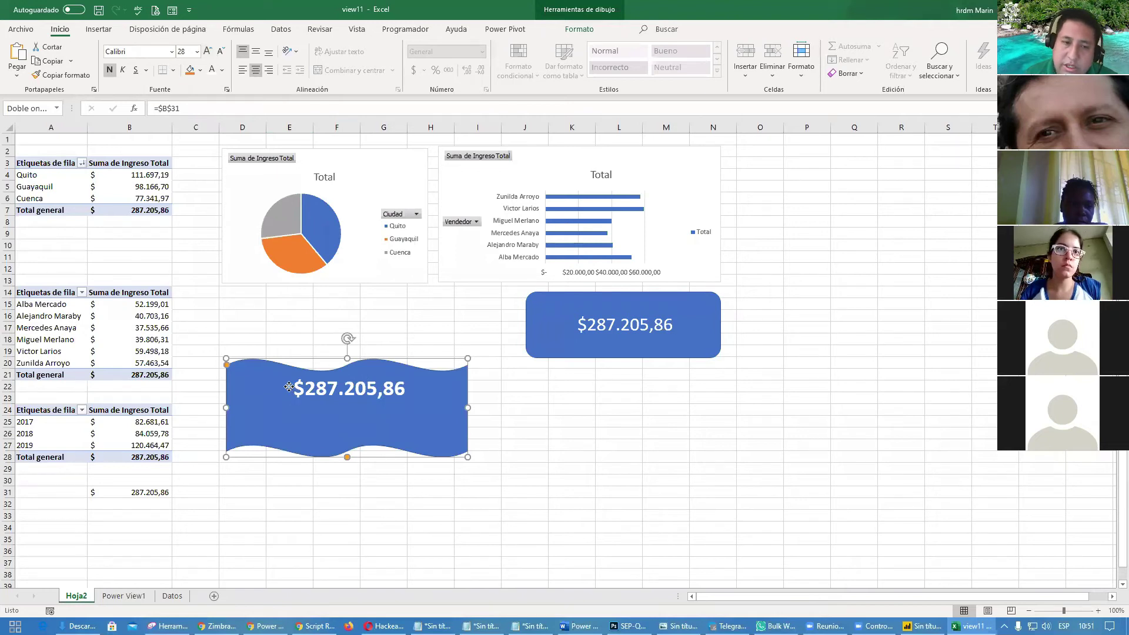
pyautogui.press('Return')
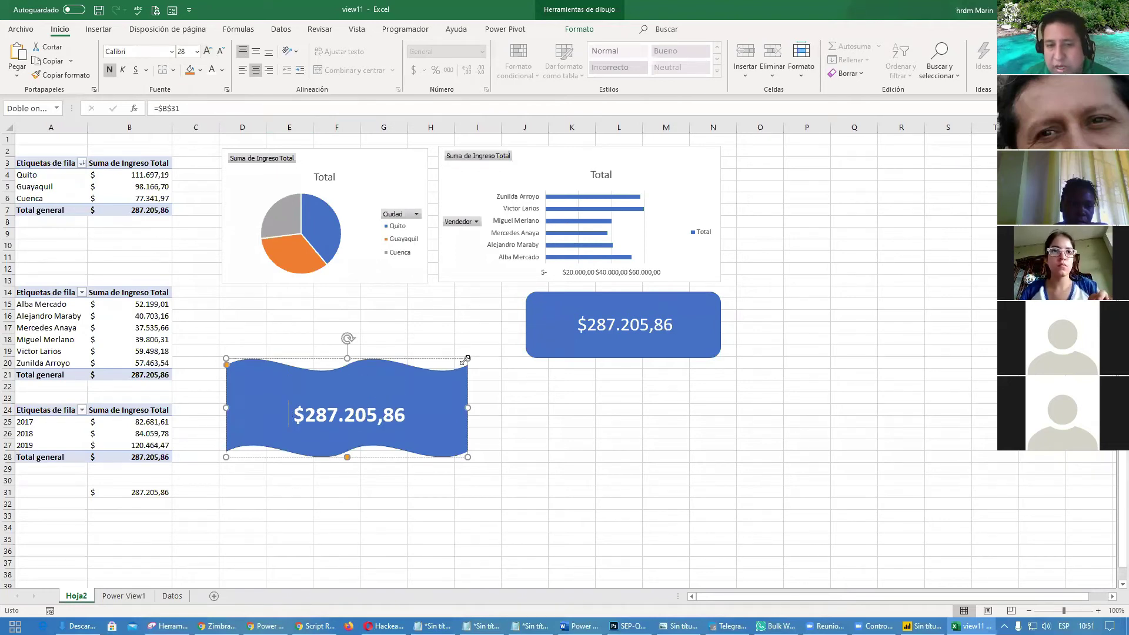
pyautogui.press('BackSpace')
pyautogui.press('Escape')
pyautogui.click(255, 56)
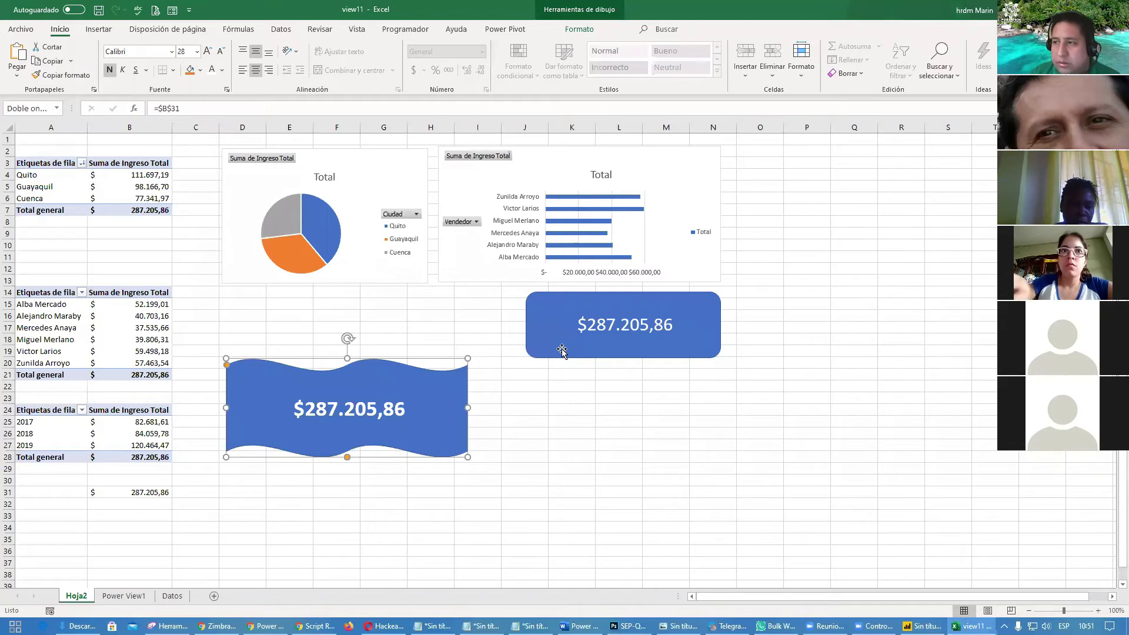
# - Move the double wave shape to the right of the Vendedor bar chart and deselect it
pyautogui.click(592, 430)
pyautogui.click(420, 397)
pyautogui.moveTo(420, 397); pyautogui.dragTo(975, 171)
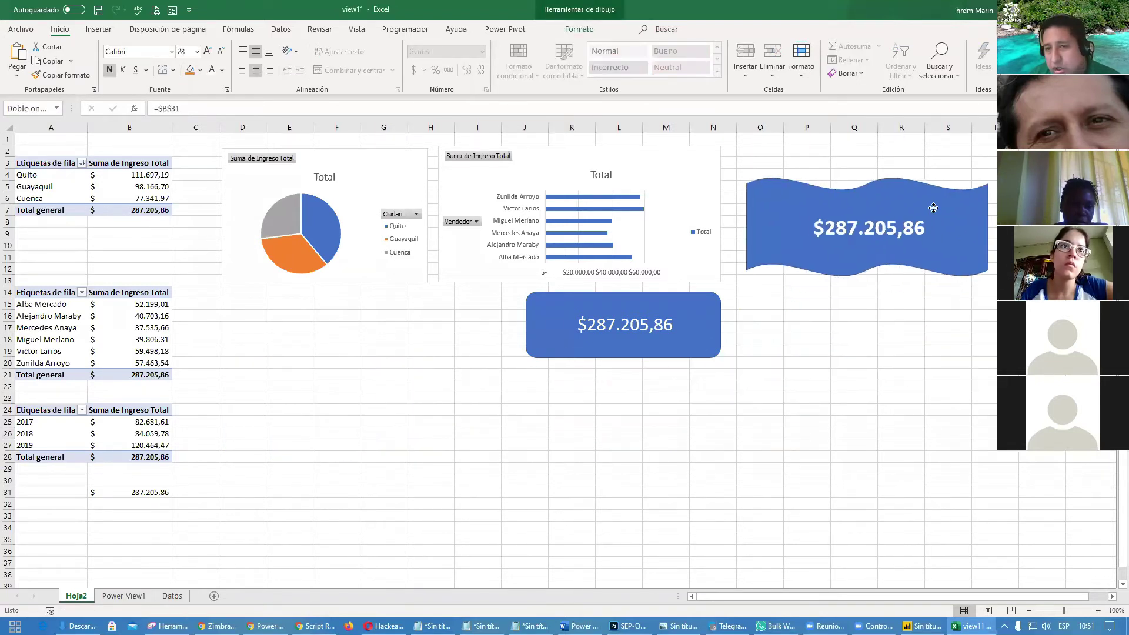
pyautogui.click(856, 444)
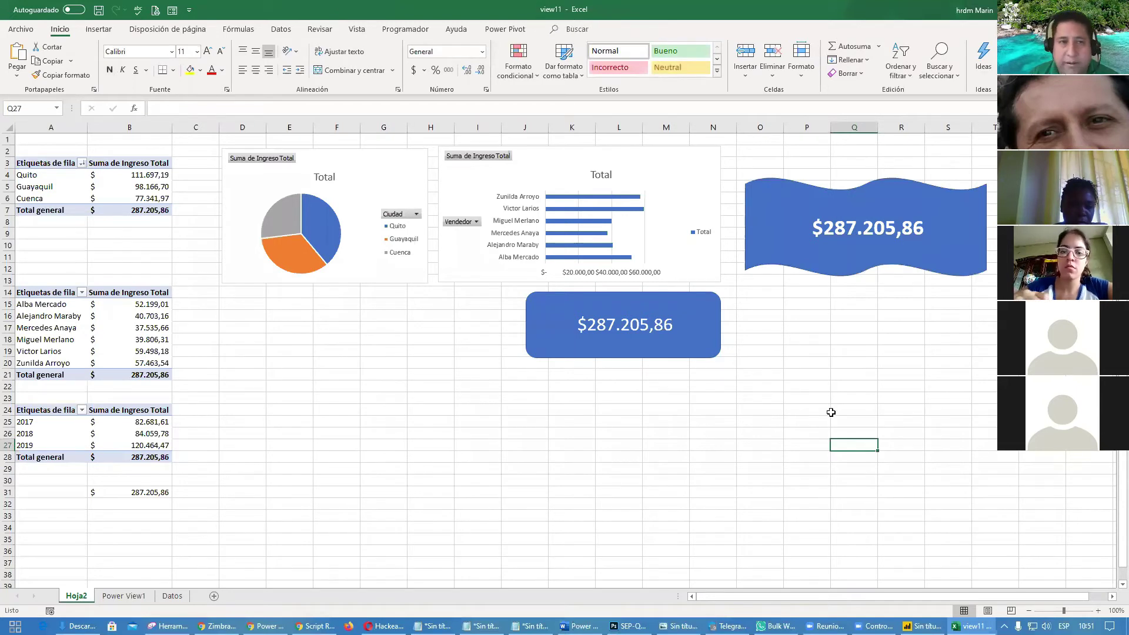
pyautogui.click(99, 33)
pyautogui.click(825, 73)
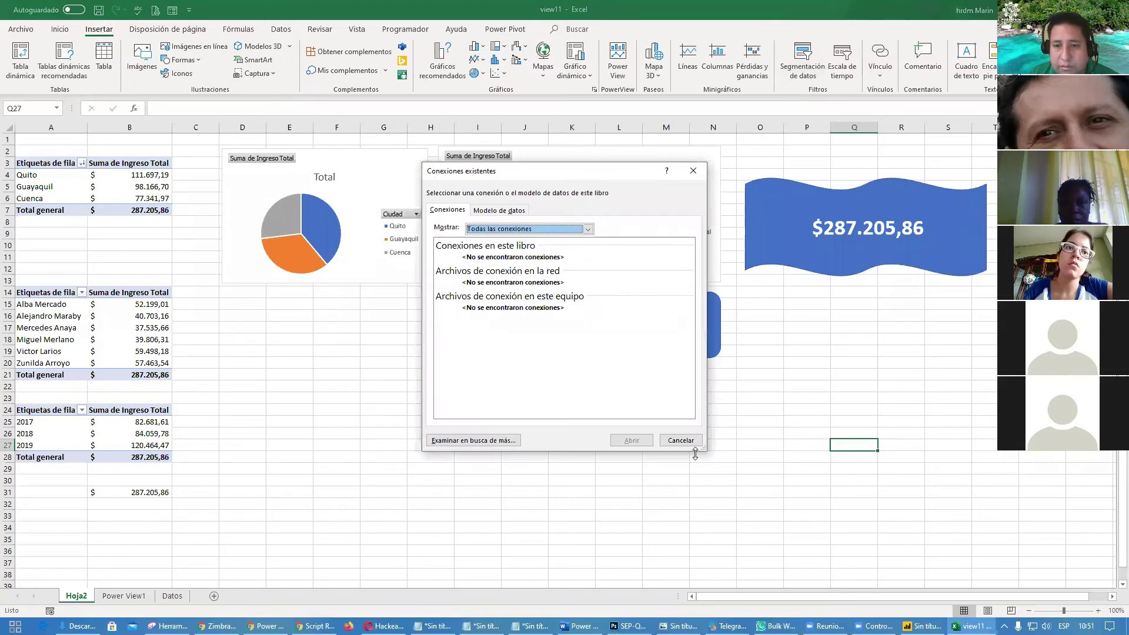
pyautogui.click(690, 442)
# - Insert slicers for Año, Vendedor and Ciudad from the Ciudad pivot table
pyautogui.click(147, 180)
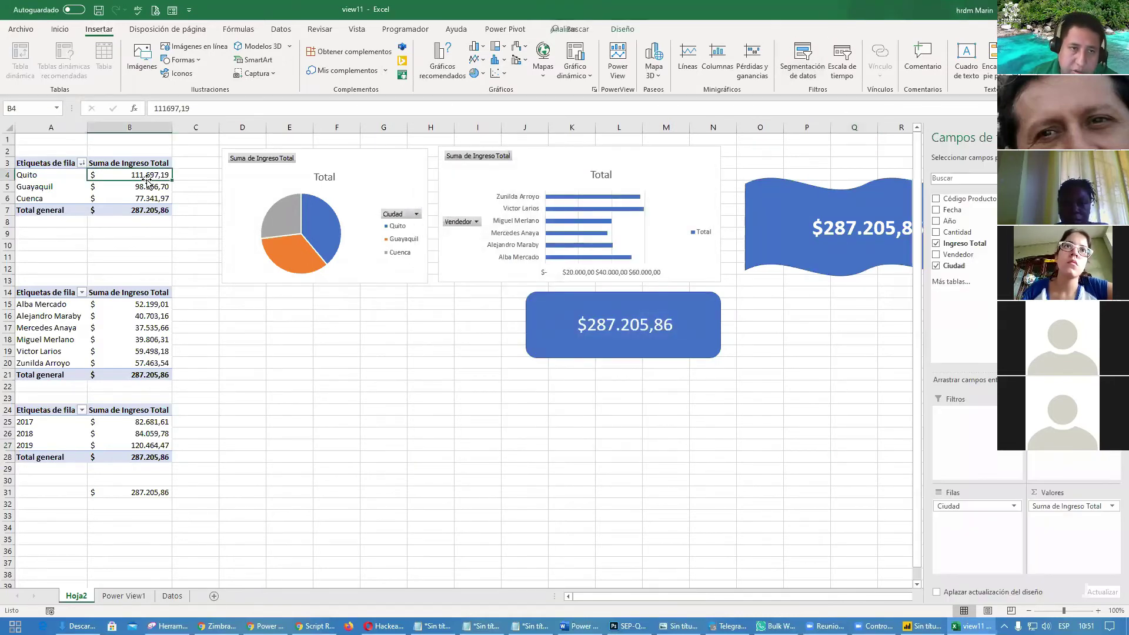
pyautogui.click(803, 63)
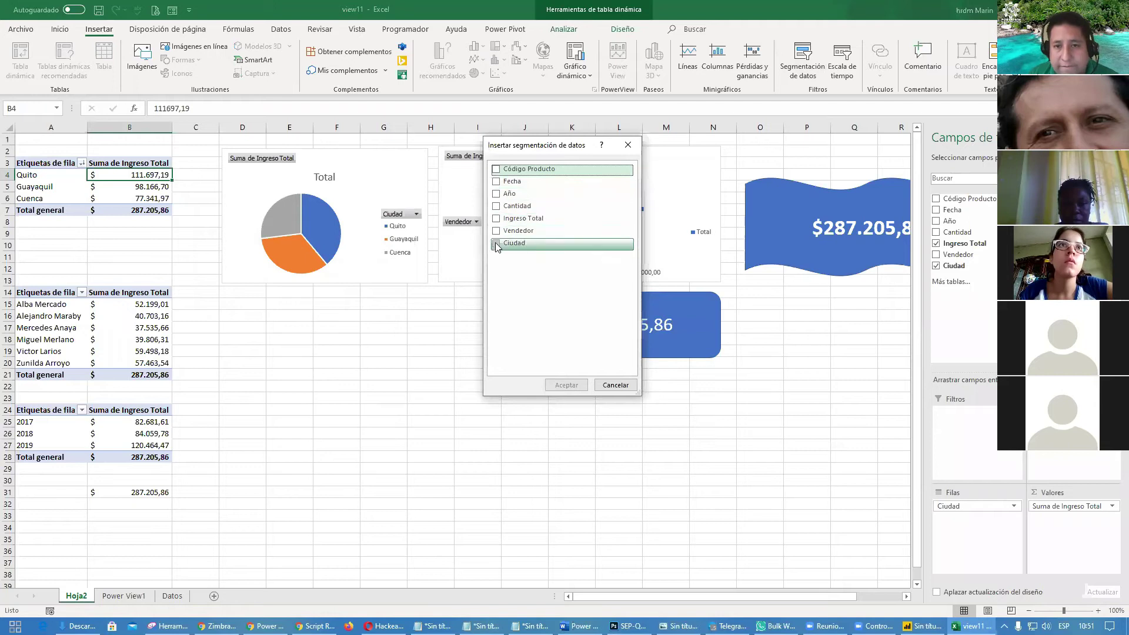
pyautogui.click(496, 244)
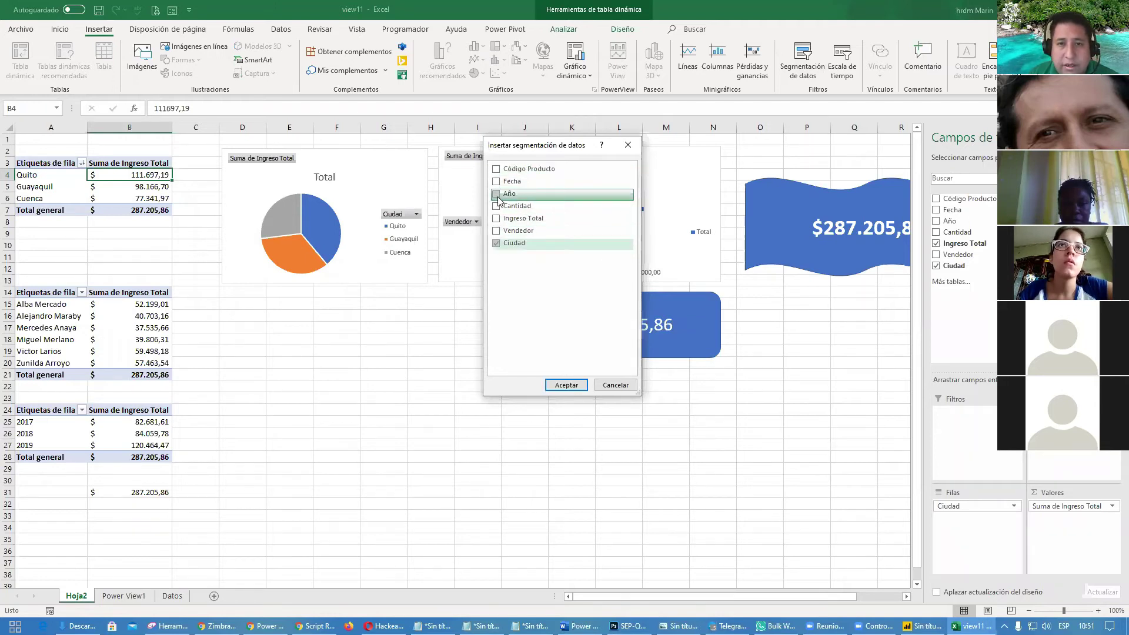
pyautogui.click(497, 194)
pyautogui.click(497, 231)
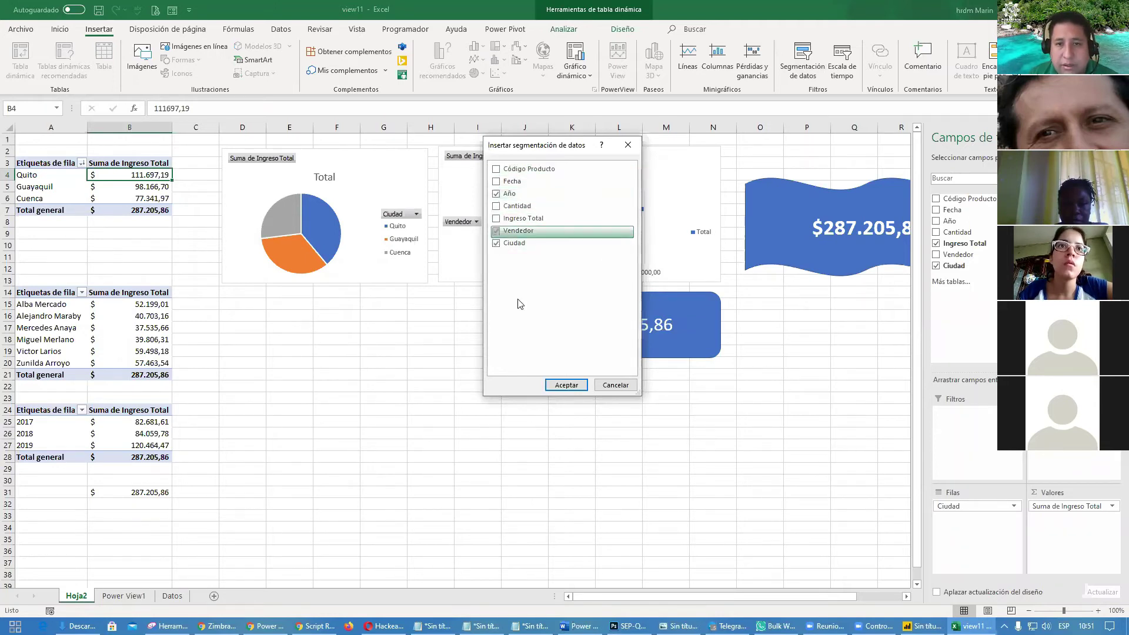
pyautogui.click(566, 385)
# - Spread out the slicers: Ciudad below the wave shape, Vendedor below the rounded rectangle, and Año below the pie chart
pyautogui.moveTo(486, 320); pyautogui.dragTo(840, 336)
pyautogui.moveTo(458, 293); pyautogui.dragTo(641, 395)
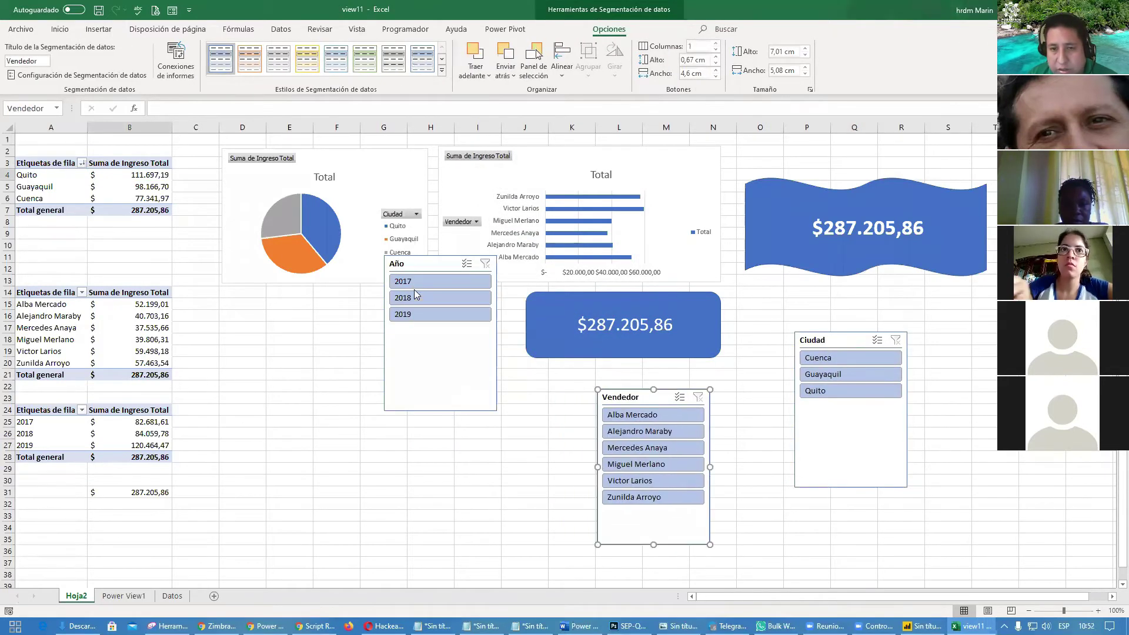
pyautogui.click(424, 268)
pyautogui.moveTo(424, 268); pyautogui.dragTo(383, 332)
# - Test the Año slicer by filtering to 2018, and clear its filter
pyautogui.click(399, 361)
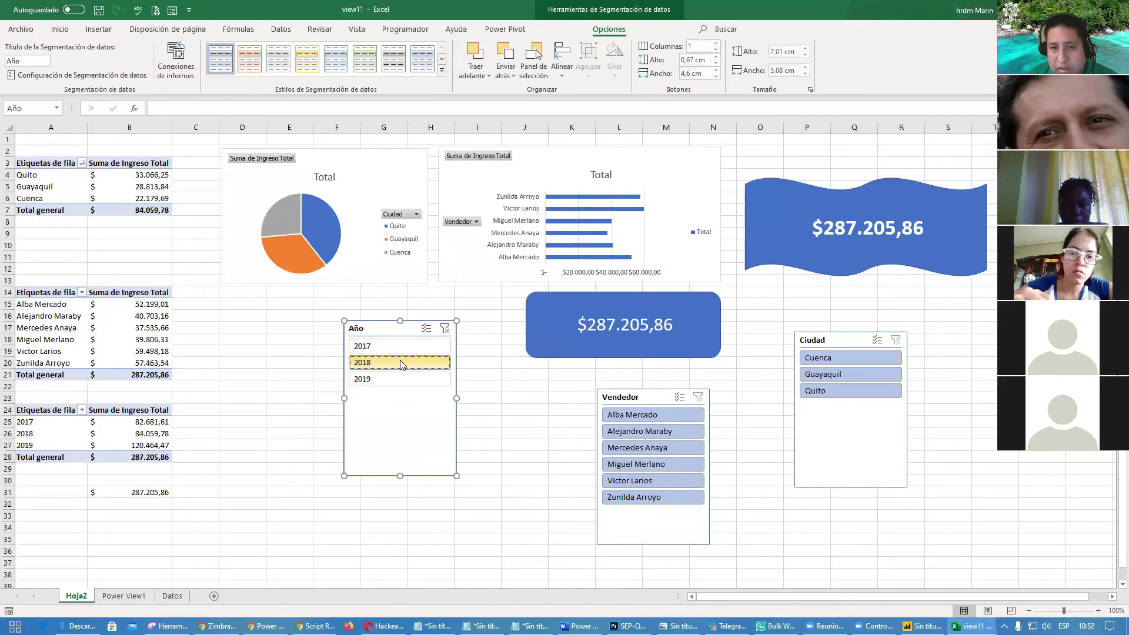
pyautogui.click(445, 330)
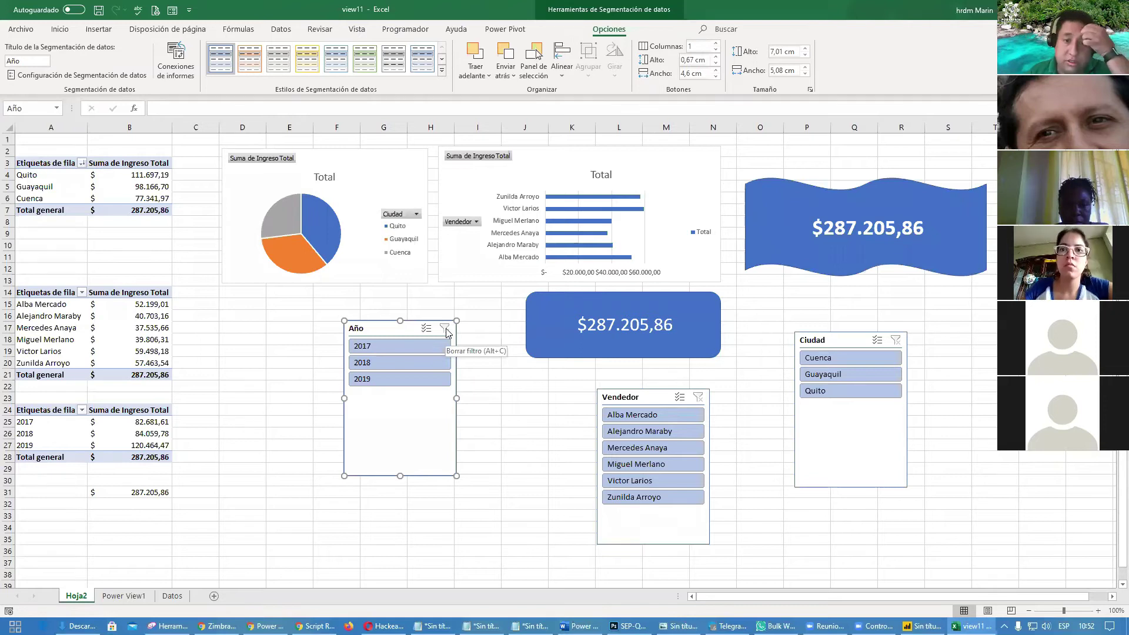
# - Connect the Año slicer to TablaDinámica6 and TablaDinámica7 as well, and shift the Vendedor slicer closer to the rounded rectangle
pyautogui.rightClick(374, 336)
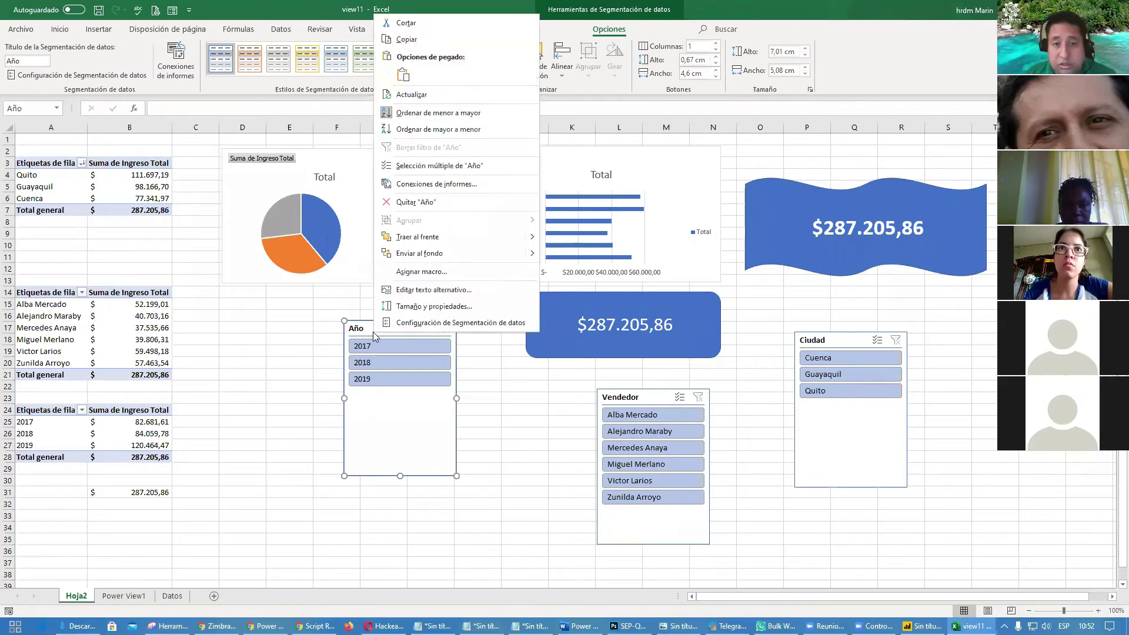
pyautogui.click(450, 185)
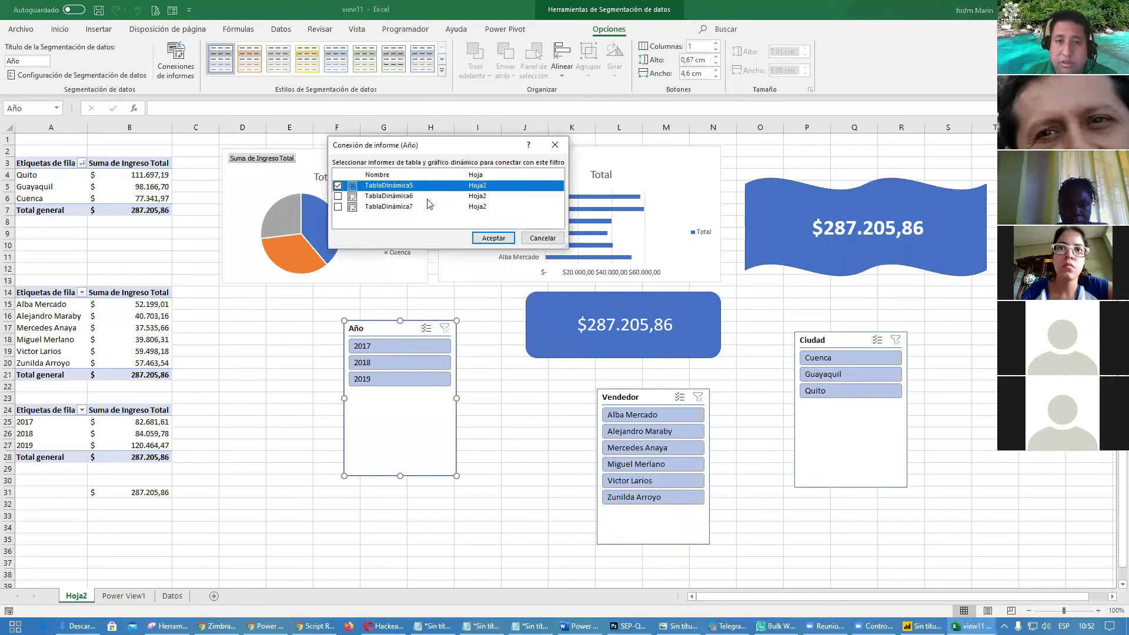
pyautogui.click(338, 196)
pyautogui.click(339, 207)
pyautogui.click(494, 237)
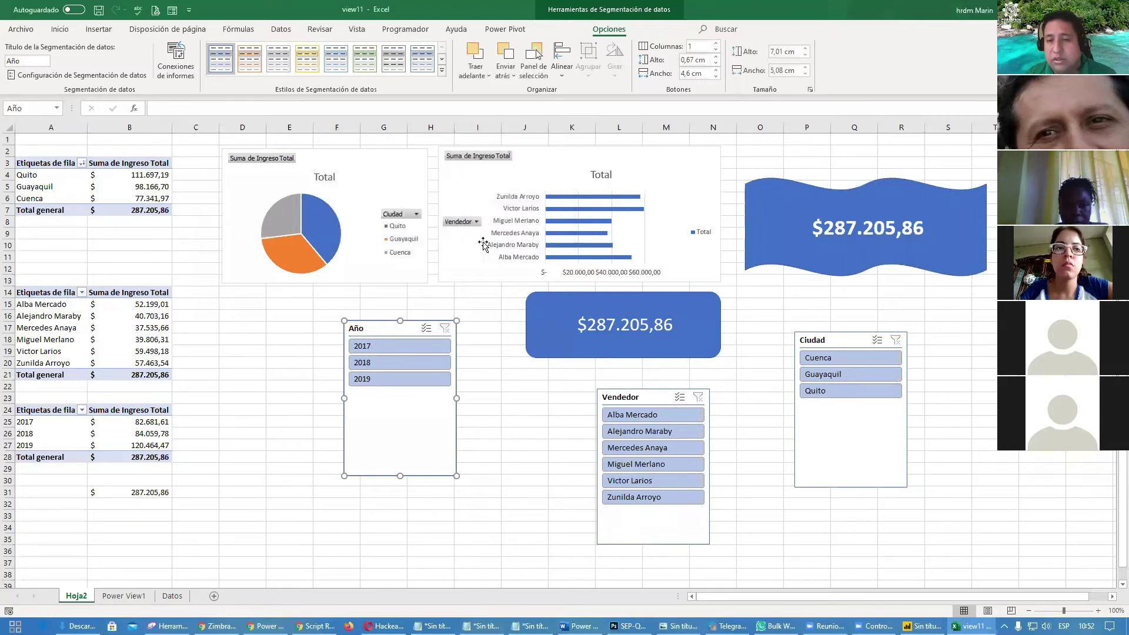
pyautogui.moveTo(638, 397); pyautogui.dragTo(599, 377)
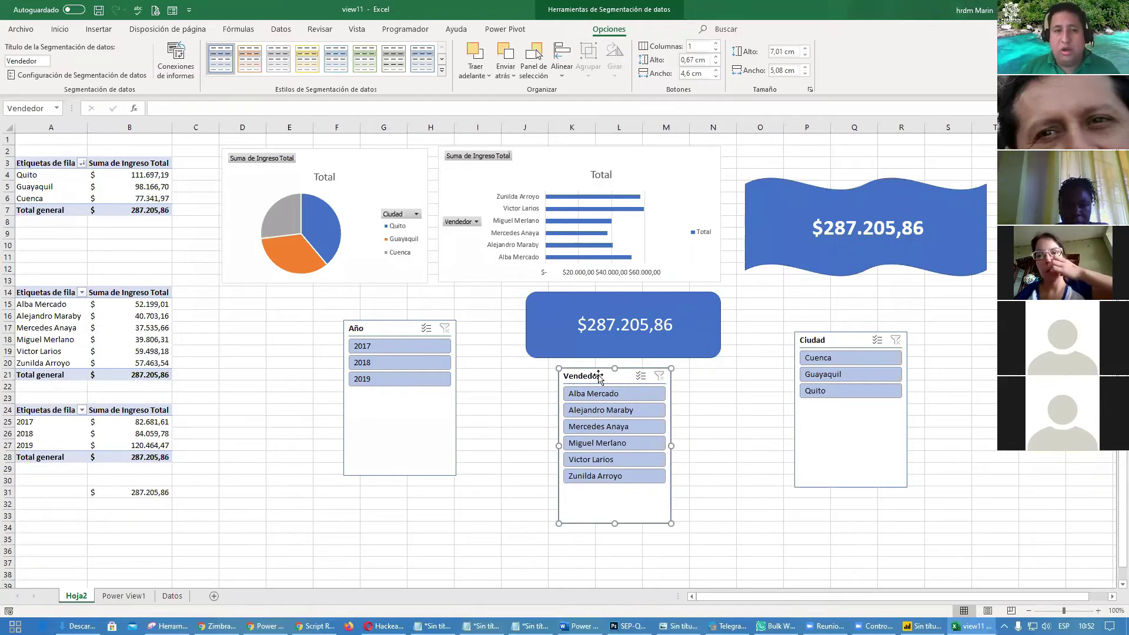
# - Select a cell in the Ciudad pivot table, show the insert commands, and capture the screen with Herramienta Recortes
pyautogui.click(63, 182)
pyautogui.click(62, 182)
pyautogui.click(98, 30)
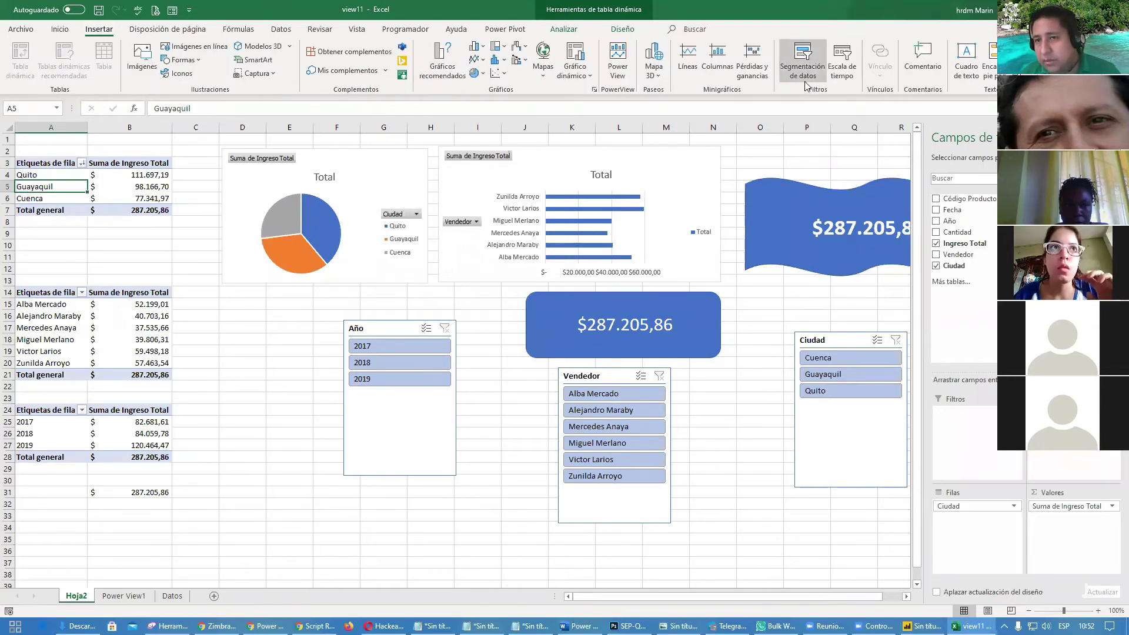
pyautogui.click(168, 626)
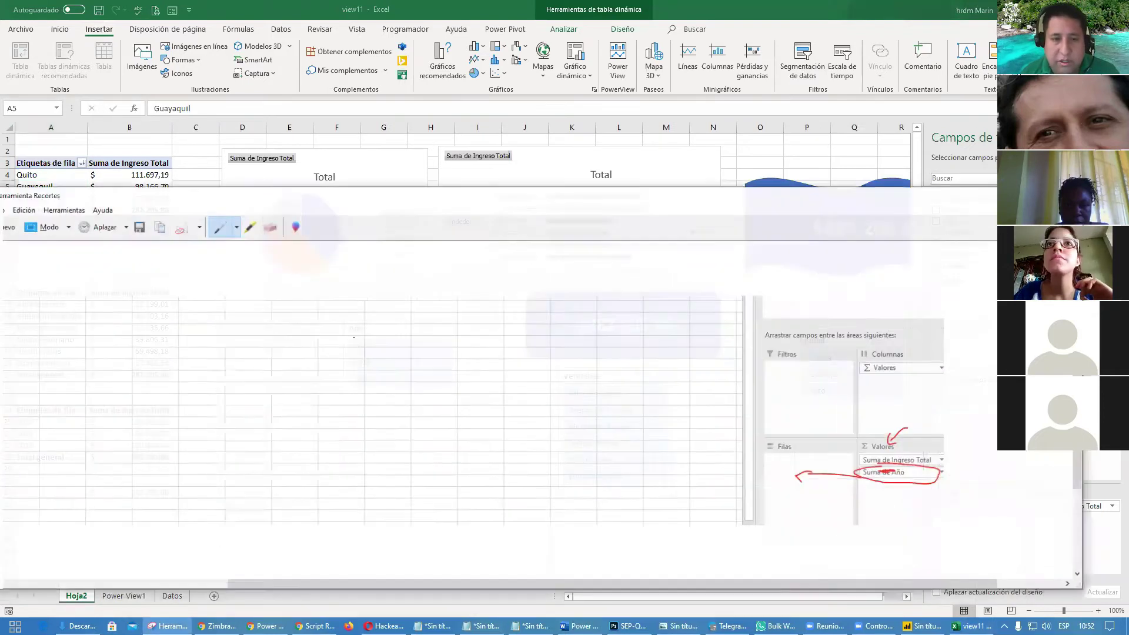
pyautogui.click(2, 222)
pyautogui.moveTo(33, 21); pyautogui.dragTo(991, 441)
# - On the capture, underline the Guayaquil amount, circle Insertar and Segmentación de datos with a connecting line in red, and return to Excel
pyautogui.moveTo(160, 277)
pyautogui.mouseDown()
pyautogui.moveTo(124, 279)
pyautogui.moveTo(158, 282)
pyautogui.mouseUp()
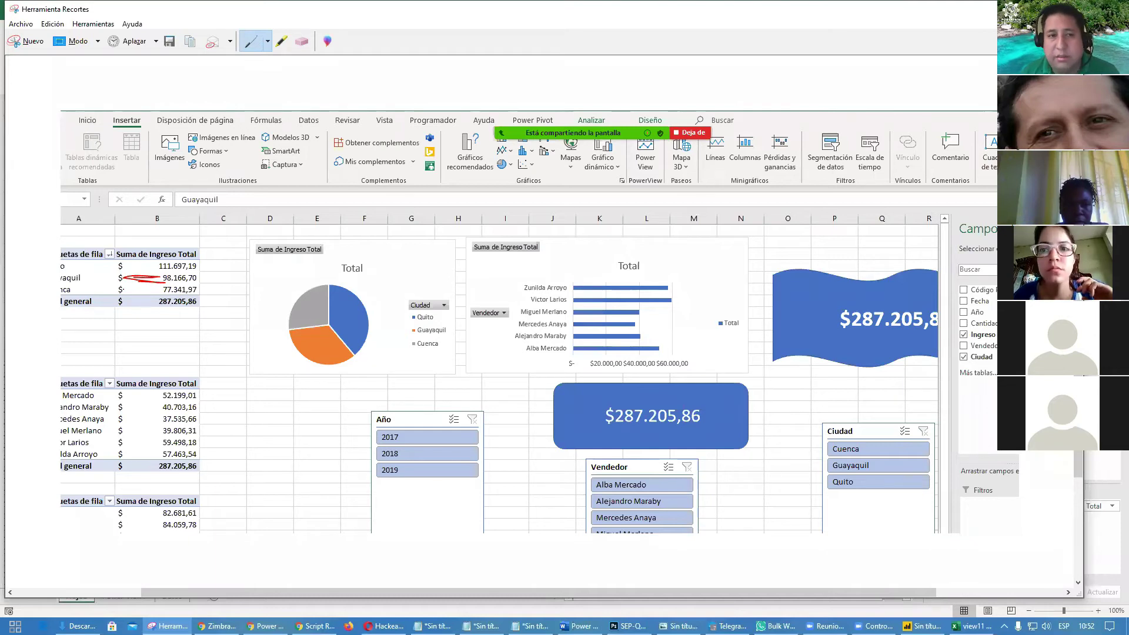
pyautogui.moveTo(120, 102)
pyautogui.mouseDown()
pyautogui.moveTo(108, 138)
pyautogui.moveTo(146, 113)
pyautogui.moveTo(404, 105)
pyautogui.moveTo(813, 124)
pyautogui.moveTo(797, 161)
pyautogui.moveTo(815, 131)
pyautogui.mouseUp()
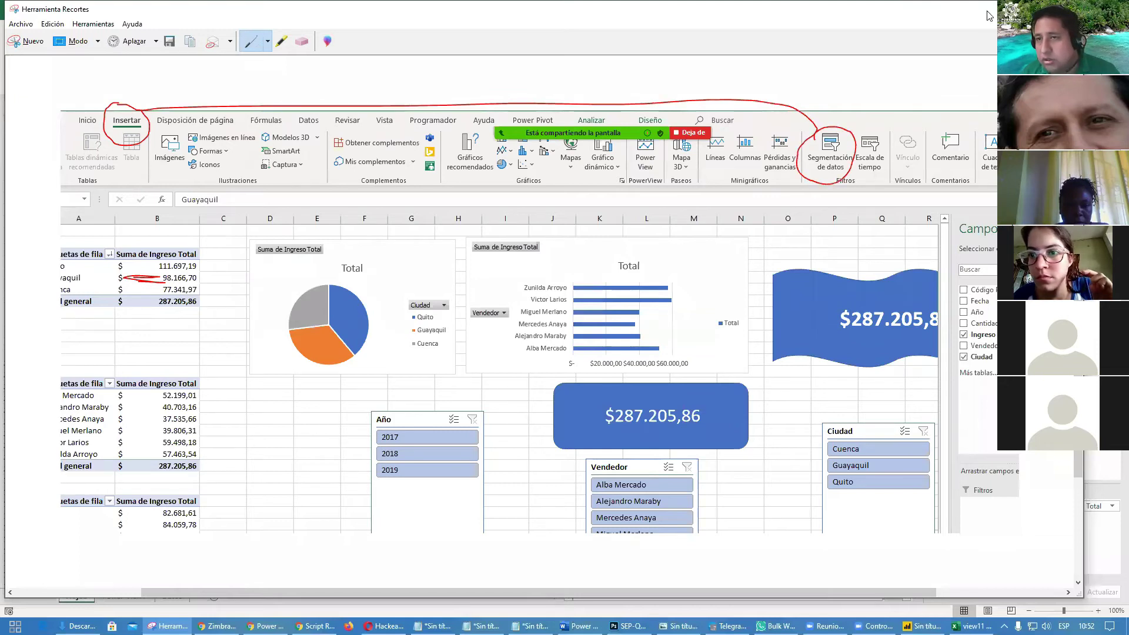
pyautogui.click(1016, 9)
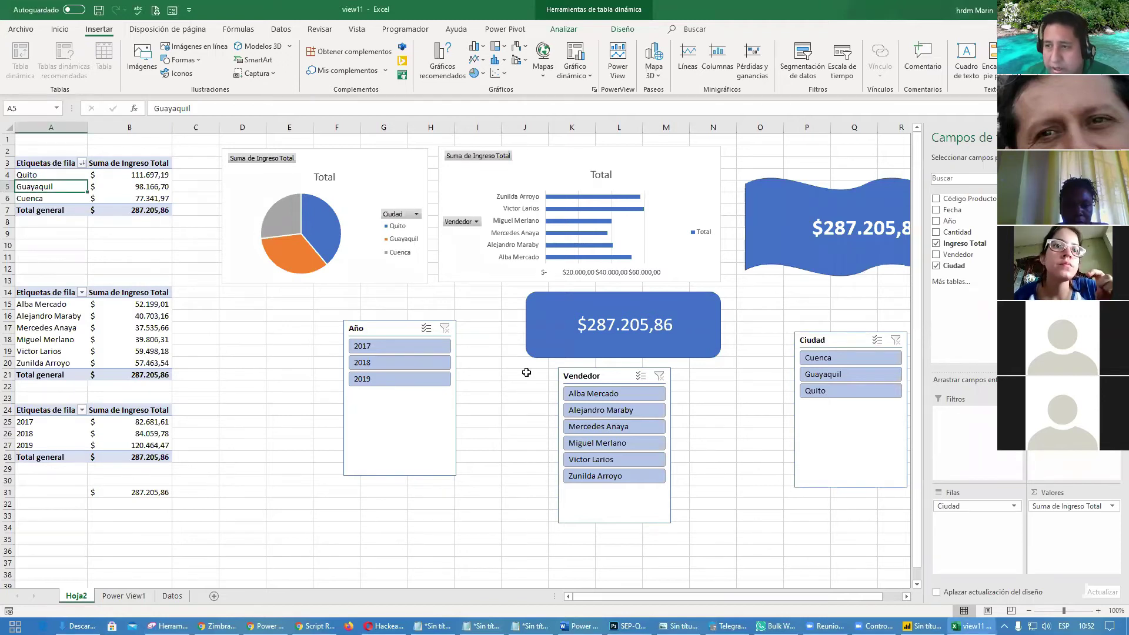
# - Arrange the Año, Vendedor and Ciudad slicers in a row below the charts, and move the rounded rectangle below the wave shape
pyautogui.moveTo(389, 327); pyautogui.dragTo(354, 322)
pyautogui.moveTo(604, 377); pyautogui.dragTo(477, 323)
pyautogui.moveTo(842, 342); pyautogui.dragTo(603, 332)
pyautogui.click(691, 308)
pyautogui.moveTo(692, 308); pyautogui.dragTo(967, 318)
pyautogui.click(394, 414)
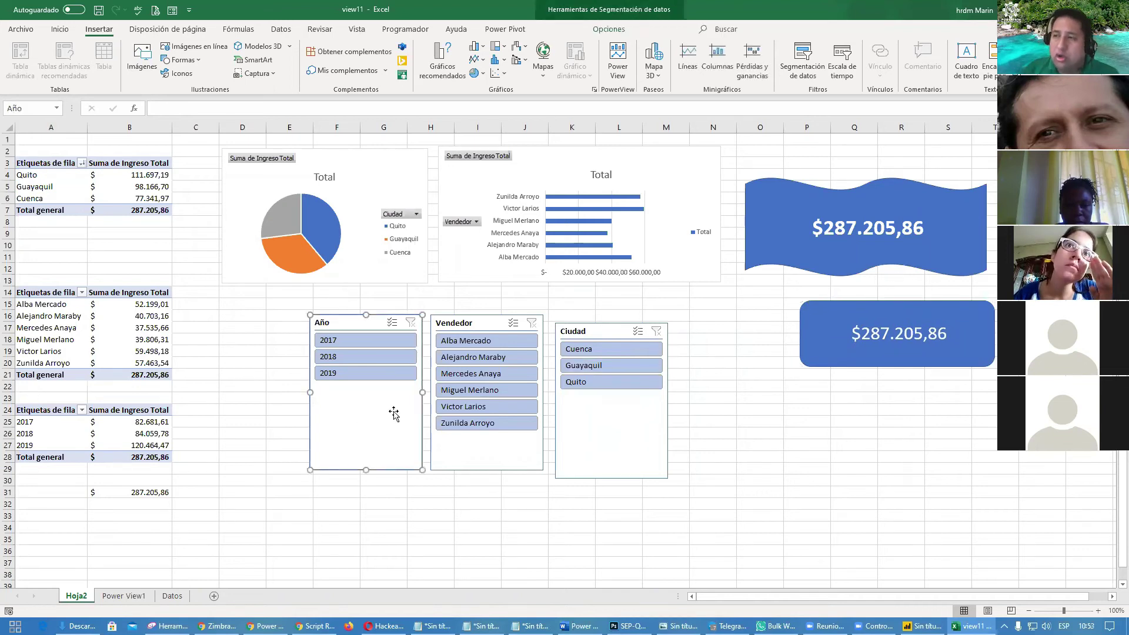
# - Connect the Vendedor slicer to TablaDinámica6 and TablaDinámica7 in addition to TablaDinámica5
pyautogui.click(469, 321)
pyautogui.rightClick(483, 325)
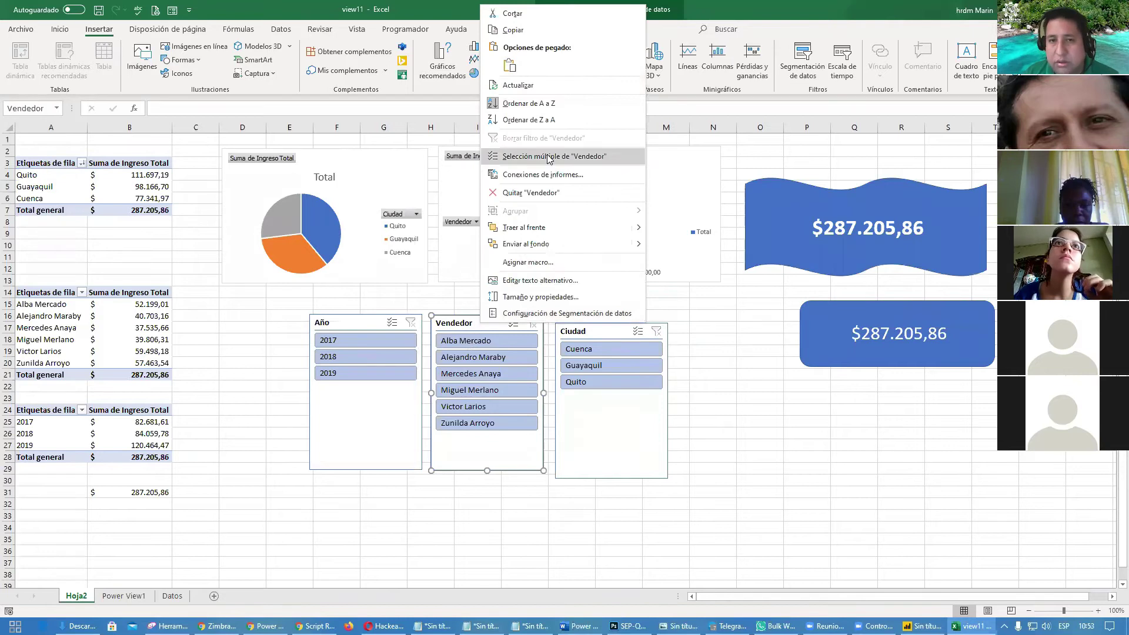
pyautogui.click(532, 175)
pyautogui.click(421, 194)
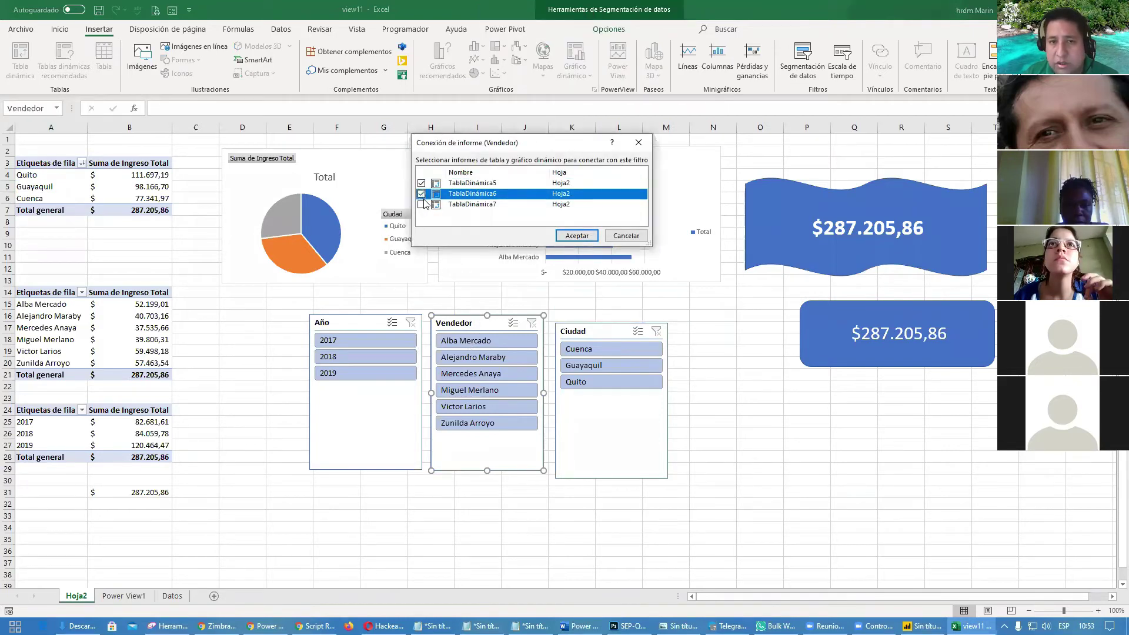
pyautogui.click(422, 204)
pyautogui.click(575, 236)
# - Align the Ciudad slicer with the other two slicers and connect it also to TablaDinámica6 and TablaDinámica7
pyautogui.moveTo(601, 332)
pyautogui.mouseDown()
pyautogui.moveTo(588, 318)
pyautogui.moveTo(600, 326)
pyautogui.mouseUp()
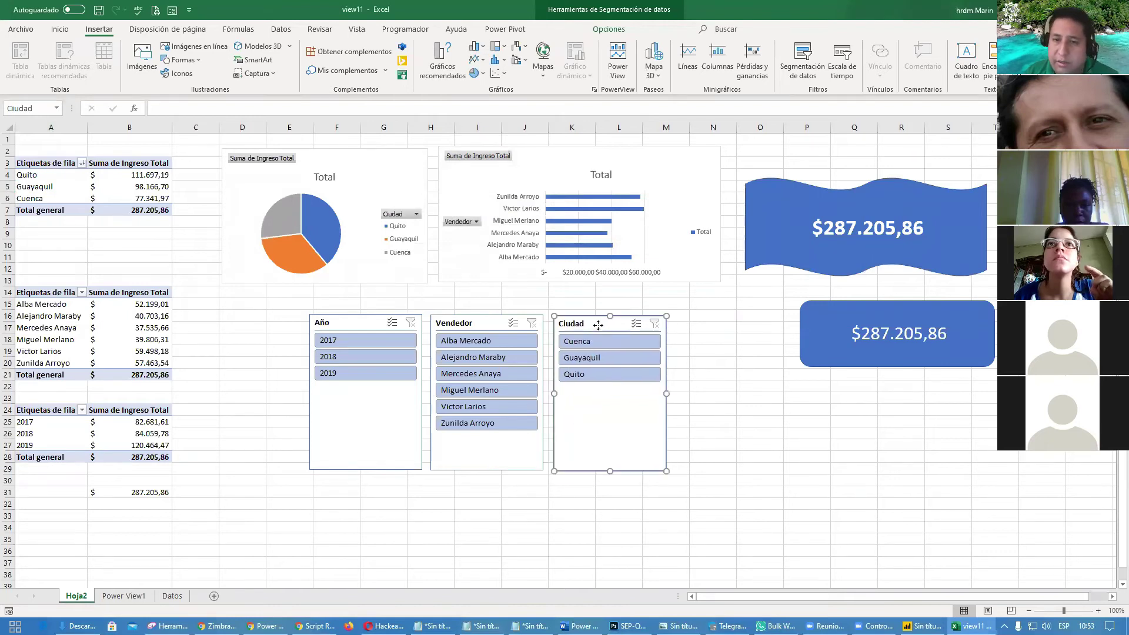
pyautogui.rightClick(599, 325)
pyautogui.click(647, 175)
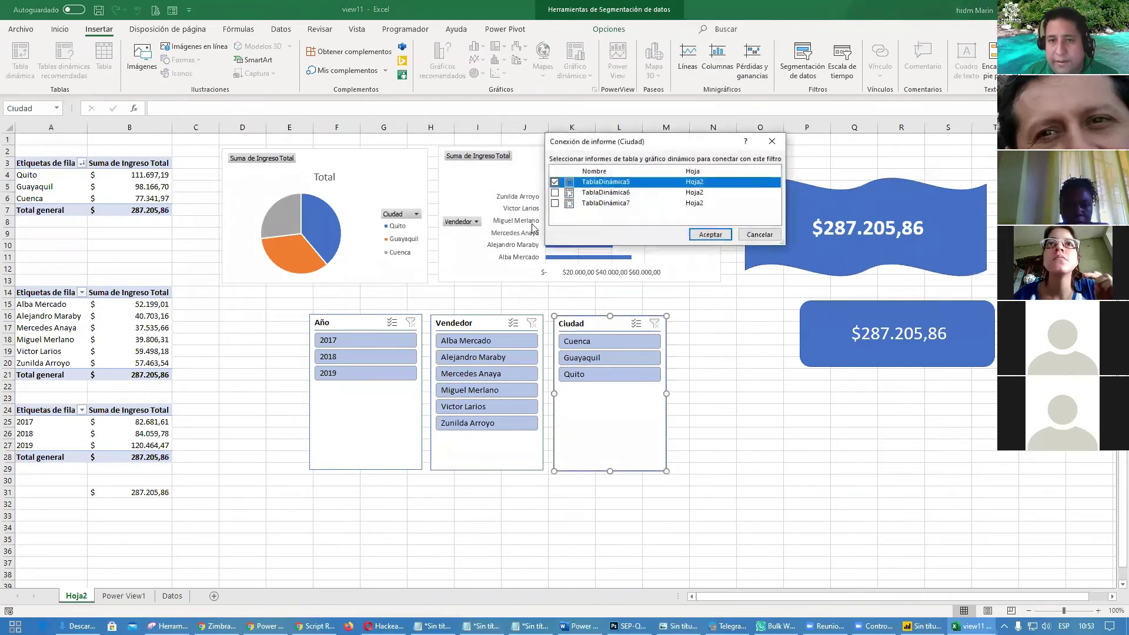
pyautogui.click(554, 193)
pyautogui.click(558, 203)
pyautogui.click(554, 203)
pyautogui.click(710, 235)
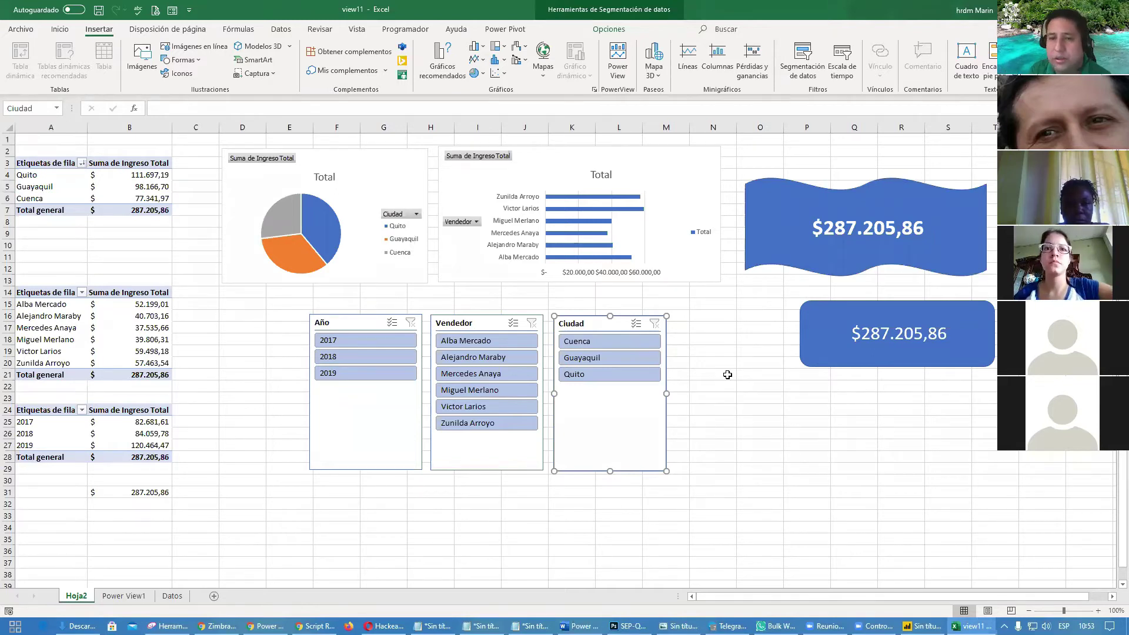
# - Deselect the Ciudad slicer, test it by filtering to Guayaquil, and clear its filter
pyautogui.click(748, 348)
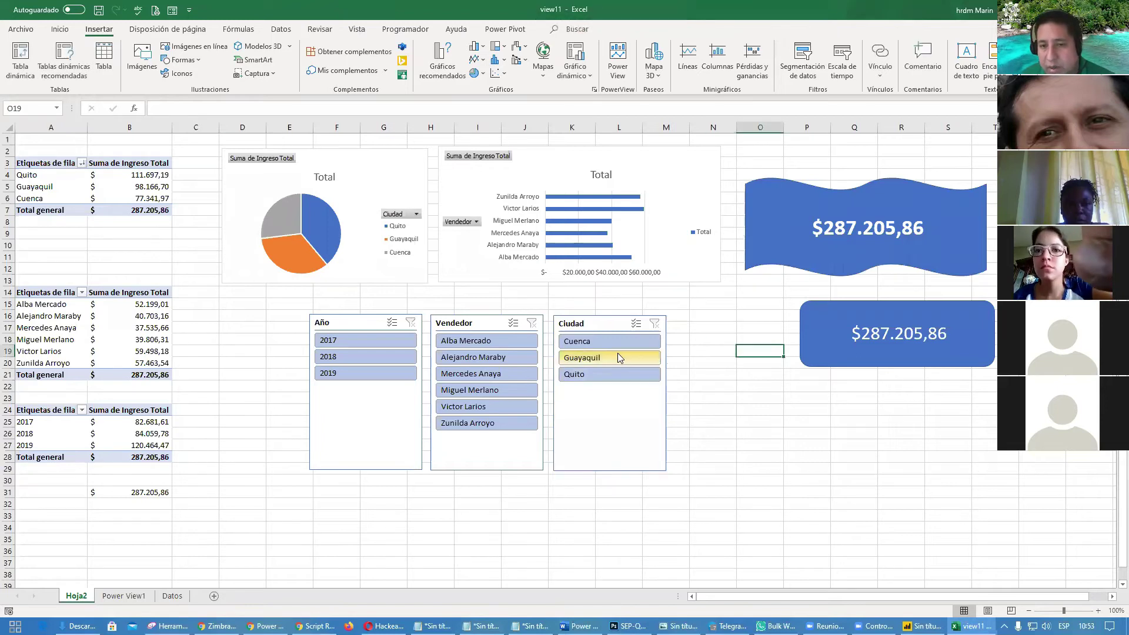
pyautogui.click(618, 355)
pyautogui.click(654, 323)
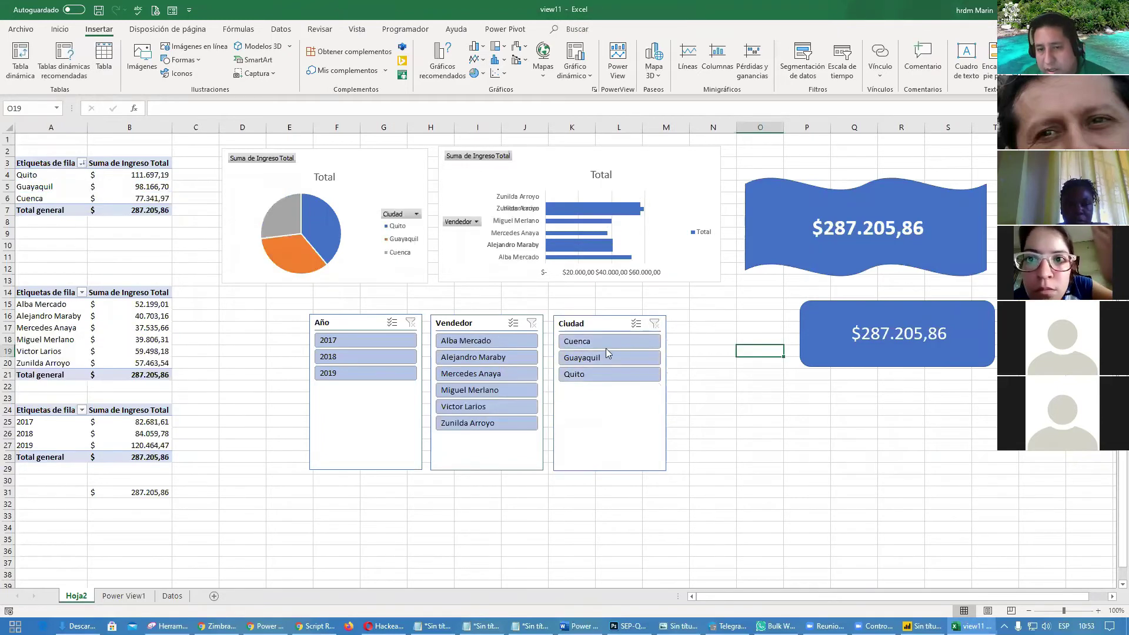
# - Test the Vendedor slicer by filtering to one seller, trying combinations of several sellers, and clearing the filter
pyautogui.click(500, 374)
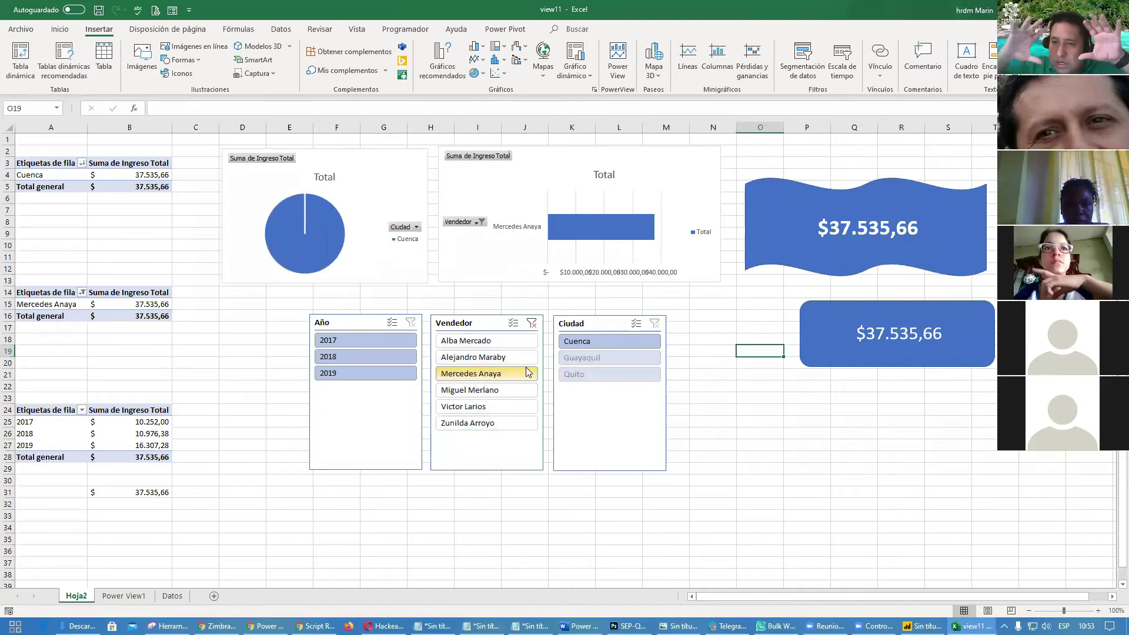
pyautogui.keyDown('ctrl'); pyautogui.click(521, 409); pyautogui.keyUp('ctrl')
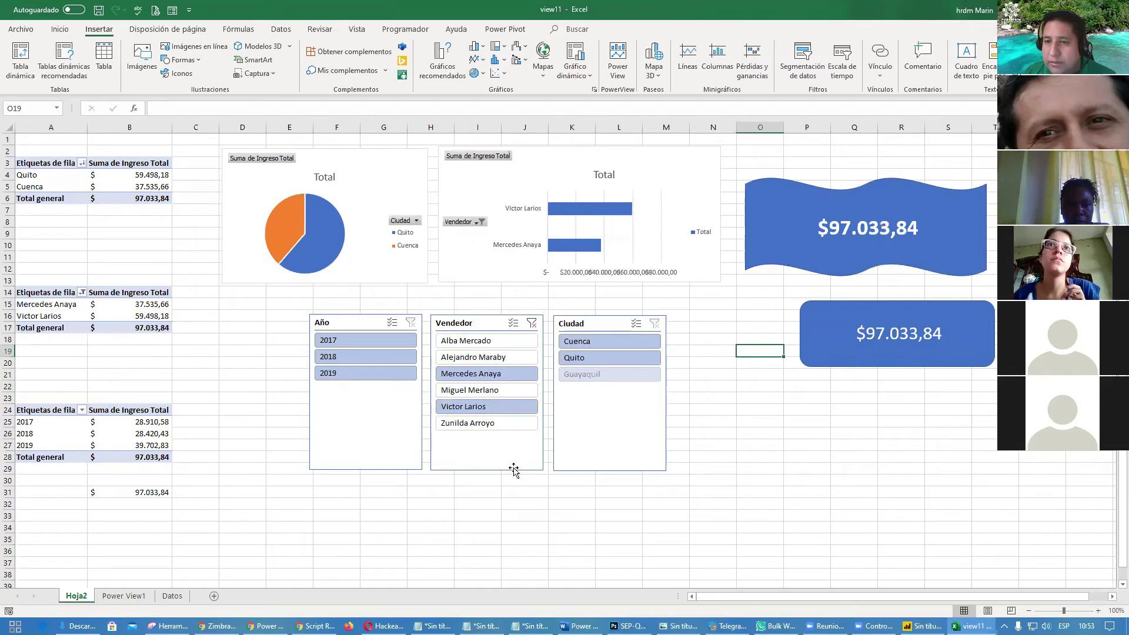
pyautogui.keyDown('ctrl'); pyautogui.click(495, 425); pyautogui.keyUp('ctrl')
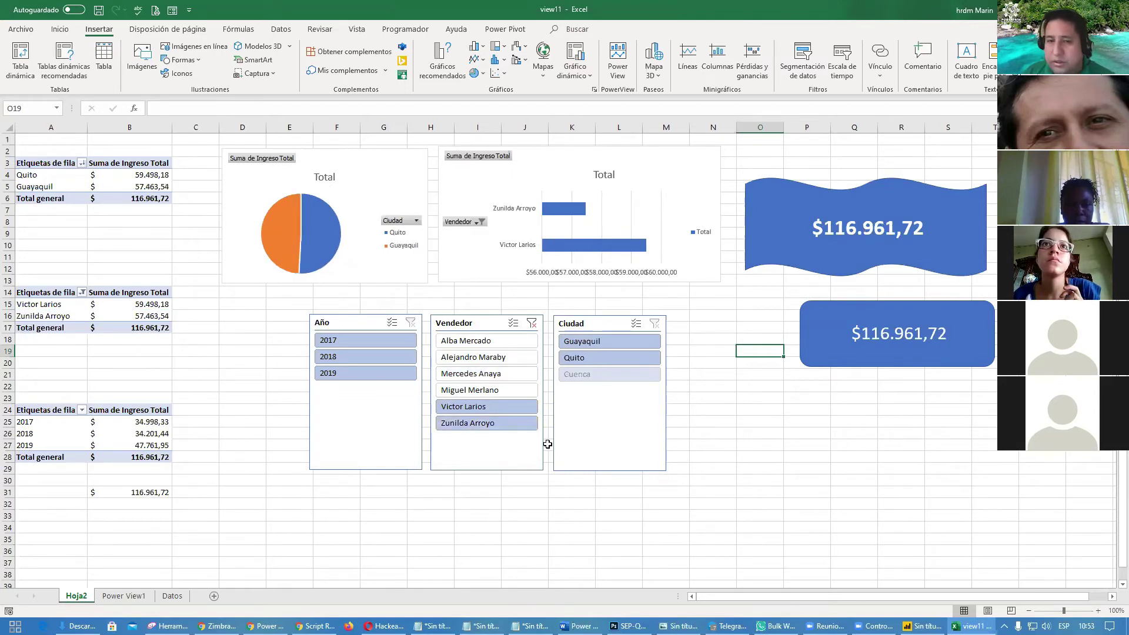
pyautogui.click(531, 324)
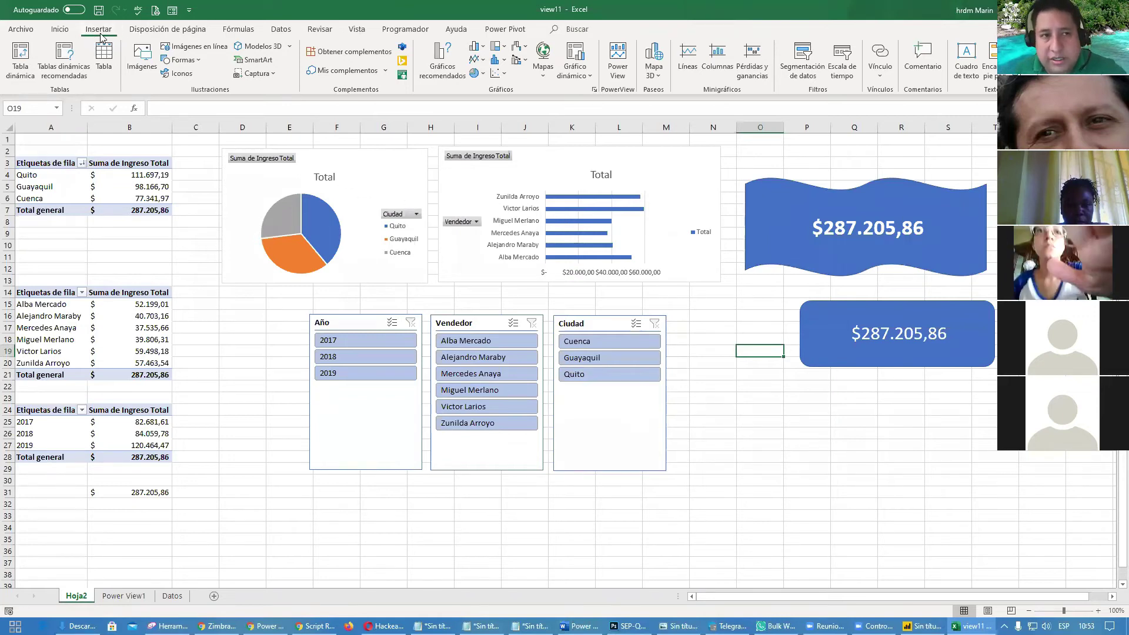
# - Insert a new Power View sheet and delete it again
pyautogui.click(622, 67)
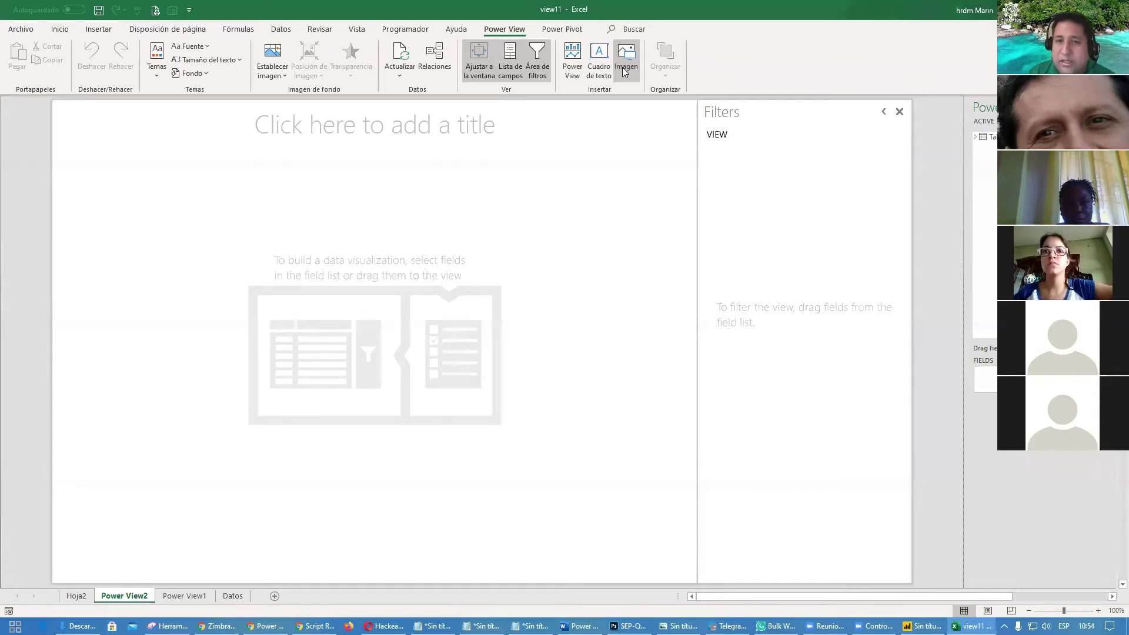
pyautogui.rightClick(114, 595)
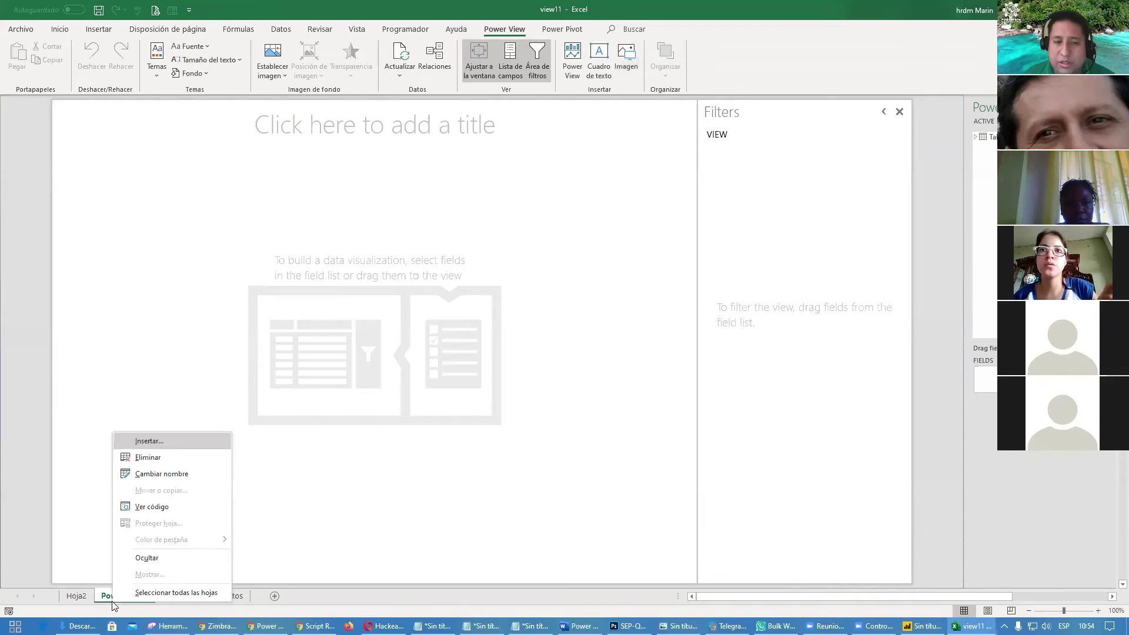
pyautogui.click(159, 457)
pyautogui.click(551, 347)
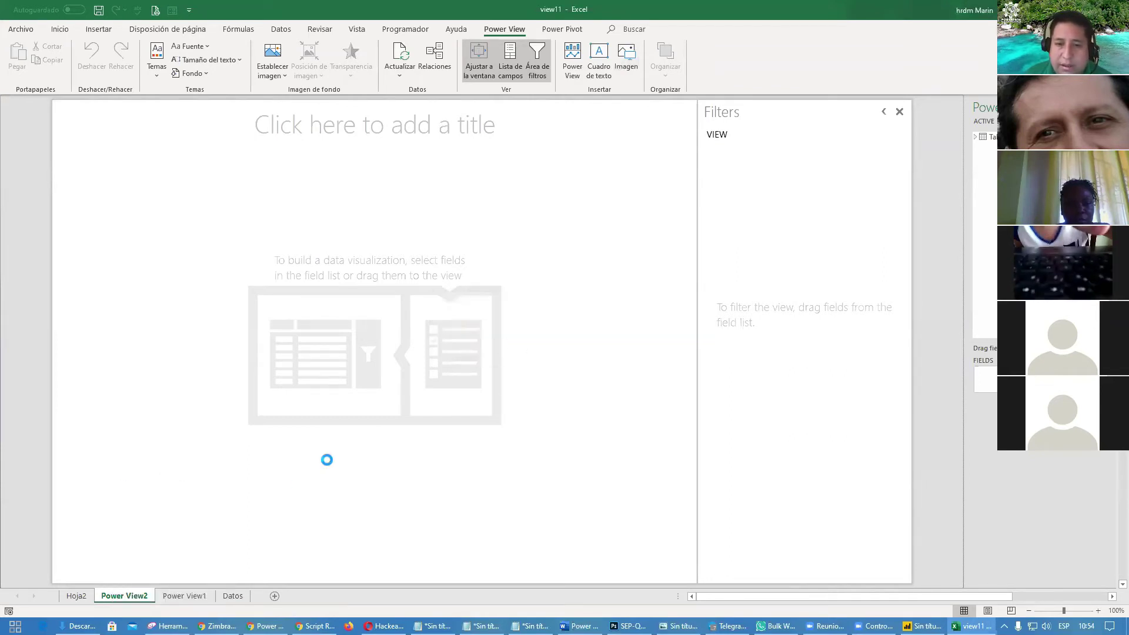
# - Delete the Power View1 sheet from the workbook permanently
pyautogui.rightClick(141, 596)
pyautogui.click(162, 452)
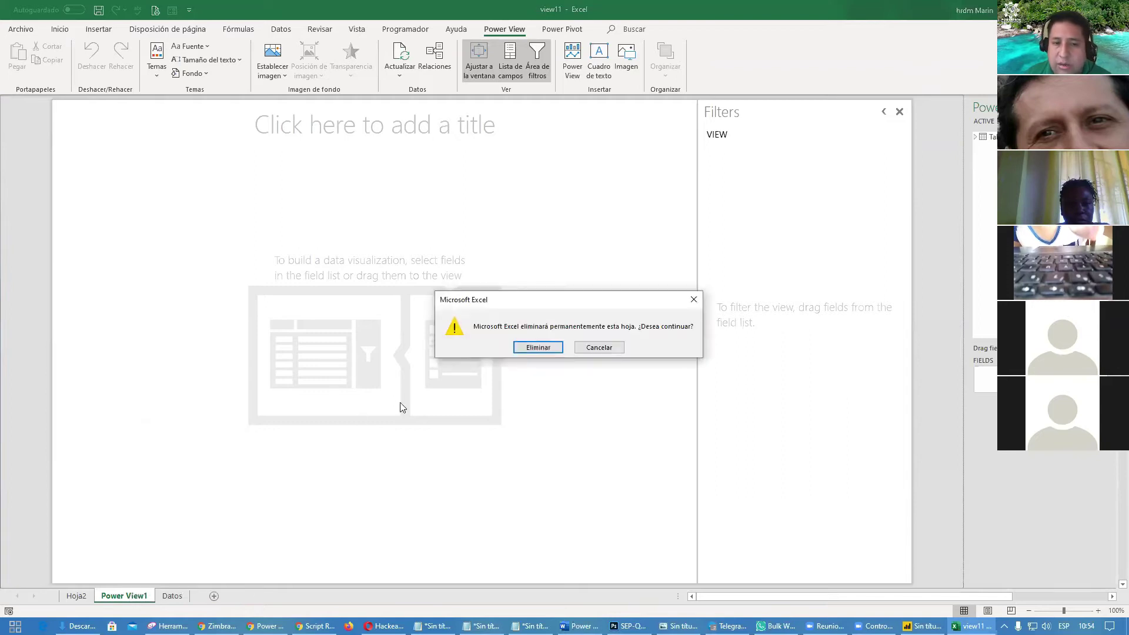
pyautogui.click(530, 345)
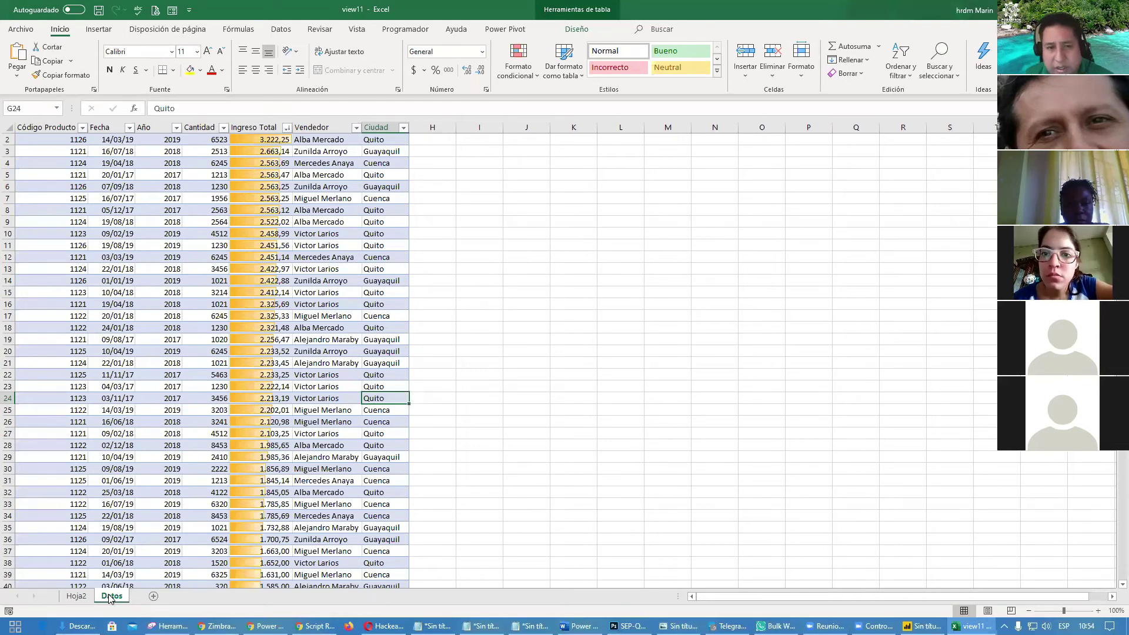
# - Select a cell in the Datos sheet's table and display its table design tools in the maximized window
pyautogui.click(320, 329)
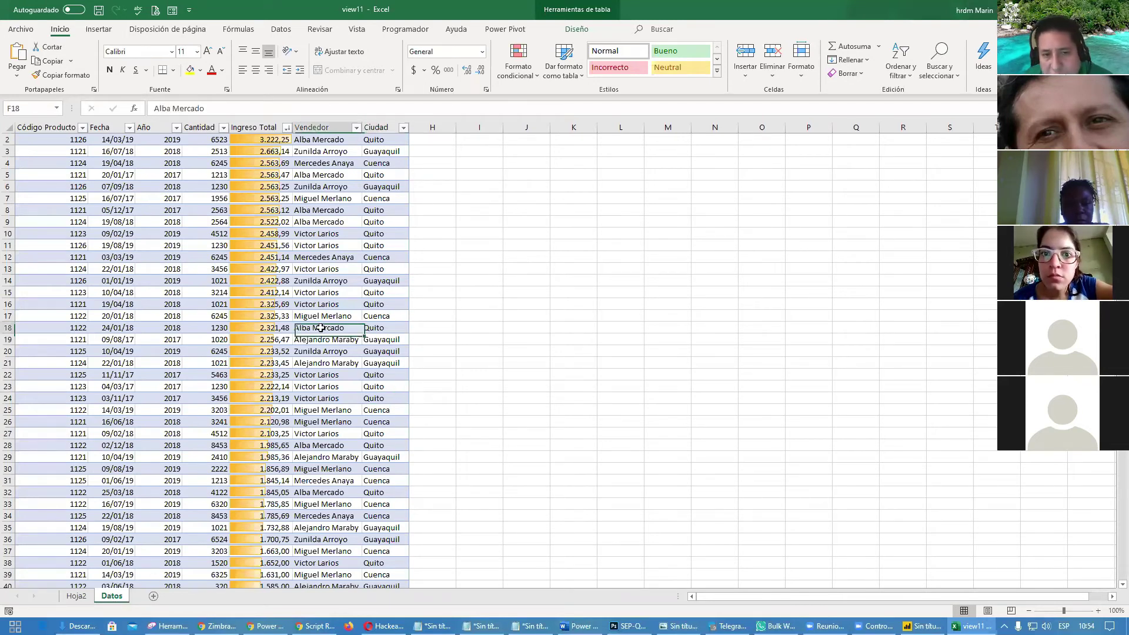
pyautogui.click(155, 316)
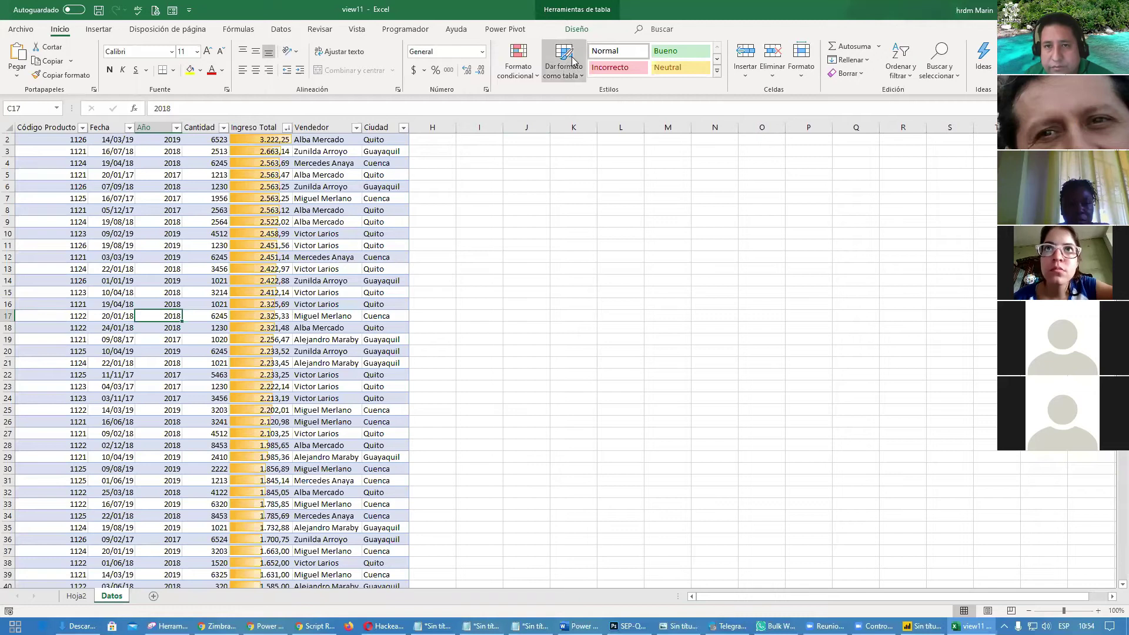
pyautogui.doubleClick(890, 11)
pyautogui.click(760, 96)
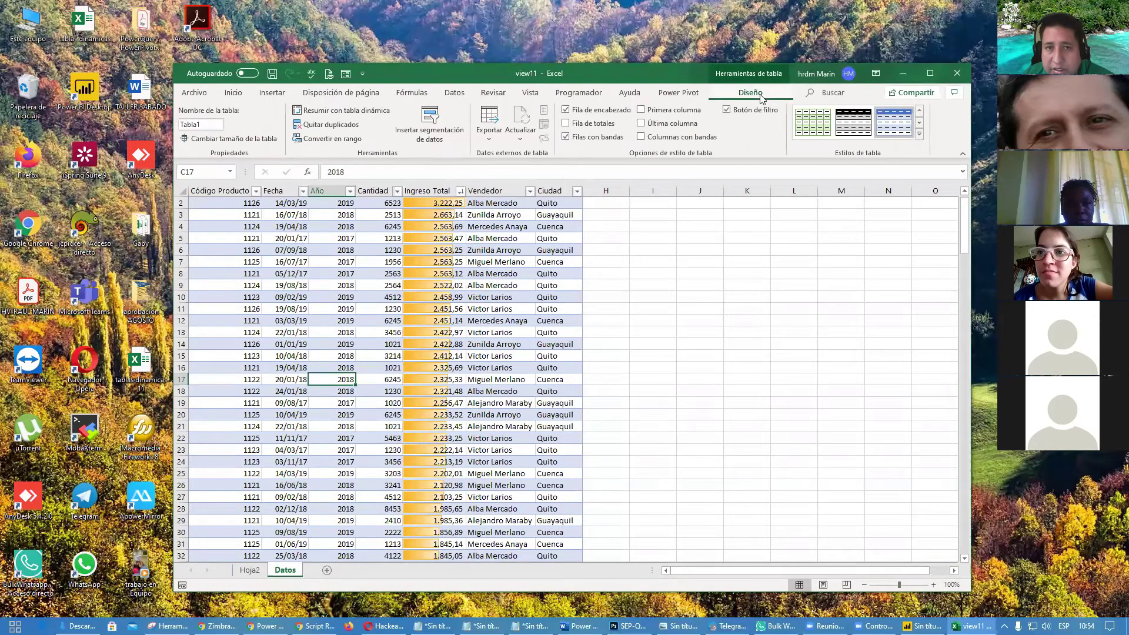
pyautogui.click(930, 73)
pyautogui.click(31, 62)
# - Switch to Herramienta Recortes and take a new capture of the Datos sheet with its table design tools
pyautogui.click(170, 626)
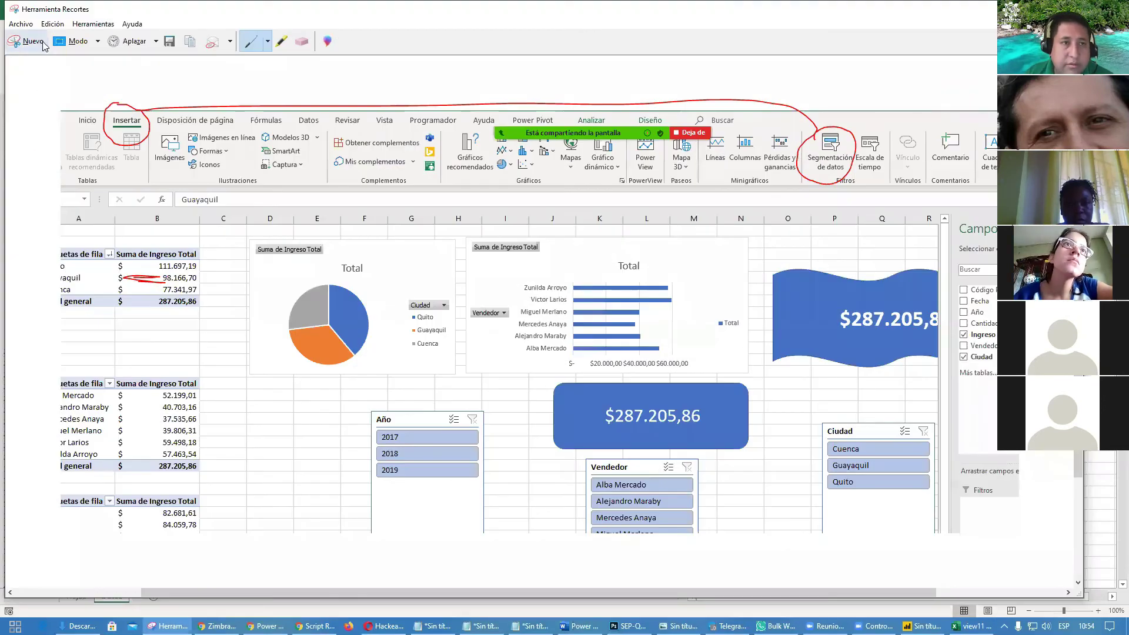
pyautogui.hotkey('ctrl', 'n')
pyautogui.moveTo(5, 9); pyautogui.dragTo(736, 612)
# - Circle the Datos sheet name and draw three underlines across the table rows in red on the capture
pyautogui.scroll(-5, 429, 329)
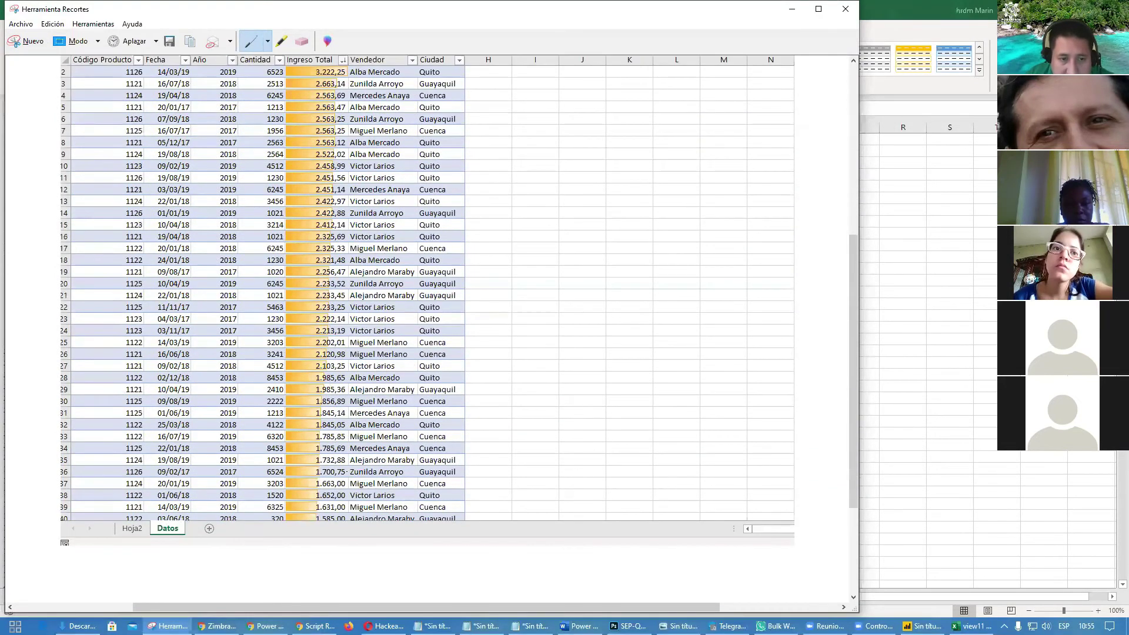
pyautogui.hscroll(-5, 429, 294)
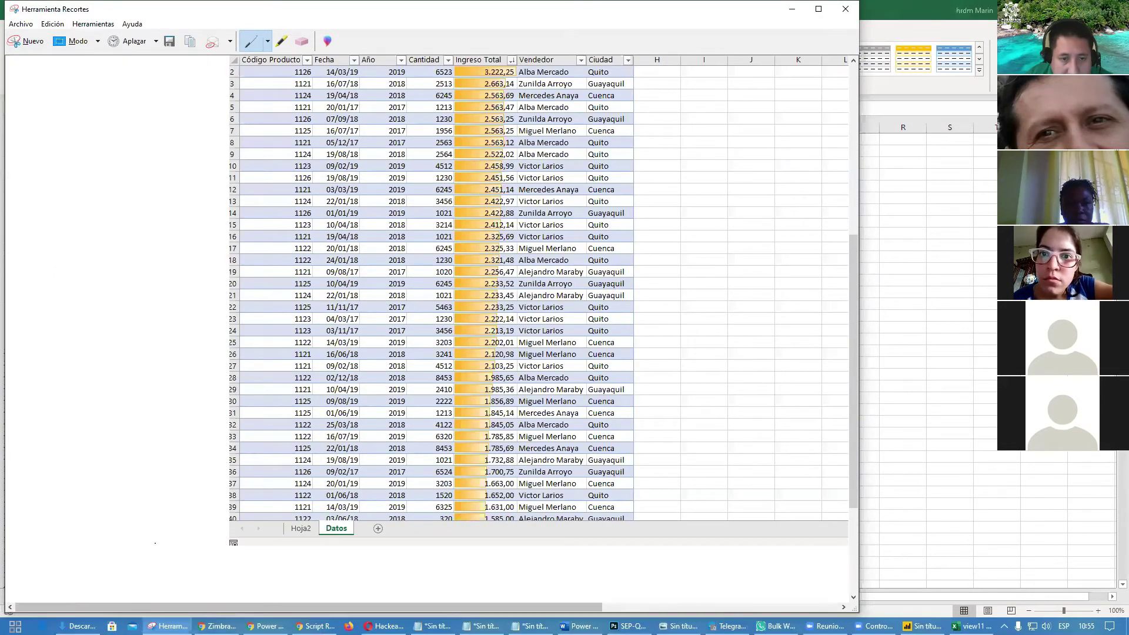
pyautogui.moveTo(375, 510)
pyautogui.mouseDown()
pyautogui.moveTo(300, 527)
pyautogui.moveTo(362, 544)
pyautogui.moveTo(376, 510)
pyautogui.mouseUp()
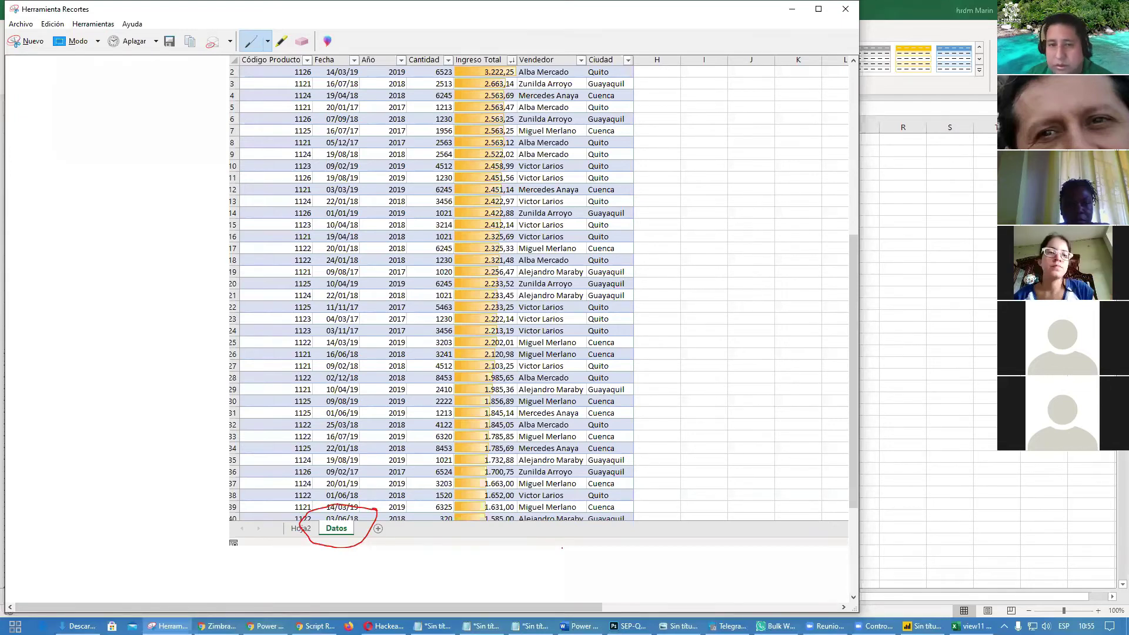
pyautogui.scroll(3, 430, 329)
pyautogui.moveTo(380, 268); pyautogui.dragTo(472, 280)
pyautogui.moveTo(416, 352); pyautogui.dragTo(503, 366)
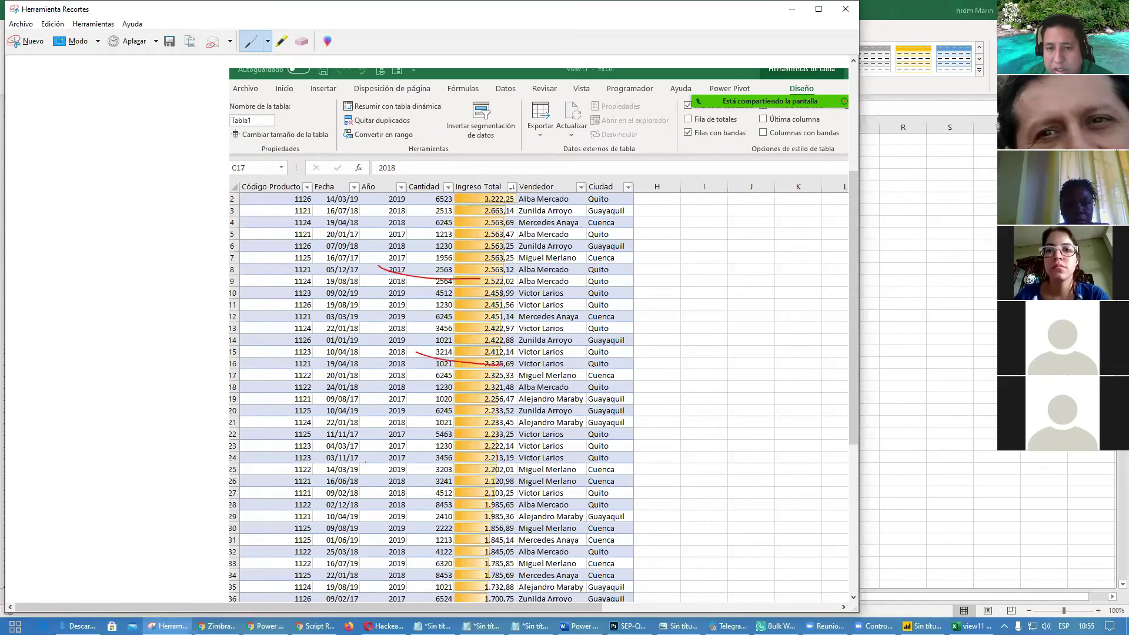
pyautogui.moveTo(366, 462); pyautogui.dragTo(410, 458)
pyautogui.scroll(1, 724, 320)
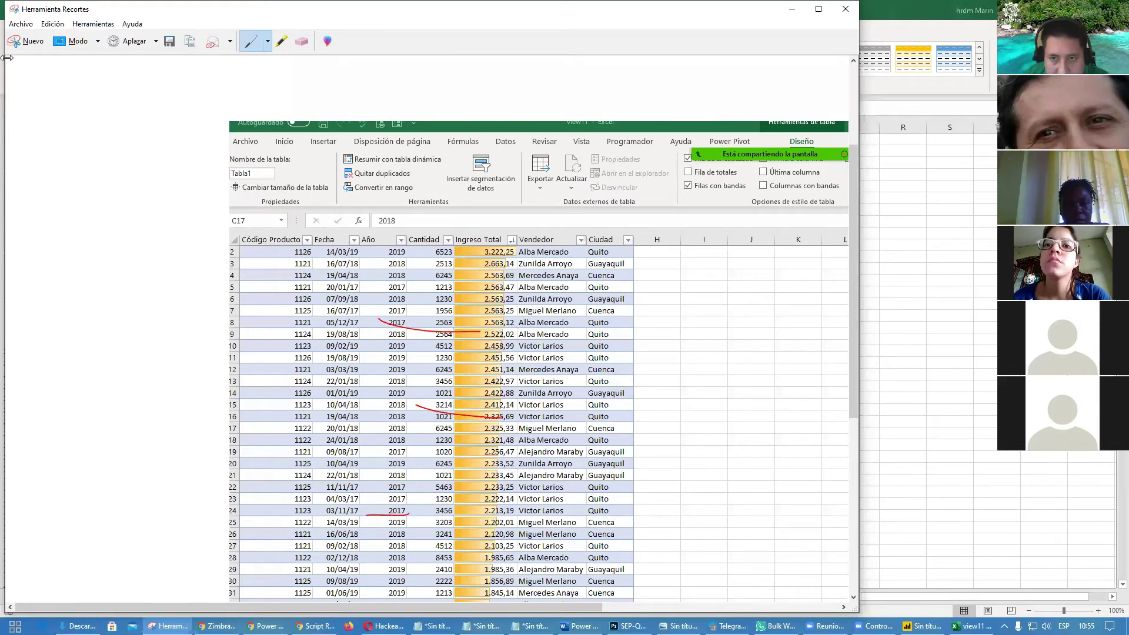
# - Circle the Diseño heading and the Tabla1 table name in red on the capture, link them with a line, and write 1 above Diseño
pyautogui.click(818, 9)
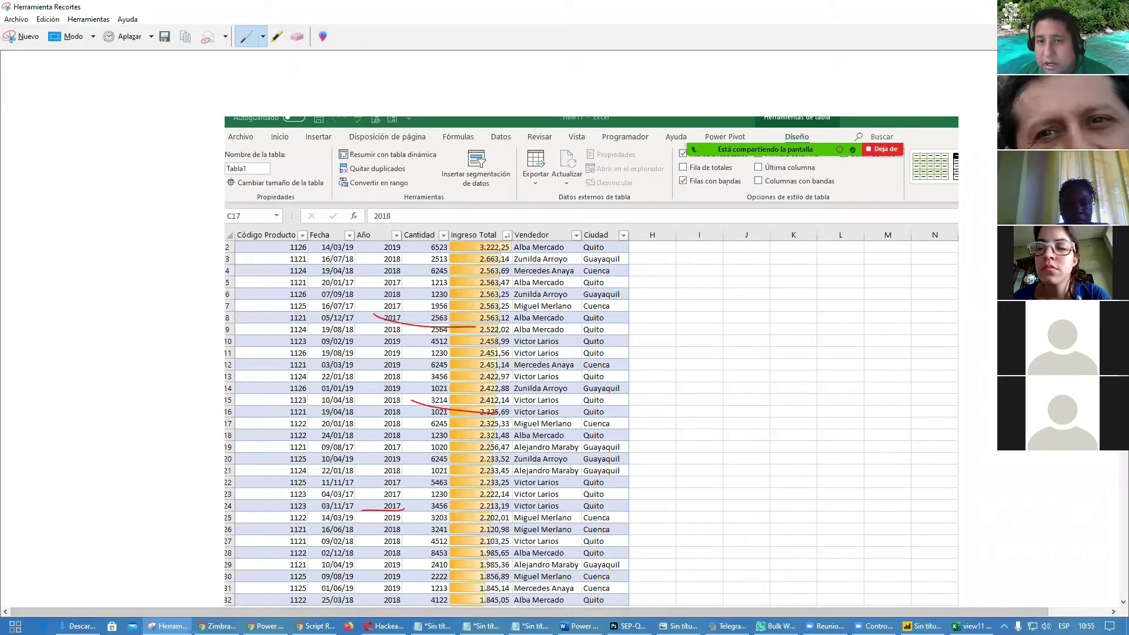
pyautogui.moveTo(776, 142); pyautogui.dragTo(828, 123)
pyautogui.moveTo(814, 56)
pyautogui.mouseDown()
pyautogui.moveTo(810, 95)
pyautogui.moveTo(801, 93)
pyautogui.moveTo(828, 95)
pyautogui.moveTo(540, 77)
pyautogui.moveTo(356, 141)
pyautogui.moveTo(229, 156)
pyautogui.moveTo(222, 172)
pyautogui.moveTo(263, 175)
pyautogui.moveTo(235, 146)
pyautogui.mouseUp()
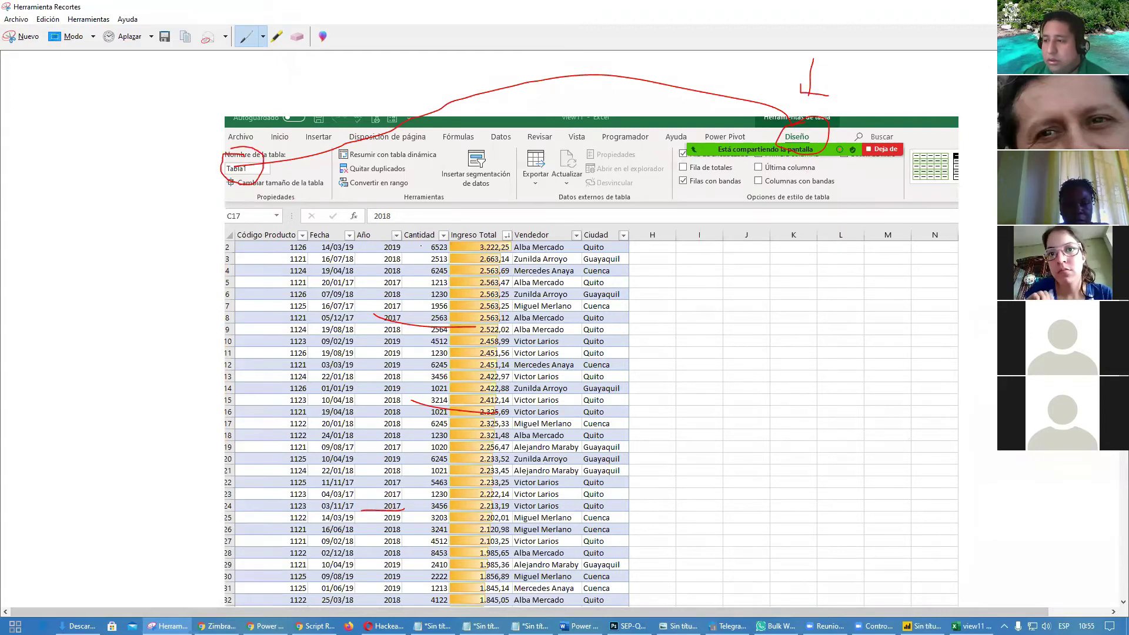
pyautogui.scroll(-3, 2, 355)
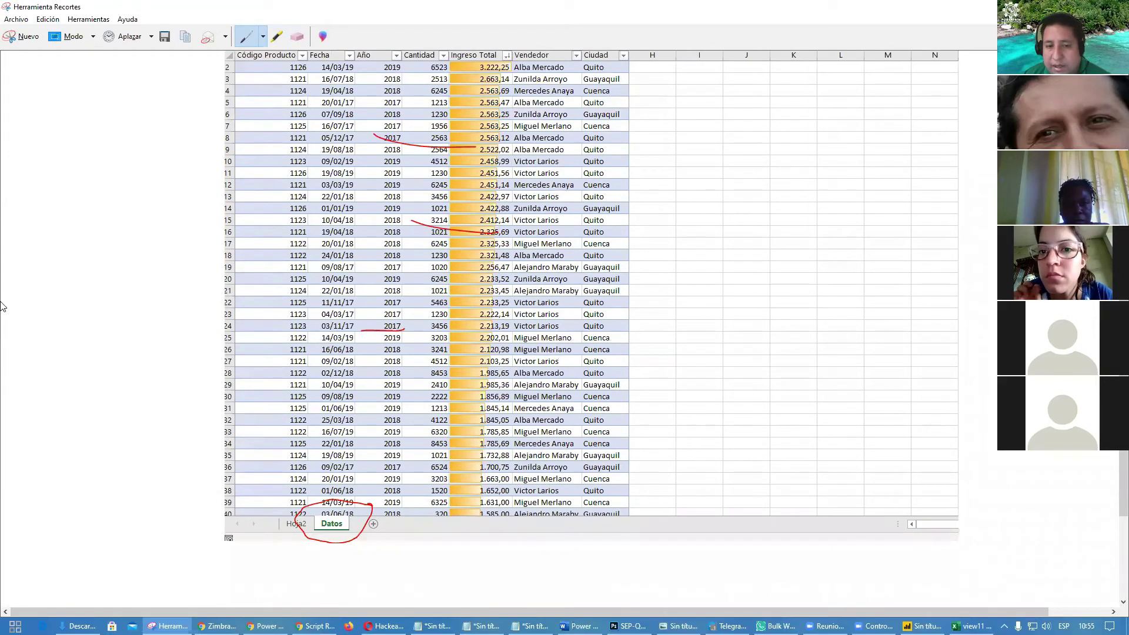
pyautogui.scroll(3, 591, 328)
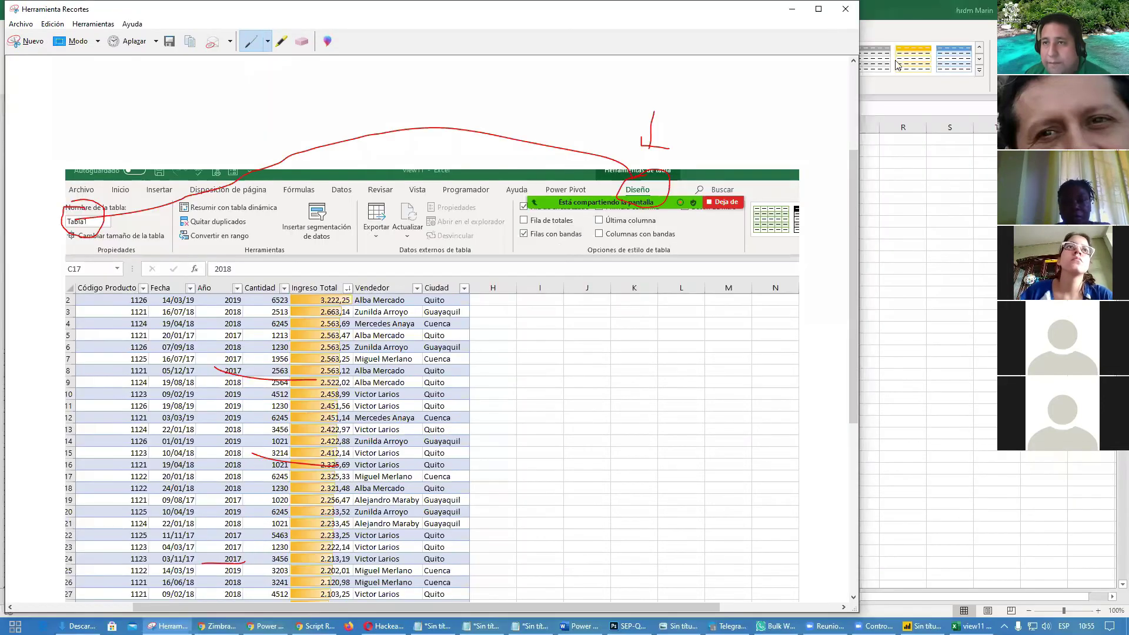
pyautogui.doubleClick(866, 7)
pyautogui.click(792, 9)
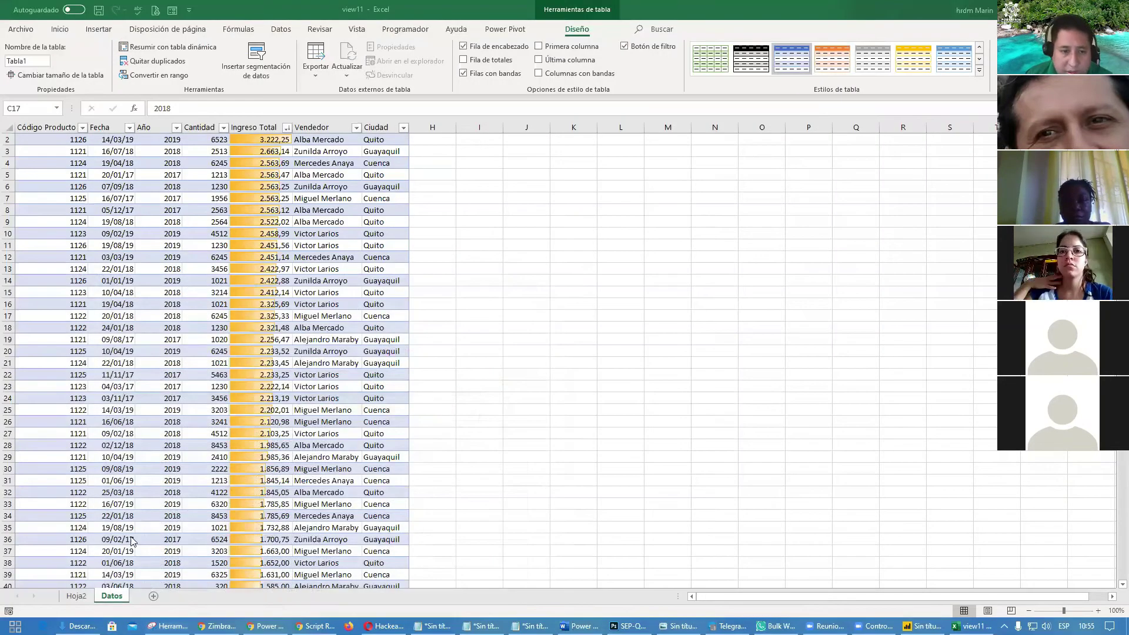
# - Rename the table on the Datos sheet as hrdm
pyautogui.click(173, 271)
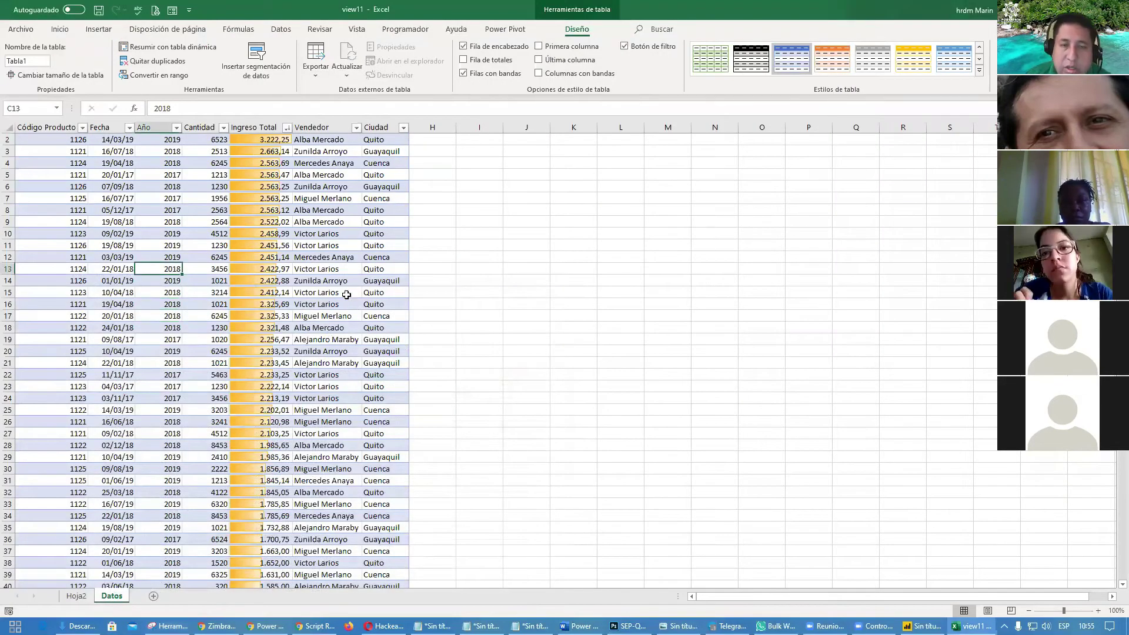
pyautogui.scroll(1, 383, 219)
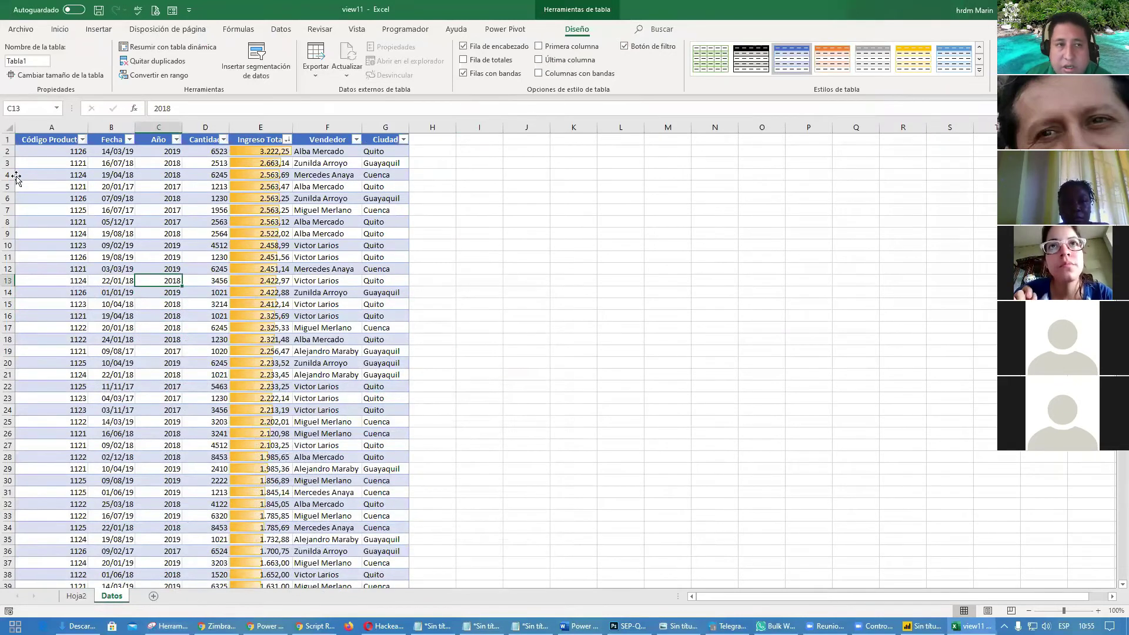
pyautogui.click(34, 60)
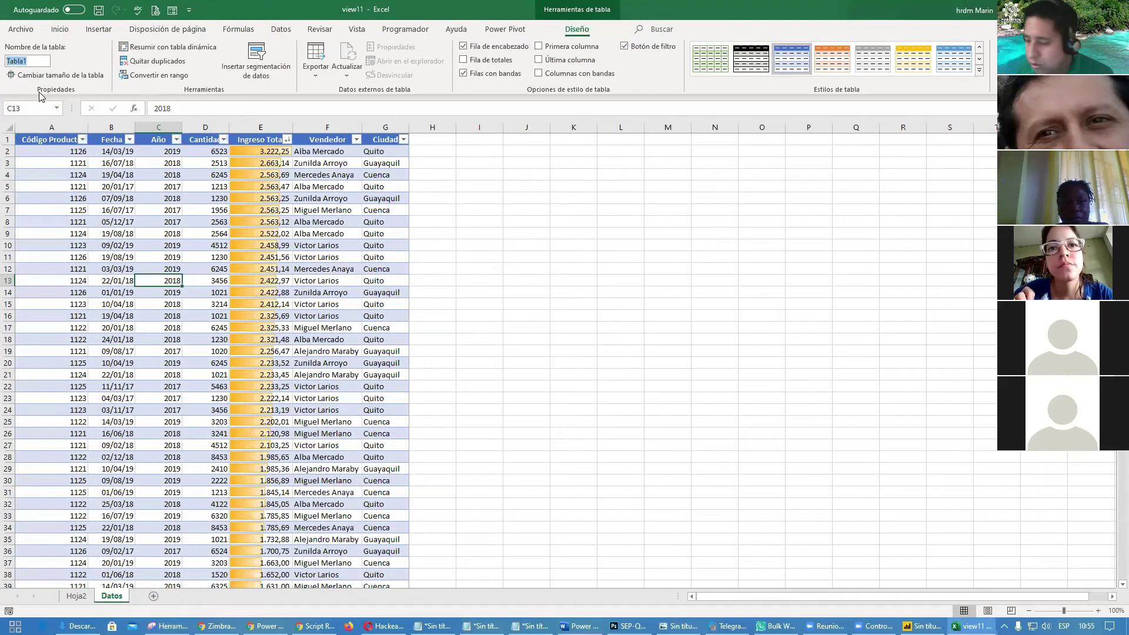
pyautogui.write('hrdm')
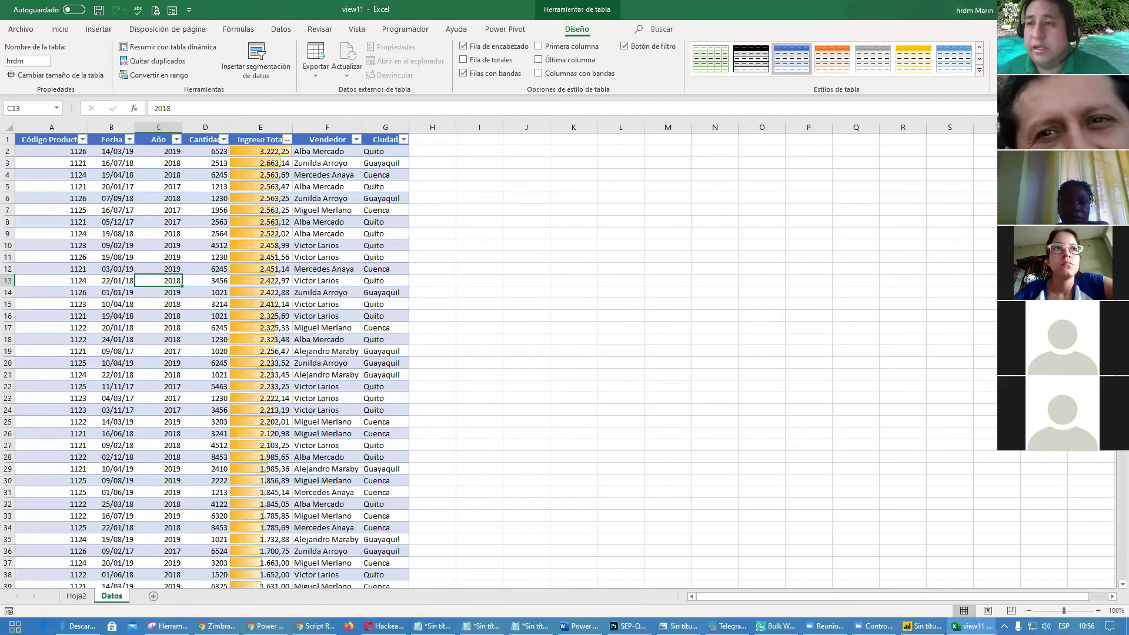
pyautogui.click(30, 61)
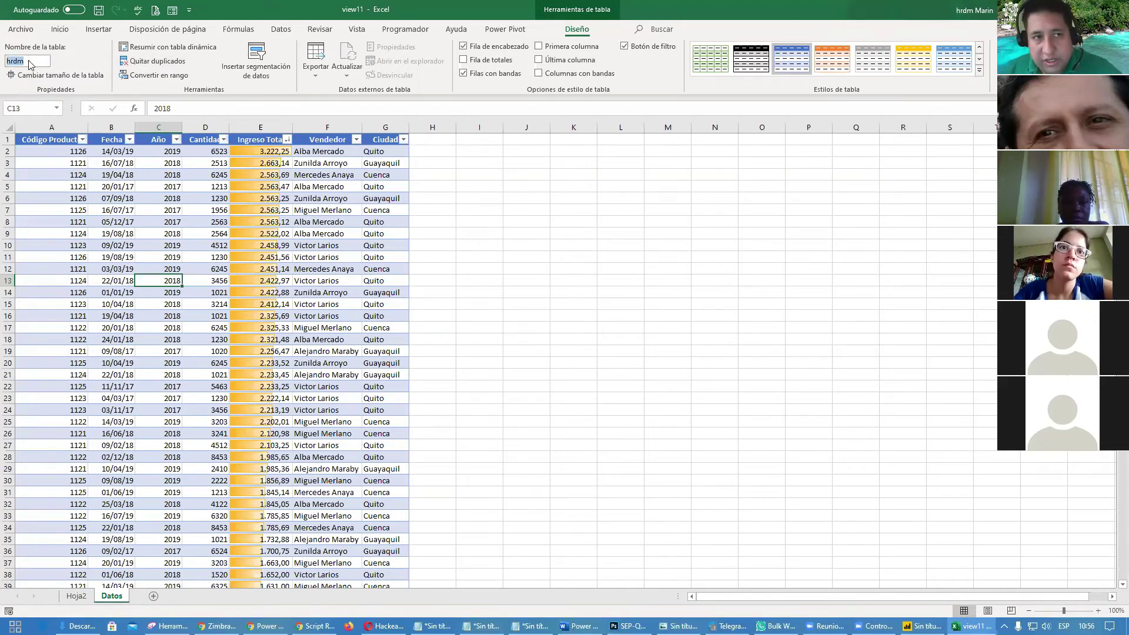
# - Insert a Power View report based on the hrdm table in the Datos sheet
pyautogui.click(206, 245)
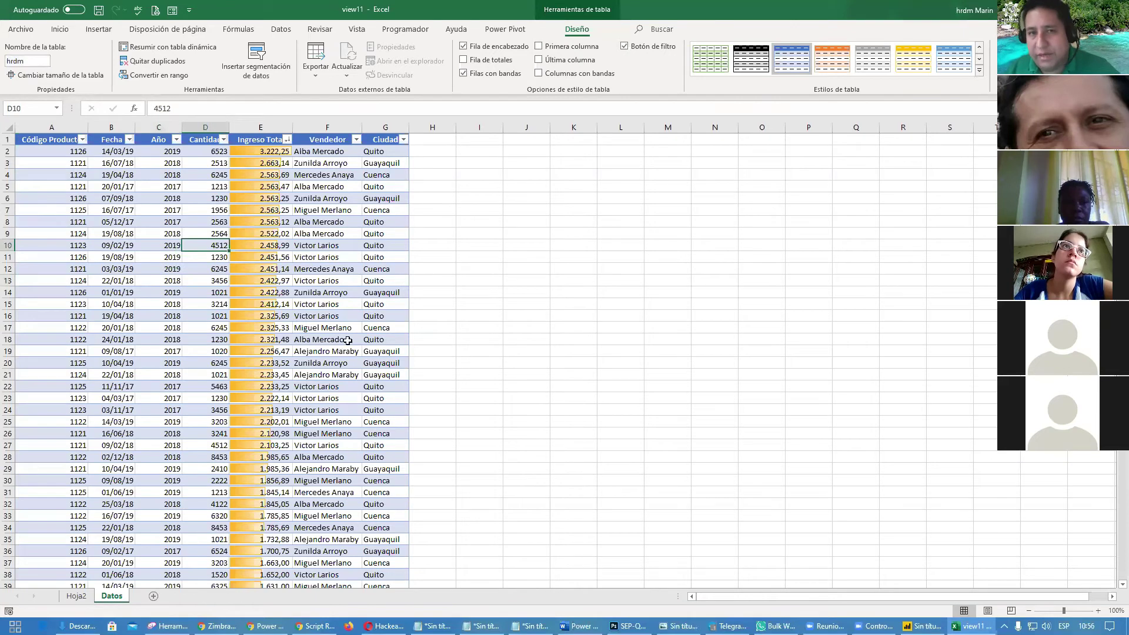
pyautogui.click(98, 29)
pyautogui.click(617, 64)
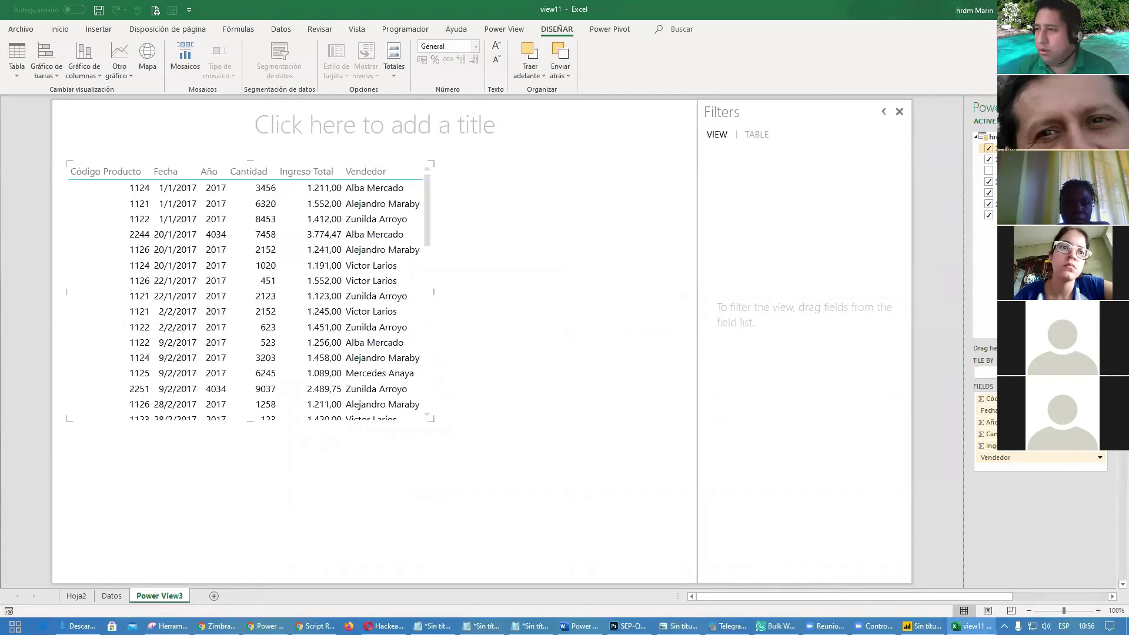
# - Switch to Herramienta Recortes and take a new capture of the Power View table
pyautogui.click(169, 625)
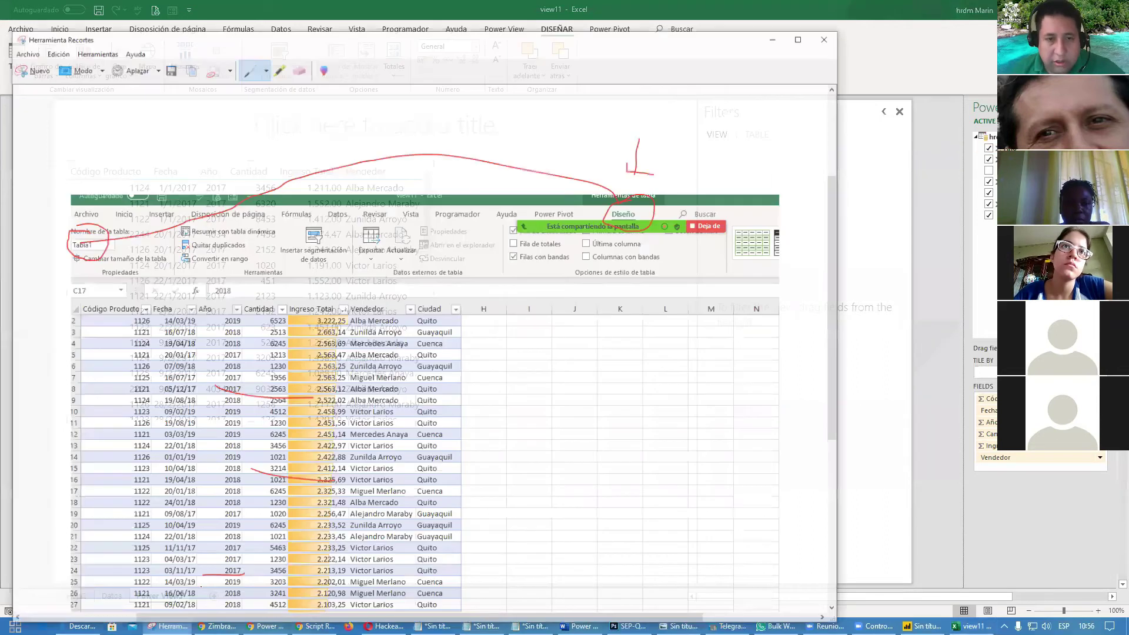
pyautogui.click(26, 41)
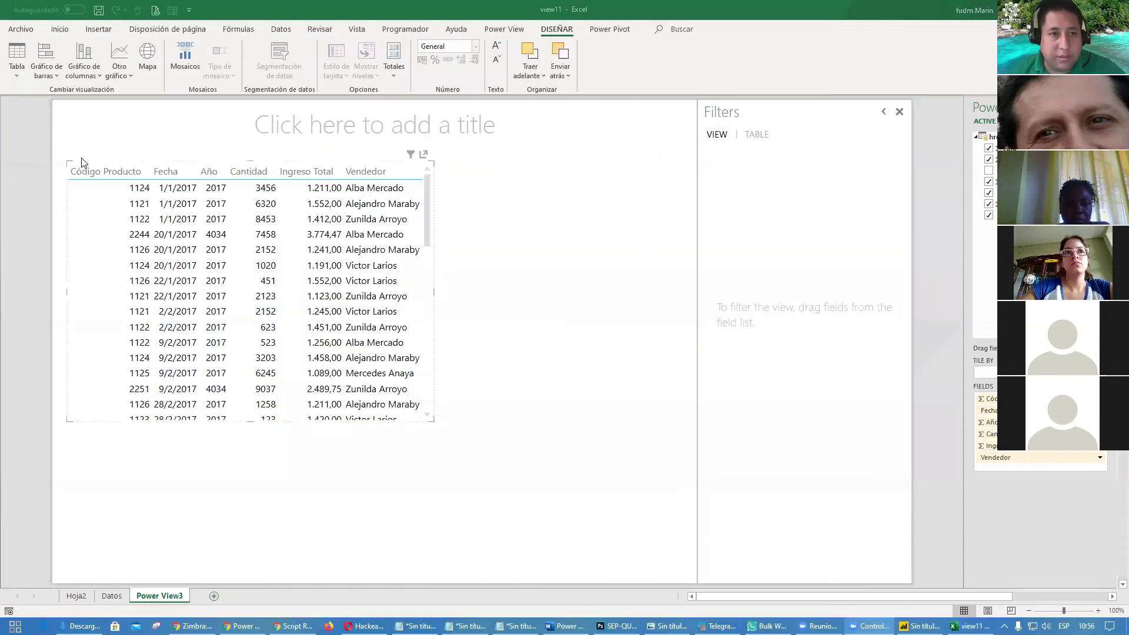
pyautogui.moveTo(43, 153); pyautogui.dragTo(523, 471)
# - Return to Excel, enlarge the Power View table to fill the report area, and restore it to its original size
pyautogui.click(727, 224)
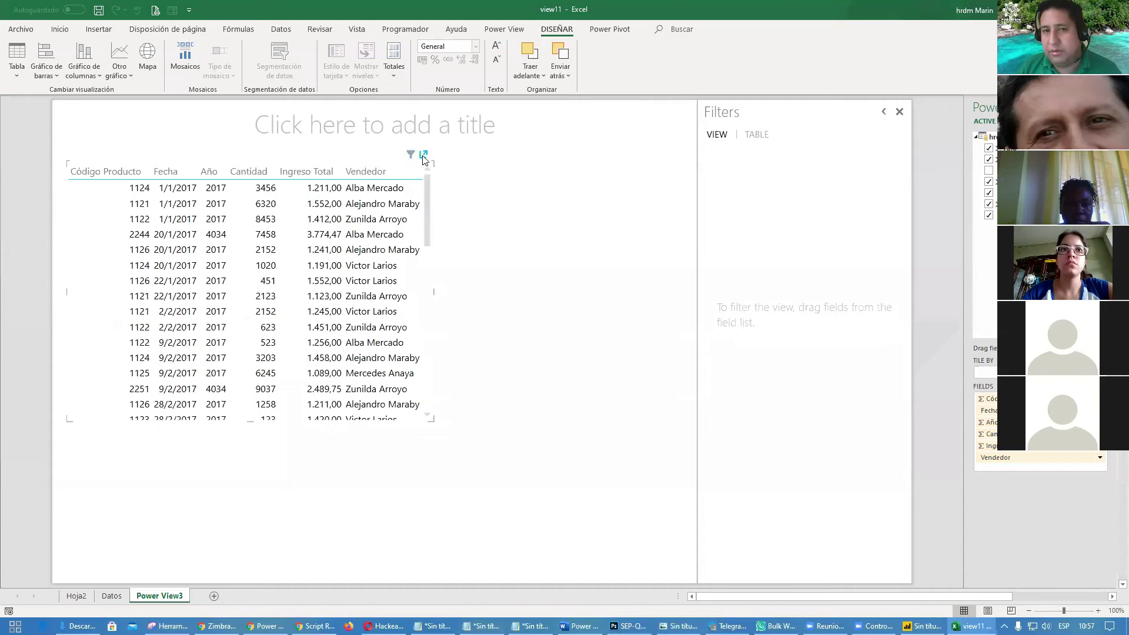
pyautogui.click(424, 155)
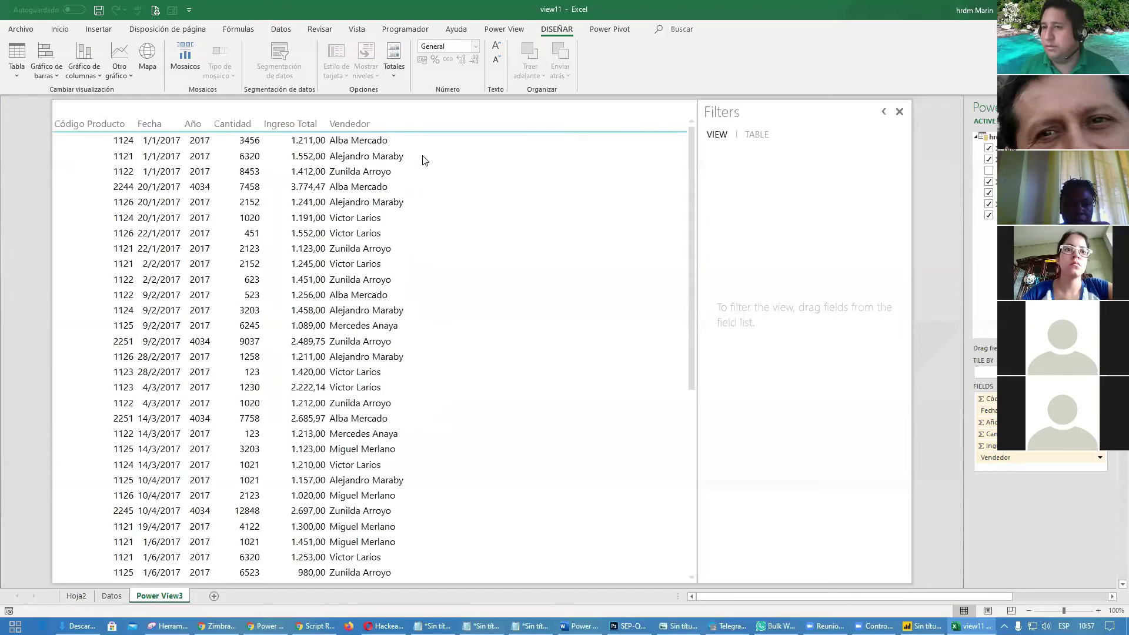
pyautogui.click(687, 109)
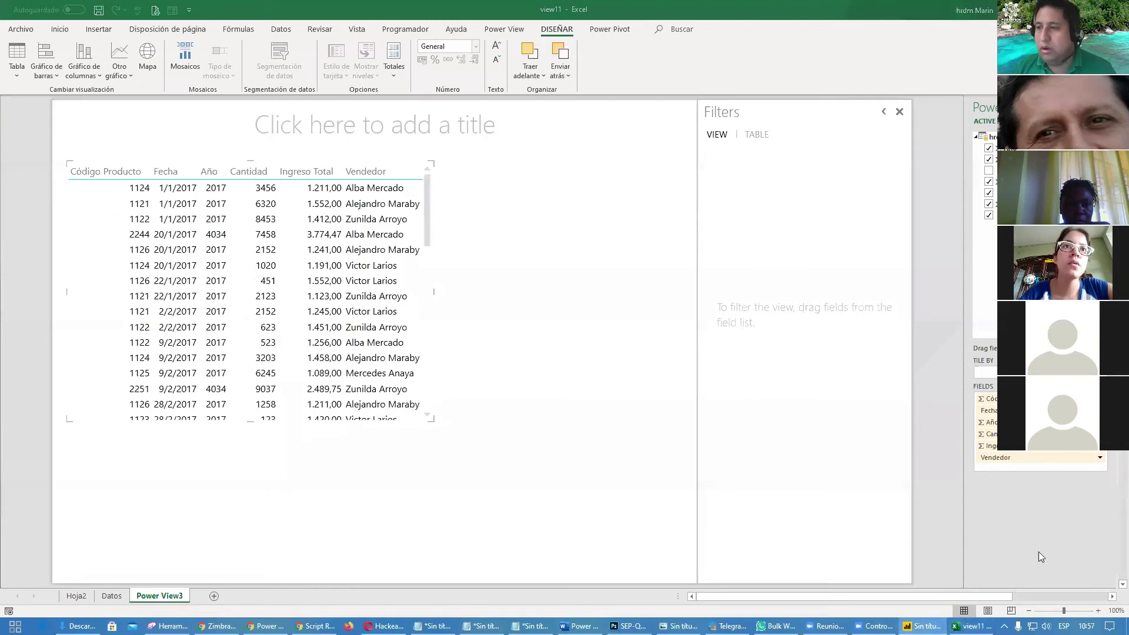
# - Switch to Power BI Desktop, add a table visual with the Ciudad and Vendedor fields, and move it further into the page
pyautogui.click(916, 626)
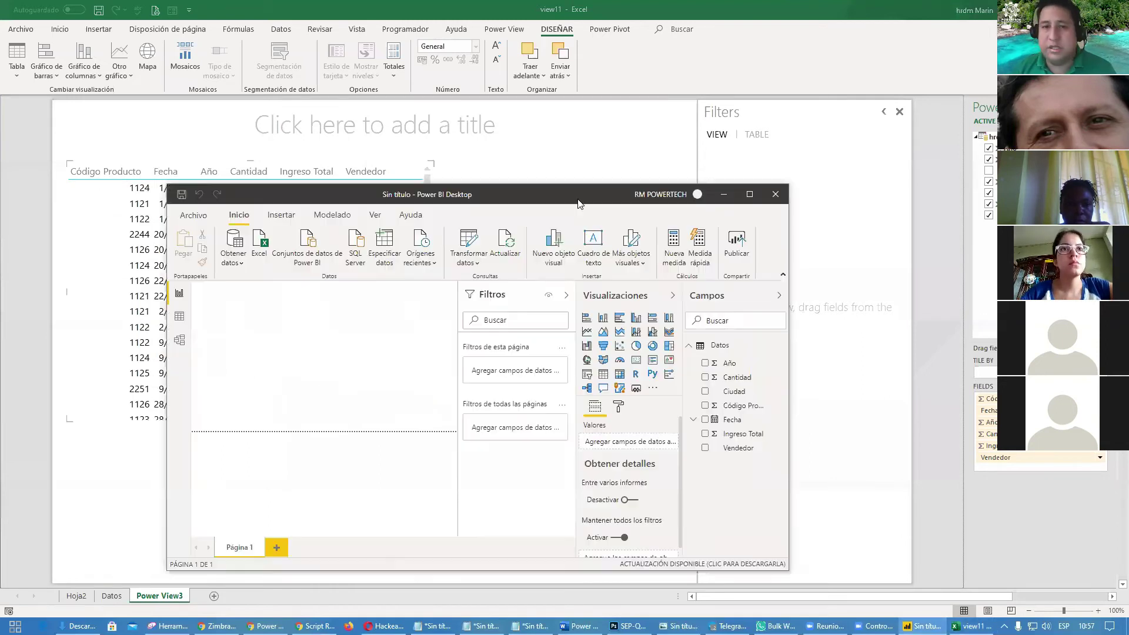
pyautogui.doubleClick(579, 202)
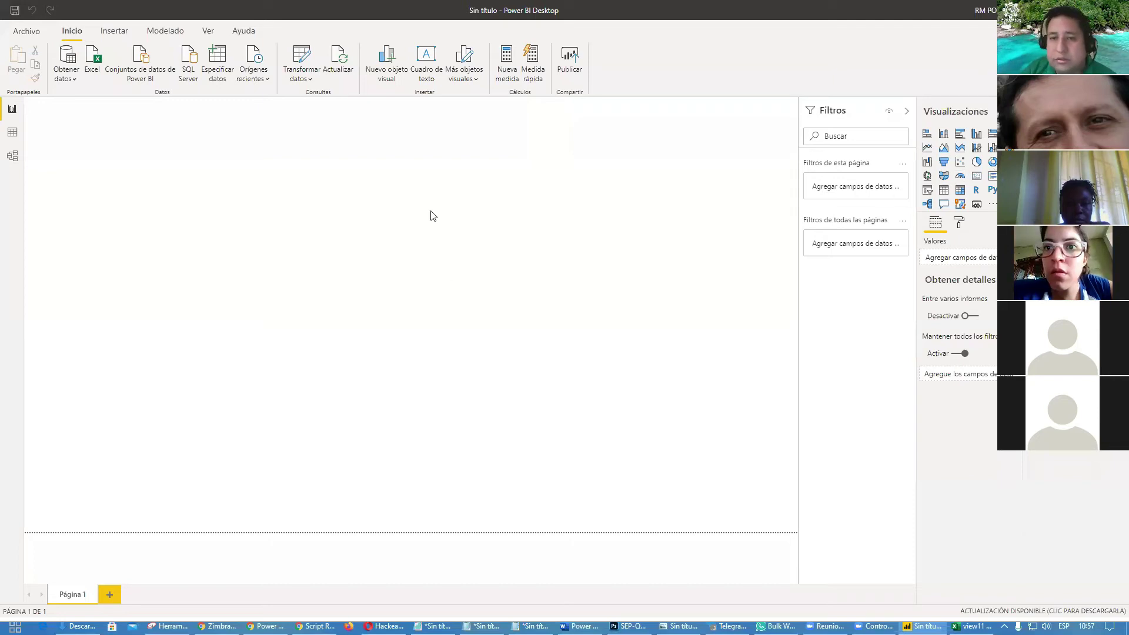
pyautogui.click(947, 196)
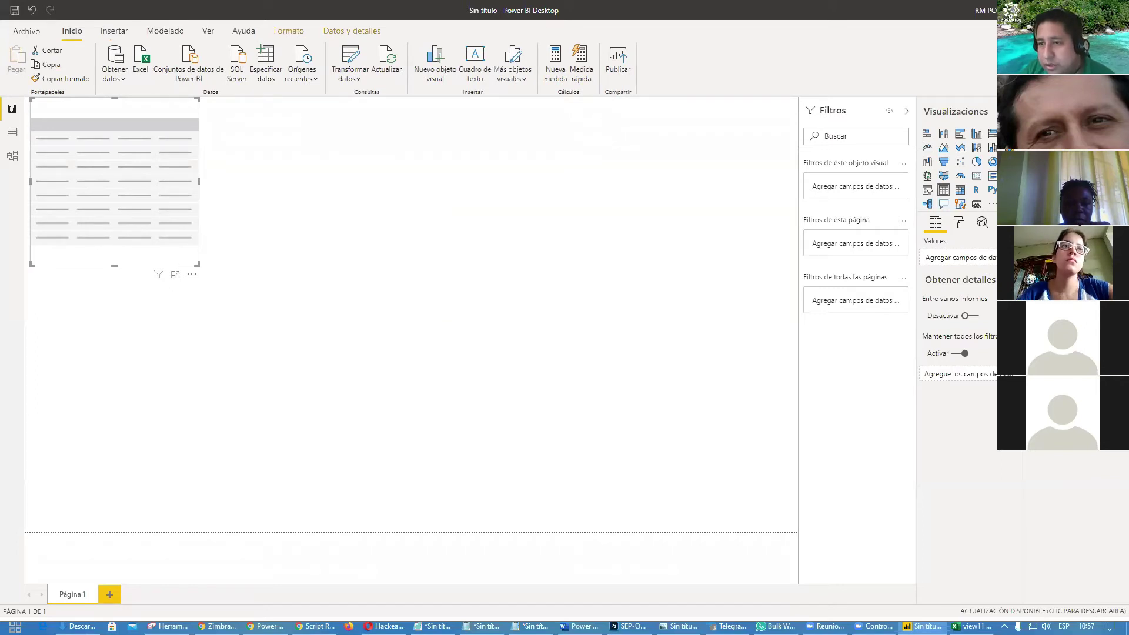
pyautogui.moveTo(1059, 177); pyautogui.dragTo(189, 258)
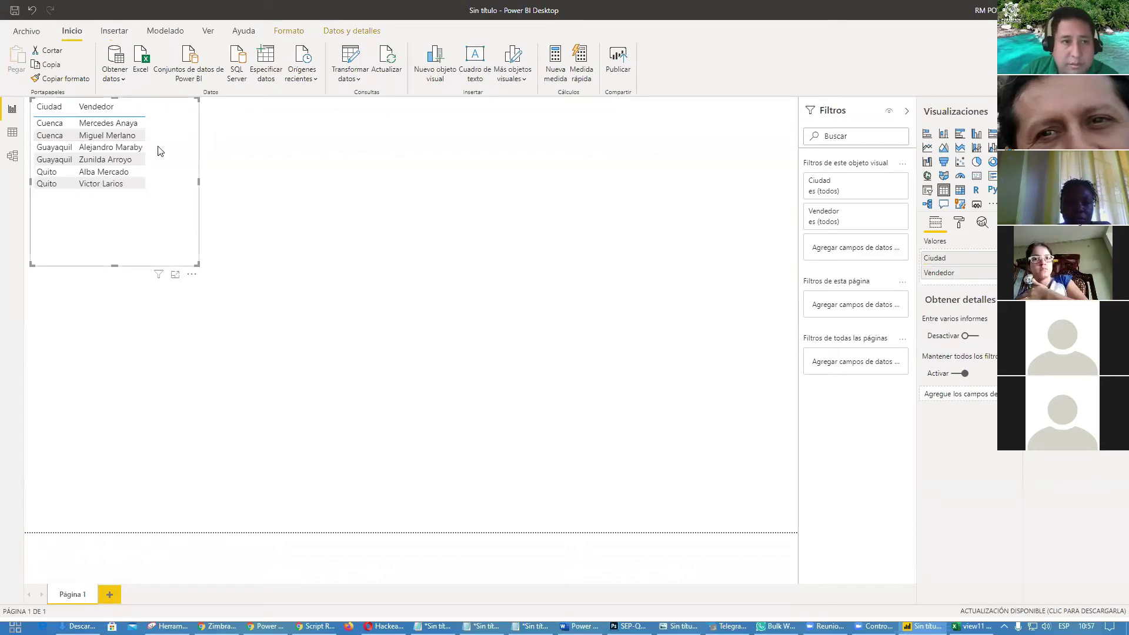
pyautogui.moveTo(146, 106); pyautogui.dragTo(234, 190)
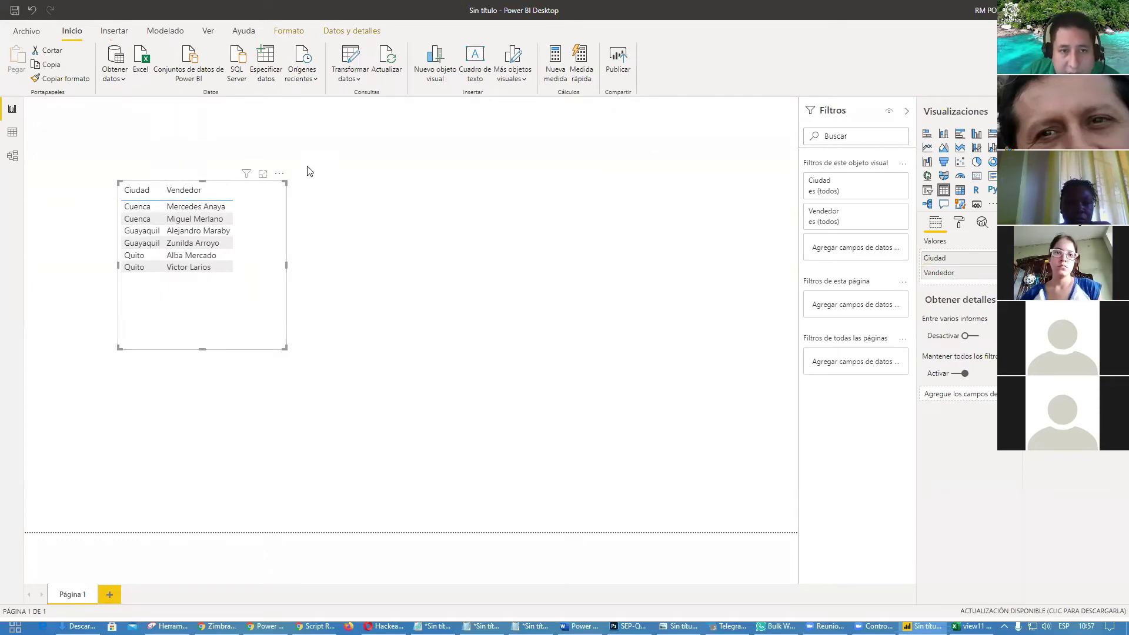
# - Check the filters affecting the Ciudad and Vendedor table, view it in focus mode, and go back to the report
pyautogui.moveTo(247, 179)
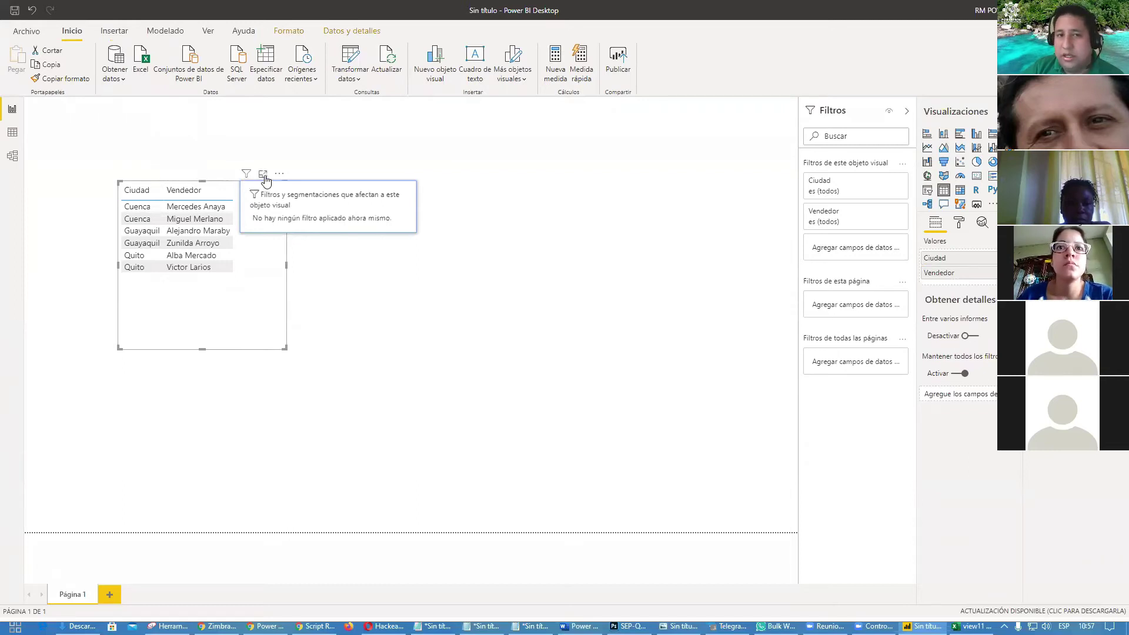
pyautogui.click(263, 174)
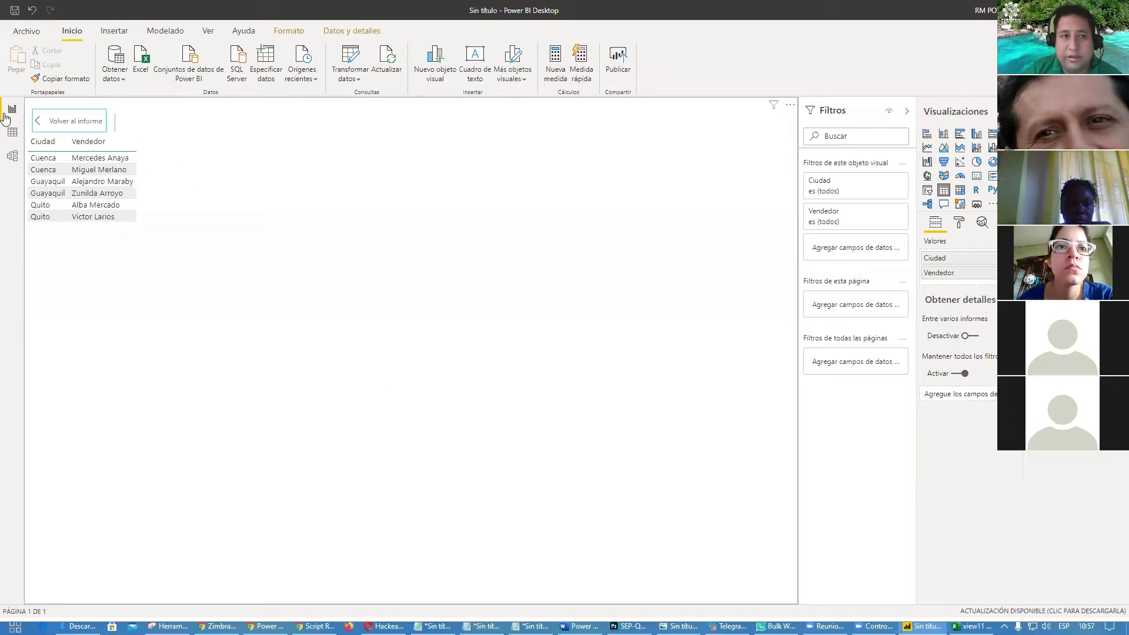
pyautogui.click(52, 120)
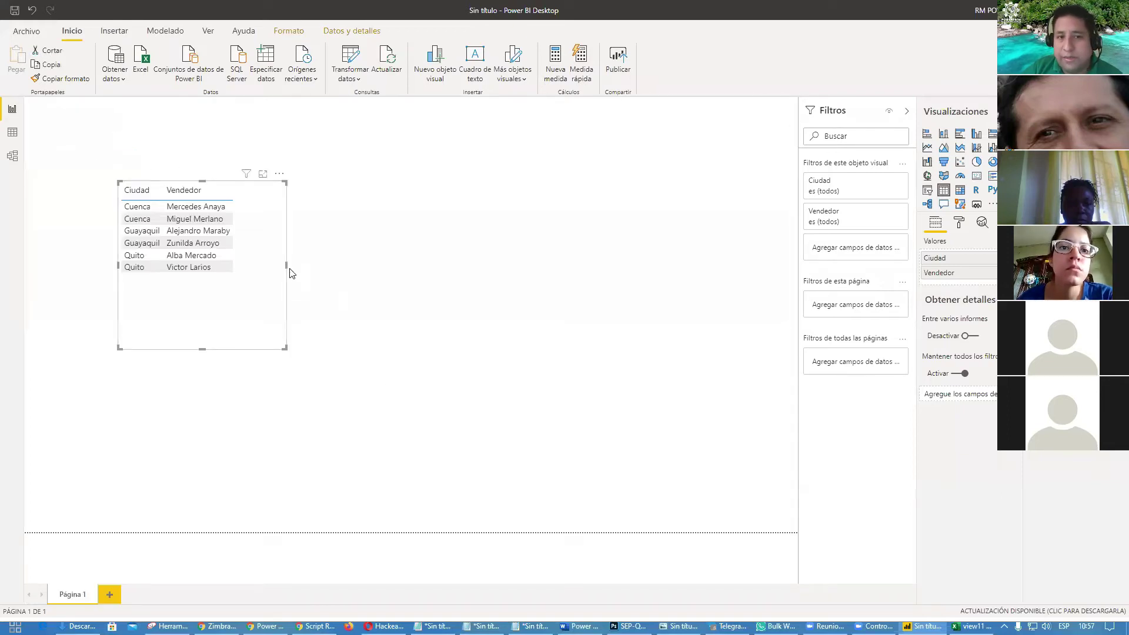
# - Switch back to Excel and remove all the fields from the Power View table
pyautogui.hotkey('alt', 'Tab')
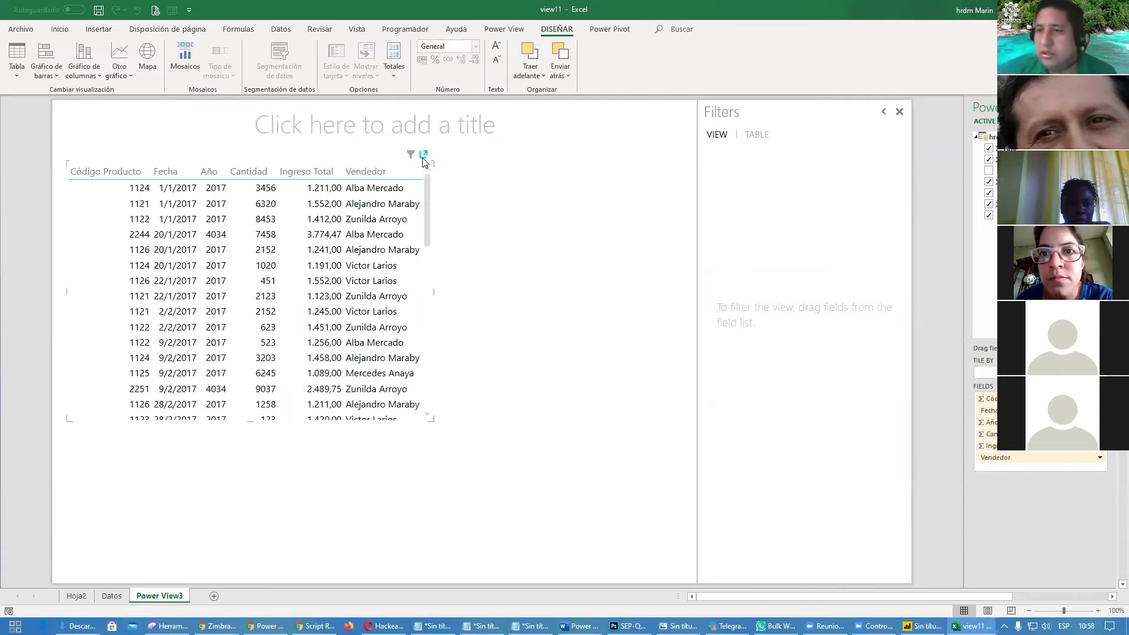
pyautogui.click(988, 148)
pyautogui.click(989, 158)
pyautogui.click(989, 182)
pyautogui.click(988, 193)
pyautogui.click(989, 204)
pyautogui.click(989, 215)
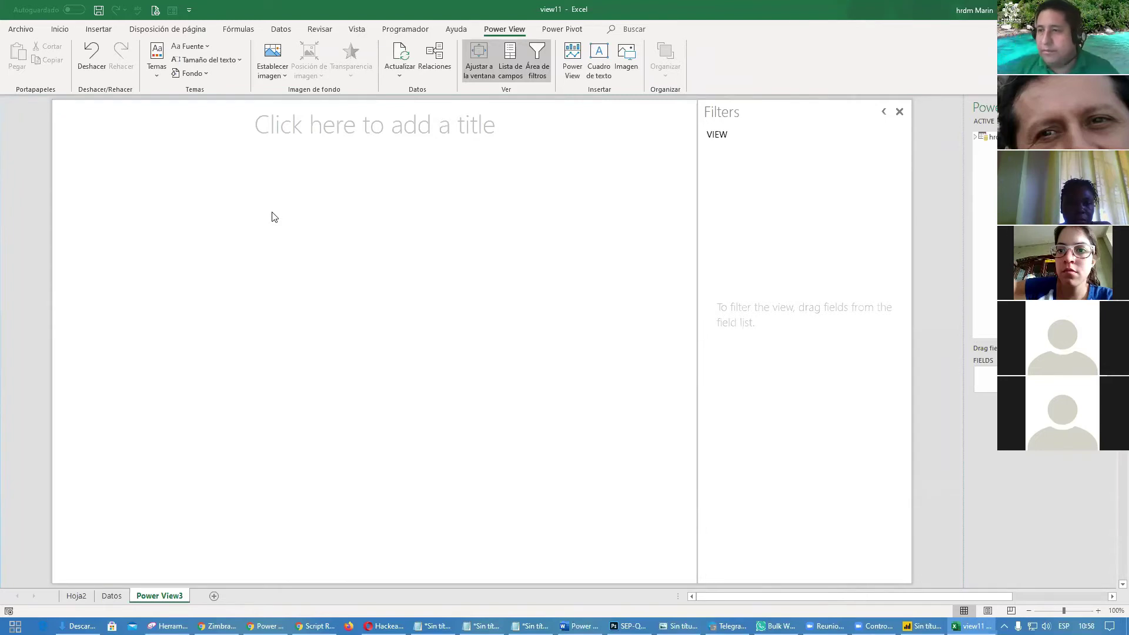
# - Create a Power View table with the Ciudad and Ingreso Total fields and sort it by Ingreso Total in descending order
pyautogui.click(975, 137)
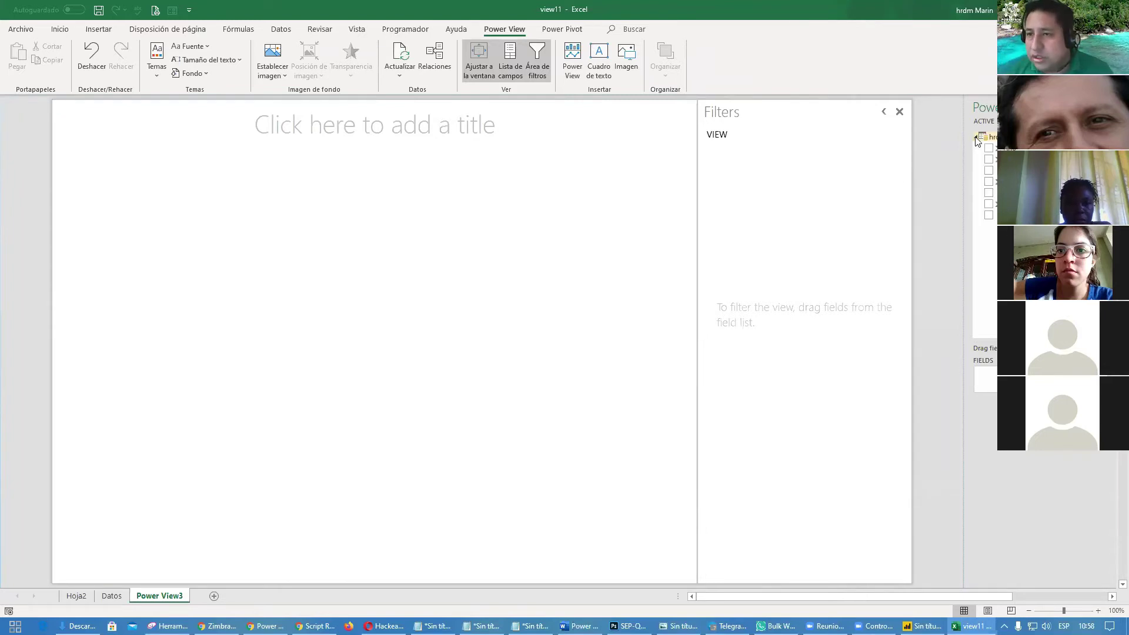
pyautogui.click(989, 171)
pyautogui.click(990, 204)
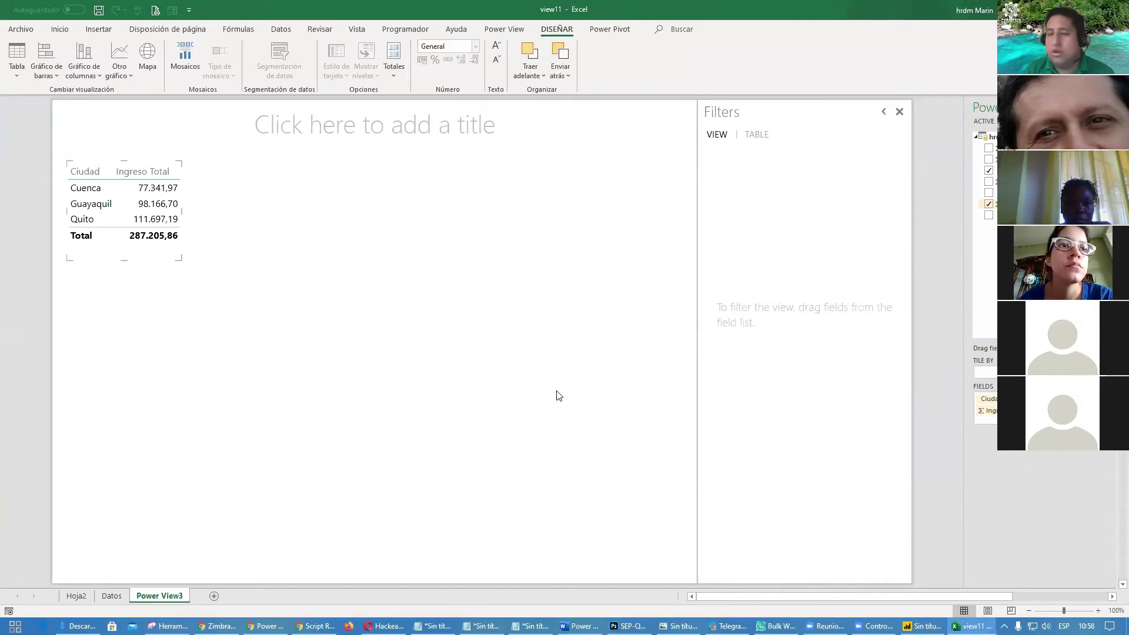
pyautogui.click(145, 173)
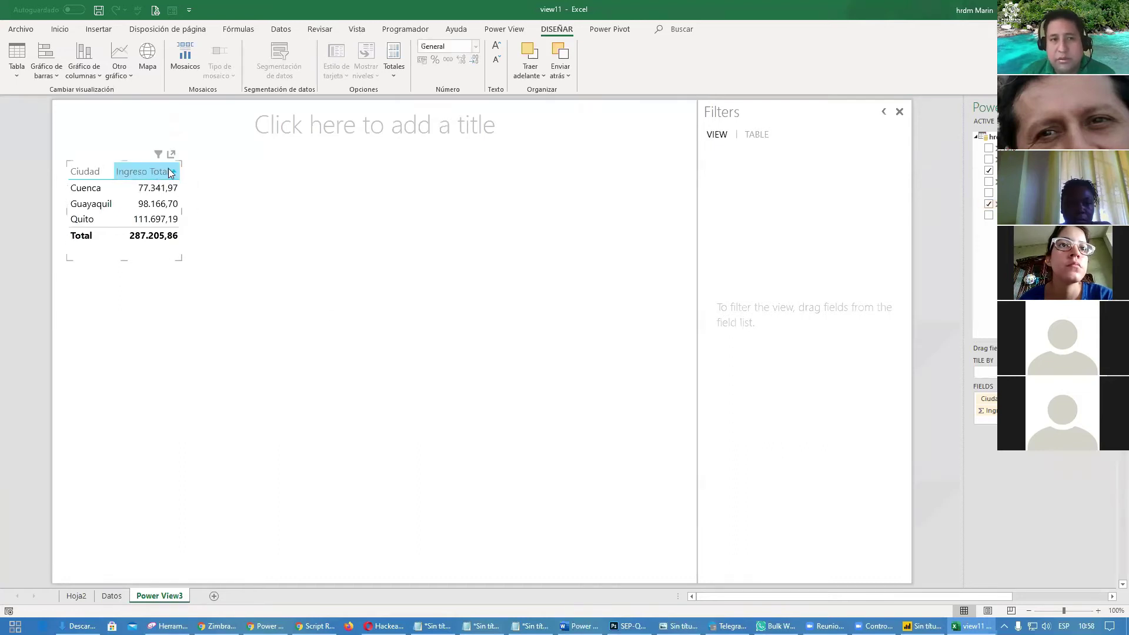
pyautogui.click(175, 172)
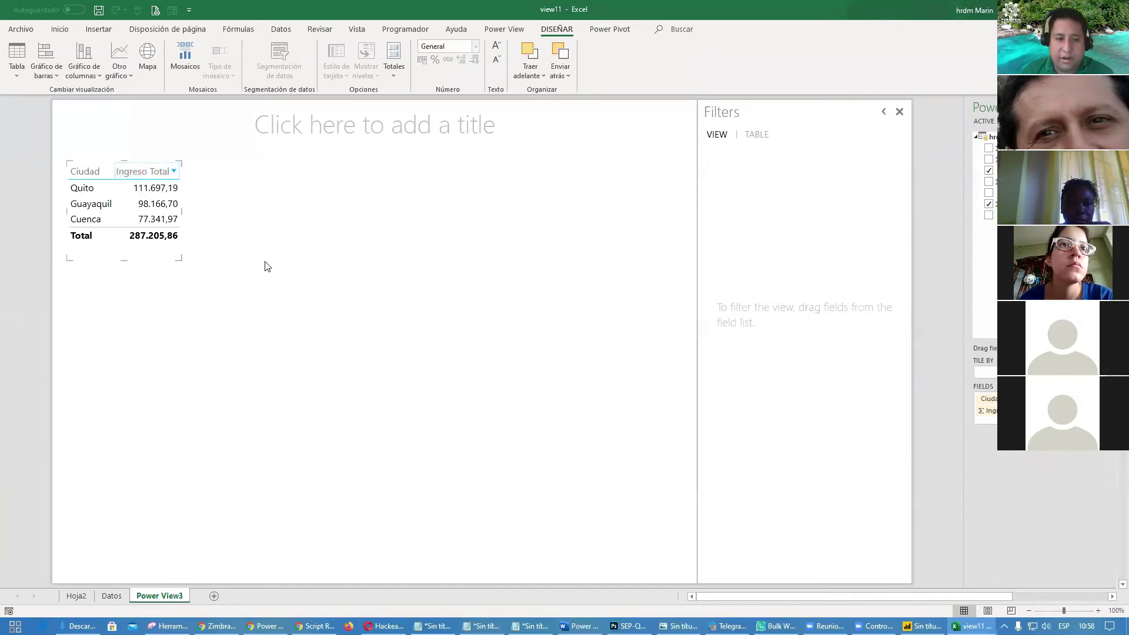
# - Capture the sorted Power View table with Herramienta Recortes and mark the Ingreso Total header and its sort arrow in red
pyautogui.click(168, 626)
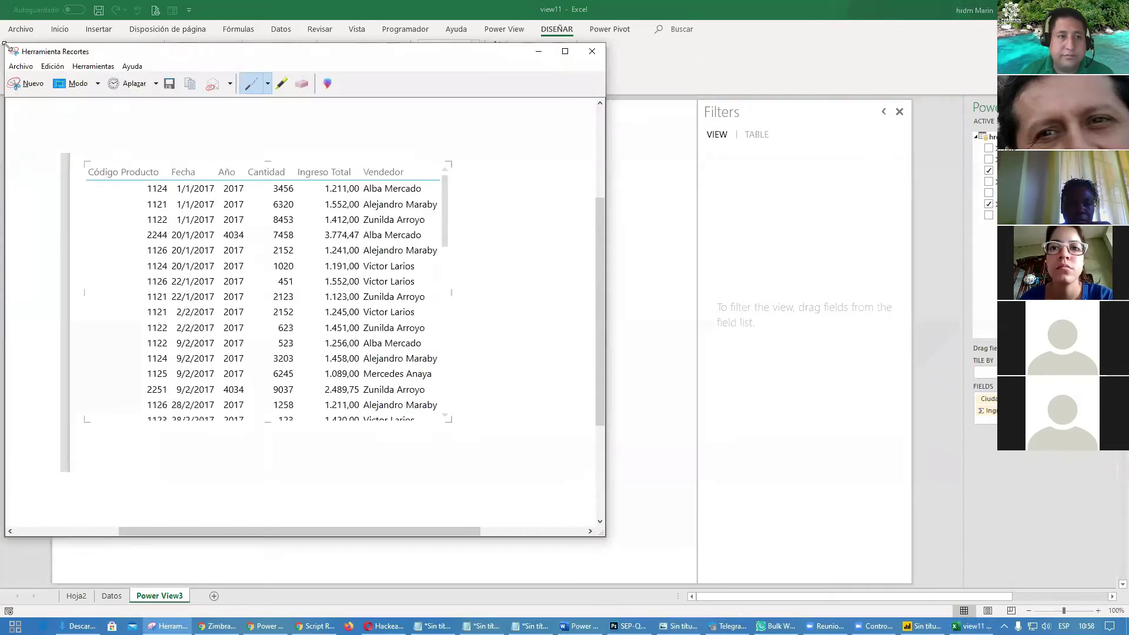
pyautogui.click(27, 83)
pyautogui.moveTo(50, 149); pyautogui.dragTo(209, 280)
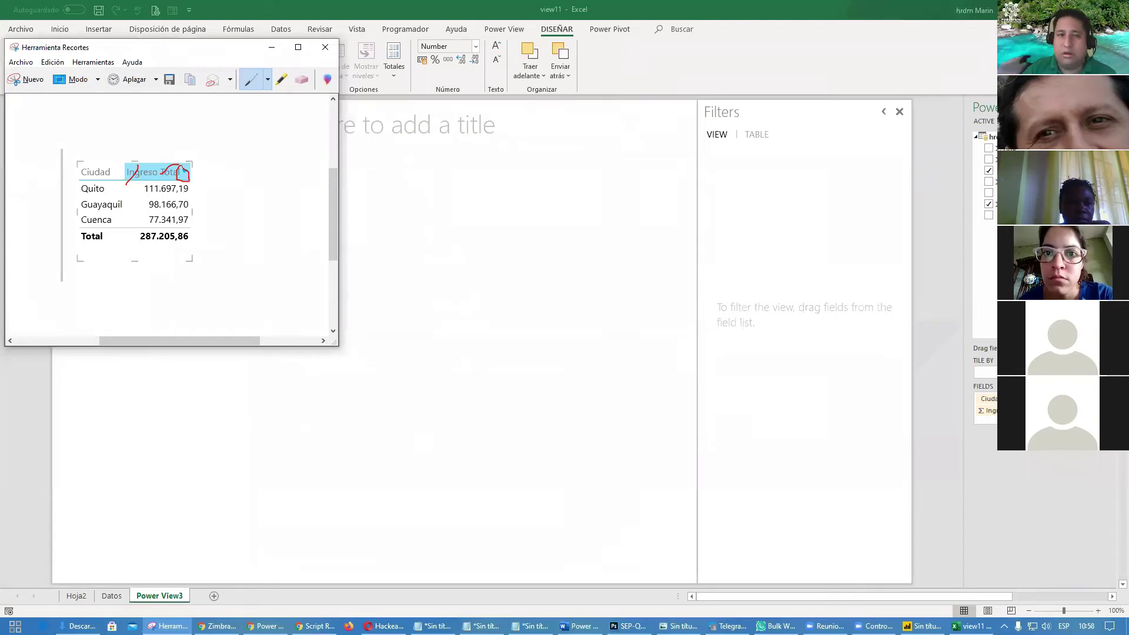
# - Return to Excel and select the Quito cell in the Power View table
pyautogui.click(556, 237)
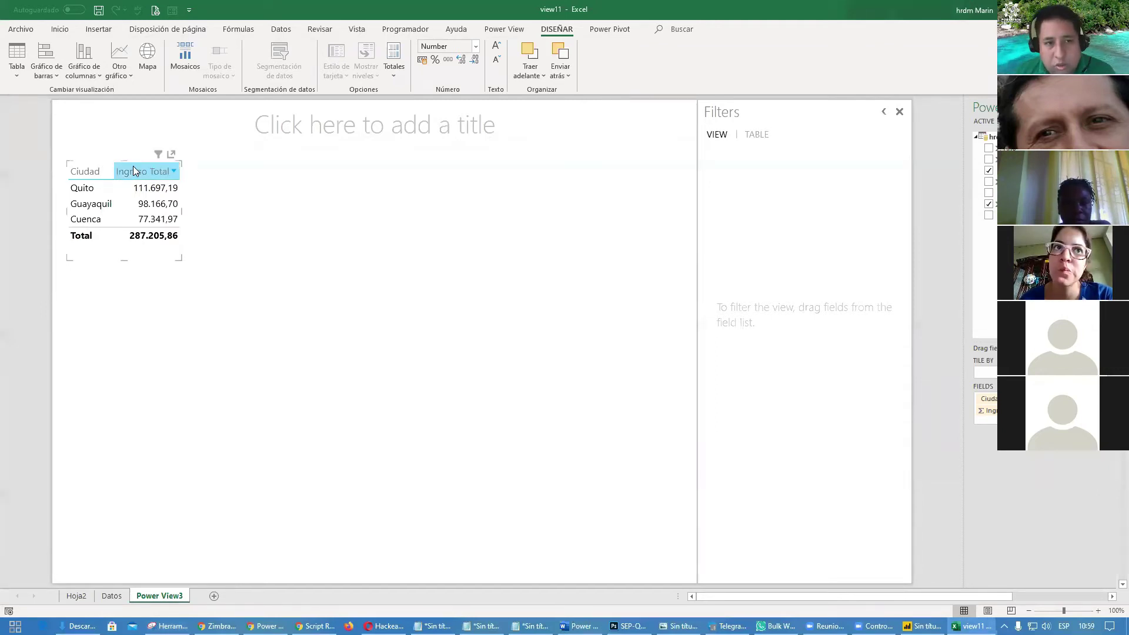
pyautogui.click(112, 191)
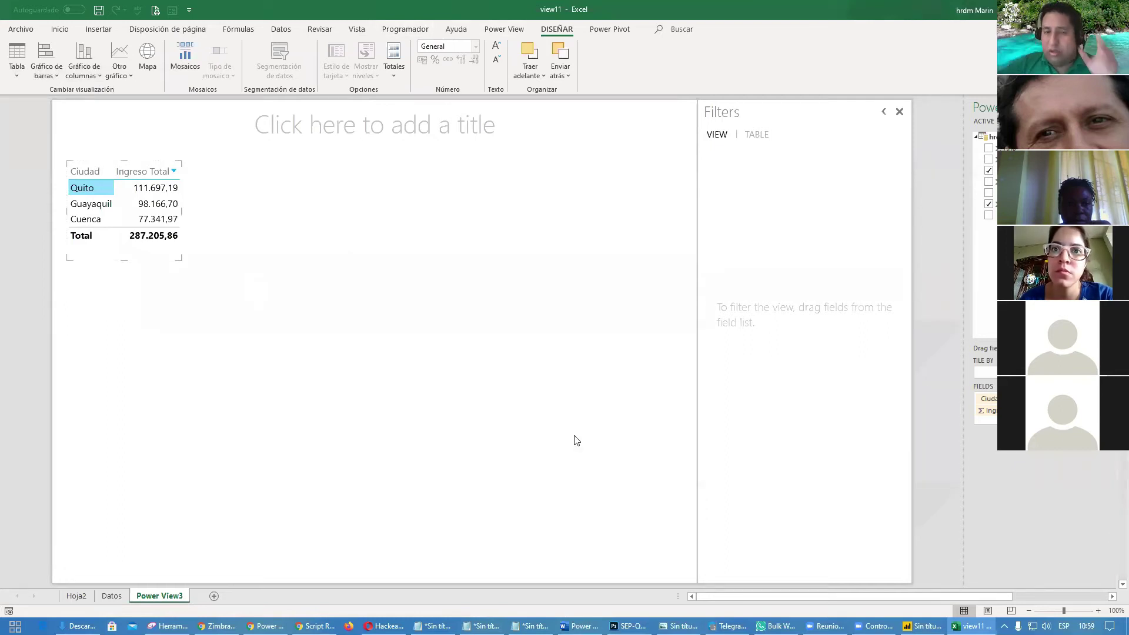
# - Capture the Excel ribbon with Herramienta Recortes, circle Power View and DISEÑAR in red with an arrow, and minimize the capture
pyautogui.click(169, 626)
pyautogui.click(27, 80)
pyautogui.moveTo(352, 24); pyautogui.dragTo(777, 178)
pyautogui.moveTo(568, 107)
pyautogui.mouseDown()
pyautogui.moveTo(497, 104)
pyautogui.moveTo(483, 118)
pyautogui.moveTo(581, 113)
pyautogui.moveTo(573, 104)
pyautogui.mouseUp()
pyautogui.moveTo(579, 67)
pyautogui.mouseDown()
pyautogui.moveTo(555, 97)
pyautogui.moveTo(566, 91)
pyautogui.mouseUp()
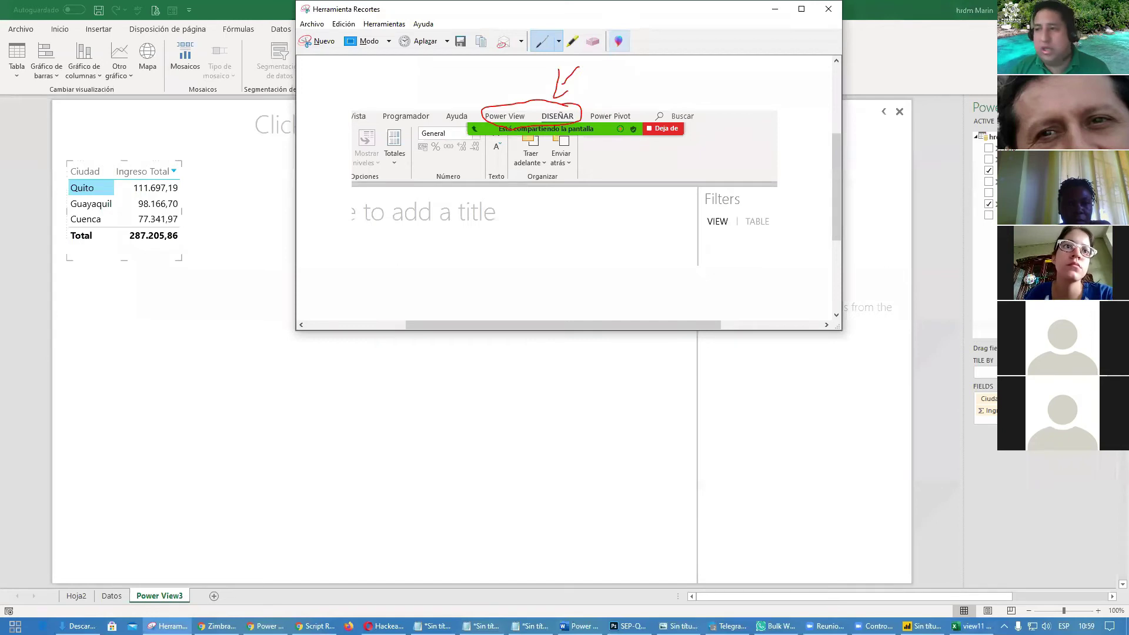
pyautogui.click(776, 9)
# - Convert the Ciudad and Ingreso Total table in the Power View report to the Tarjeta visualization
pyautogui.click(138, 188)
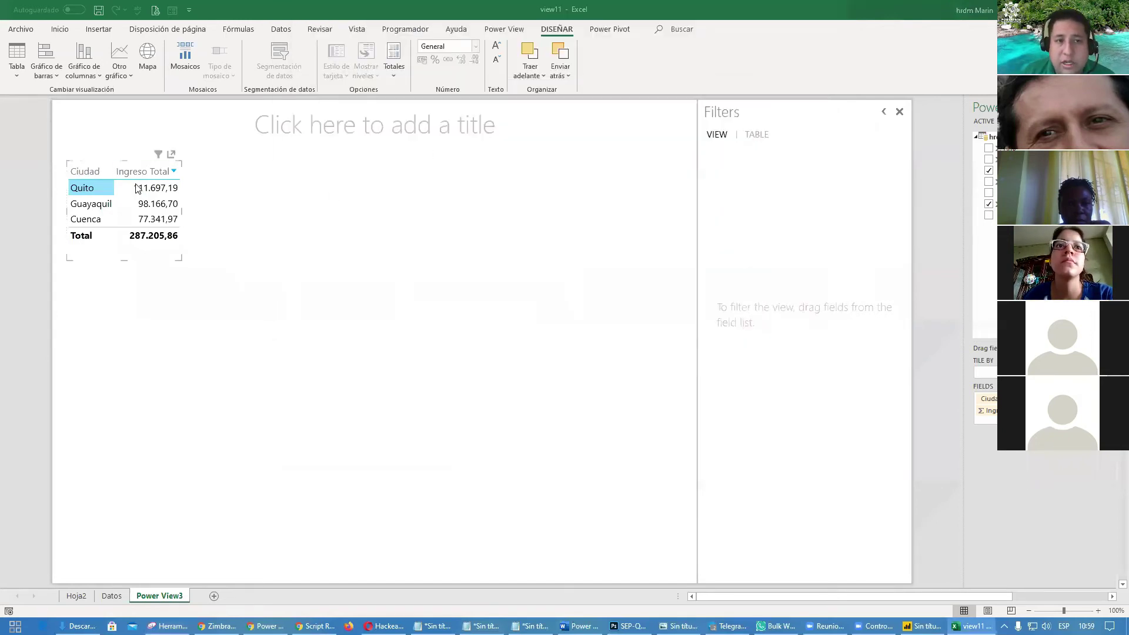
pyautogui.click(120, 204)
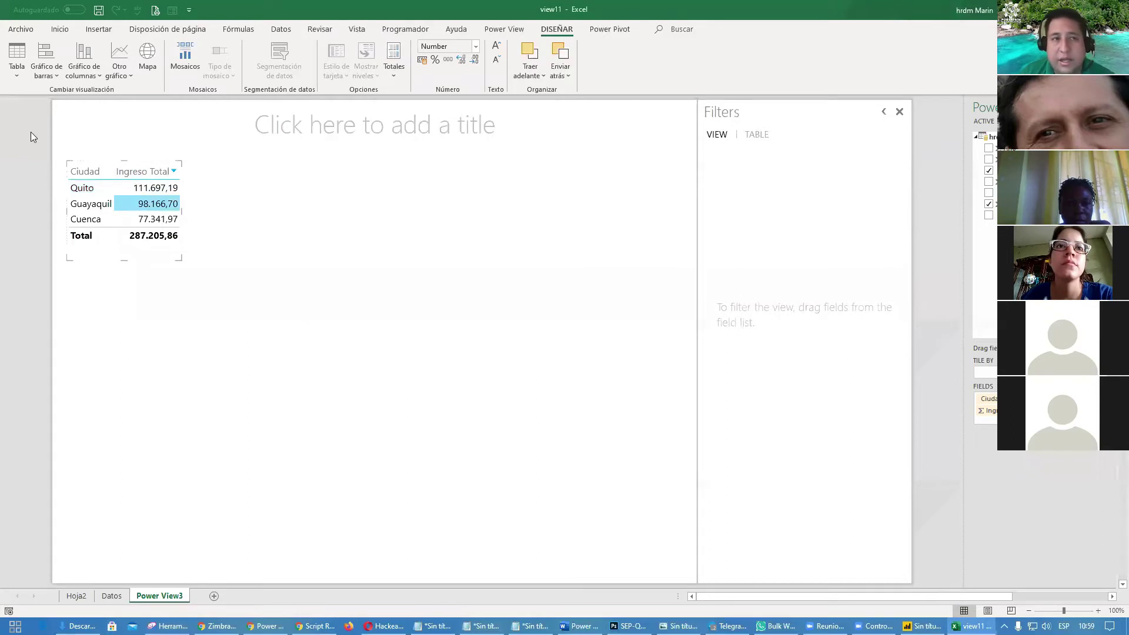
pyautogui.click(17, 80)
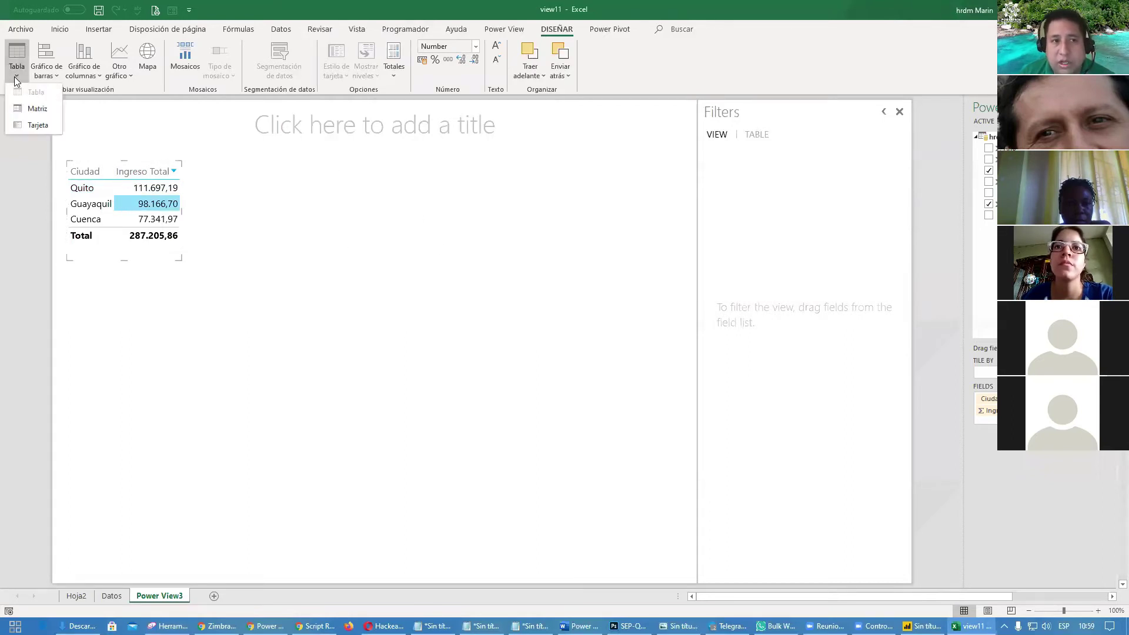
pyautogui.click(40, 126)
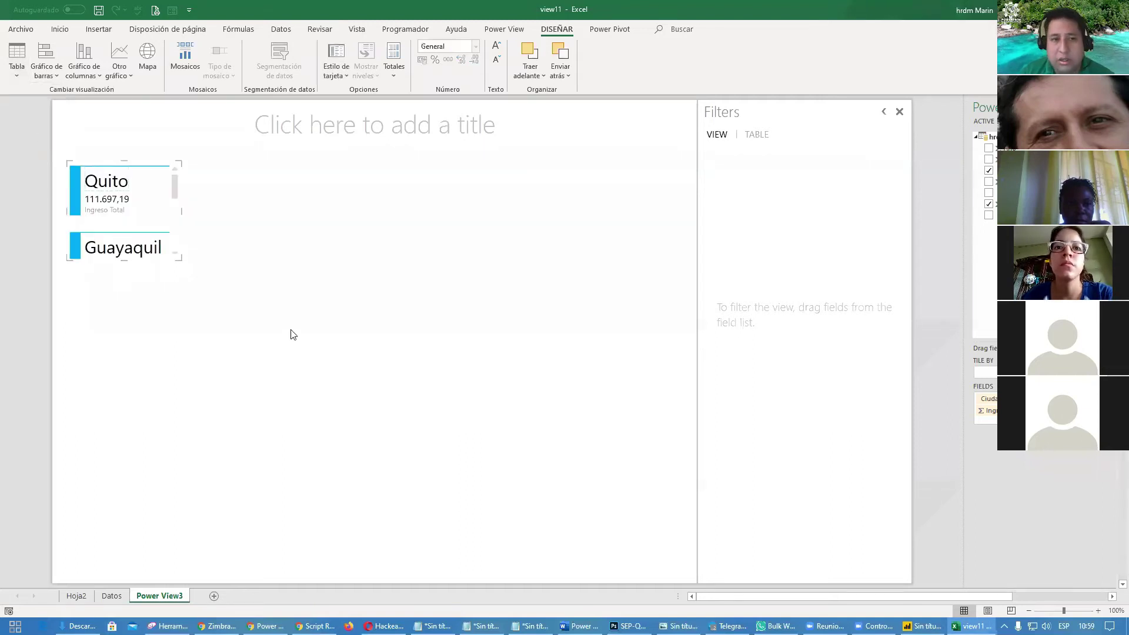
# - Enlarge the card visualization until the Quito, Guayaquil and Cuenca cards all fit without scrolling
pyautogui.moveTo(179, 260); pyautogui.dragTo(257, 349)
pyautogui.click(449, 396)
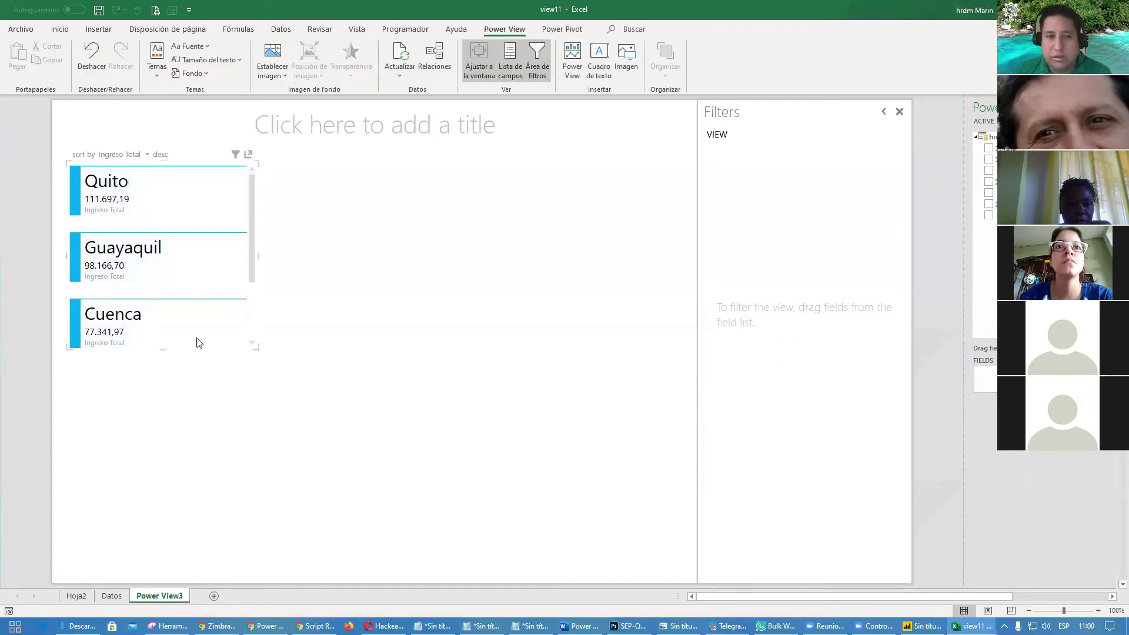
pyautogui.click(253, 351)
pyautogui.click(247, 368)
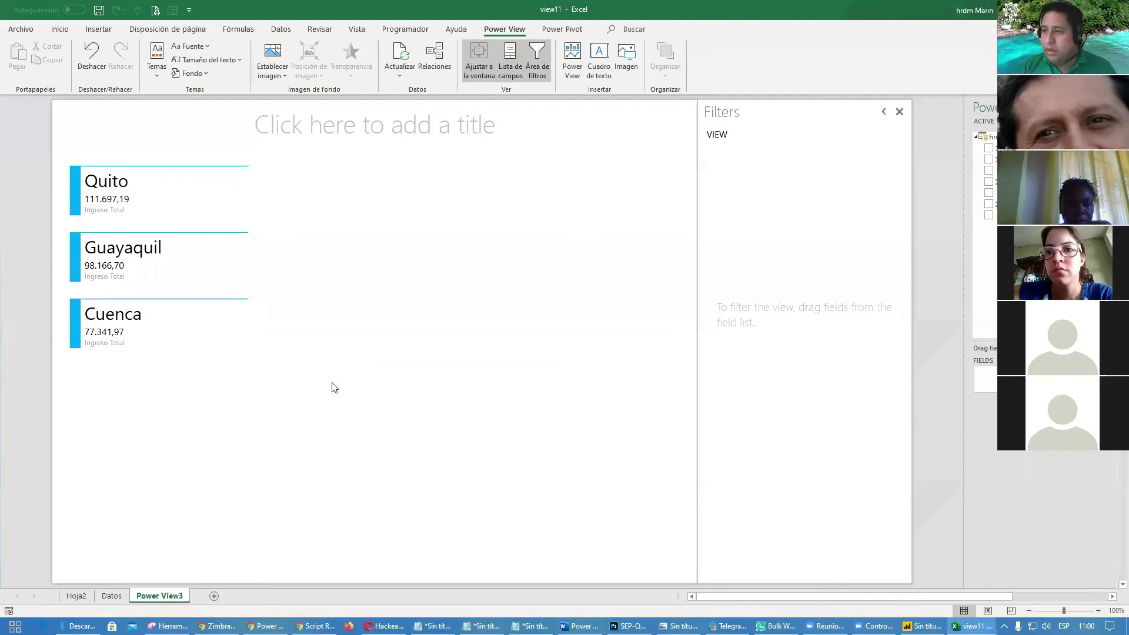
pyautogui.click(210, 197)
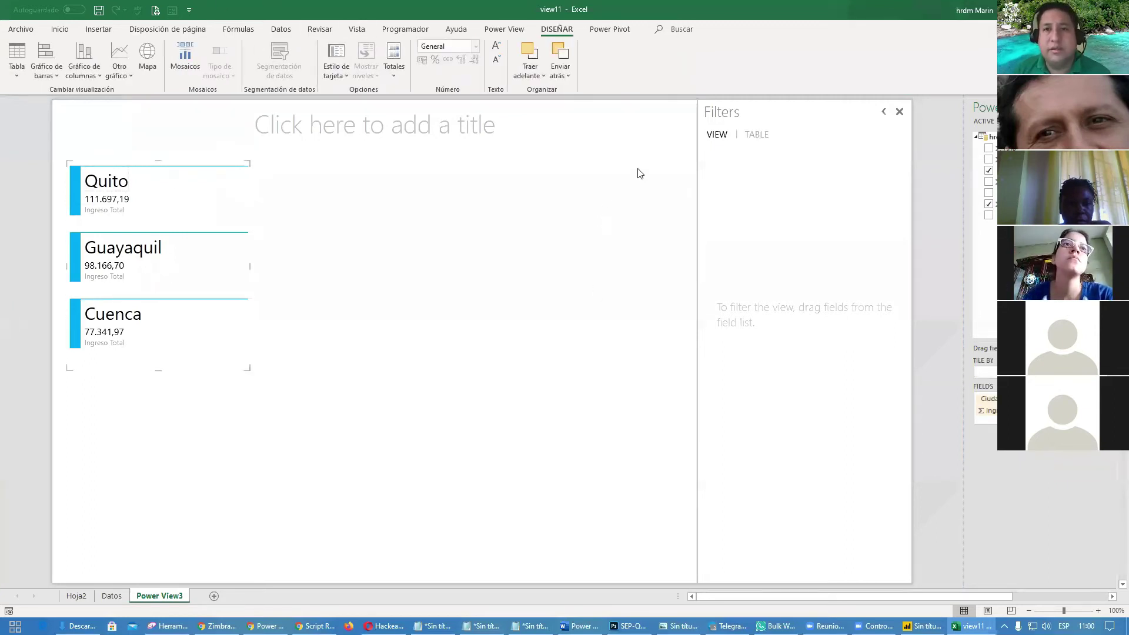
# - Restore the Excel window from full screen and stretch it to nearly the full screen width and height
pyautogui.doubleClick(918, 12)
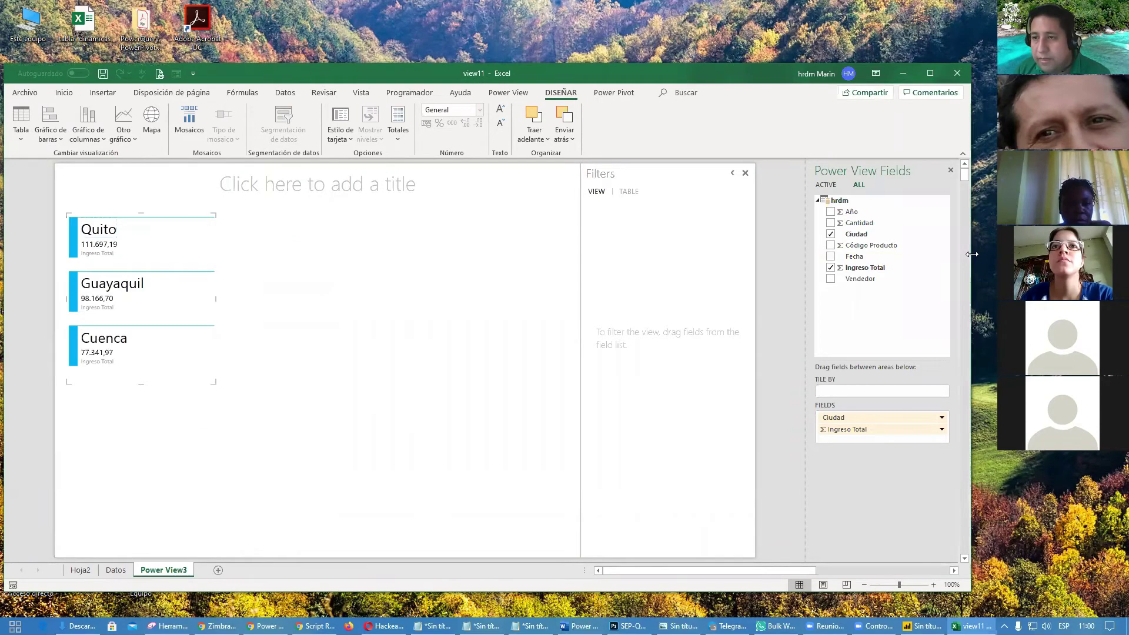
pyautogui.moveTo(973, 254); pyautogui.dragTo(1124, 254)
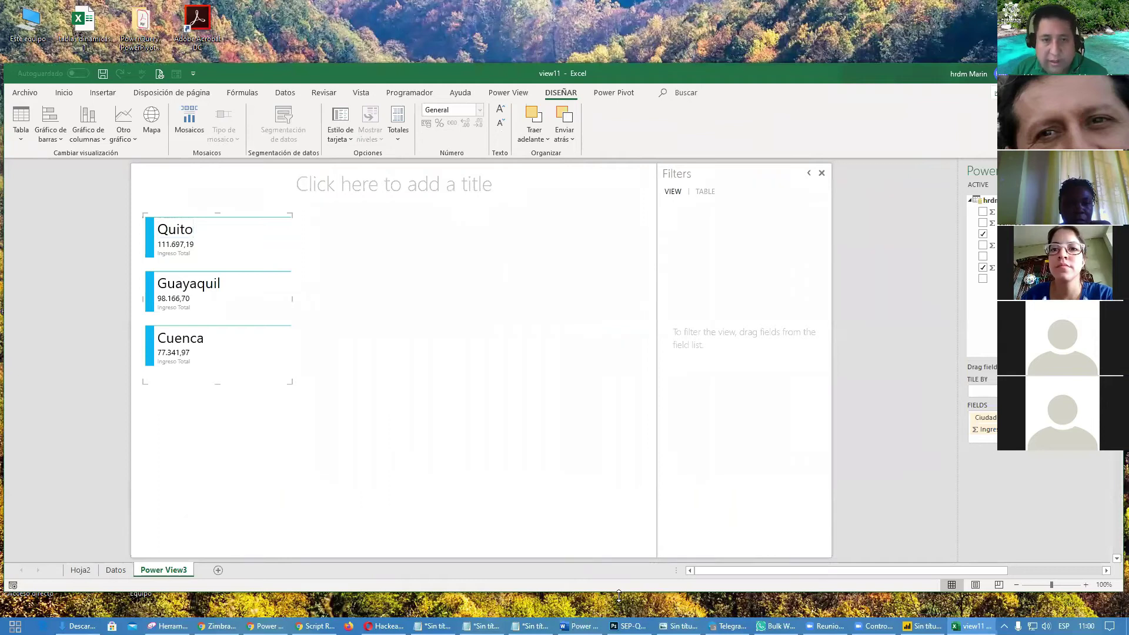
pyautogui.moveTo(619, 596); pyautogui.dragTo(618, 619)
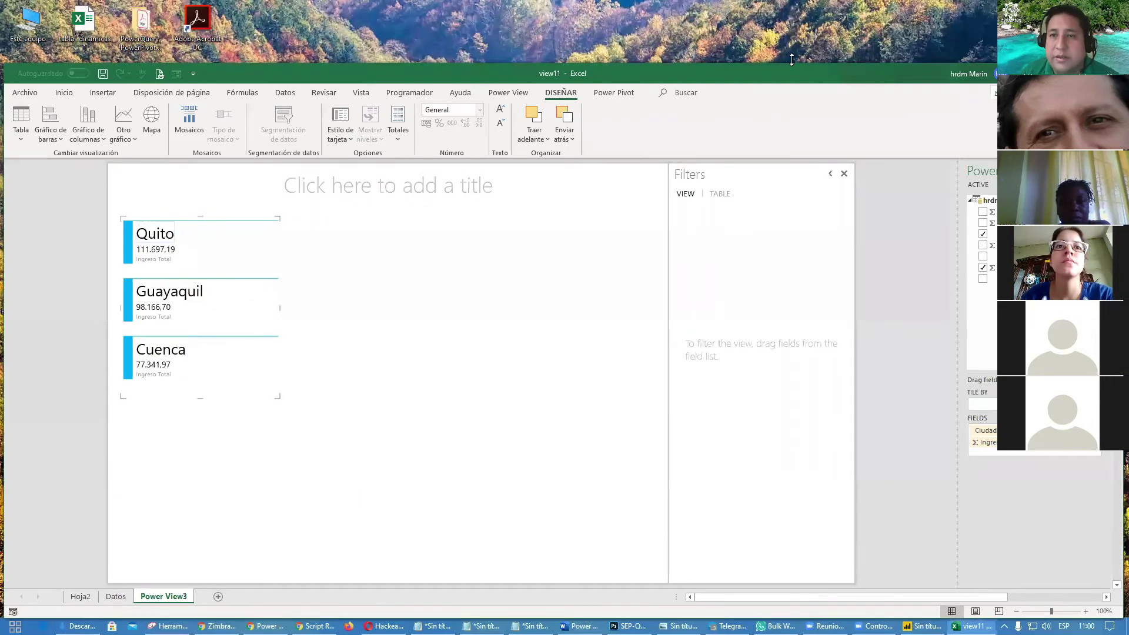
pyautogui.moveTo(792, 59); pyautogui.dragTo(792, 50)
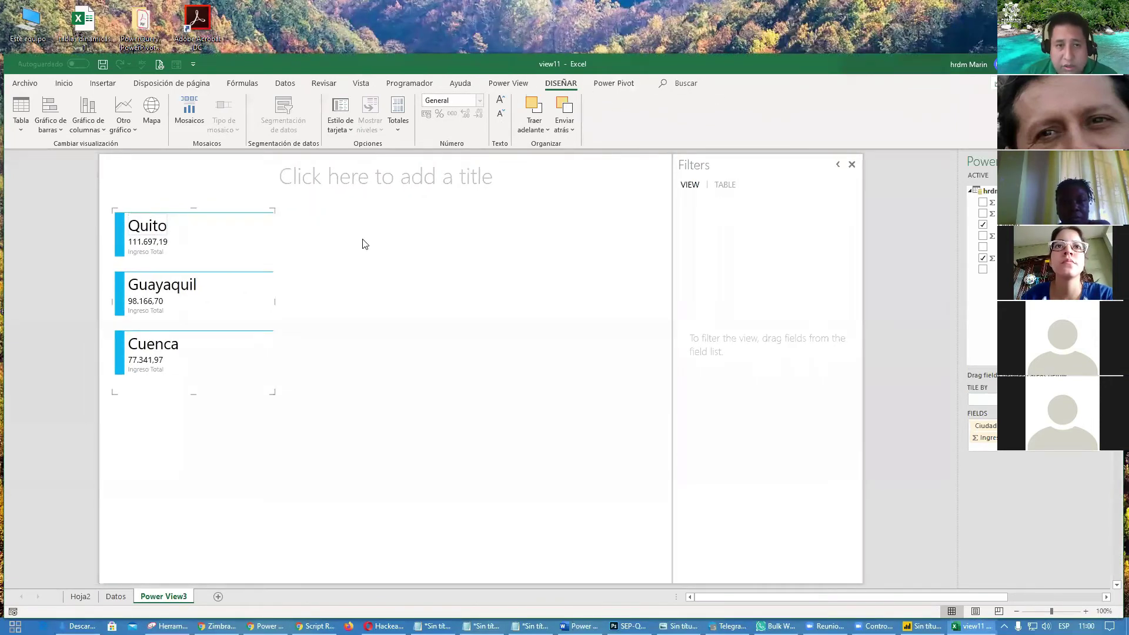
# - Try inserting the Ecuador flag map image into the Power View report, check the background image options, and undo the insertion
pyautogui.click(394, 306)
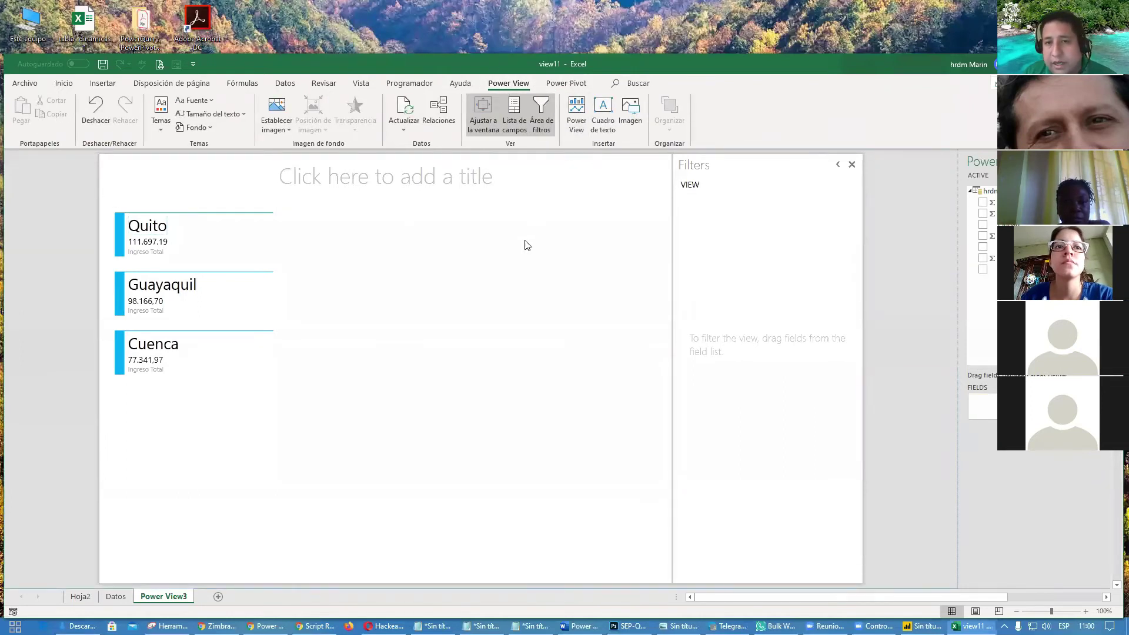
pyautogui.click(637, 111)
pyautogui.doubleClick(446, 247)
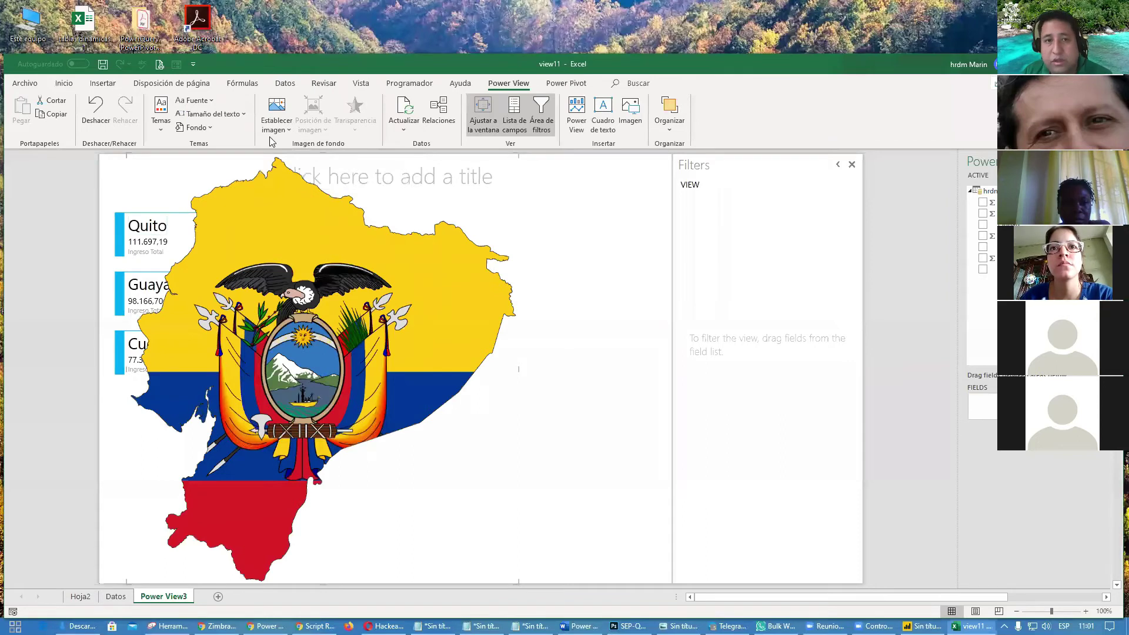
pyautogui.click(289, 129)
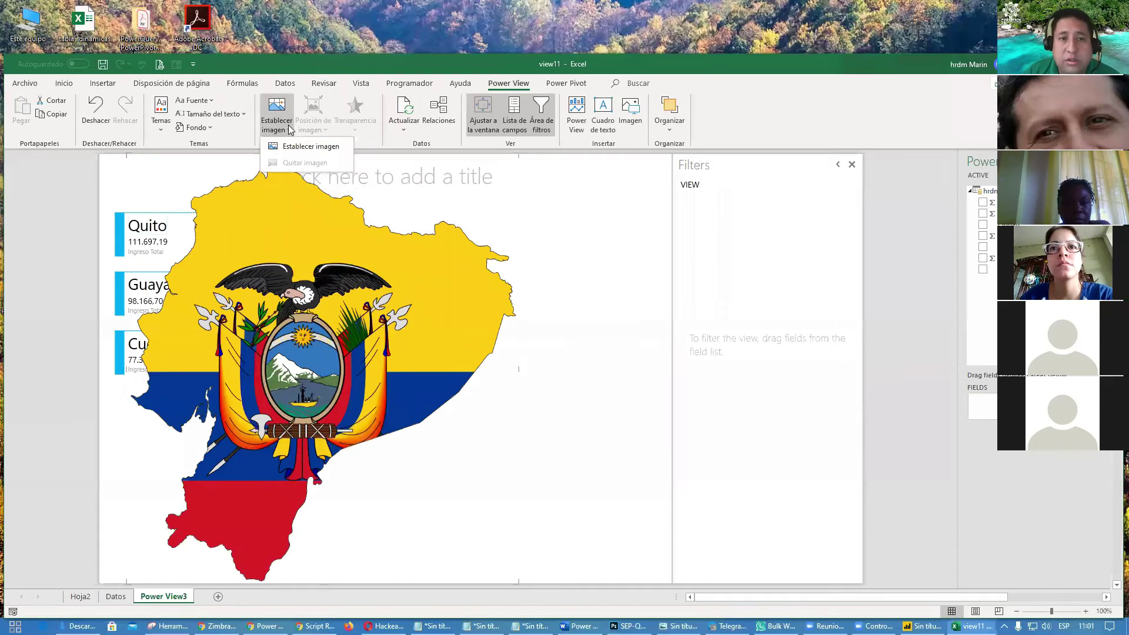
pyautogui.click(289, 129)
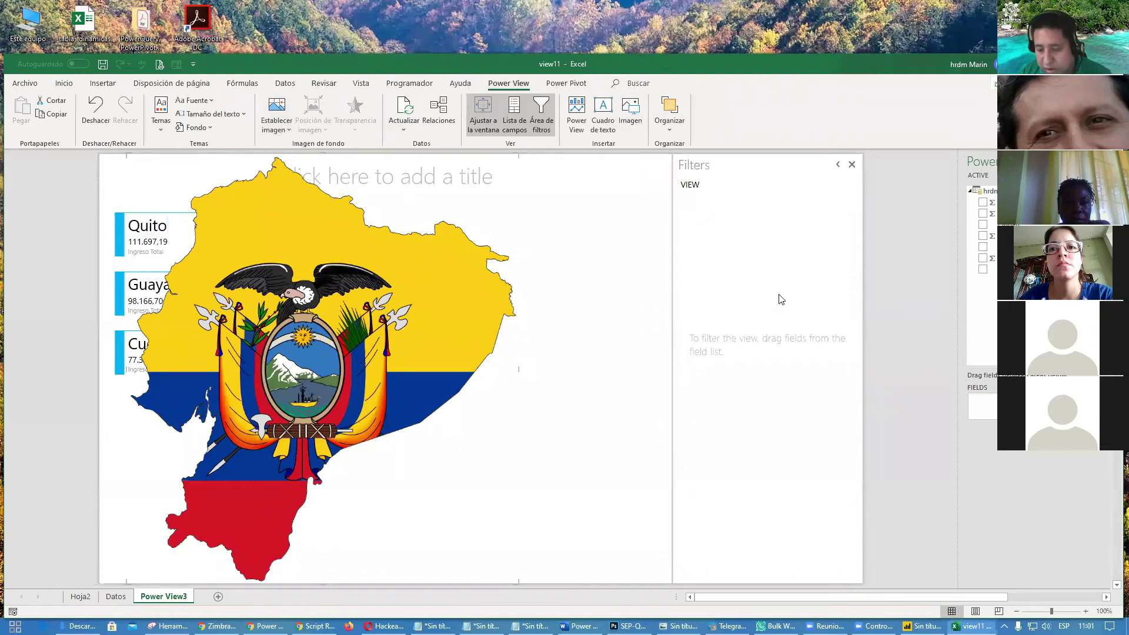
pyautogui.hotkey('ctrl', 'z')
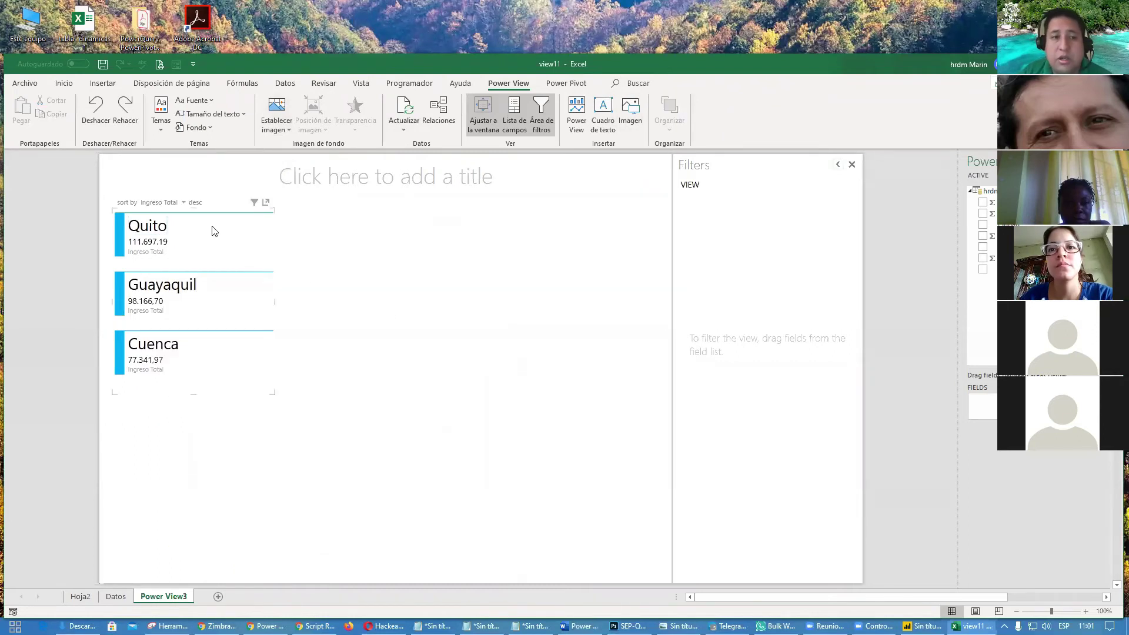
# - Narrow the city cards and add a new Power View table beside them with the Vendedor and Ingreso Total fields
pyautogui.click(266, 271)
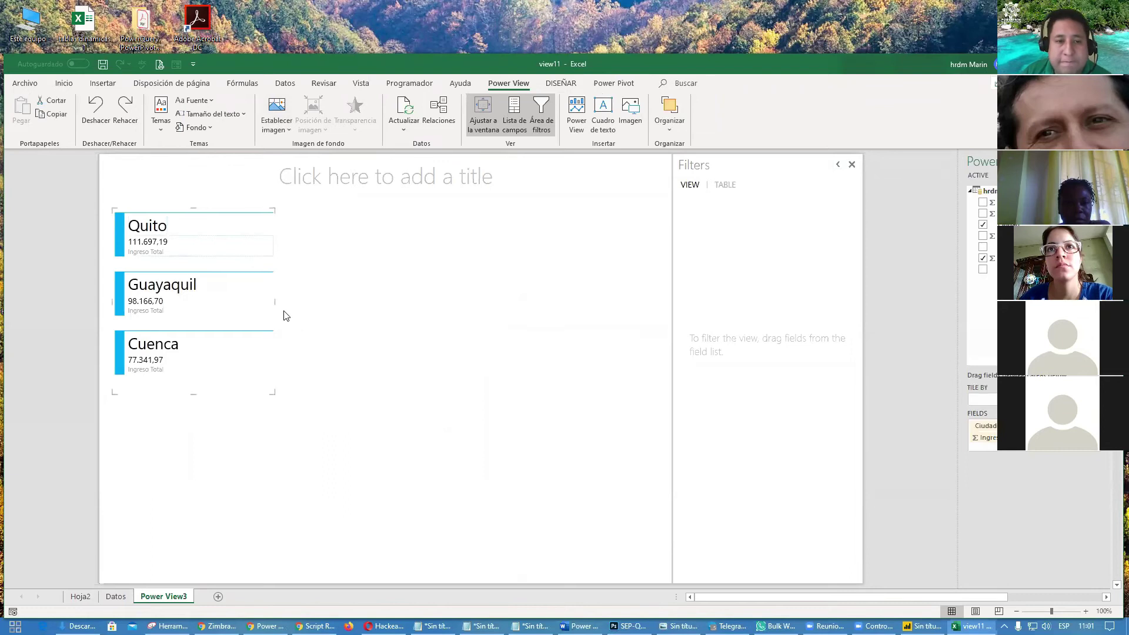
pyautogui.moveTo(273, 301); pyautogui.dragTo(231, 312)
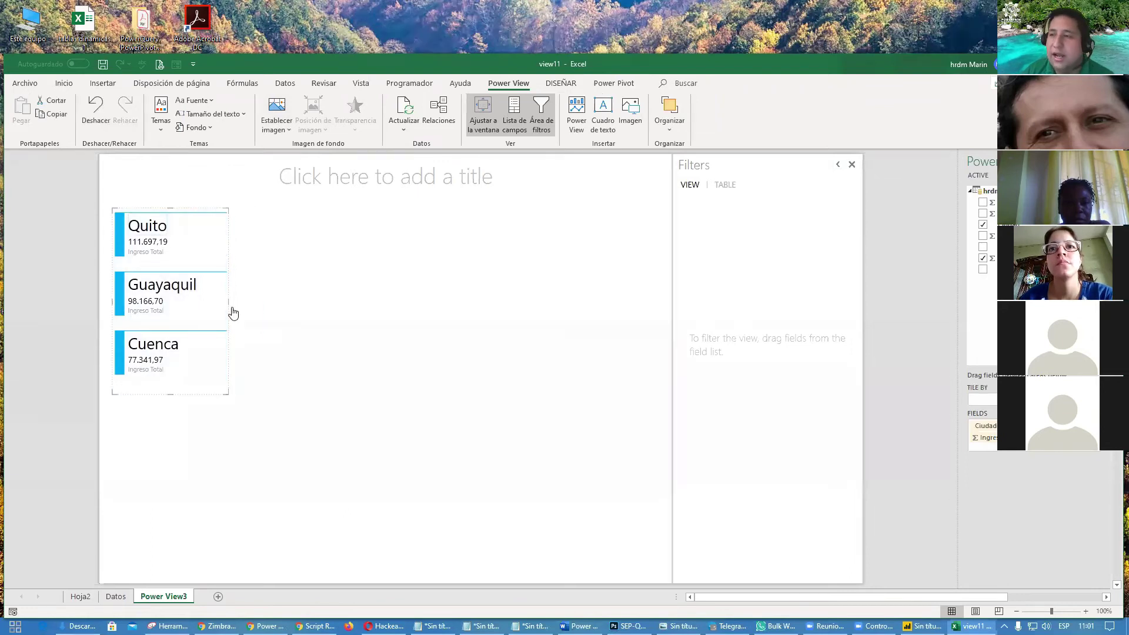
pyautogui.click(423, 407)
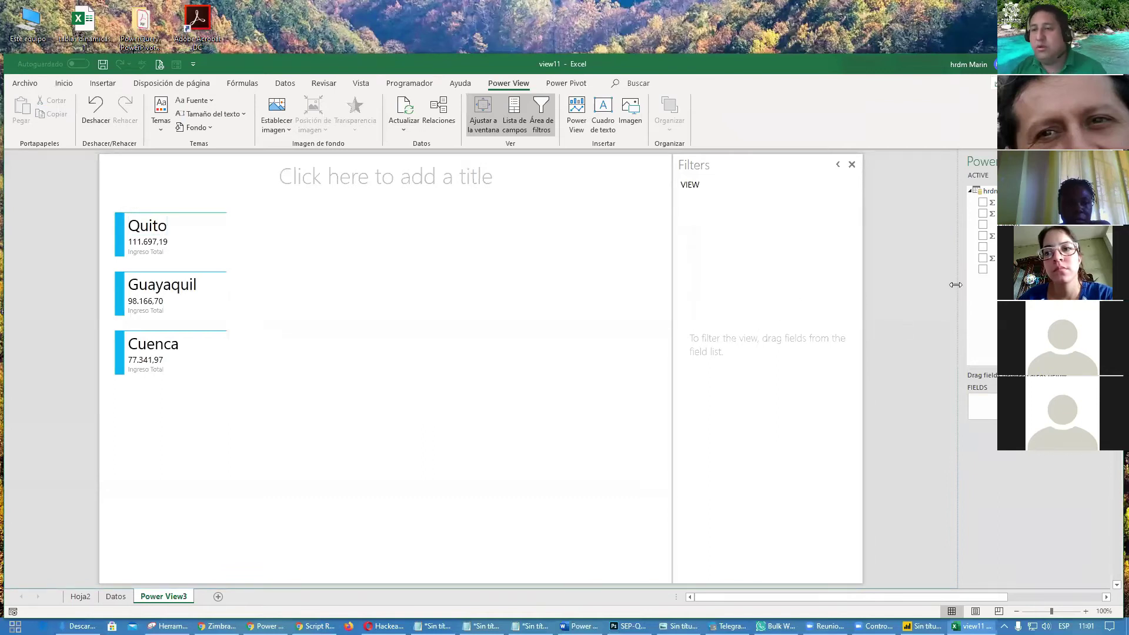
pyautogui.click(983, 269)
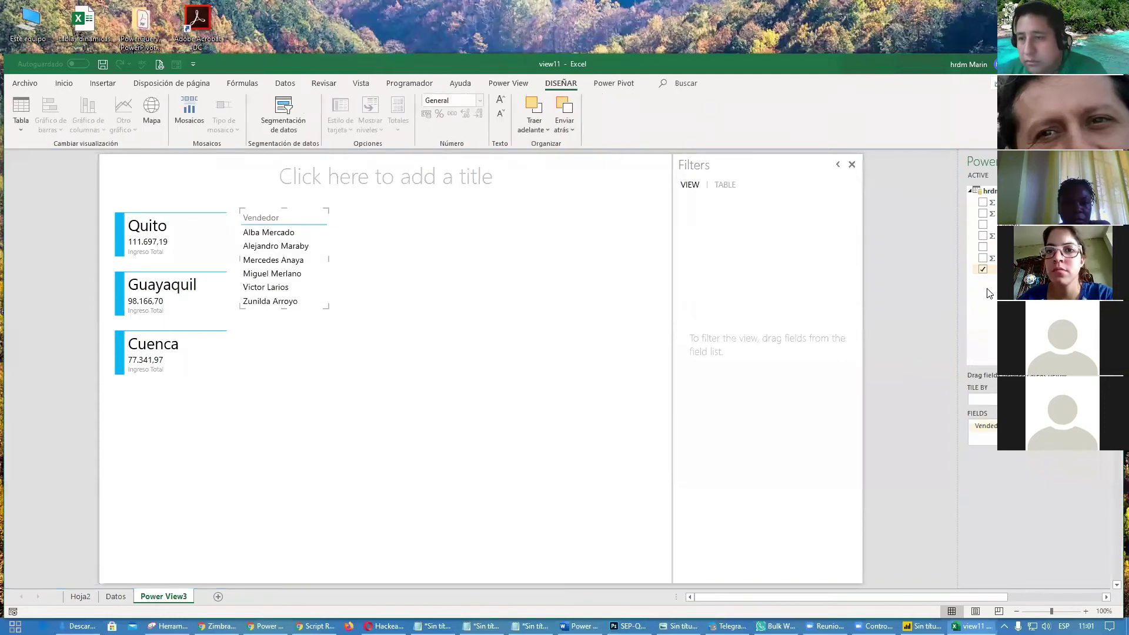
pyautogui.click(982, 258)
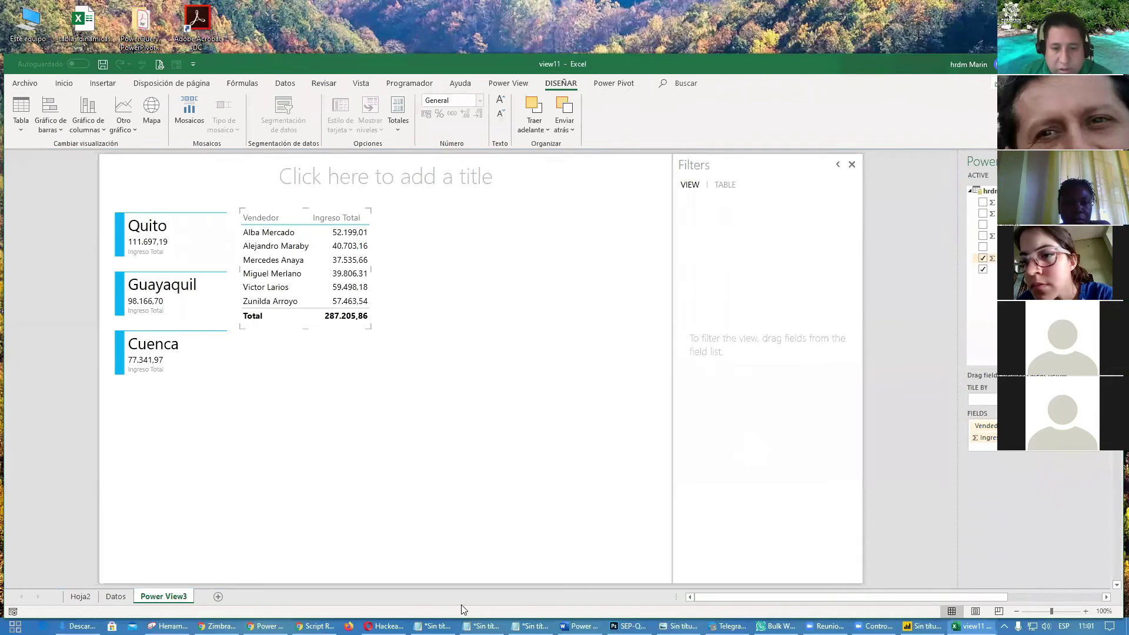
# - Capture the report with Herramienta Recortes and circle the Vendedor table, its two checked fields and the FIELDS area in red
pyautogui.click(168, 626)
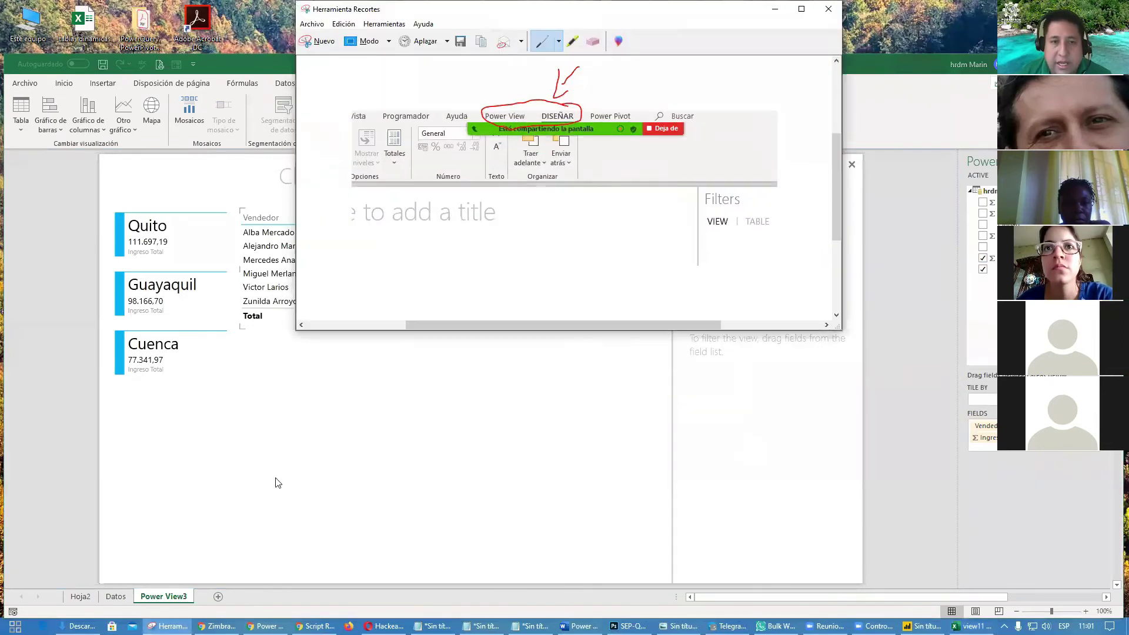
pyautogui.click(318, 41)
pyautogui.moveTo(220, 167); pyautogui.dragTo(1119, 545)
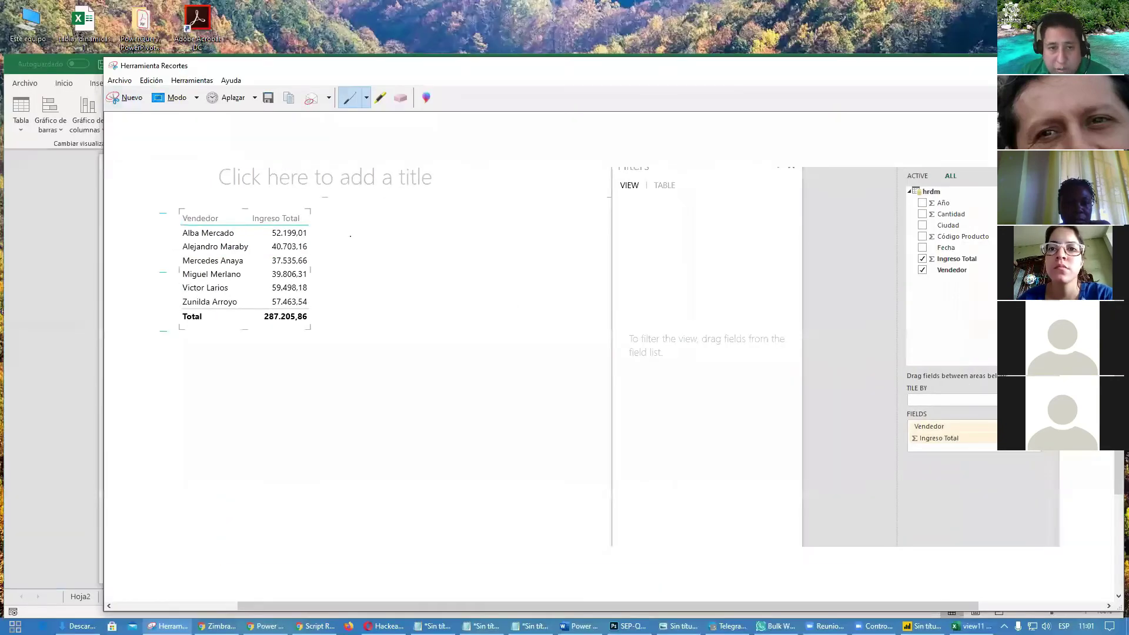
pyautogui.moveTo(308, 206)
pyautogui.mouseDown()
pyautogui.moveTo(194, 192)
pyautogui.moveTo(202, 298)
pyautogui.moveTo(332, 220)
pyautogui.moveTo(310, 207)
pyautogui.mouseUp()
pyautogui.moveTo(981, 253)
pyautogui.mouseDown()
pyautogui.moveTo(913, 249)
pyautogui.moveTo(975, 288)
pyautogui.moveTo(979, 253)
pyautogui.mouseUp()
pyautogui.moveTo(953, 409)
pyautogui.mouseDown()
pyautogui.moveTo(875, 454)
pyautogui.moveTo(1053, 452)
pyautogui.moveTo(915, 383)
pyautogui.moveTo(909, 412)
pyautogui.mouseUp()
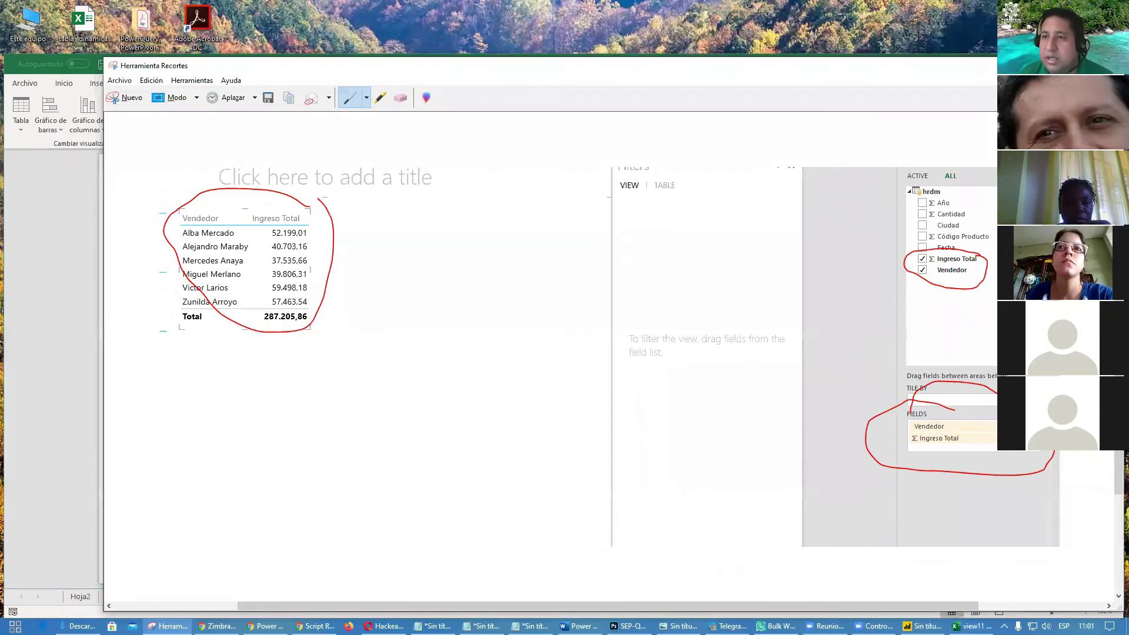
# - Return to Excel and convert the Vendedor and Ingreso Total table to the Matriz visualization
pyautogui.hotkey('alt', 'Tab')
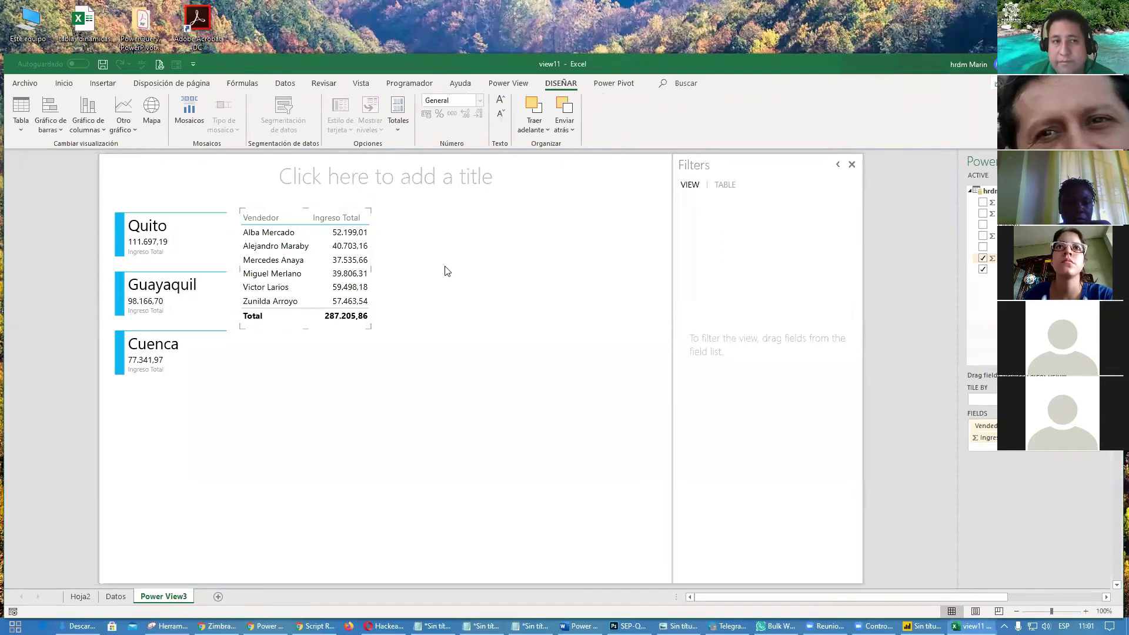
pyautogui.click(21, 131)
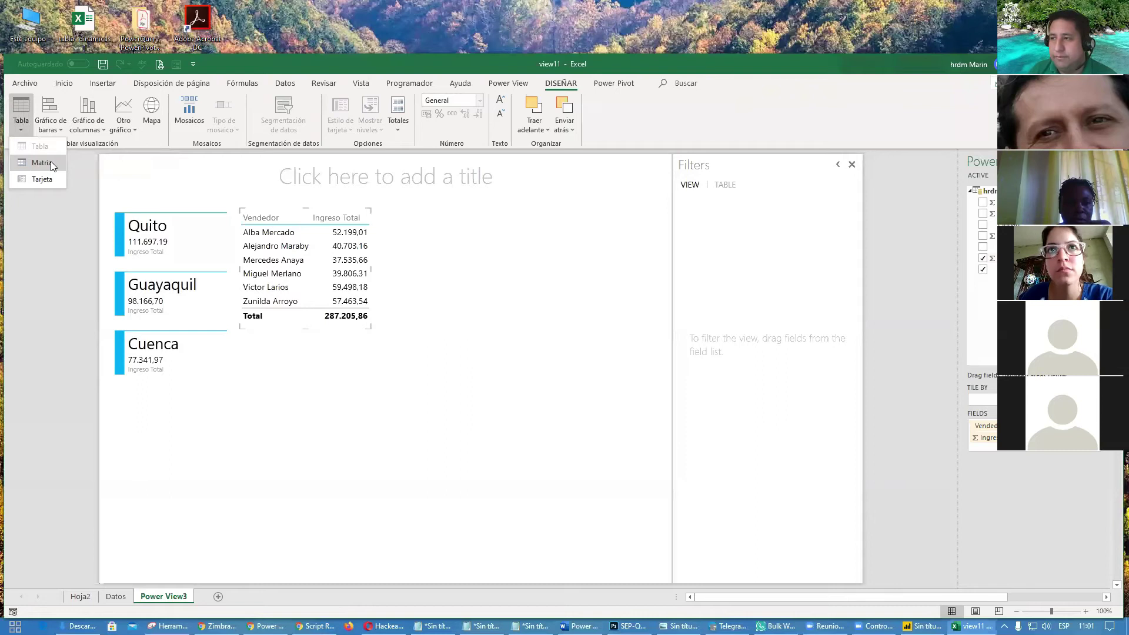
pyautogui.click(51, 166)
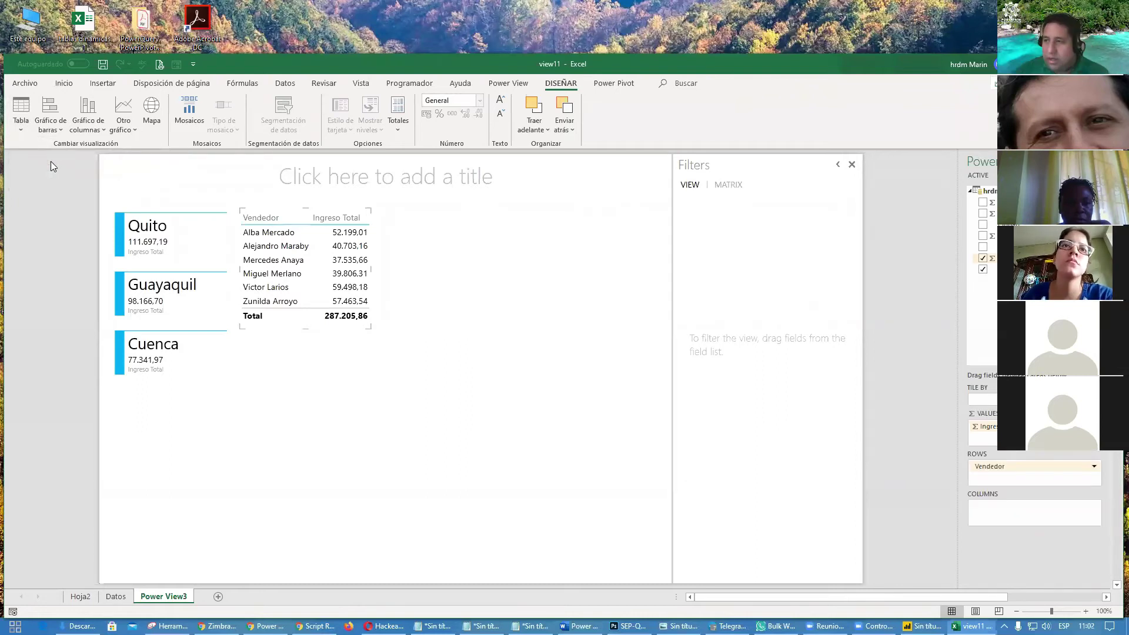
# - Capture the whole Power View Fields pane with Herramienta Recortes and mark the TILE BY, VALUES, ROWS and COLUMNS areas in red
pyautogui.click(168, 626)
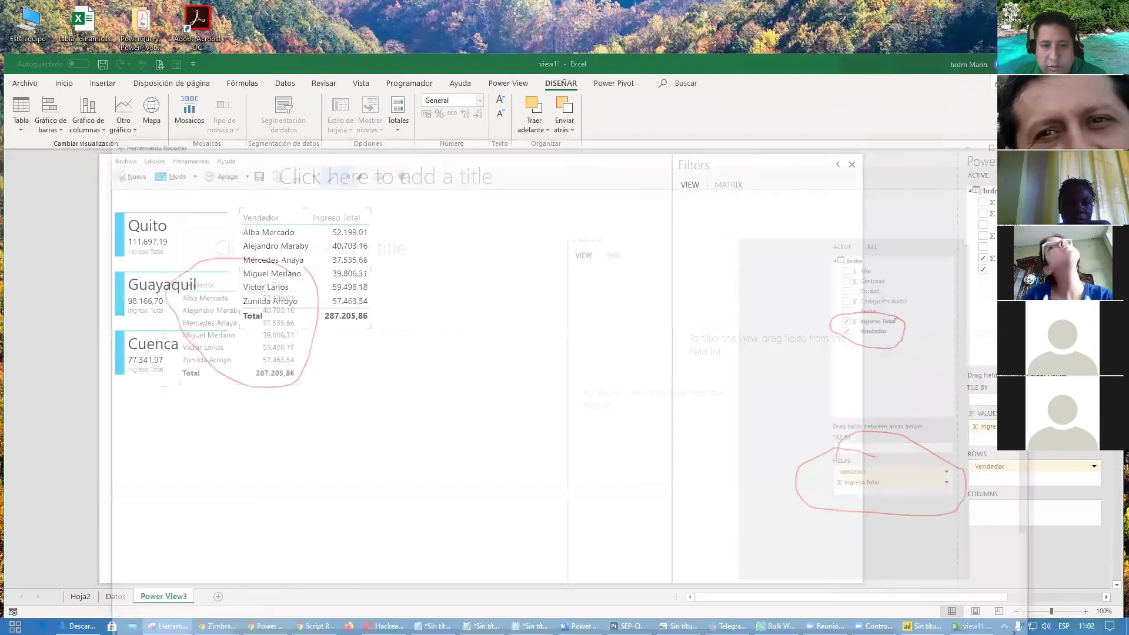
pyautogui.click(115, 94)
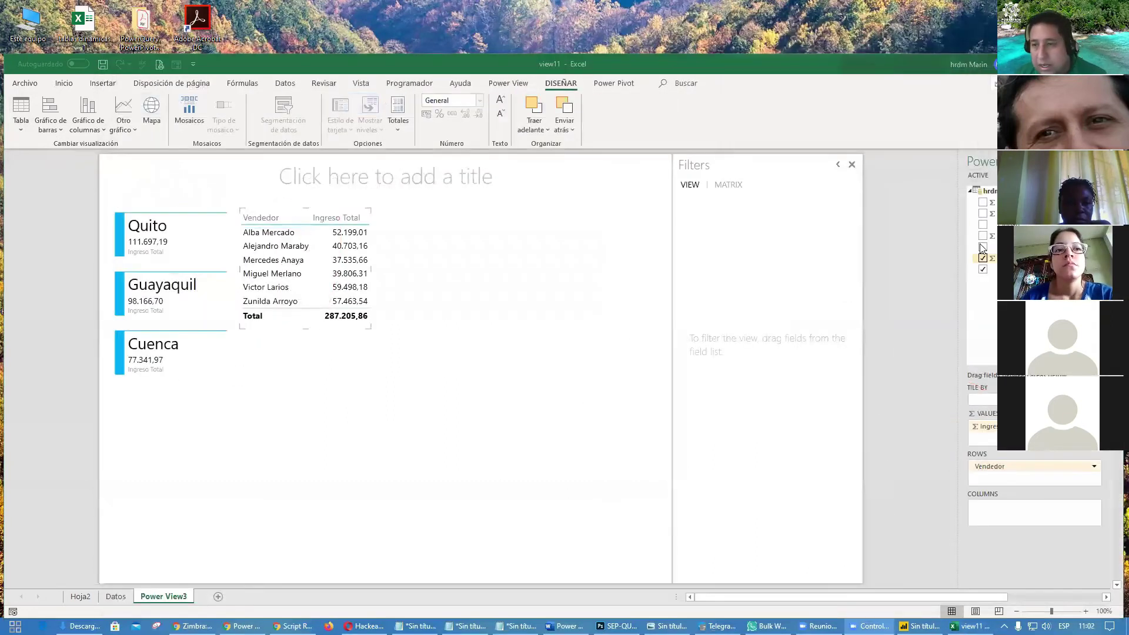
pyautogui.moveTo(996, 151); pyautogui.dragTo(1111, 560)
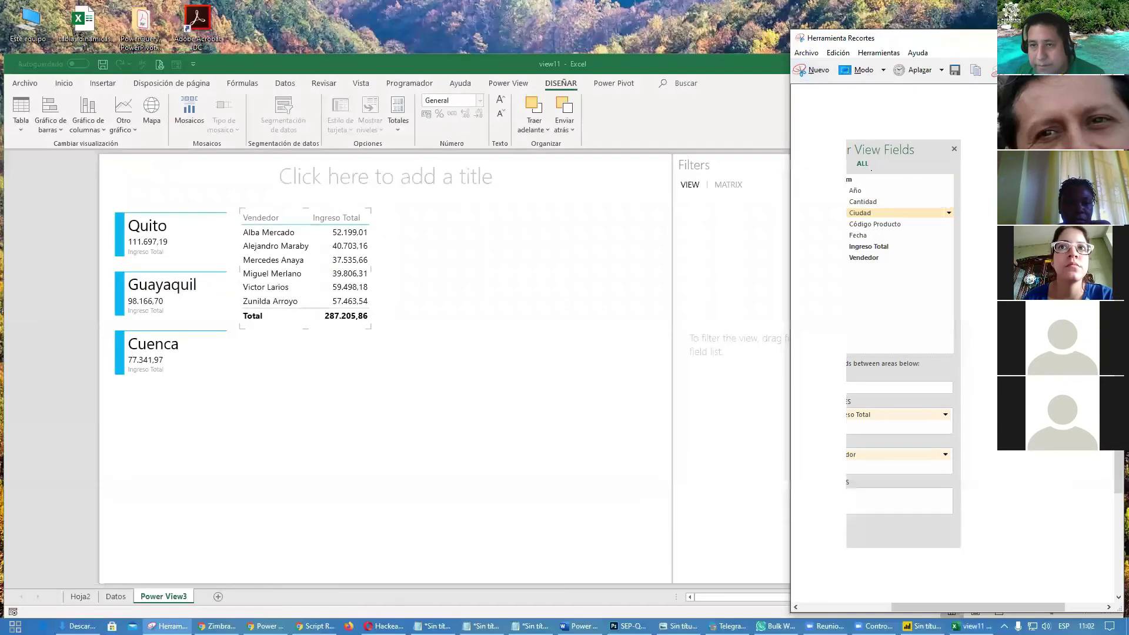
pyautogui.click(812, 71)
pyautogui.moveTo(924, 144); pyautogui.dragTo(1112, 554)
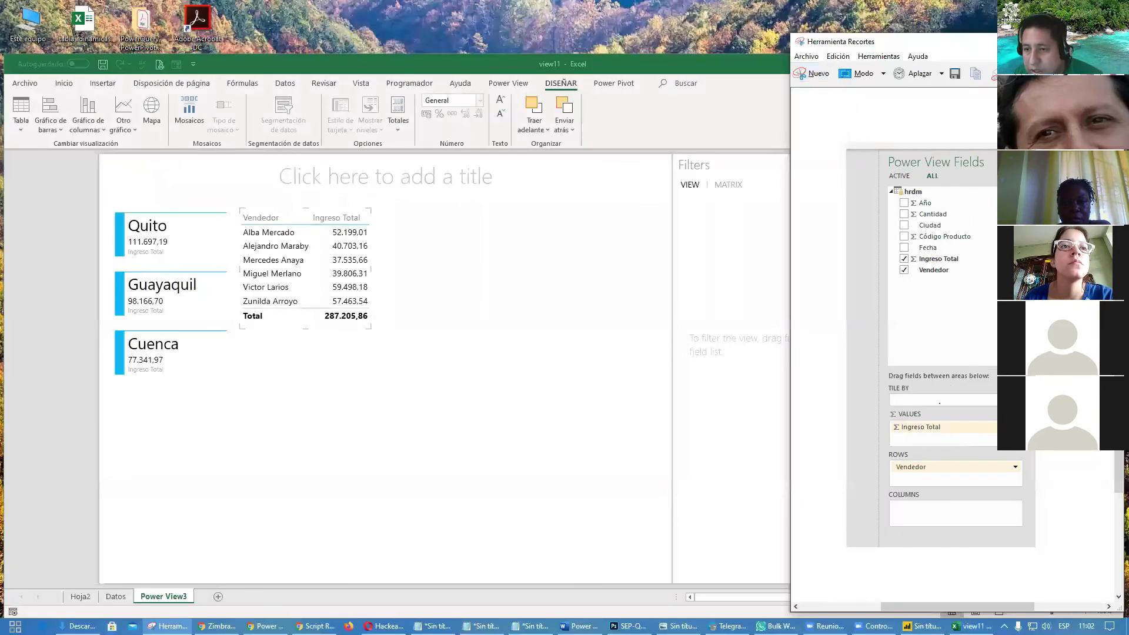
pyautogui.moveTo(872, 399); pyautogui.dragTo(926, 401)
pyautogui.moveTo(850, 447)
pyautogui.mouseDown()
pyautogui.moveTo(885, 442)
pyautogui.moveTo(884, 498)
pyautogui.mouseUp()
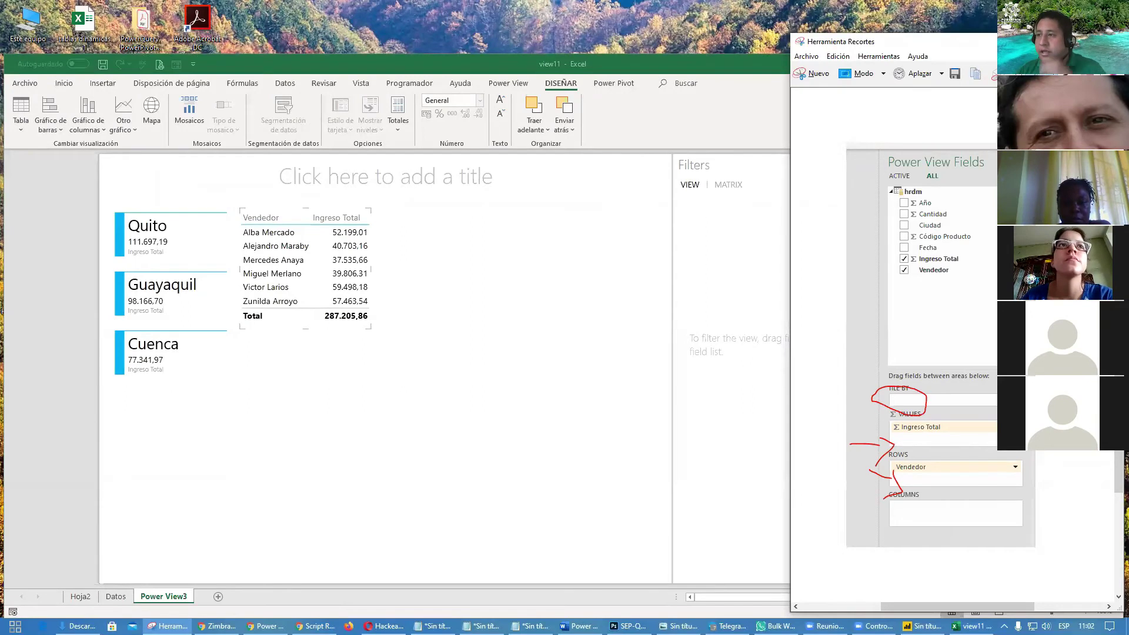
# - Return to Excel and select the third seller's Ingreso Total value in the Power View matrix
pyautogui.hotkey('alt', 'Tab')
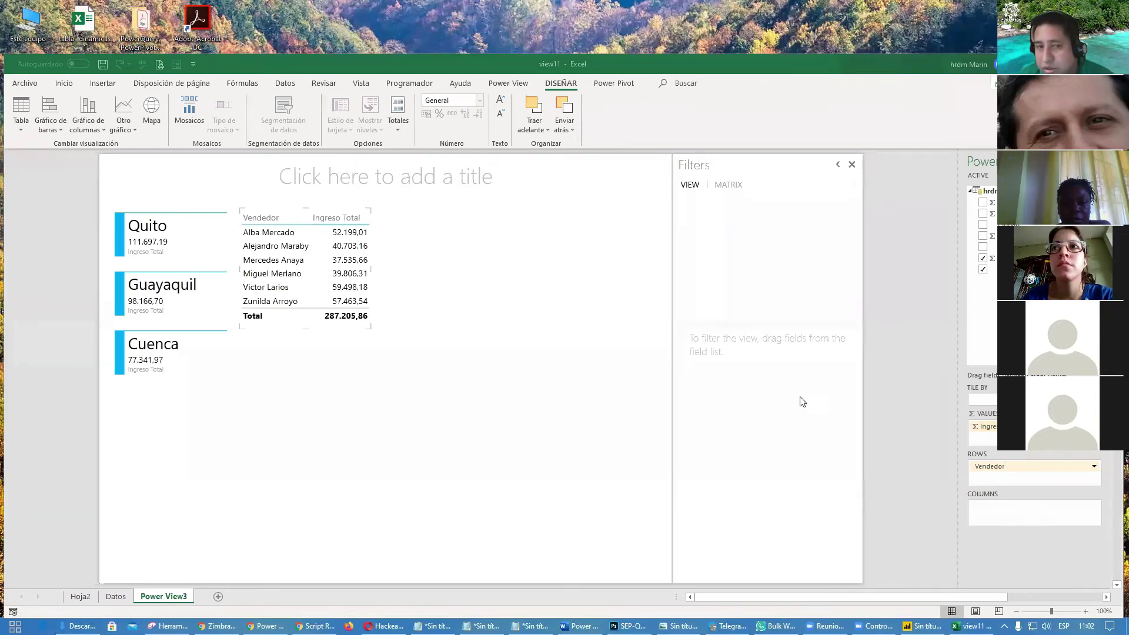
pyautogui.click(334, 264)
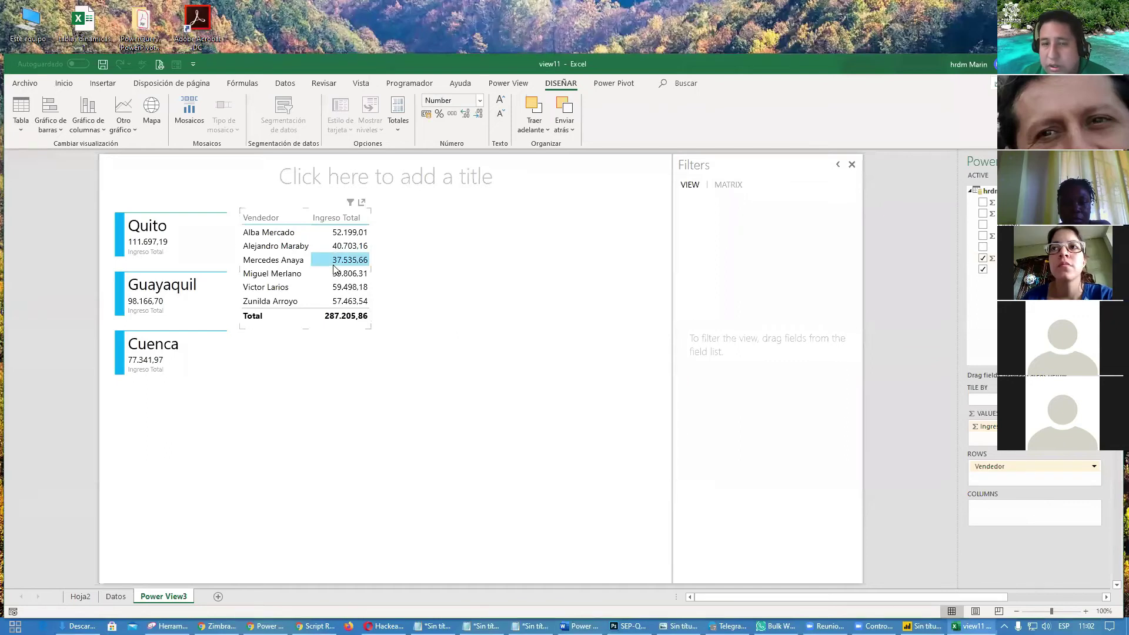
# - Move the Vendedor and Ingreso Total matrix away from the city cards toward the middle of the report
pyautogui.click(516, 330)
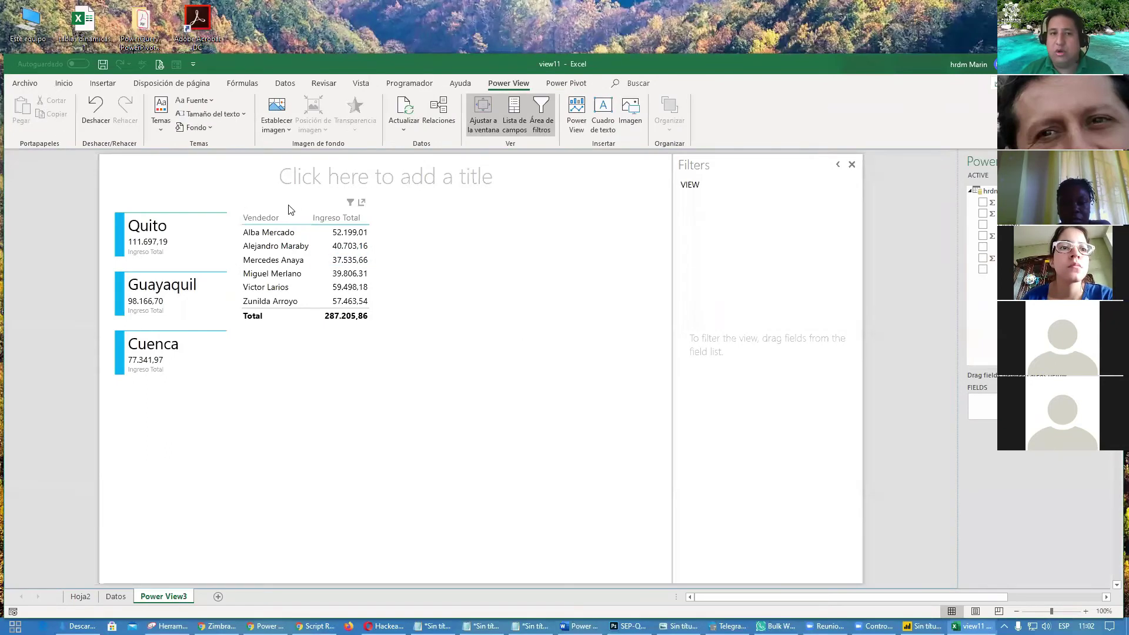
pyautogui.click(322, 220)
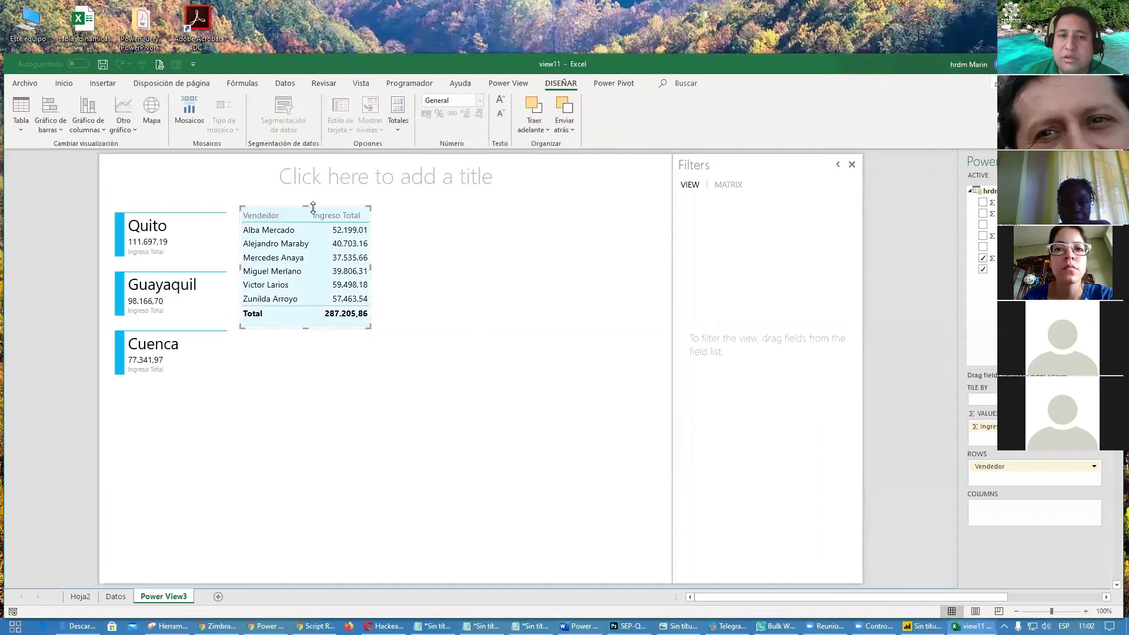
pyautogui.click(324, 219)
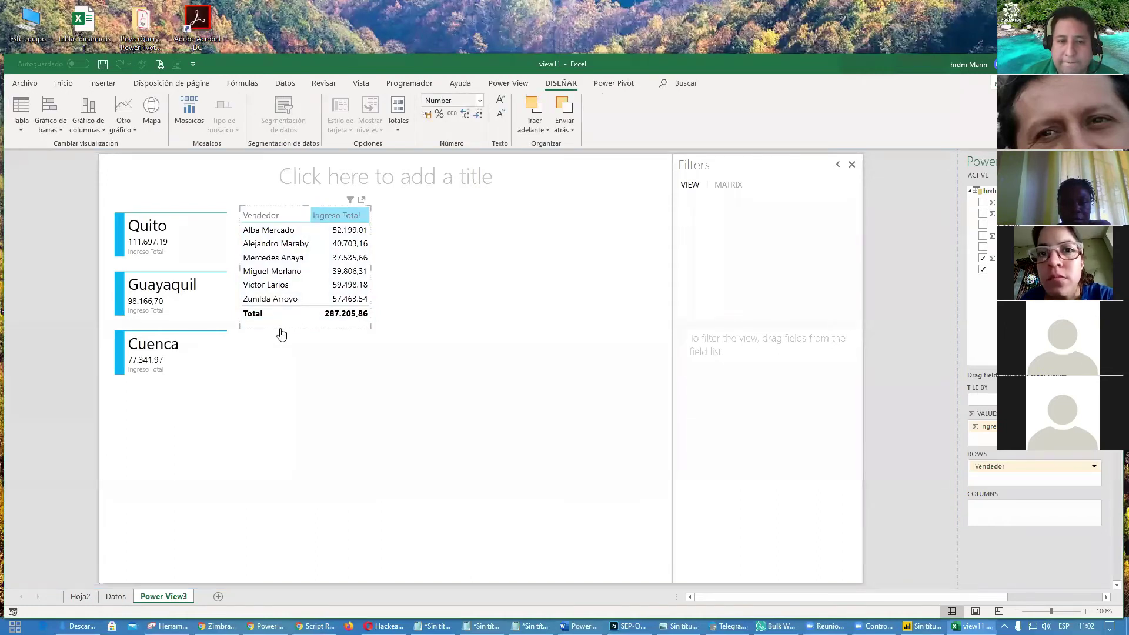
pyautogui.moveTo(277, 335); pyautogui.dragTo(376, 396)
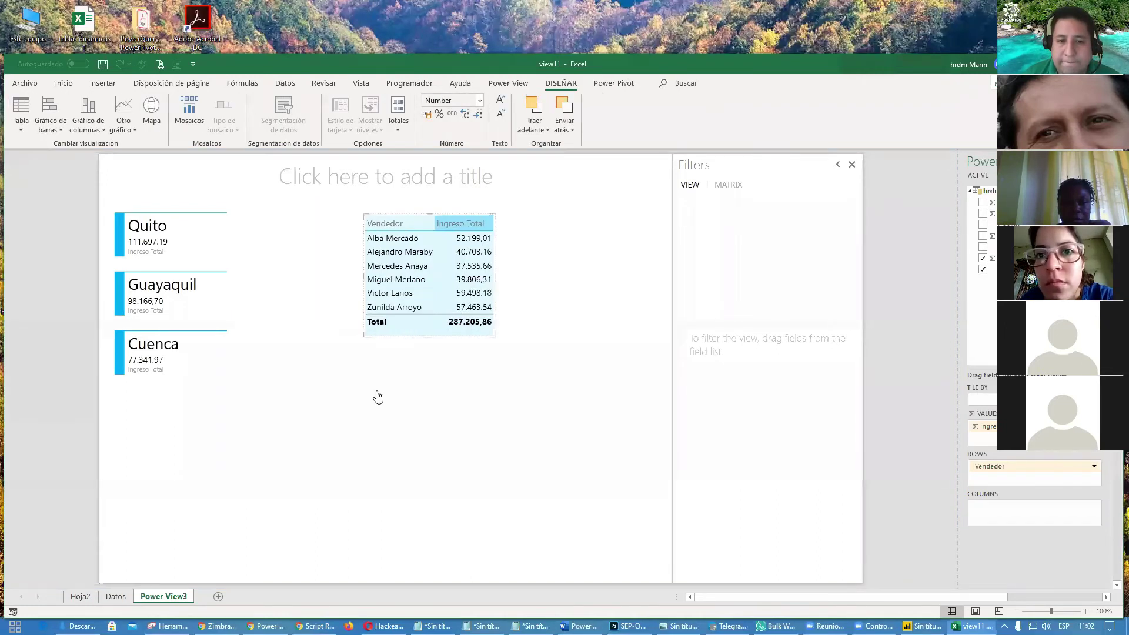
pyautogui.click(497, 367)
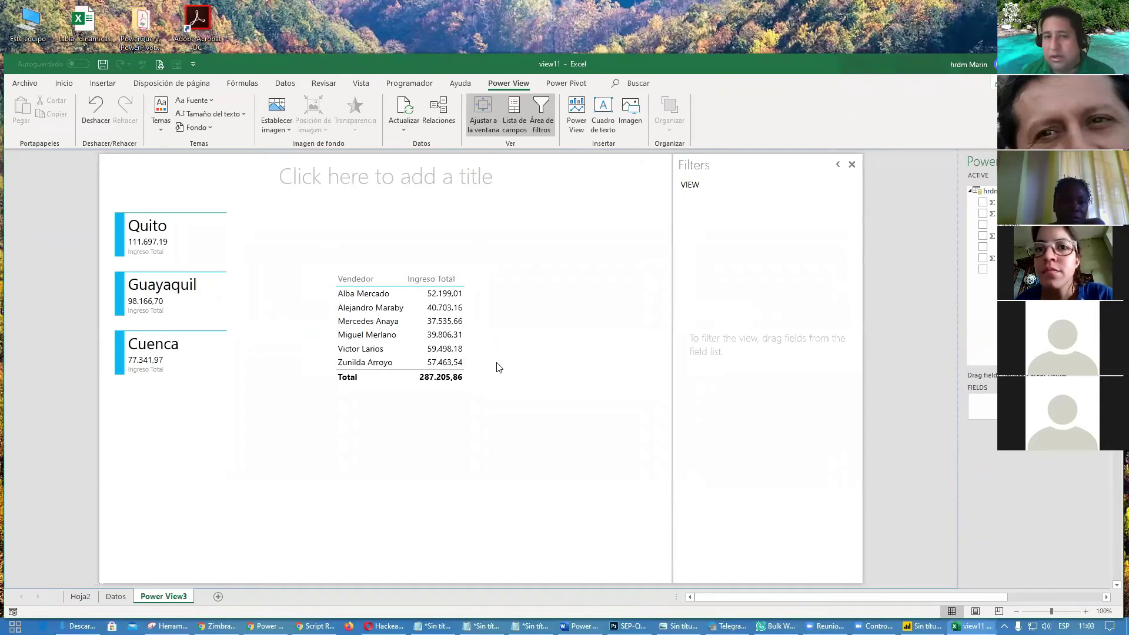
# - Convert the Vendedor matrix to a Dispersión chart and enlarge it in width and height
pyautogui.click(414, 311)
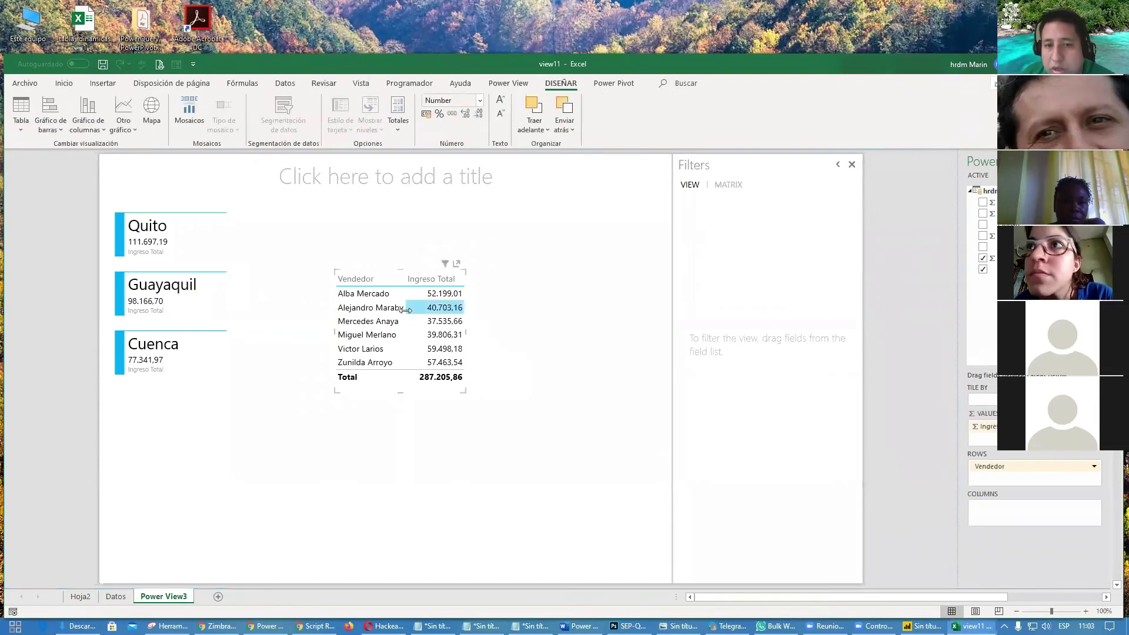
pyautogui.click(126, 130)
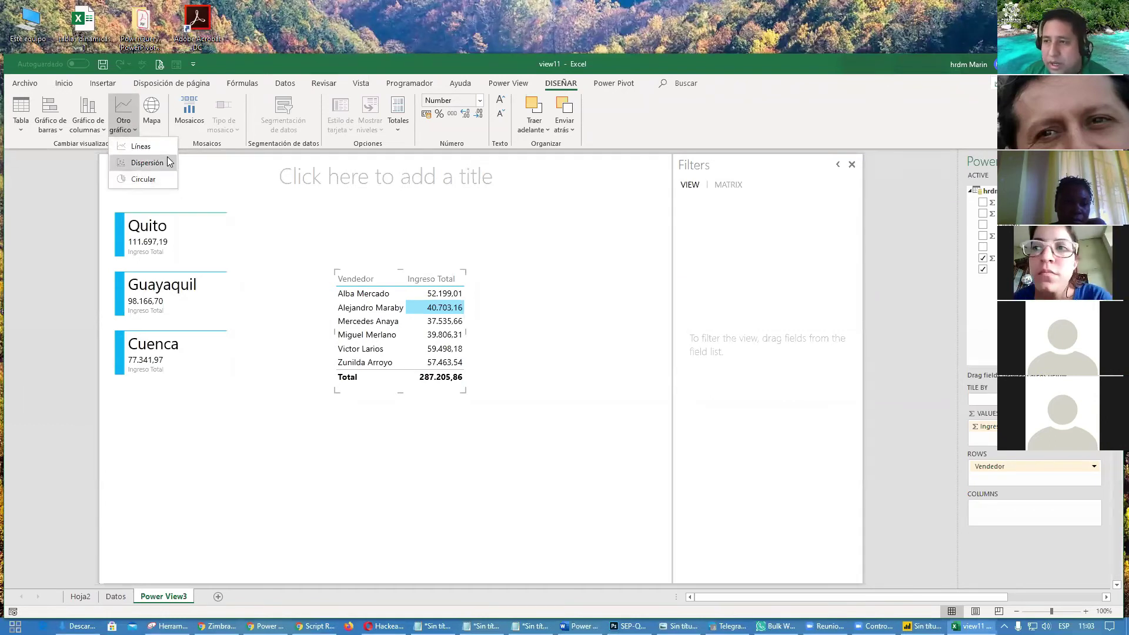
pyautogui.press('Escape')
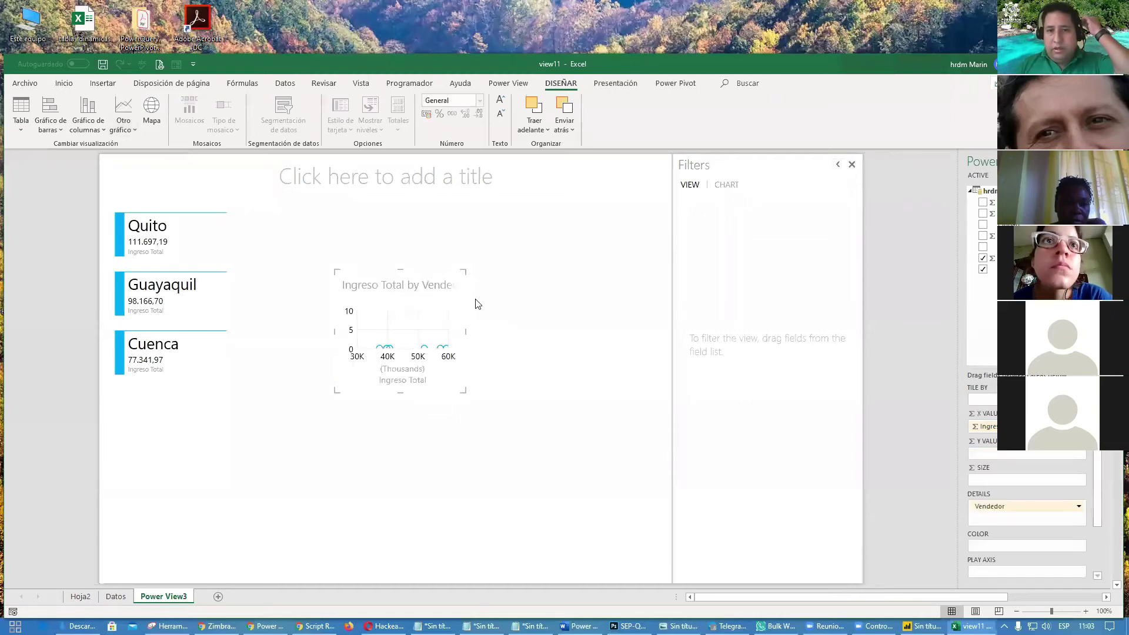
pyautogui.moveTo(465, 332); pyautogui.dragTo(530, 332)
pyautogui.moveTo(434, 391)
pyautogui.mouseDown()
pyautogui.moveTo(433, 423)
pyautogui.moveTo(433, 399)
pyautogui.moveTo(443, 402)
pyautogui.mouseUp()
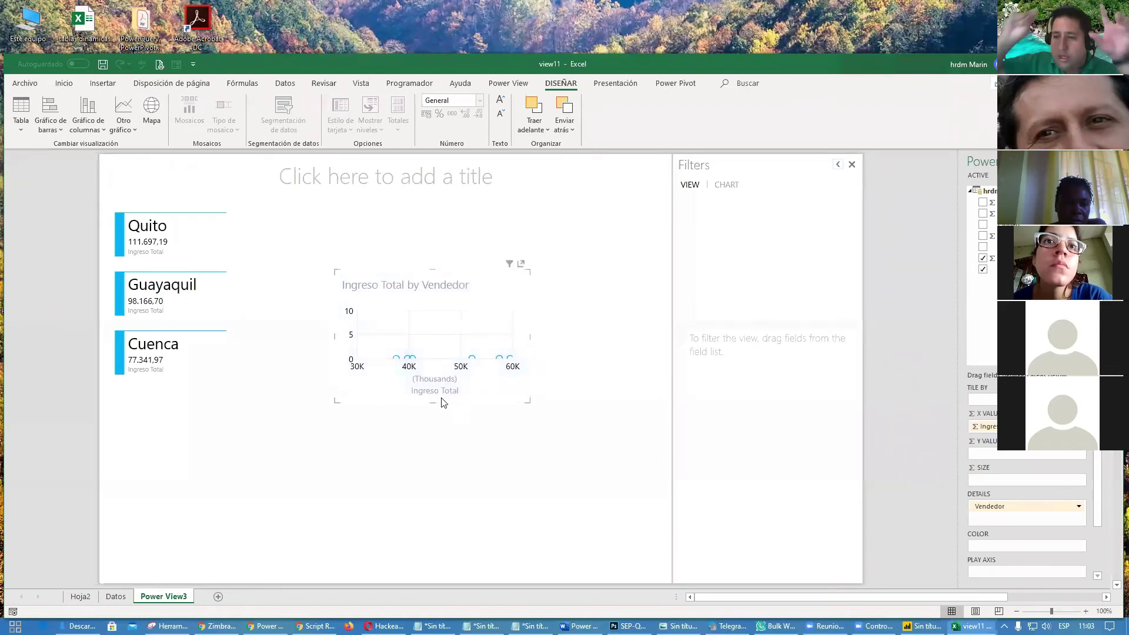
# - Capture the Power View Fields pane with Herramienta Recortes and mark the TILE BY, Y VALUE, SIZE, DETAILS and COLOR areas in red
pyautogui.click(167, 626)
pyautogui.click(816, 73)
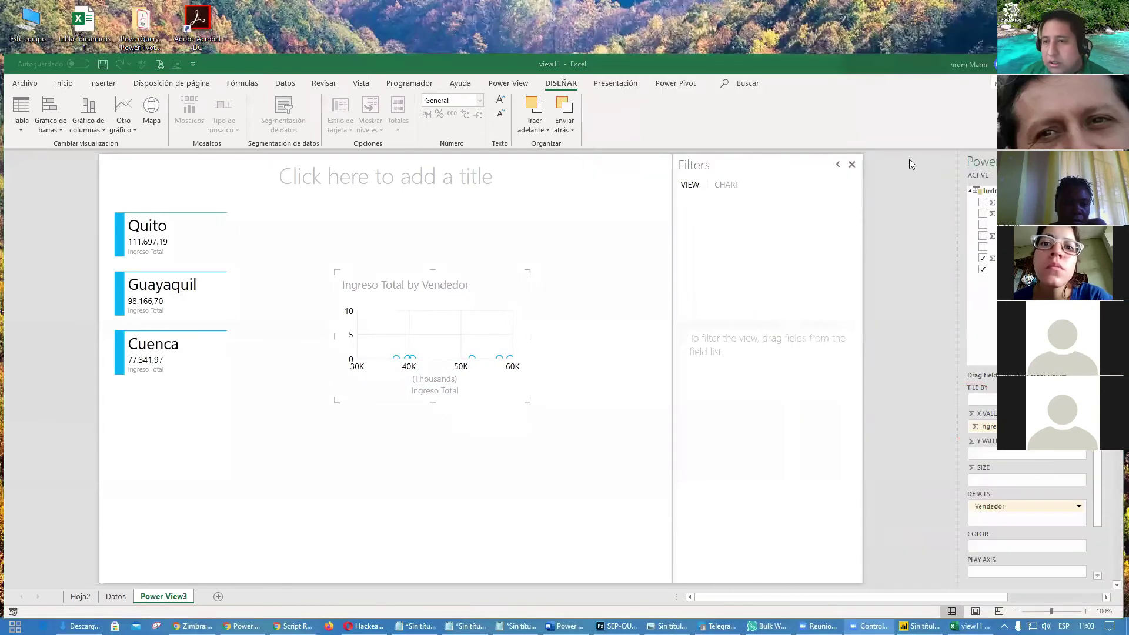
pyautogui.moveTo(929, 146); pyautogui.dragTo(1113, 582)
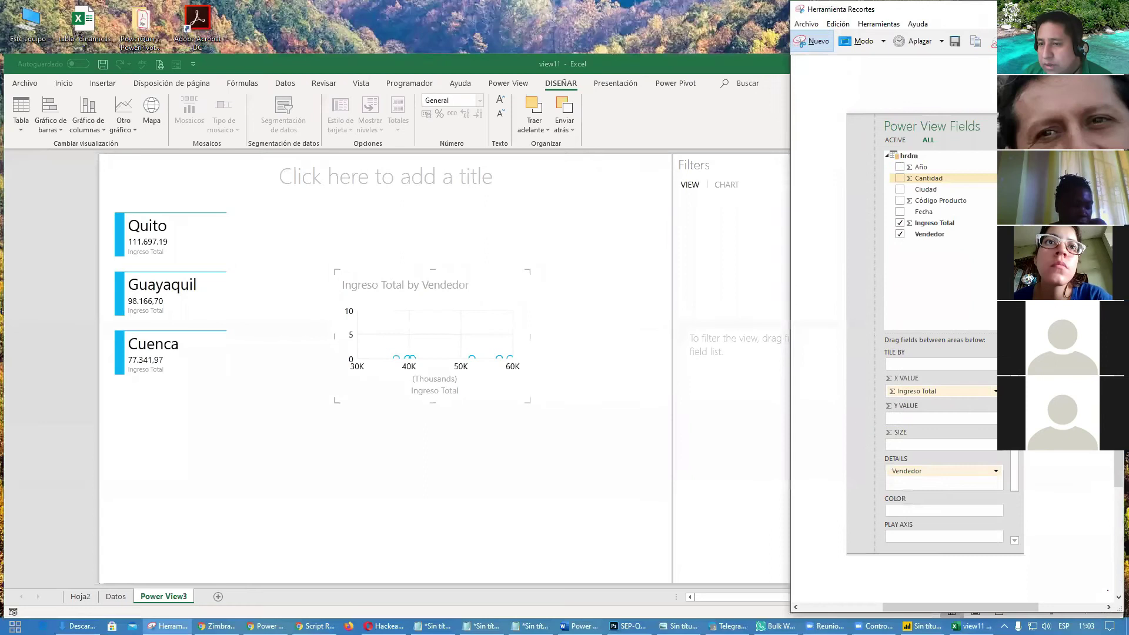
pyautogui.moveTo(841, 363); pyautogui.dragTo(886, 359)
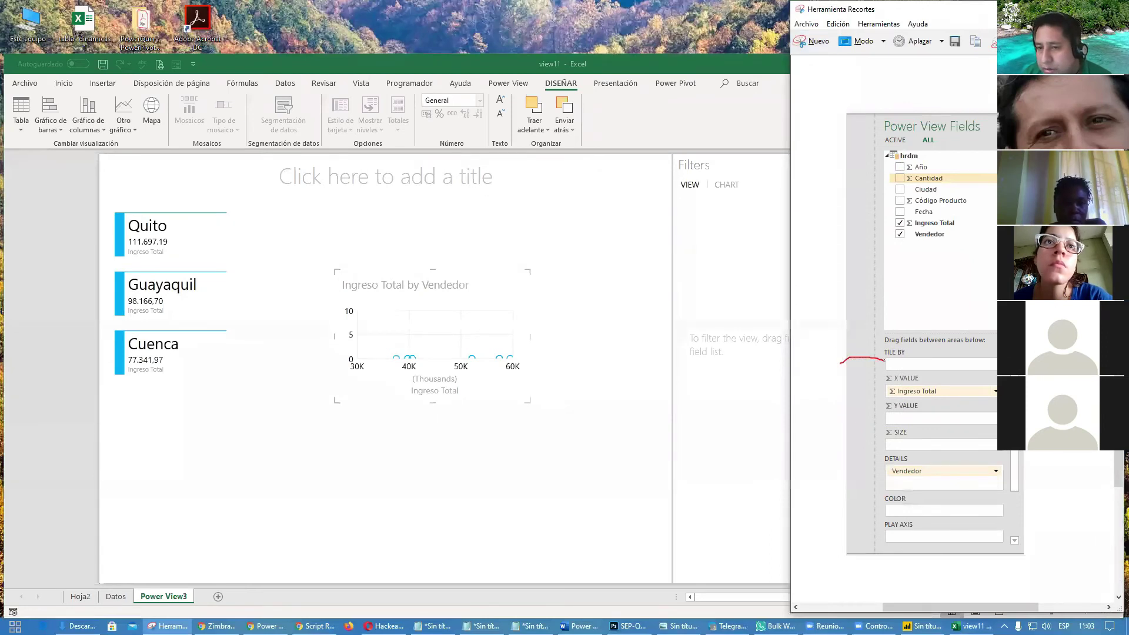
pyautogui.moveTo(844, 417)
pyautogui.mouseDown()
pyautogui.moveTo(876, 423)
pyautogui.moveTo(881, 444)
pyautogui.mouseUp()
pyautogui.moveTo(847, 485)
pyautogui.mouseDown()
pyautogui.moveTo(886, 489)
pyautogui.moveTo(897, 516)
pyautogui.mouseUp()
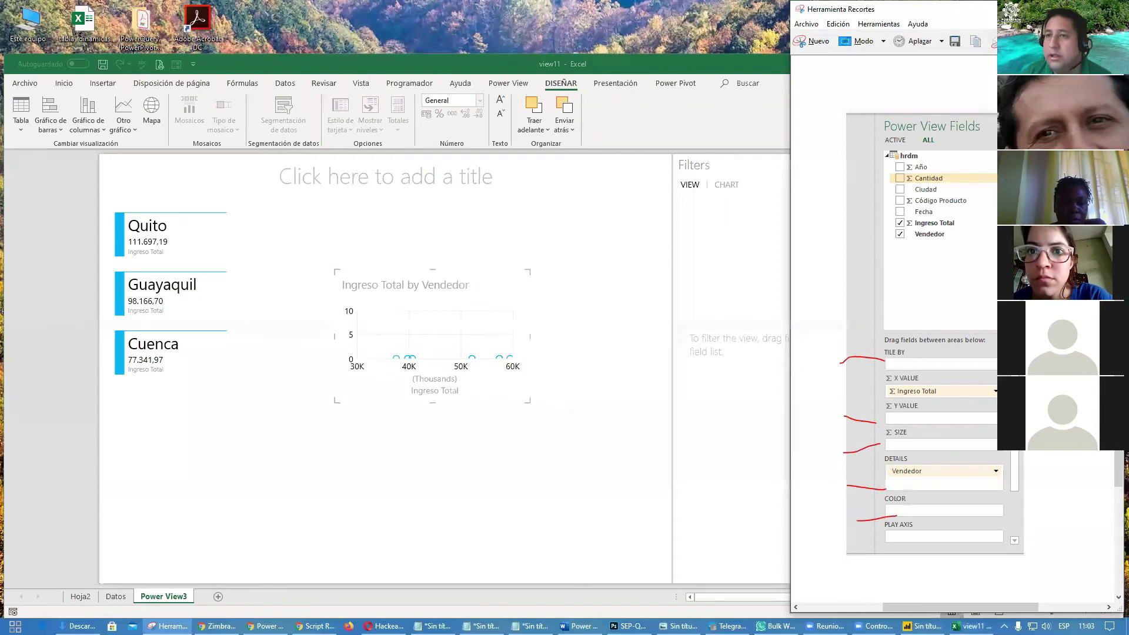
# - Return to Excel, add Ingreso Total as the scatter chart's Y VALUE and enlarge the chart
pyautogui.hotkey('alt', 'Tab')
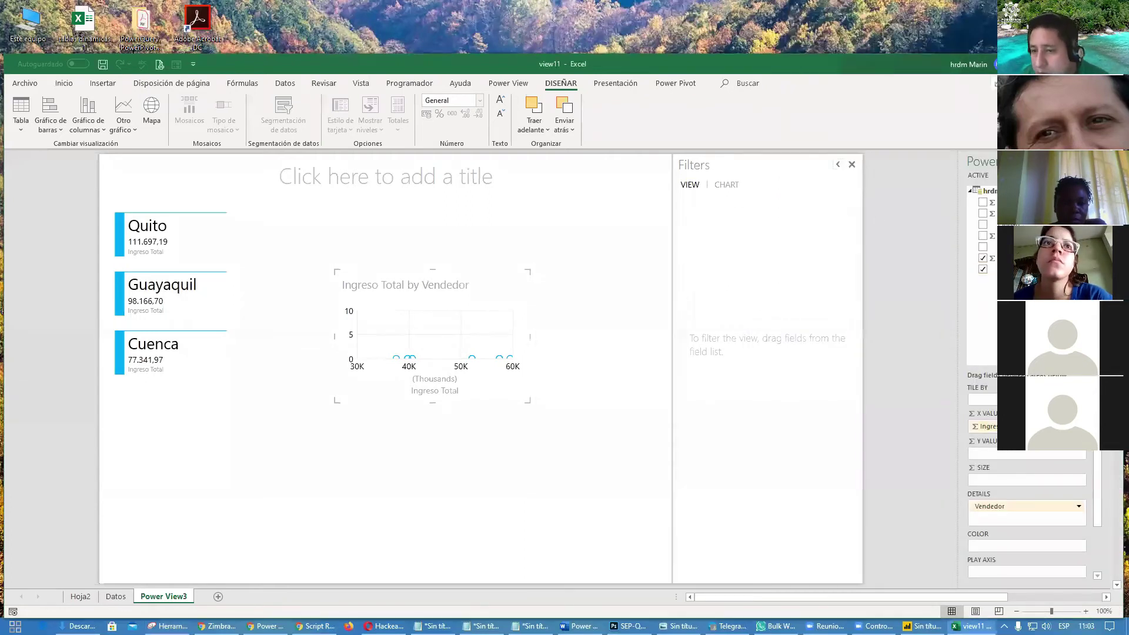
pyautogui.moveTo(975, 259); pyautogui.dragTo(1001, 456)
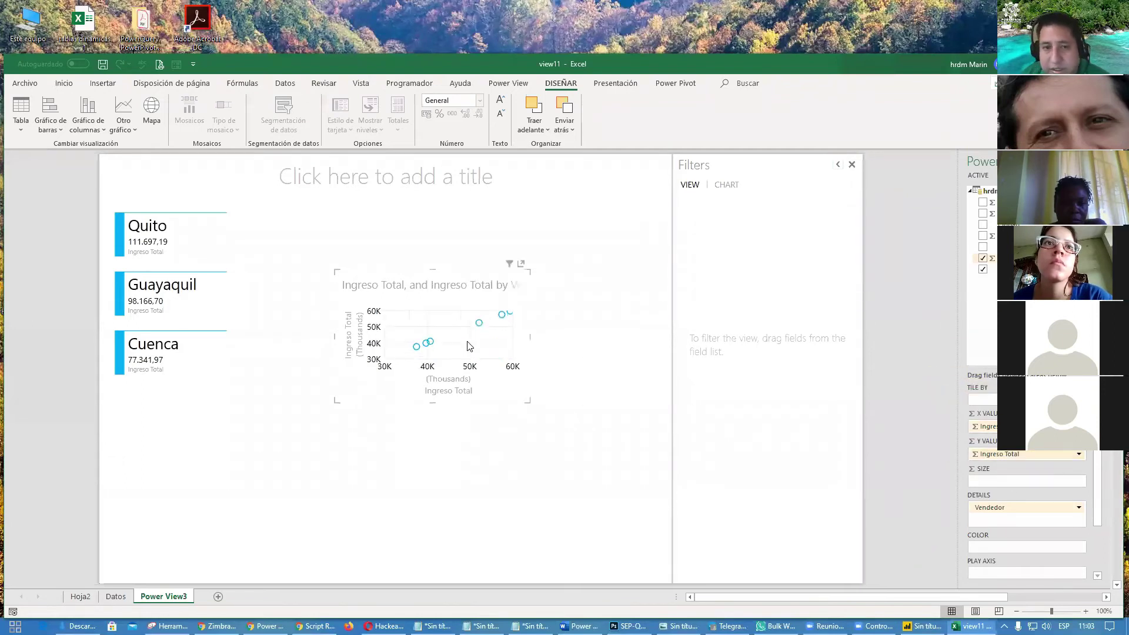
pyautogui.moveTo(529, 402); pyautogui.dragTo(579, 449)
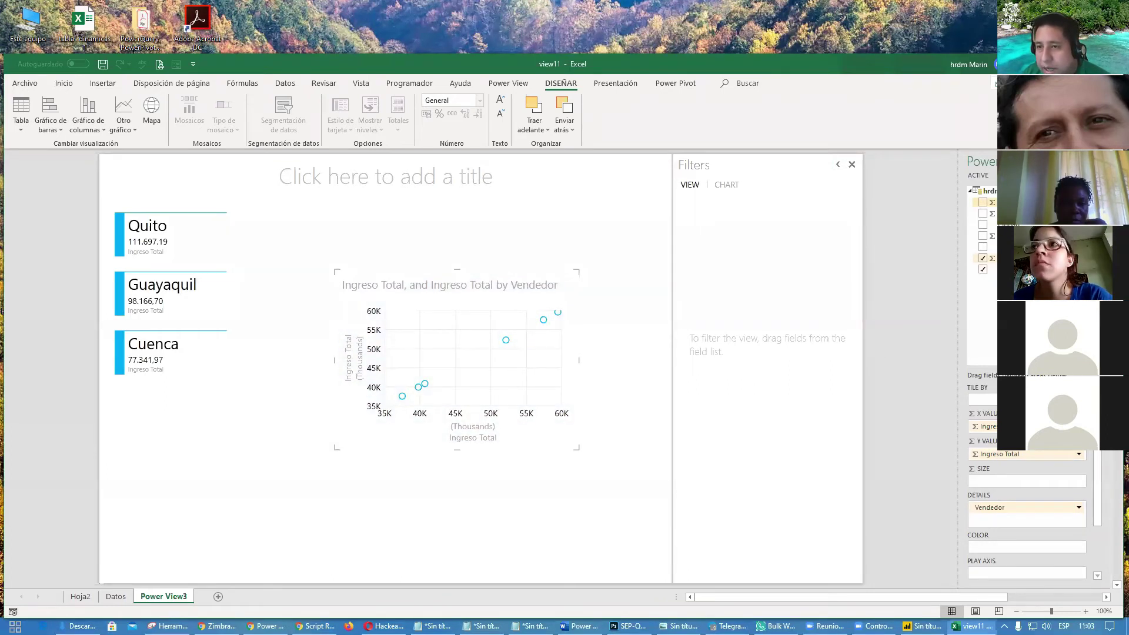
# - Add Año as the scatter chart's PLAY AXIS and Vendedor as its SIZE, and widen the chart
pyautogui.moveTo(997, 321); pyautogui.dragTo(988, 573)
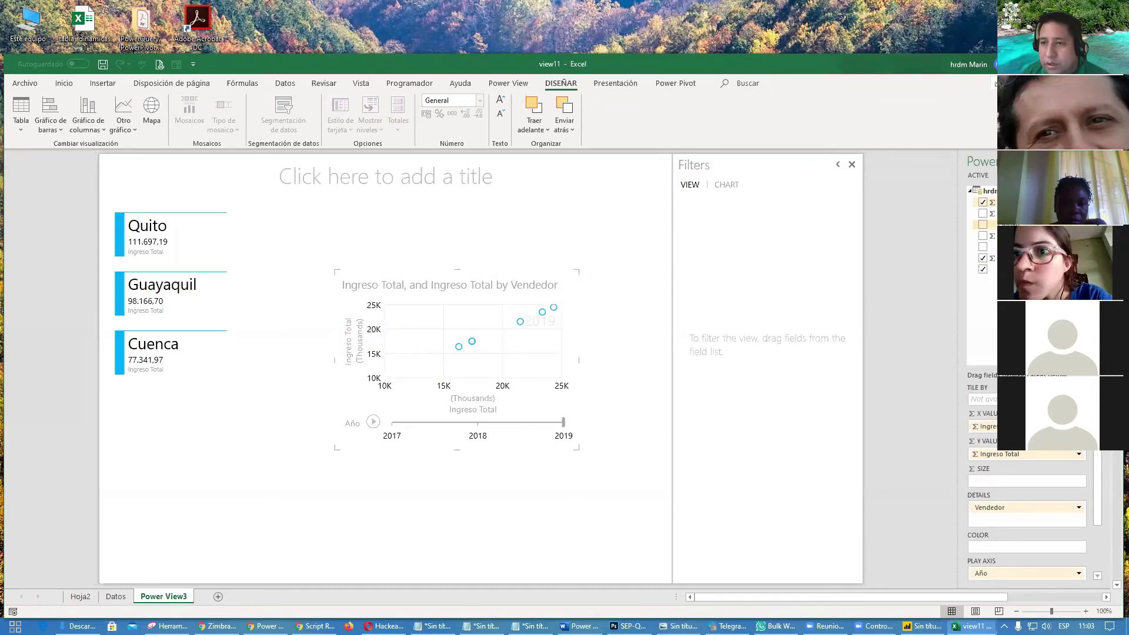
pyautogui.moveTo(992, 269); pyautogui.dragTo(1000, 481)
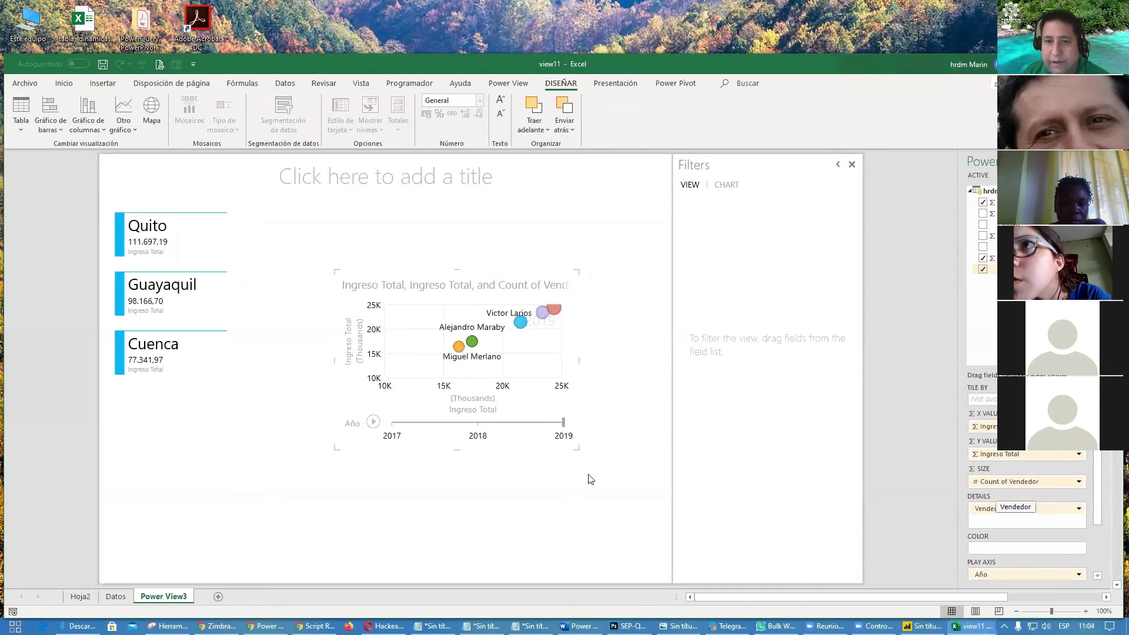
pyautogui.moveTo(580, 368); pyautogui.dragTo(625, 367)
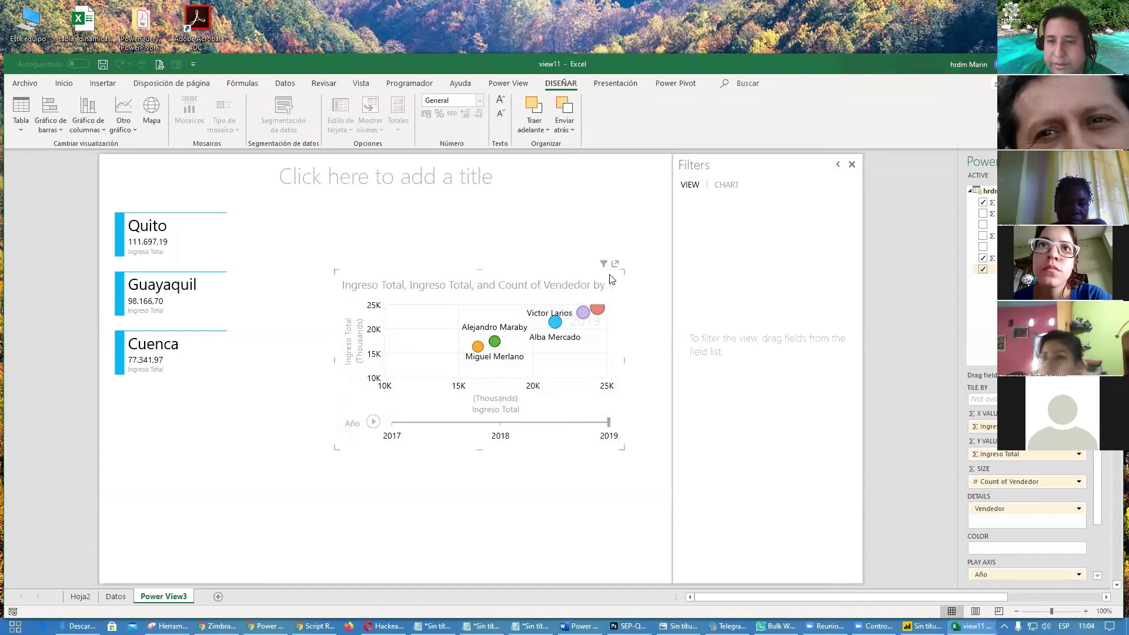
# - Expand the scatter chart to fill the report and play its animation by Año
pyautogui.click(615, 265)
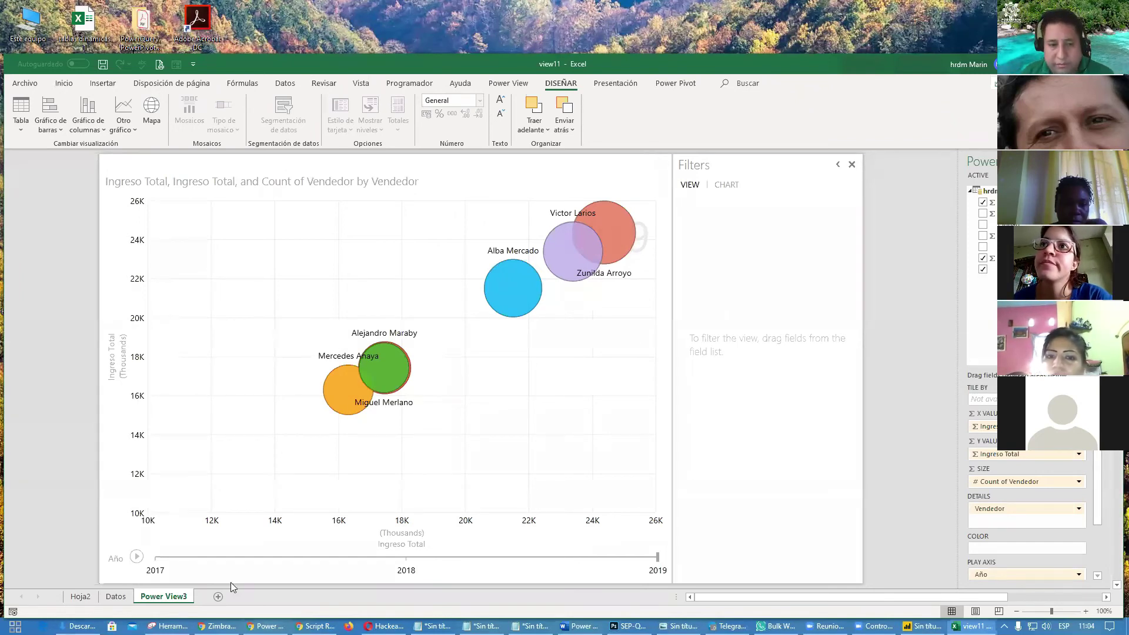
pyautogui.click(136, 557)
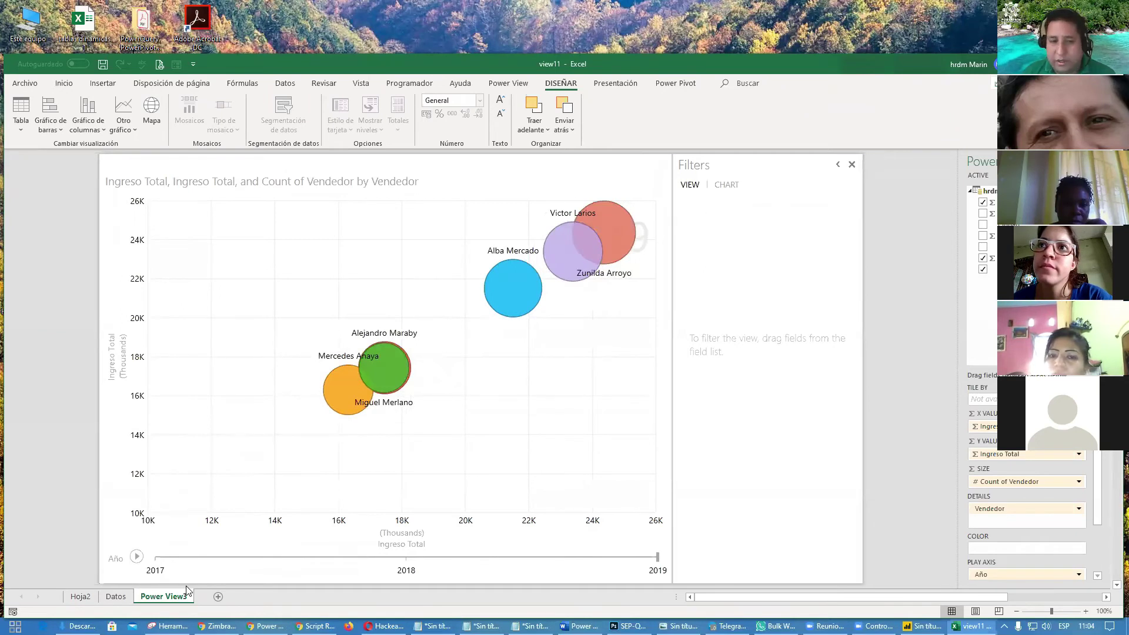
pyautogui.click(136, 557)
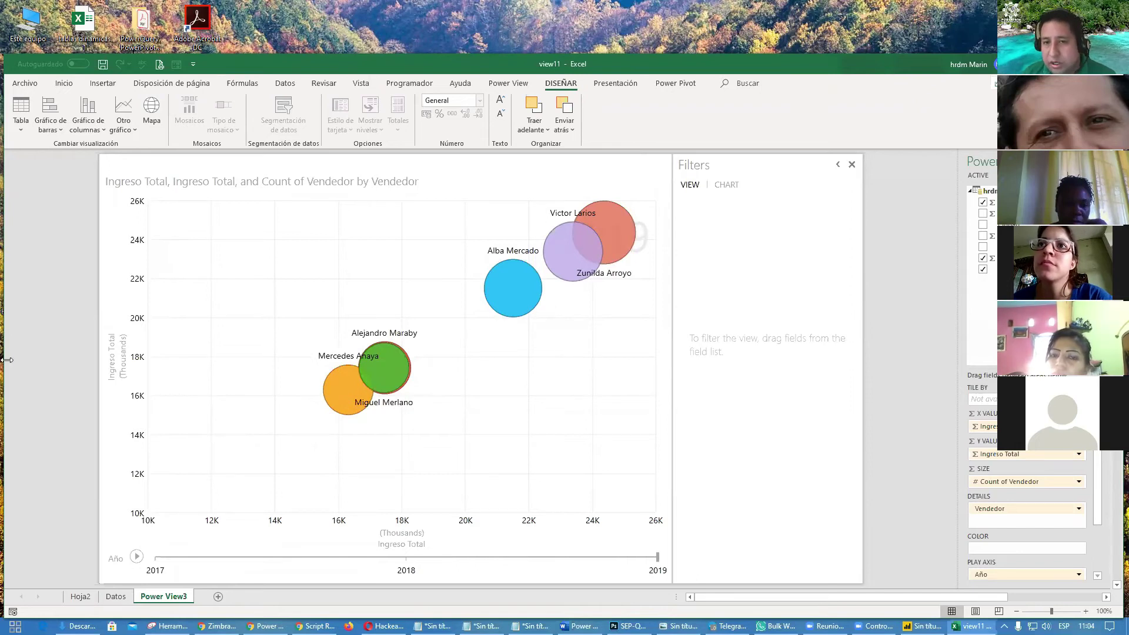
# - Highlight two sellers' bubbles one after the other and replay the Año animation for each
pyautogui.click(575, 255)
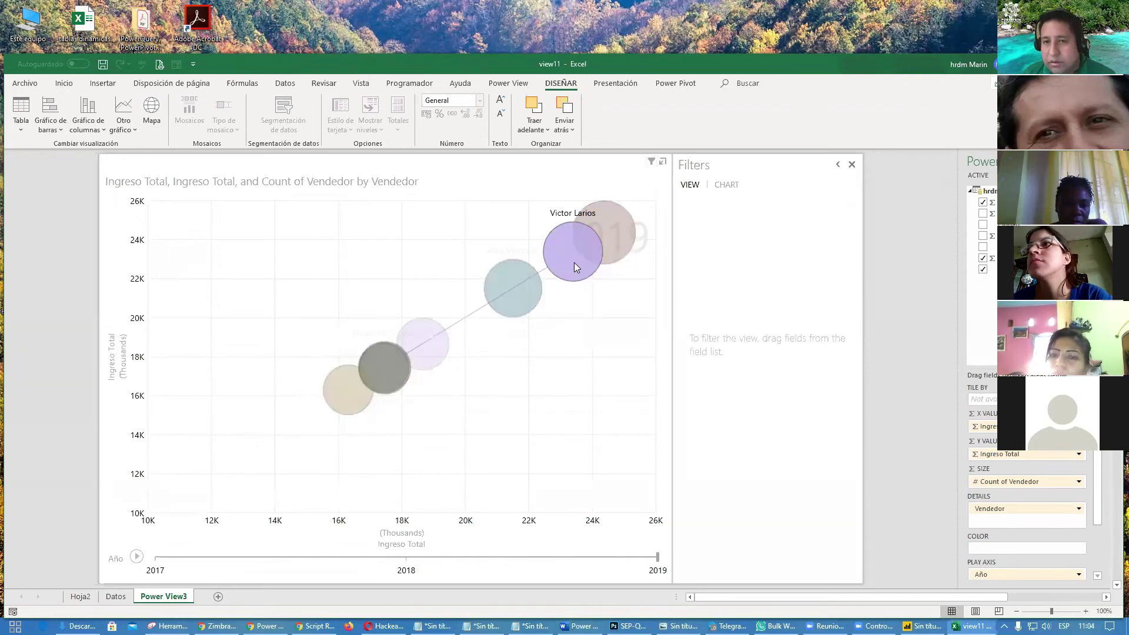
pyautogui.click(136, 558)
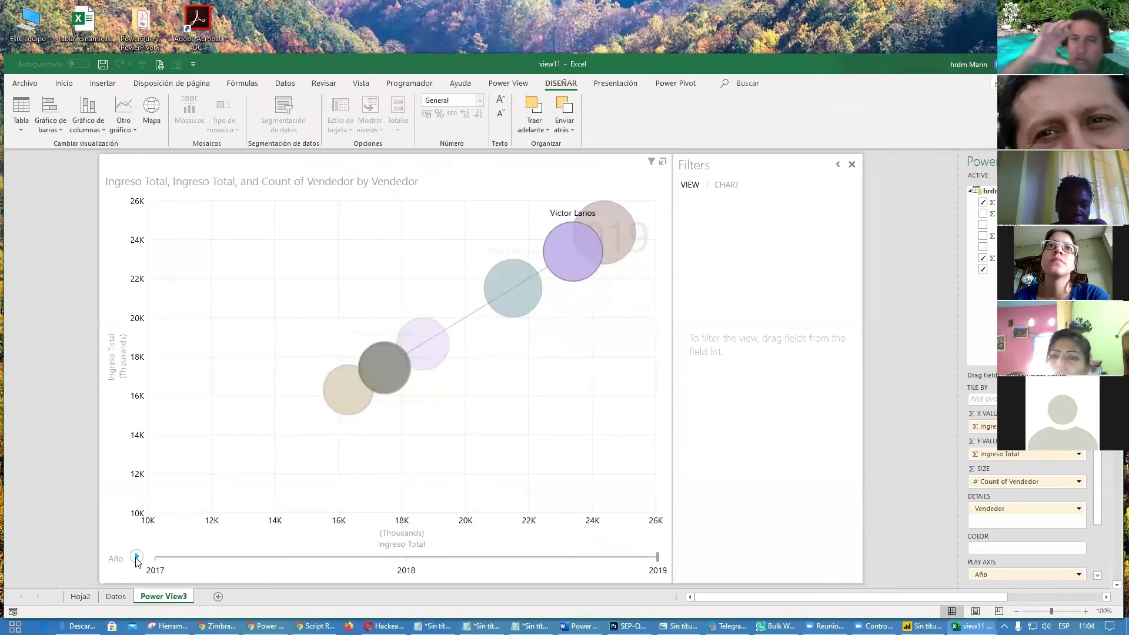
pyautogui.click(529, 302)
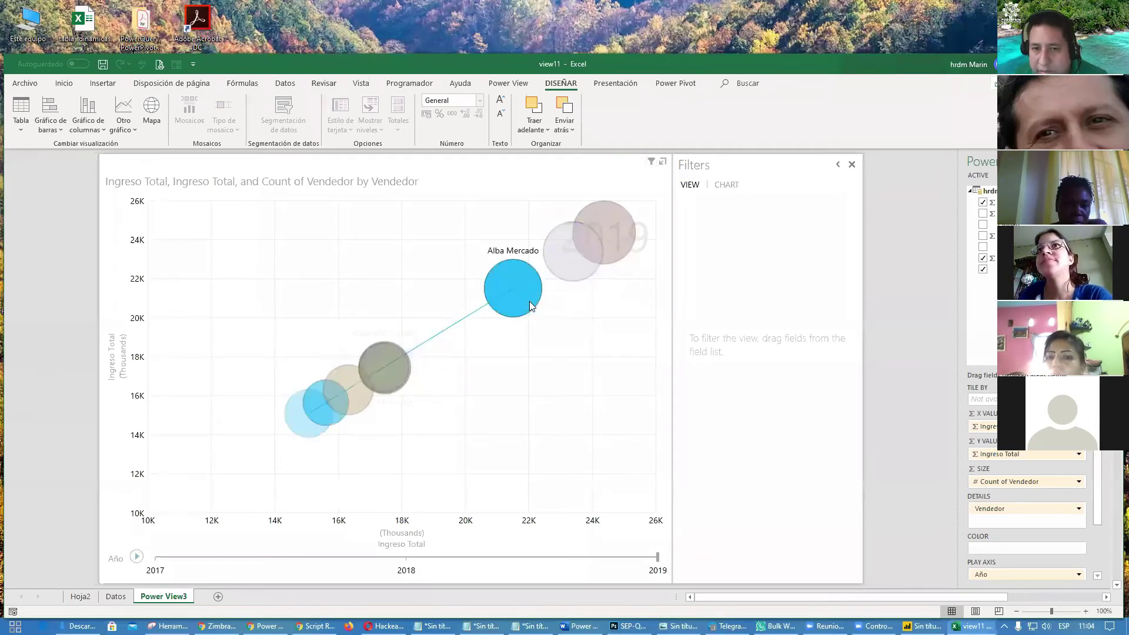
pyautogui.click(137, 557)
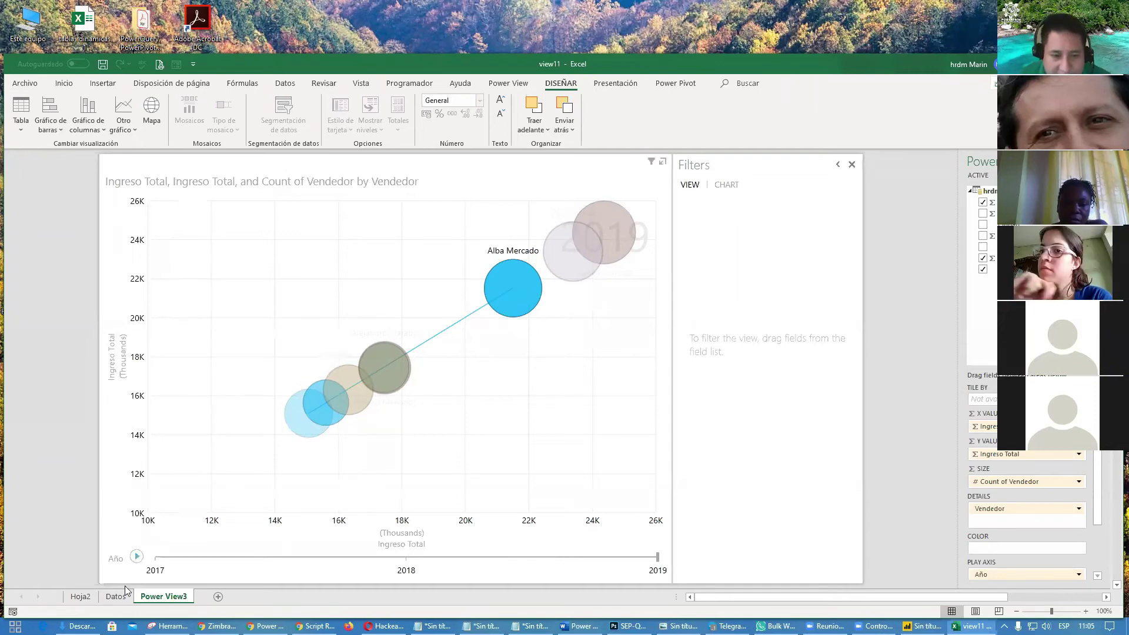
# - Delete the Power View3 sheet and display the Hoja2 dashboard
pyautogui.rightClick(171, 598)
pyautogui.click(209, 455)
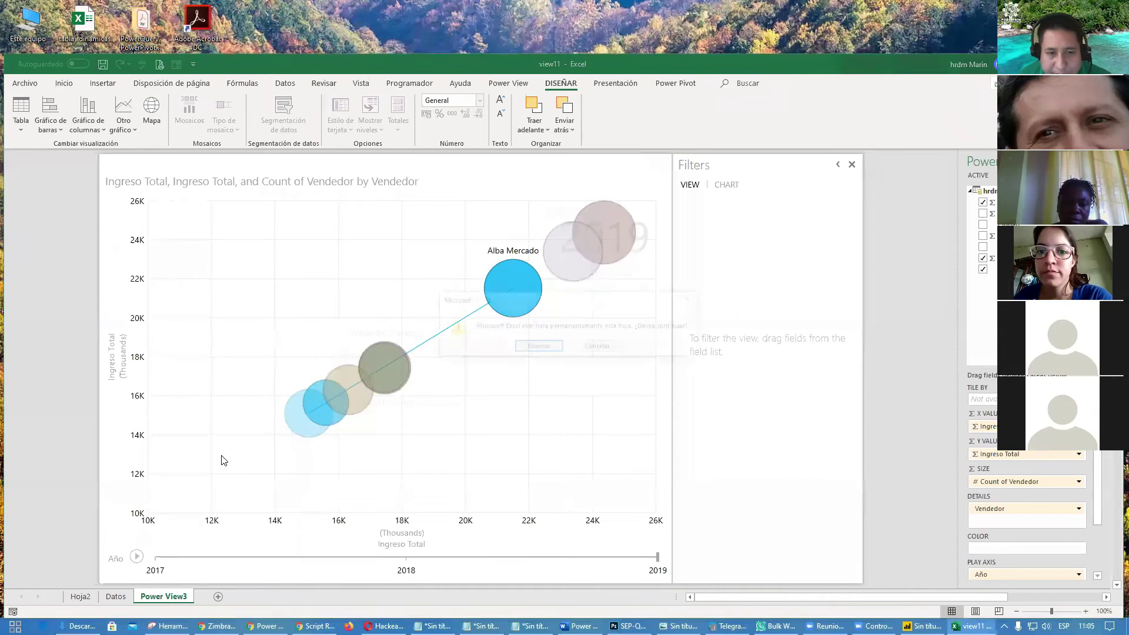
pyautogui.click(585, 349)
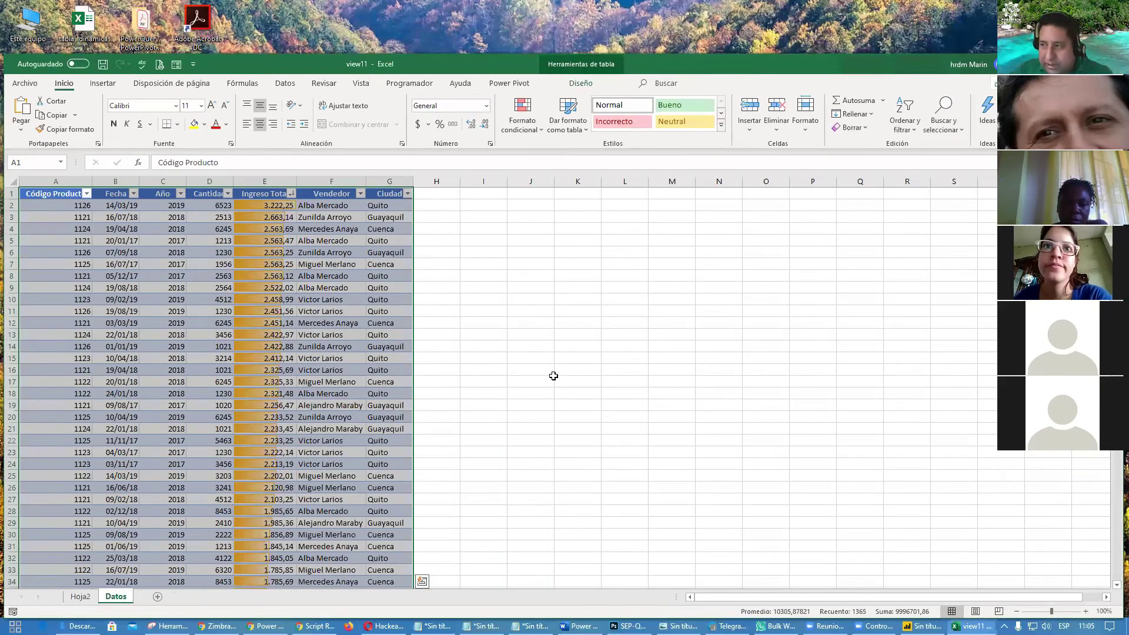
pyautogui.click(82, 596)
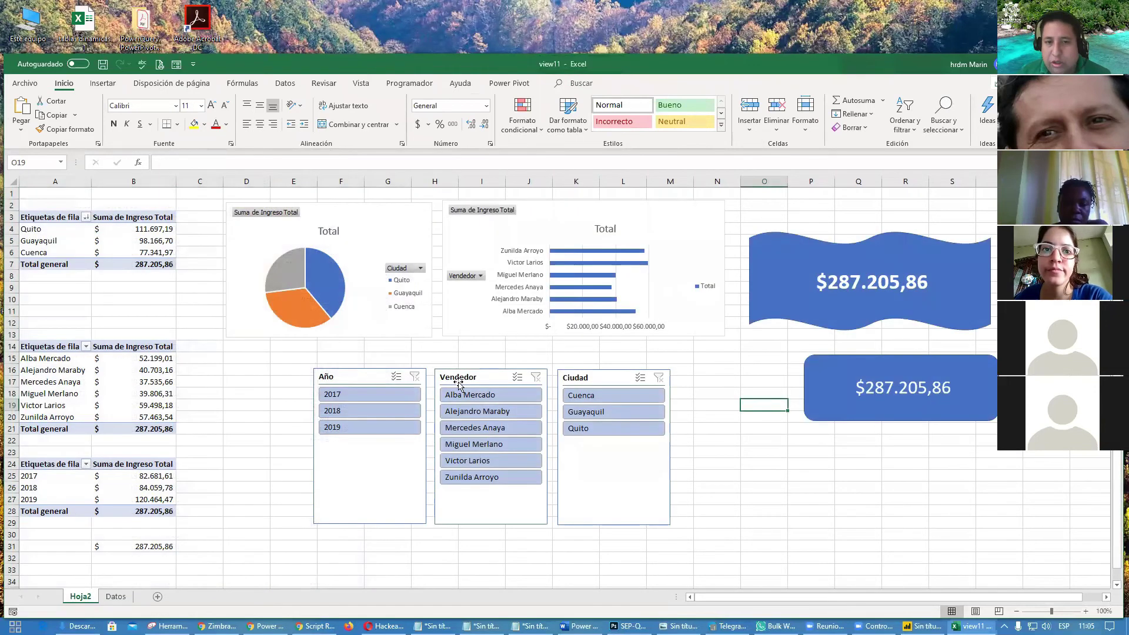
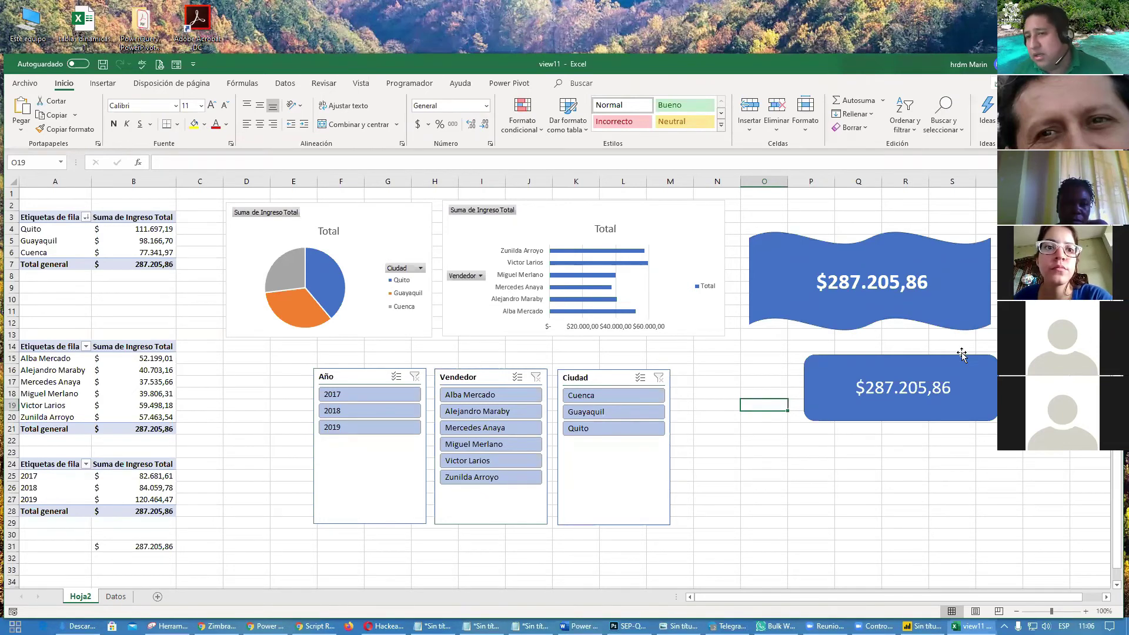
# - Move the double-wave total shape up and away from the bar chart, and raise the rounded rectangle beneath it
pyautogui.click(973, 257)
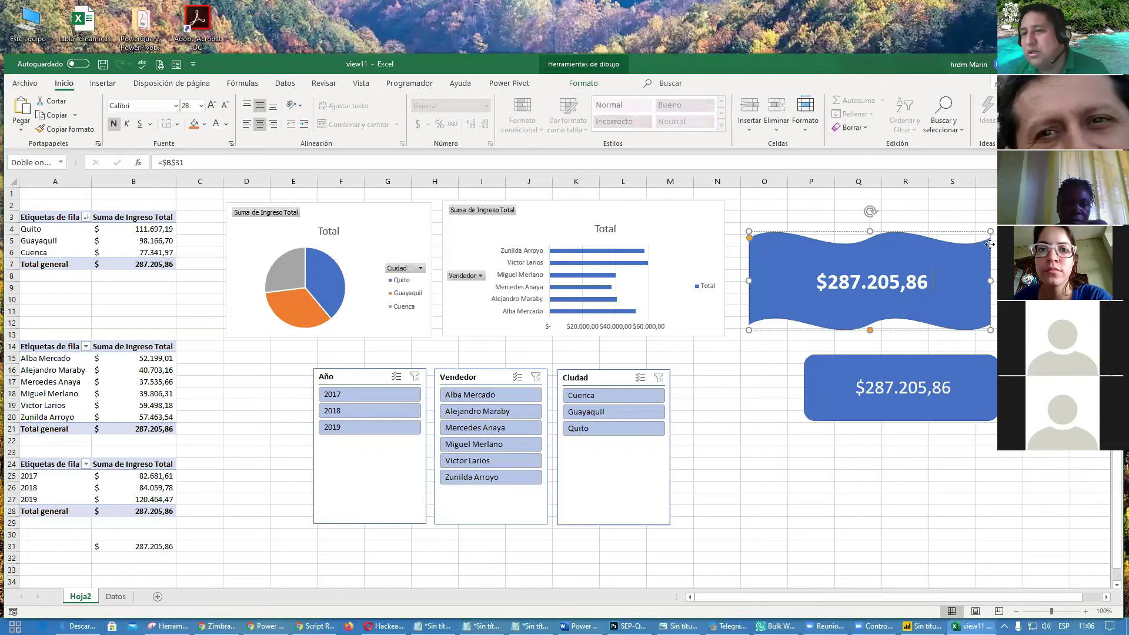
pyautogui.moveTo(974, 252); pyautogui.dragTo(1005, 216)
pyautogui.click(984, 383)
pyautogui.moveTo(983, 384); pyautogui.dragTo(986, 343)
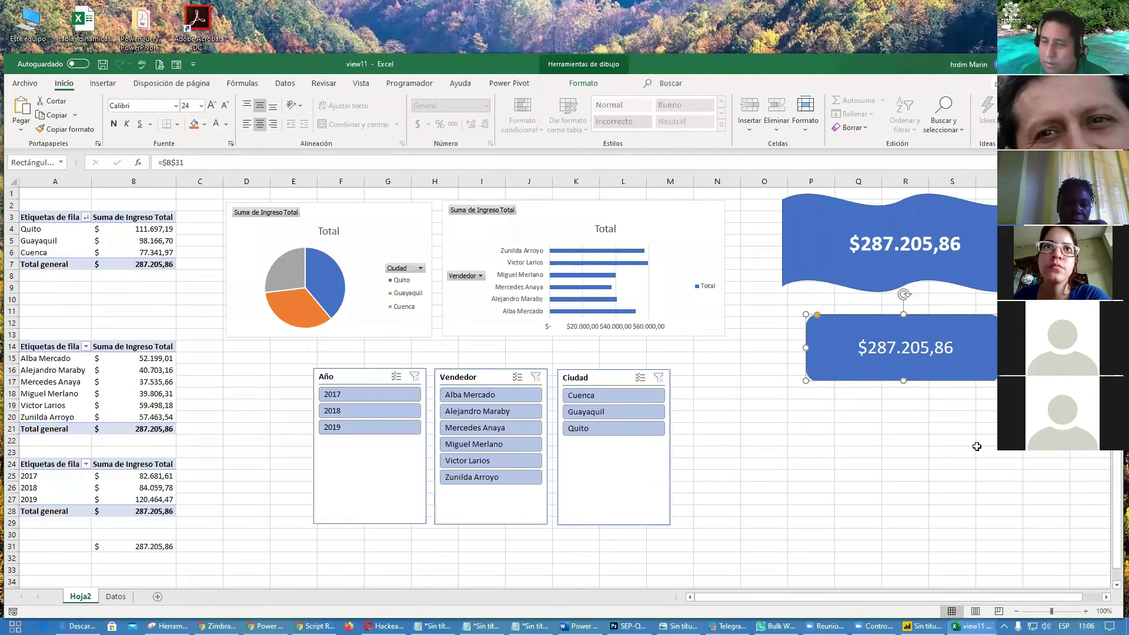
# - Insert a new Power View report and add a table with the Ciudad and Ingreso Total fields
pyautogui.click(106, 84)
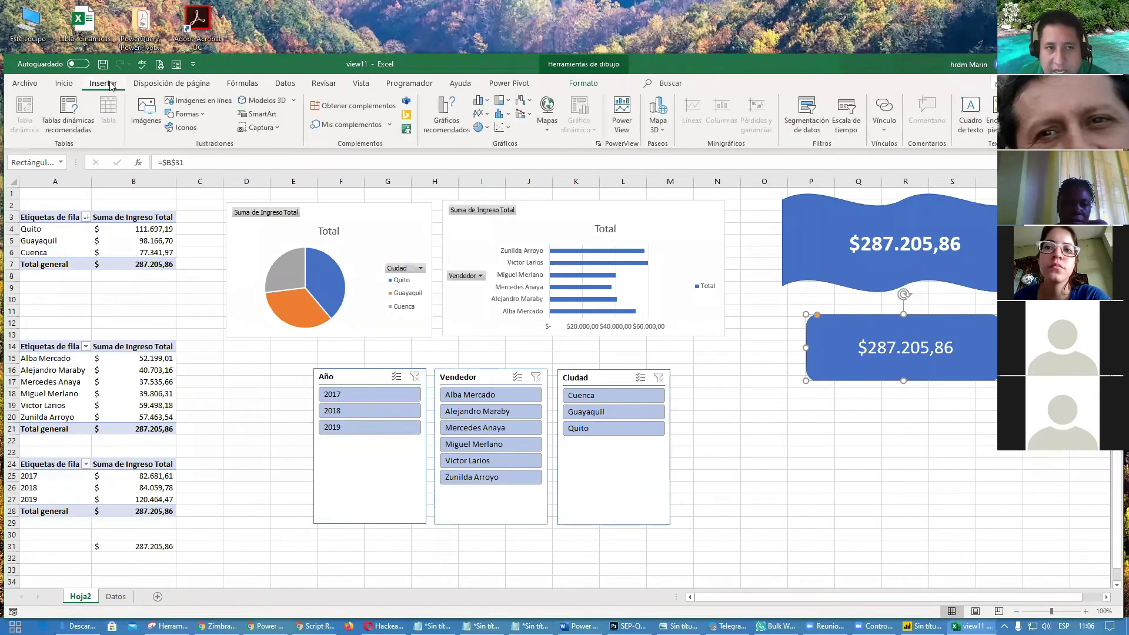
pyautogui.click(625, 114)
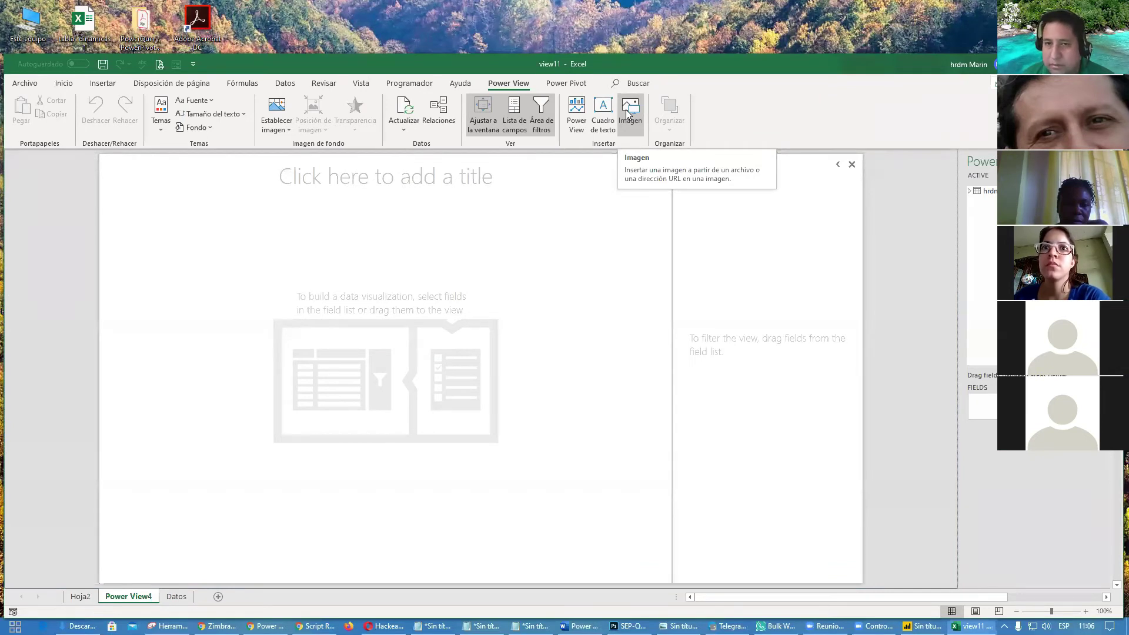
pyautogui.click(971, 191)
pyautogui.click(981, 226)
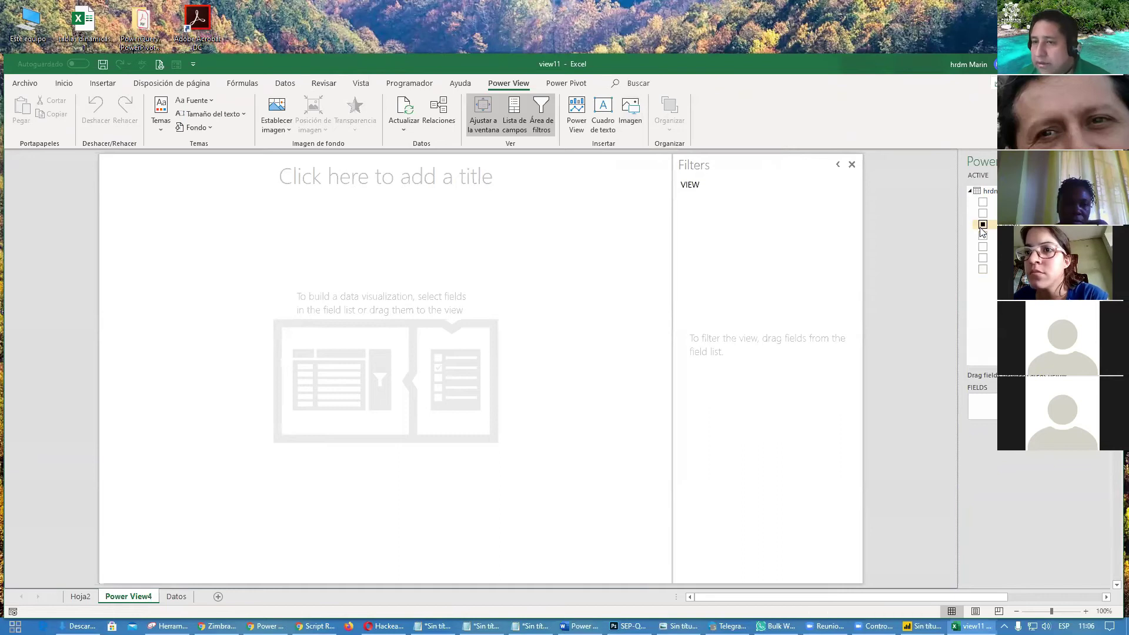
pyautogui.click(984, 259)
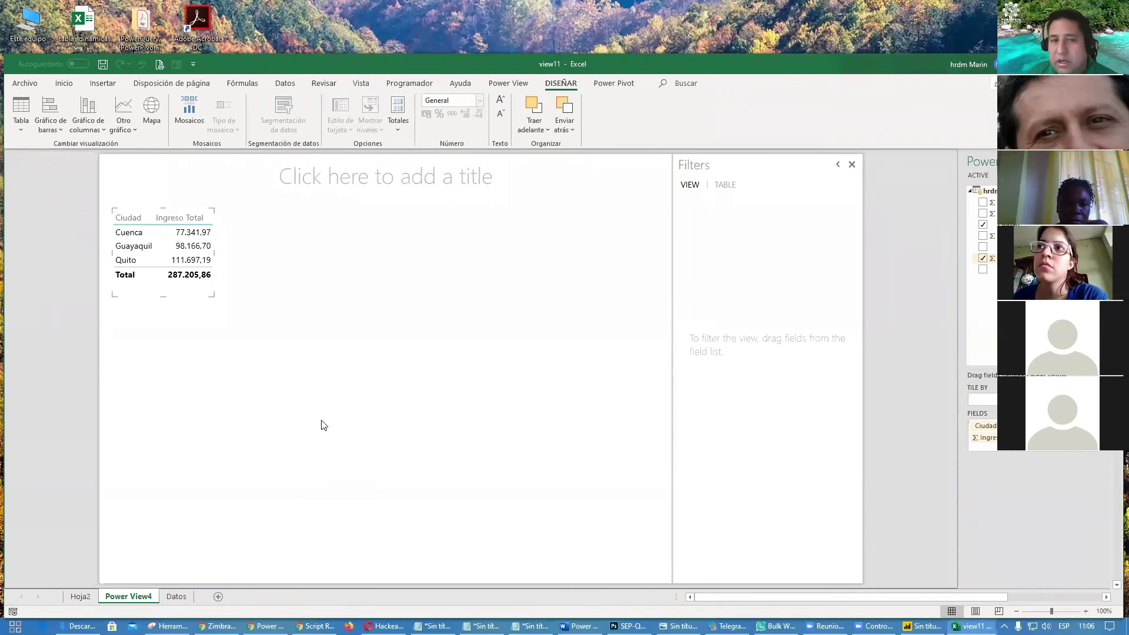
# - Sort the table by Ingreso Total in descending order, convert it to Tarjeta, and enlarge it to fit all three city cards
pyautogui.click(163, 215)
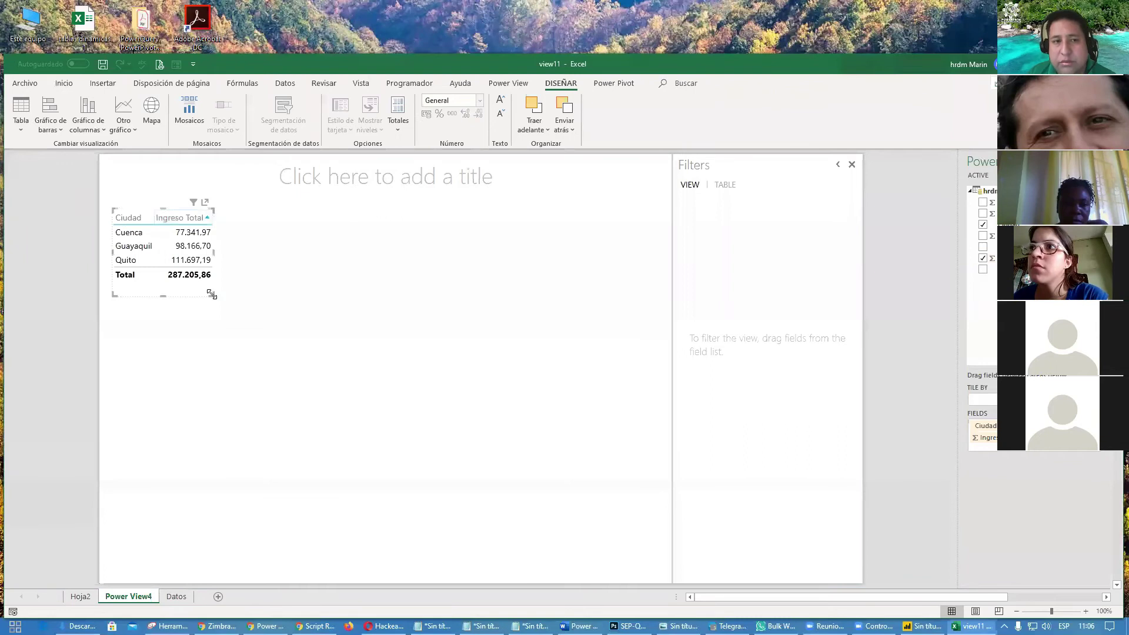
pyautogui.click(206, 220)
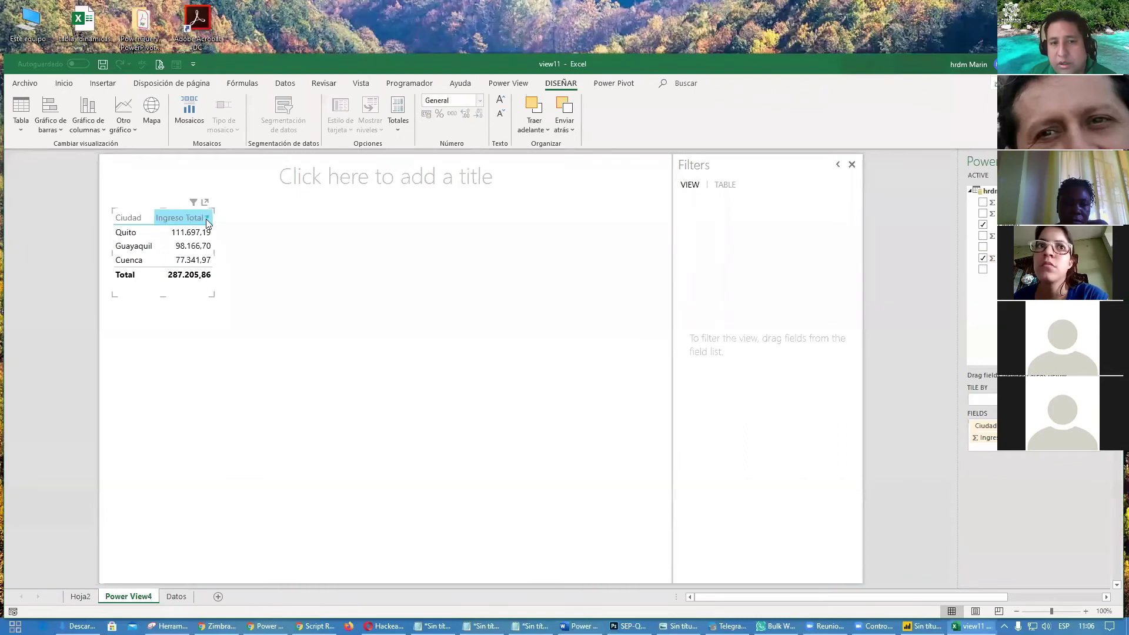
pyautogui.click(16, 131)
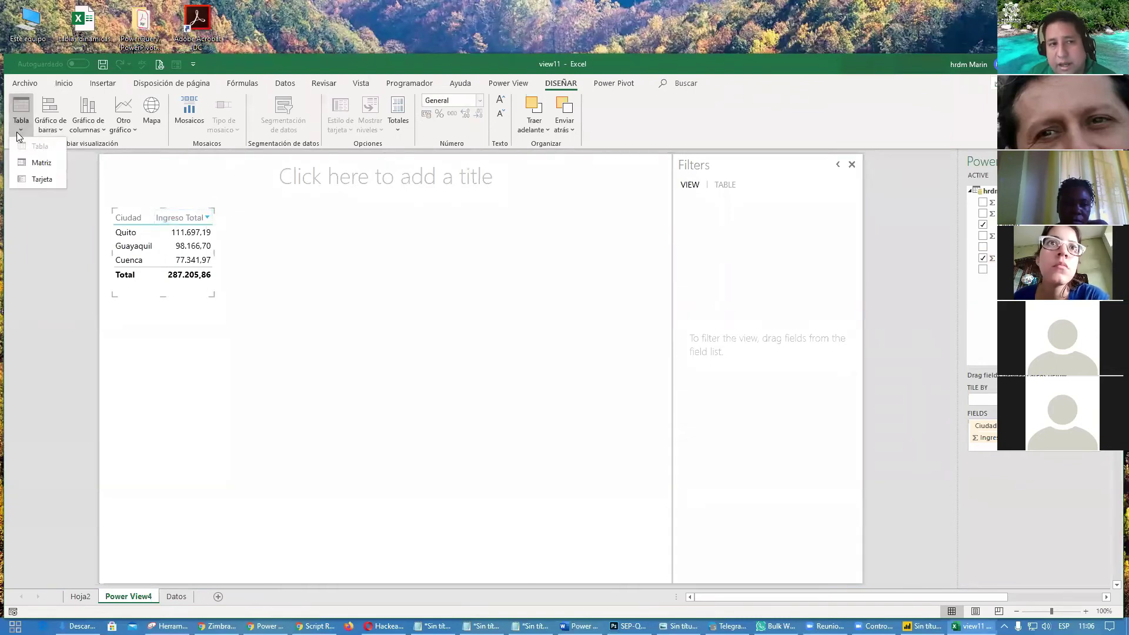
pyautogui.click(41, 181)
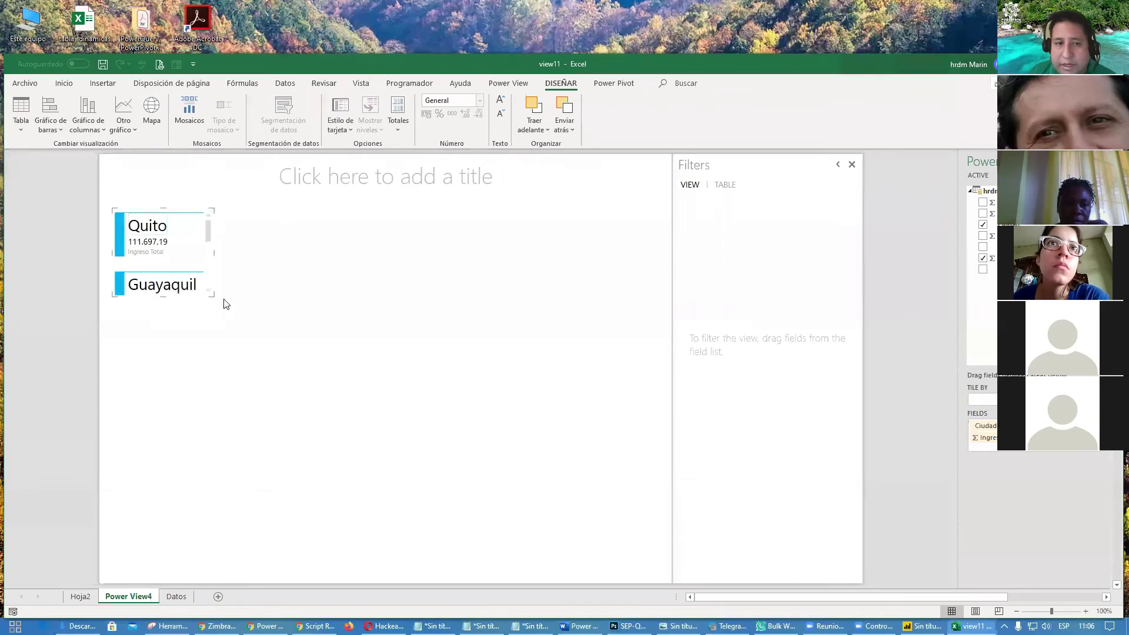
pyautogui.moveTo(211, 295); pyautogui.dragTo(272, 397)
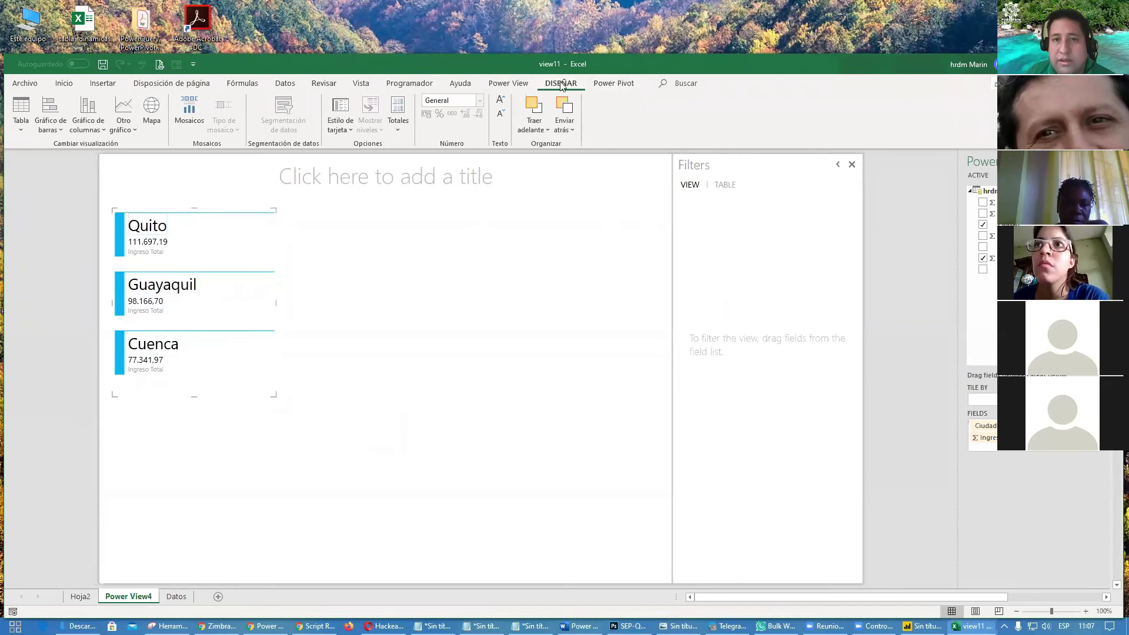
# - Try the Llamada style on the city cards with a larger frame, and undo both changes
pyautogui.click(349, 130)
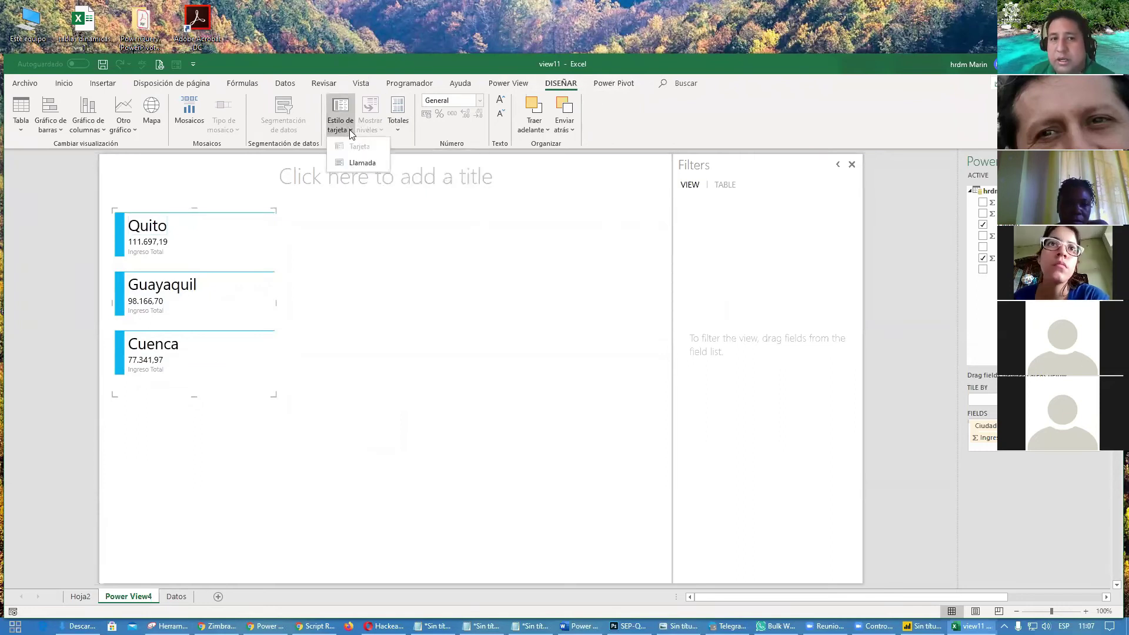
pyautogui.click(365, 163)
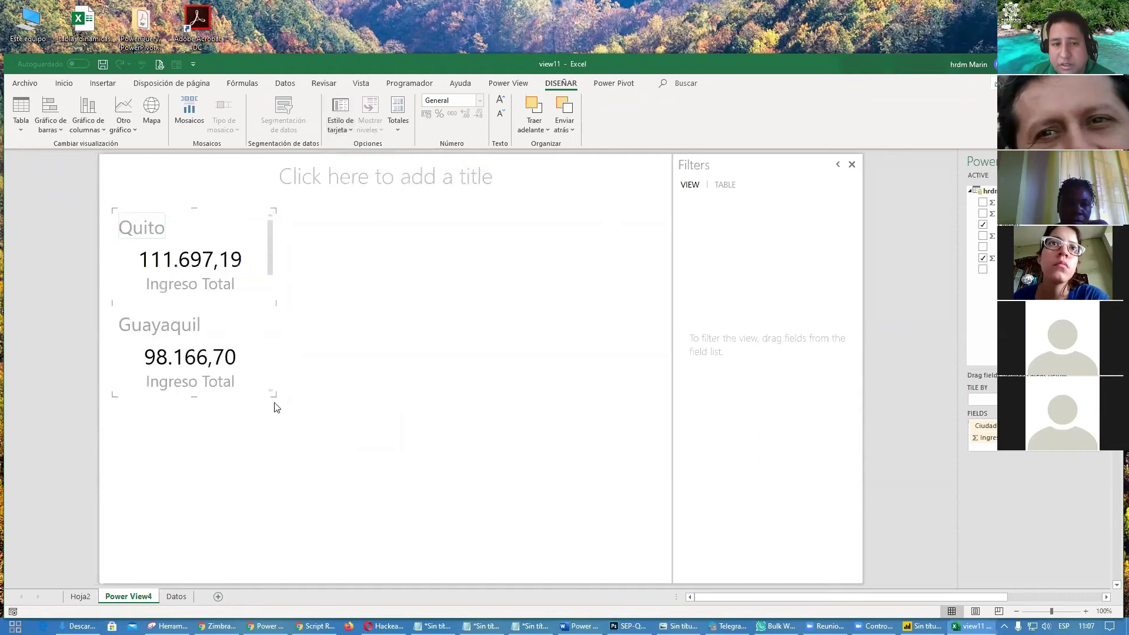
pyautogui.moveTo(272, 395); pyautogui.dragTo(300, 517)
pyautogui.moveTo(485, 626)
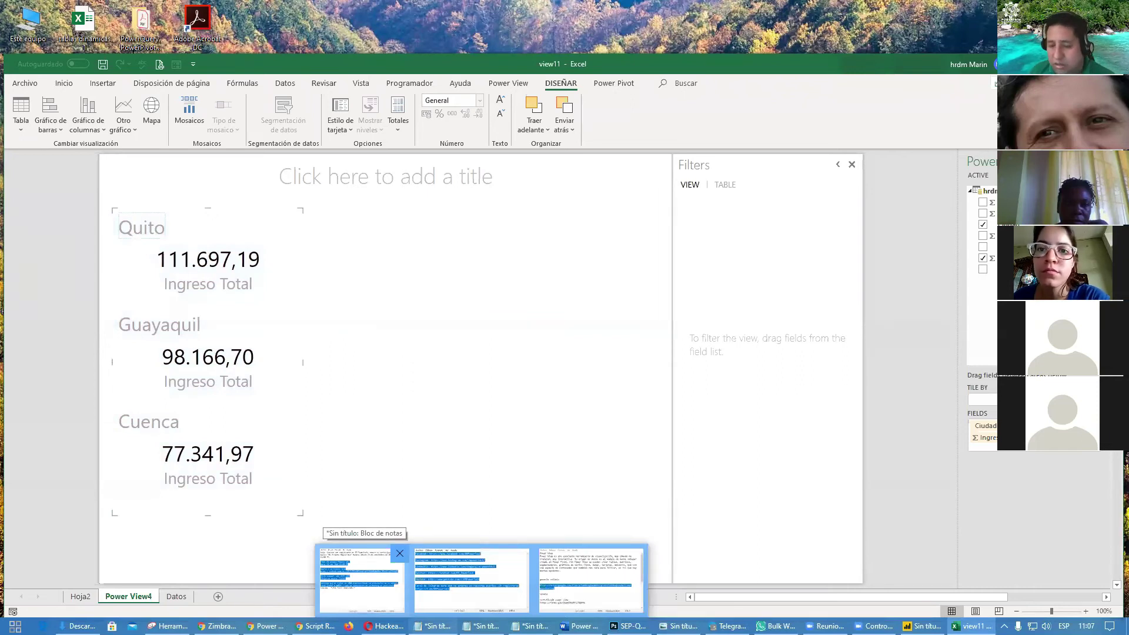
pyautogui.hotkey('ctrl', 'z')
pyautogui.hotkey('ctrl', 'z')
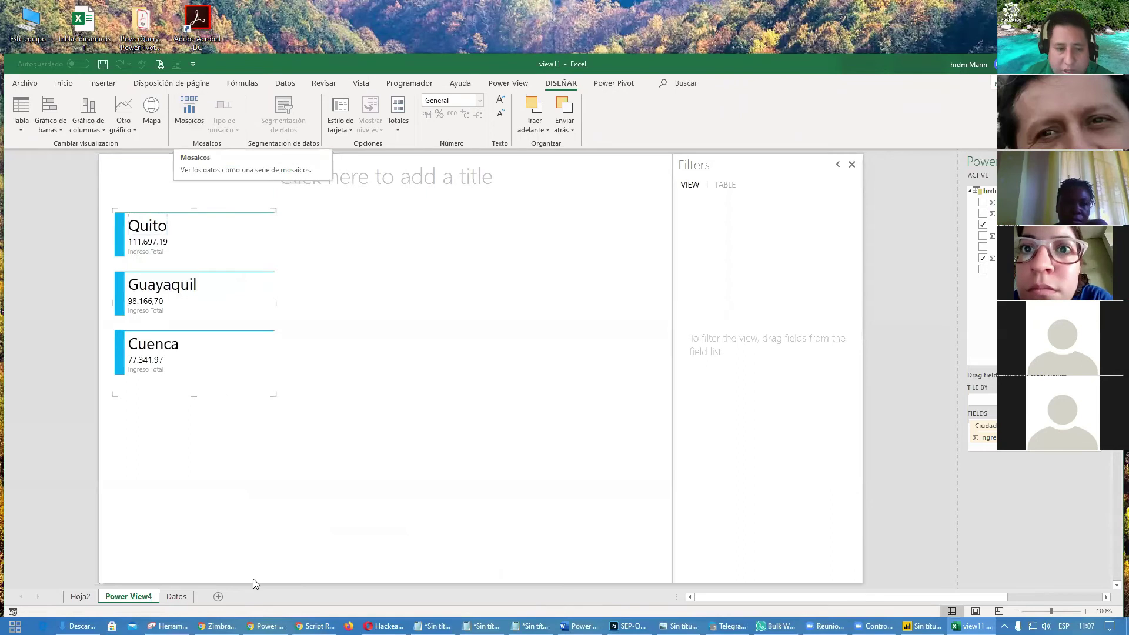
# - Switch to Herramienta Recortes and capture the Power View report showing the city cards and design commands
pyautogui.click(168, 626)
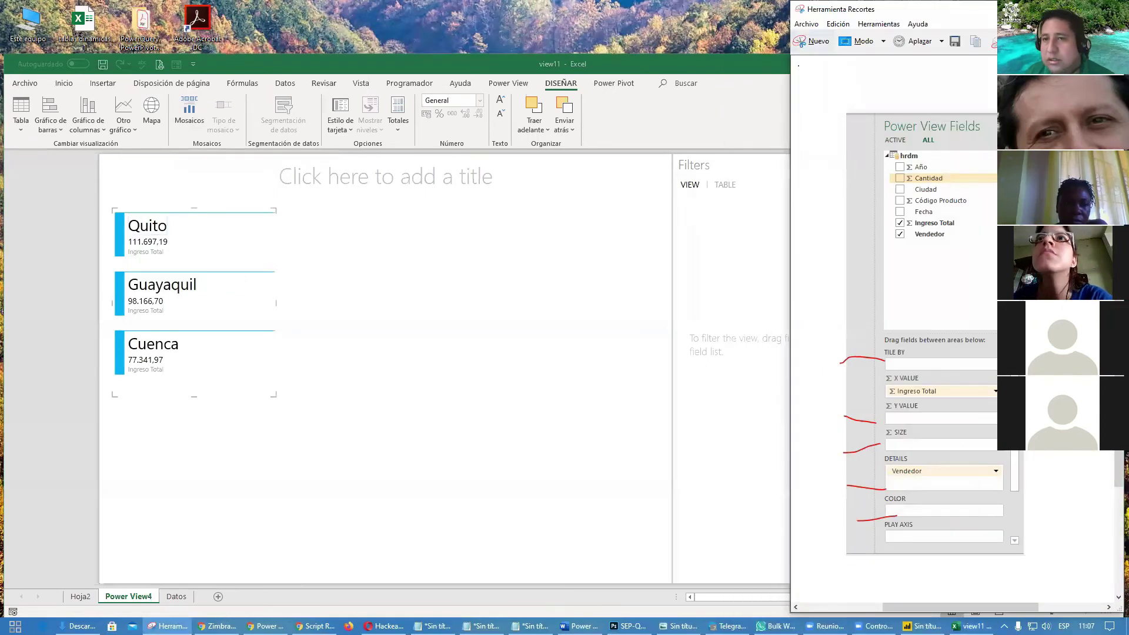
pyautogui.click(814, 41)
pyautogui.moveTo(4, 87); pyautogui.dragTo(803, 491)
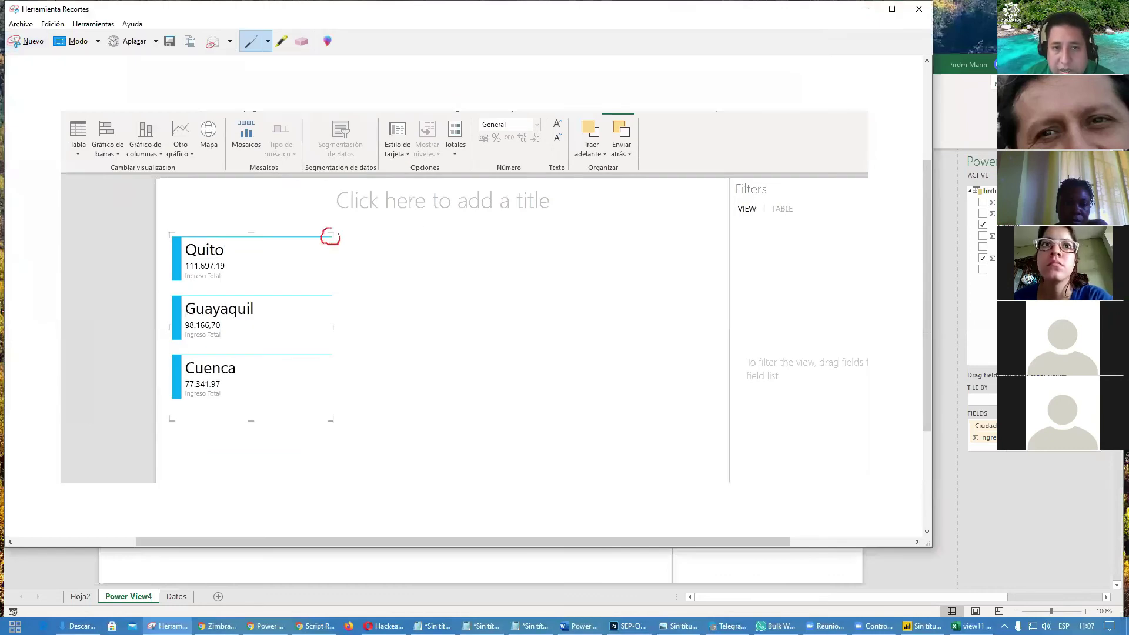
# - Mark the card frame's handle and the Estilo de tarjeta command in red on the capture, link them with lines, and minimize the snipping window
pyautogui.moveTo(251, 223); pyautogui.dragTo(265, 222)
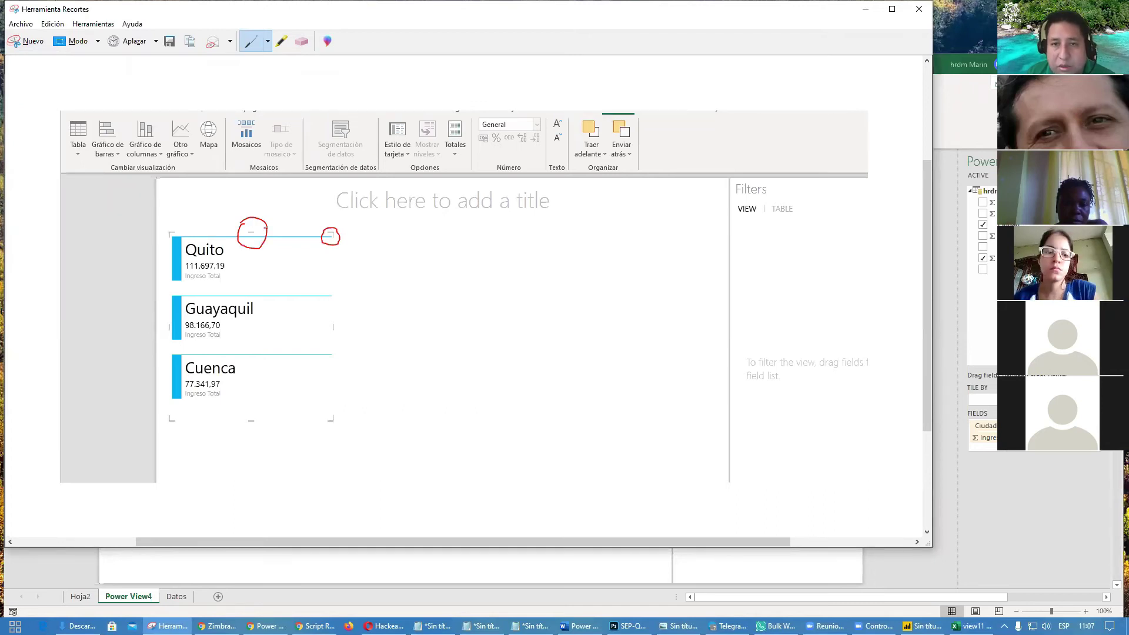
pyautogui.moveTo(641, 9); pyautogui.dragTo(669, 37)
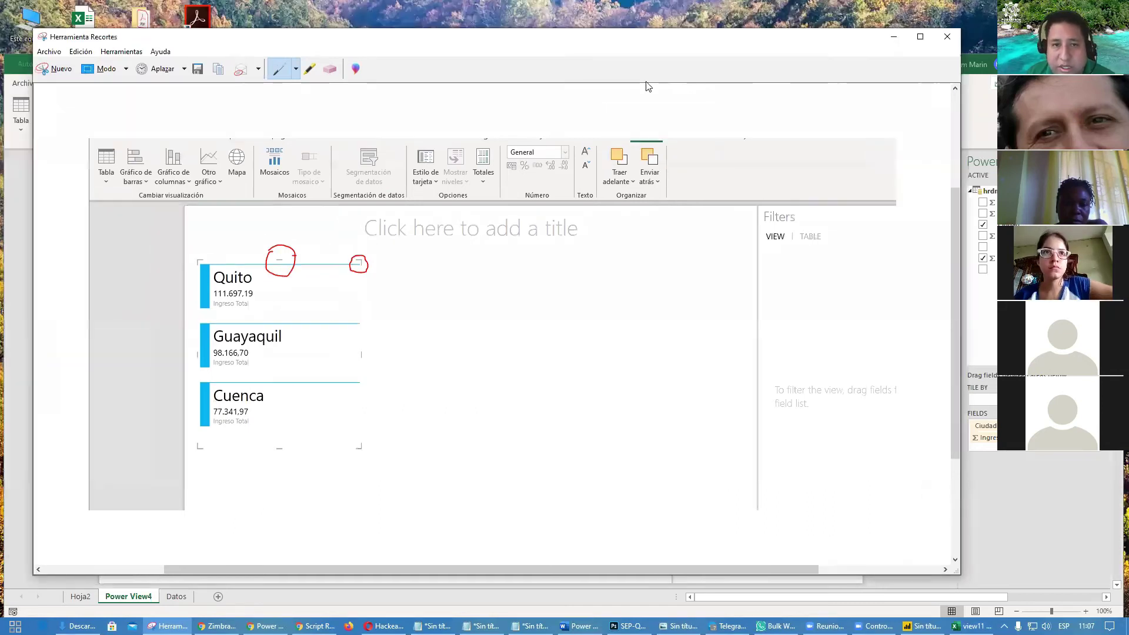
pyautogui.moveTo(294, 254)
pyautogui.mouseDown()
pyautogui.moveTo(487, 111)
pyautogui.moveTo(532, 121)
pyautogui.moveTo(475, 106)
pyautogui.moveTo(488, 120)
pyautogui.moveTo(428, 146)
pyautogui.mouseUp()
pyautogui.moveTo(420, 193); pyautogui.dragTo(440, 152)
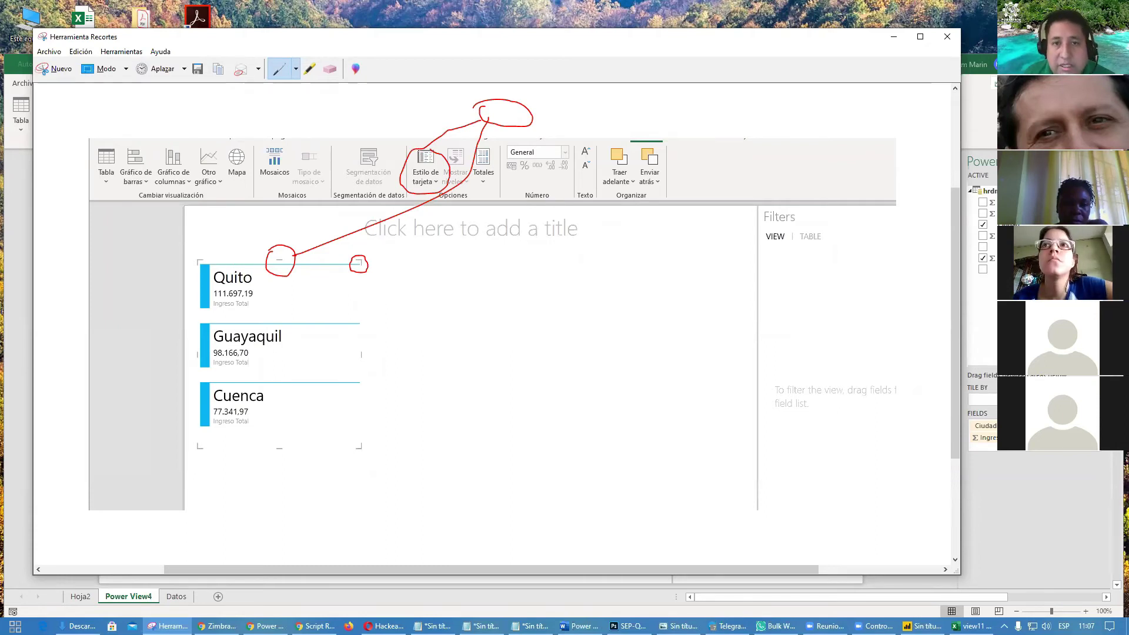
pyautogui.moveTo(418, 150)
pyautogui.mouseDown()
pyautogui.moveTo(378, 122)
pyautogui.moveTo(257, 150)
pyautogui.moveTo(293, 165)
pyautogui.moveTo(280, 150)
pyautogui.mouseUp()
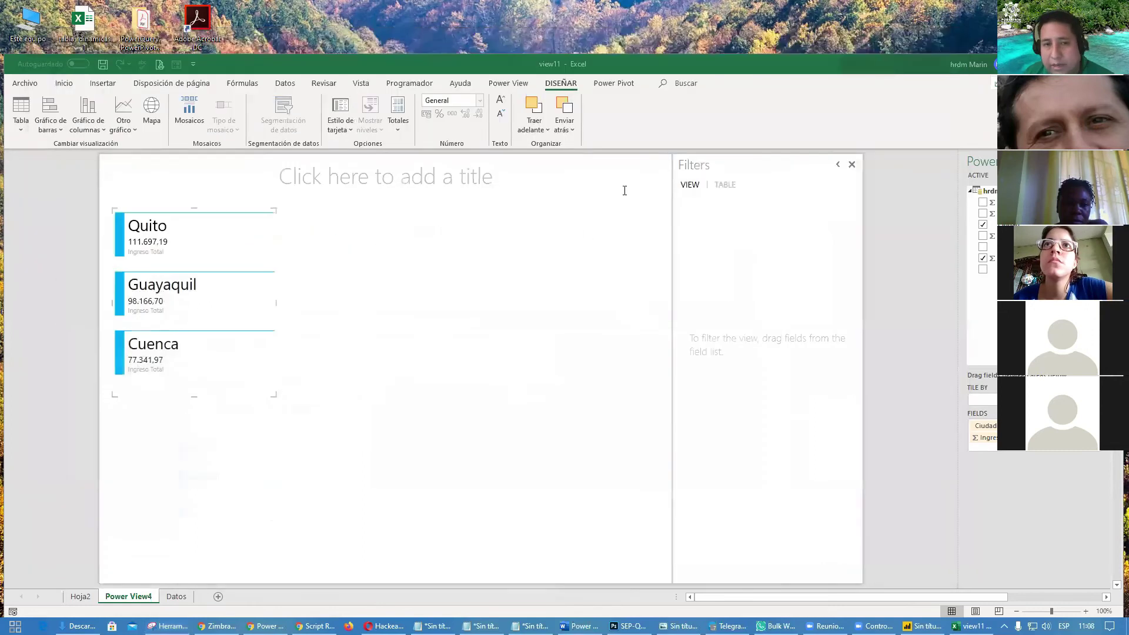
pyautogui.click(894, 36)
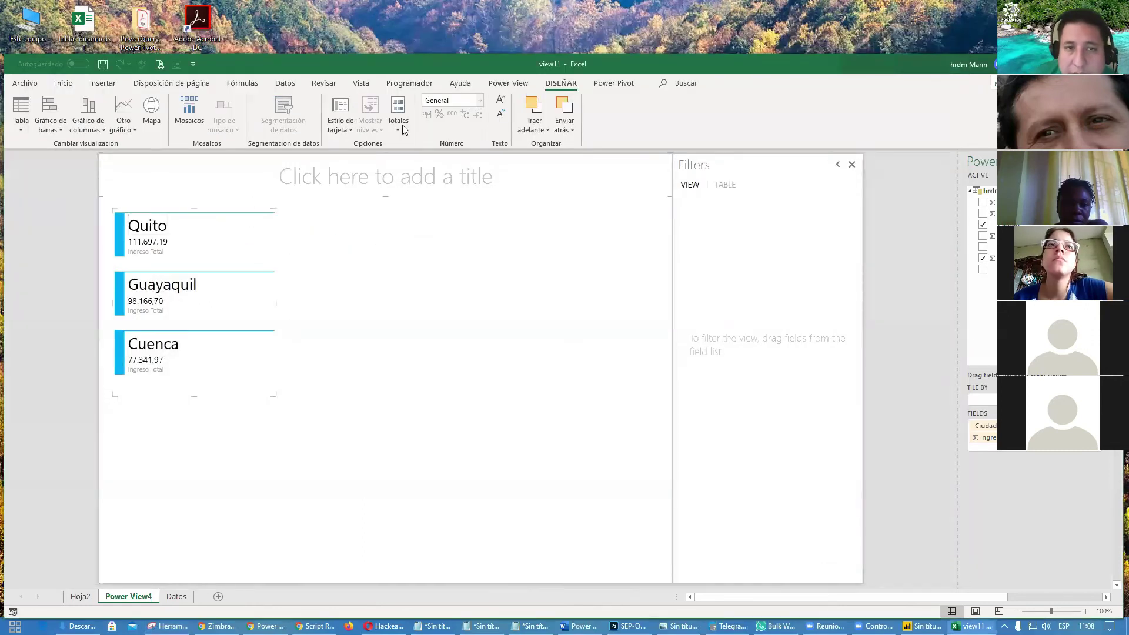
# - Try the Llamada style on the city cards once more
pyautogui.click(348, 129)
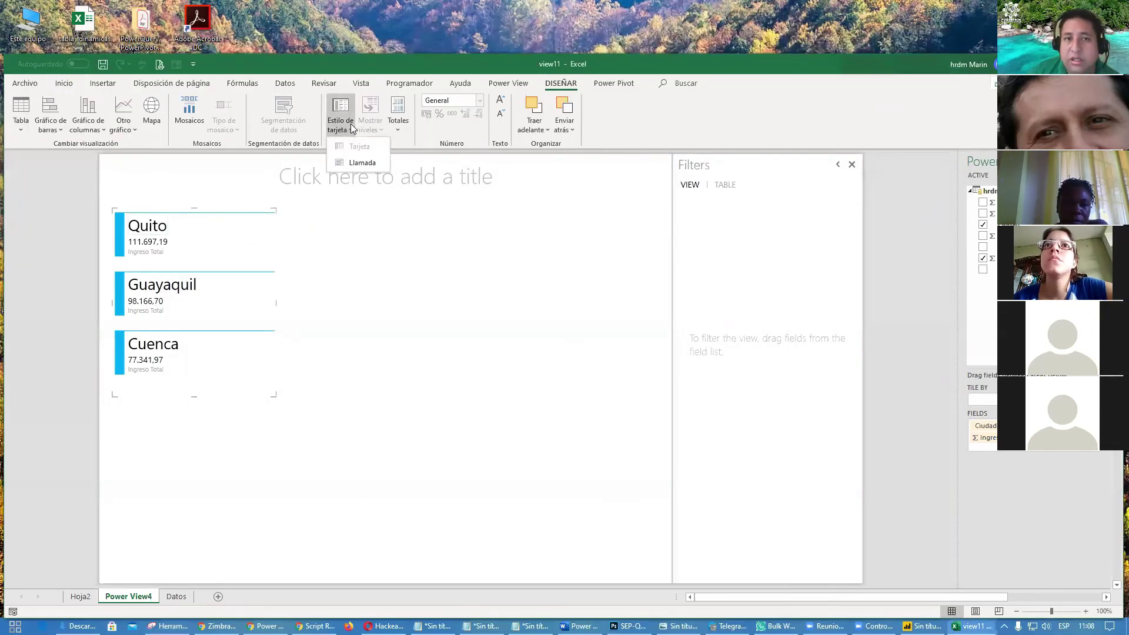
pyautogui.click(364, 160)
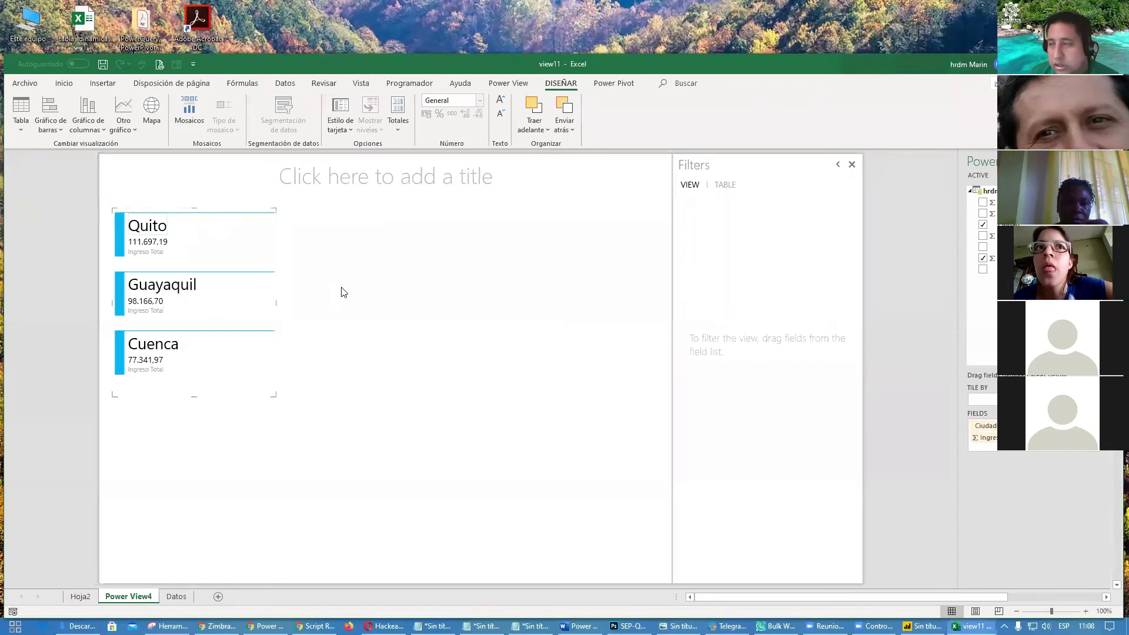
# - Turn the city cards into Mosaicos by Ciudad, then widen the container to fit all tiles and shorten it around the card
pyautogui.click(187, 120)
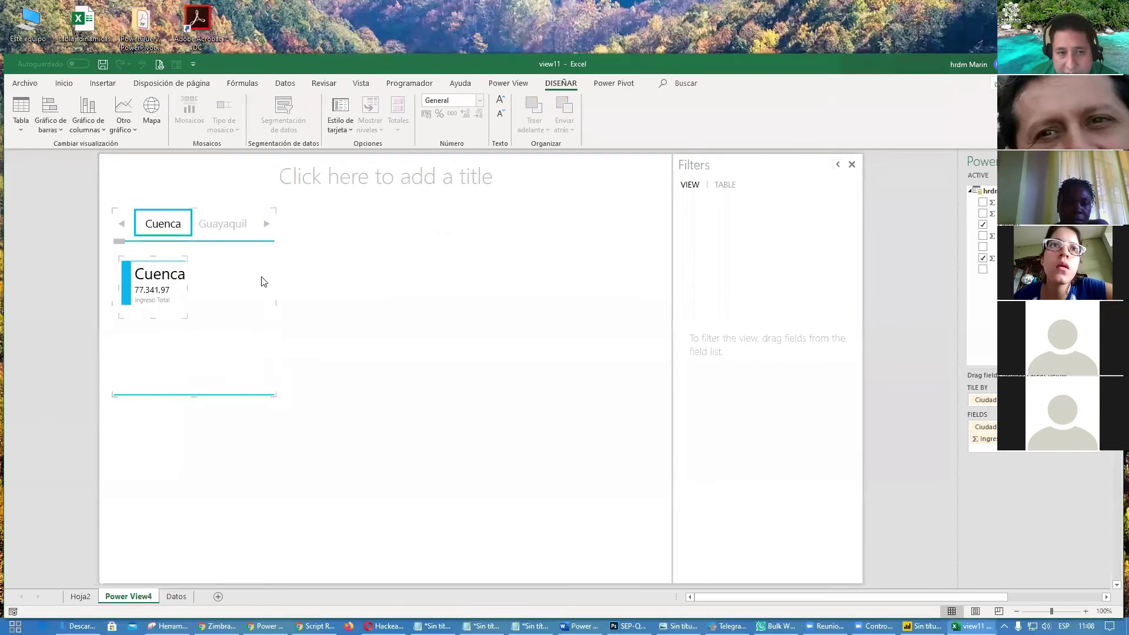
pyautogui.click(249, 212)
pyautogui.moveTo(276, 302); pyautogui.dragTo(352, 302)
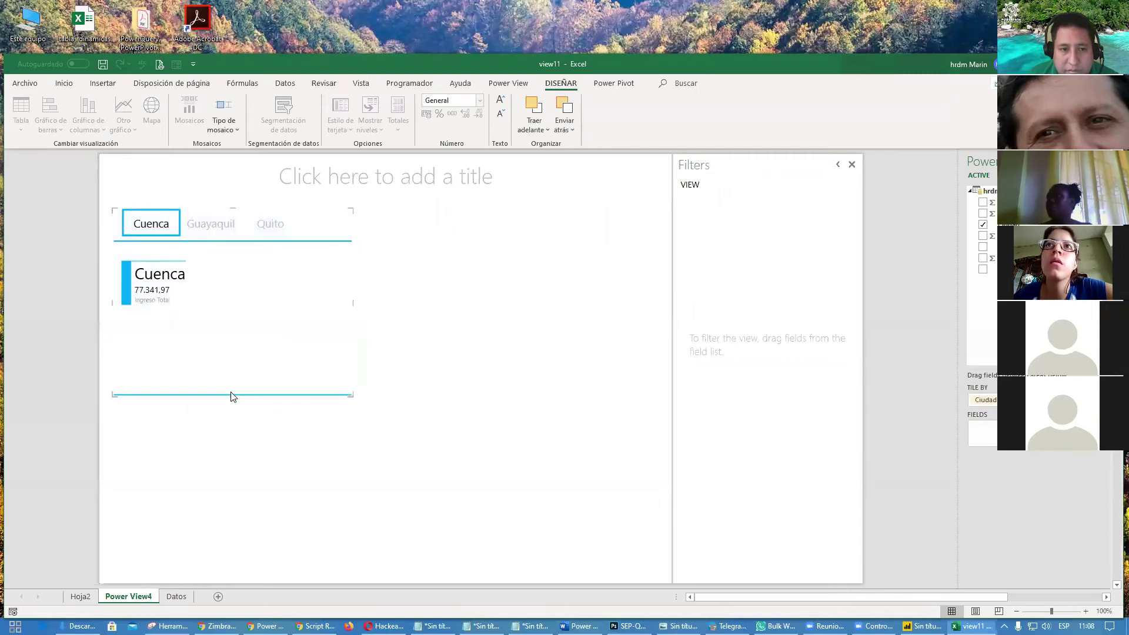
pyautogui.moveTo(233, 395); pyautogui.dragTo(239, 325)
pyautogui.click(467, 310)
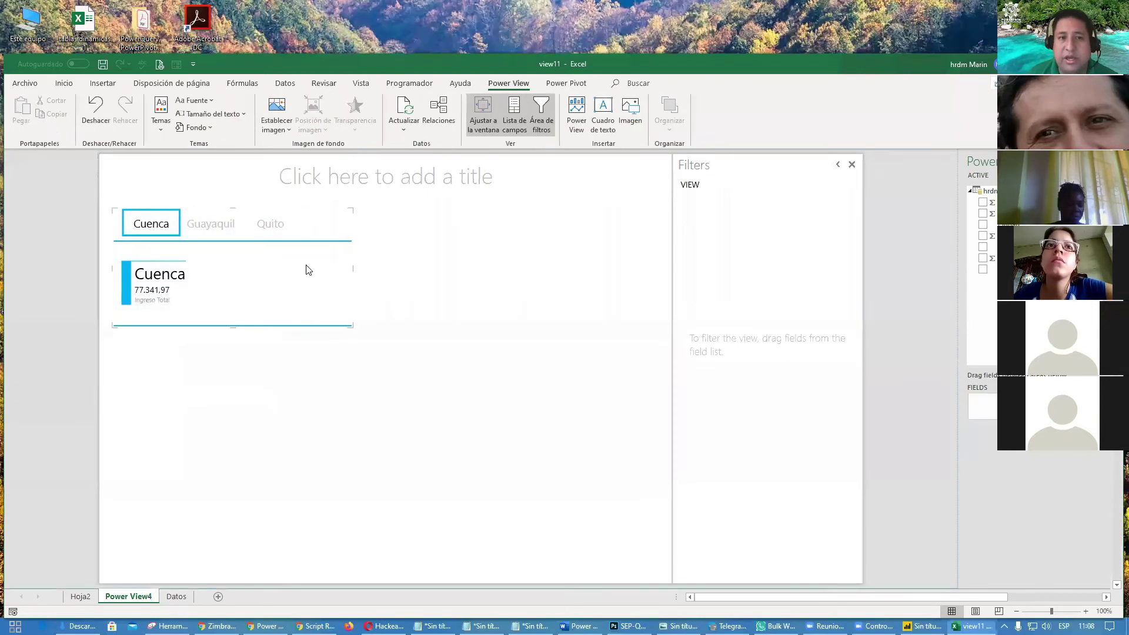
# - Browse the Cuenca, Guayaquil and Quito tiles to view each city's Ingreso Total card
pyautogui.click(152, 225)
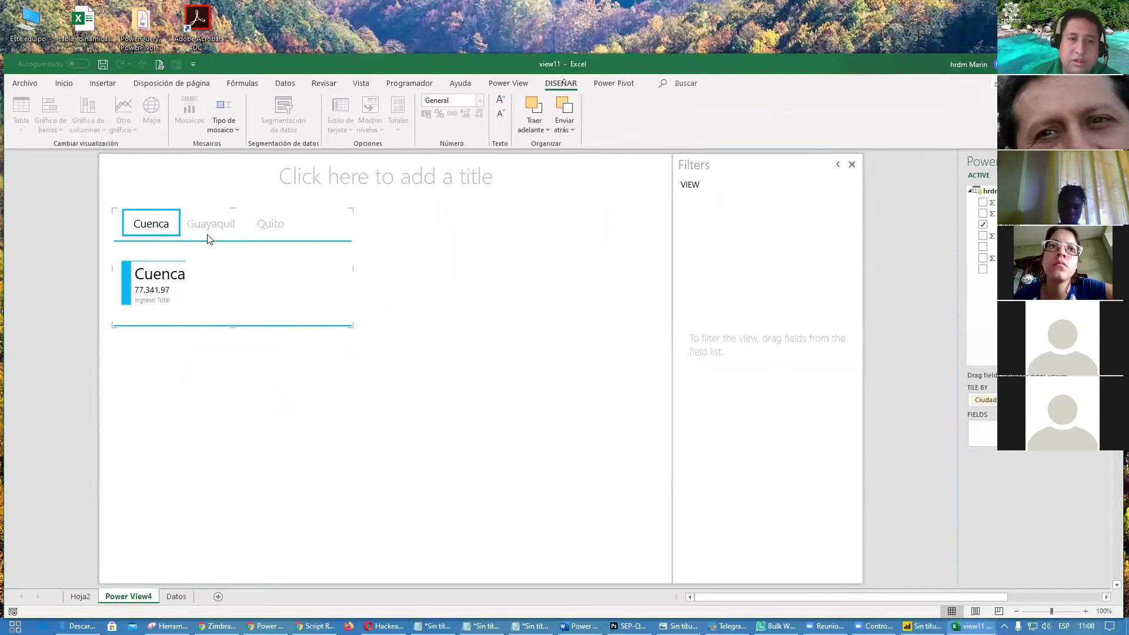
pyautogui.press('Right')
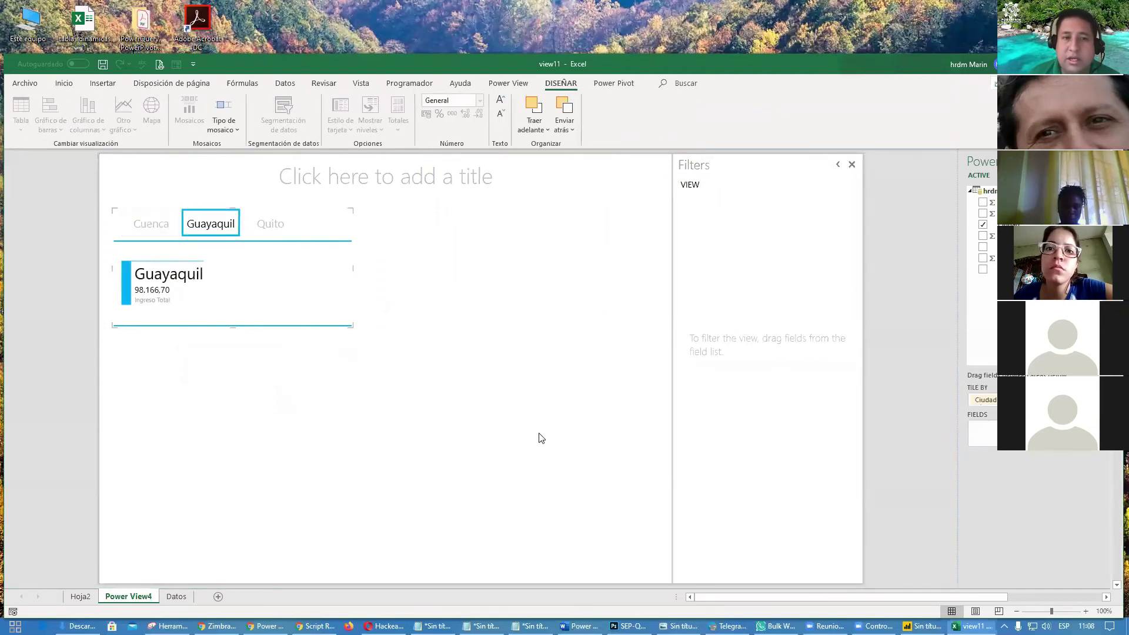
pyautogui.click(271, 231)
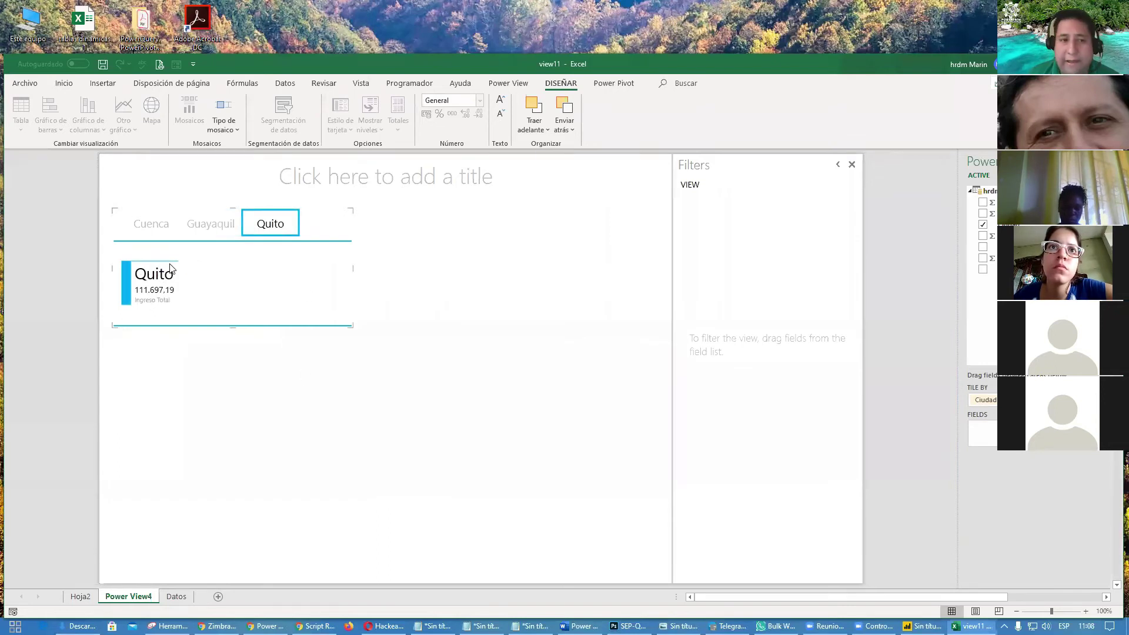
pyautogui.click(204, 229)
pyautogui.click(160, 230)
pyautogui.click(272, 231)
# - Change the tile type to Flujo de mosaico, move the container down, and enlarge it to fit the whole card above the tiles
pyautogui.moveTo(353, 267); pyautogui.dragTo(330, 268)
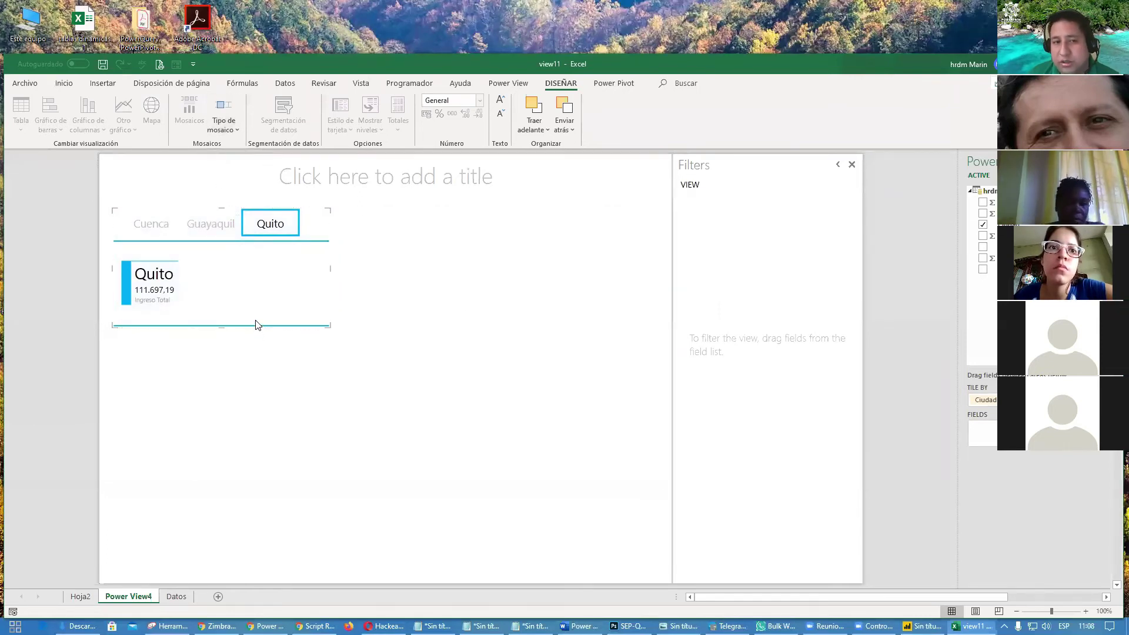
pyautogui.click(232, 131)
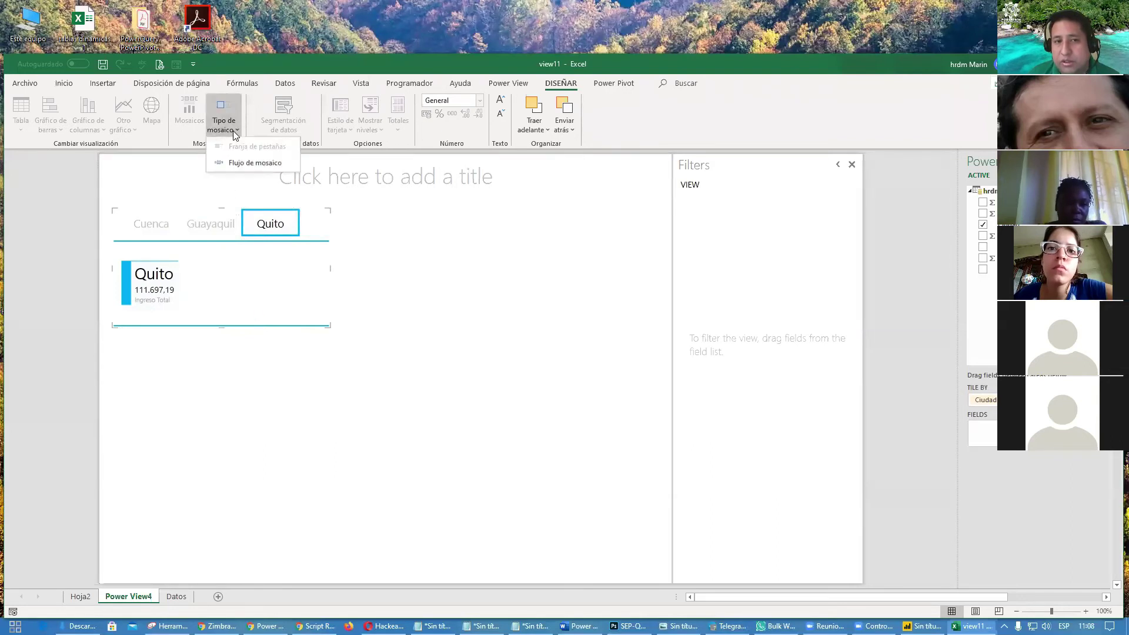
pyautogui.click(253, 163)
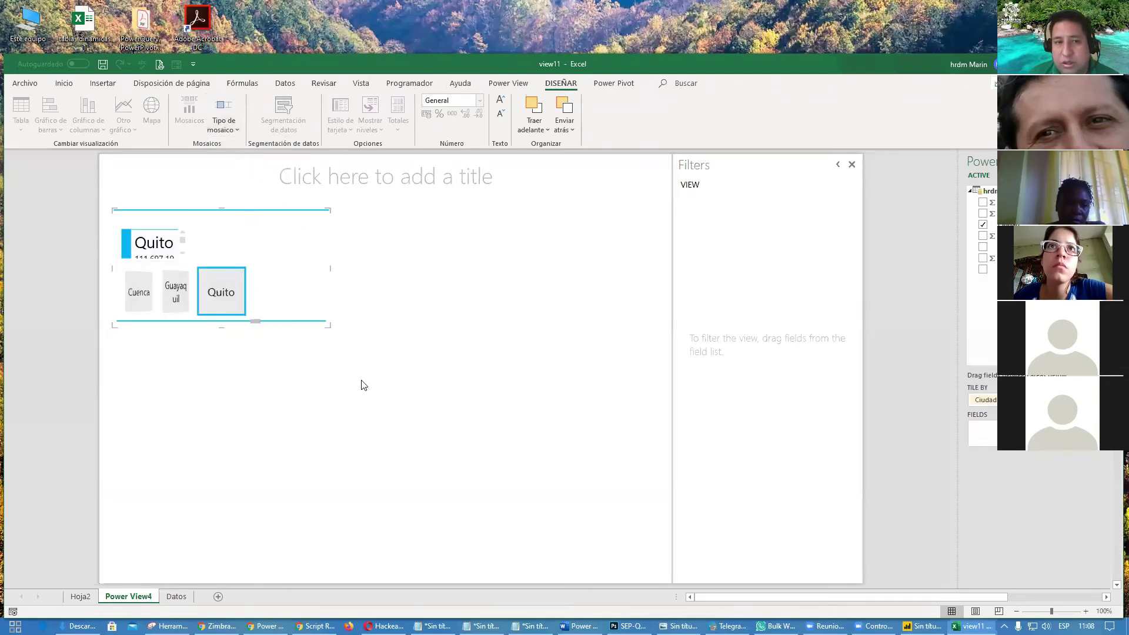
pyautogui.moveTo(327, 334); pyautogui.dragTo(330, 385)
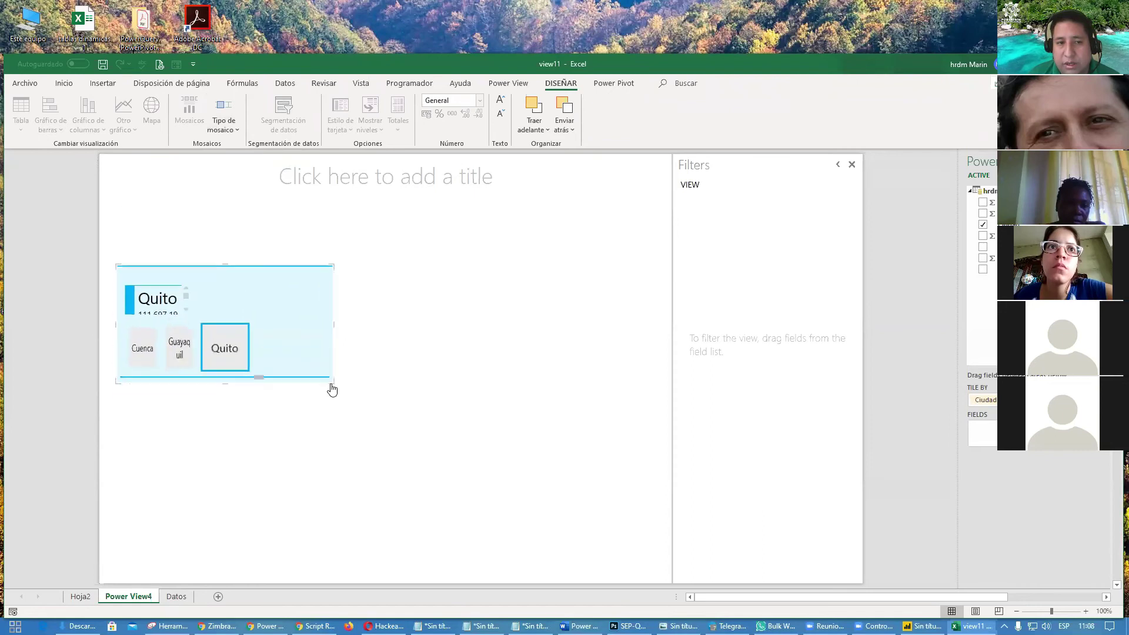
pyautogui.moveTo(223, 261); pyautogui.dragTo(224, 227)
pyautogui.moveTo(330, 315); pyautogui.dragTo(403, 304)
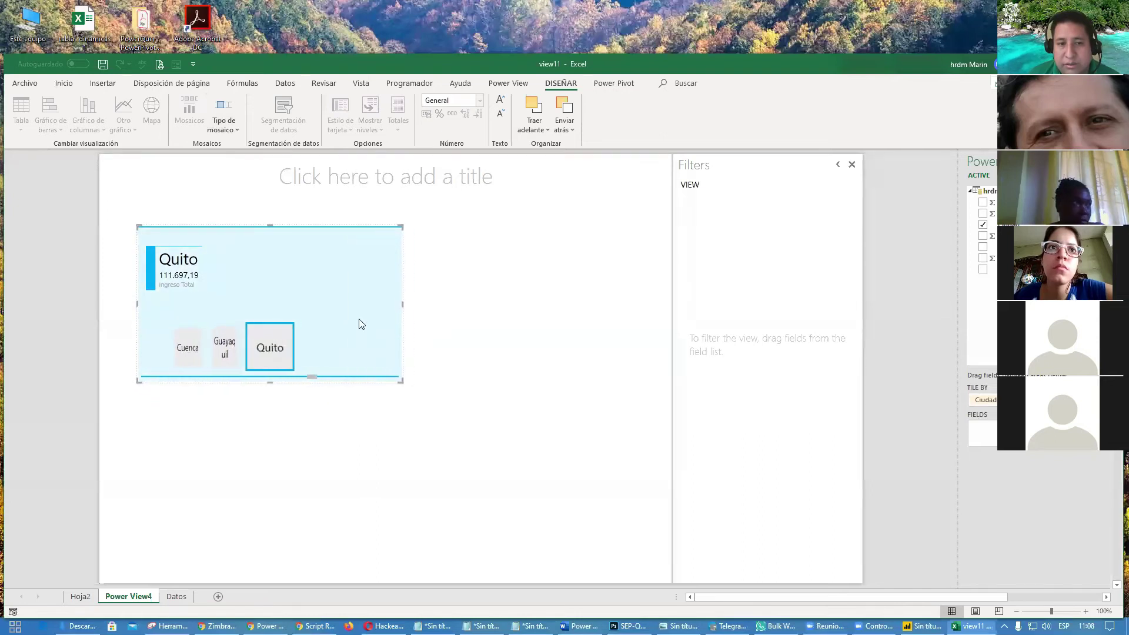
# - Browse the Guayaquil and Cuenca tiles in the tile flow to view each city's card
pyautogui.click(225, 347)
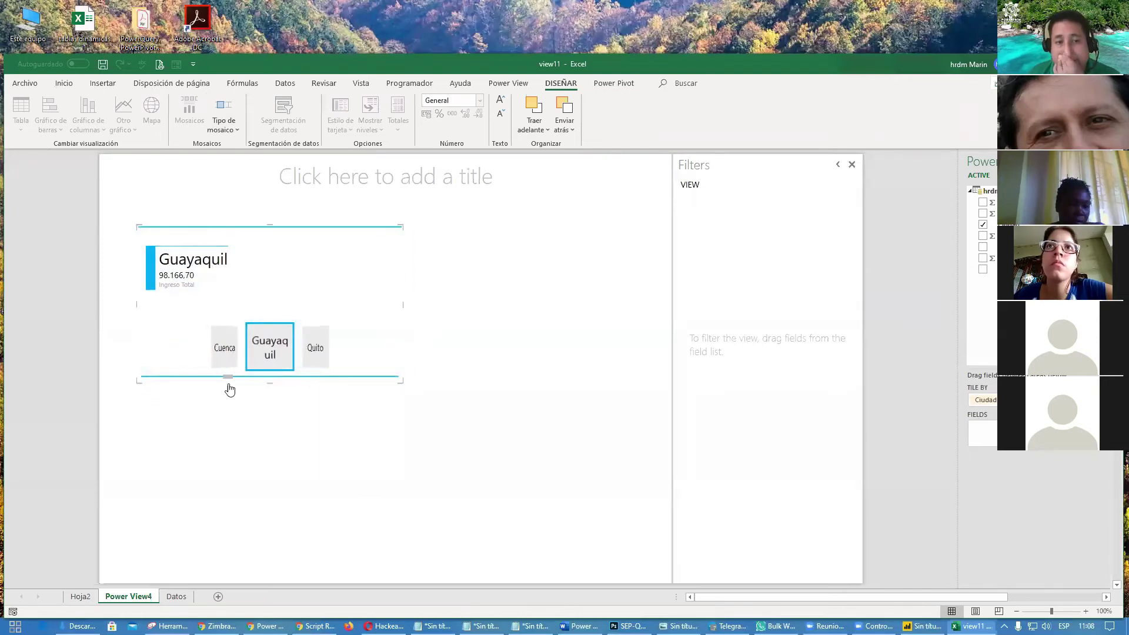
pyautogui.click(224, 354)
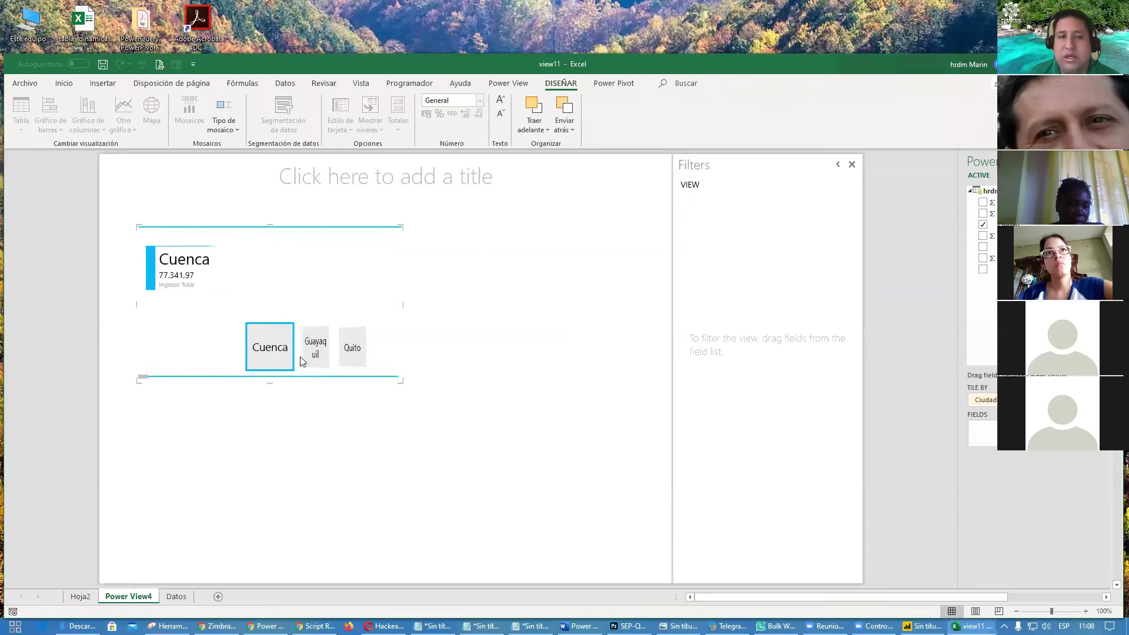
pyautogui.moveTo(192, 262)
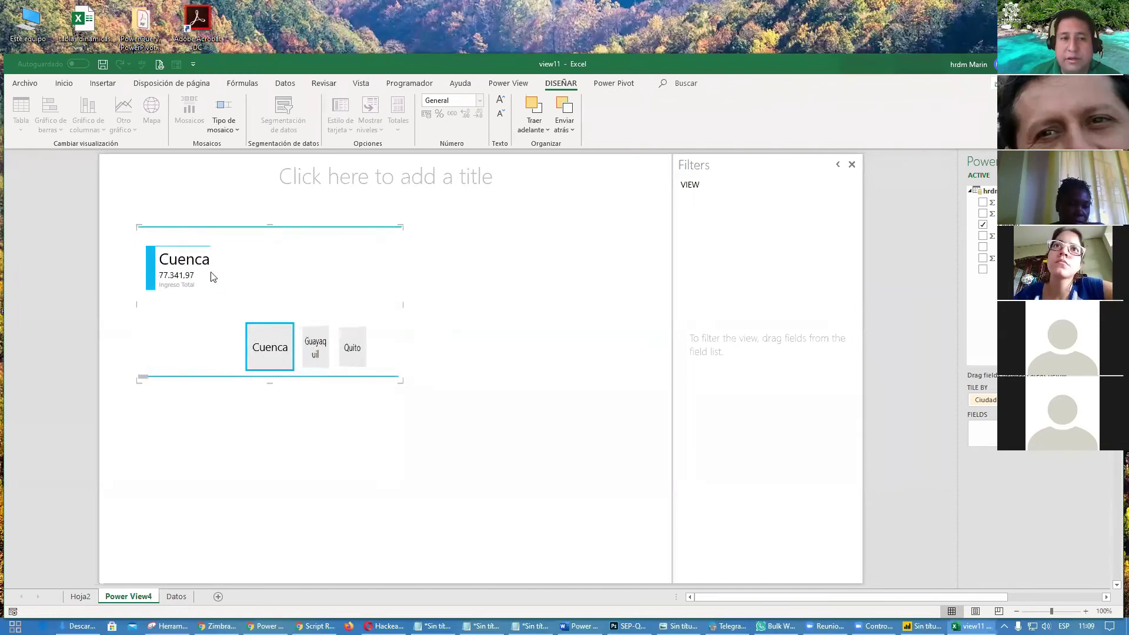
# - Widen the city card, bring the Quito tile to the front, and reduce the tile container's width and height around its contents
pyautogui.moveTo(210, 270); pyautogui.dragTo(281, 271)
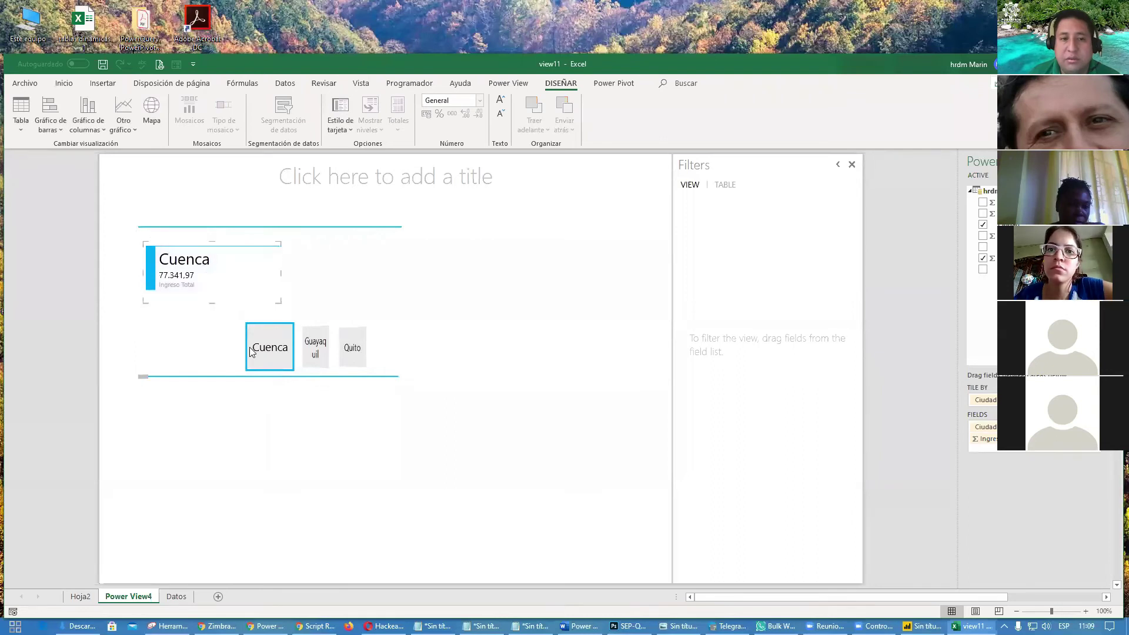
pyautogui.click(316, 348)
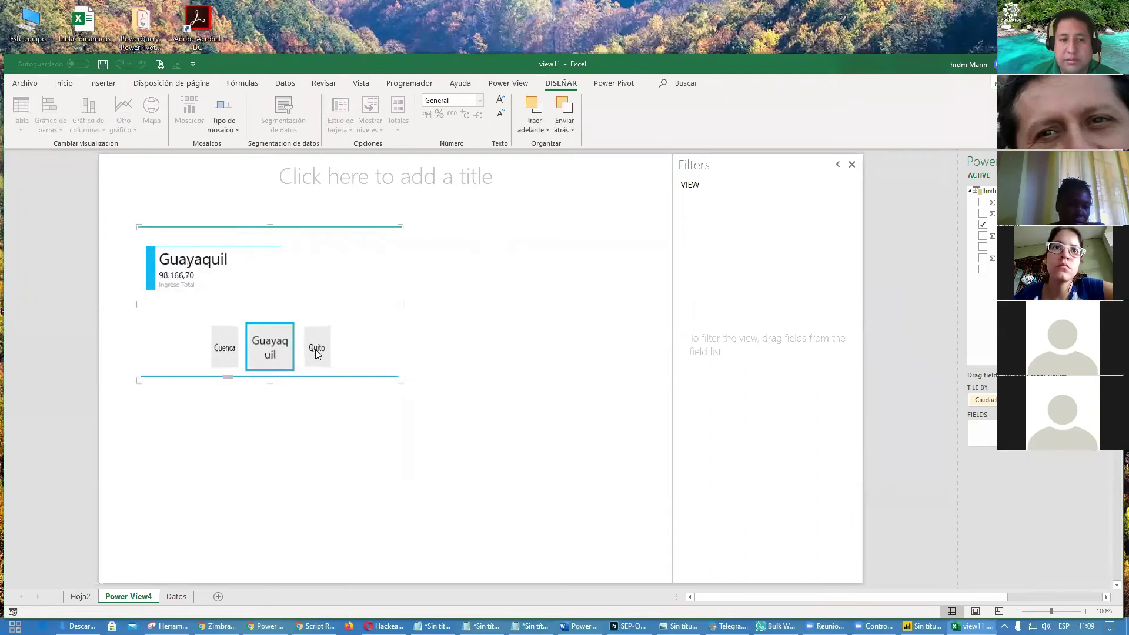
pyautogui.click(316, 348)
pyautogui.moveTo(405, 304); pyautogui.dragTo(336, 304)
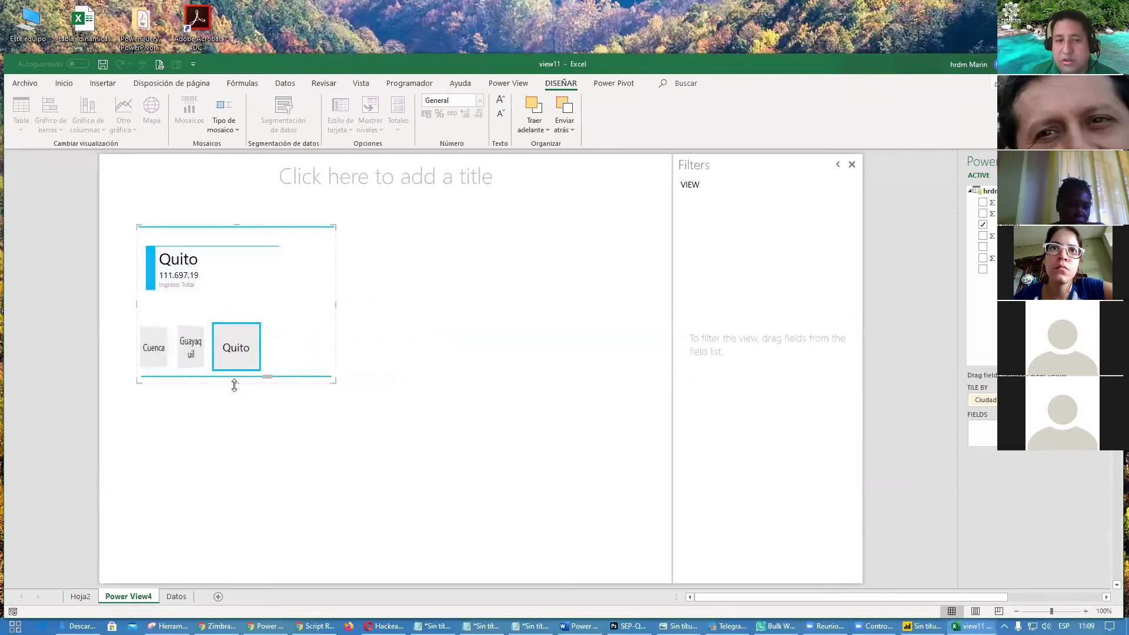
pyautogui.moveTo(235, 386); pyautogui.dragTo(235, 373)
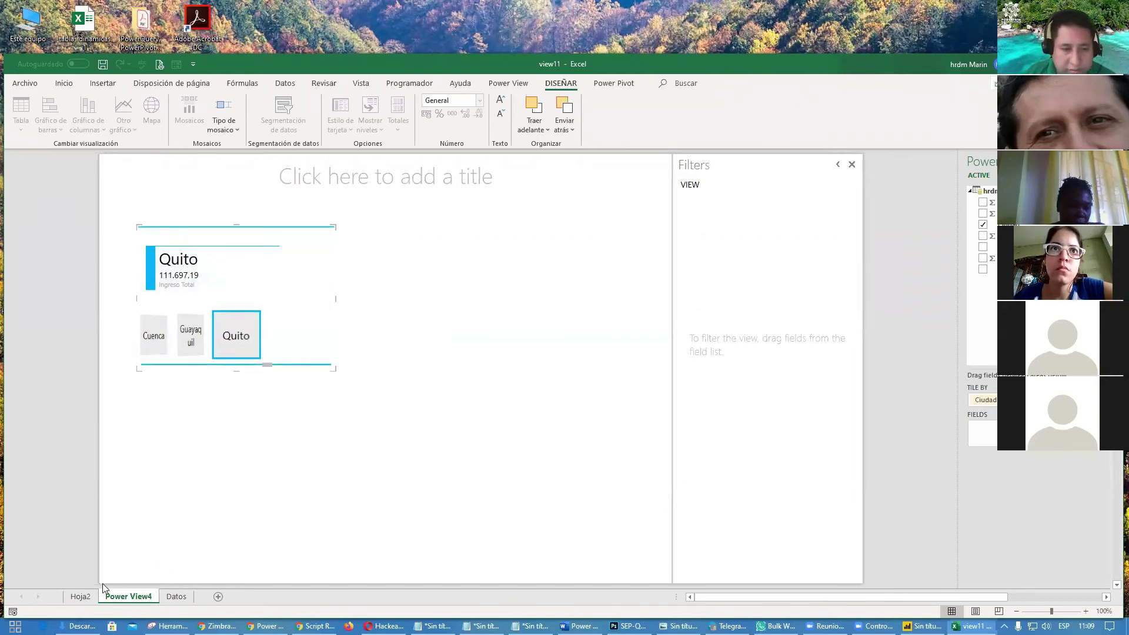
# - Switch to the Hoja2 sheet and examine the wave-shaped total and the city pivot table
pyautogui.click(86, 596)
pyautogui.click(979, 231)
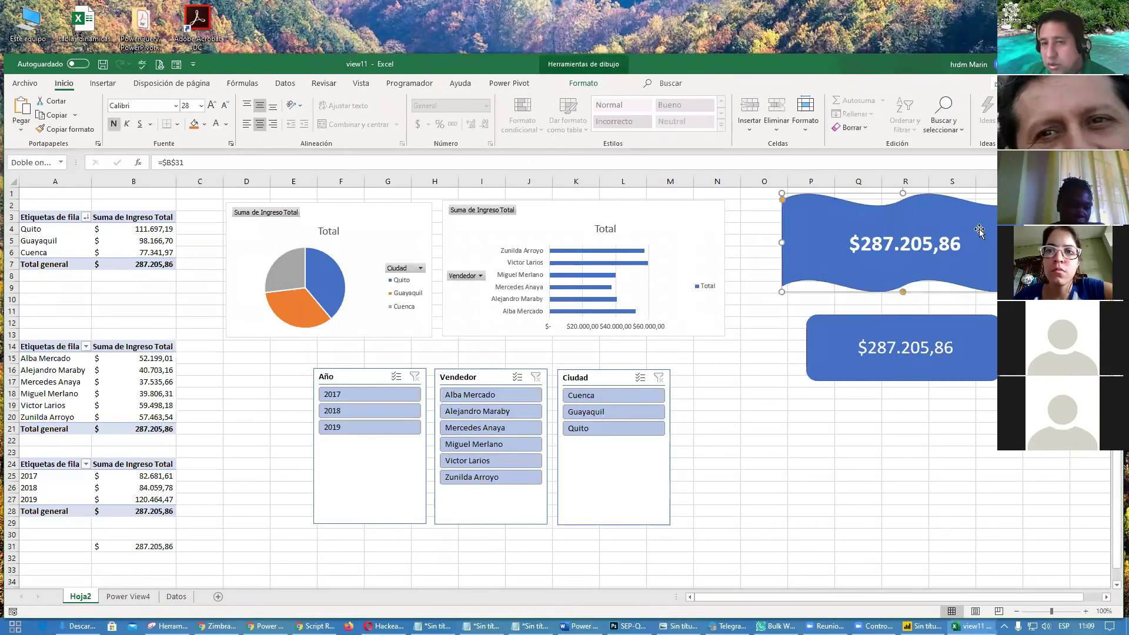
pyautogui.click(65, 241)
pyautogui.click(50, 230)
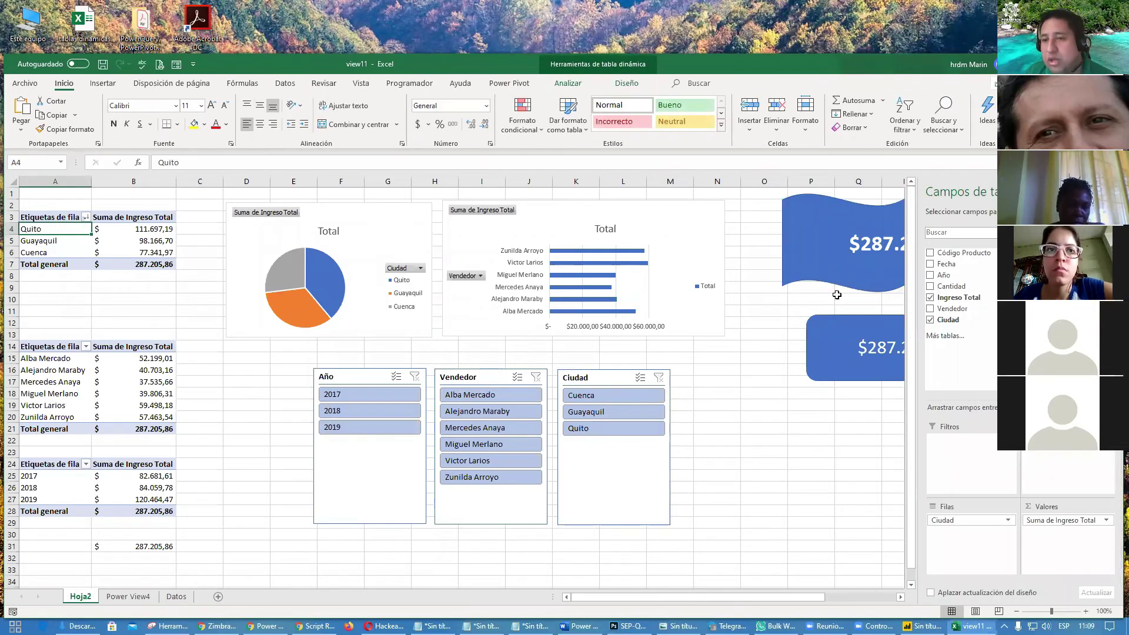
pyautogui.click(808, 249)
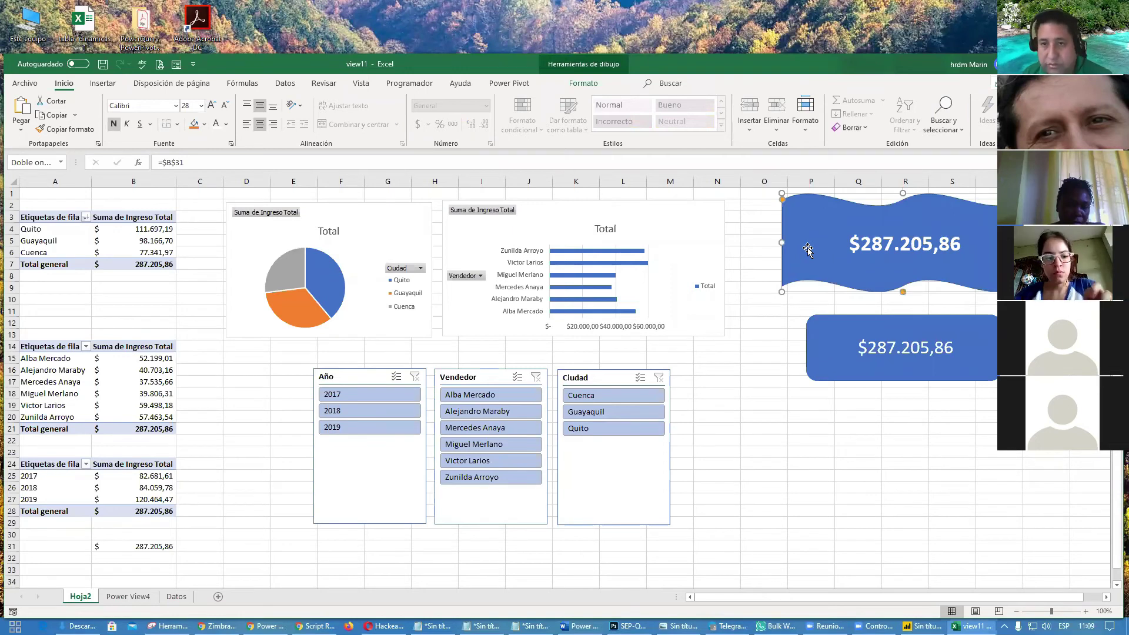
pyautogui.click(103, 82)
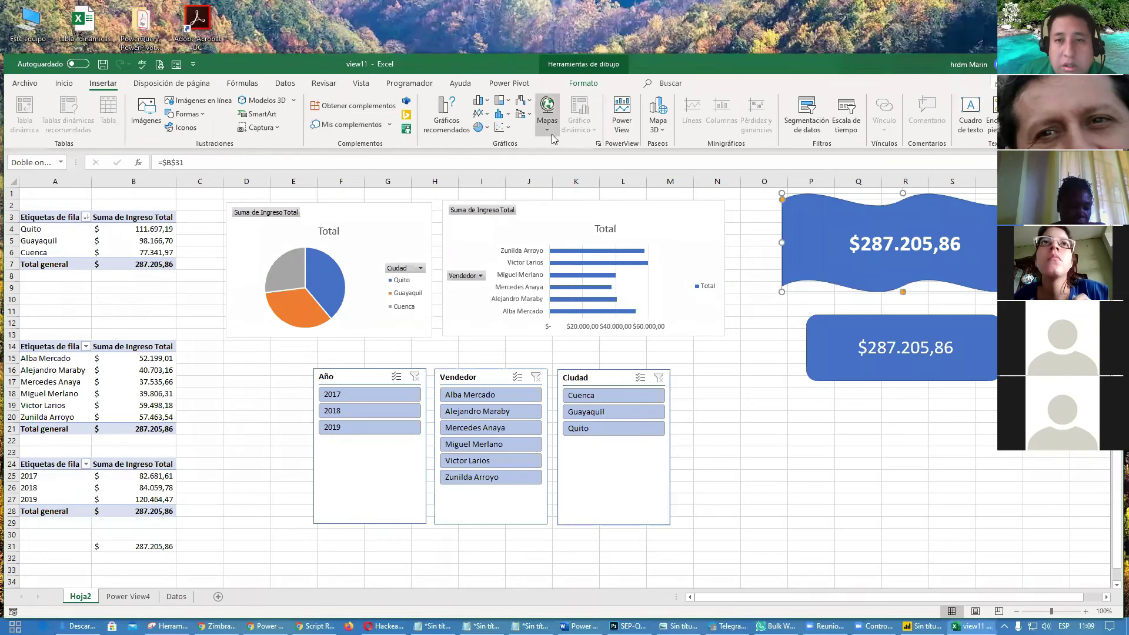
pyautogui.click(895, 435)
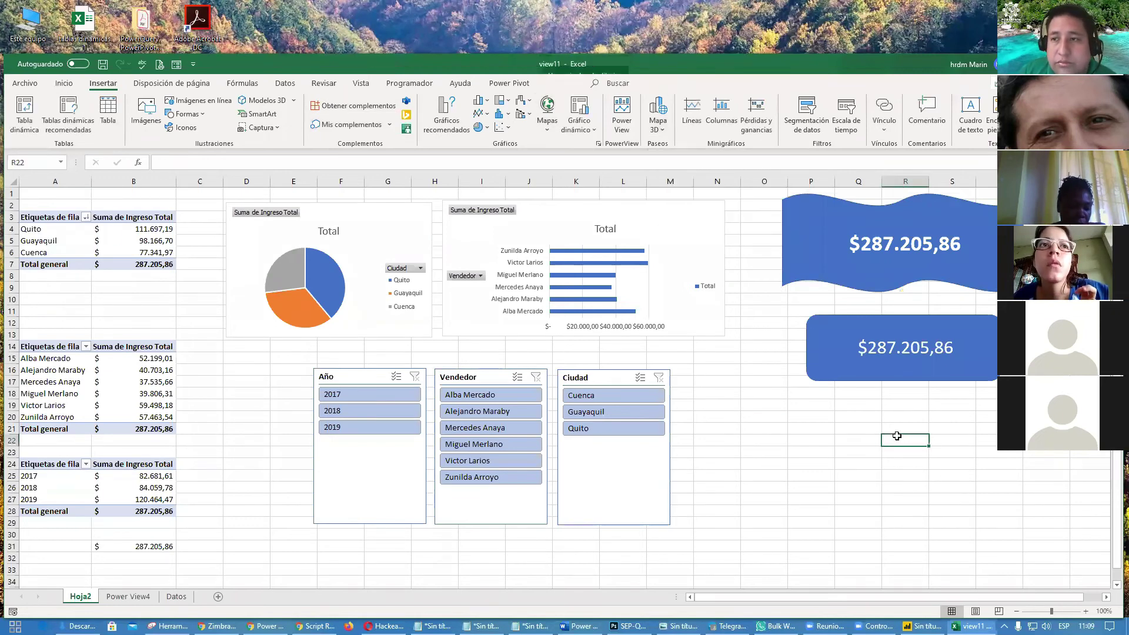
# - Add a hyperlink to the wave-shaped total pointing to the 'Power View4' sheet in this document
pyautogui.click(870, 238)
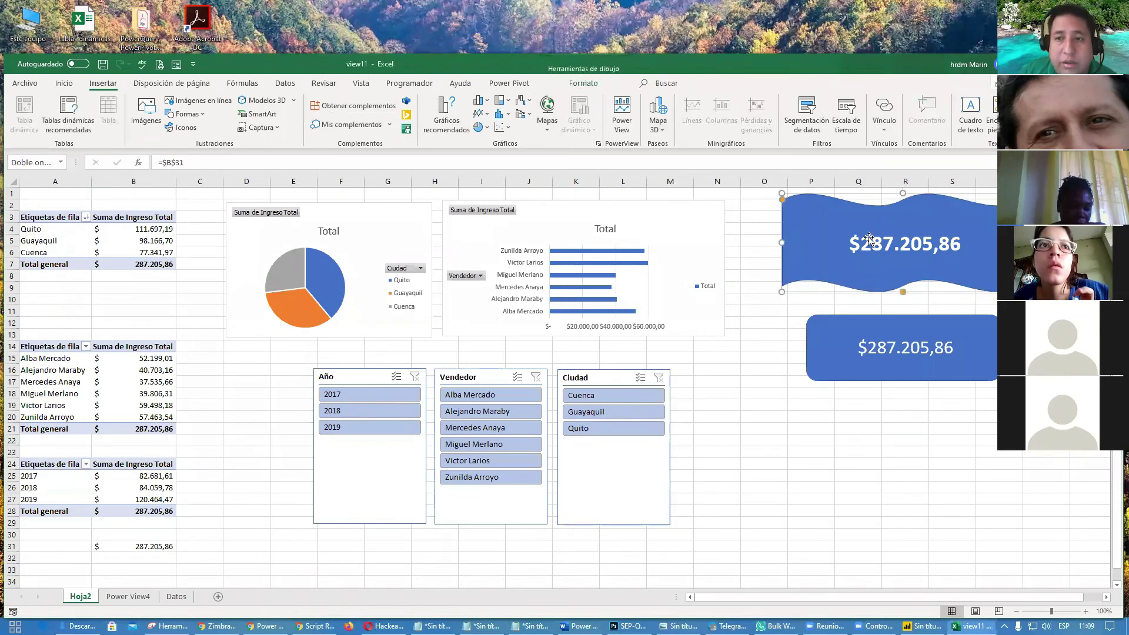
pyautogui.click(153, 83)
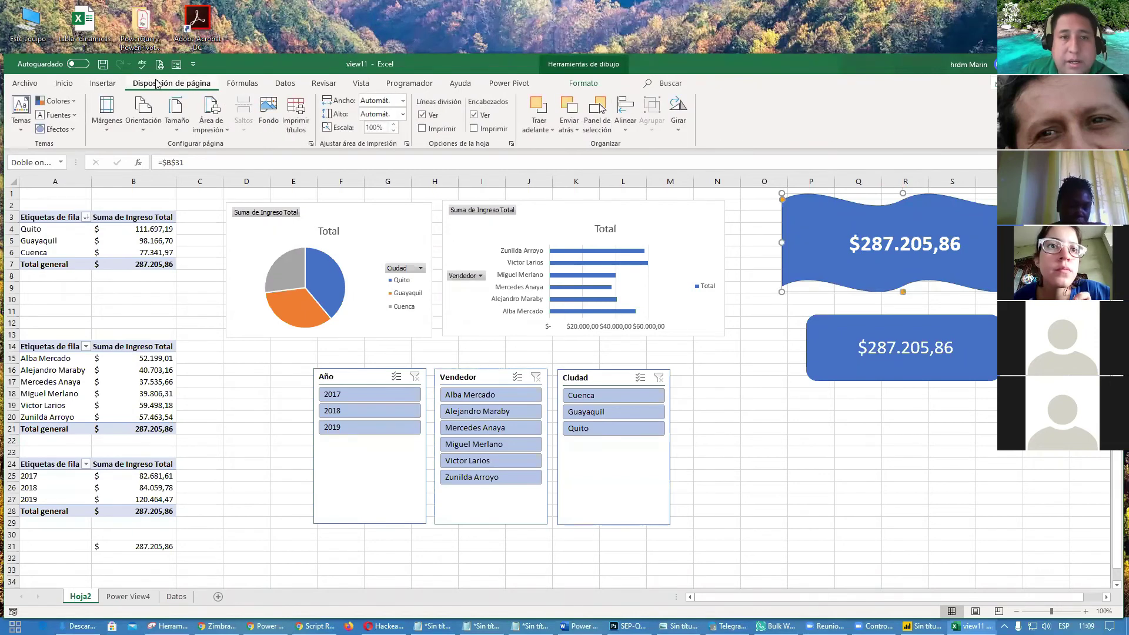
pyautogui.click(114, 87)
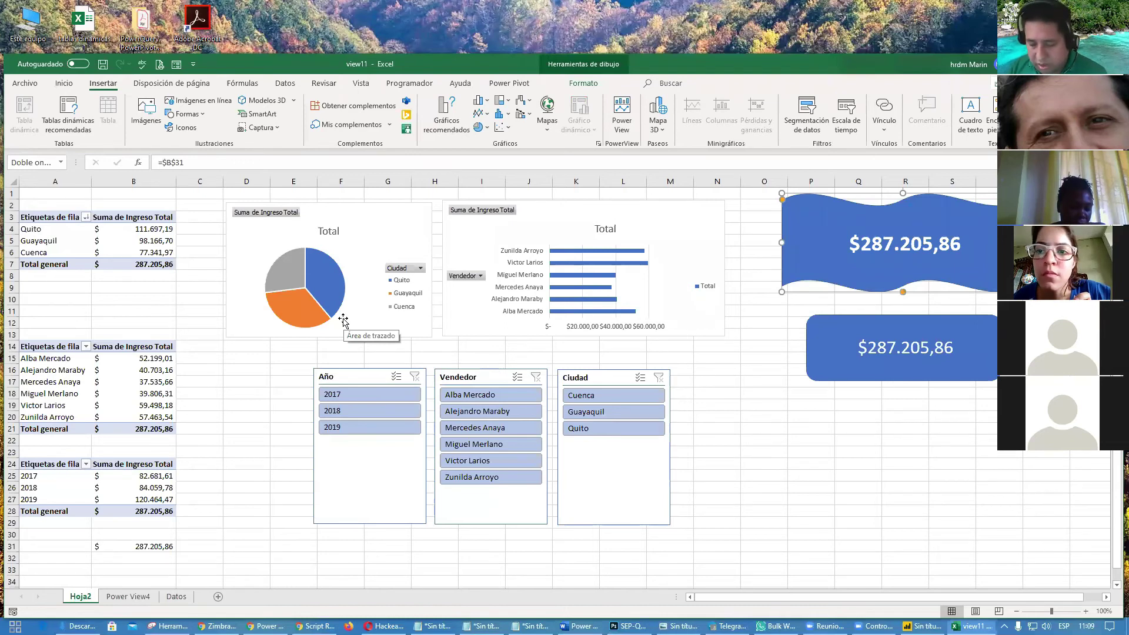
pyautogui.hotkey('ctrl', 'alt', 'k')
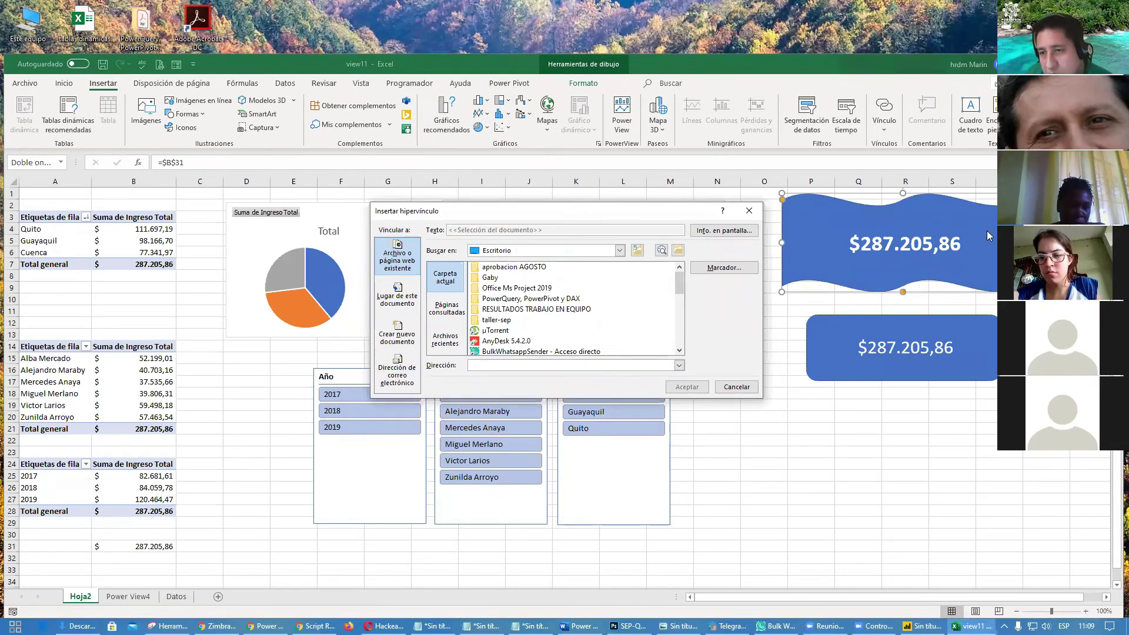
pyautogui.click(398, 294)
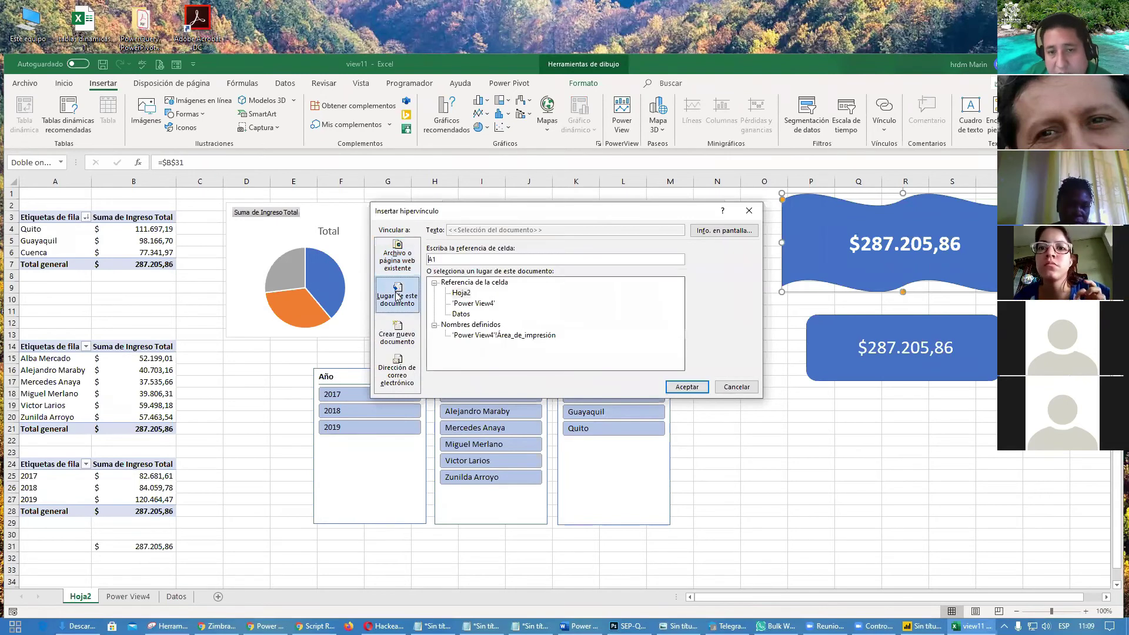
pyautogui.click(477, 304)
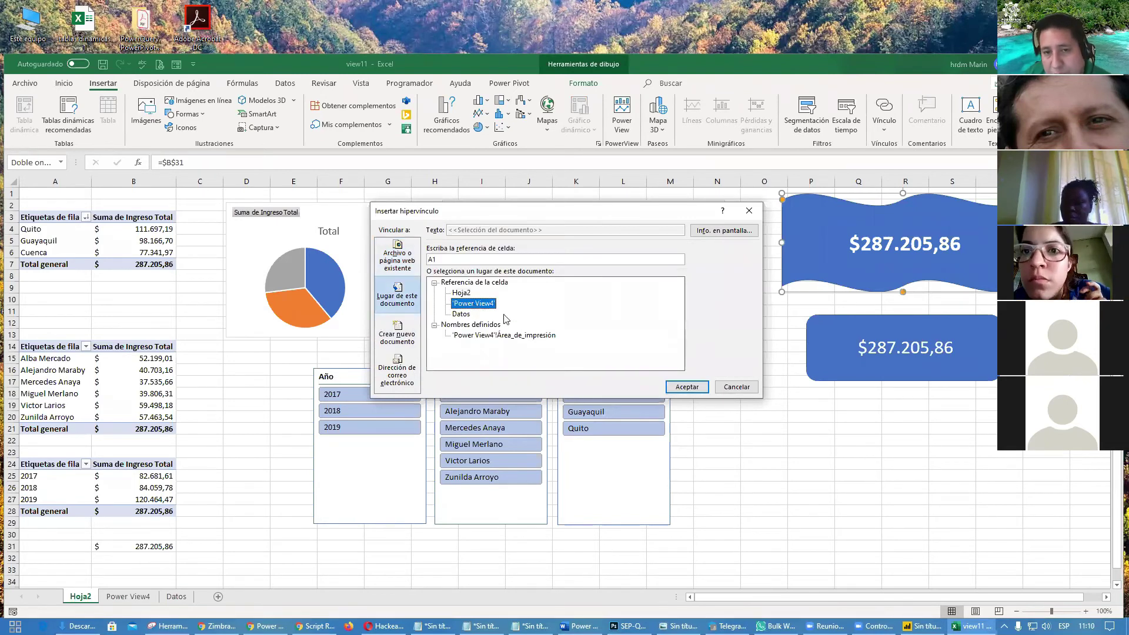
pyautogui.click(699, 387)
# - Test the wave shape's link to Power View4, and return to the Hoja2 sheet
pyautogui.click(906, 498)
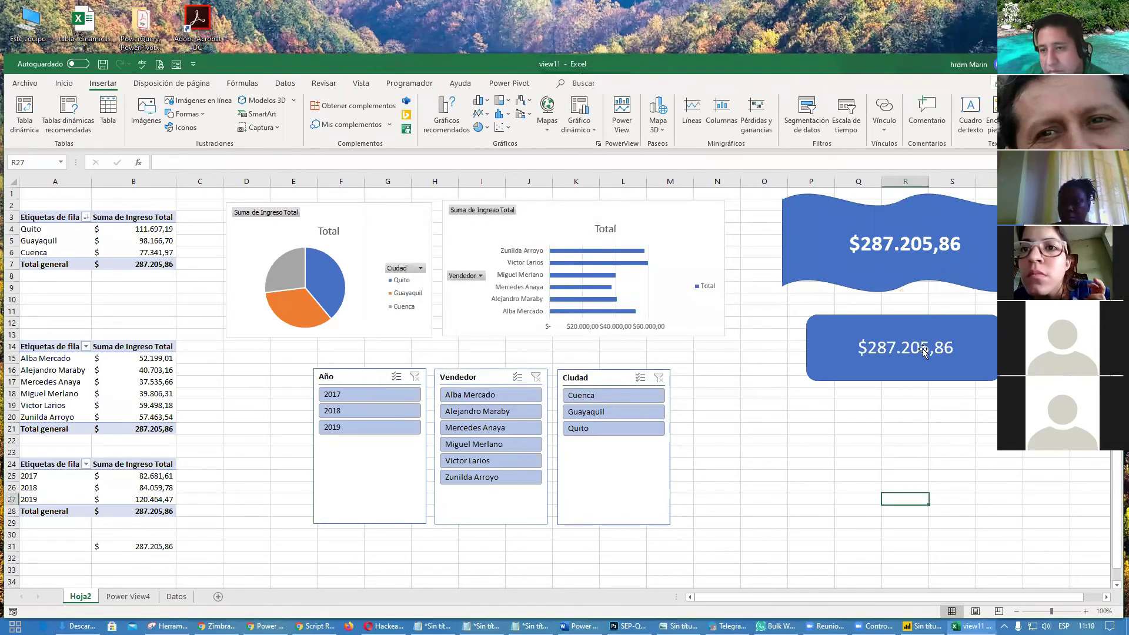
pyautogui.click(915, 224)
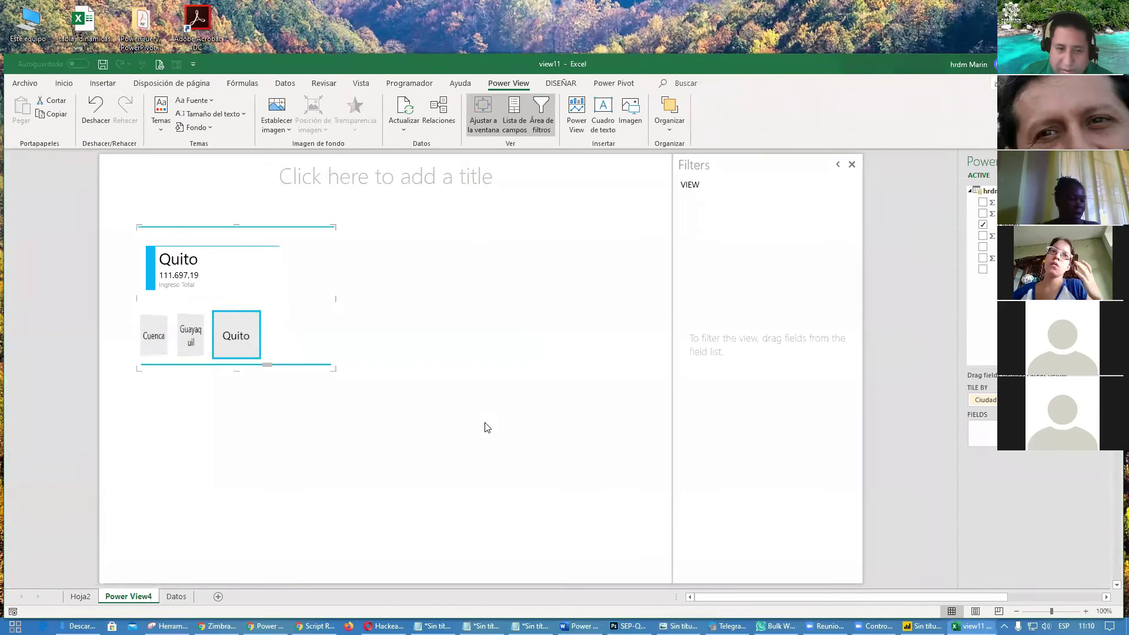
pyautogui.click(83, 597)
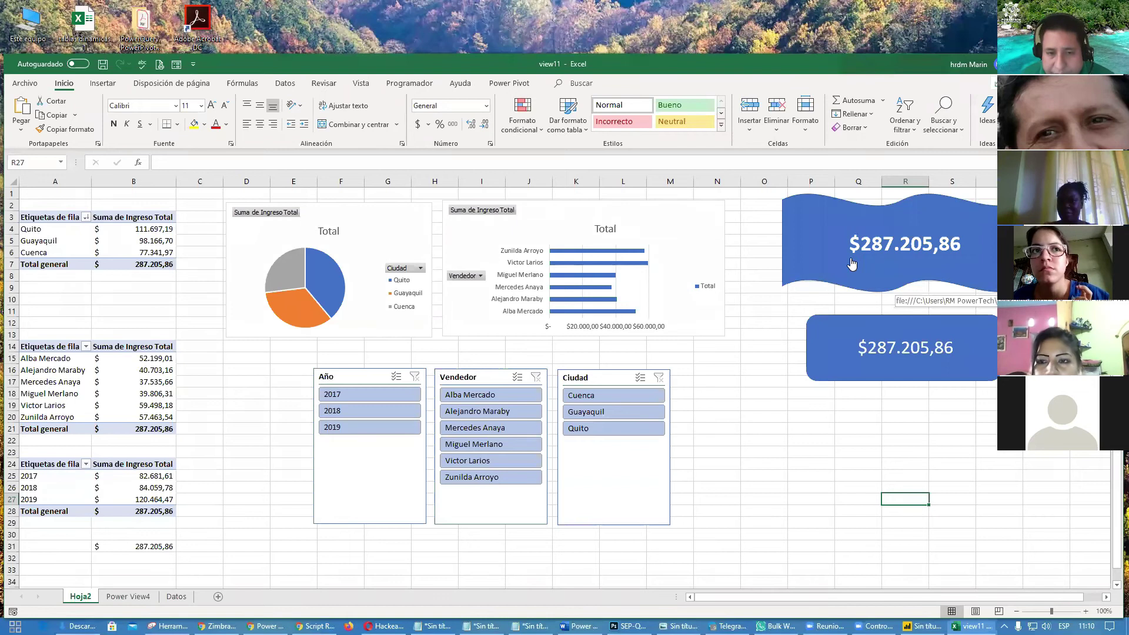
# - Add a hyperlink to the rounded-rectangle total on Hoja2 pointing to the 'Power View4' sheet in this document
pyautogui.click(835, 334)
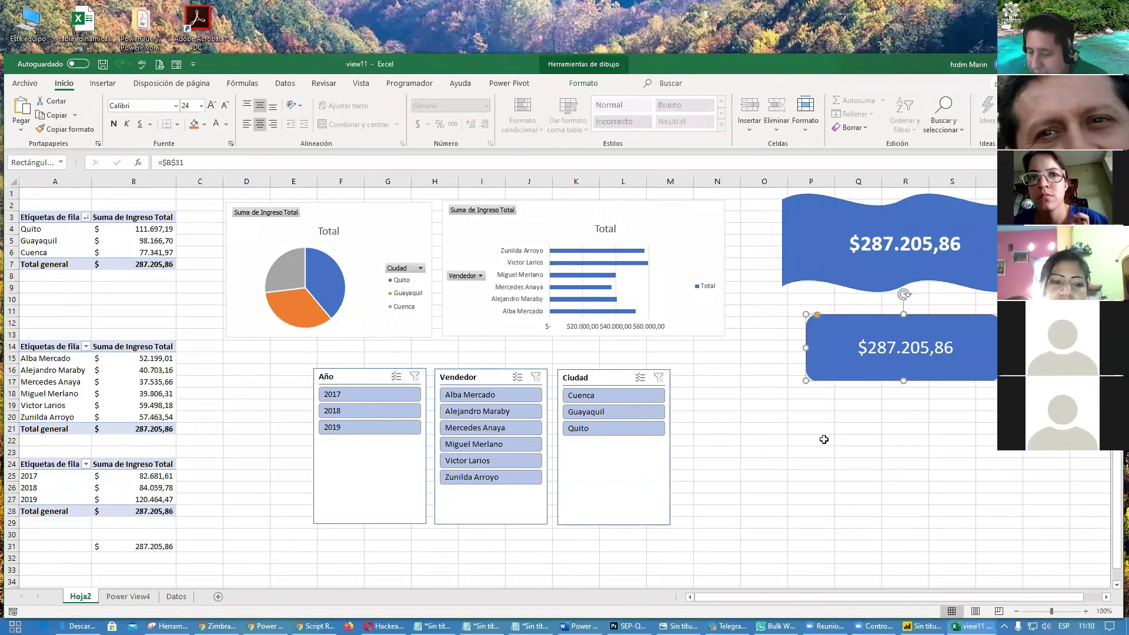
pyautogui.hotkey('ctrl', 'alt', 'k')
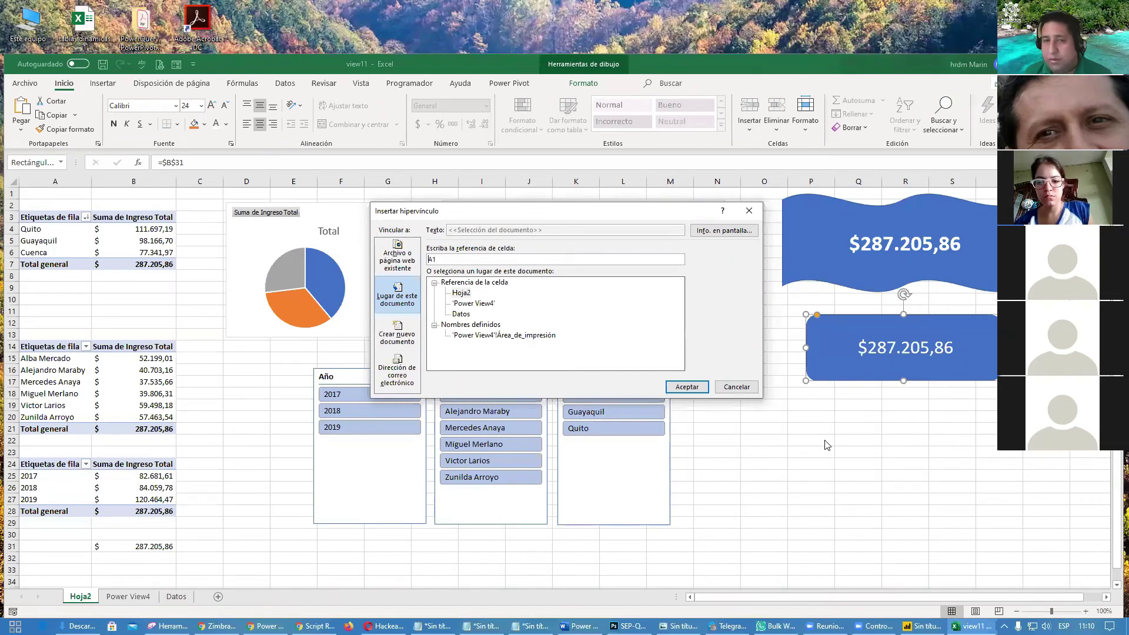
pyautogui.click(399, 300)
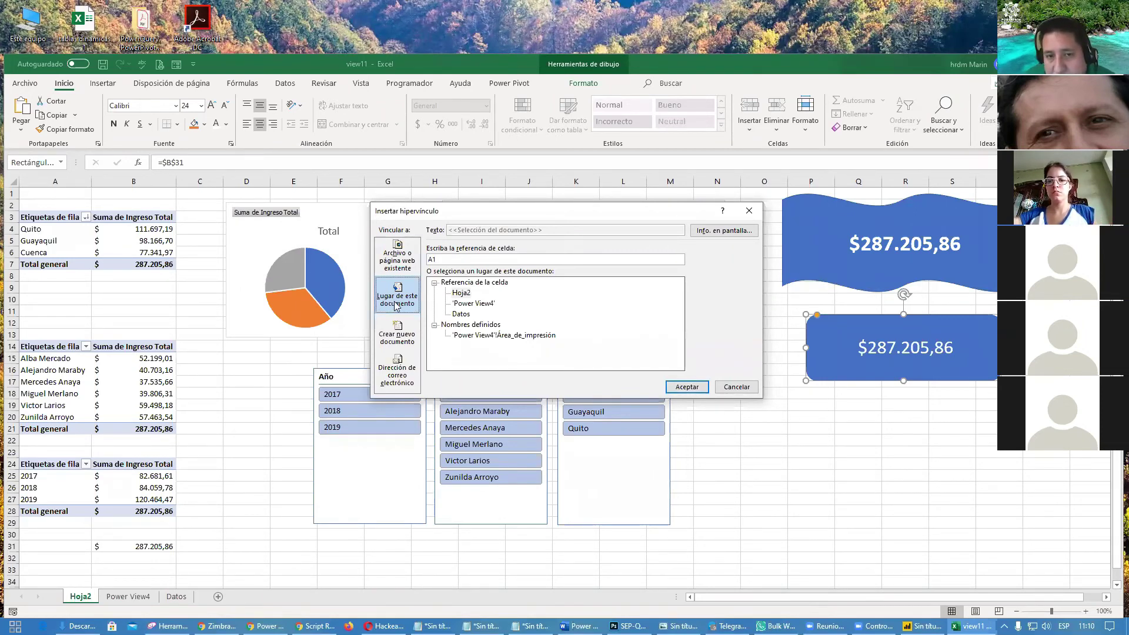
pyautogui.click(476, 304)
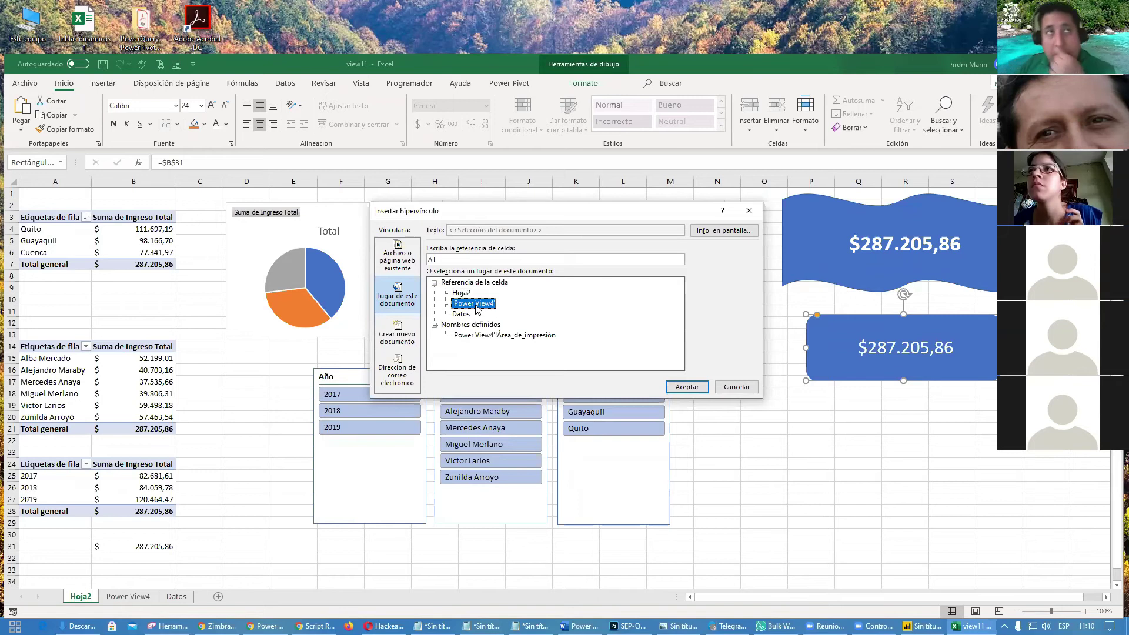
pyautogui.click(680, 388)
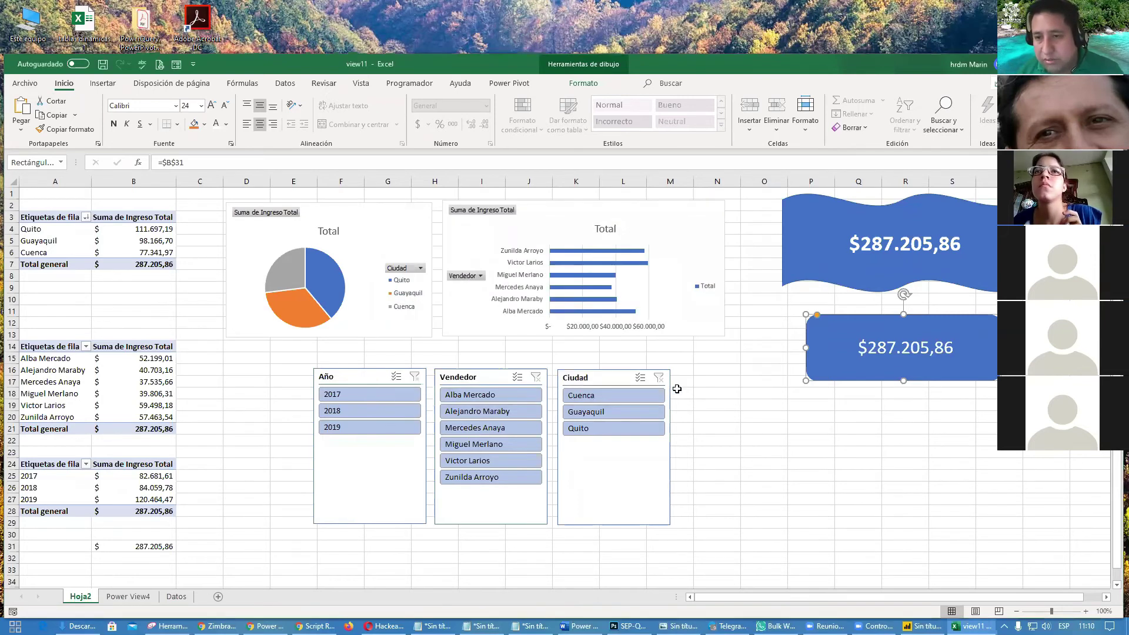
pyautogui.click(943, 497)
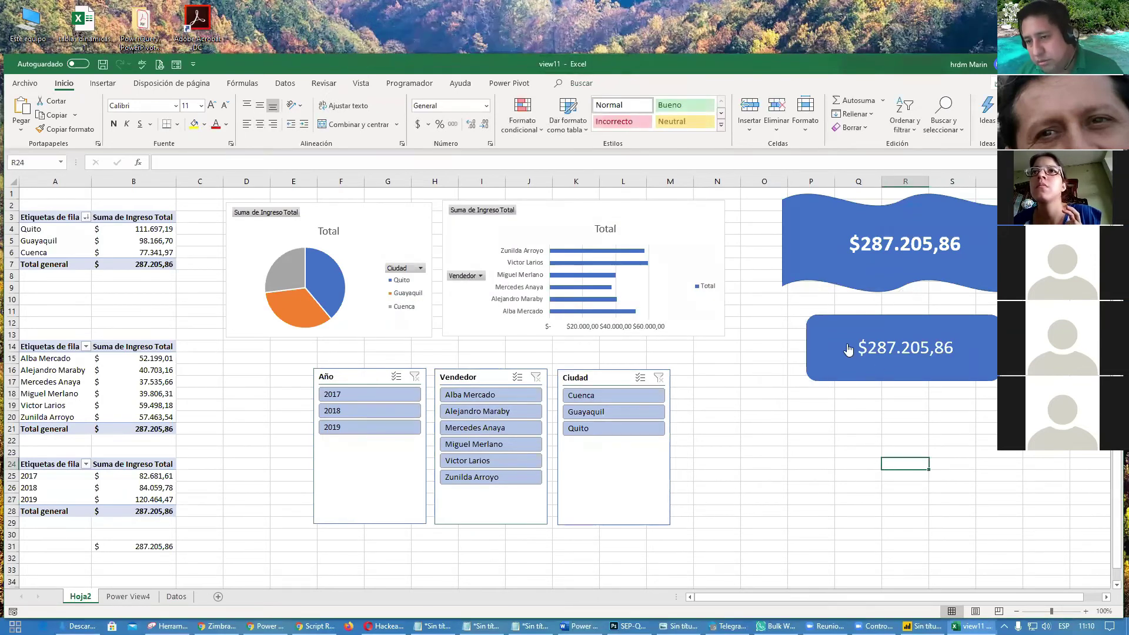
# - Follow the rounded rectangle's link to Power View4 and browse the Guayaquil, Cuenca and Quito tiles
pyautogui.click(847, 348)
pyautogui.click(195, 331)
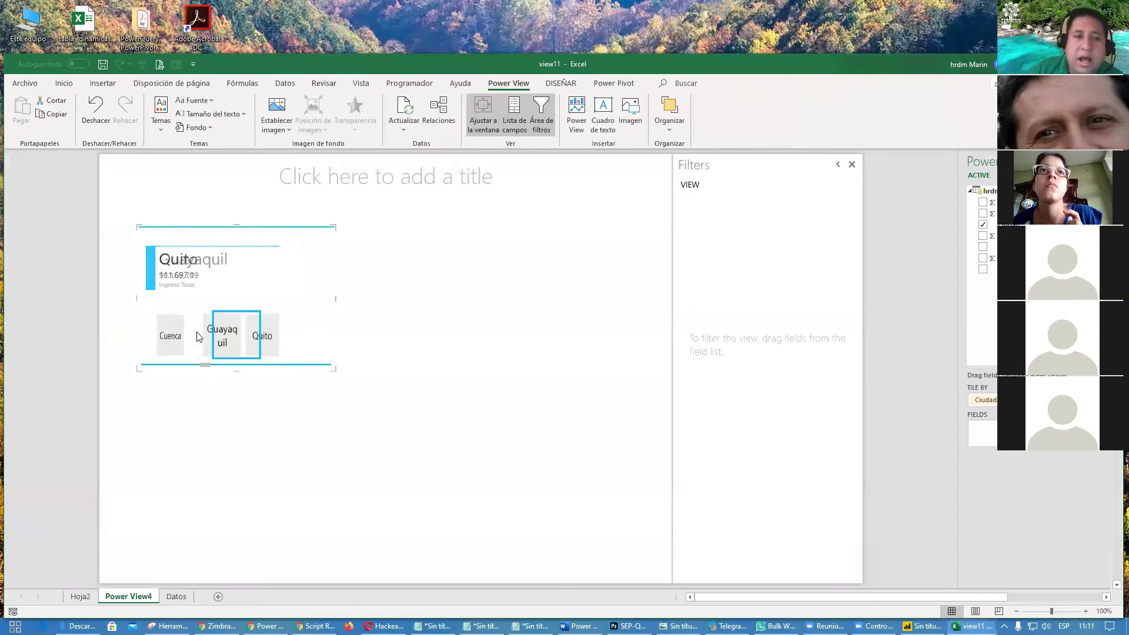
pyautogui.click(192, 339)
pyautogui.click(284, 336)
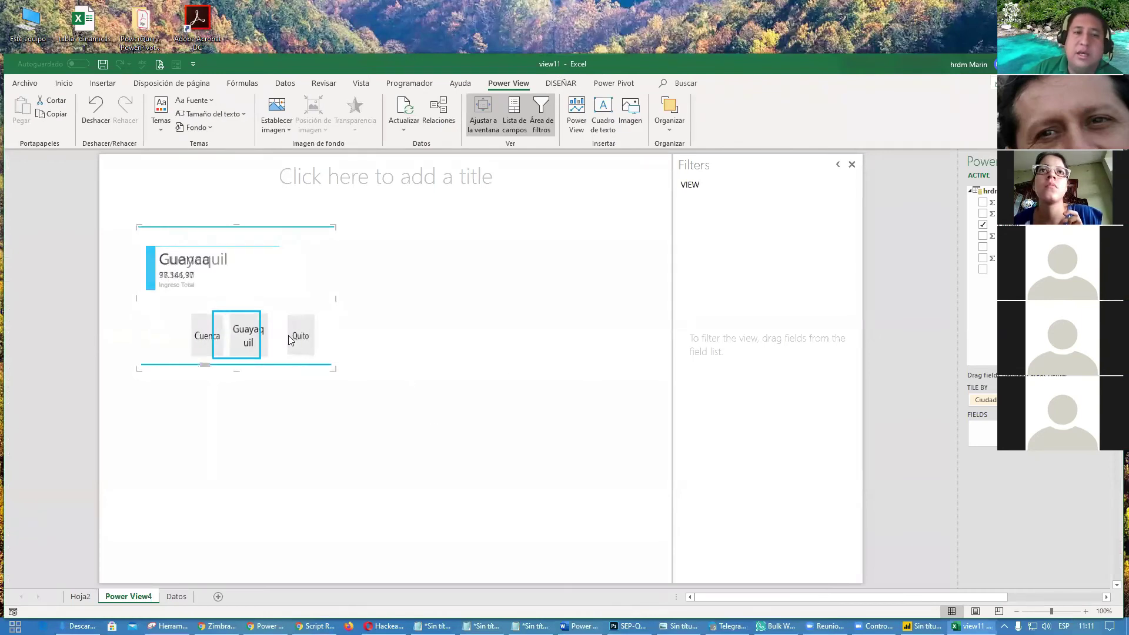
pyautogui.click(286, 340)
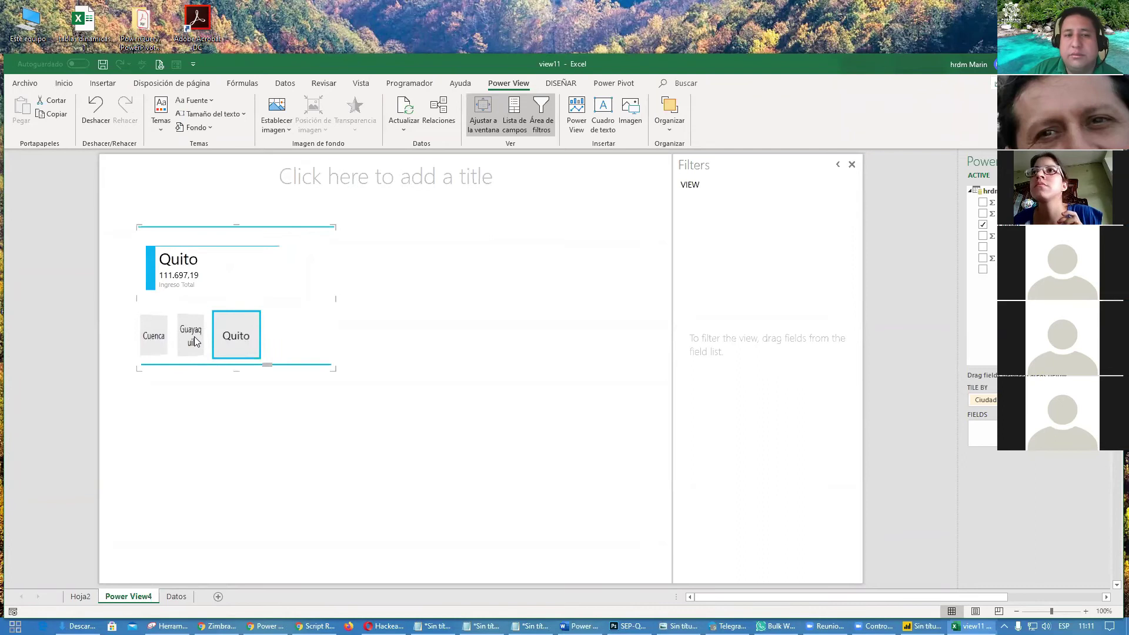
pyautogui.click(194, 336)
pyautogui.click(284, 337)
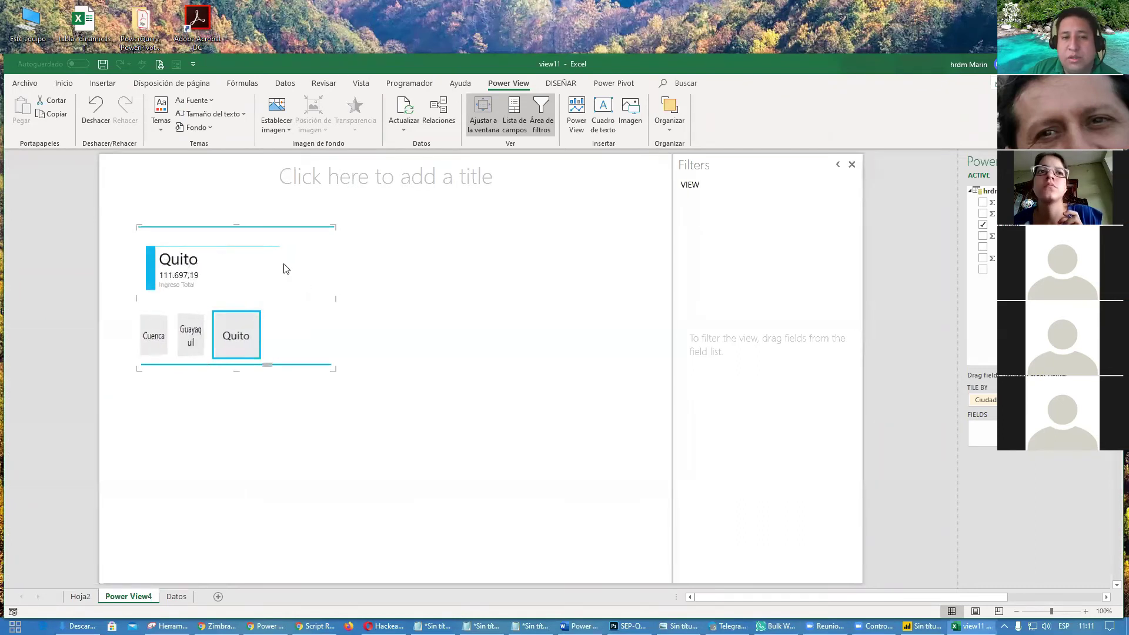
# - Set the Flag-map_of_Ecuador.svg picture as the background image of the Power View4 report
pyautogui.click(103, 83)
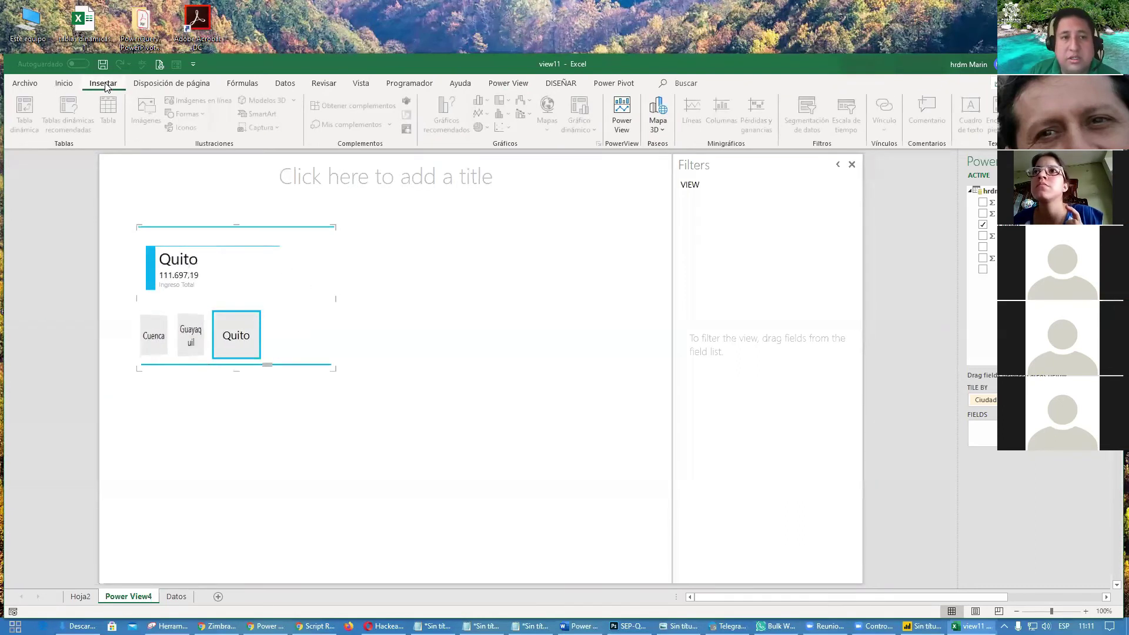
pyautogui.click(263, 268)
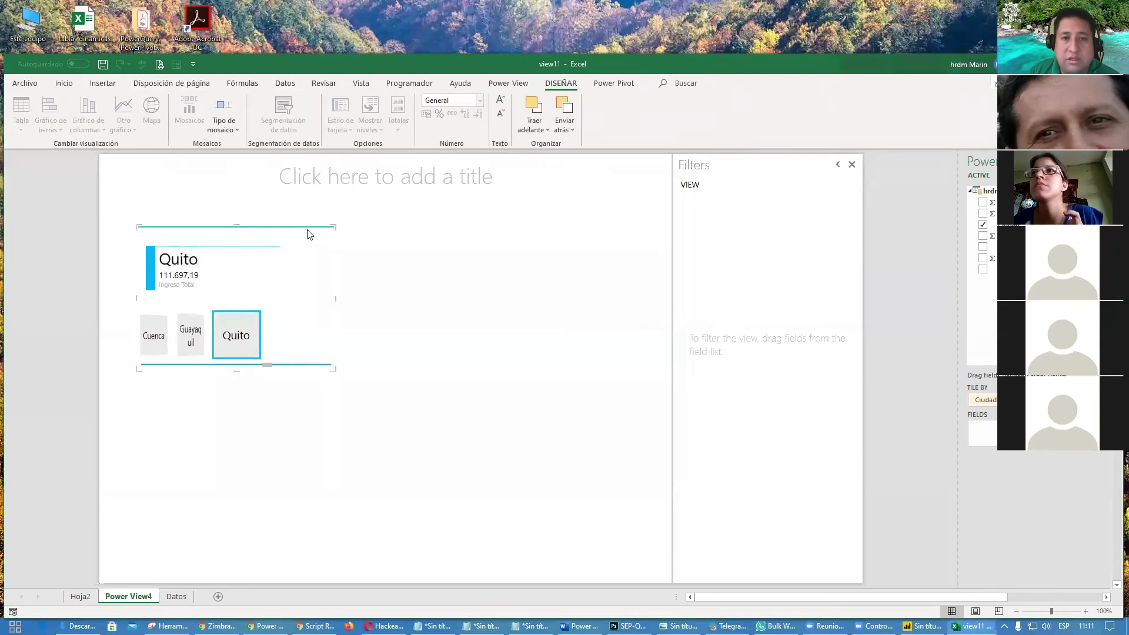
pyautogui.click(508, 83)
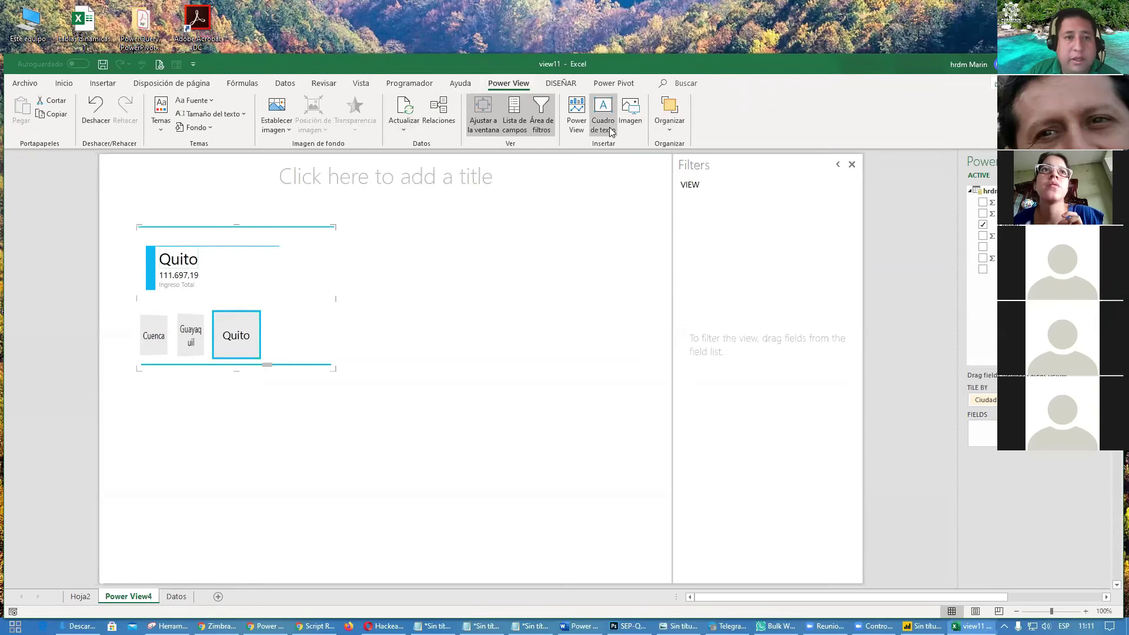
pyautogui.click(290, 129)
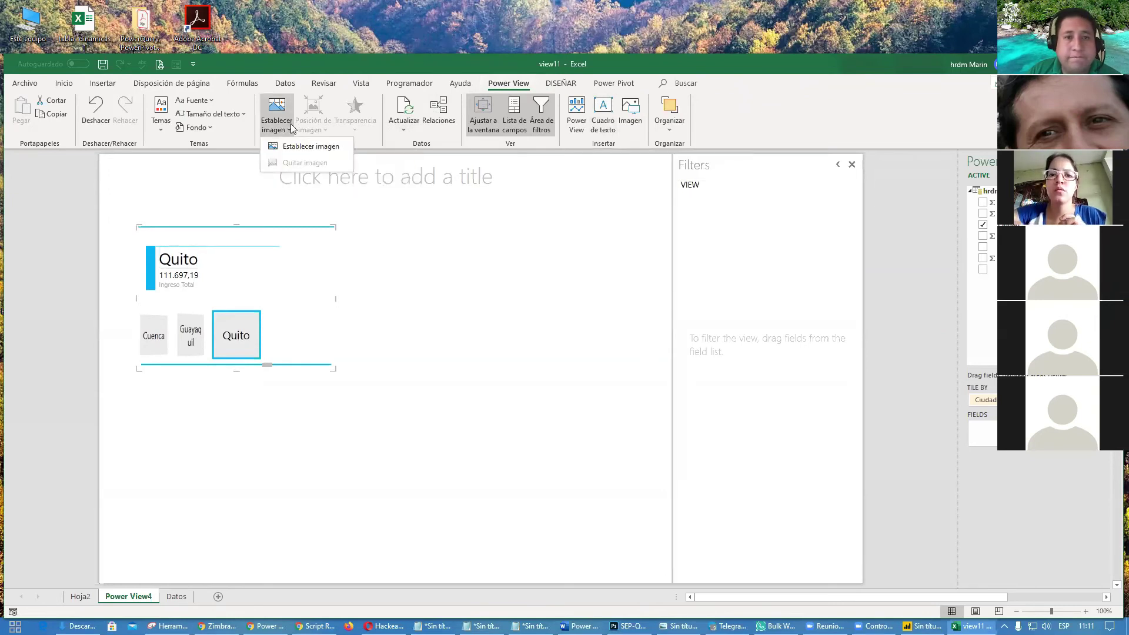
pyautogui.click(297, 146)
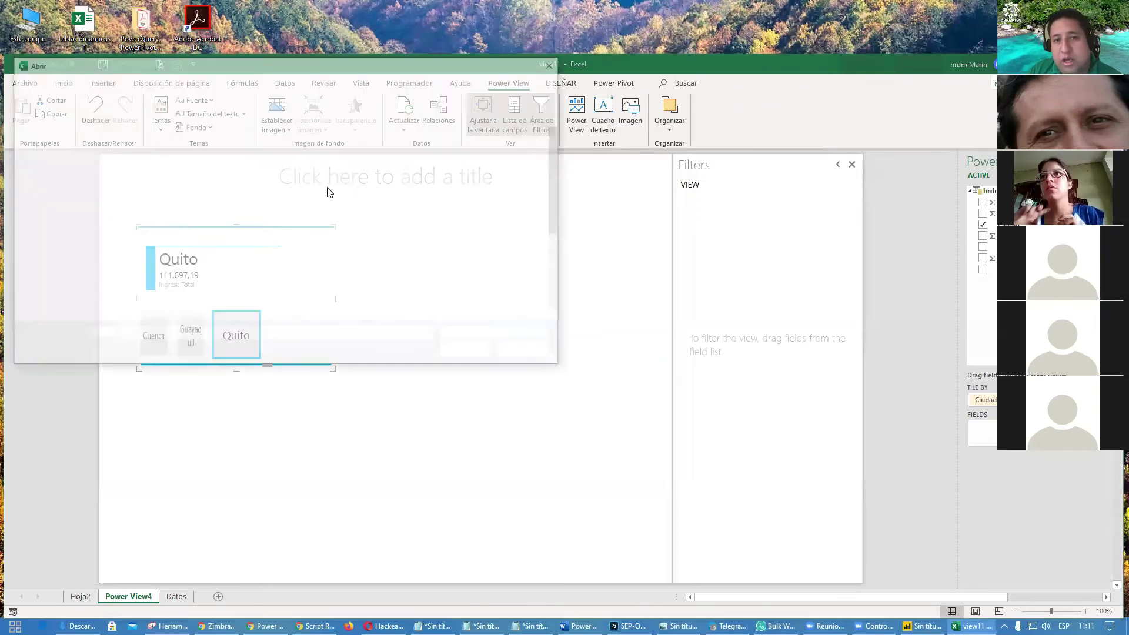
pyautogui.doubleClick(459, 239)
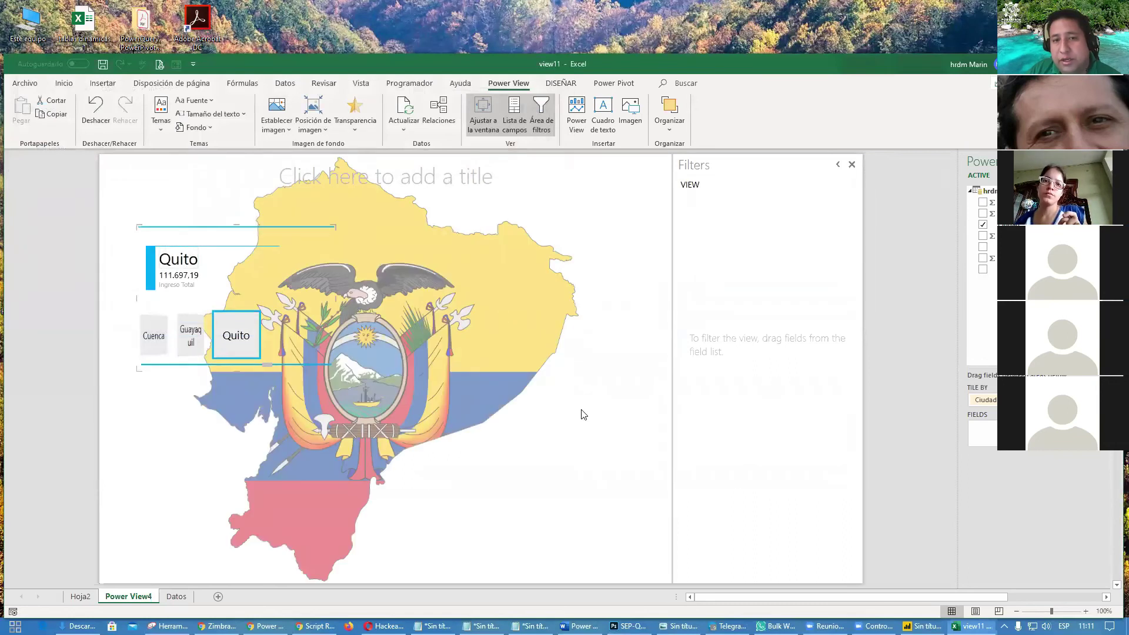
# - Try transparency levels of 20%, 70% and 80% on the Ecuador flag-map background image
pyautogui.click(355, 129)
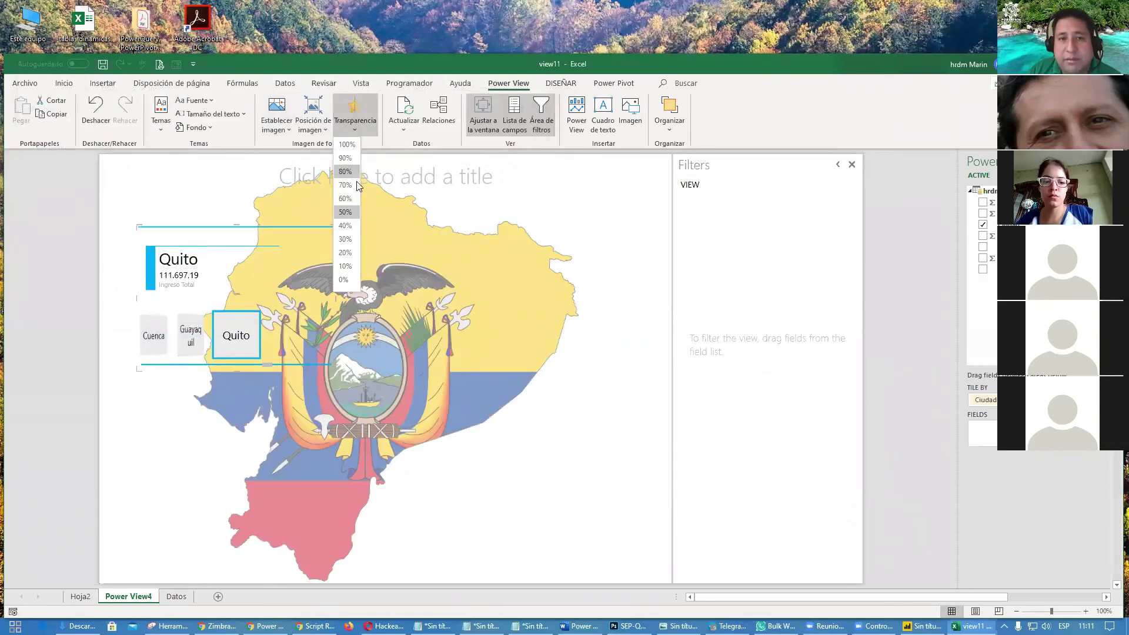
pyautogui.click(345, 252)
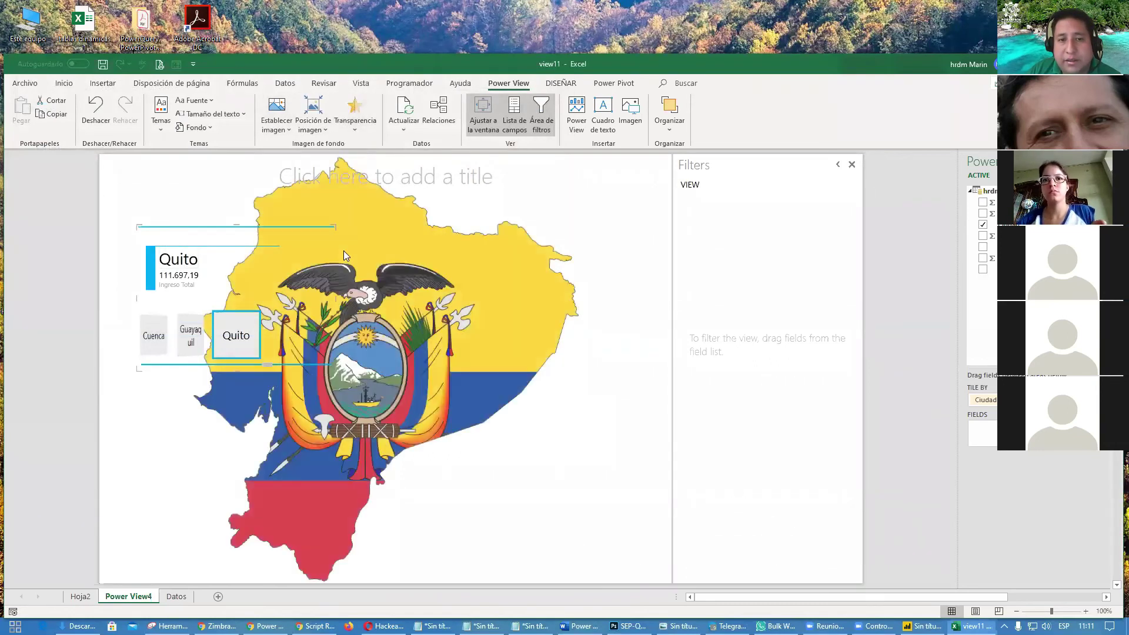
pyautogui.click(354, 131)
pyautogui.click(345, 184)
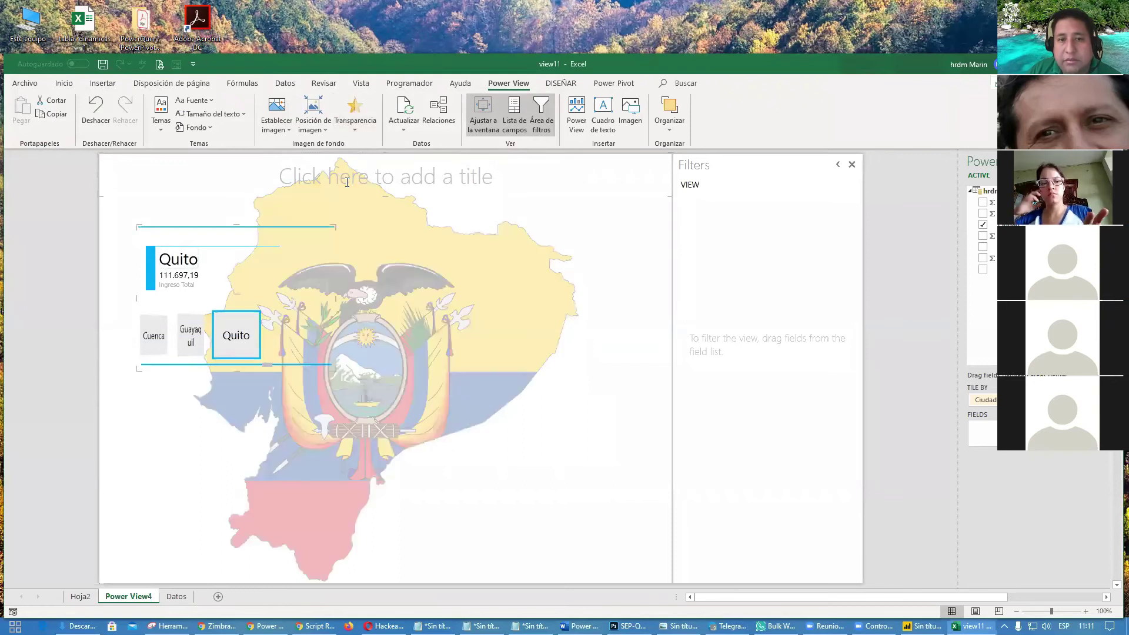
pyautogui.click(354, 127)
pyautogui.click(347, 172)
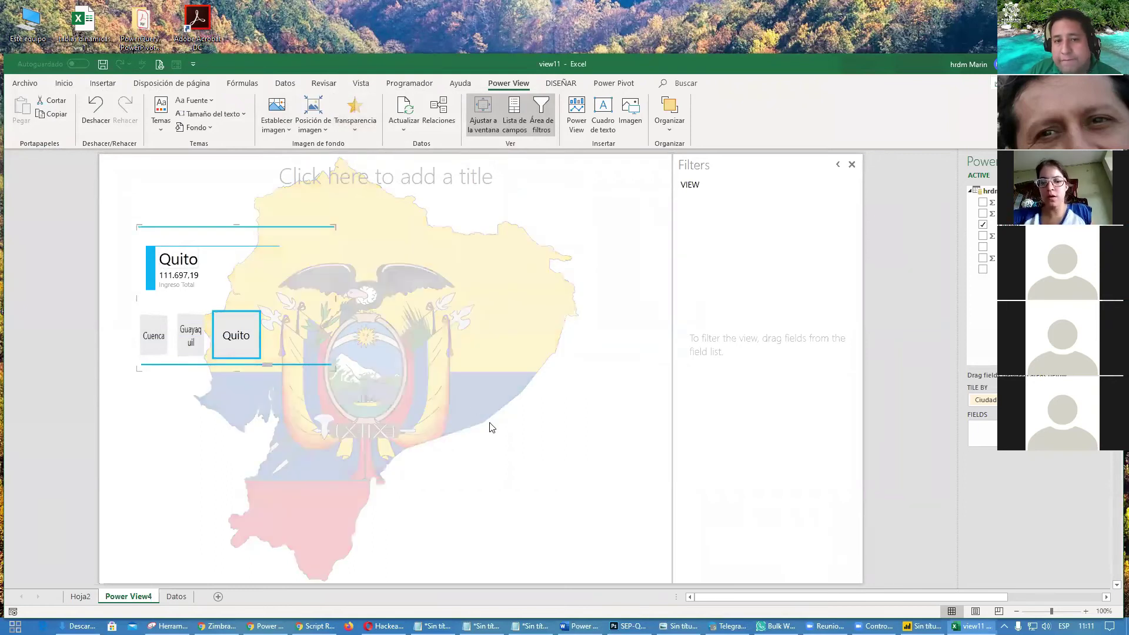
pyautogui.click(579, 505)
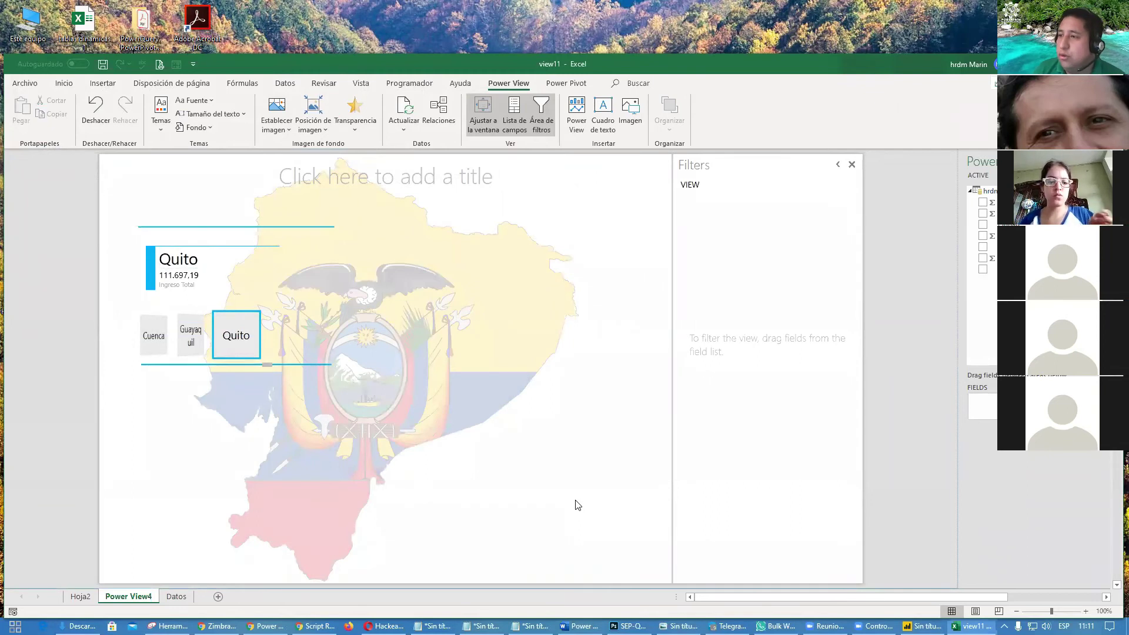
# - Undo the transparency changes and the insertion of the Ecuador background image
pyautogui.hotkey('ctrl', 'z')
pyautogui.hotkey('ctrl', 'z')
pyautogui.hotkey('ctrl', 'z')
pyautogui.hotkey('ctrl', 'z')
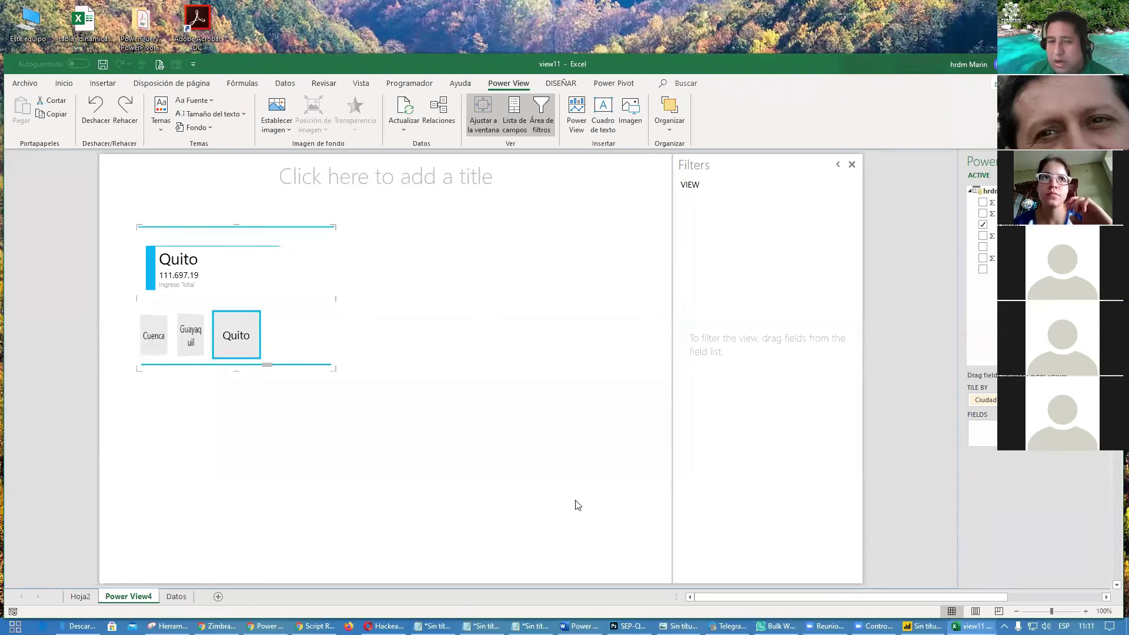
# - Deselect the city tiles and apply Flag-map_of_Ecuador.svg as the report's background image again
pyautogui.moveTo(284, 232)
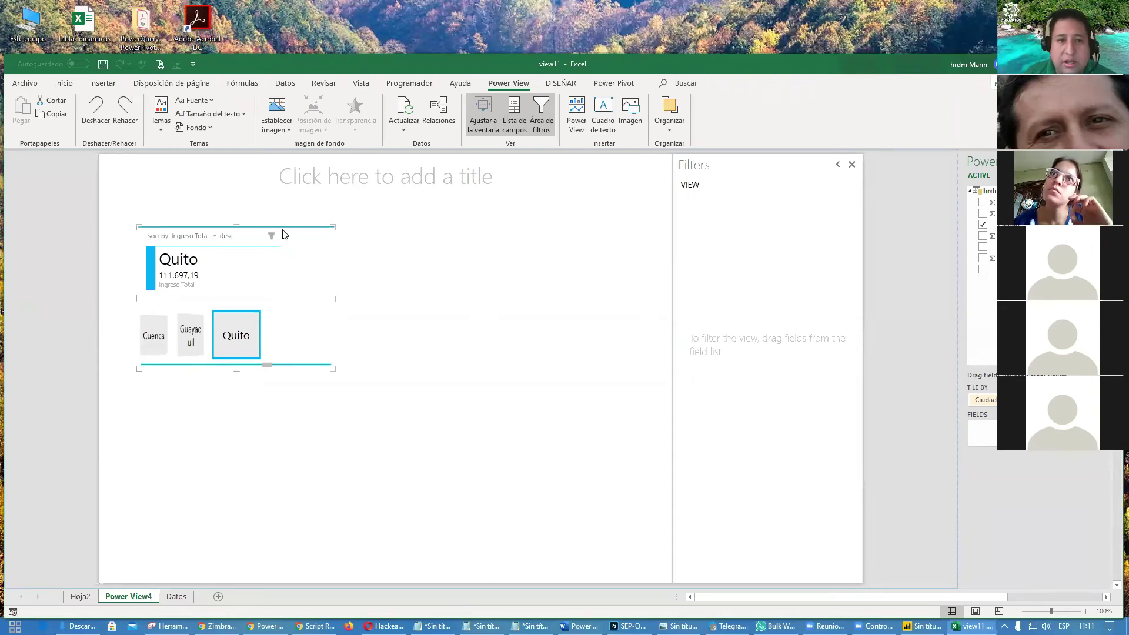
pyautogui.click(428, 300)
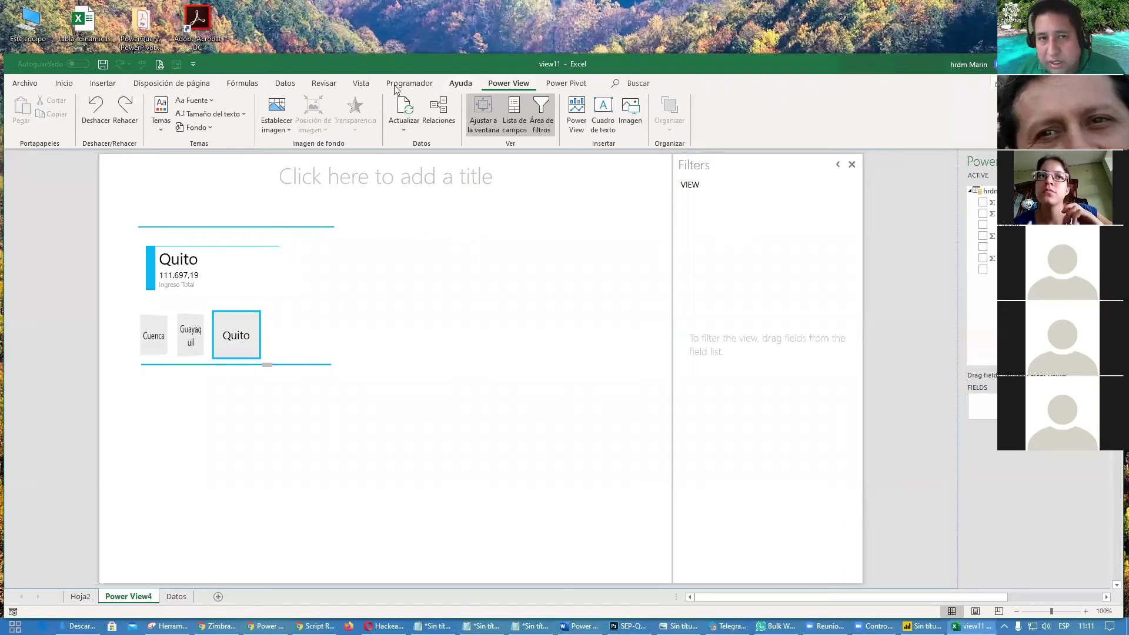
pyautogui.click(280, 125)
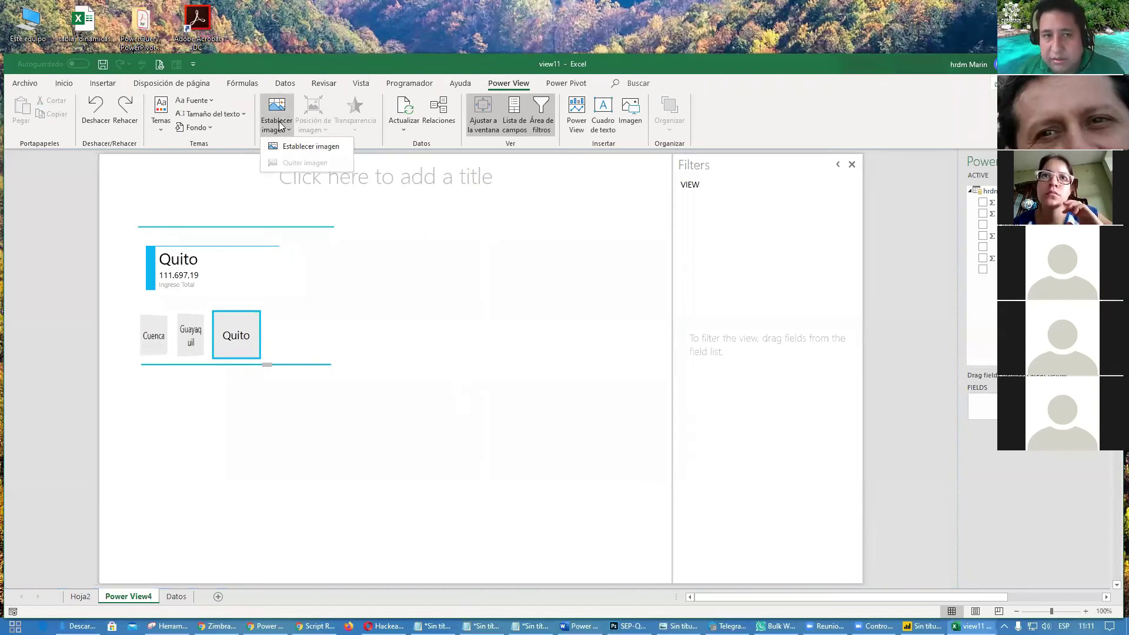
pyautogui.click(282, 146)
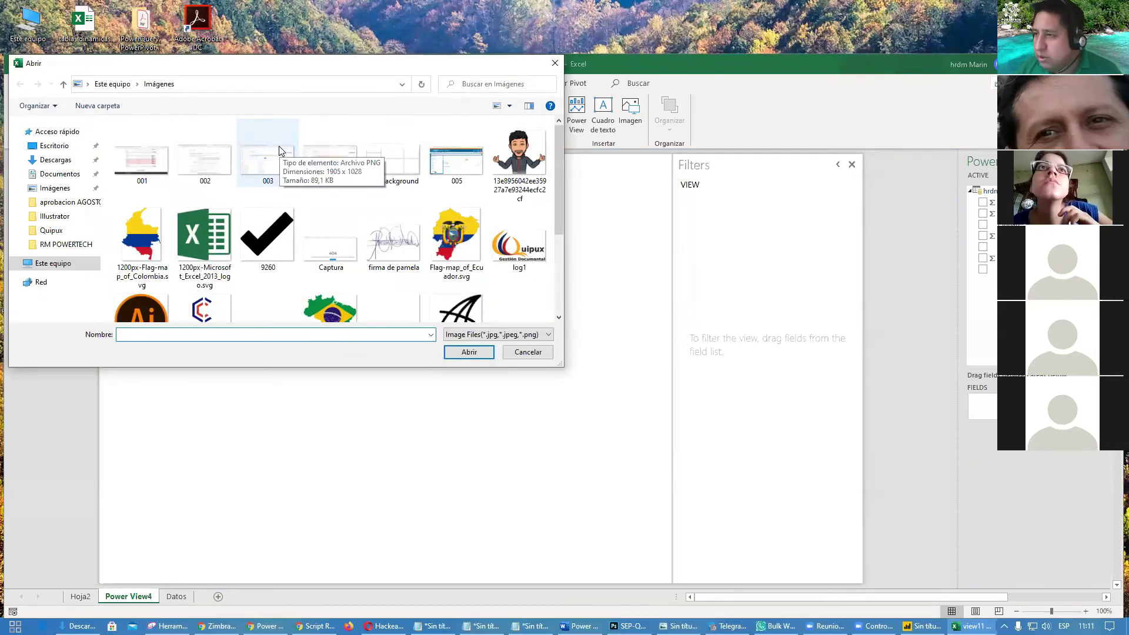
pyautogui.doubleClick(471, 230)
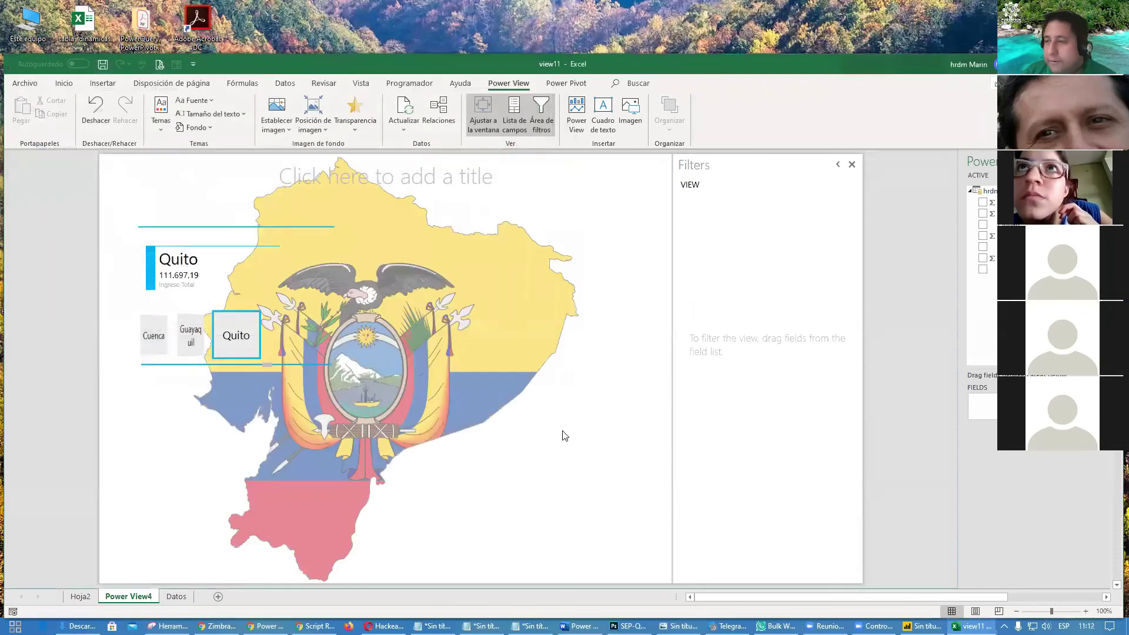
# - Adjust the Ecuador background image's transparency, trying 60% before setting it to 70%
pyautogui.click(354, 129)
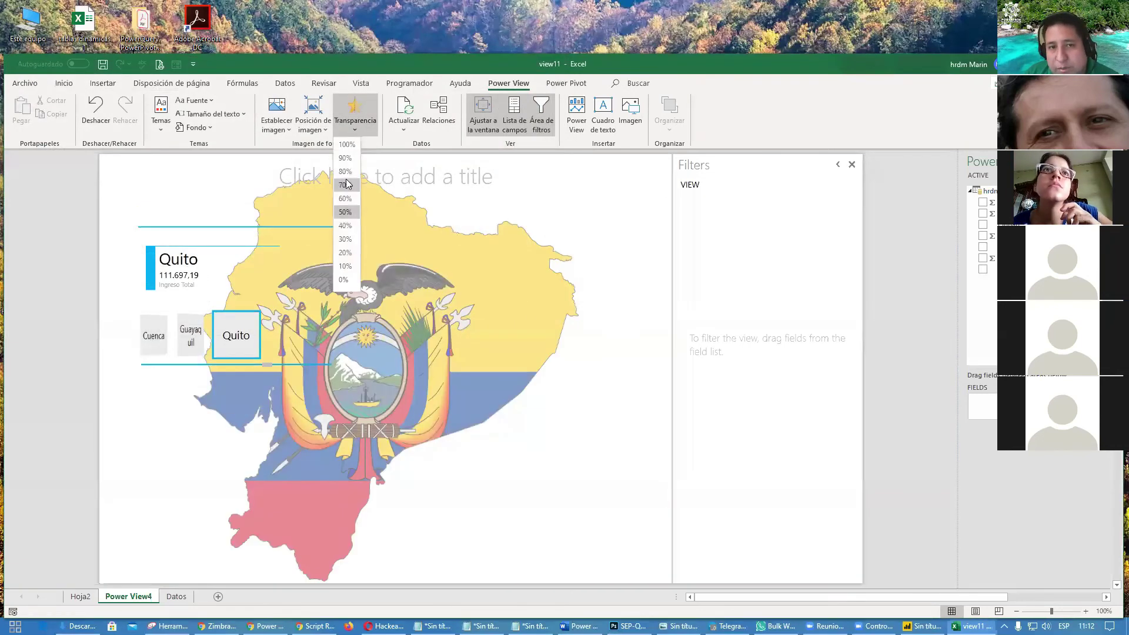
pyautogui.click(344, 195)
pyautogui.click(359, 130)
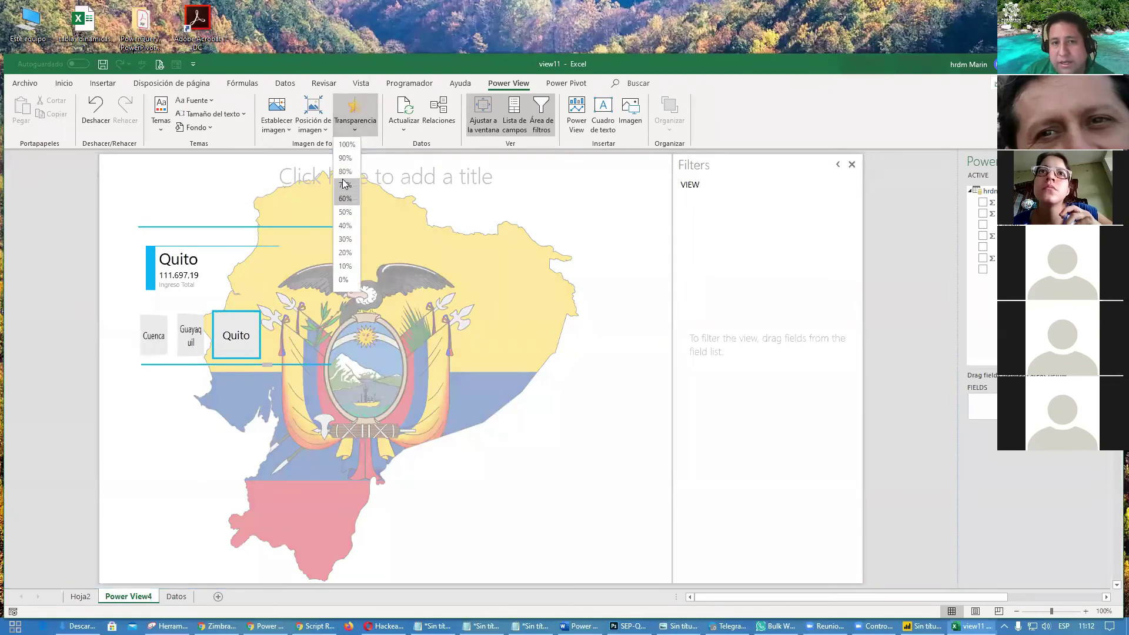
pyautogui.click(345, 185)
pyautogui.click(357, 128)
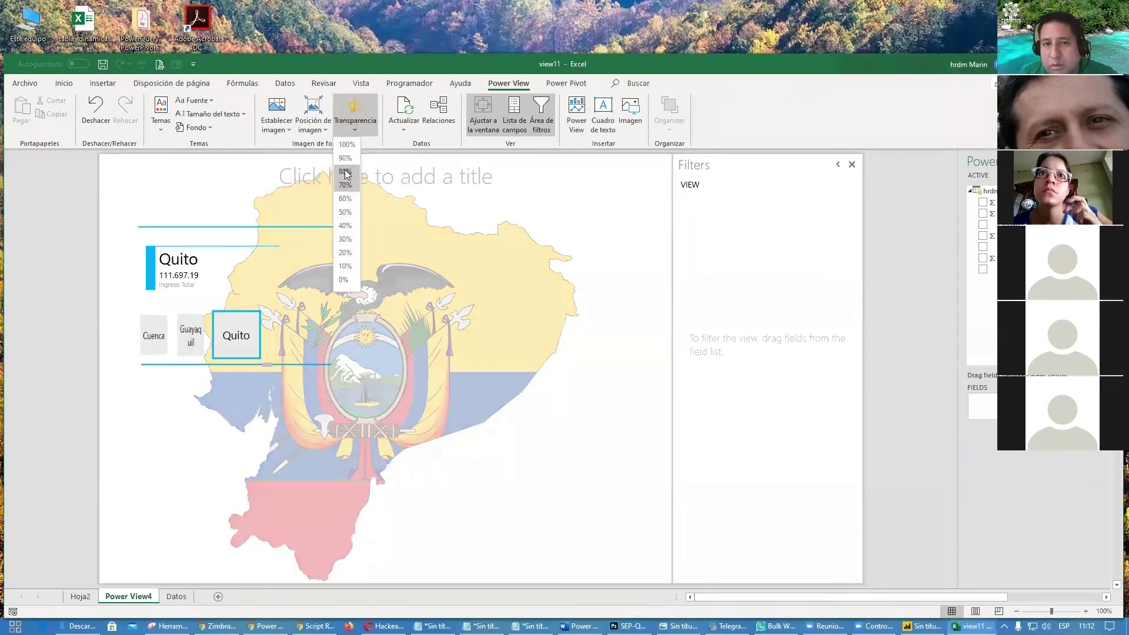